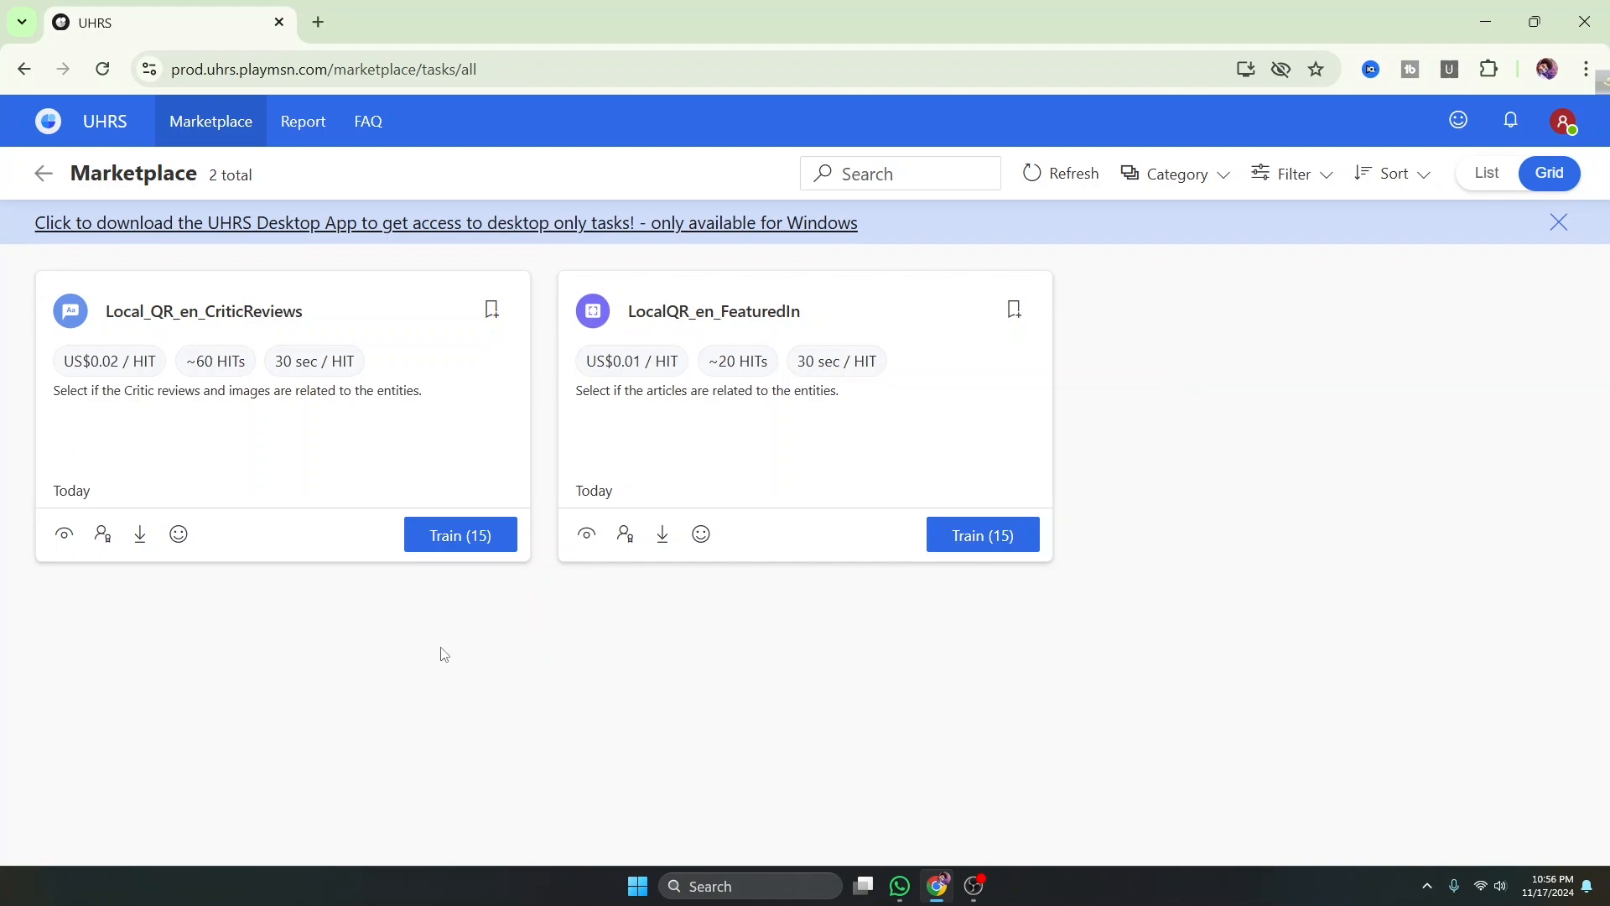
Start the training for the Local_QR_en_CriticReviews task and confirm that its guidelines have been read
{"action": "left_click", "coordinate": [457, 541]}
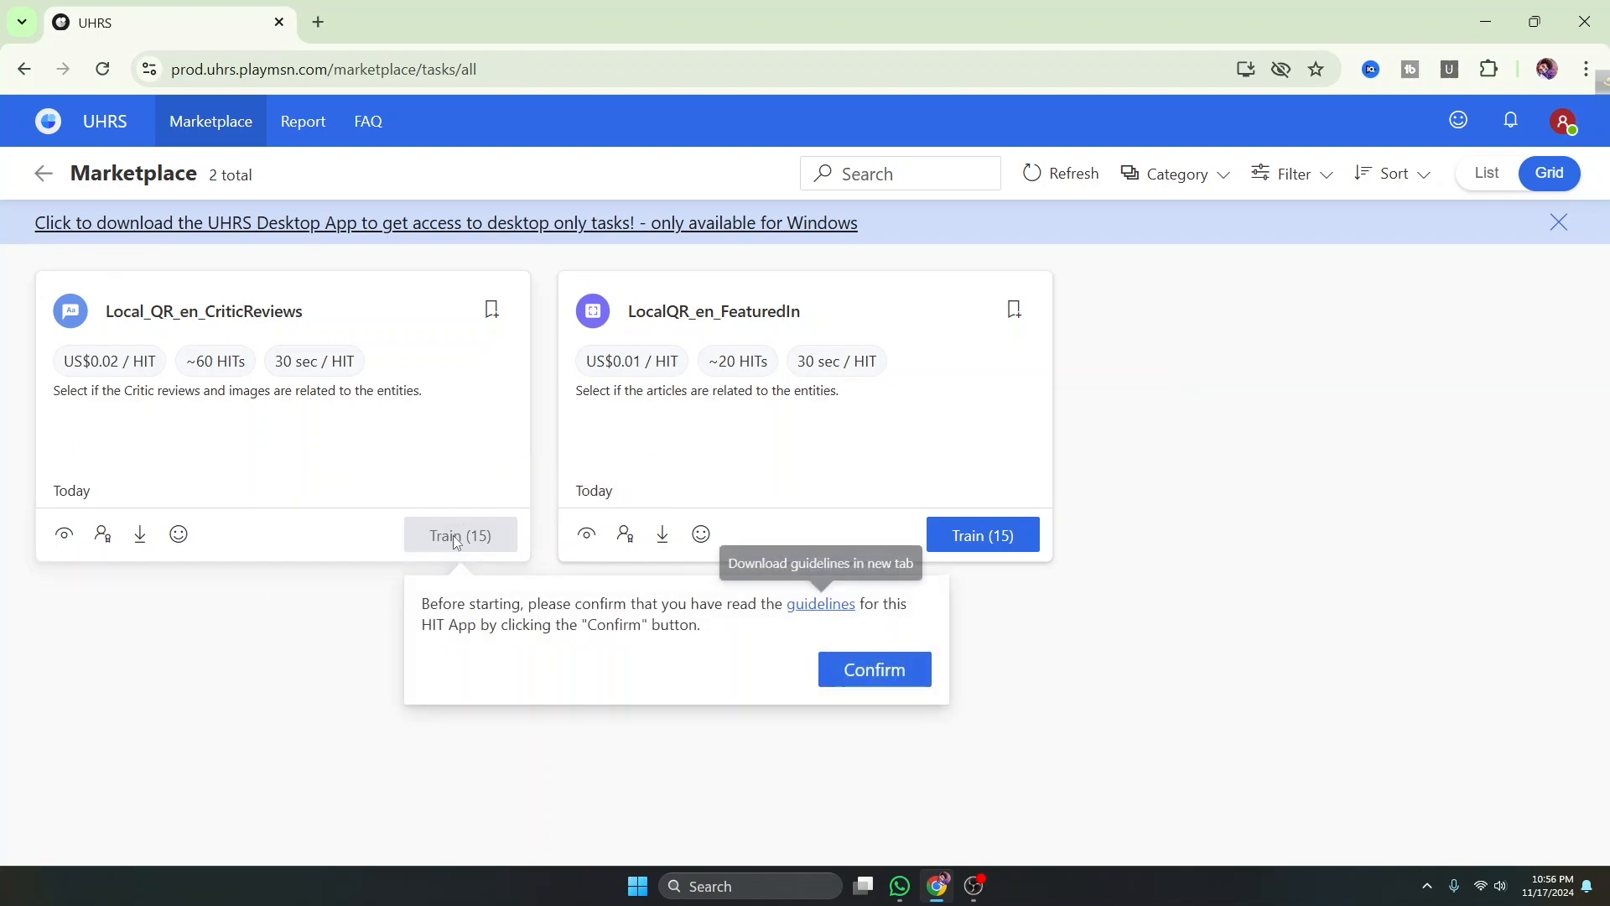
{"action": "left_click", "coordinate": [875, 669]}
{"action": "left_click", "coordinate": [755, 651]}
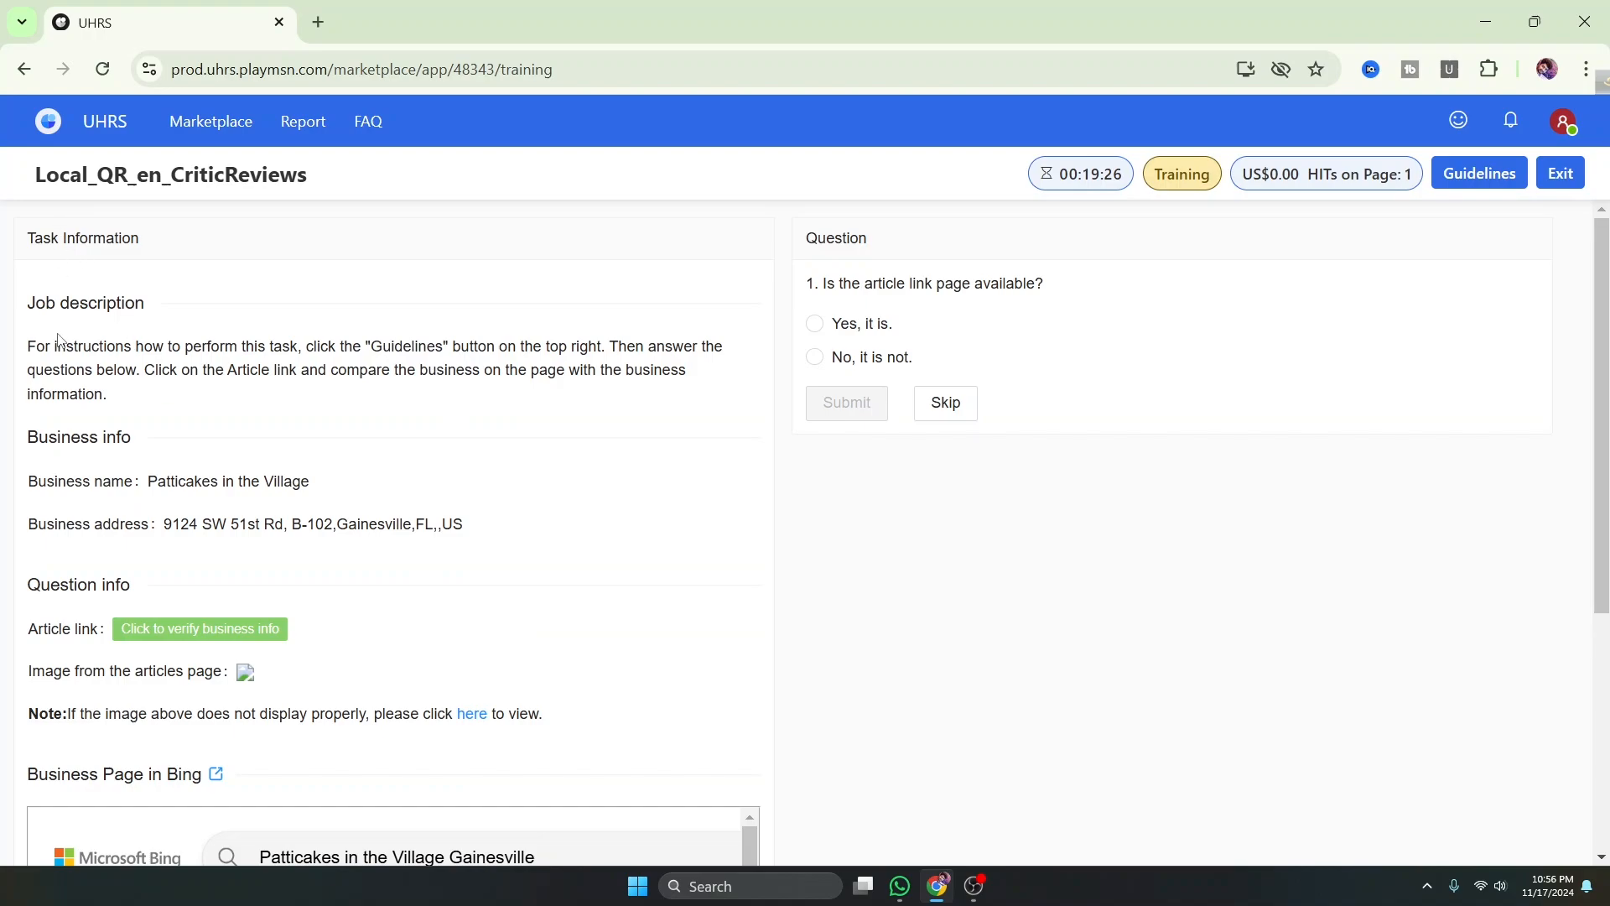
Open the task's guidelines document, skim through its pages, and close it to return to the training question
{"action": "left_click", "coordinate": [1479, 173]}
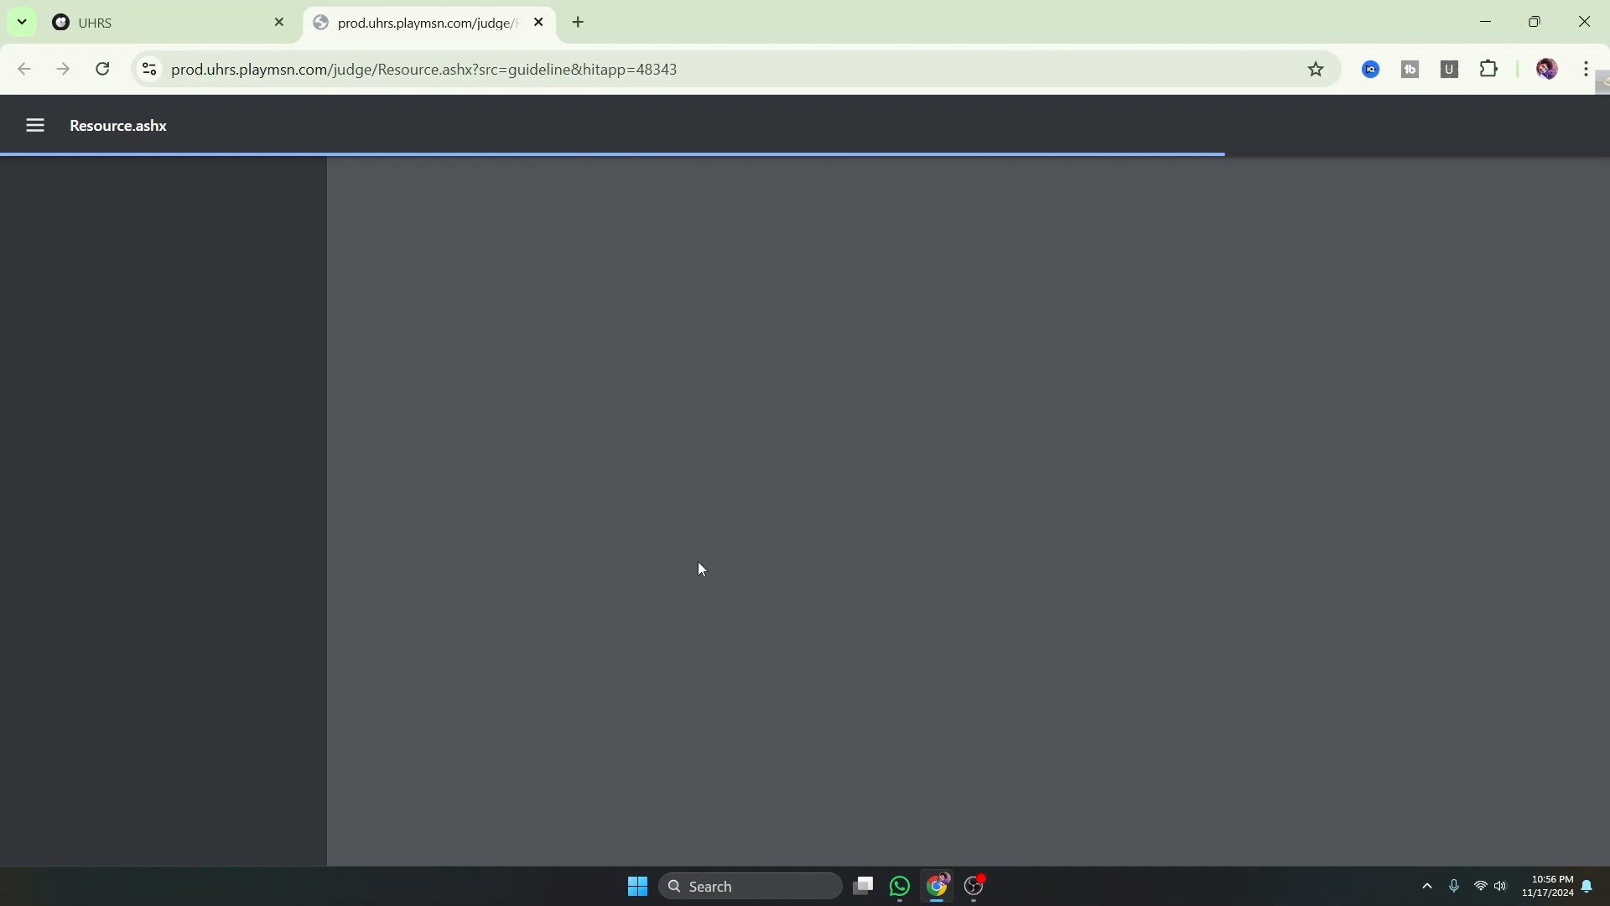
{"action": "scroll", "coordinate": [869, 468], "scroll_direction": "down", "scroll_amount": 15}
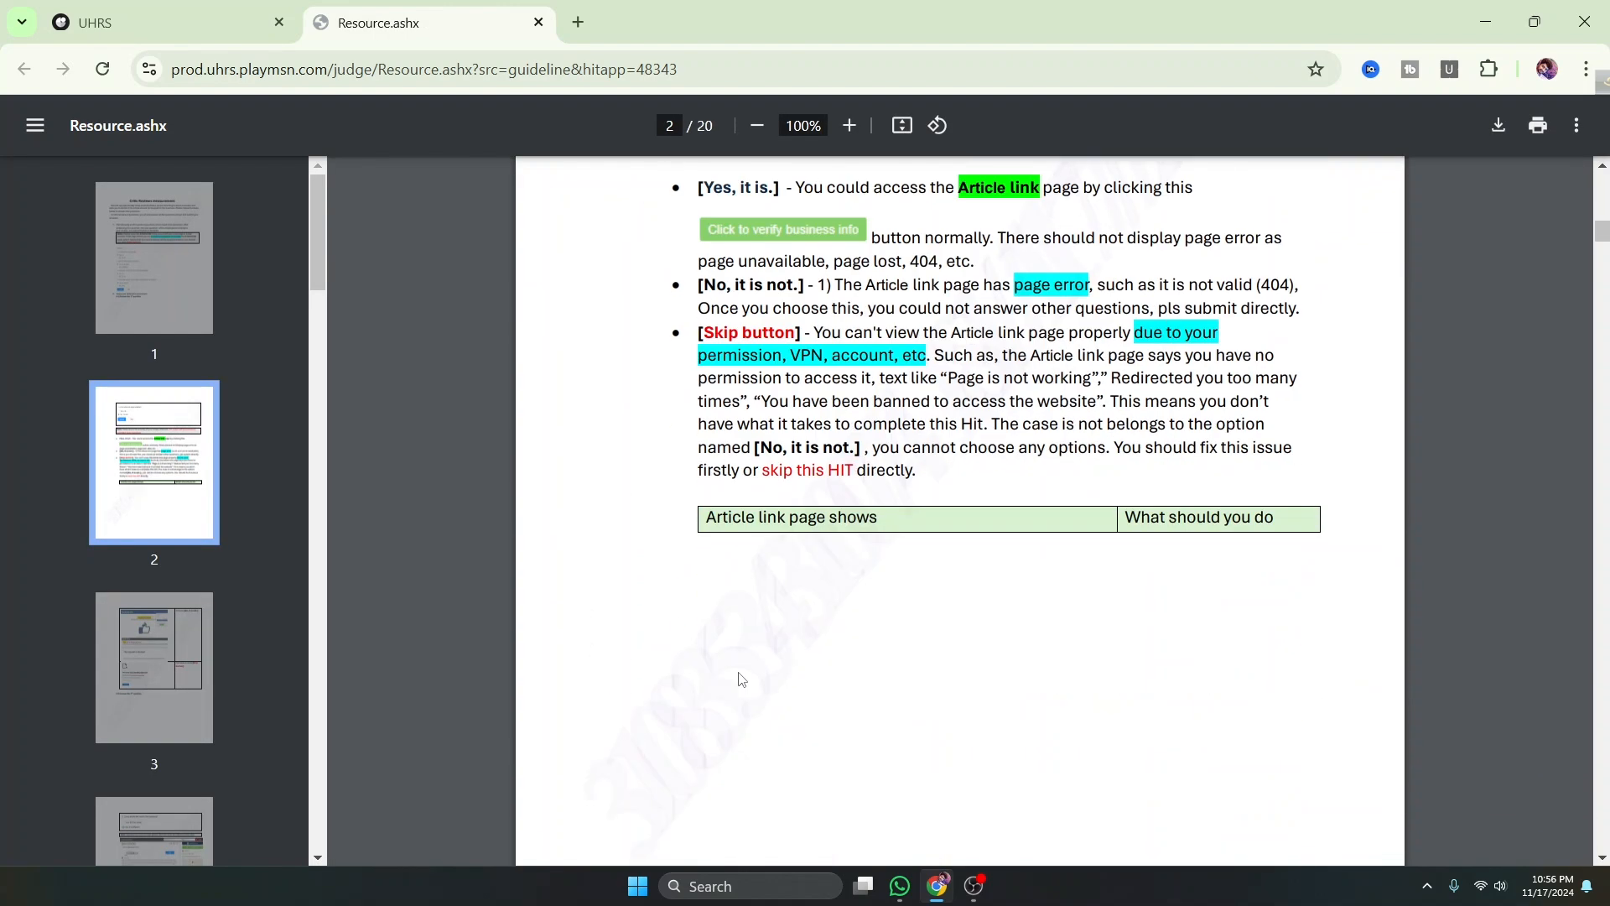
{"action": "scroll", "coordinate": [123, 598], "scroll_direction": "down", "scroll_amount": 10}
{"action": "scroll", "coordinate": [194, 728], "scroll_direction": "down", "scroll_amount": 12}
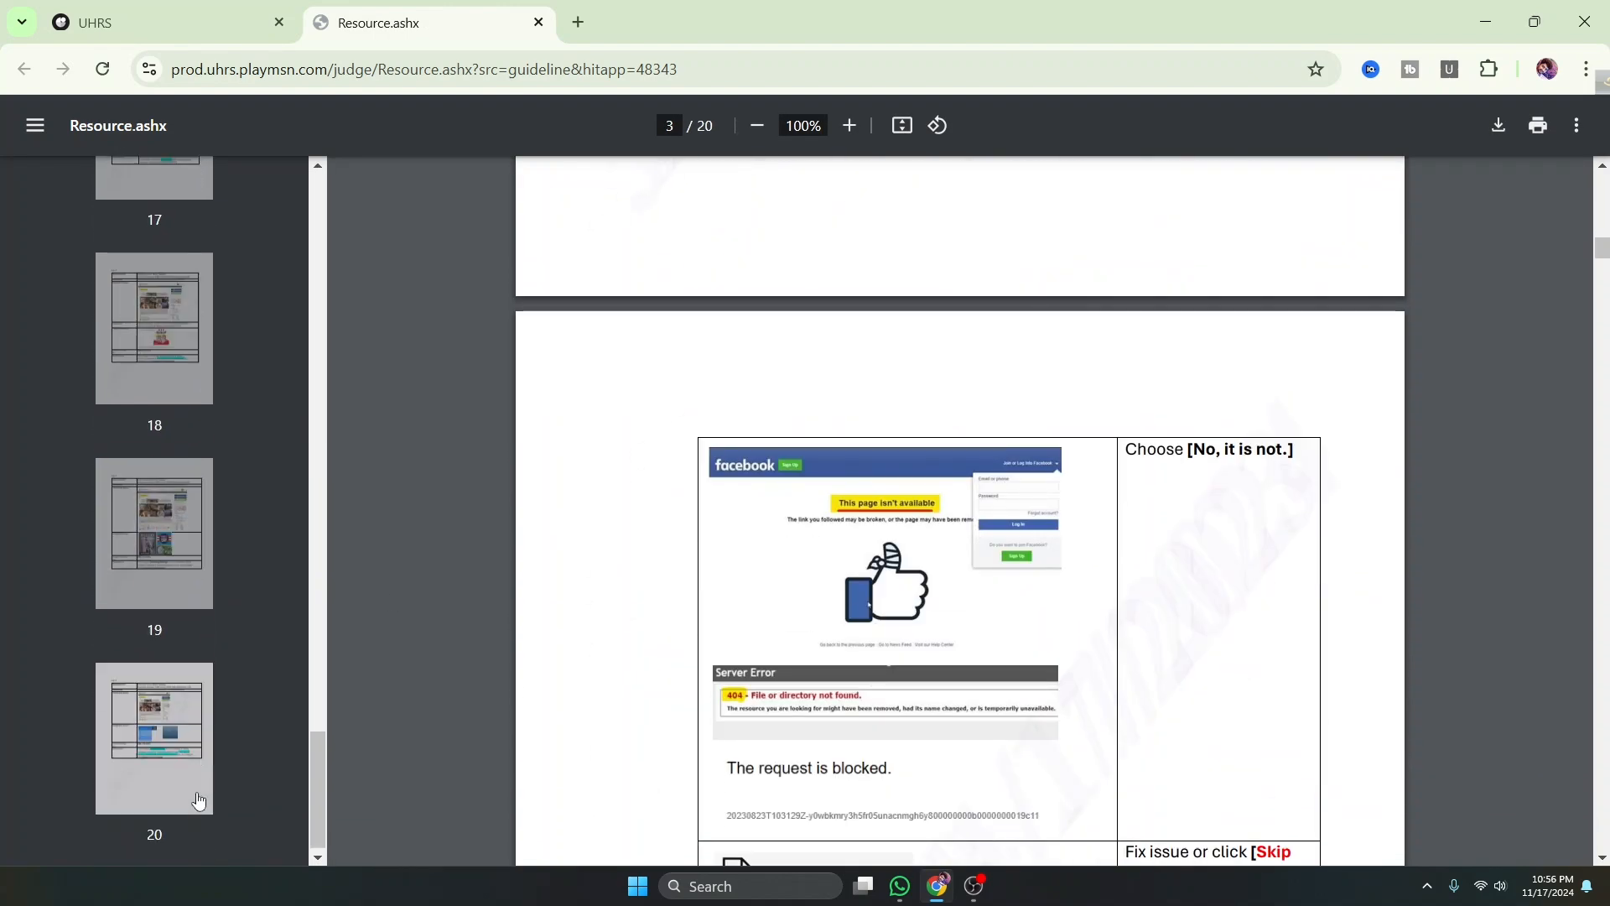
{"action": "scroll", "coordinate": [973, 709], "scroll_direction": "down", "scroll_amount": 12}
{"action": "scroll", "coordinate": [441, 440], "scroll_direction": "up", "scroll_amount": 20}
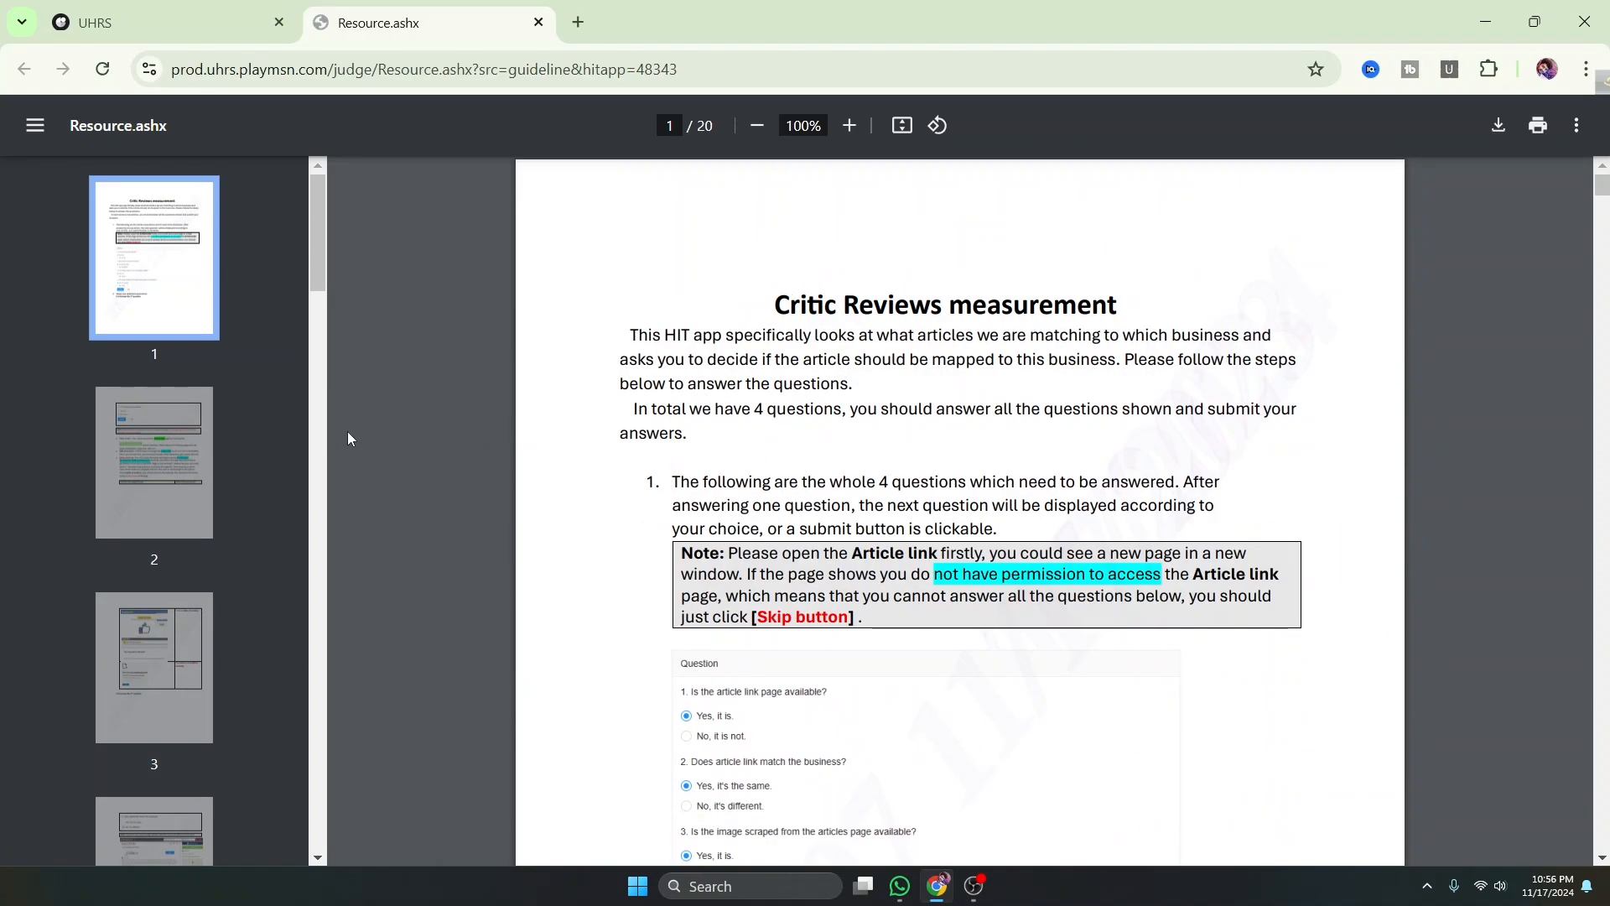
{"action": "left_click", "coordinate": [145, 11]}
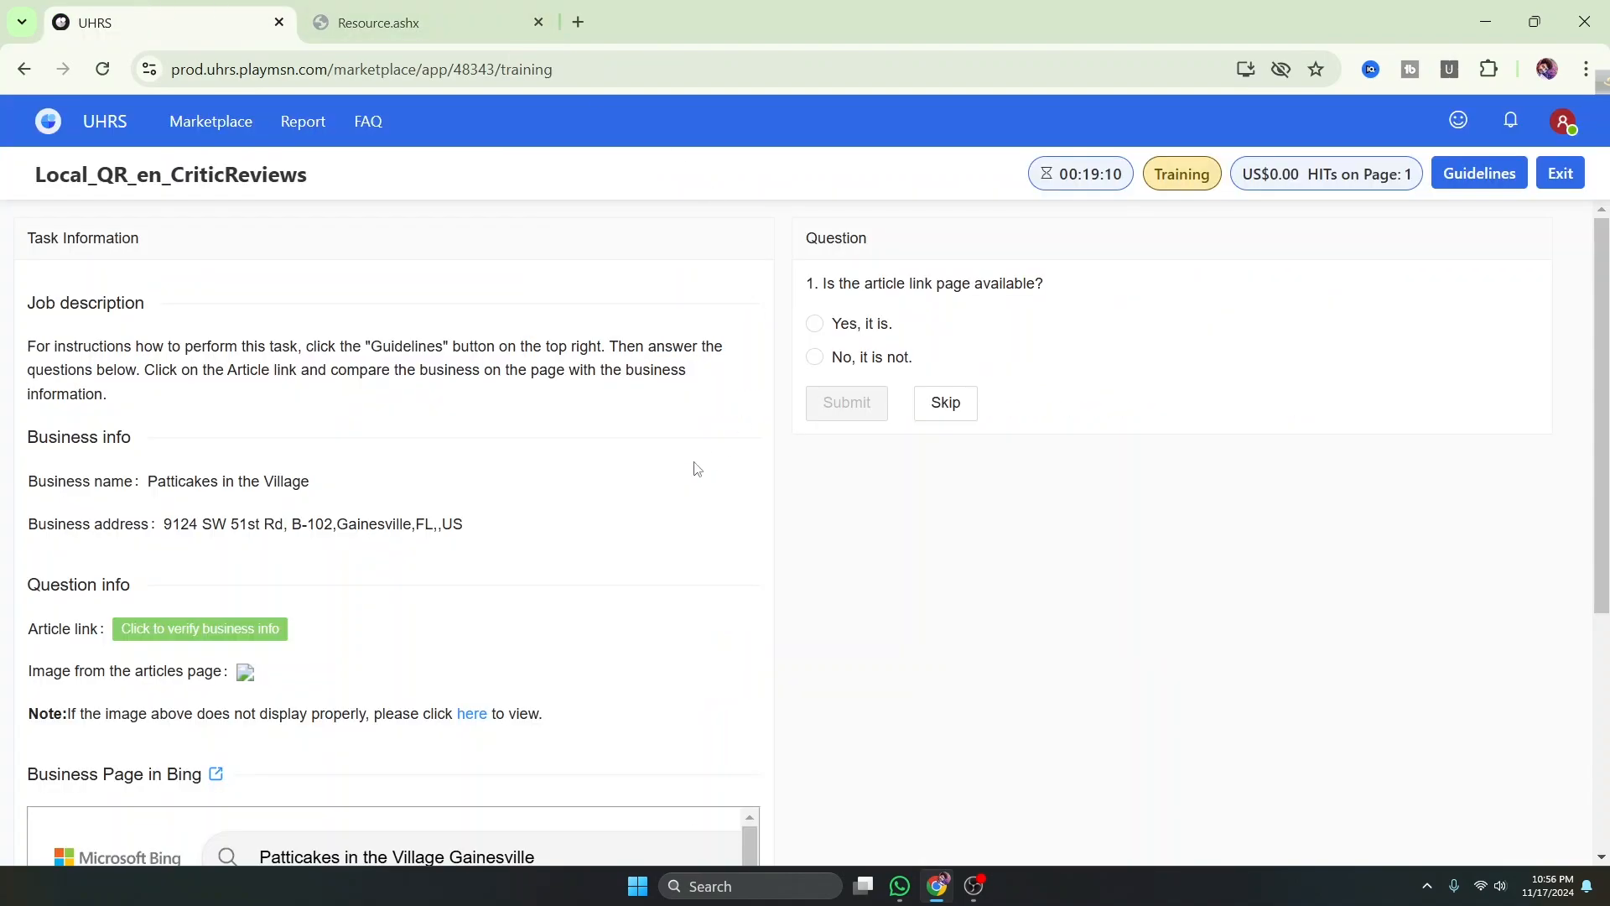
{"action": "left_click", "coordinate": [538, 21]}
Read the job description in the task information, including the instruction about where to find the guidelines
{"action": "left_click_drag", "start_coordinate": [37, 238], "coordinate": [147, 240]}
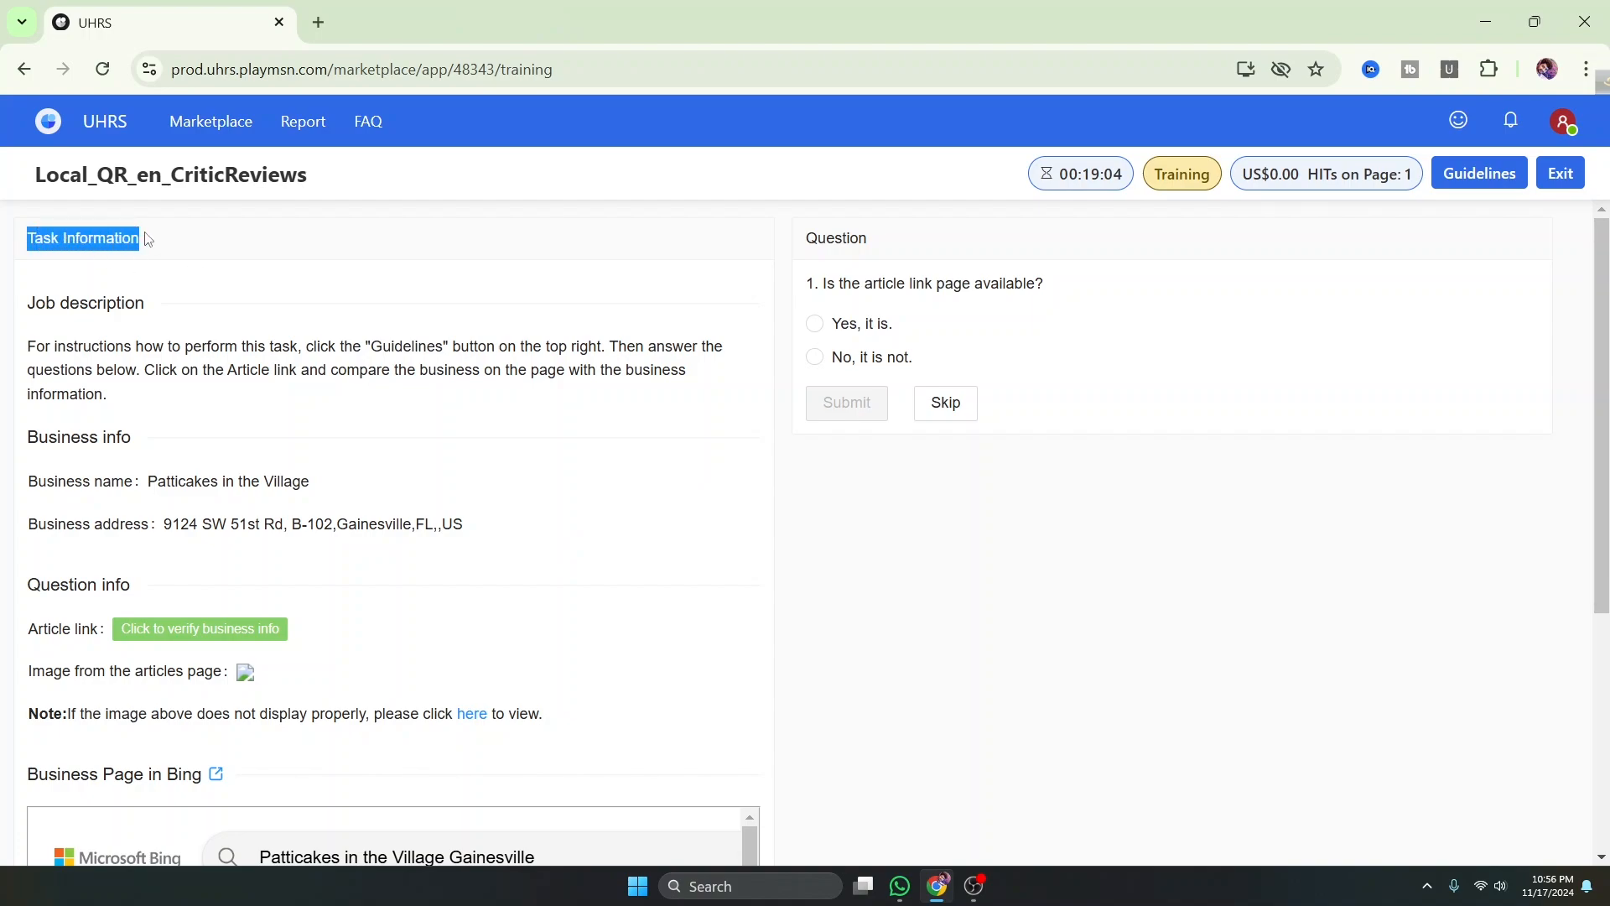
{"action": "left_click", "coordinate": [171, 312]}
{"action": "left_click_drag", "start_coordinate": [25, 307], "coordinate": [163, 310]}
{"action": "left_click", "coordinate": [206, 397]}
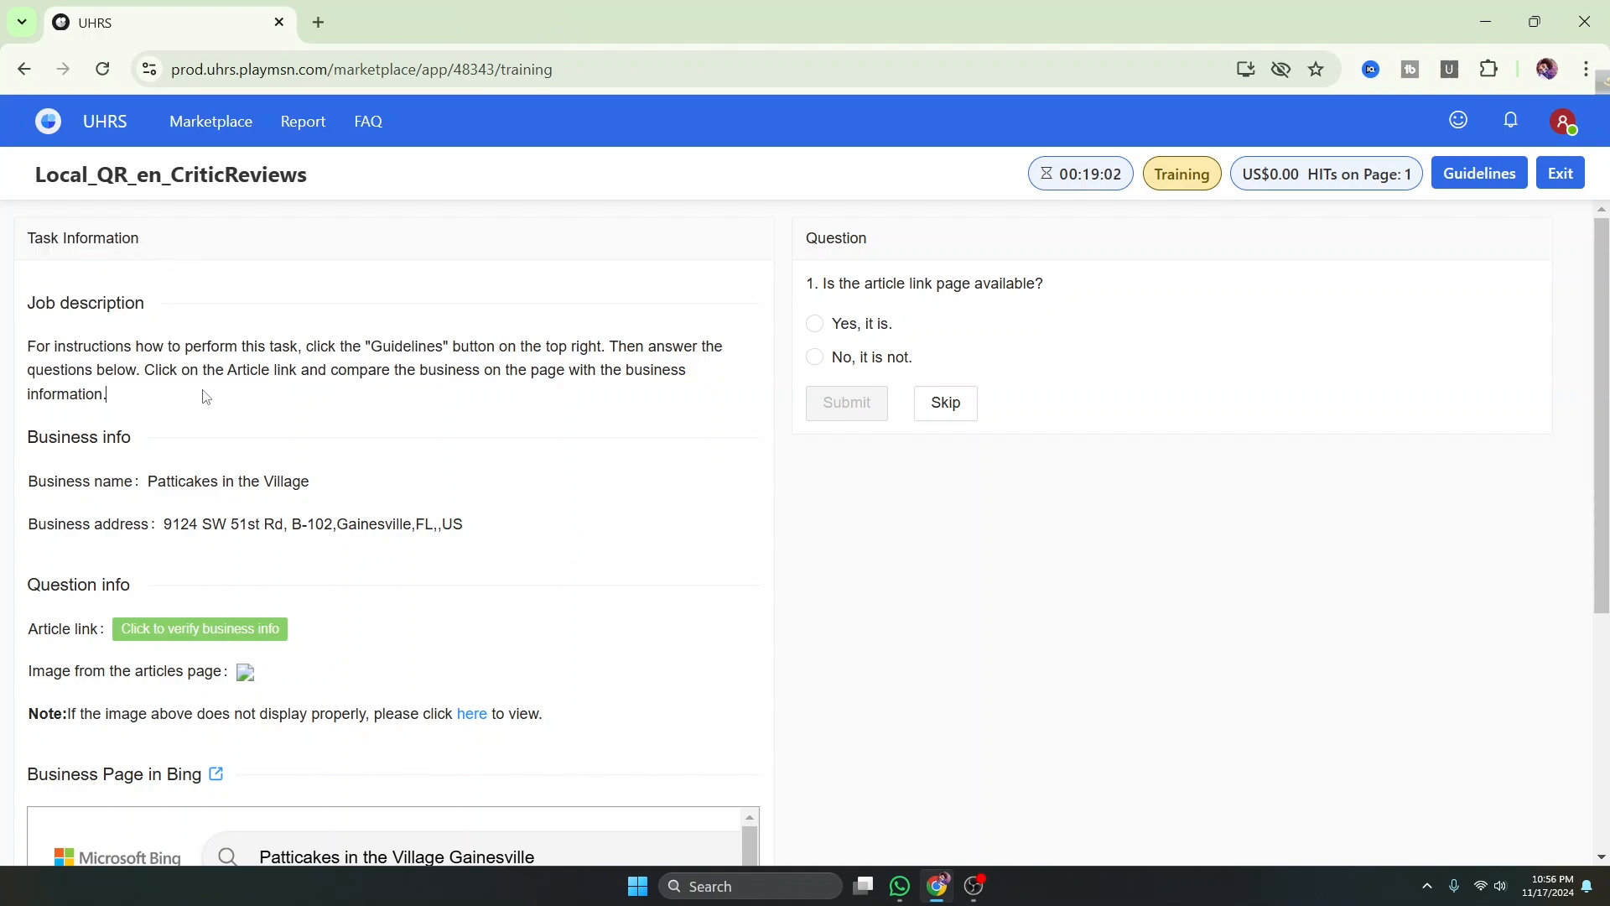
{"action": "left_click_drag", "start_coordinate": [28, 351], "coordinate": [596, 353]}
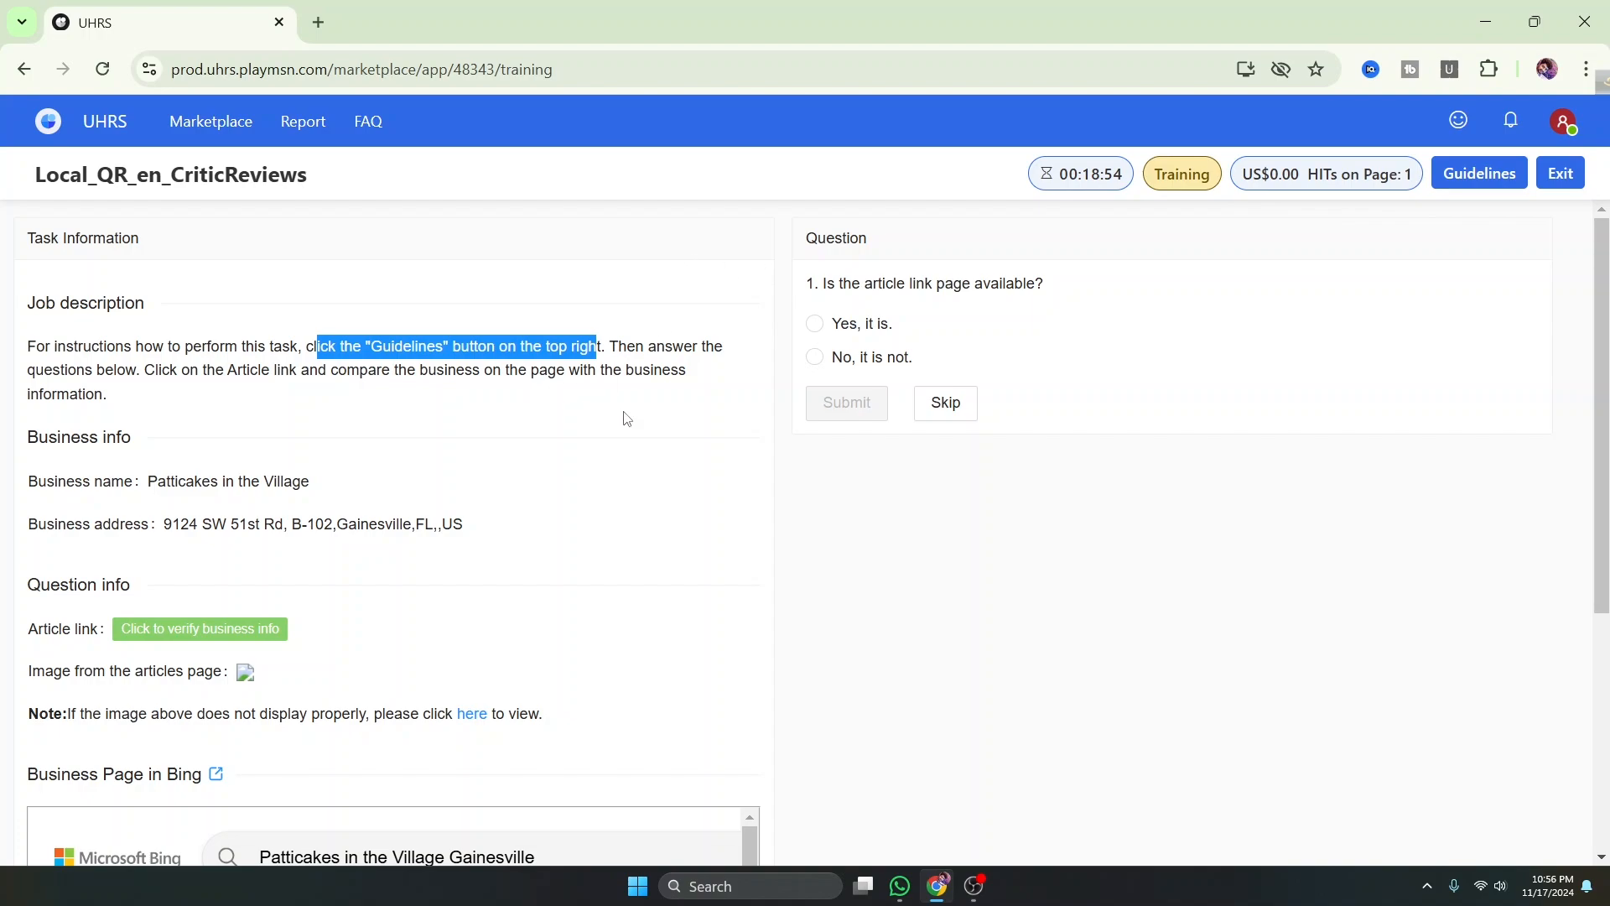
{"action": "left_click", "coordinate": [621, 346]}
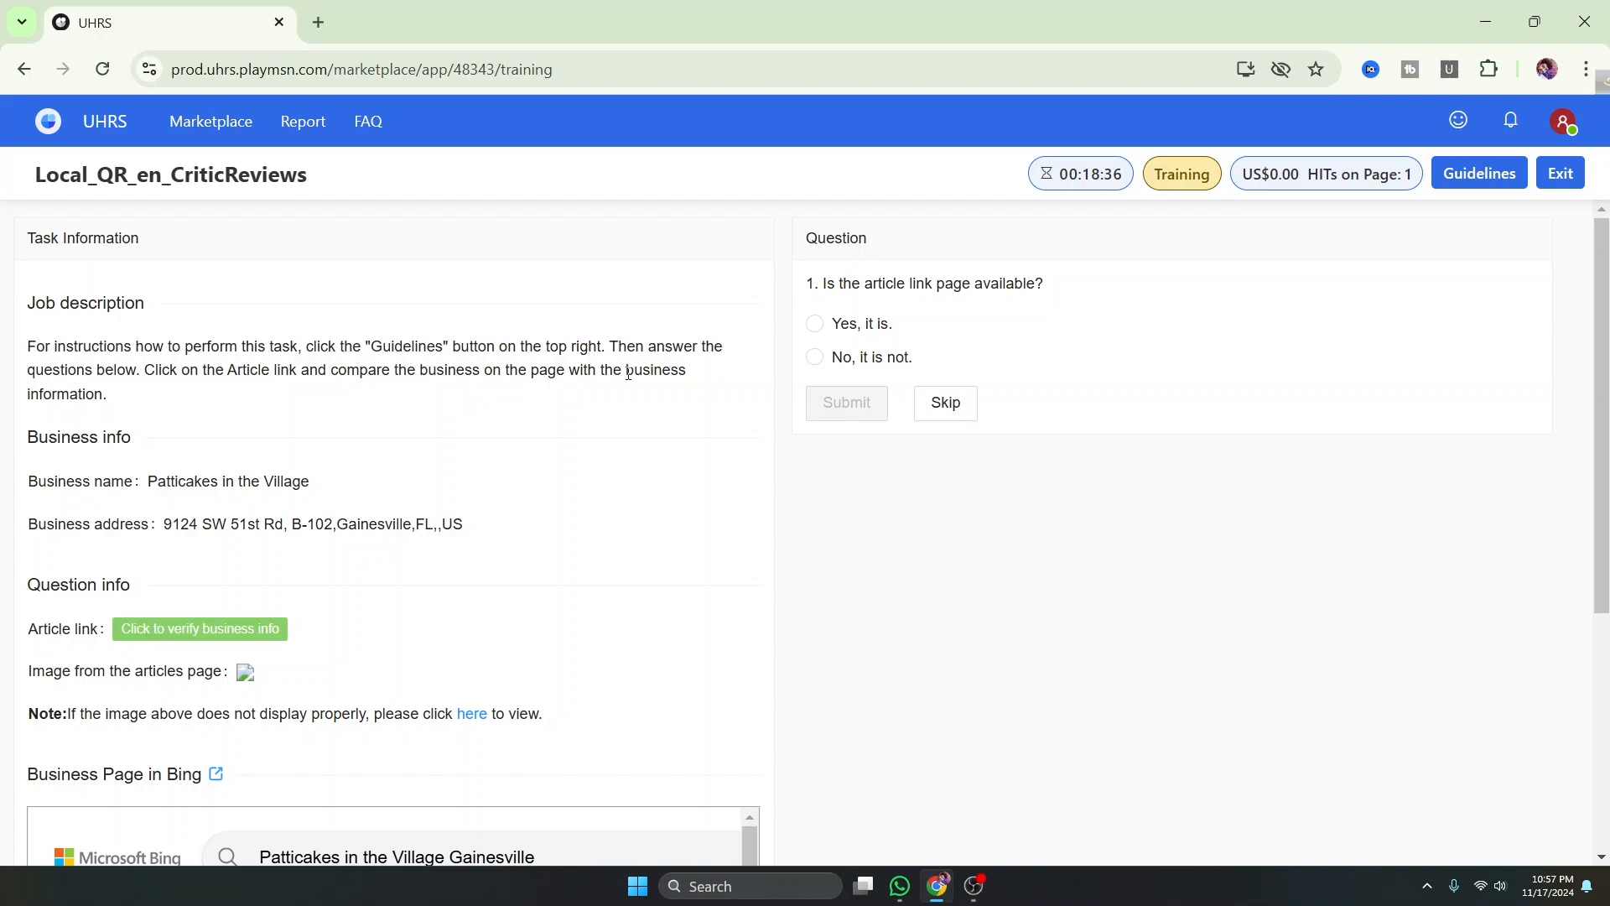
Review the business info and question info sections, noting the business name, address and article link
{"action": "left_click_drag", "start_coordinate": [25, 437], "coordinate": [162, 443]}
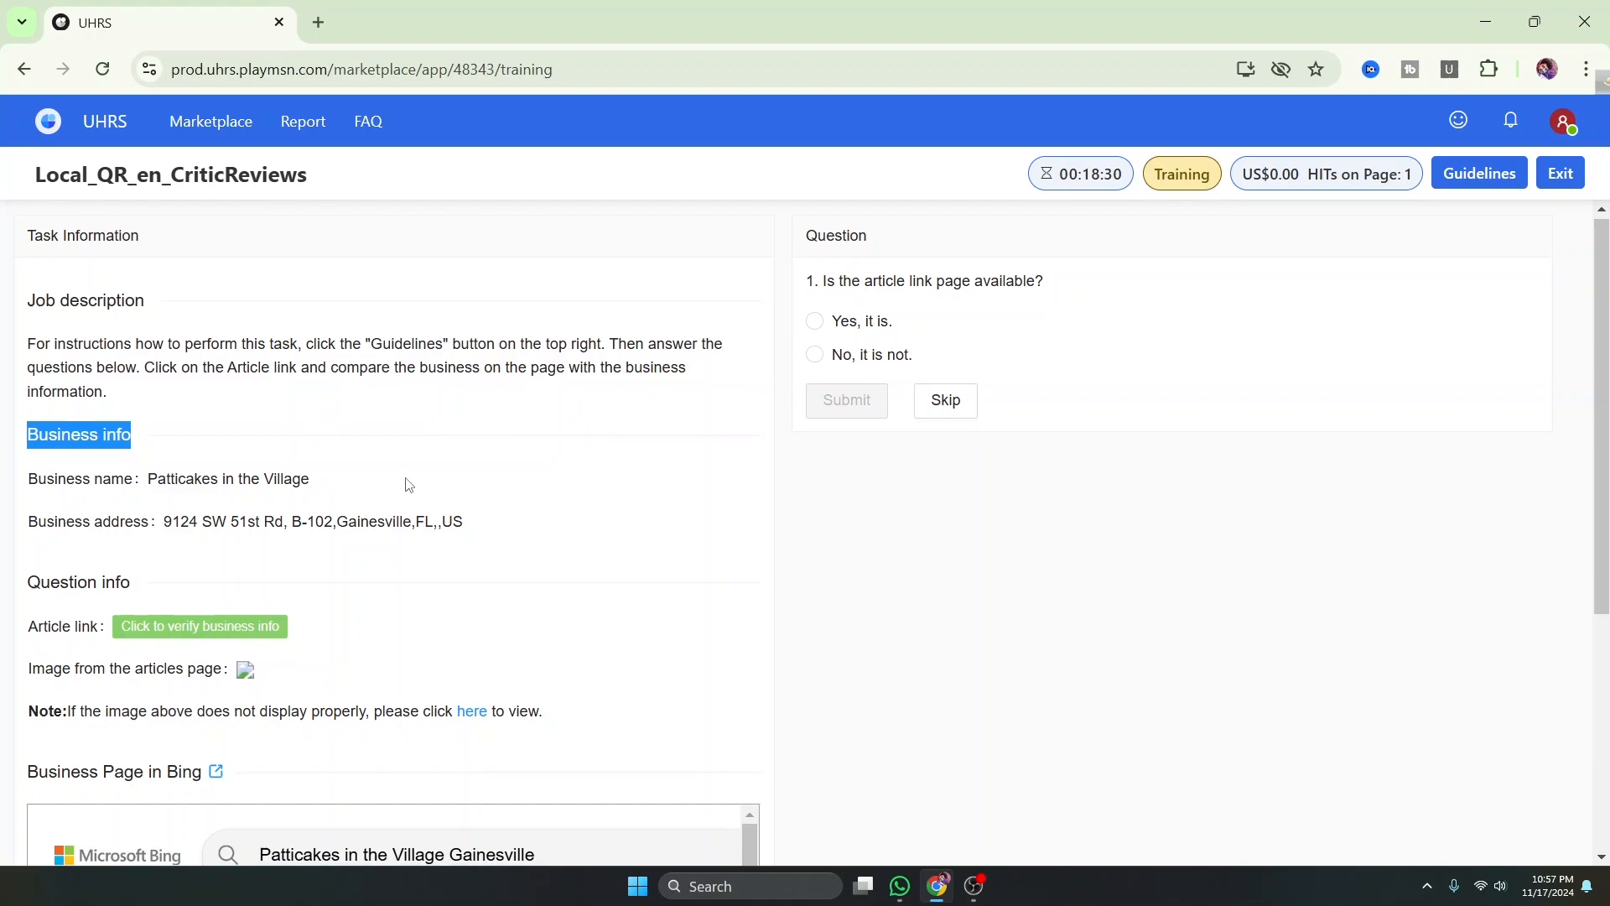
{"action": "scroll", "coordinate": [444, 474], "scroll_direction": "down", "scroll_amount": 1}
{"action": "left_click", "coordinate": [591, 415]}
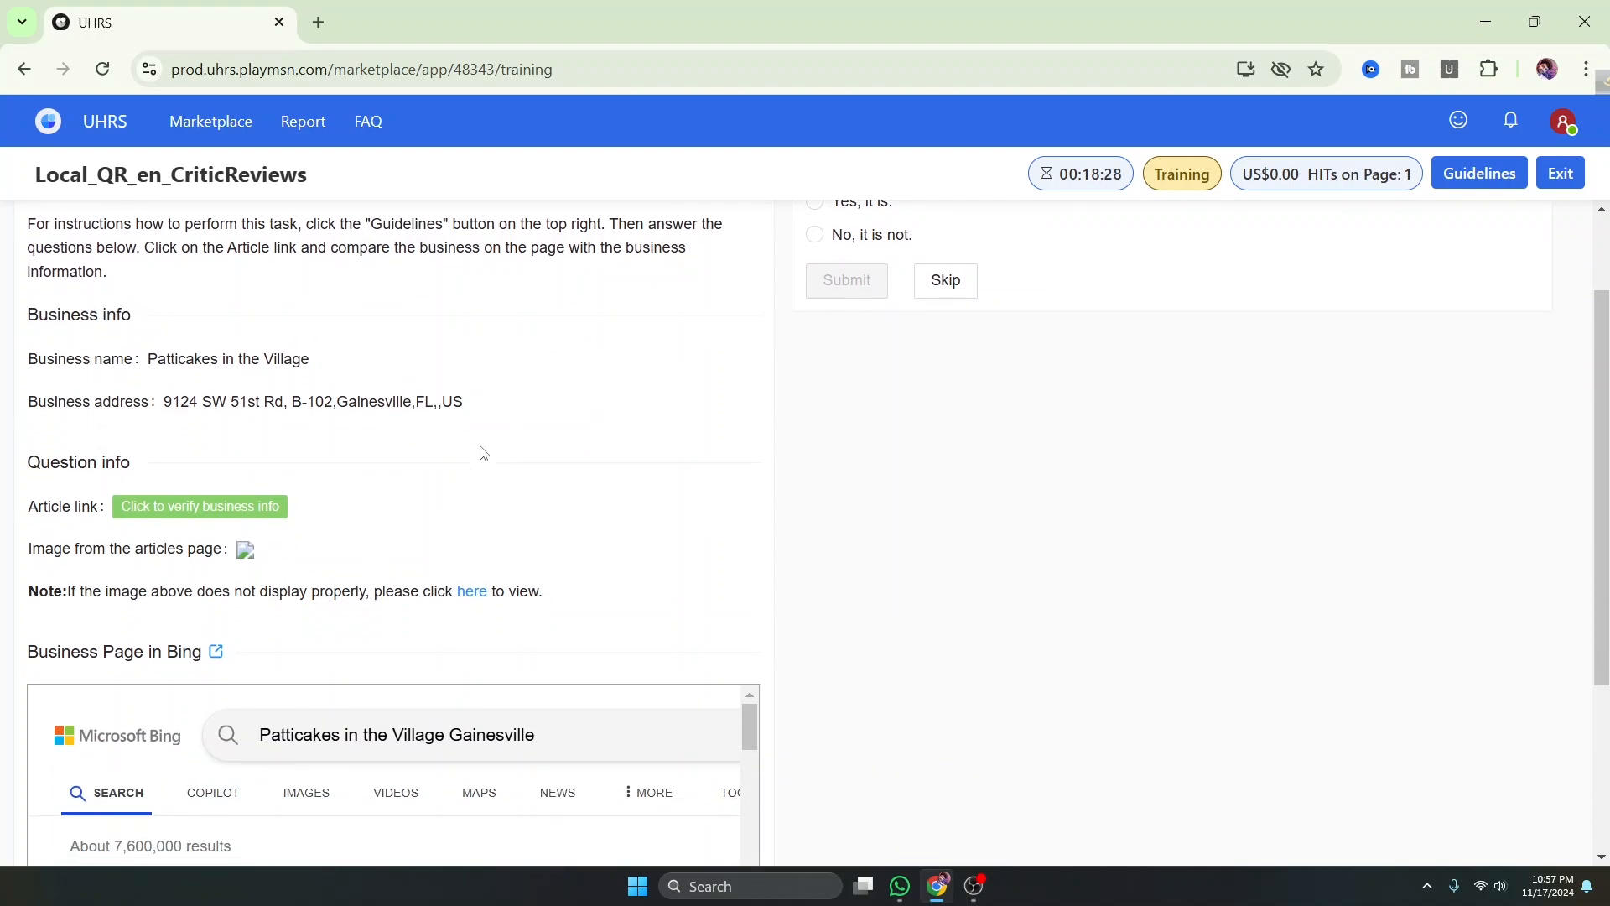
{"action": "scroll", "coordinate": [755, 394], "scroll_direction": "up", "scroll_amount": 1}
{"action": "scroll", "coordinate": [478, 601], "scroll_direction": "down", "scroll_amount": 1}
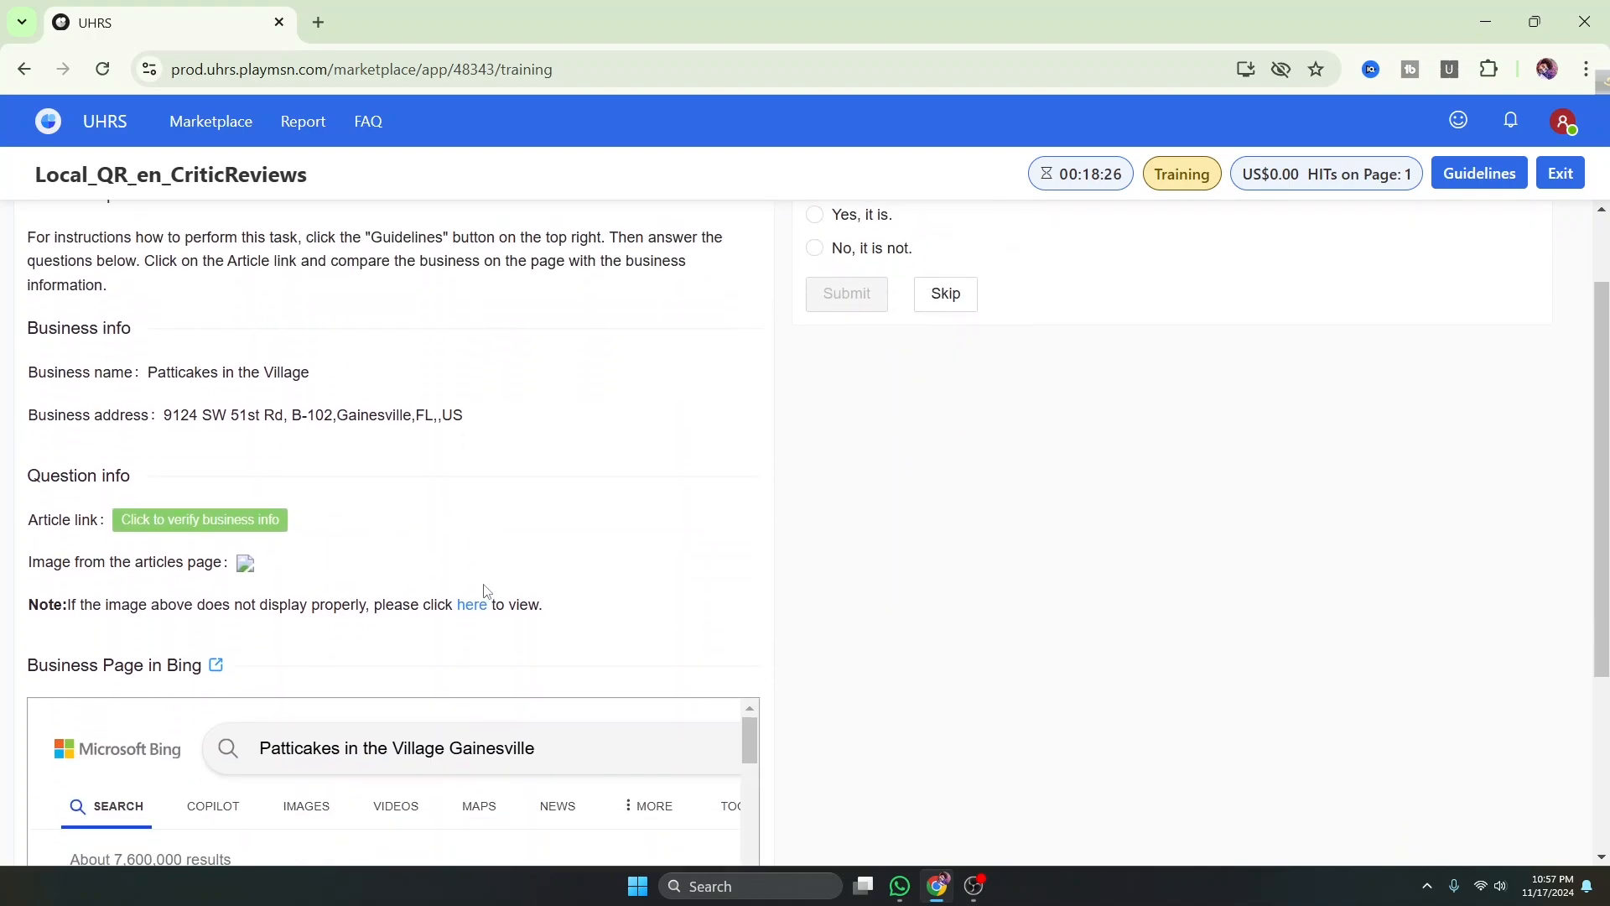
{"action": "scroll", "coordinate": [487, 536], "scroll_direction": "up", "scroll_amount": 1}
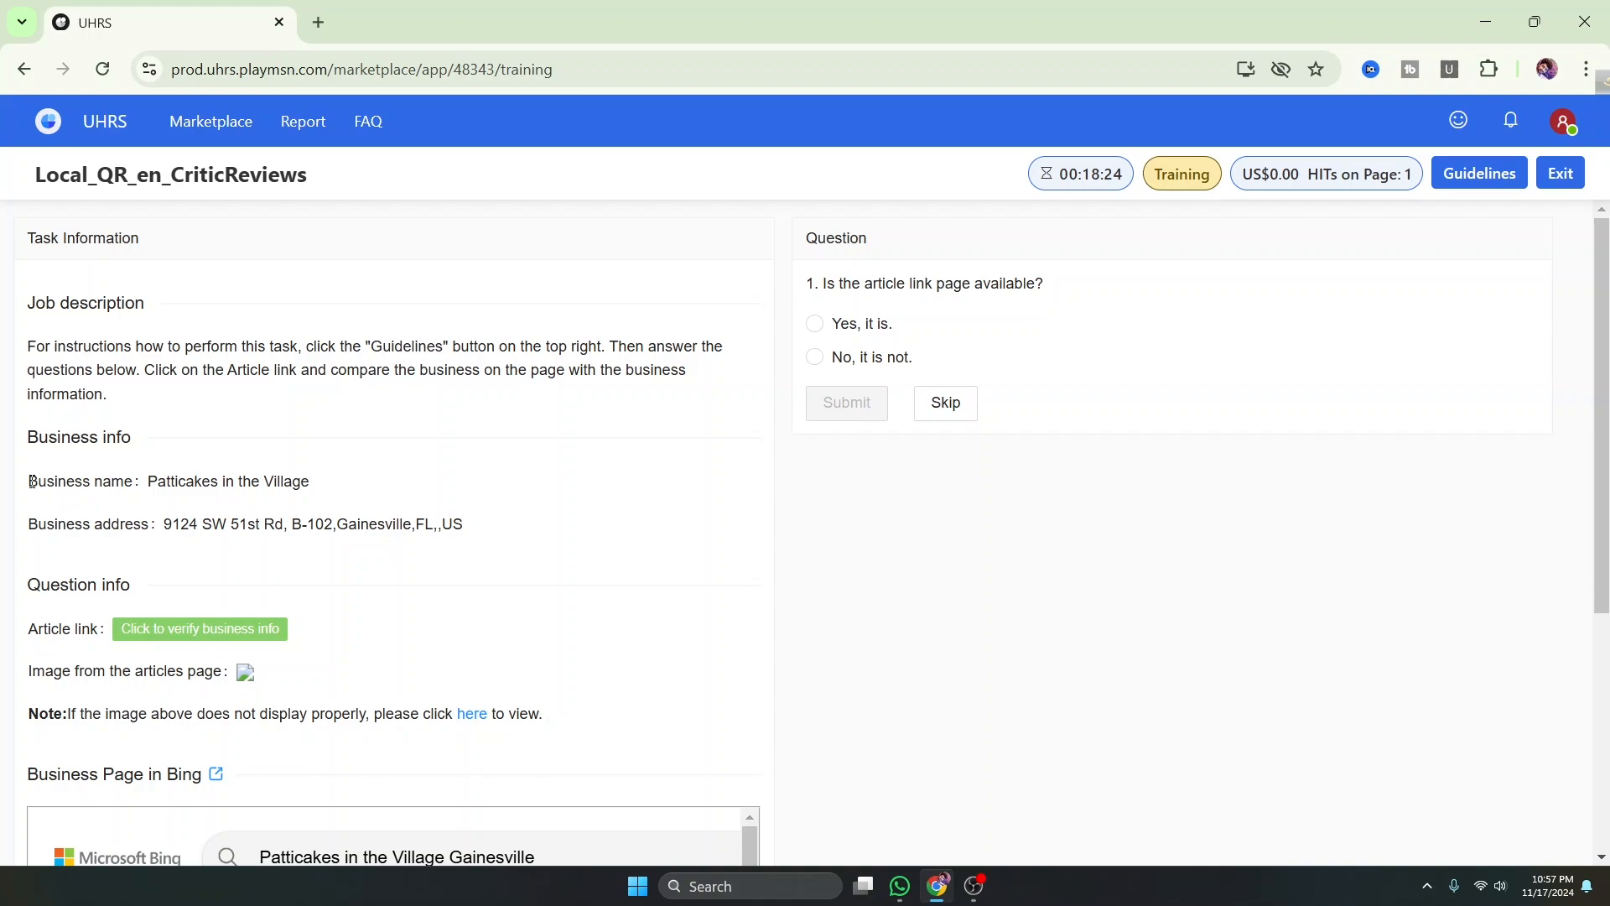
{"action": "left_click_drag", "start_coordinate": [39, 478], "coordinate": [140, 483]}
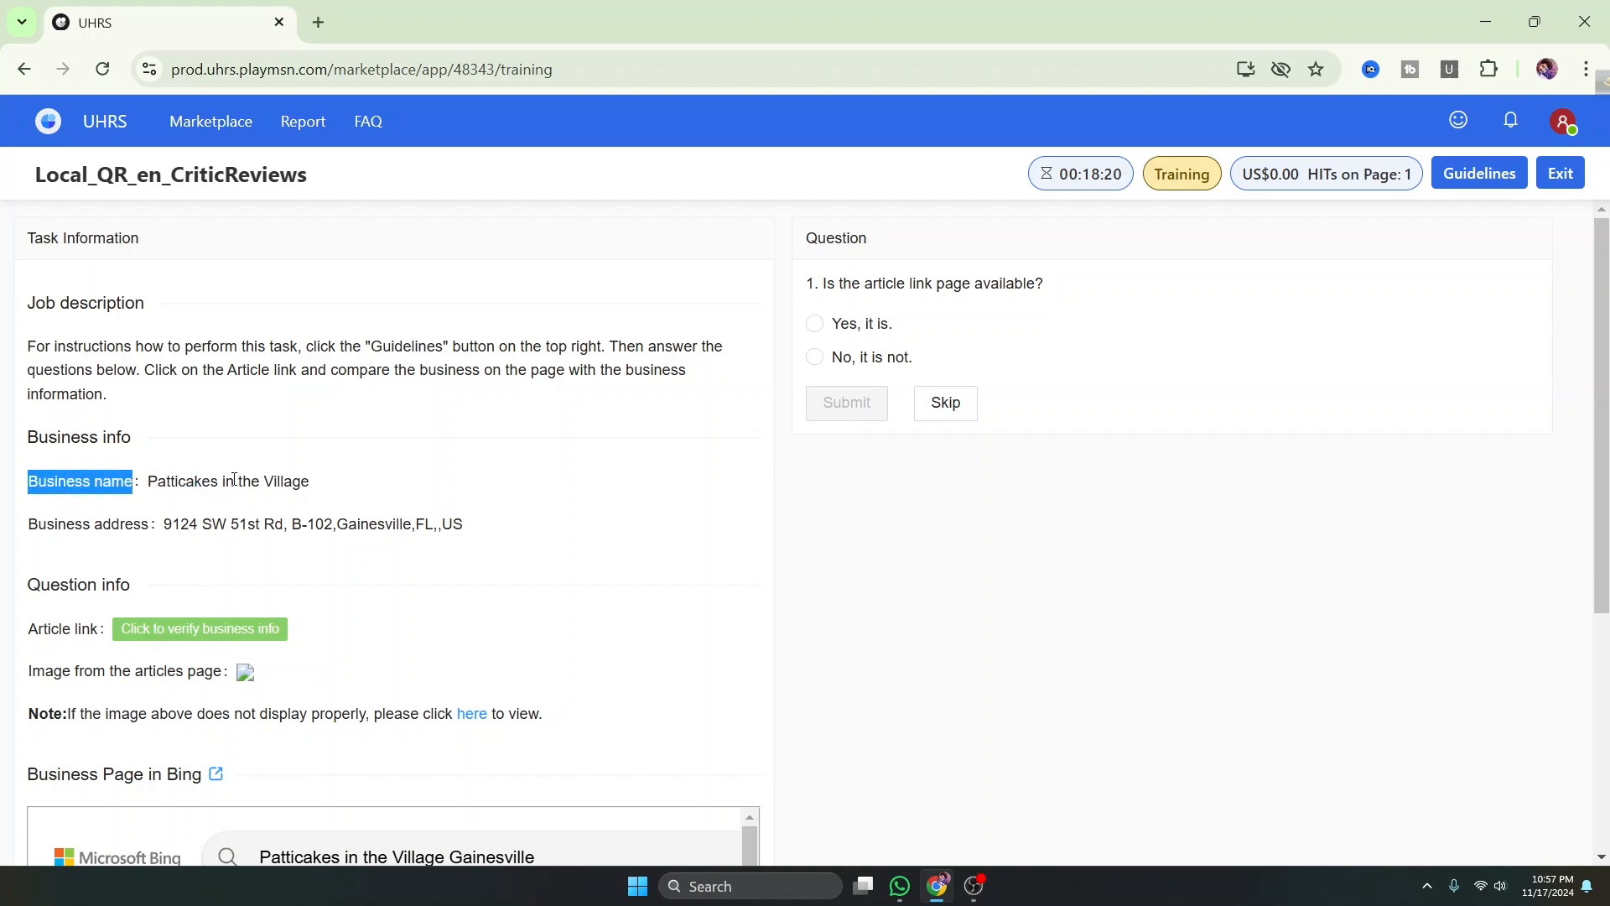
{"action": "left_click", "coordinate": [365, 602]}
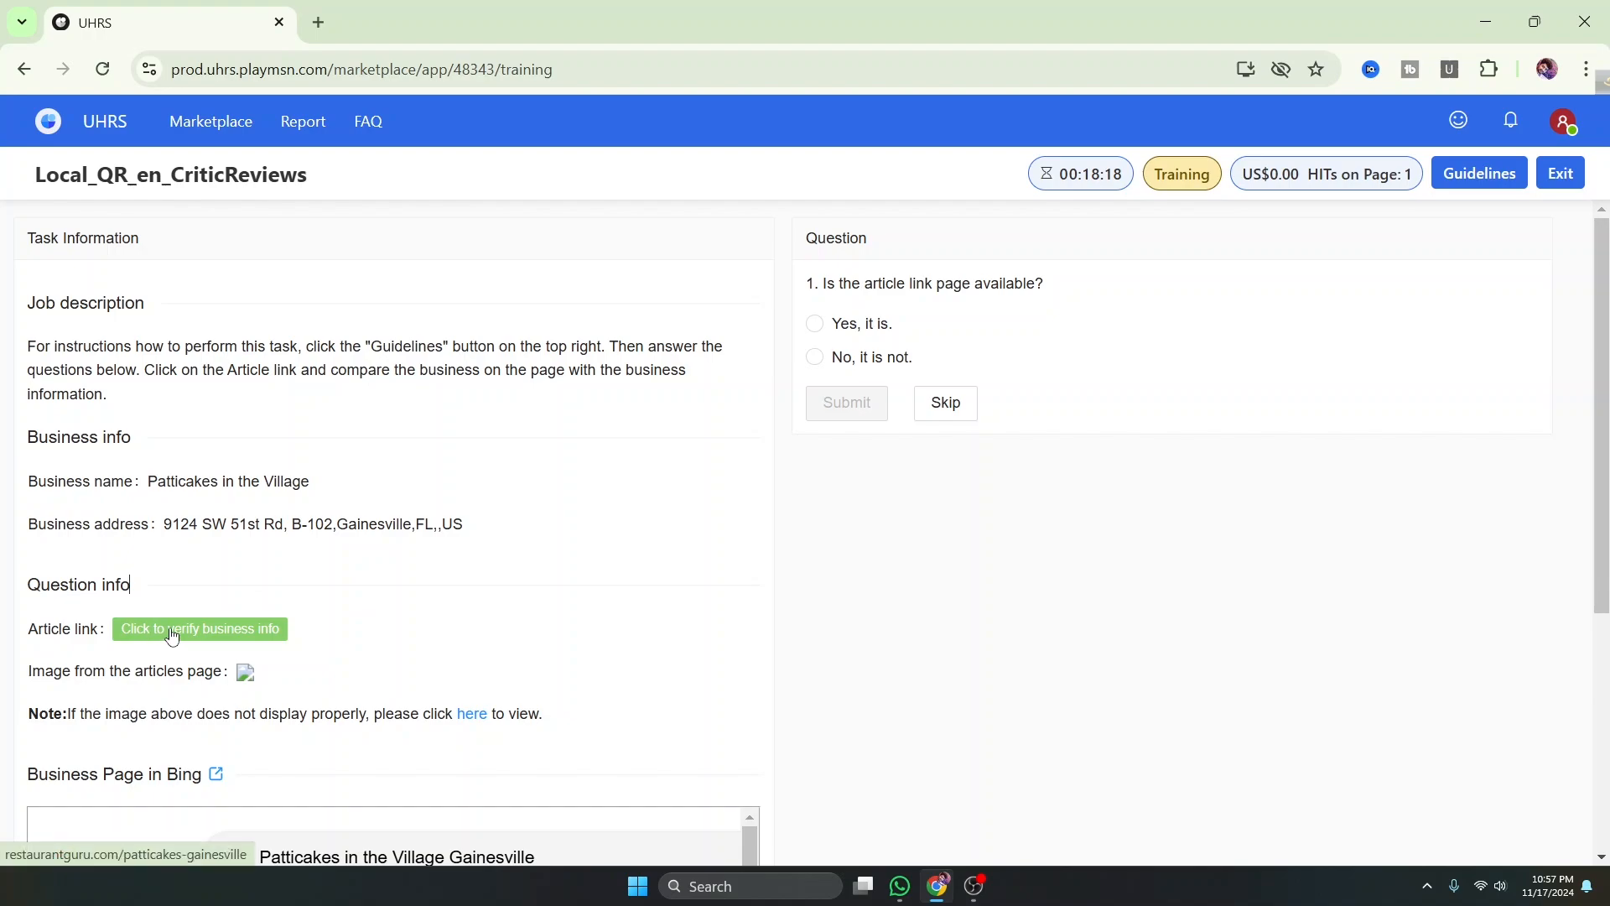
Open the article link, dismiss its advertisement, and compare the restaurant name there with the task's business name
{"action": "left_click", "coordinate": [250, 637]}
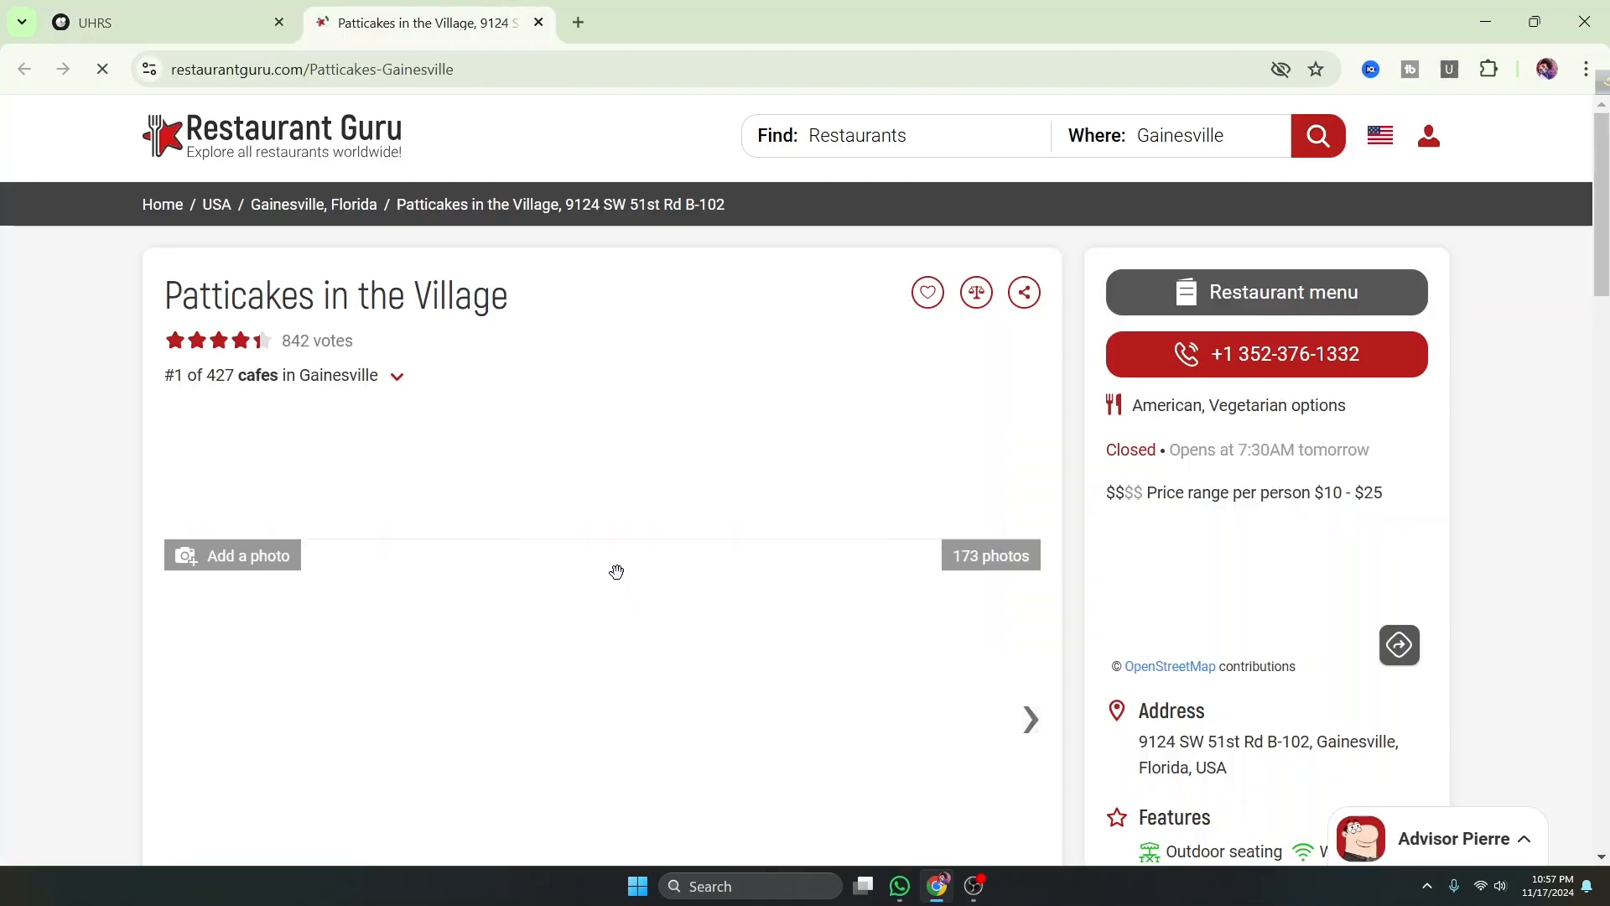
{"action": "left_click", "coordinate": [205, 21]}
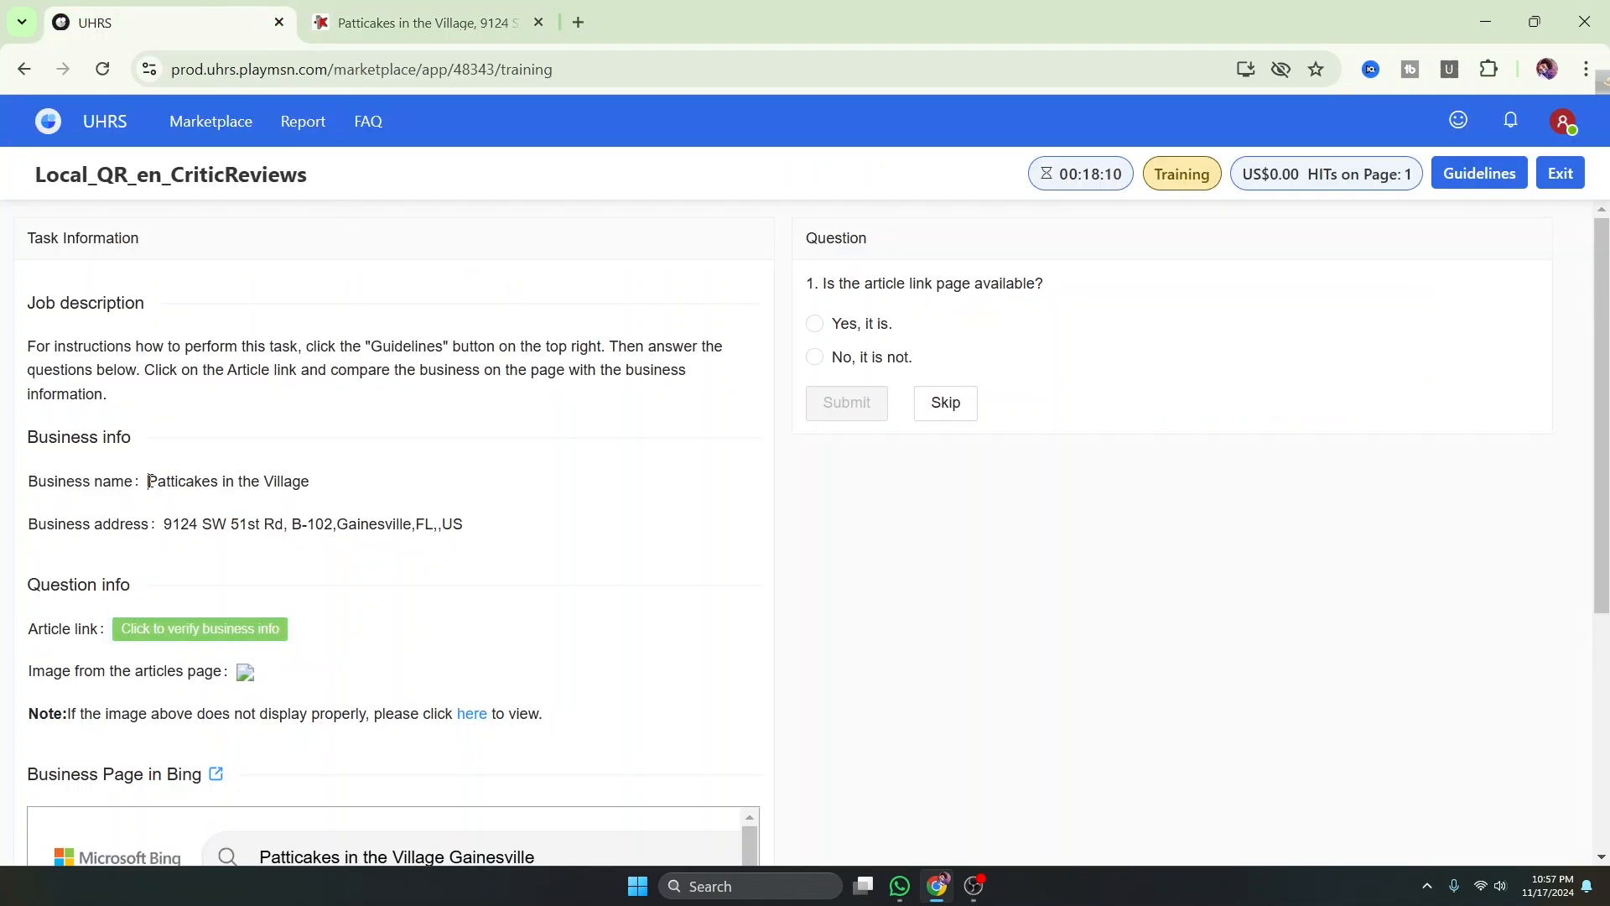
{"action": "left_click_drag", "start_coordinate": [150, 480], "coordinate": [309, 475]}
{"action": "left_click", "coordinate": [377, 22]}
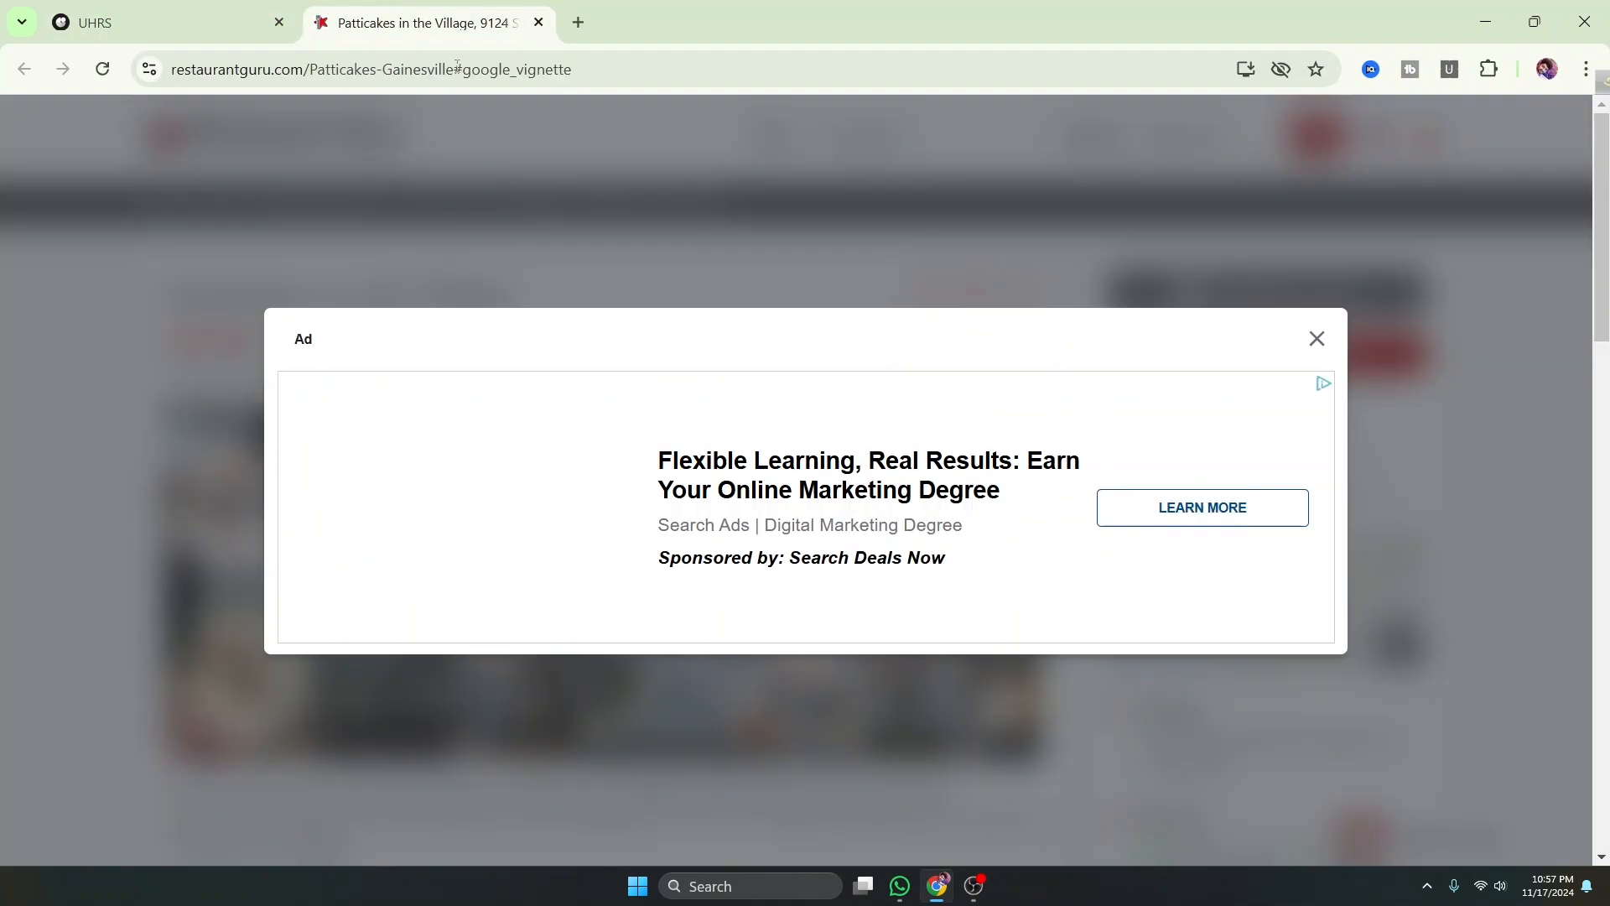
{"action": "left_click", "coordinate": [1316, 338]}
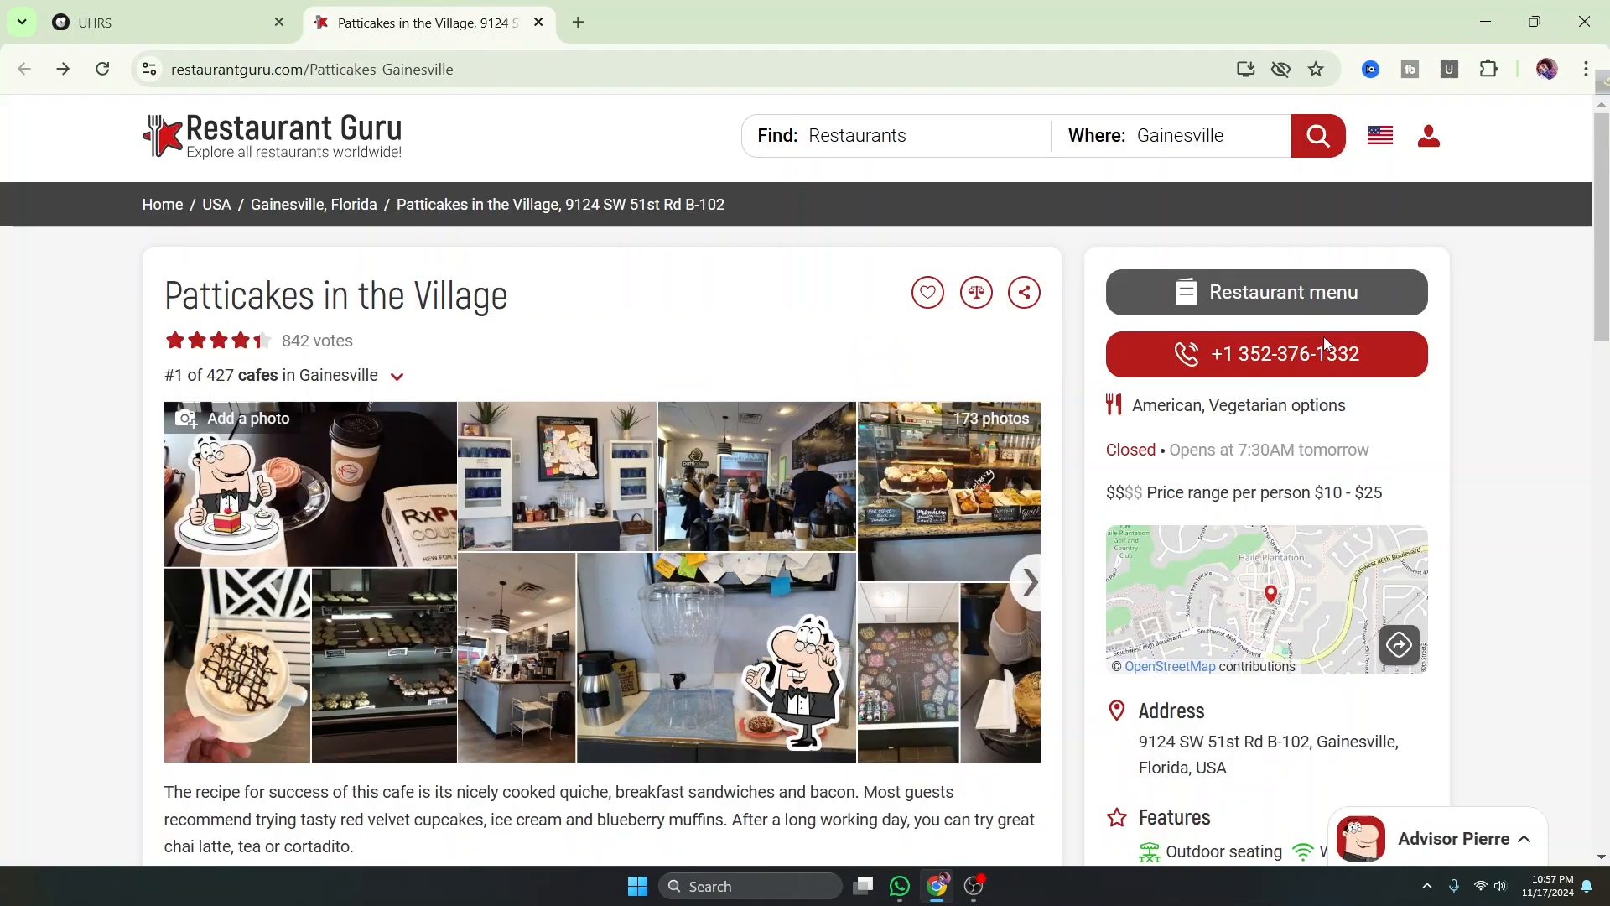
{"action": "left_click_drag", "start_coordinate": [170, 299], "coordinate": [548, 319]}
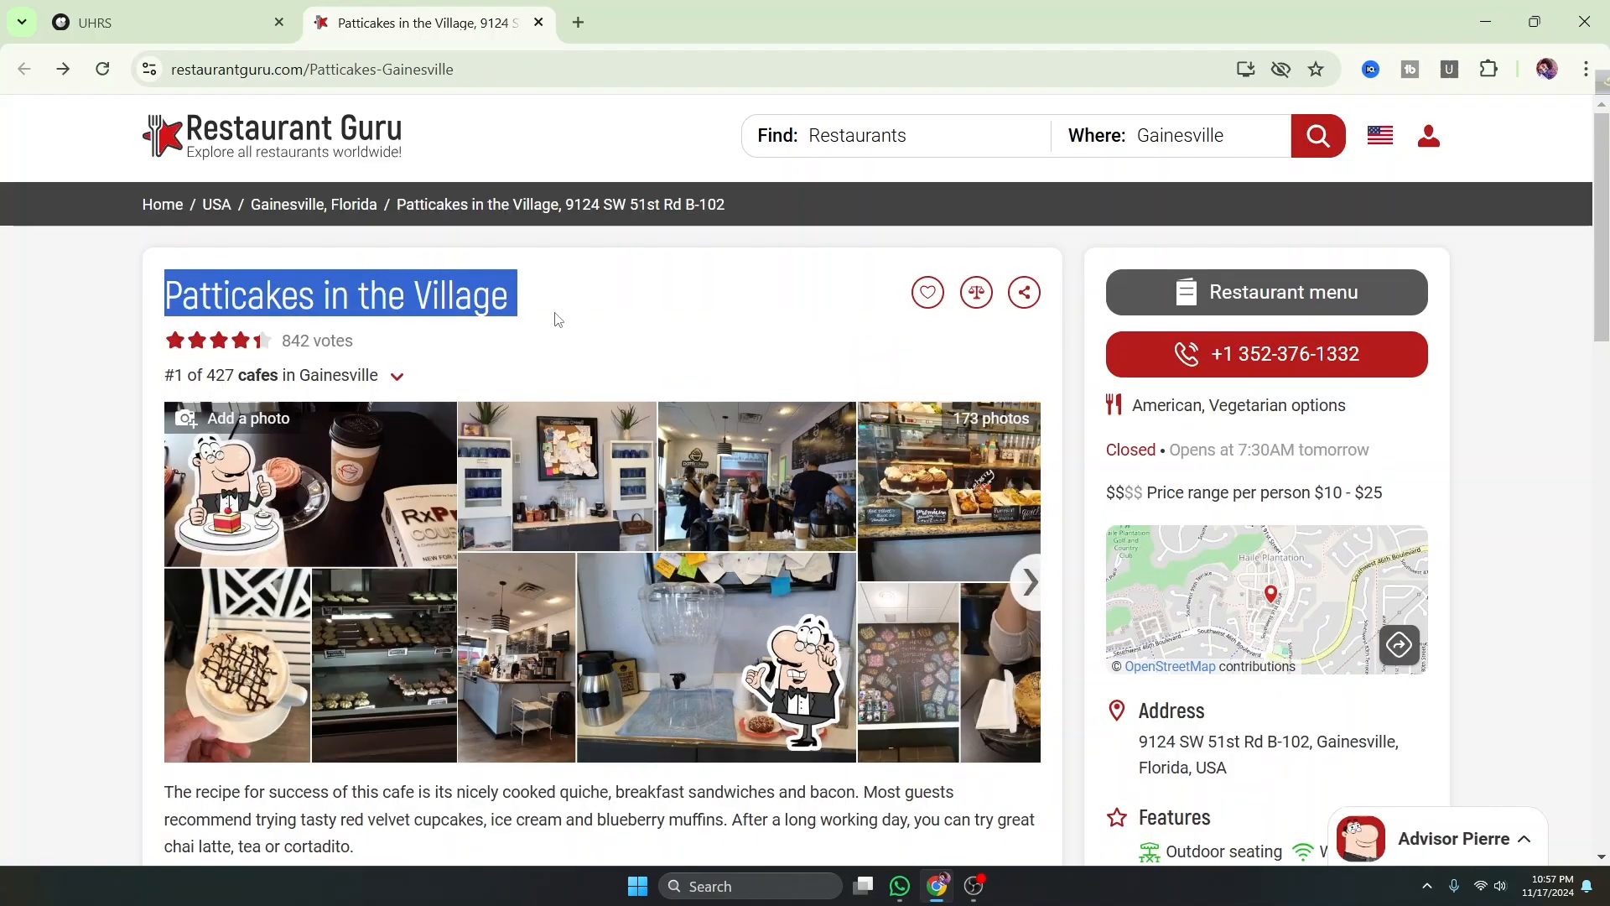
Compare the task's business address with the address listed on the Restaurant Guru article page
{"action": "left_click", "coordinate": [252, 32]}
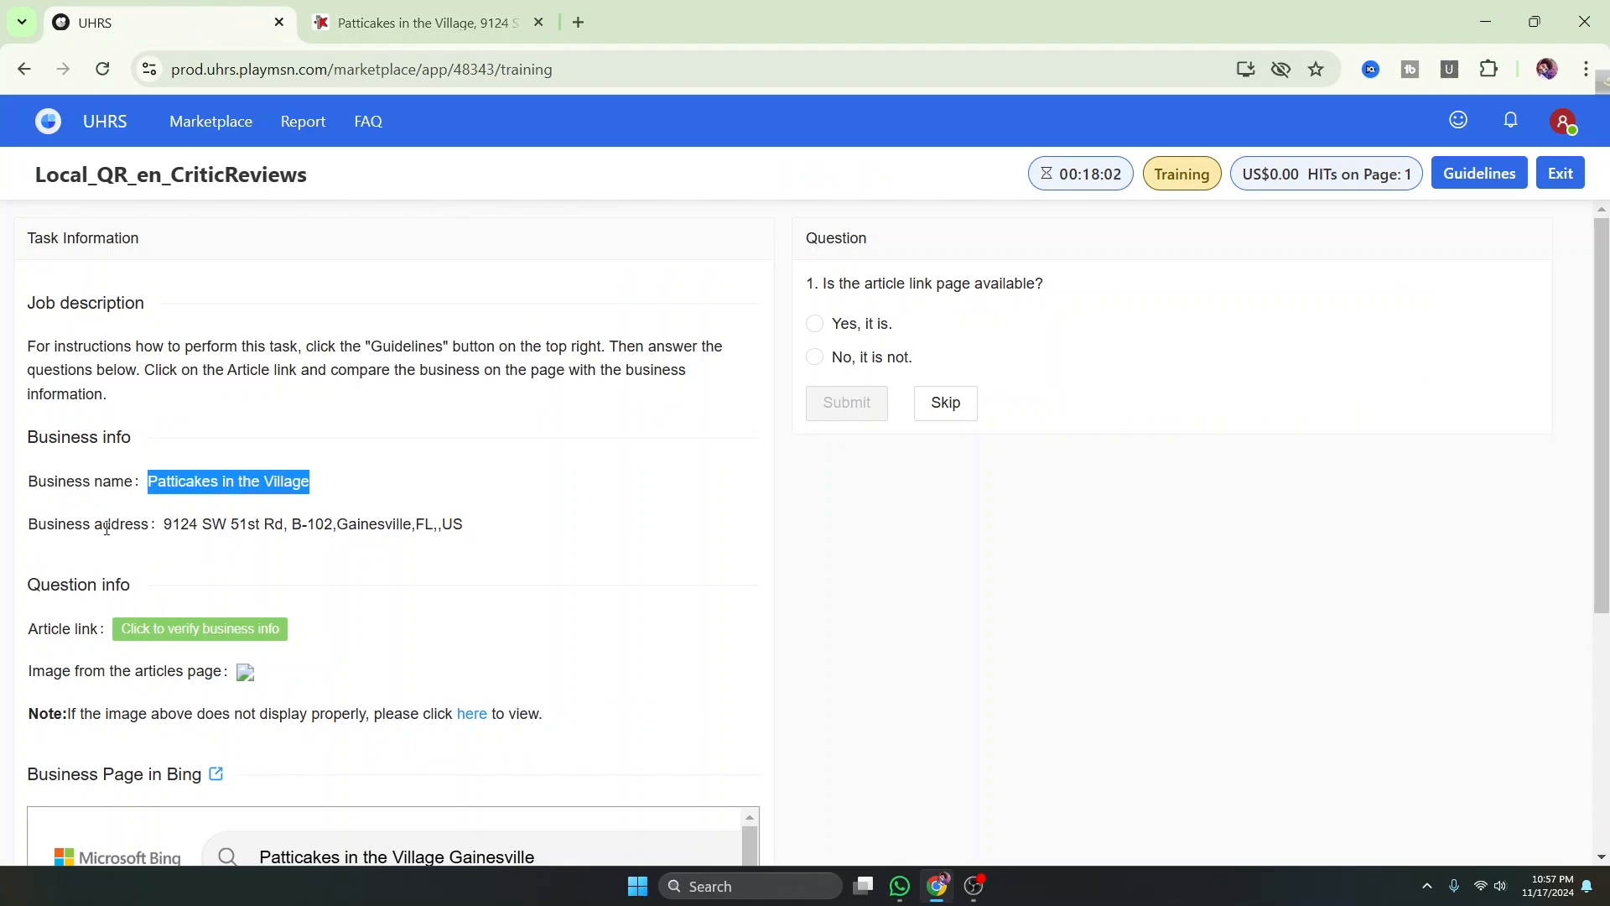
{"action": "left_click", "coordinate": [168, 527]}
{"action": "left_click_drag", "start_coordinate": [167, 524], "coordinate": [239, 525]}
{"action": "left_click", "coordinate": [389, 16]}
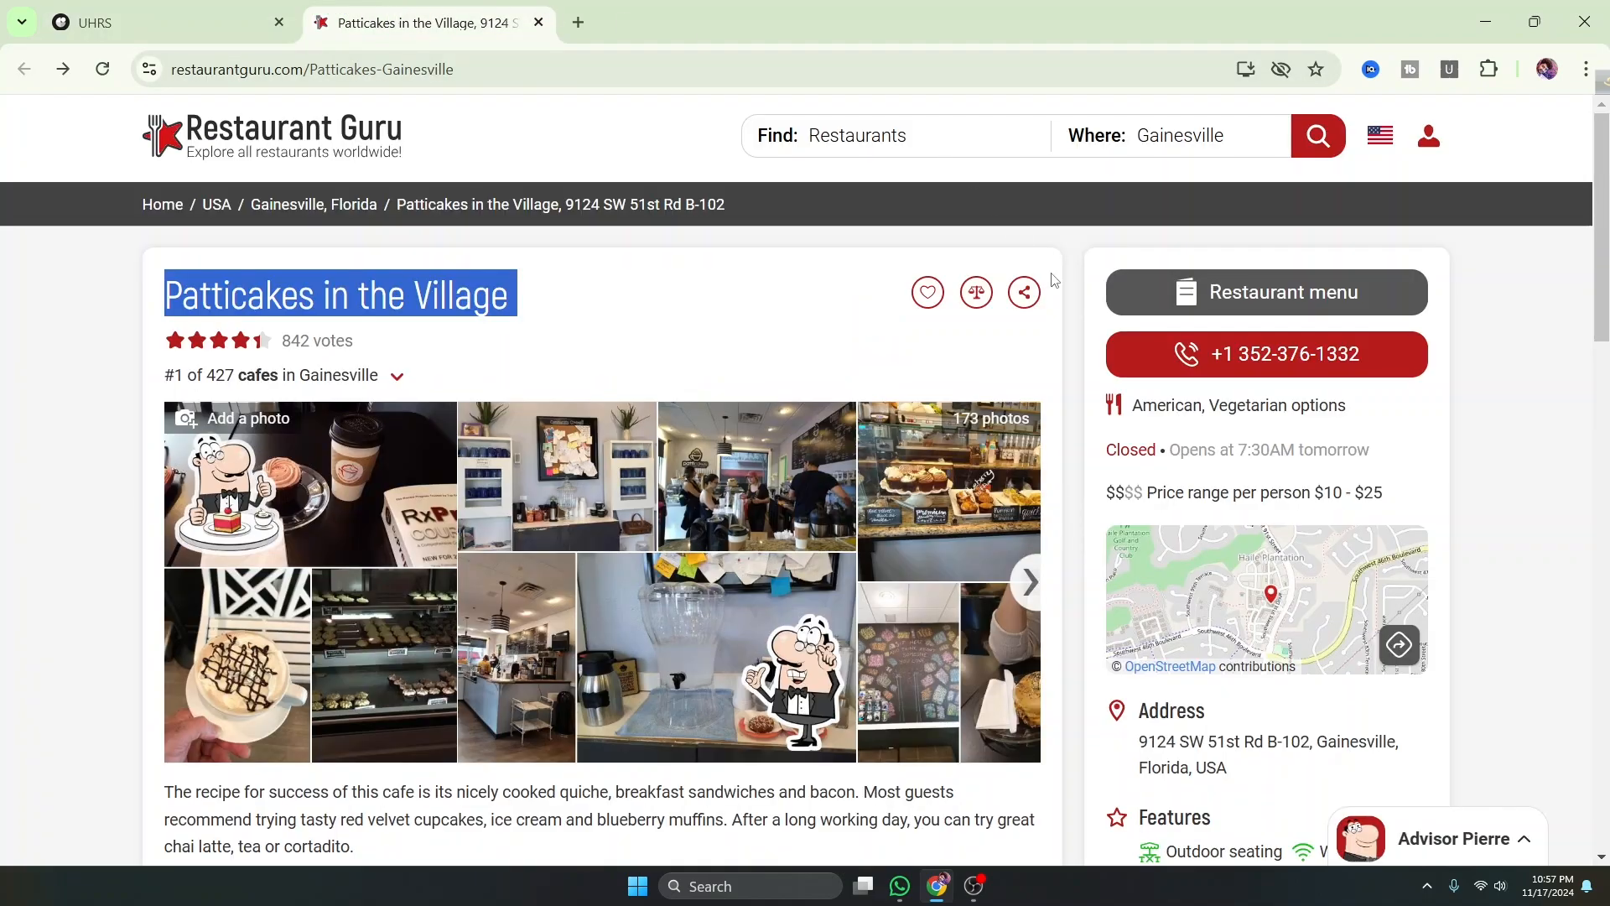
{"action": "scroll", "coordinate": [1241, 663], "scroll_direction": "down", "scroll_amount": 1}
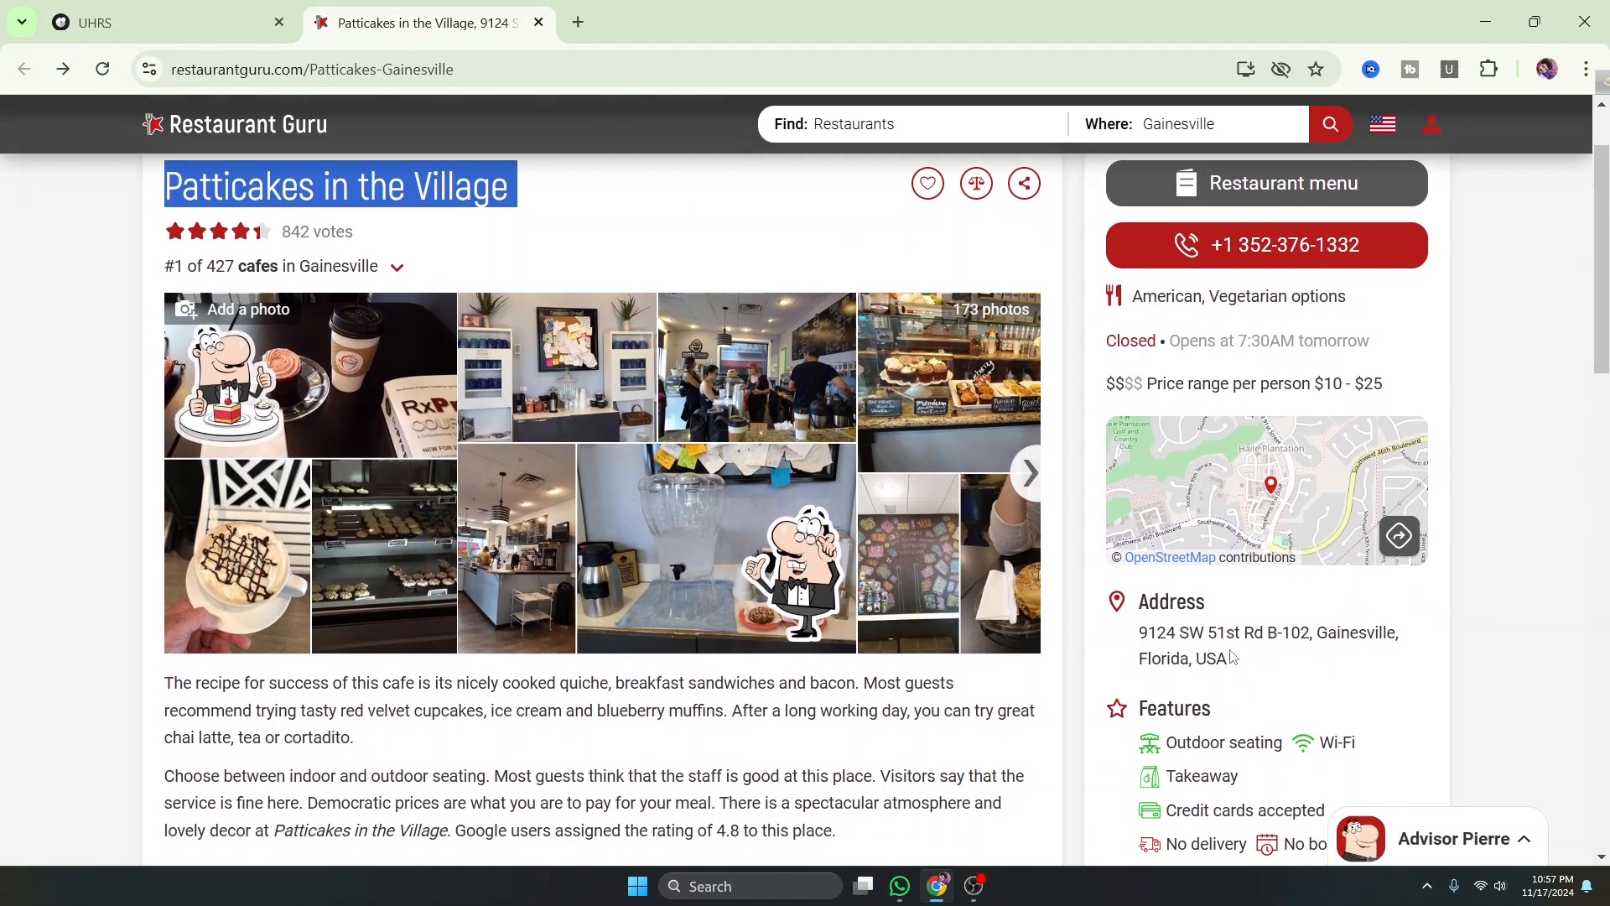
{"action": "scroll", "coordinate": [1054, 629], "scroll_direction": "up", "scroll_amount": 1}
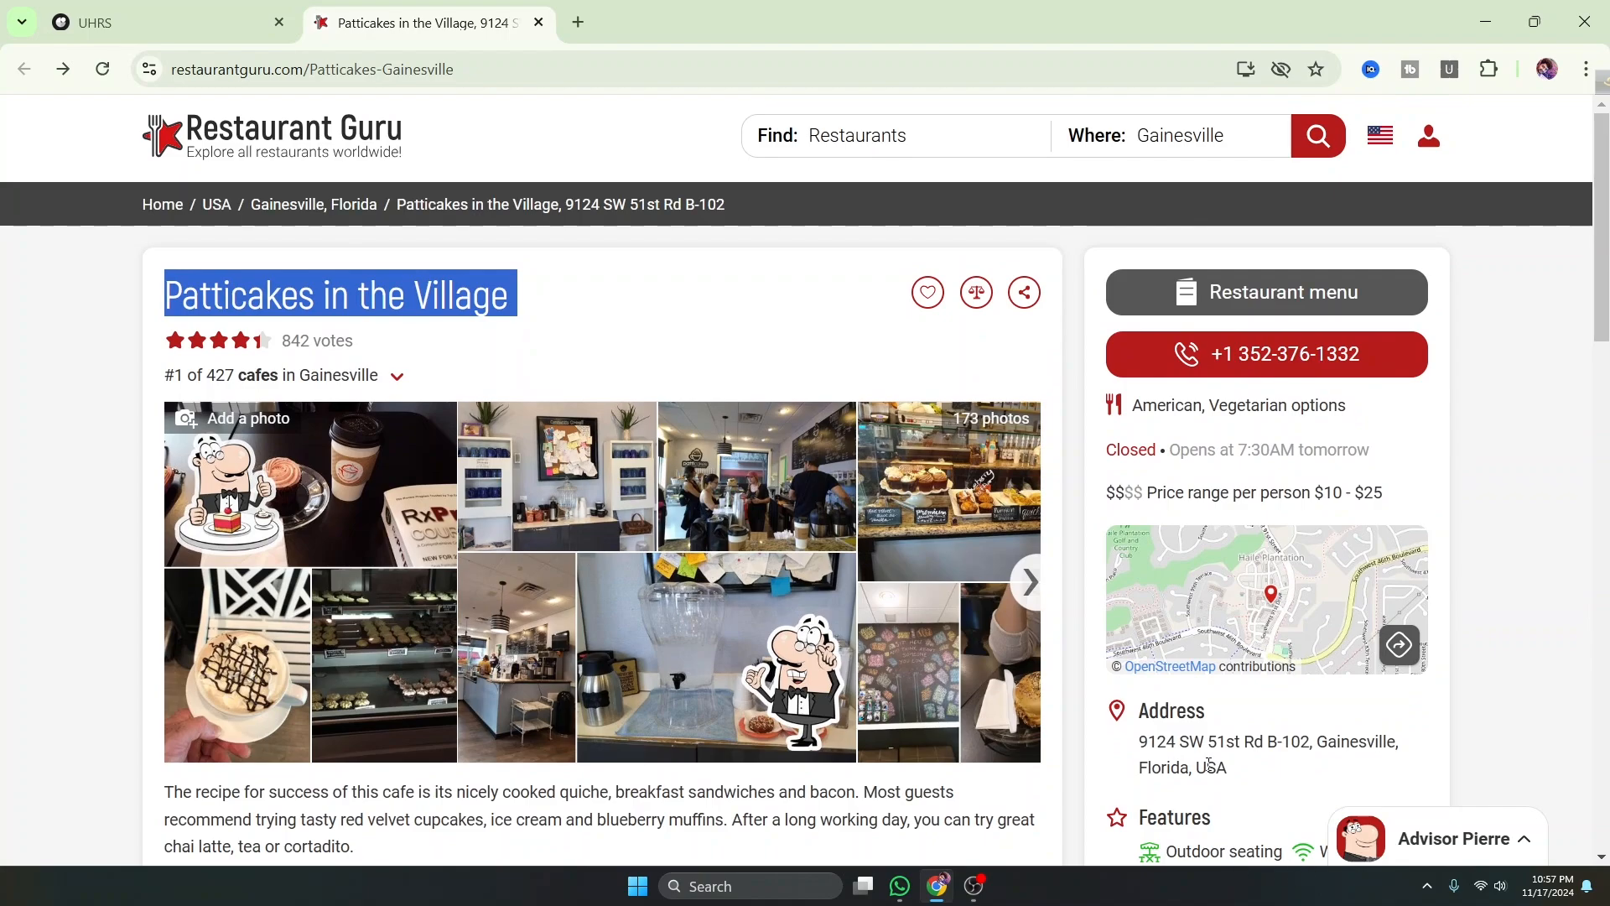
Answer question 1, on whether the article link page is available, with "Yes, it is."
{"action": "left_click", "coordinate": [164, 23]}
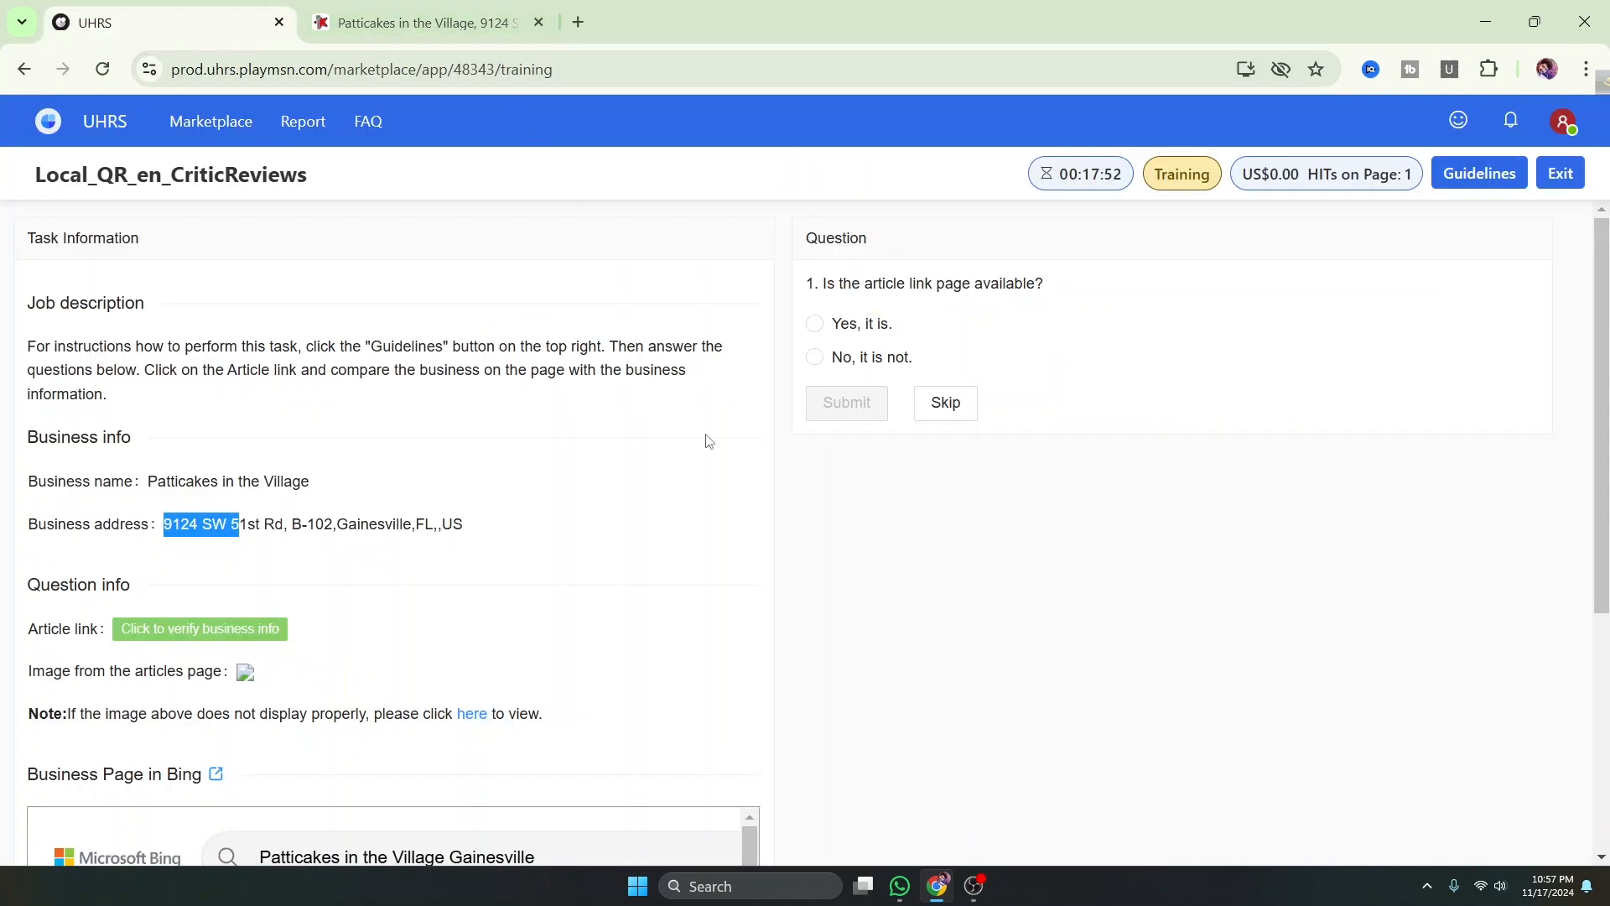
{"action": "left_click", "coordinate": [626, 521]}
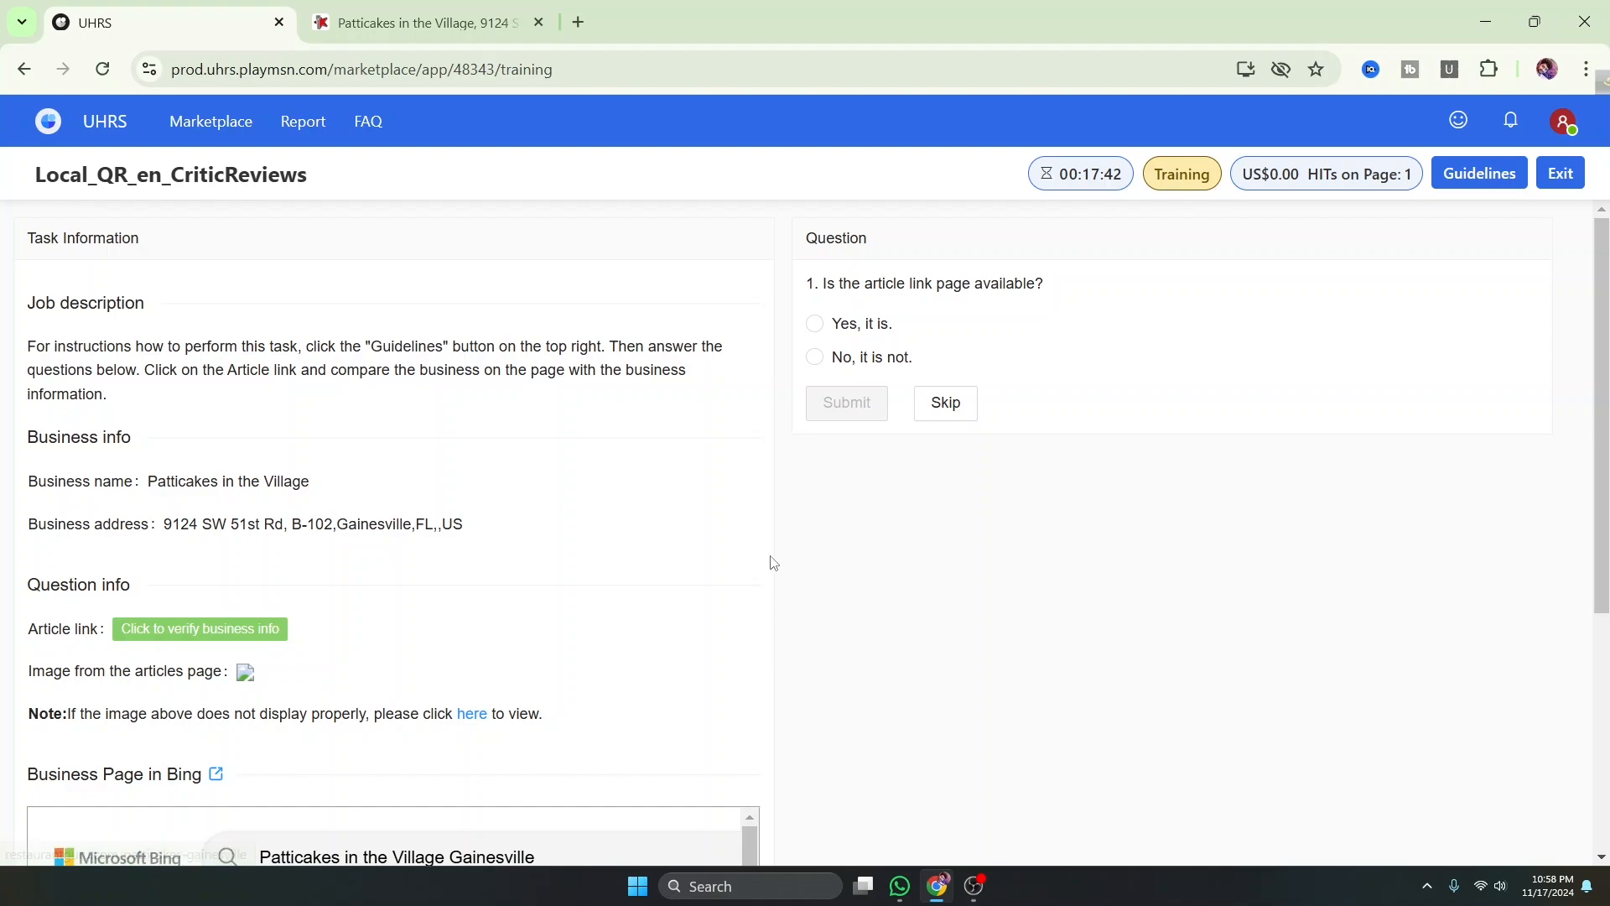
{"action": "left_click", "coordinate": [813, 325]}
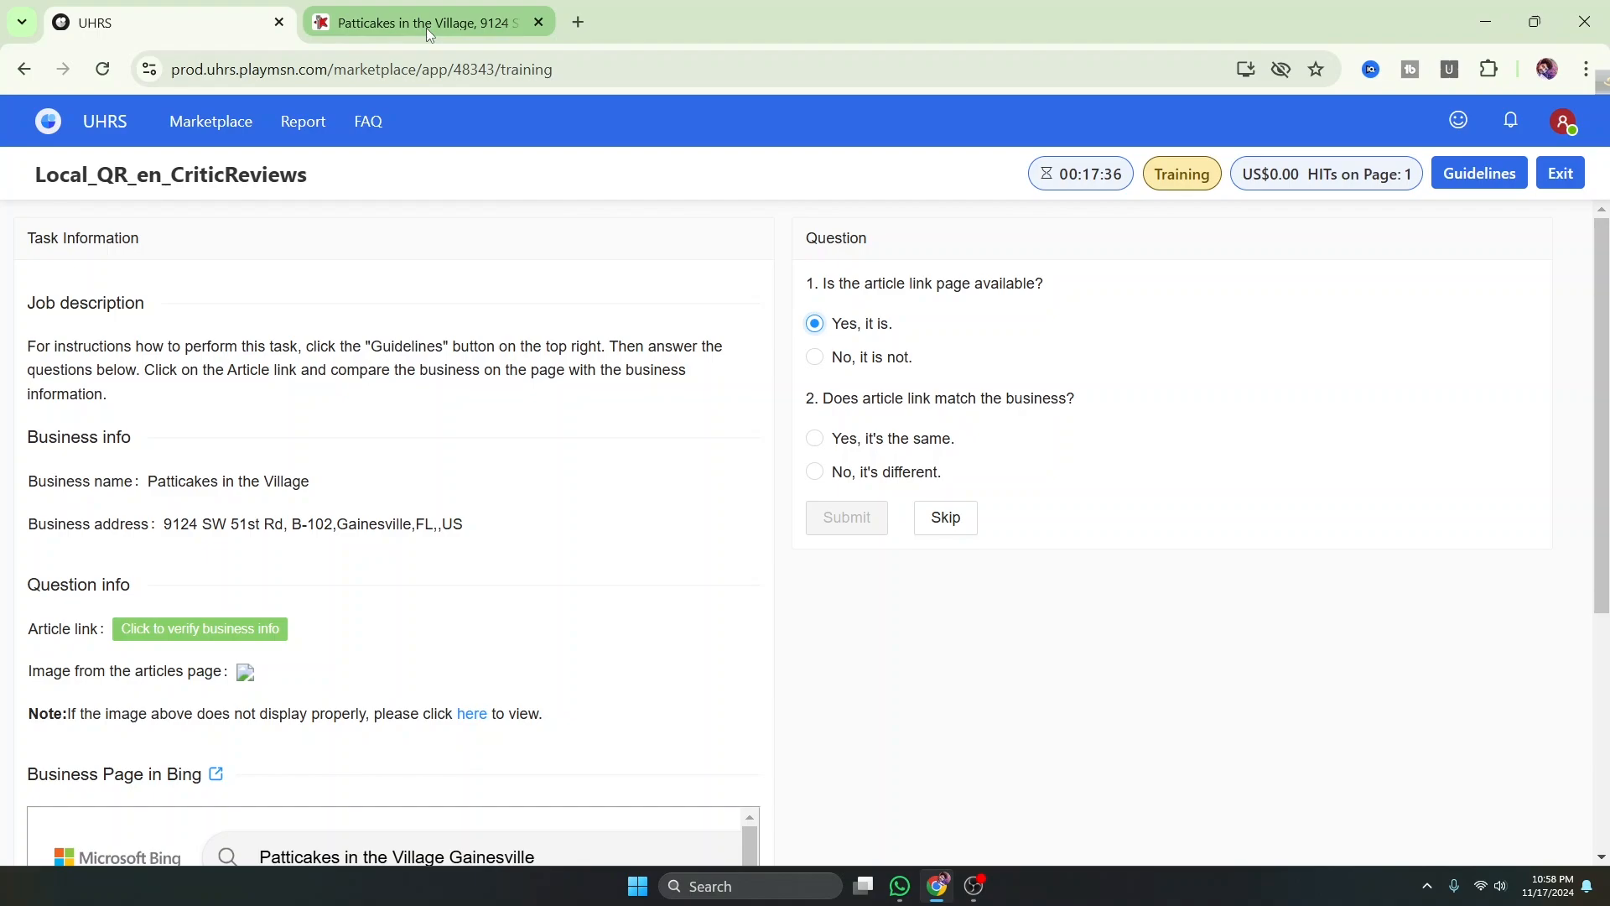
Recheck the name and address on the article page and answer question 2 with "Yes, it's the same."
{"action": "left_click", "coordinate": [344, 25]}
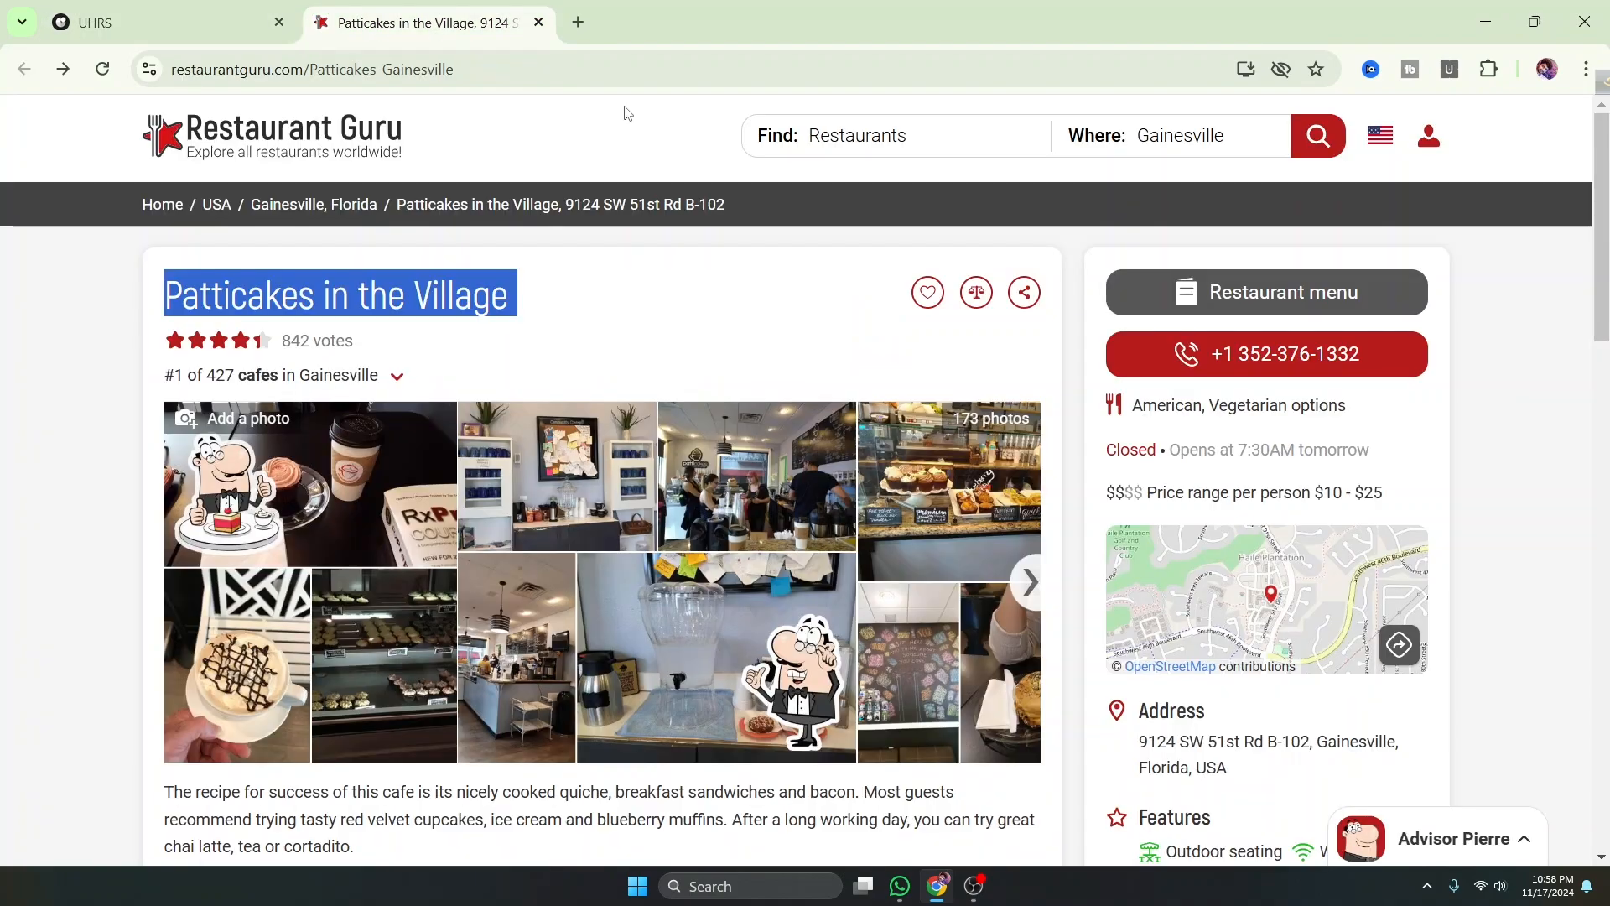
{"action": "left_click", "coordinate": [304, 316]}
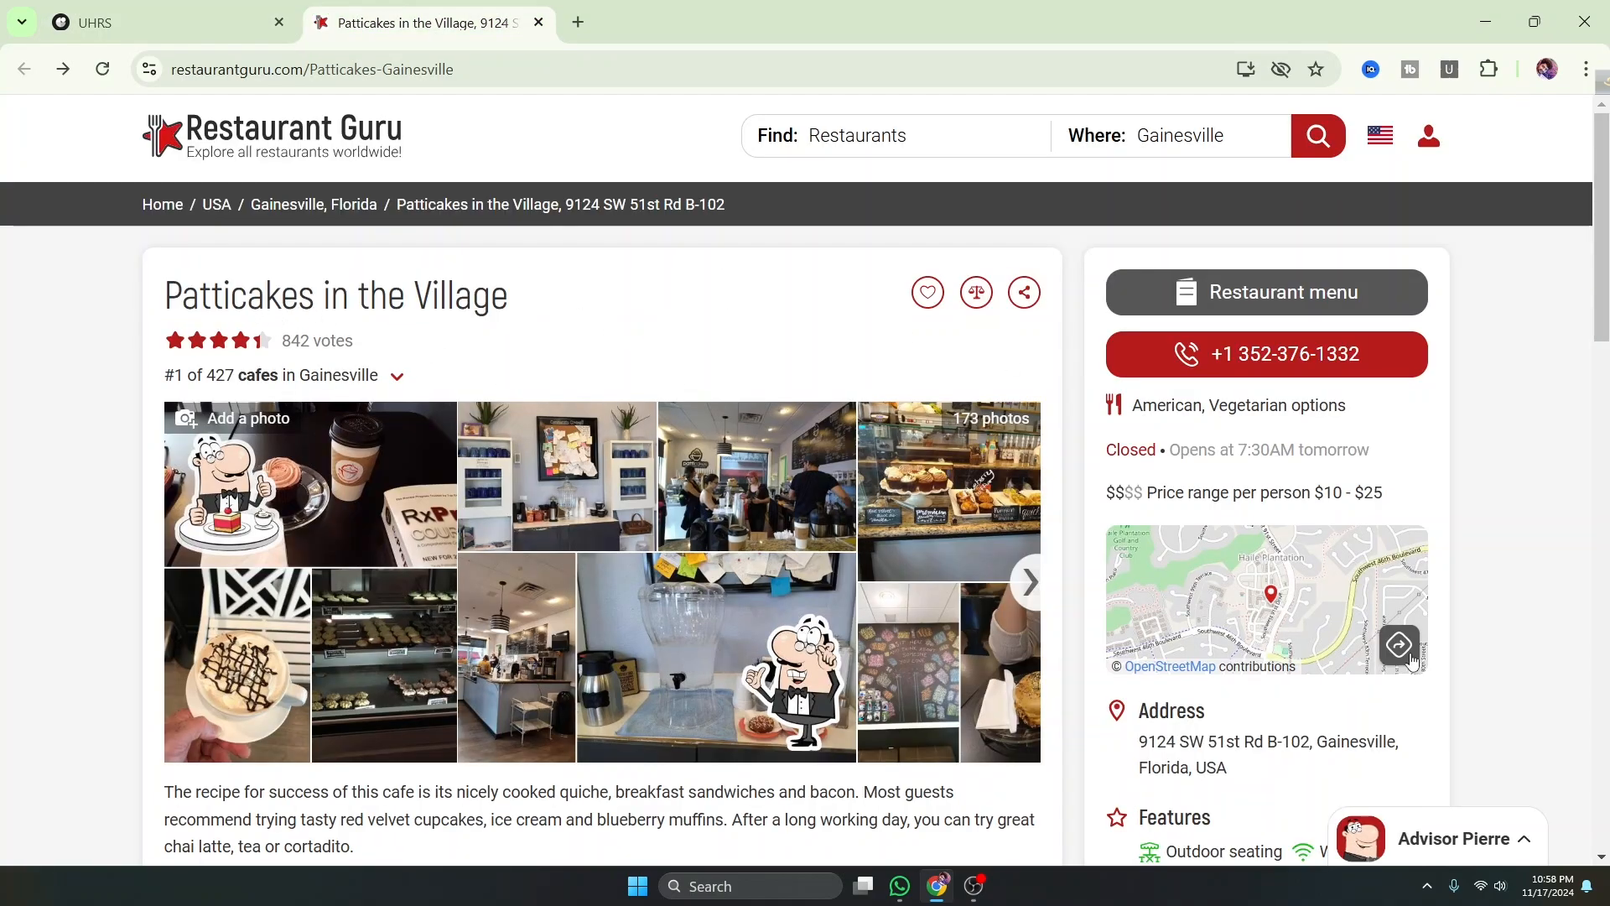
{"action": "left_click_drag", "start_coordinate": [1120, 743], "coordinate": [1328, 745]}
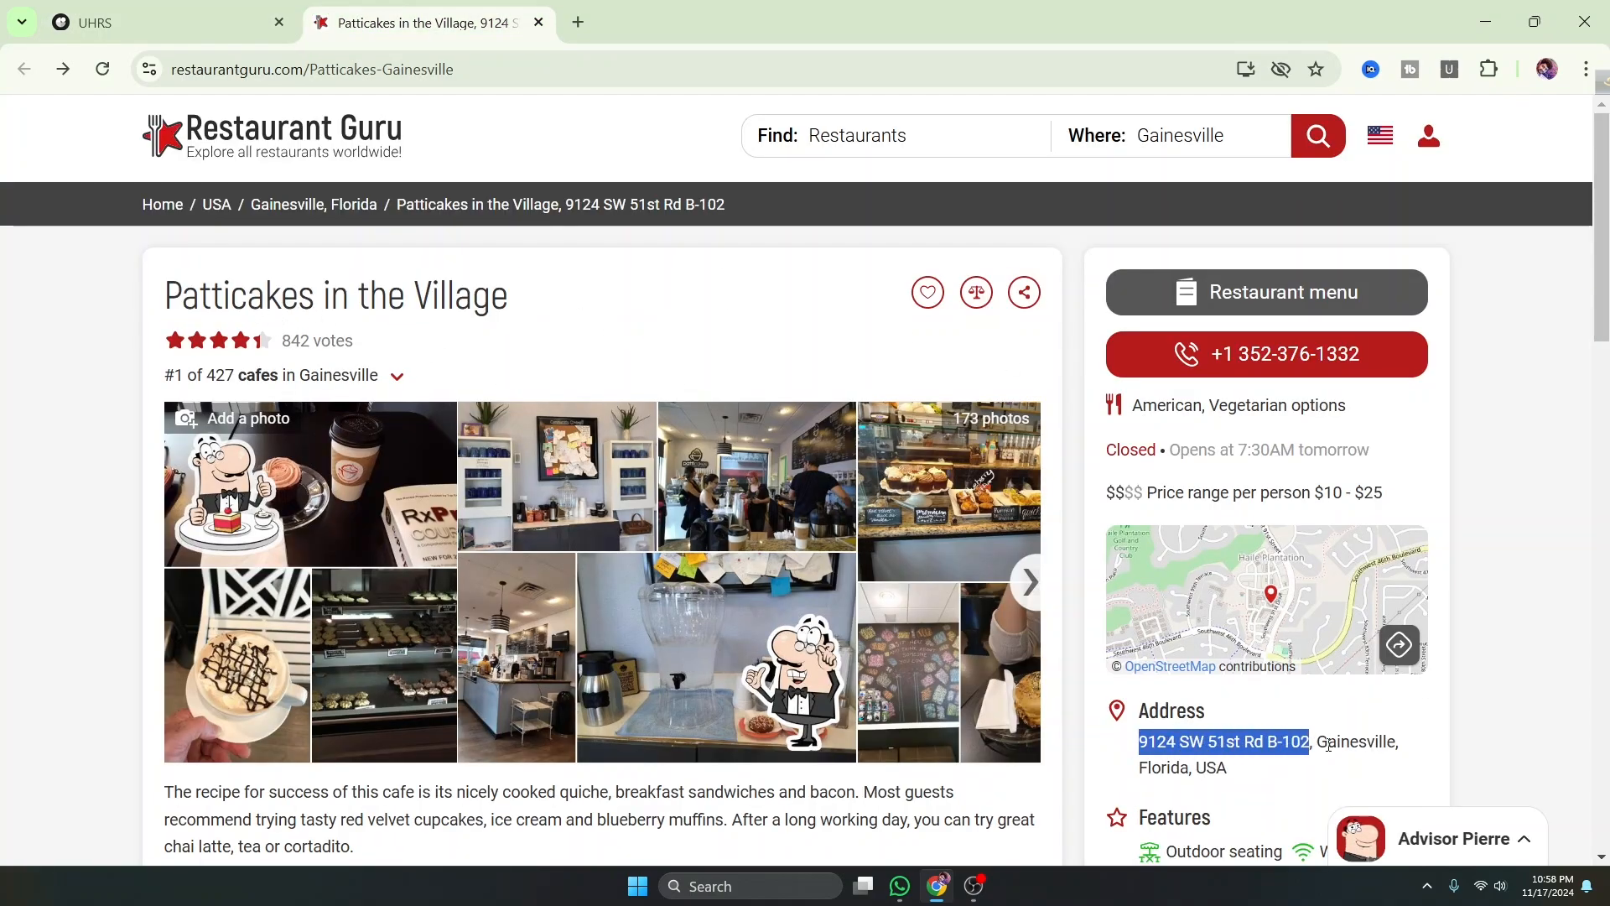
{"action": "left_click", "coordinate": [224, 24]}
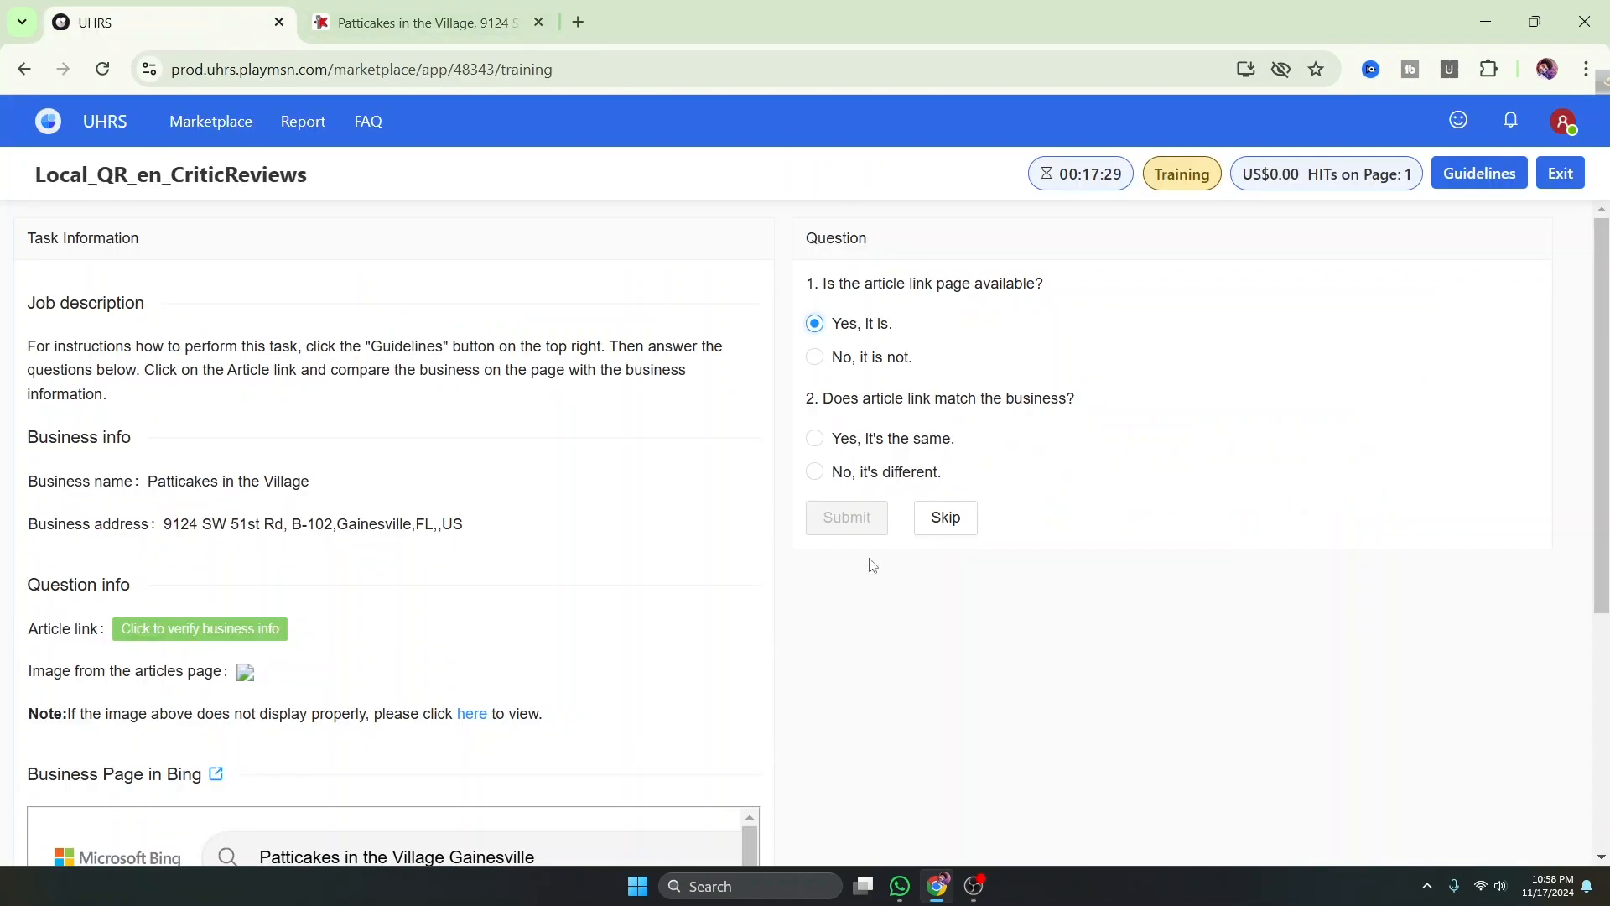
{"action": "left_click", "coordinate": [817, 442]}
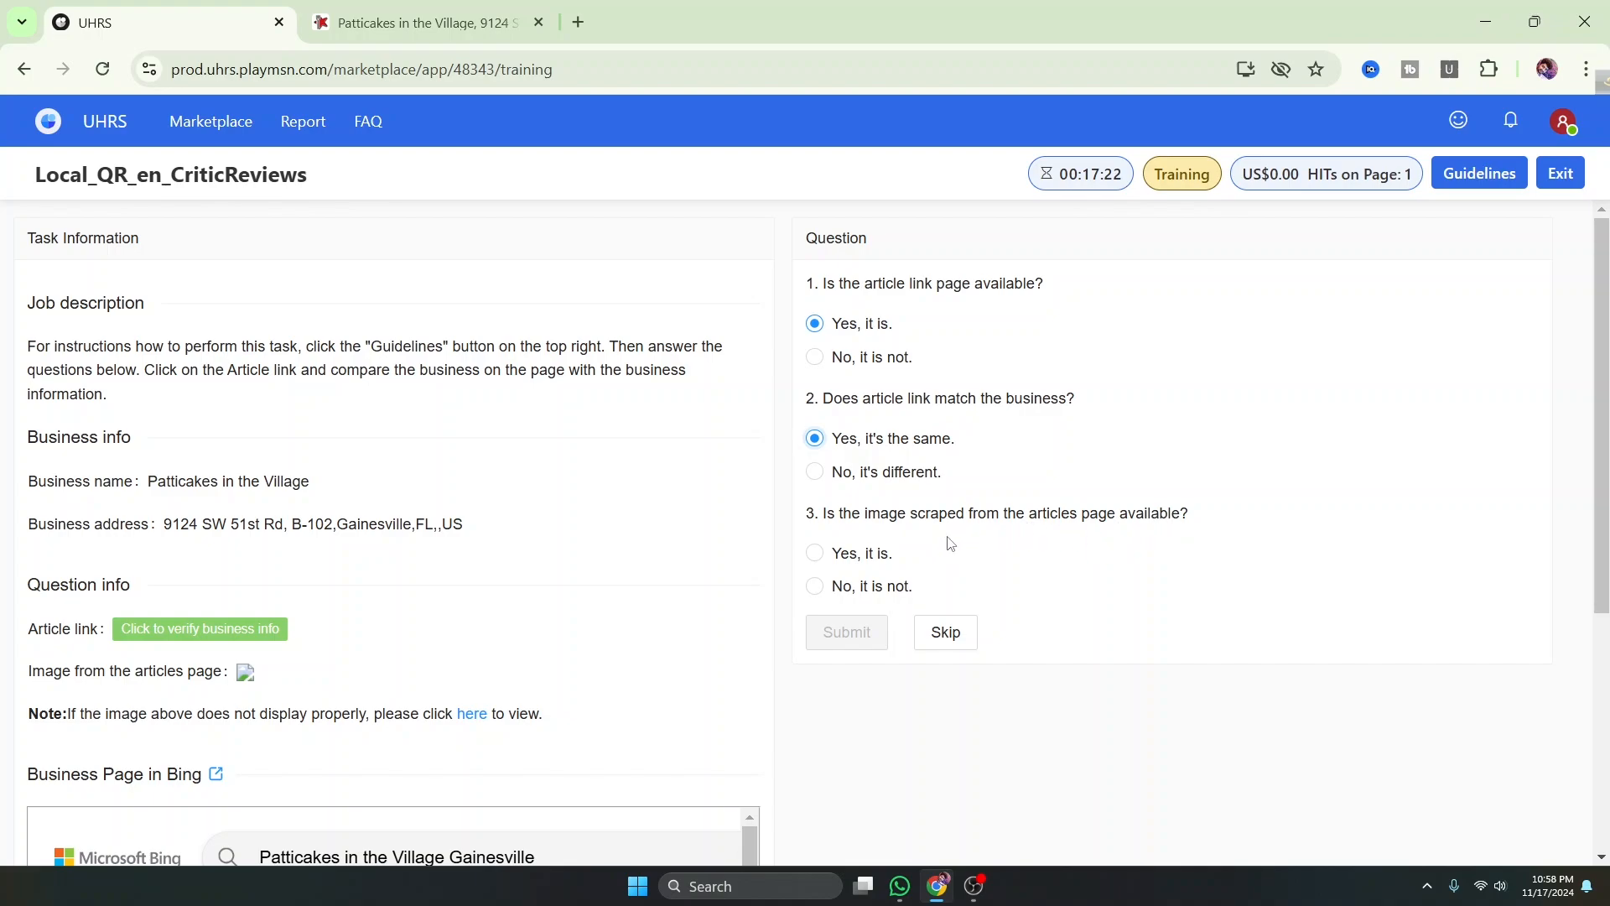
Check the image from the articles page through its alternative viewing link, and close the opened image page
{"action": "scroll", "coordinate": [640, 467], "scroll_direction": "down", "scroll_amount": 2}
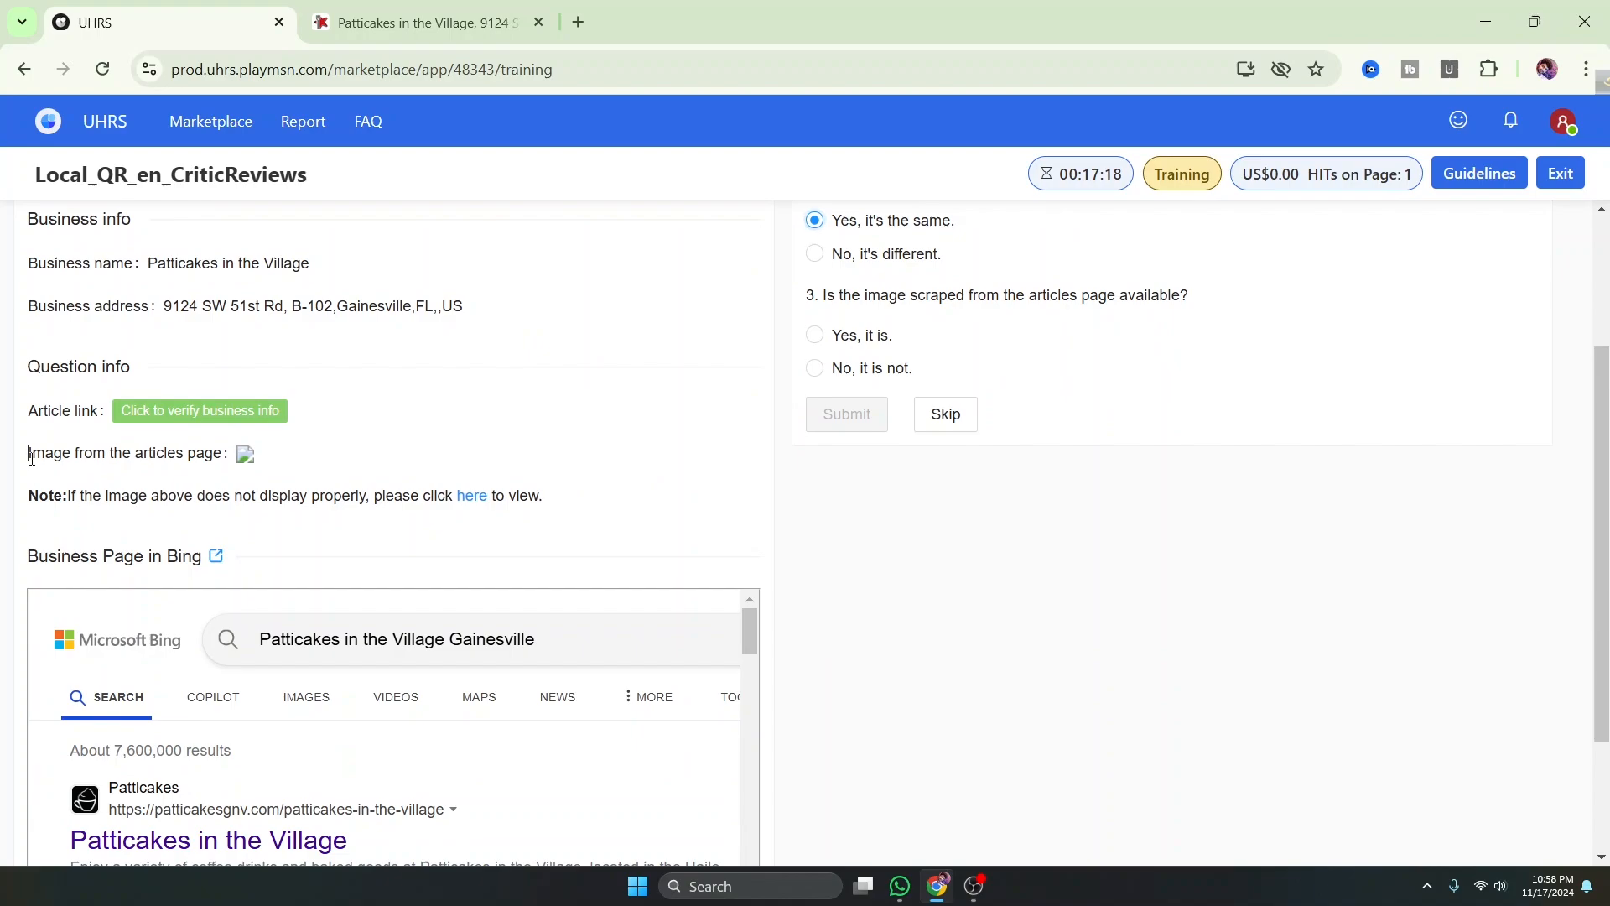
{"action": "left_click_drag", "start_coordinate": [31, 456], "coordinate": [223, 457]}
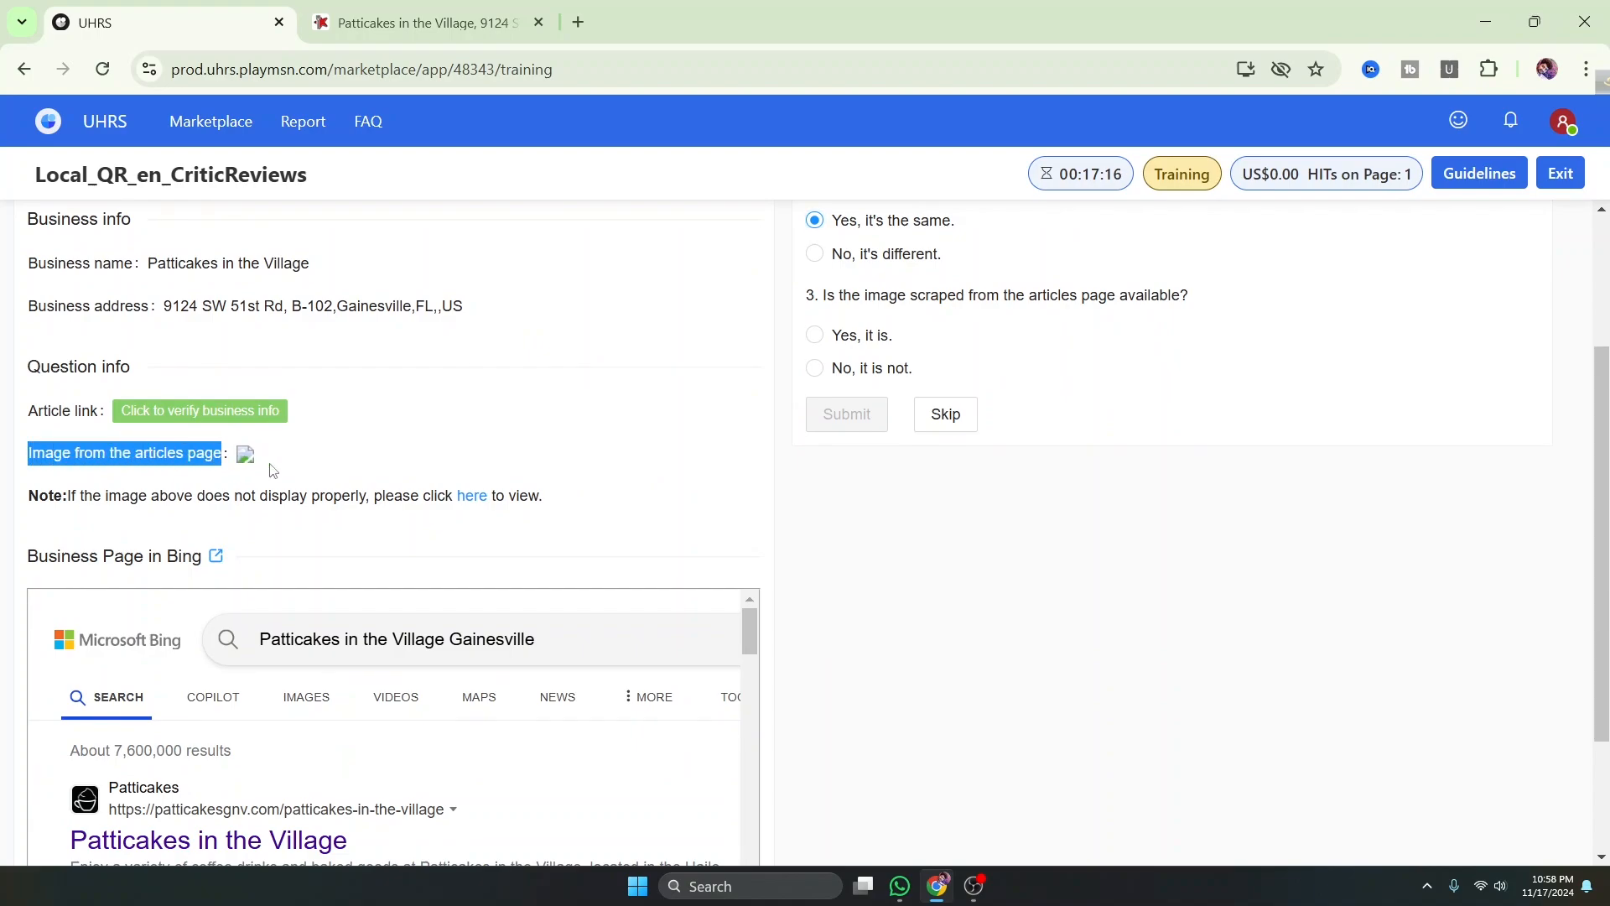
{"action": "left_click", "coordinate": [472, 496]}
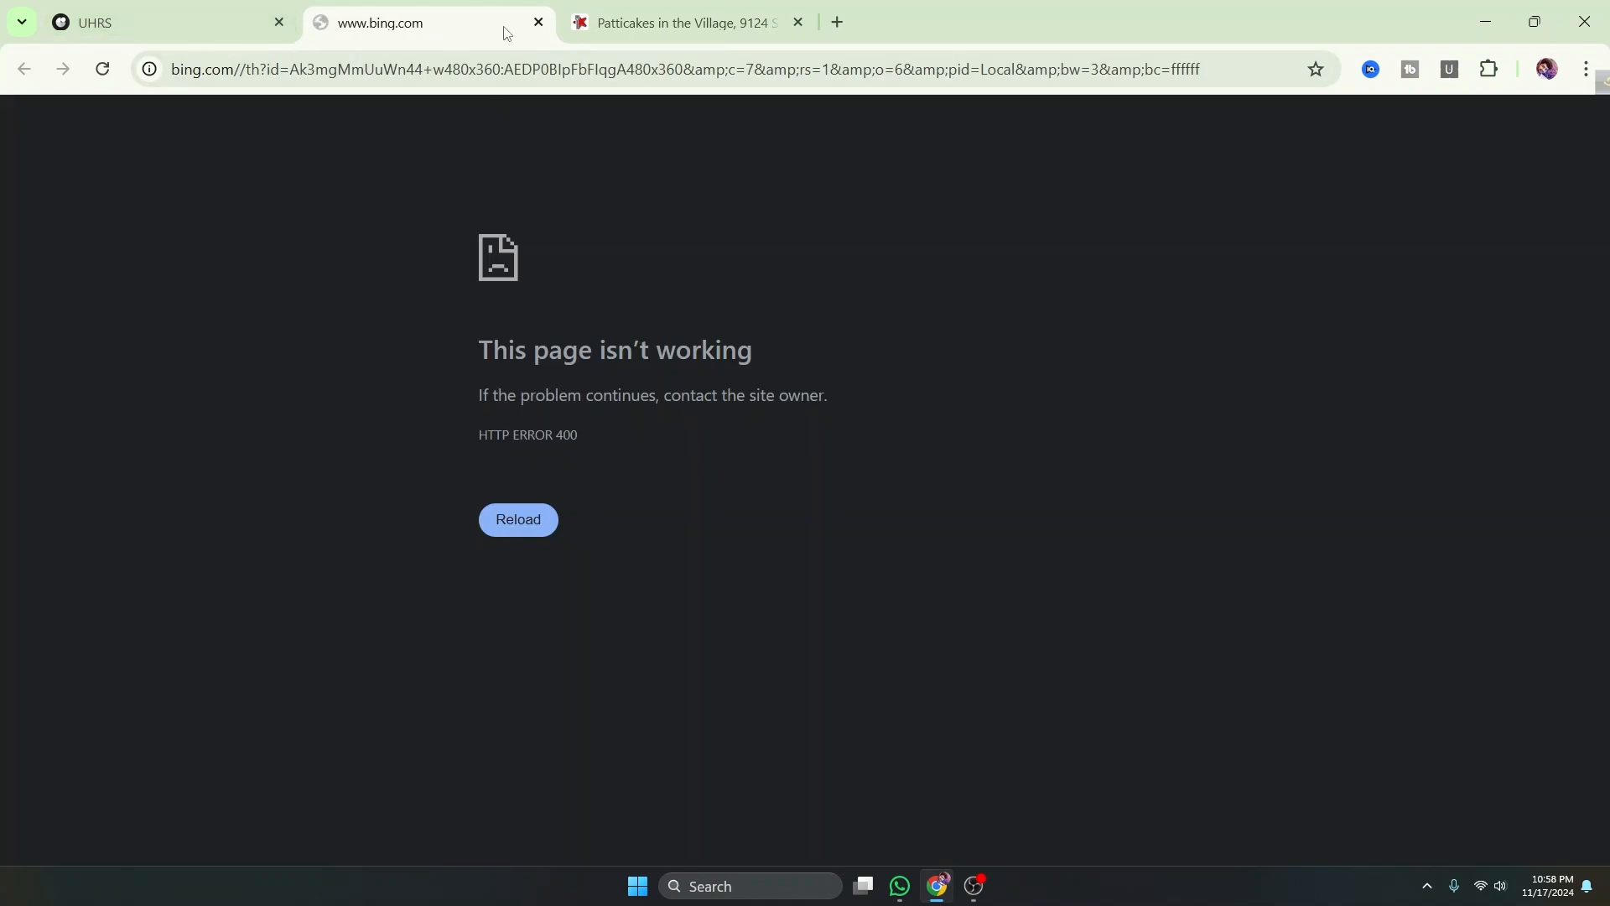
{"action": "left_click", "coordinate": [540, 24]}
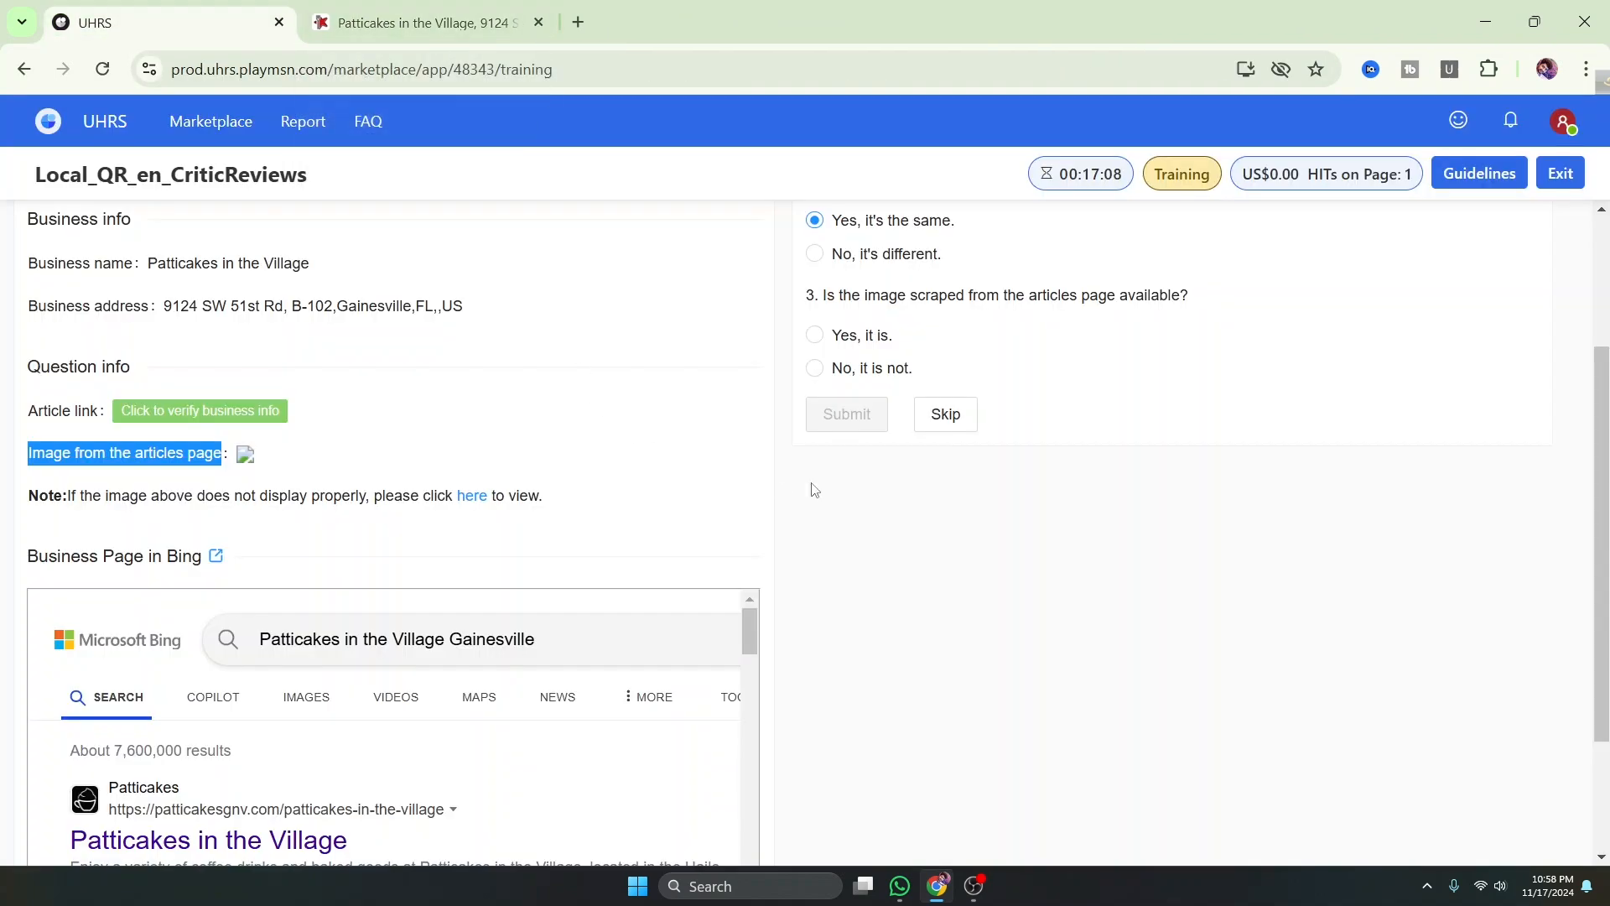
{"action": "scroll", "coordinate": [481, 403], "scroll_direction": "up", "scroll_amount": 3}
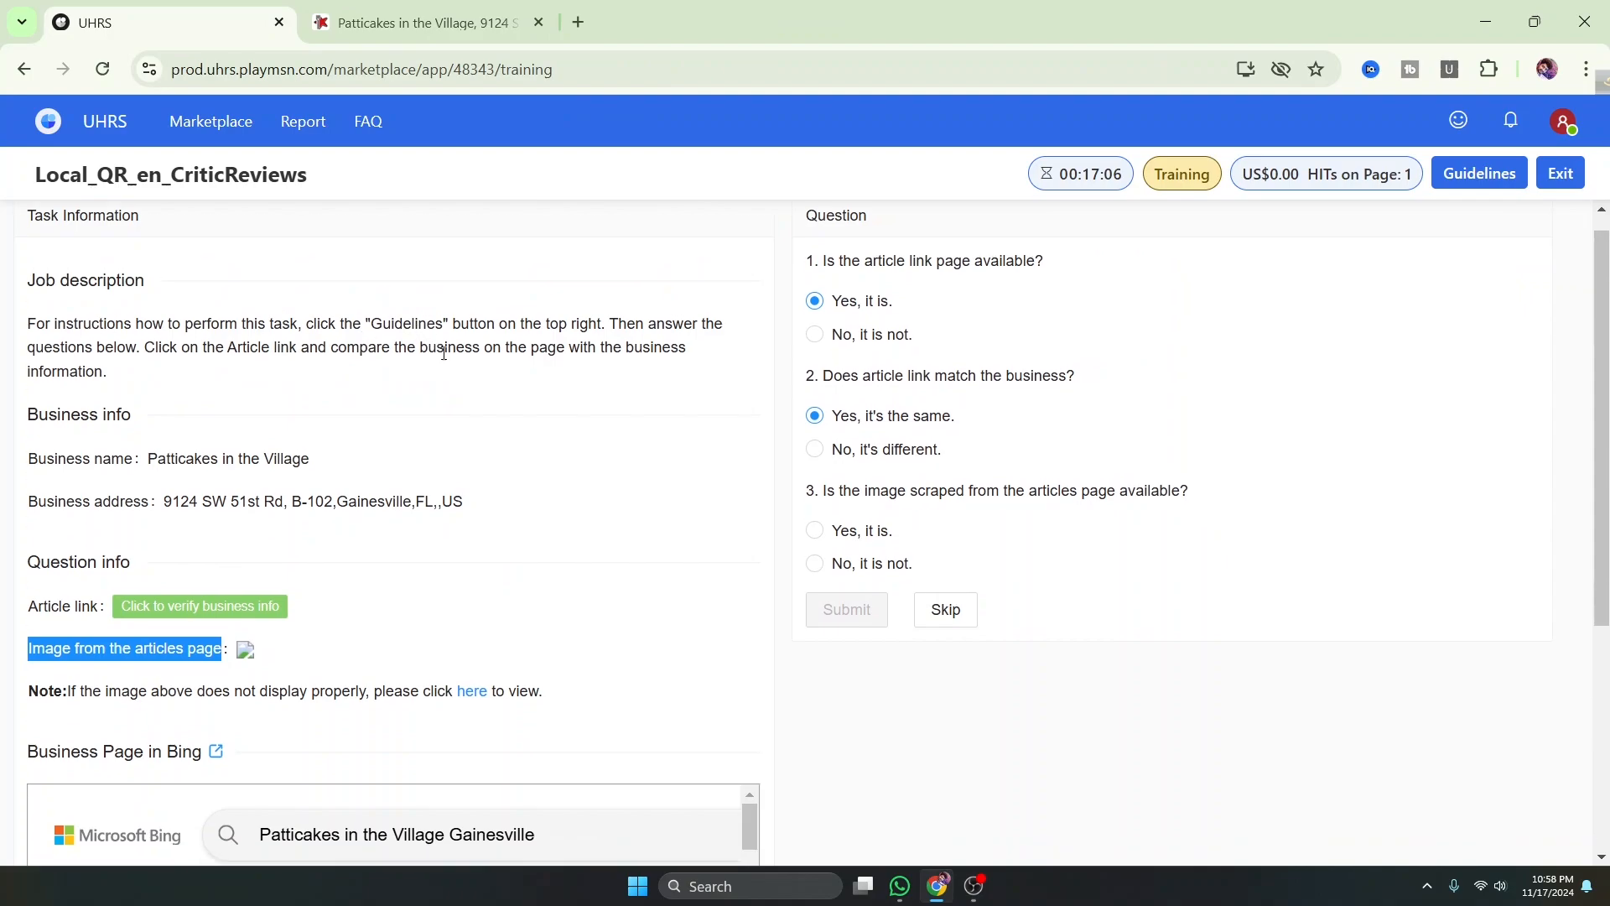
{"action": "scroll", "coordinate": [445, 353], "scroll_direction": "down", "scroll_amount": 3}
{"action": "scroll", "coordinate": [492, 344], "scroll_direction": "up", "scroll_amount": 3}
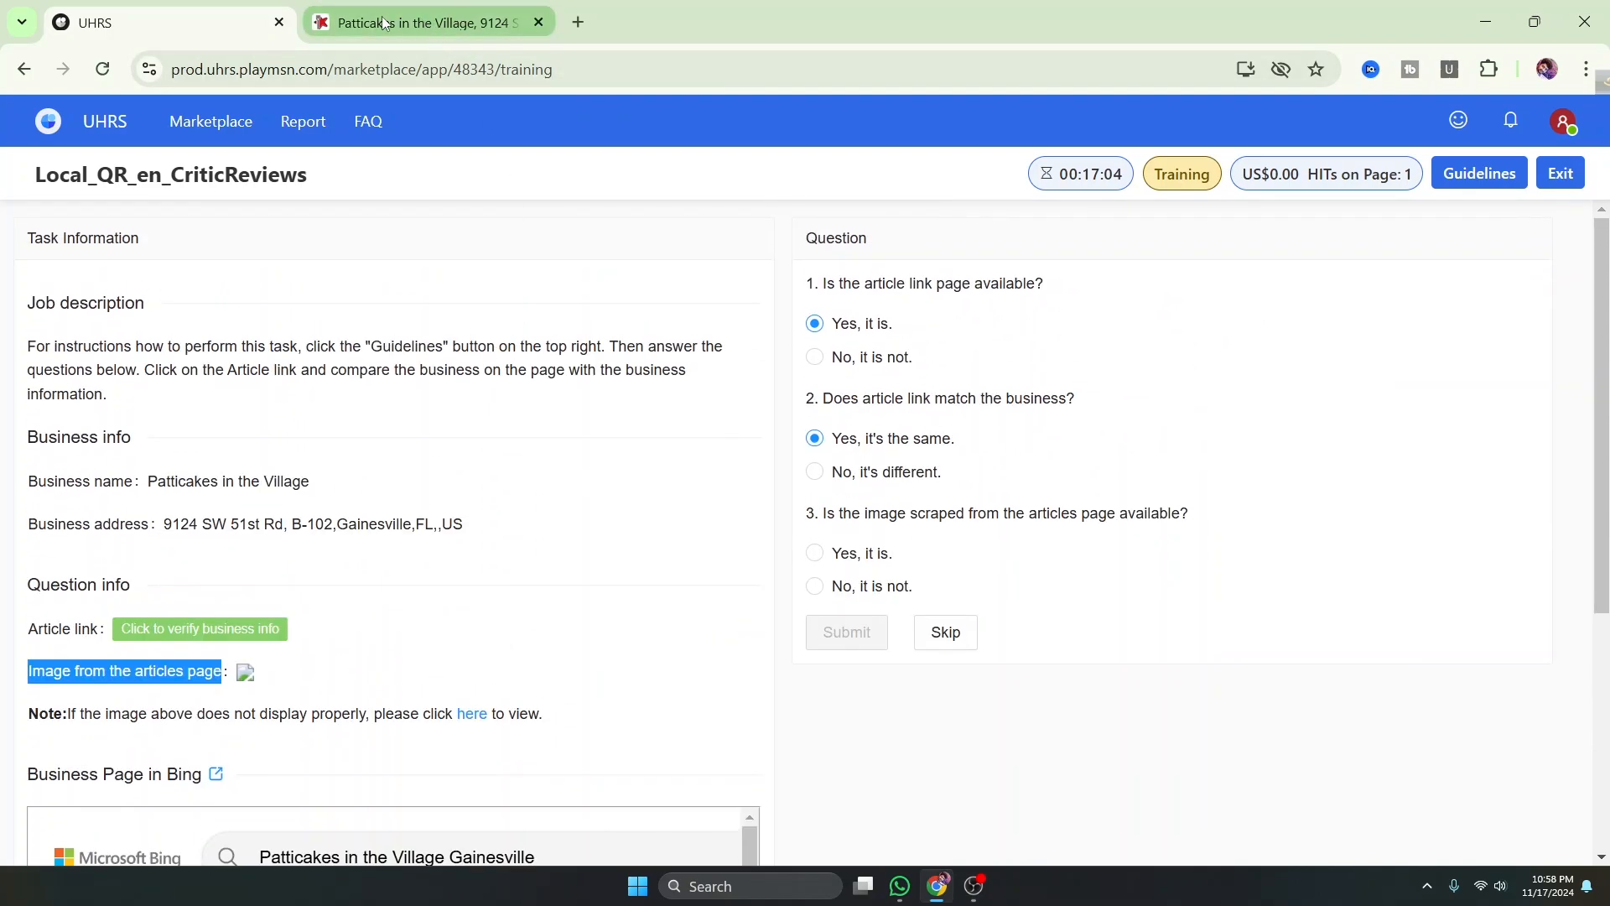
Look through the restaurant photos on the Restaurant Guru article page and return to the task
{"action": "left_click", "coordinate": [435, 32]}
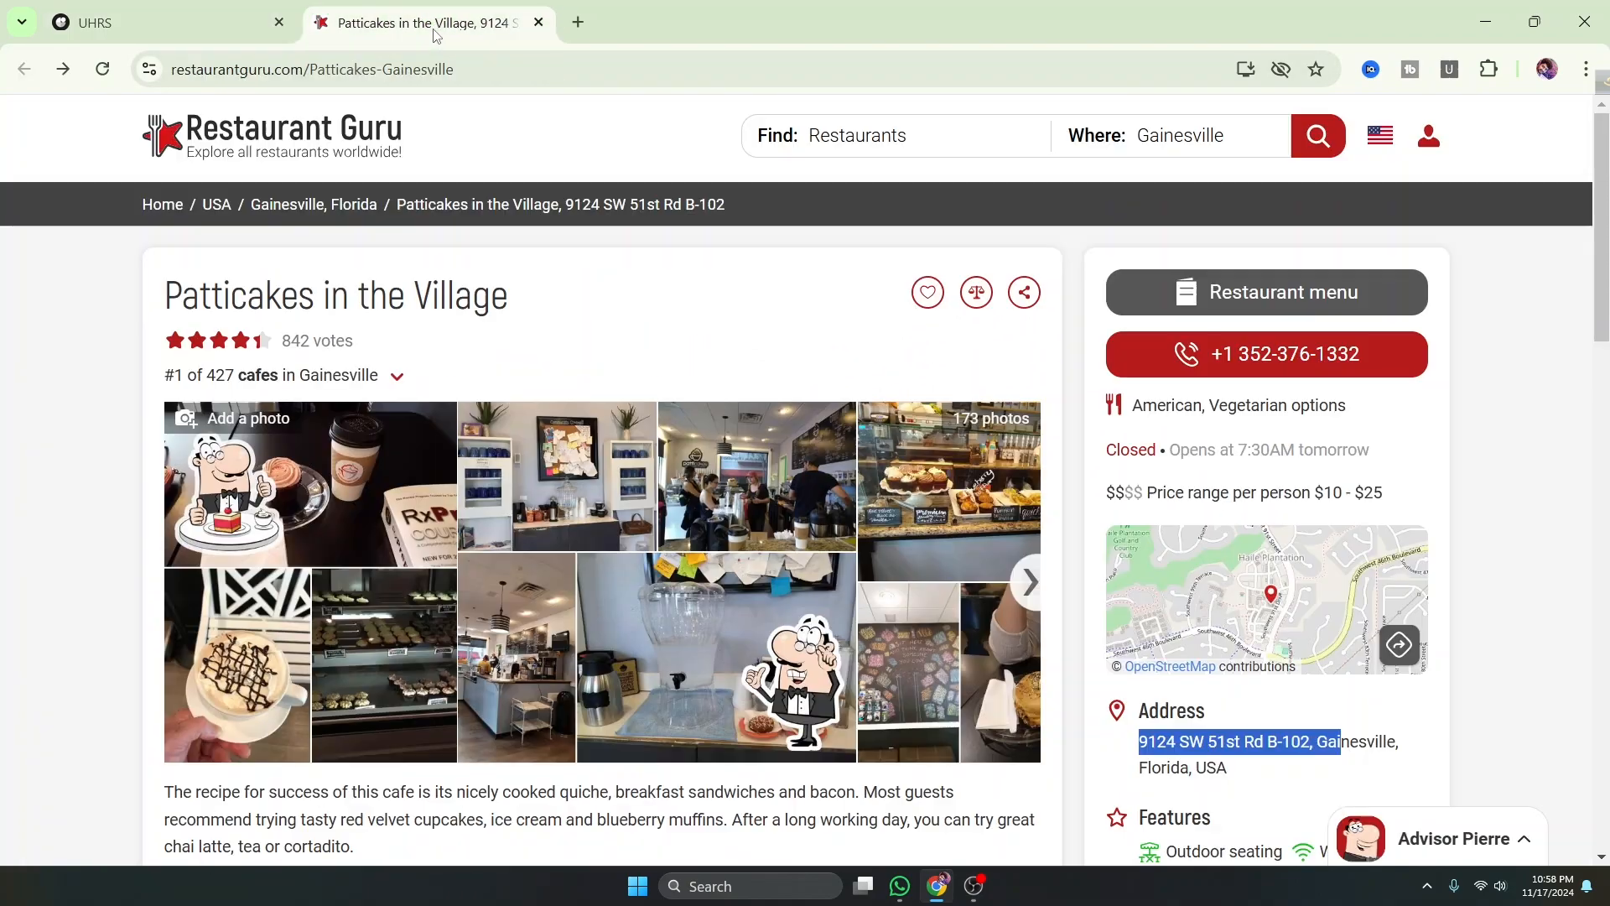
{"action": "scroll", "coordinate": [384, 560], "scroll_direction": "down", "scroll_amount": 2}
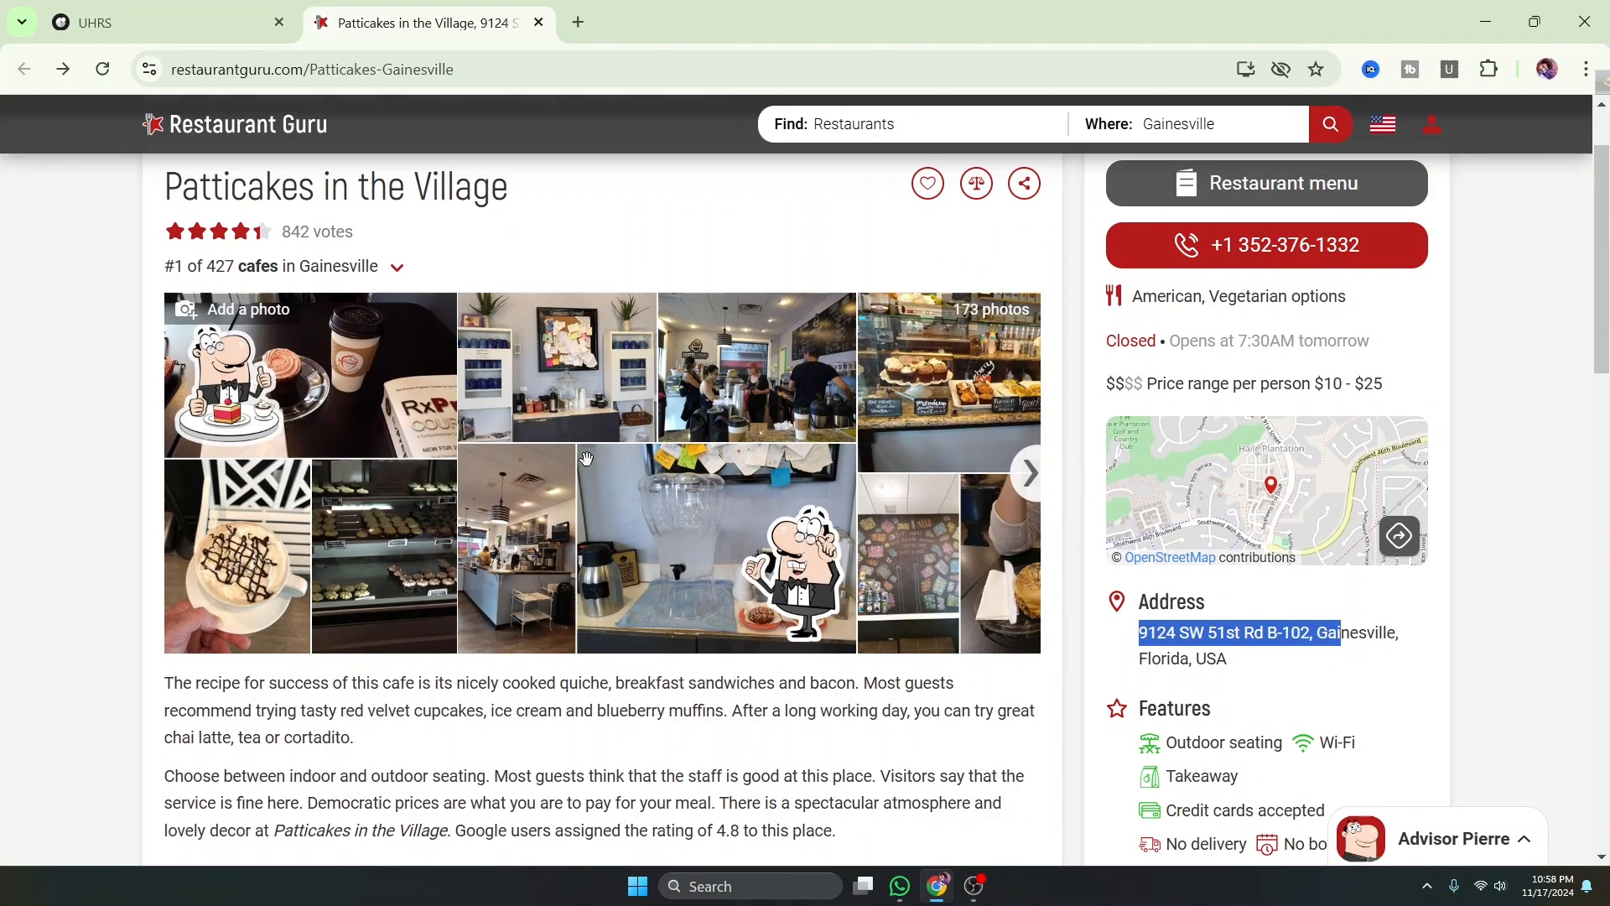
{"action": "left_click", "coordinate": [1033, 476]}
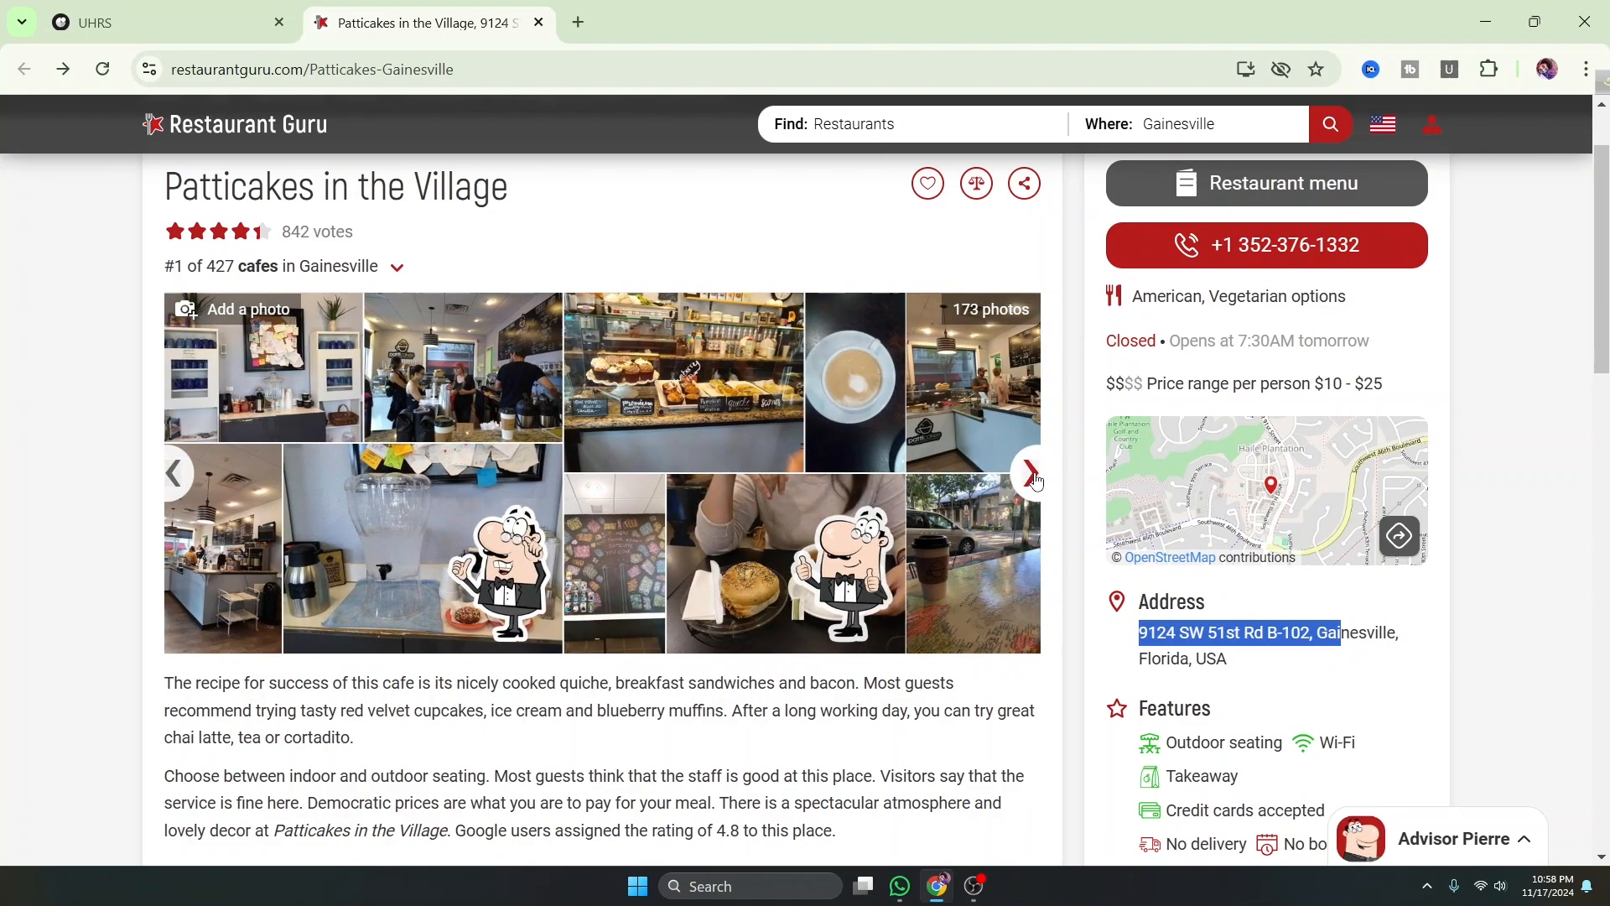
{"action": "left_click", "coordinate": [1035, 478]}
{"action": "left_click", "coordinate": [191, 480]}
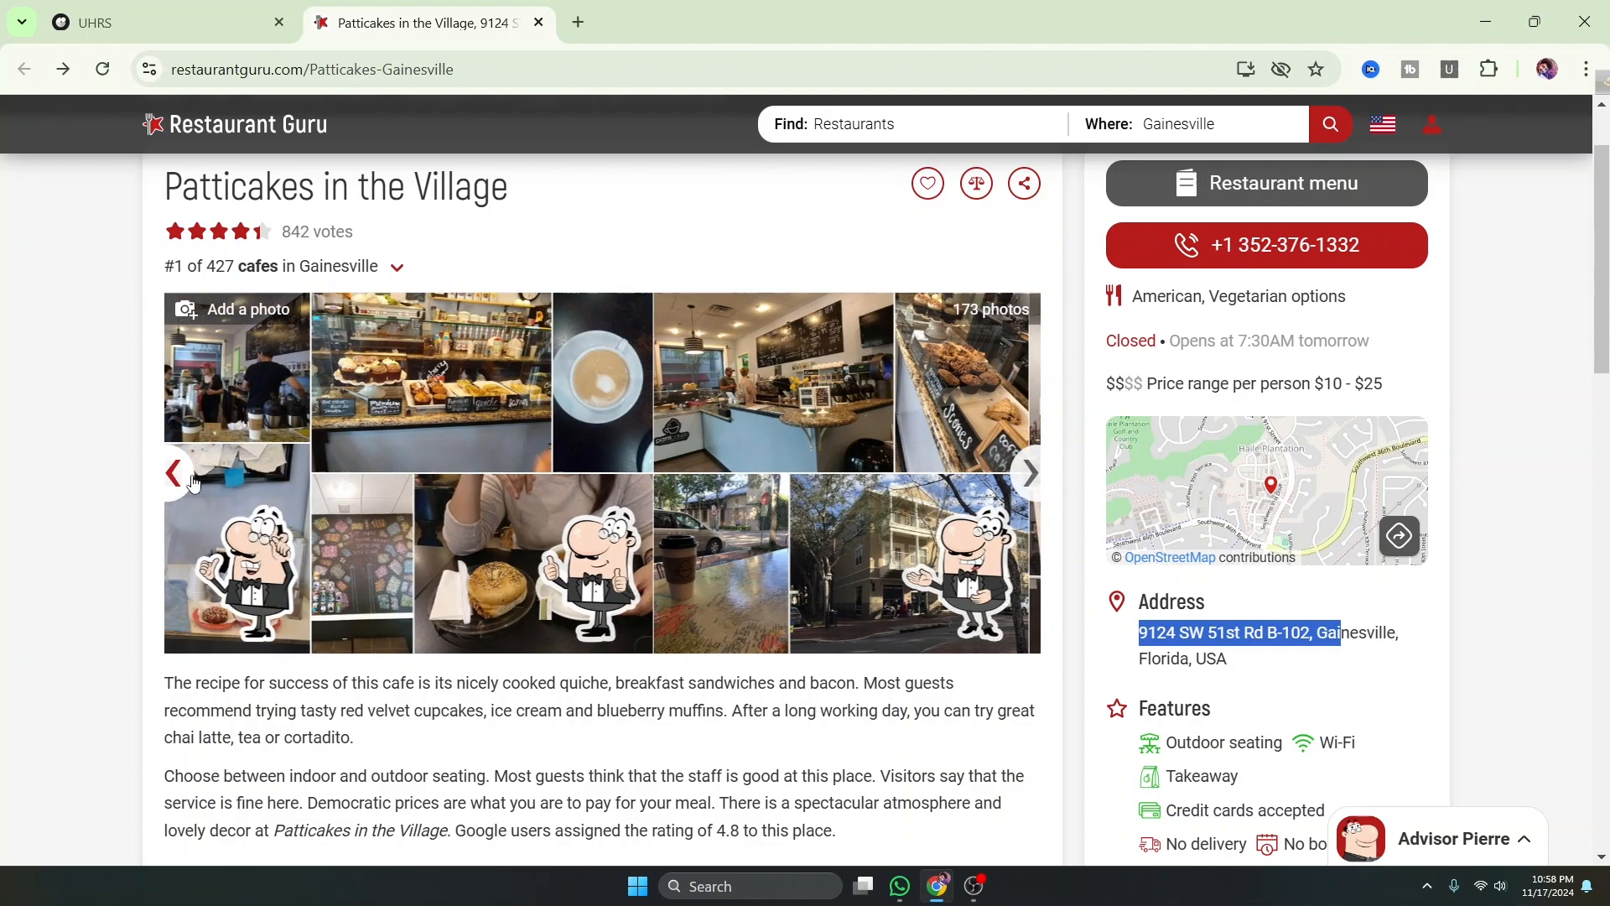
{"action": "left_click", "coordinate": [157, 14]}
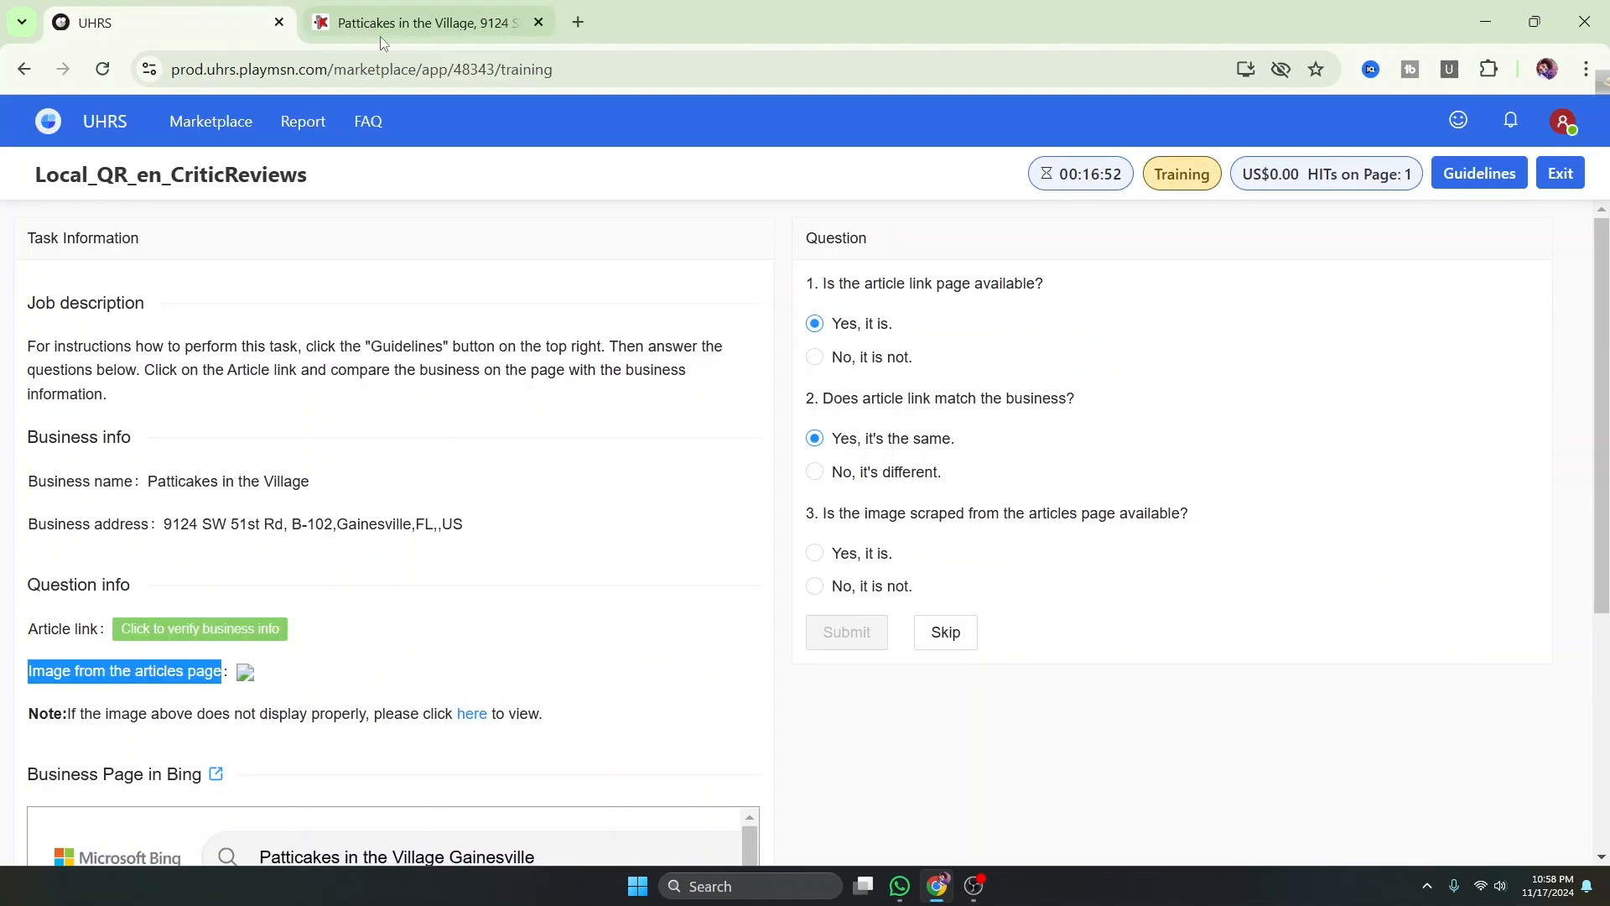
Open the Bing image results for the business and compare them with the photos on the Restaurant Guru page
{"action": "scroll", "coordinate": [391, 487], "scroll_direction": "down", "scroll_amount": 2}
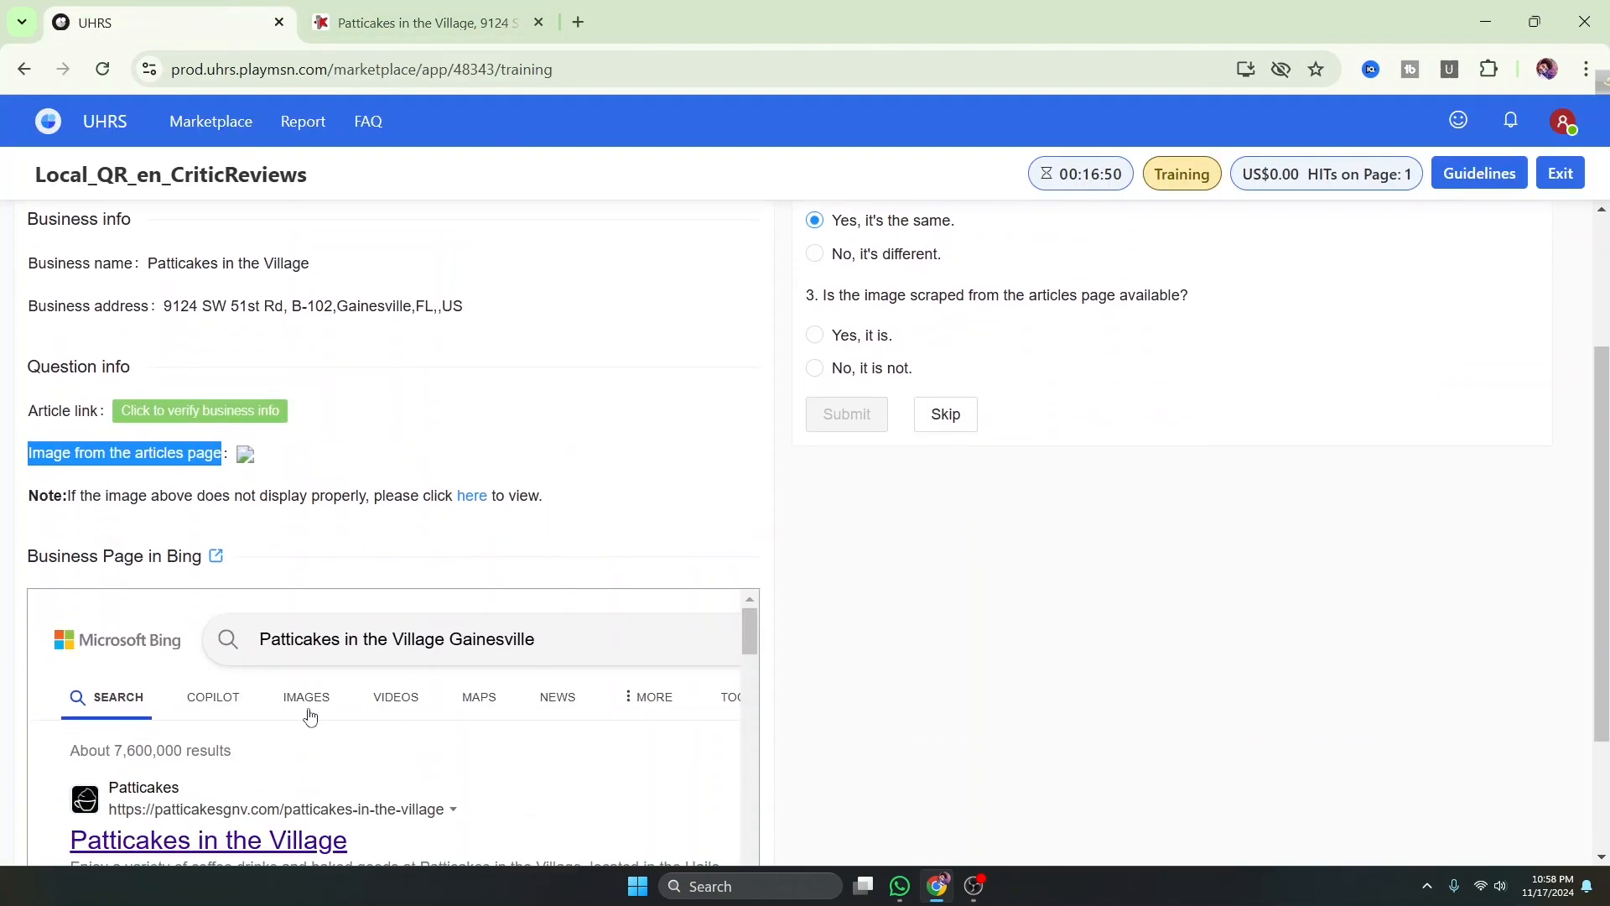
{"action": "left_click", "coordinate": [309, 703]}
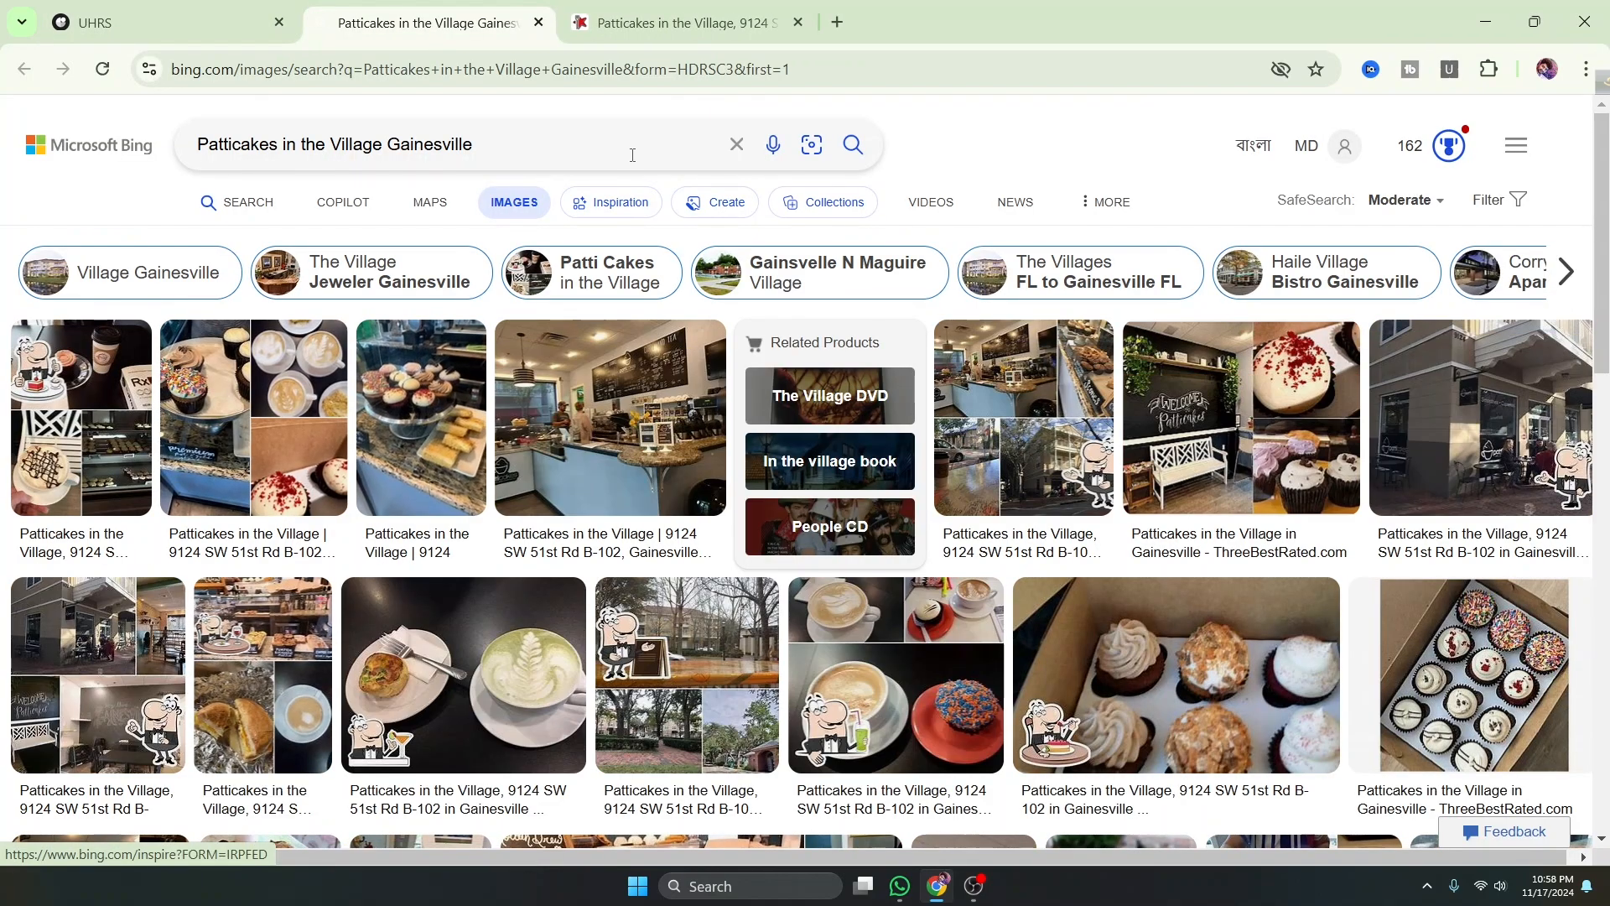
{"action": "left_click", "coordinate": [670, 13]}
{"action": "left_click", "coordinate": [176, 475]}
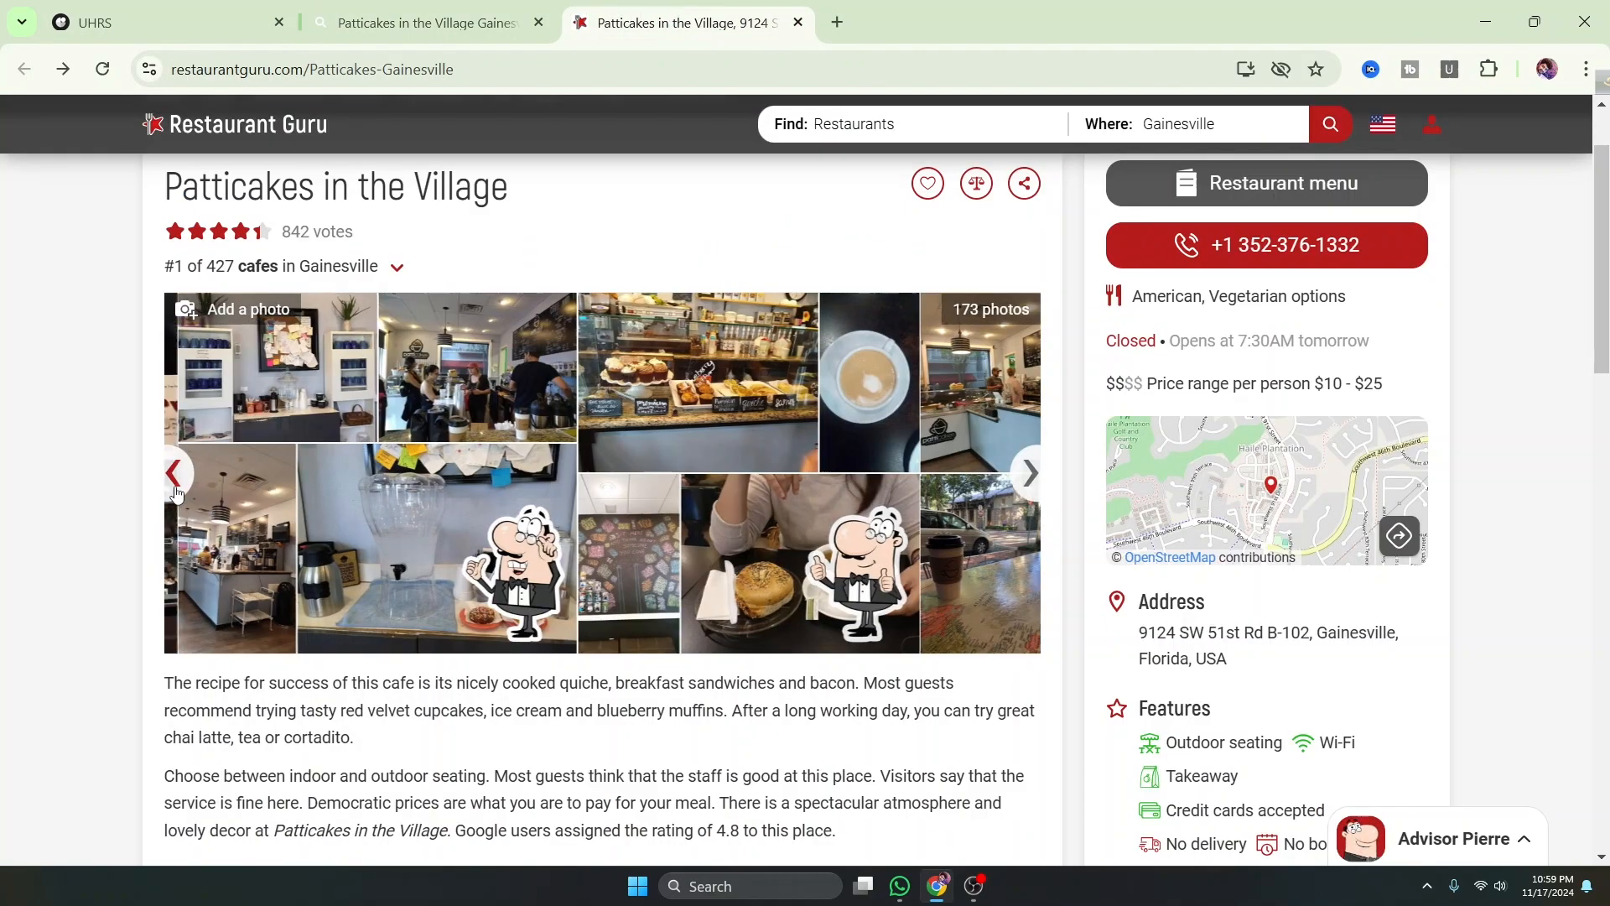
{"action": "left_click", "coordinate": [436, 10]}
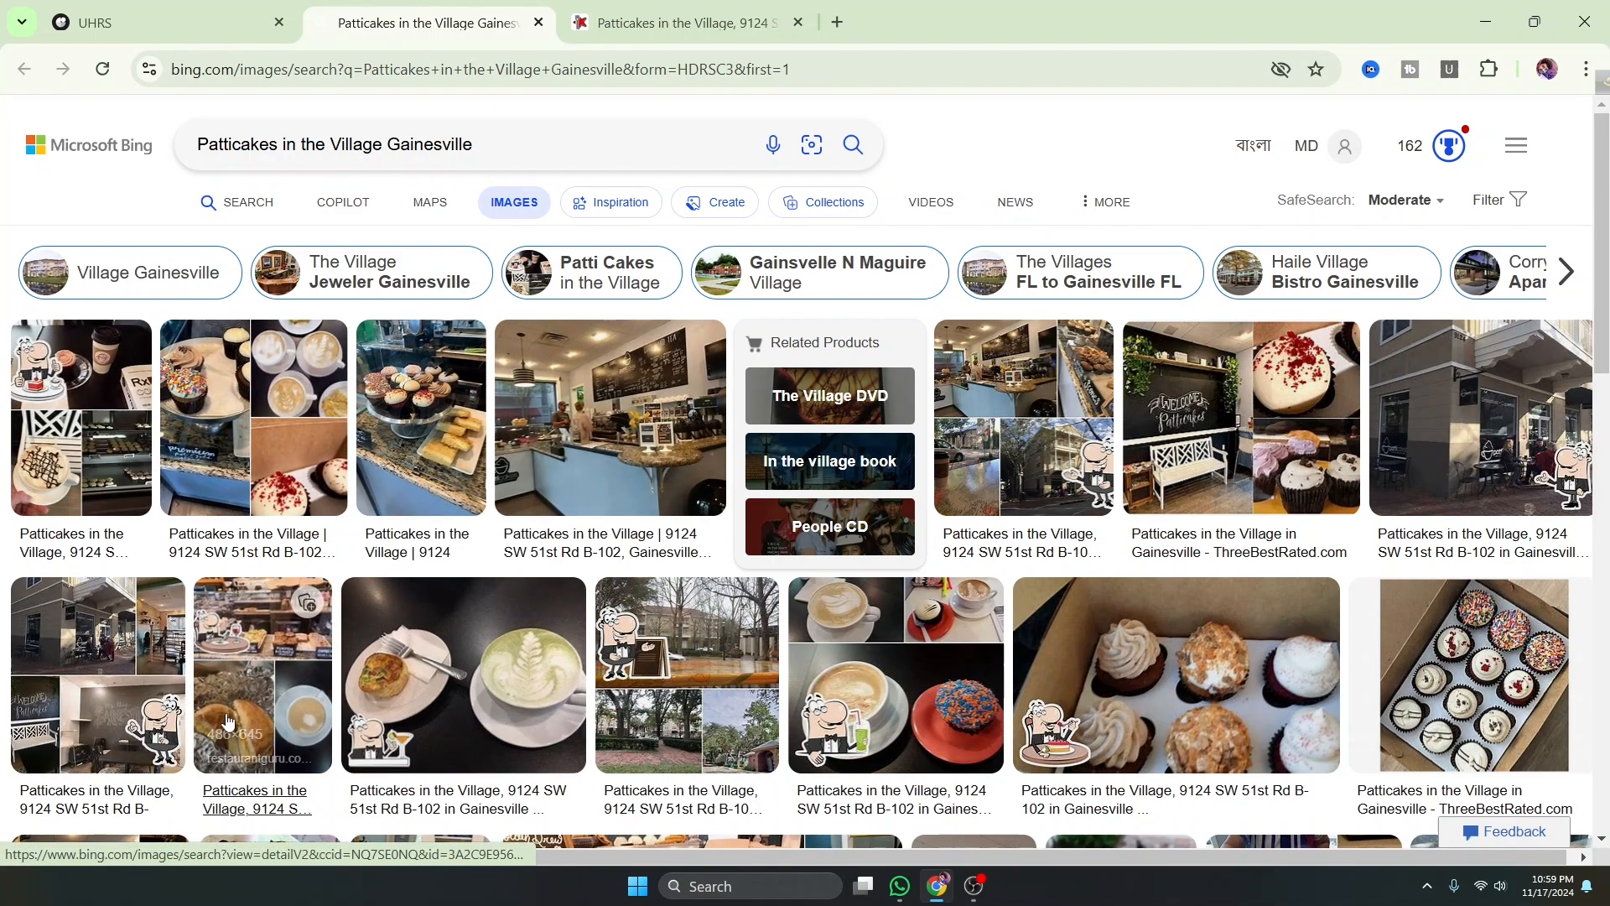
Browse further through the Restaurant Guru photo gallery and leave the enlarged photo view
{"action": "key", "text": "ctrl+Tab"}
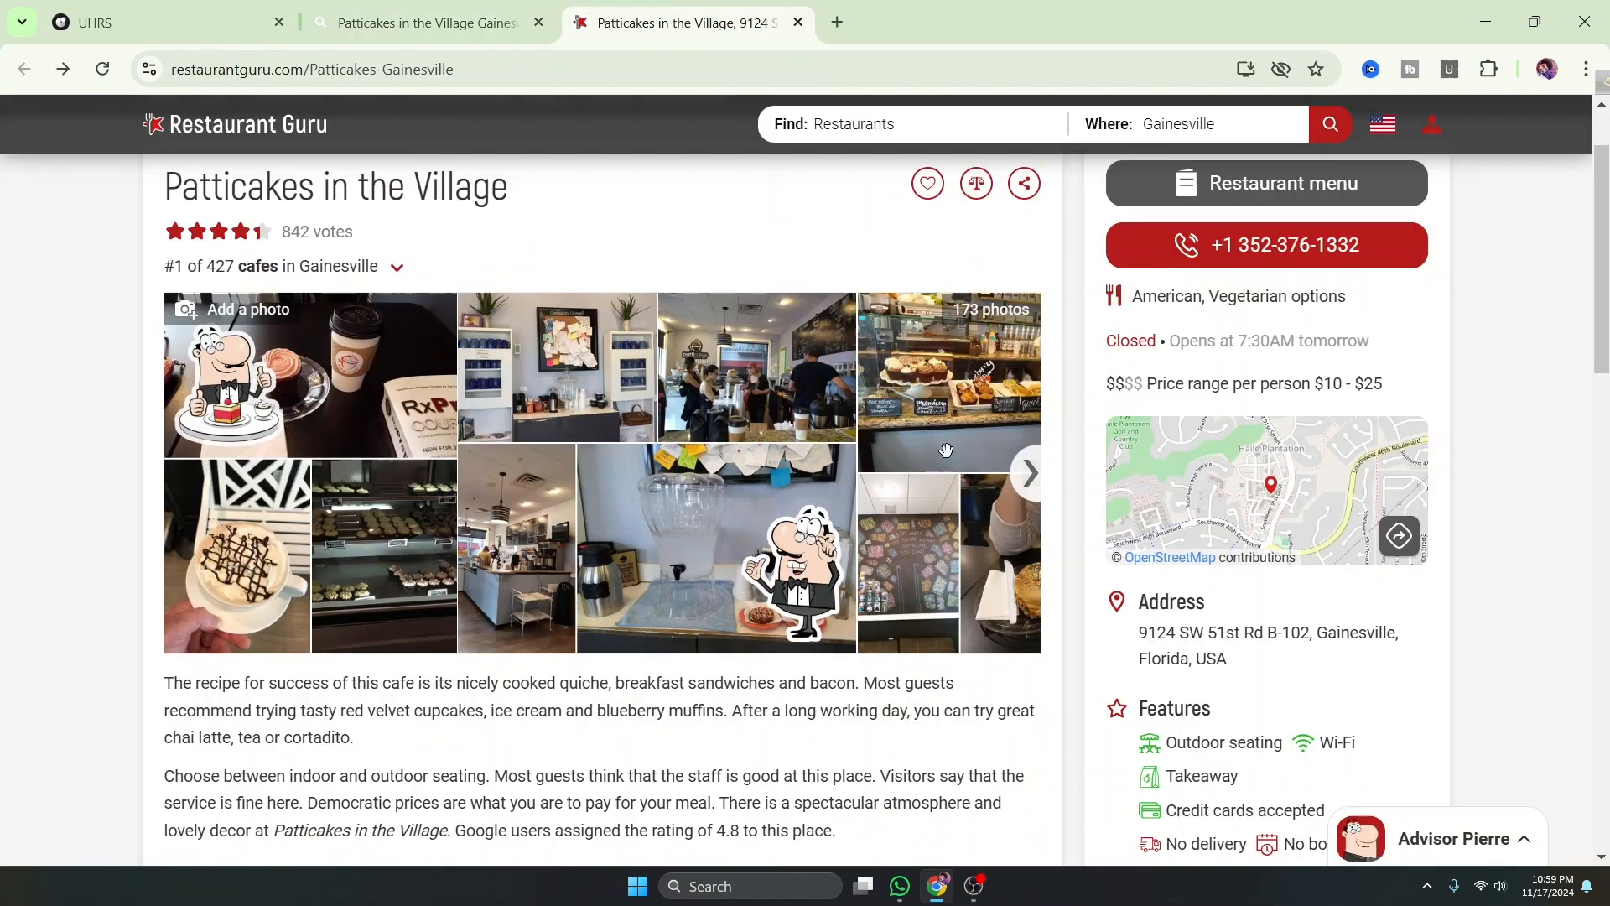
{"action": "left_click", "coordinate": [1030, 485]}
{"action": "left_click", "coordinate": [1030, 484]}
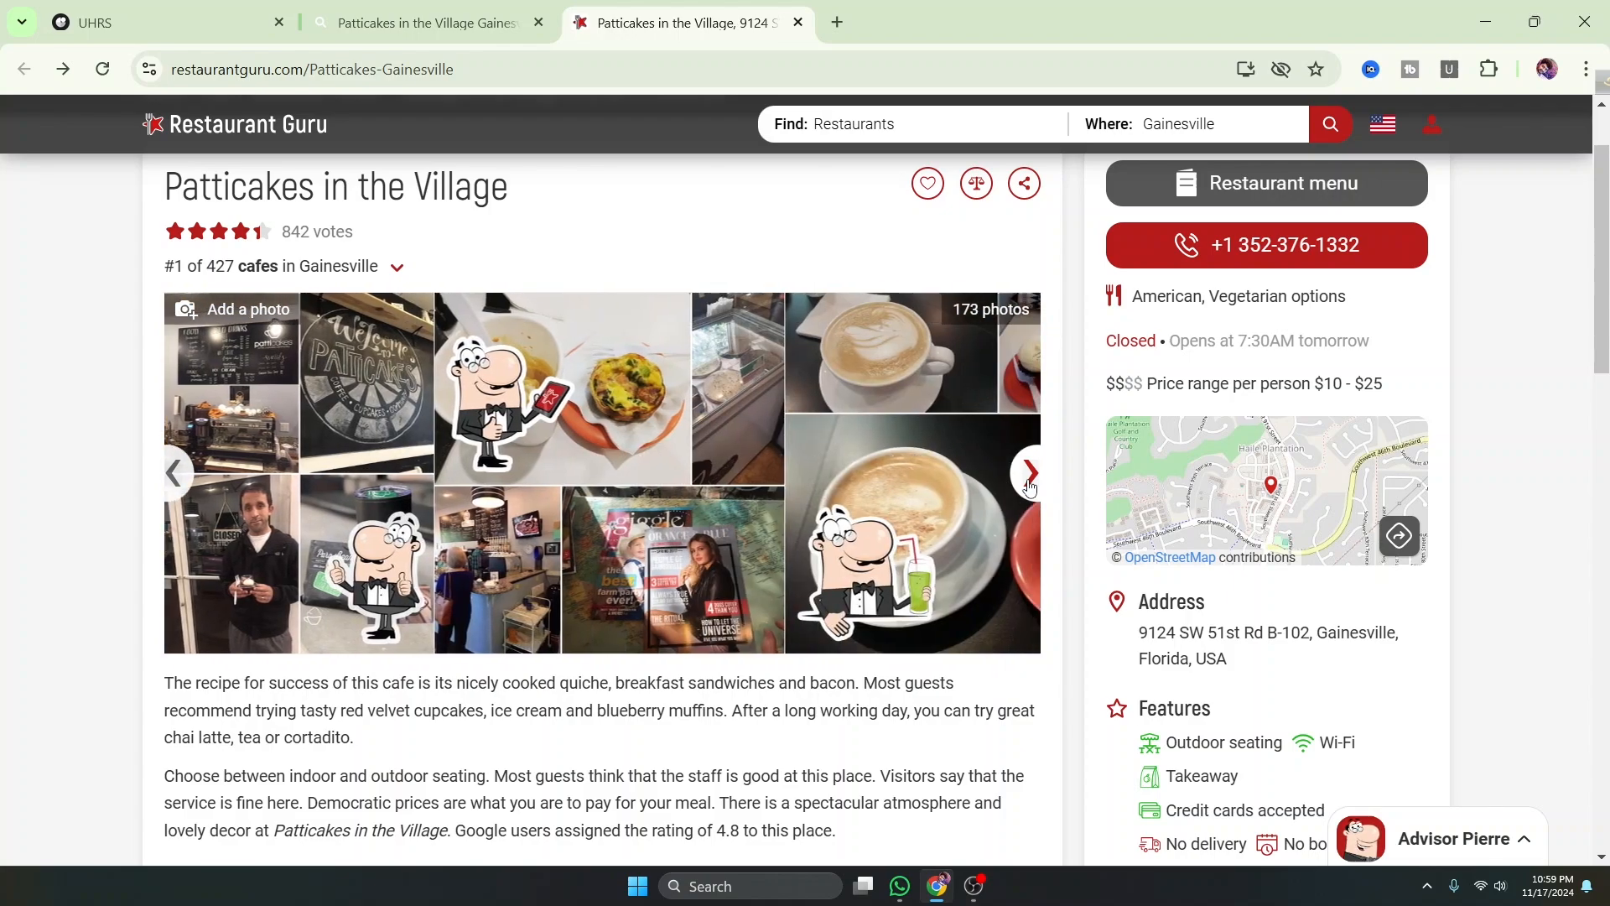
{"action": "left_click", "coordinate": [183, 485]}
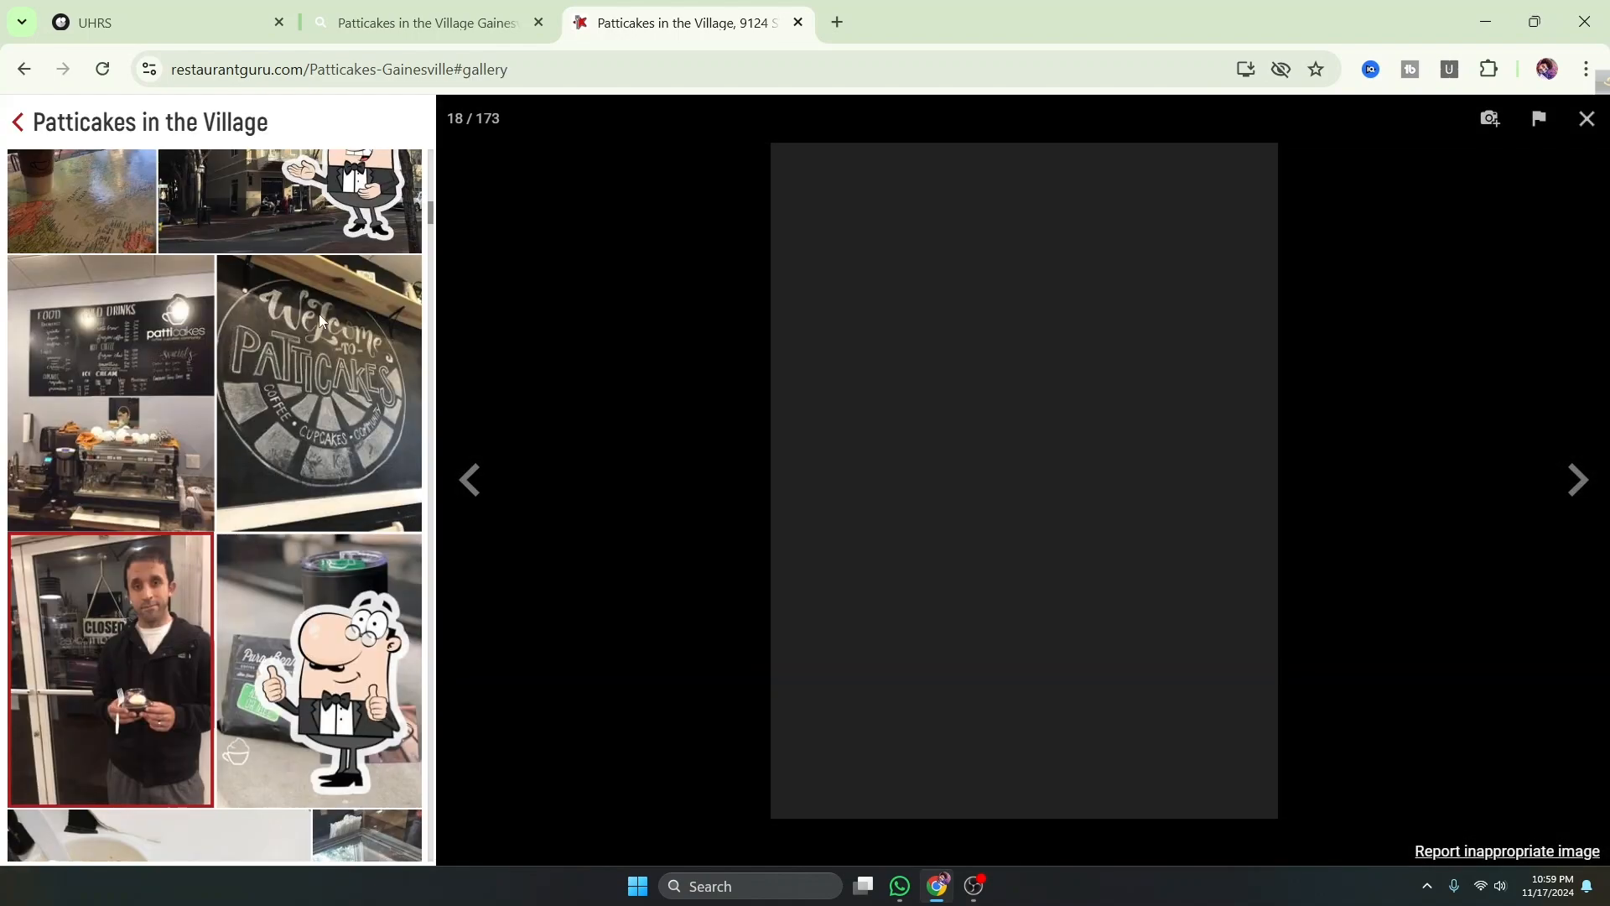
{"action": "left_click", "coordinate": [18, 123]}
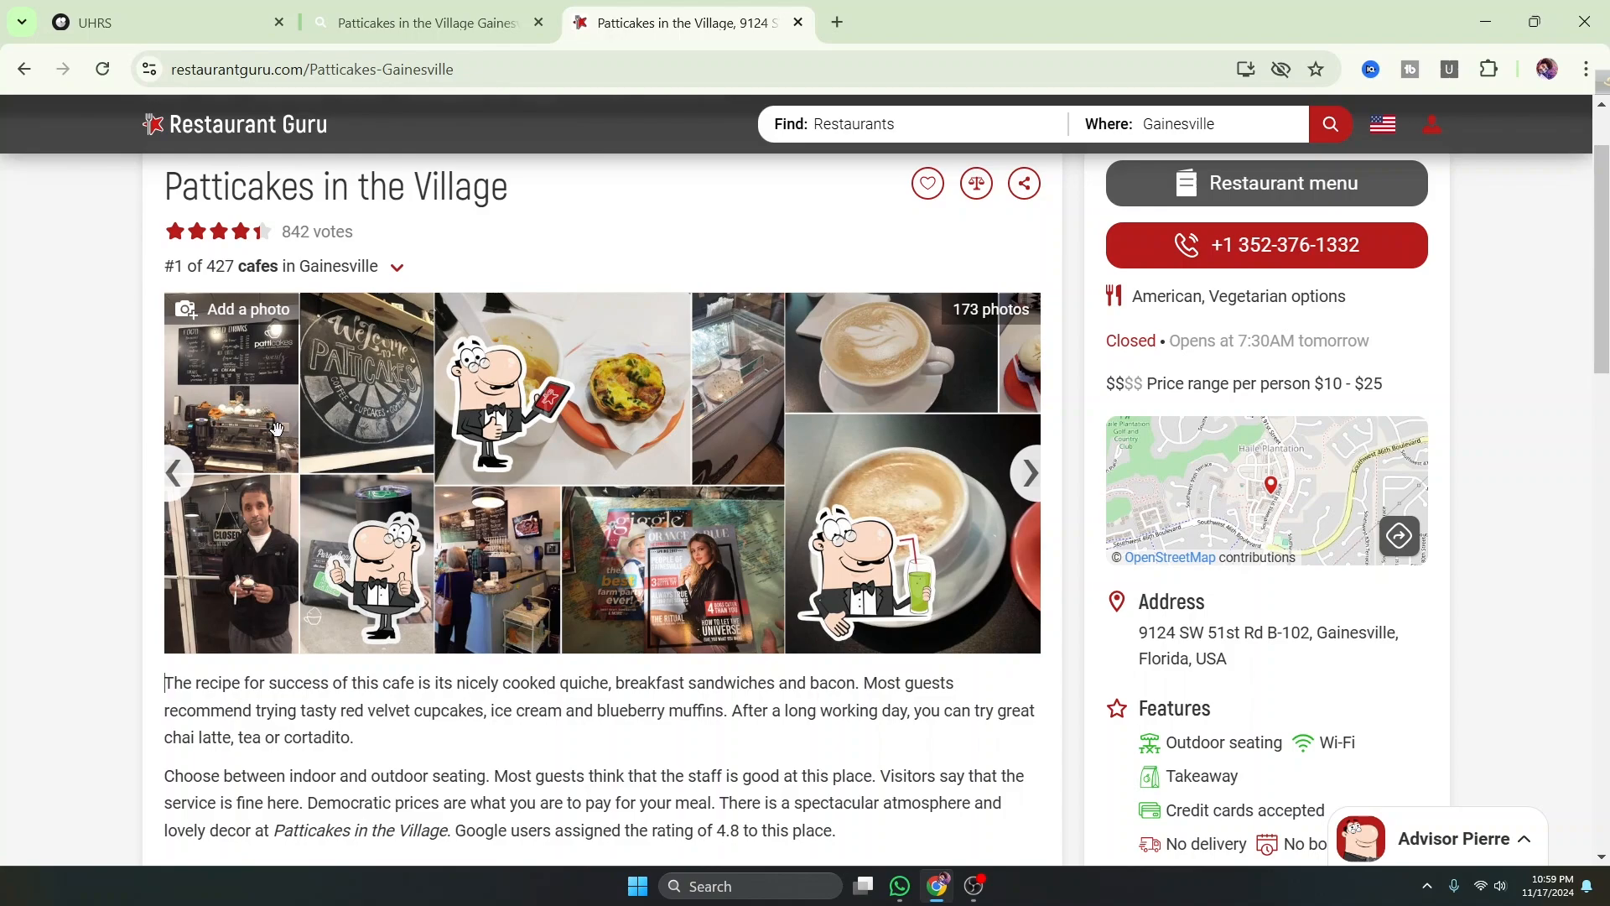
Review the Bing image results and answer question 3, on whether the scraped image is available, with "Yes, it is."
{"action": "left_click", "coordinate": [424, 22]}
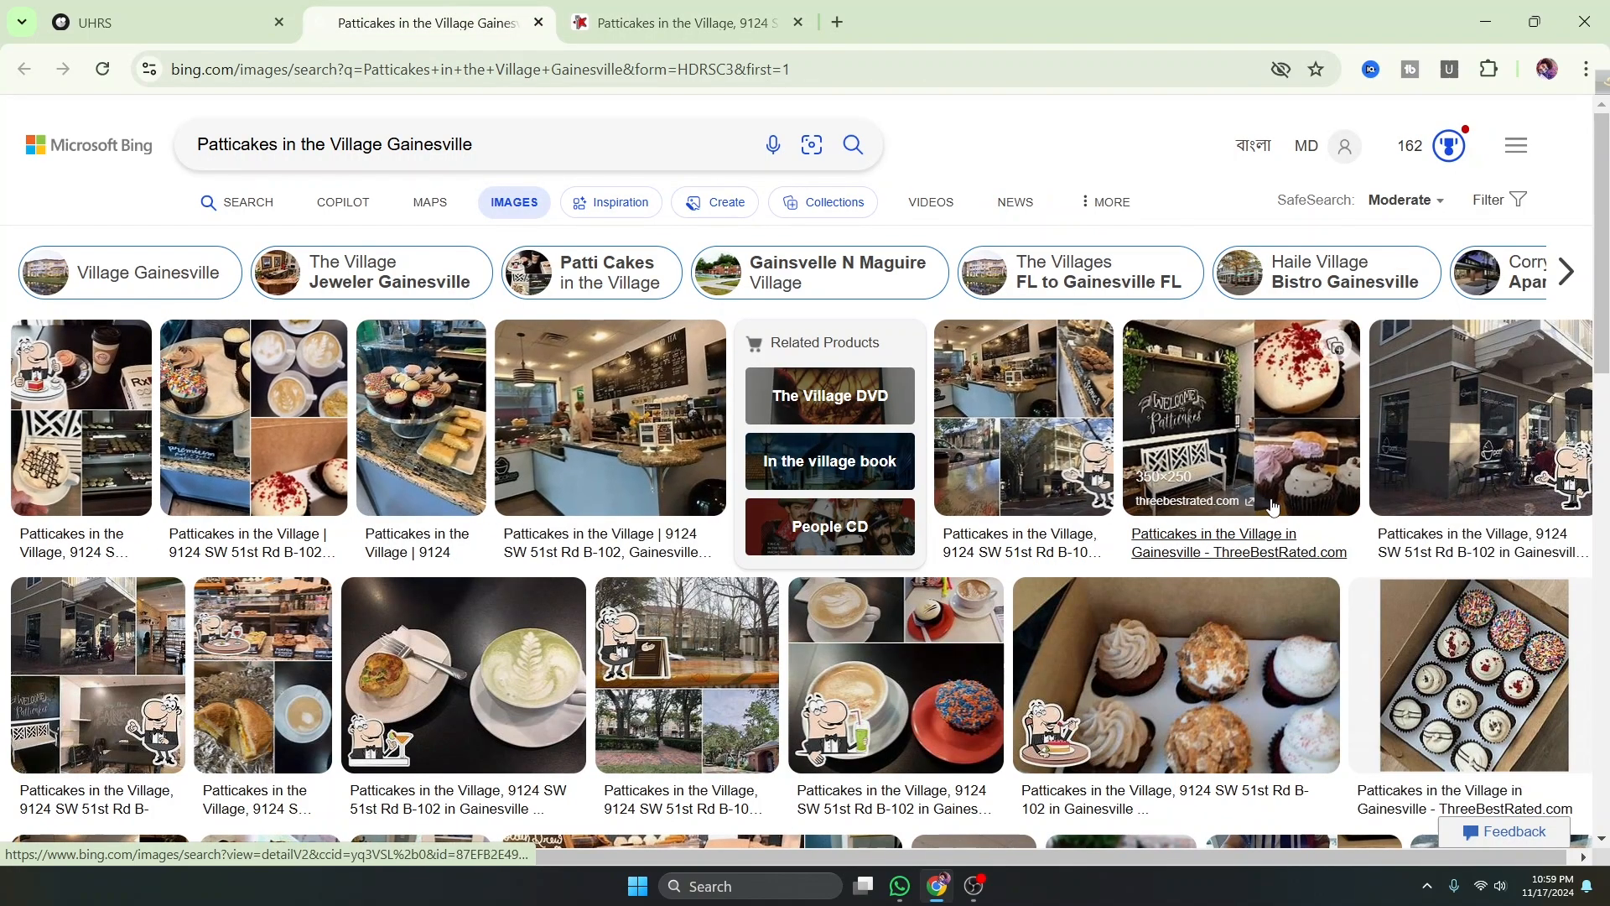
{"action": "scroll", "coordinate": [818, 553], "scroll_direction": "down", "scroll_amount": 6}
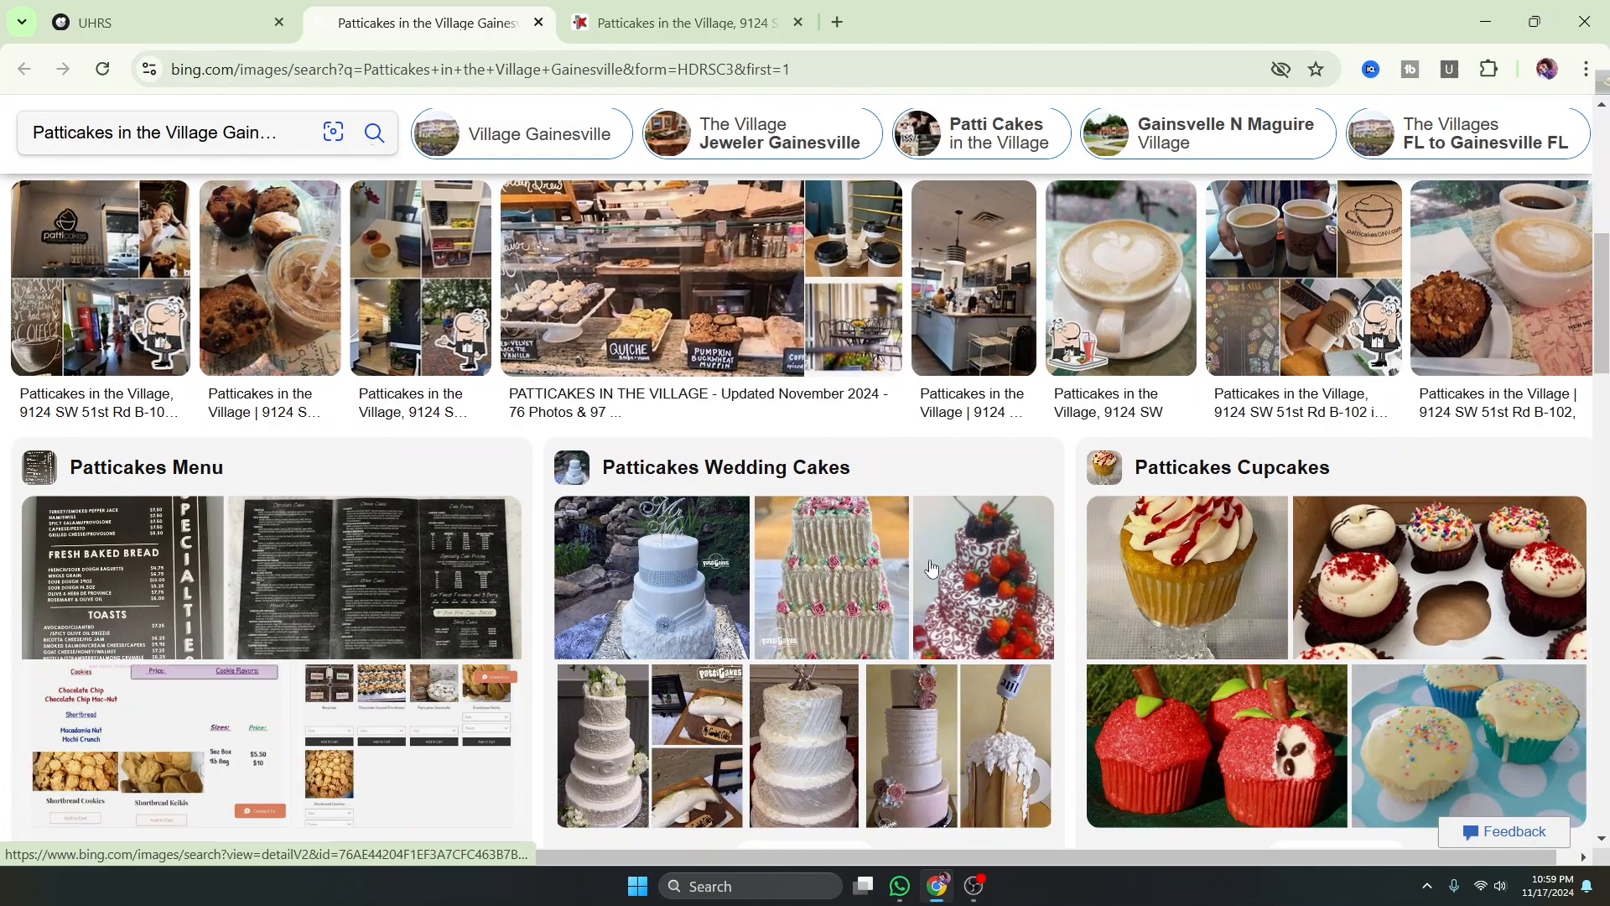
{"action": "scroll", "coordinate": [818, 554], "scroll_direction": "up", "scroll_amount": 5}
{"action": "left_click", "coordinate": [185, 21]}
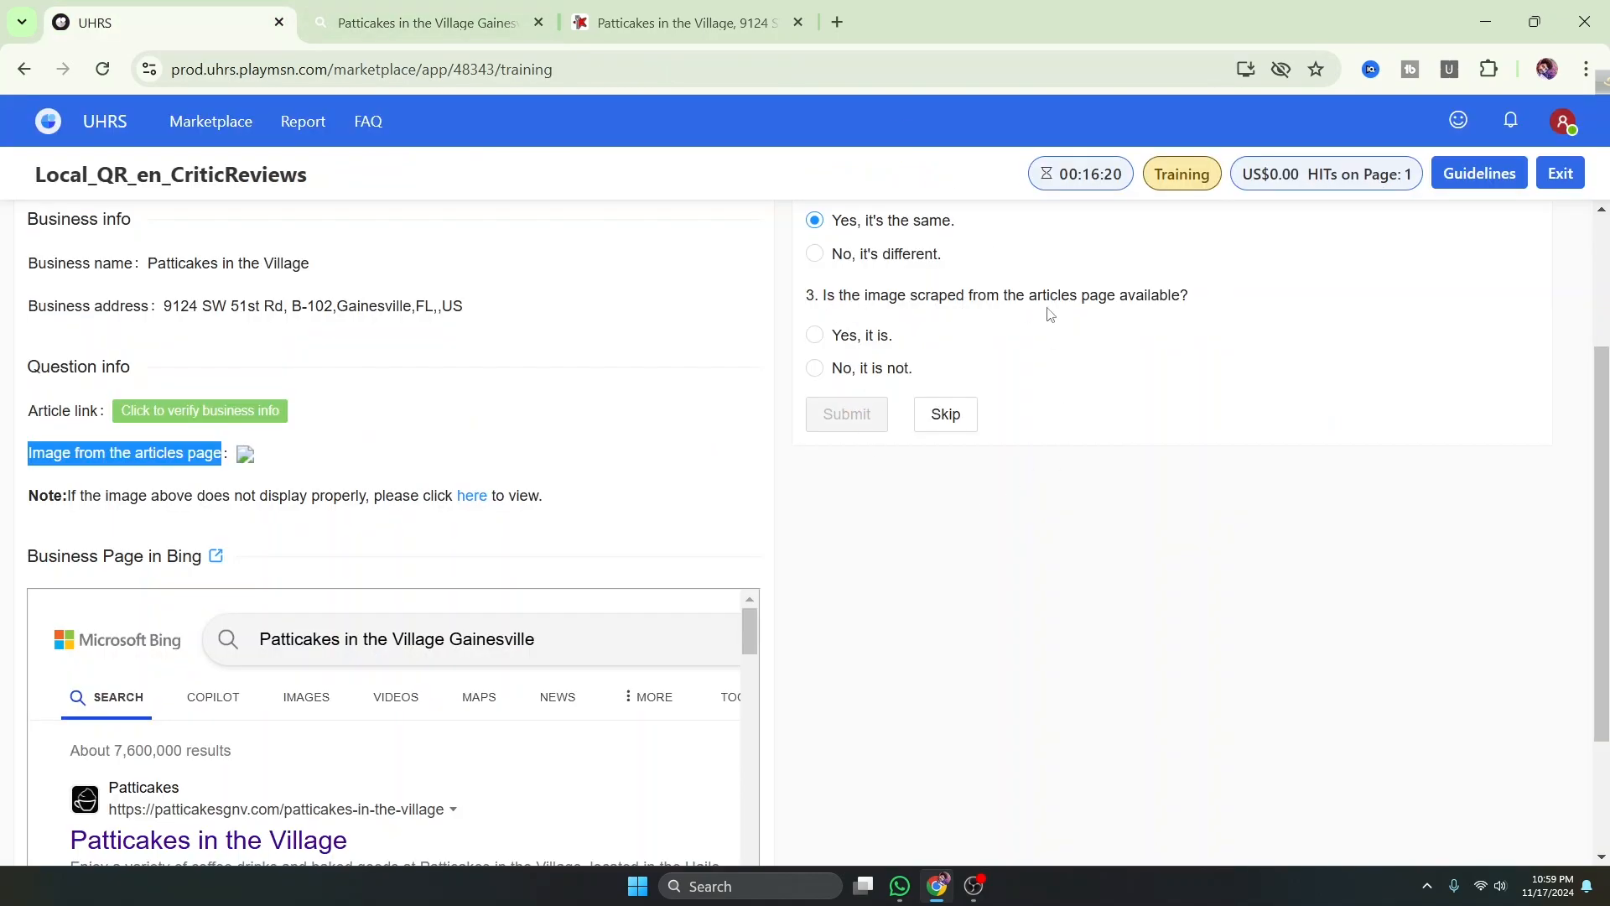
{"action": "left_click", "coordinate": [814, 338]}
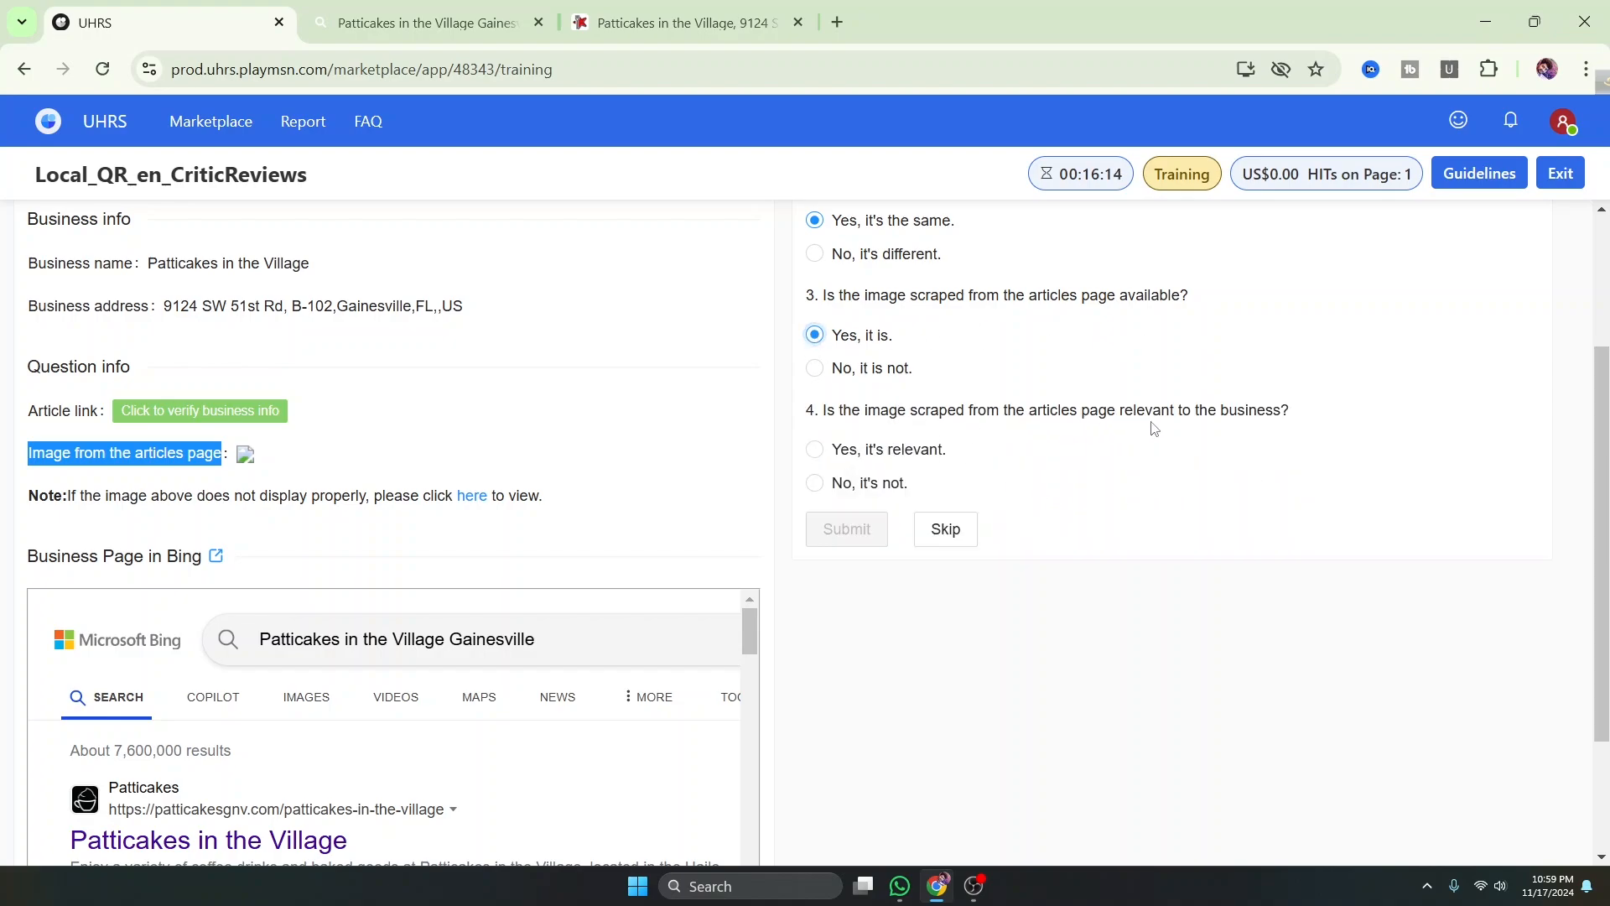
Recheck the Bing and Restaurant Guru photos and answer question 4, on the image's relevance to the business, with "Yes, it's relevant."
{"action": "left_click", "coordinate": [382, 22]}
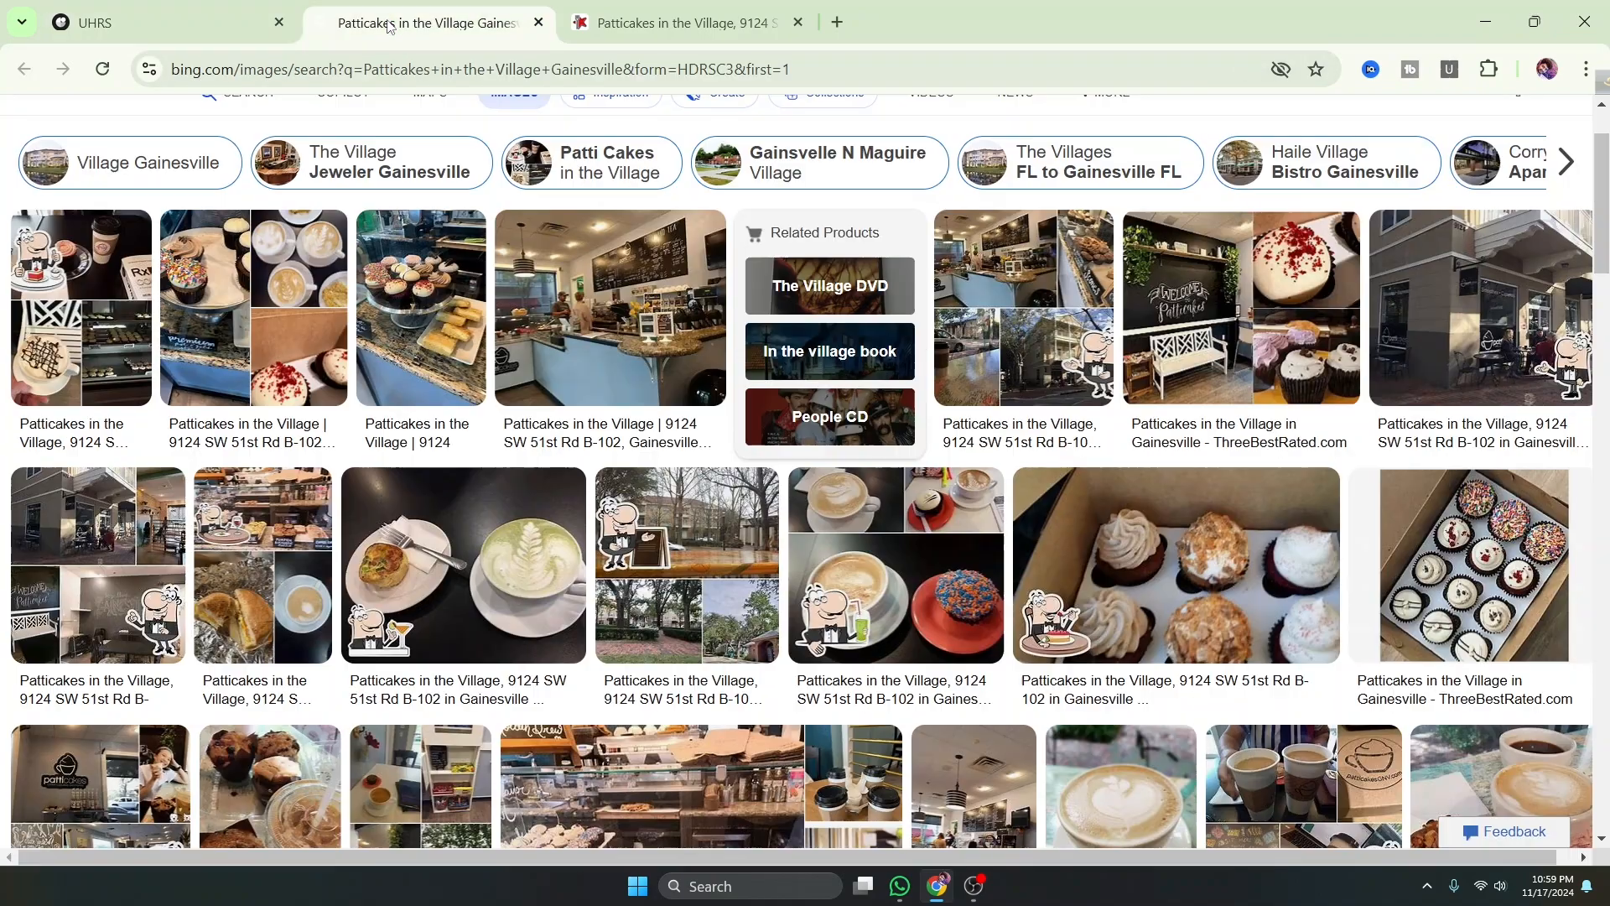
{"action": "scroll", "coordinate": [627, 500], "scroll_direction": "down", "scroll_amount": 3}
{"action": "scroll", "coordinate": [627, 501], "scroll_direction": "up", "scroll_amount": 5}
{"action": "left_click", "coordinate": [688, 23]}
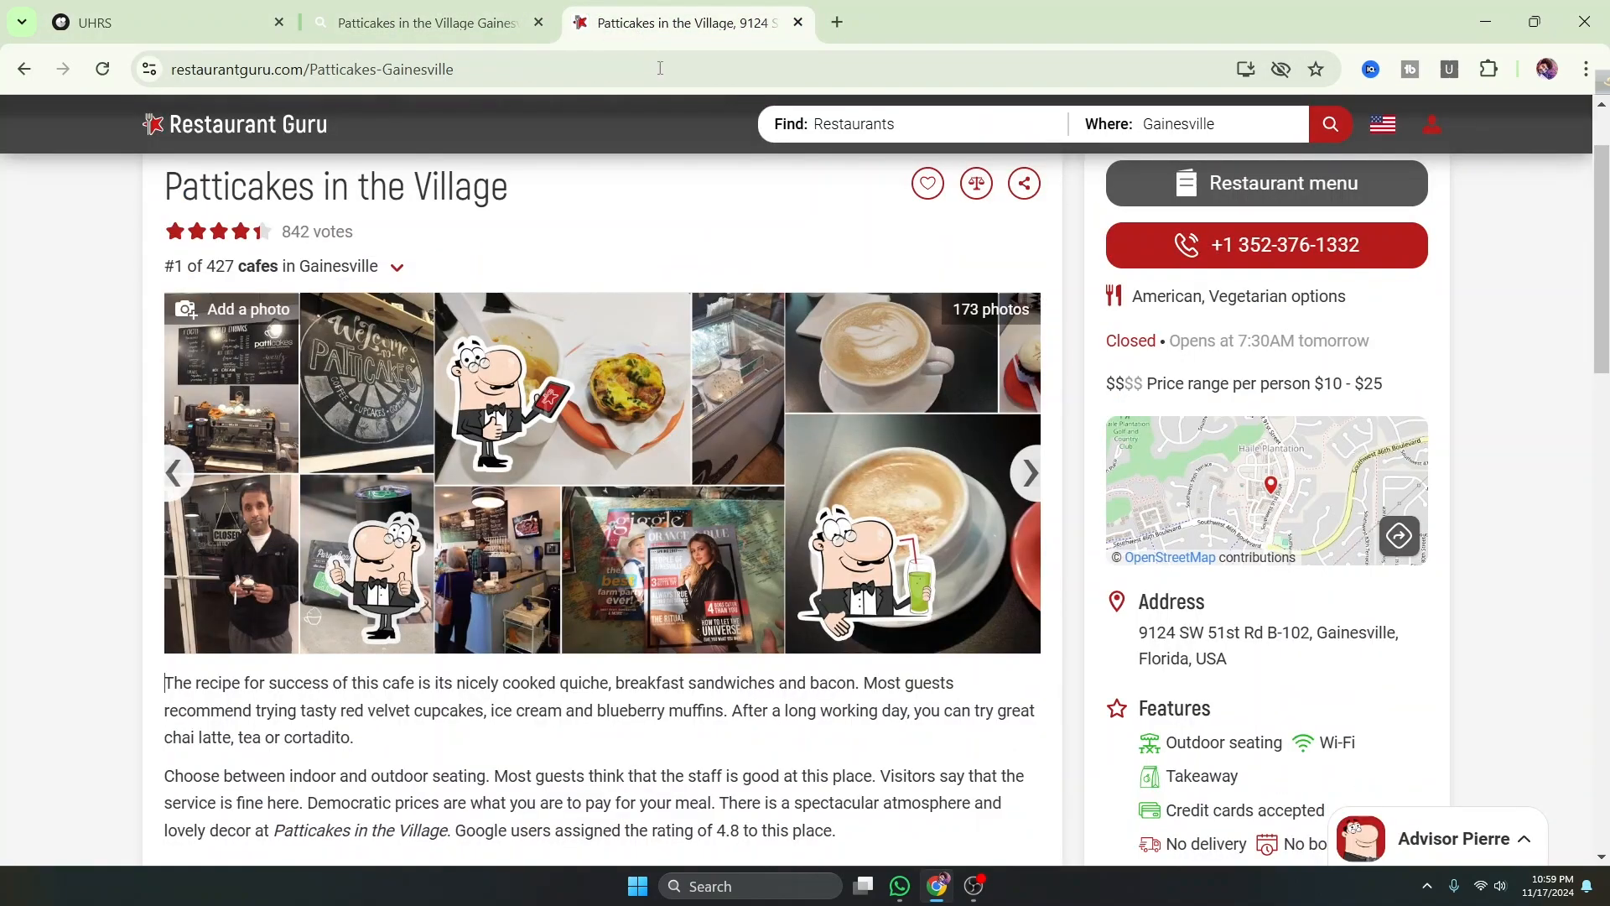
{"action": "scroll", "coordinate": [906, 392], "scroll_direction": "down", "scroll_amount": 3}
{"action": "scroll", "coordinate": [907, 392], "scroll_direction": "up", "scroll_amount": 4}
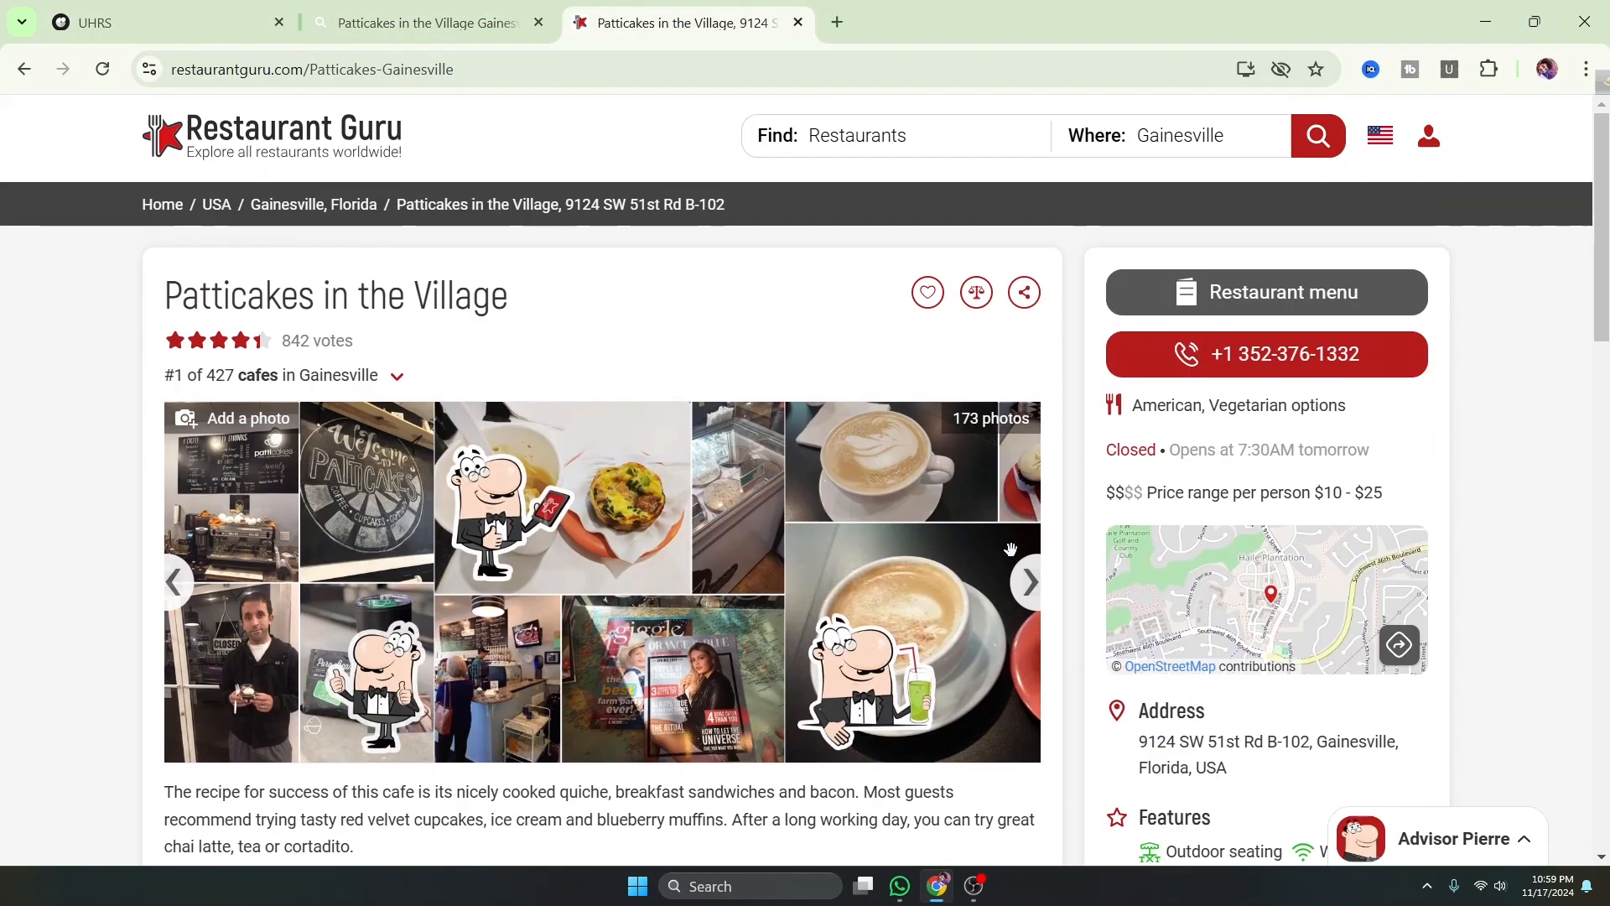
{"action": "left_click", "coordinate": [1031, 600]}
{"action": "left_click", "coordinate": [1031, 600]}
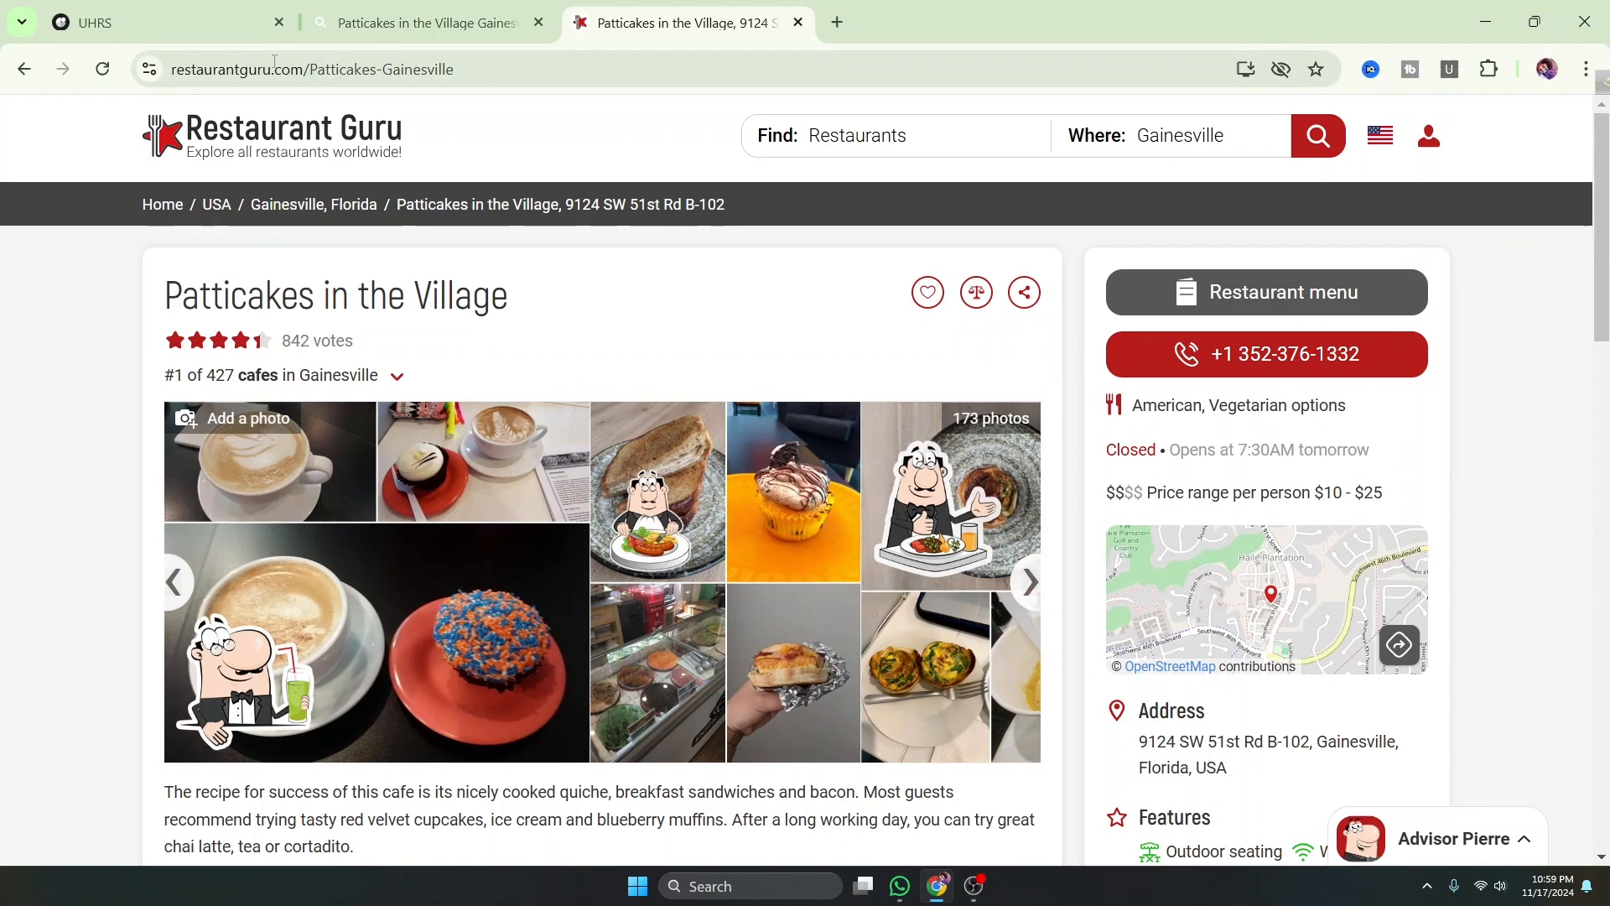
{"action": "left_click", "coordinate": [289, 23]}
{"action": "left_click", "coordinate": [286, 23]}
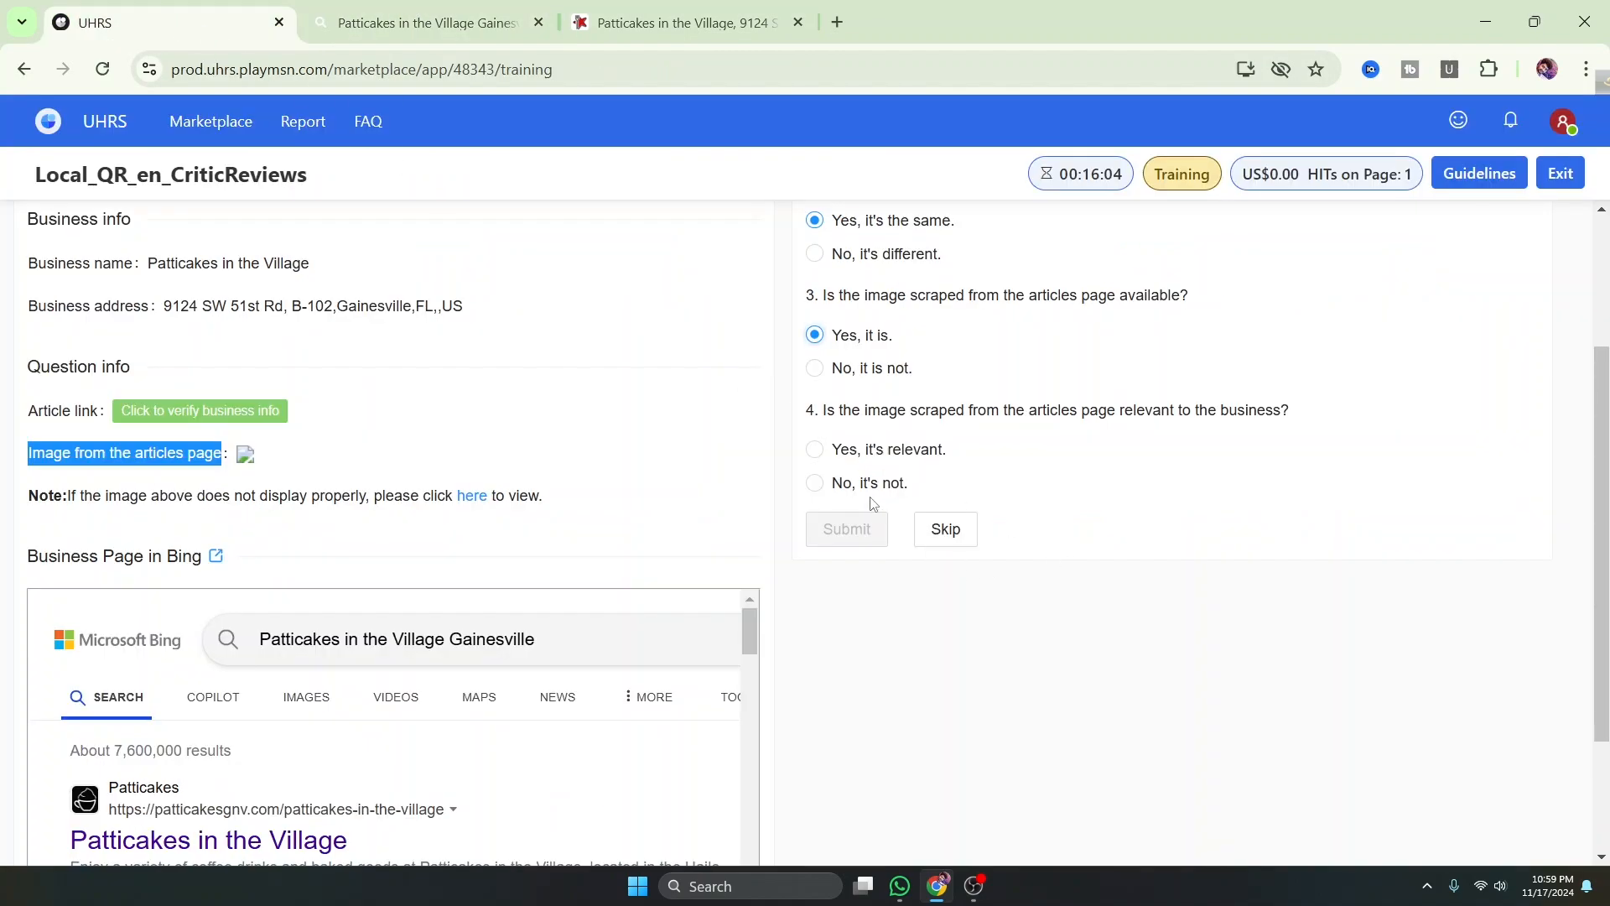
{"action": "left_click", "coordinate": [817, 457]}
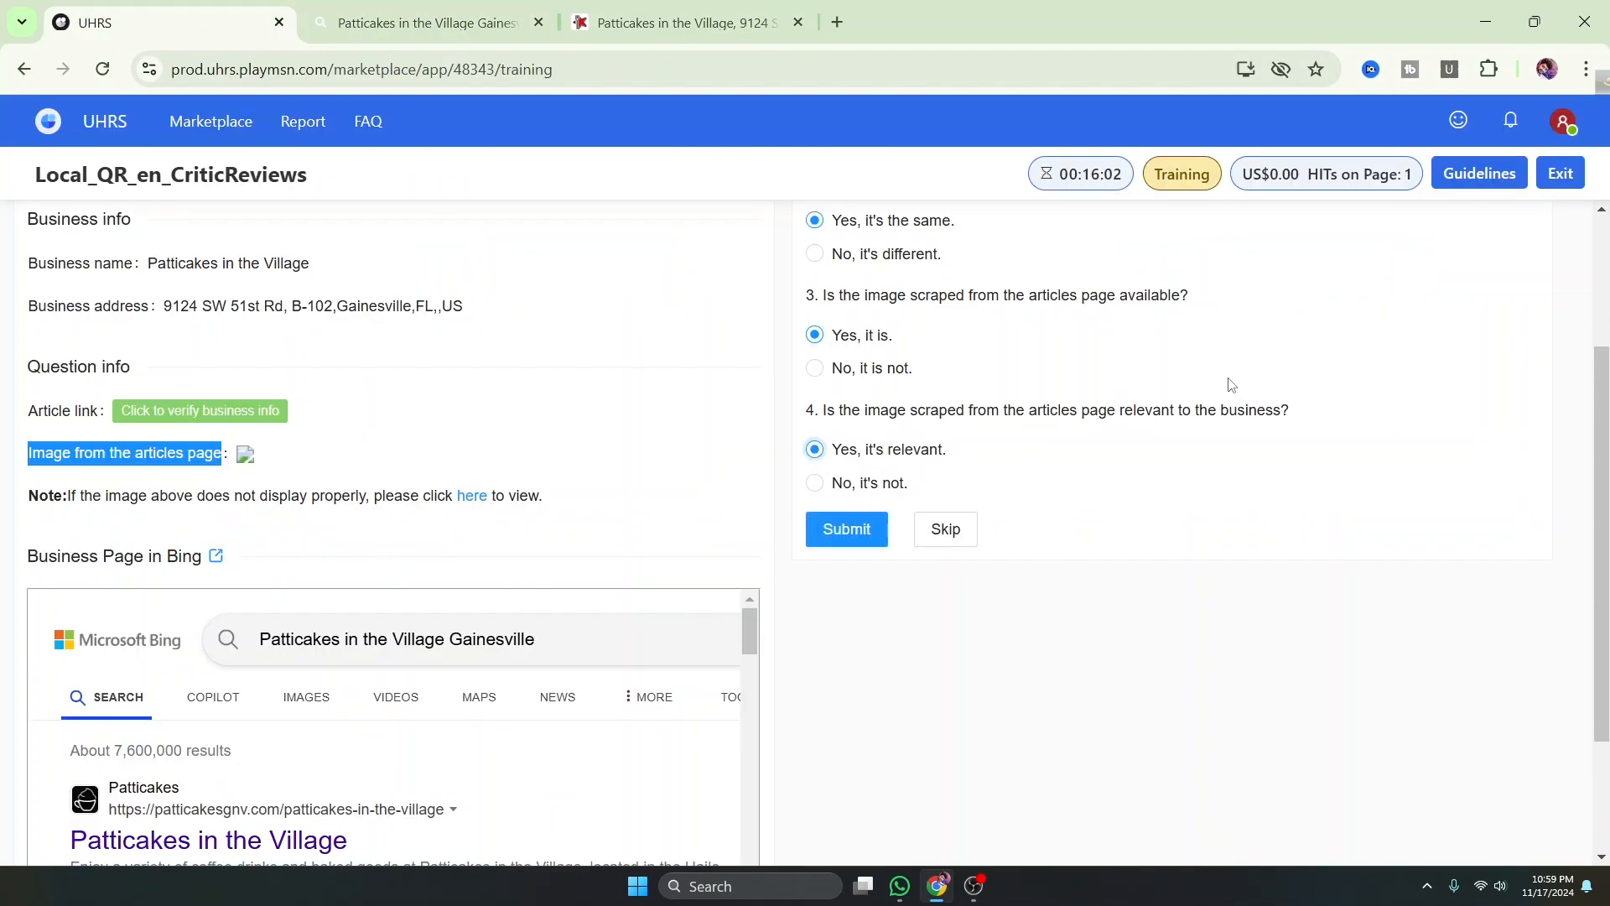
Review the four answers for Patticakes in the Village and submit them
{"action": "scroll", "coordinate": [1030, 258], "scroll_direction": "up", "scroll_amount": 3}
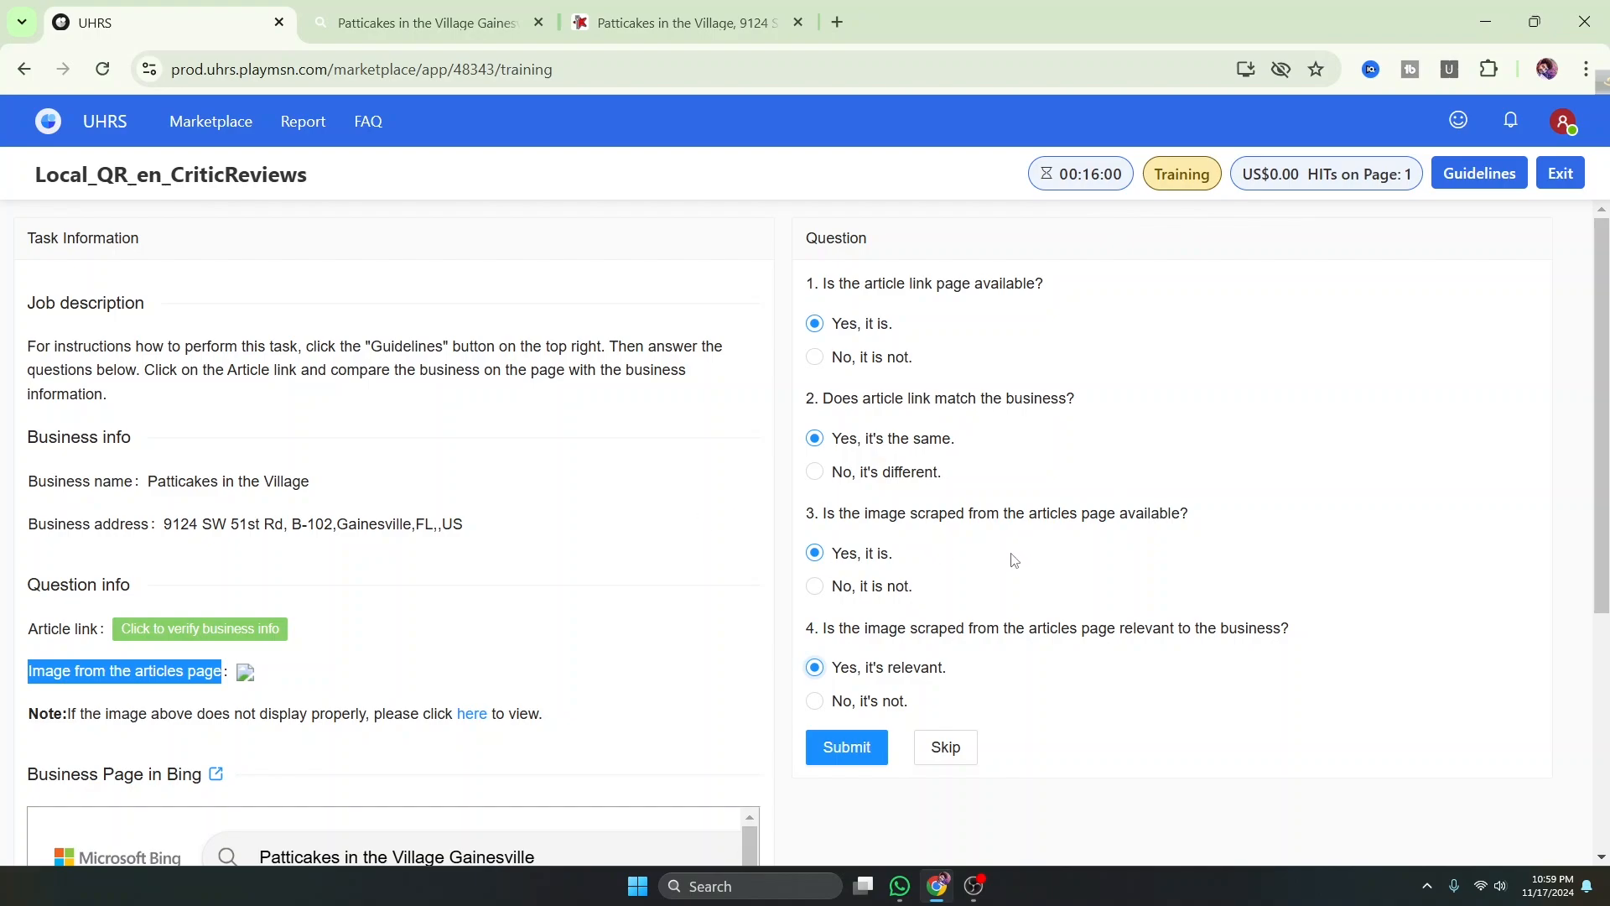
{"action": "scroll", "coordinate": [1375, 546], "scroll_direction": "down", "scroll_amount": 3}
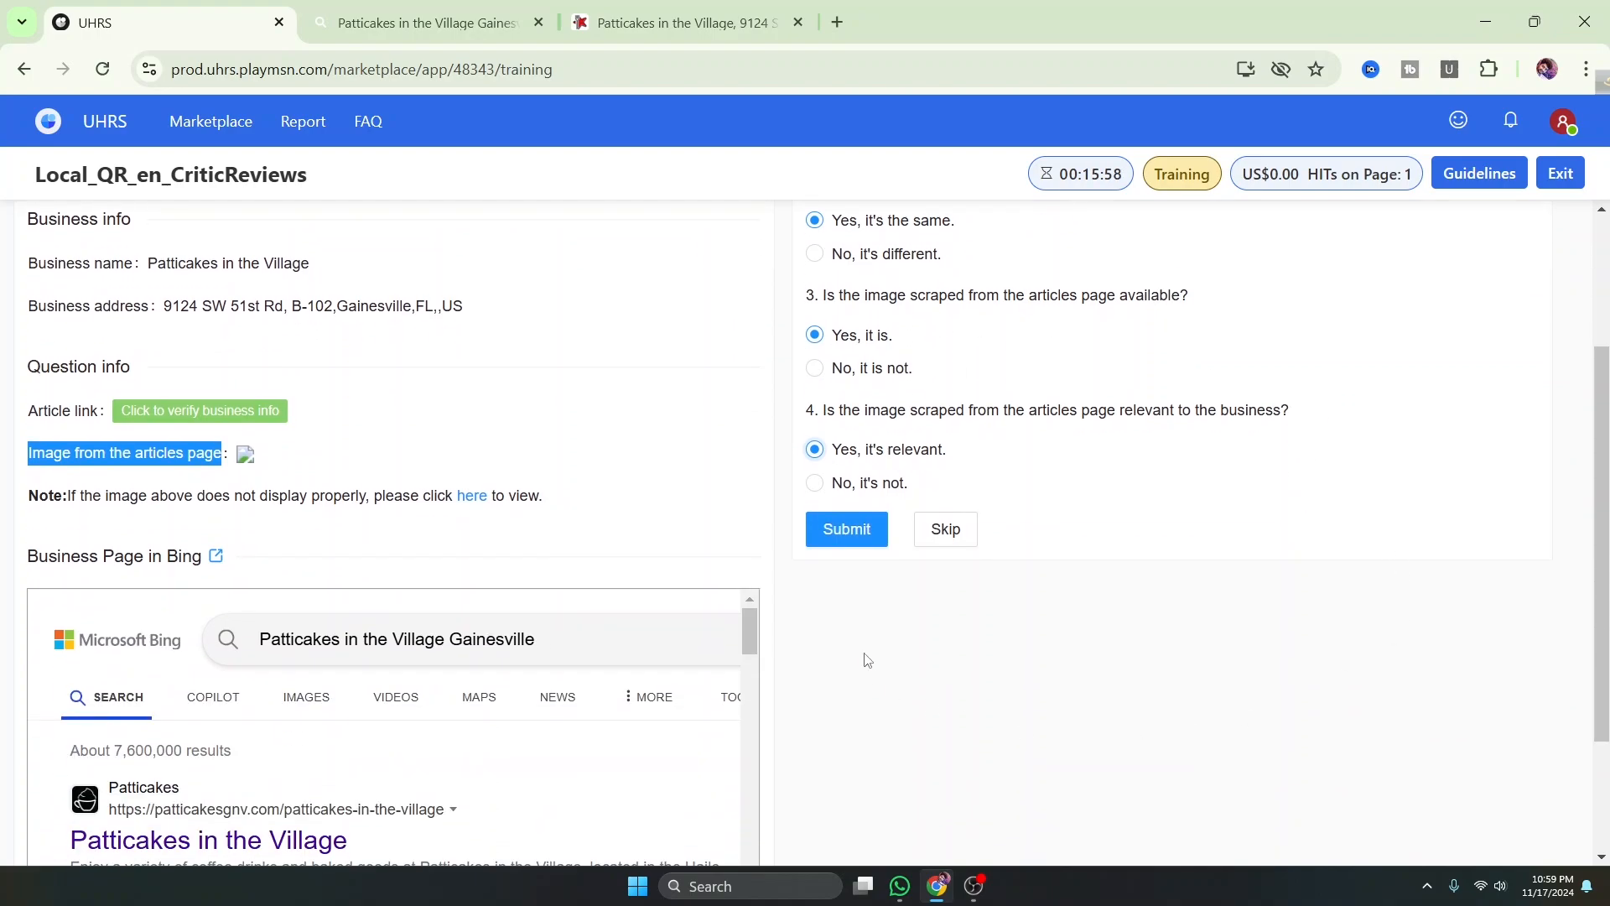
{"action": "left_click", "coordinate": [859, 540]}
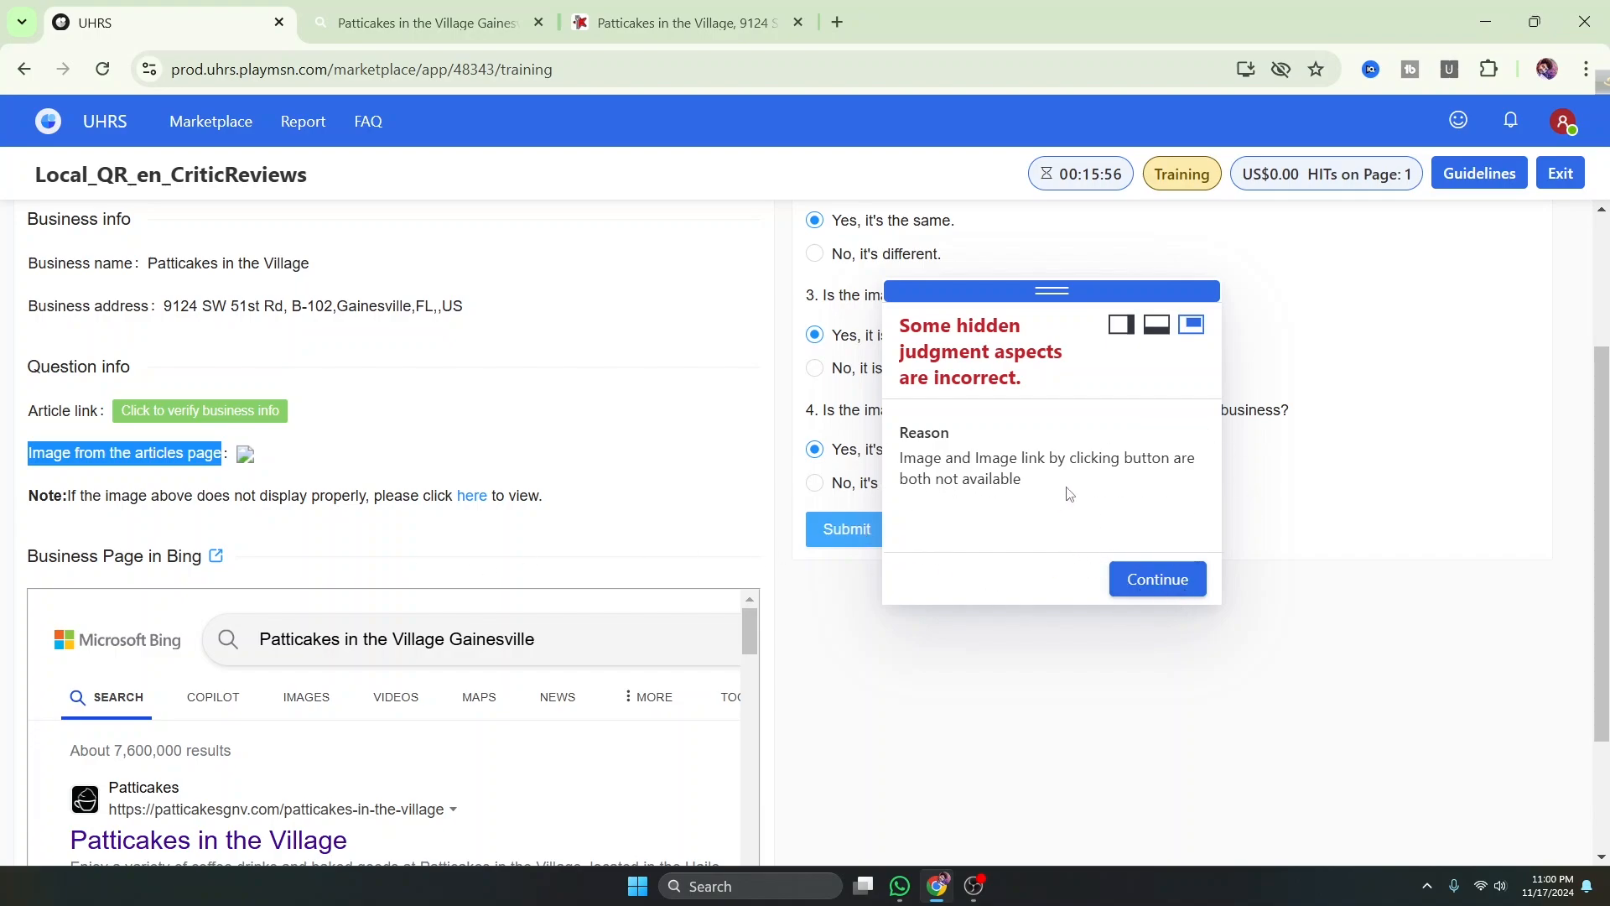
Continue to the next training task and close the Bing image results and Restaurant Guru pages
{"action": "left_click", "coordinate": [1157, 579]}
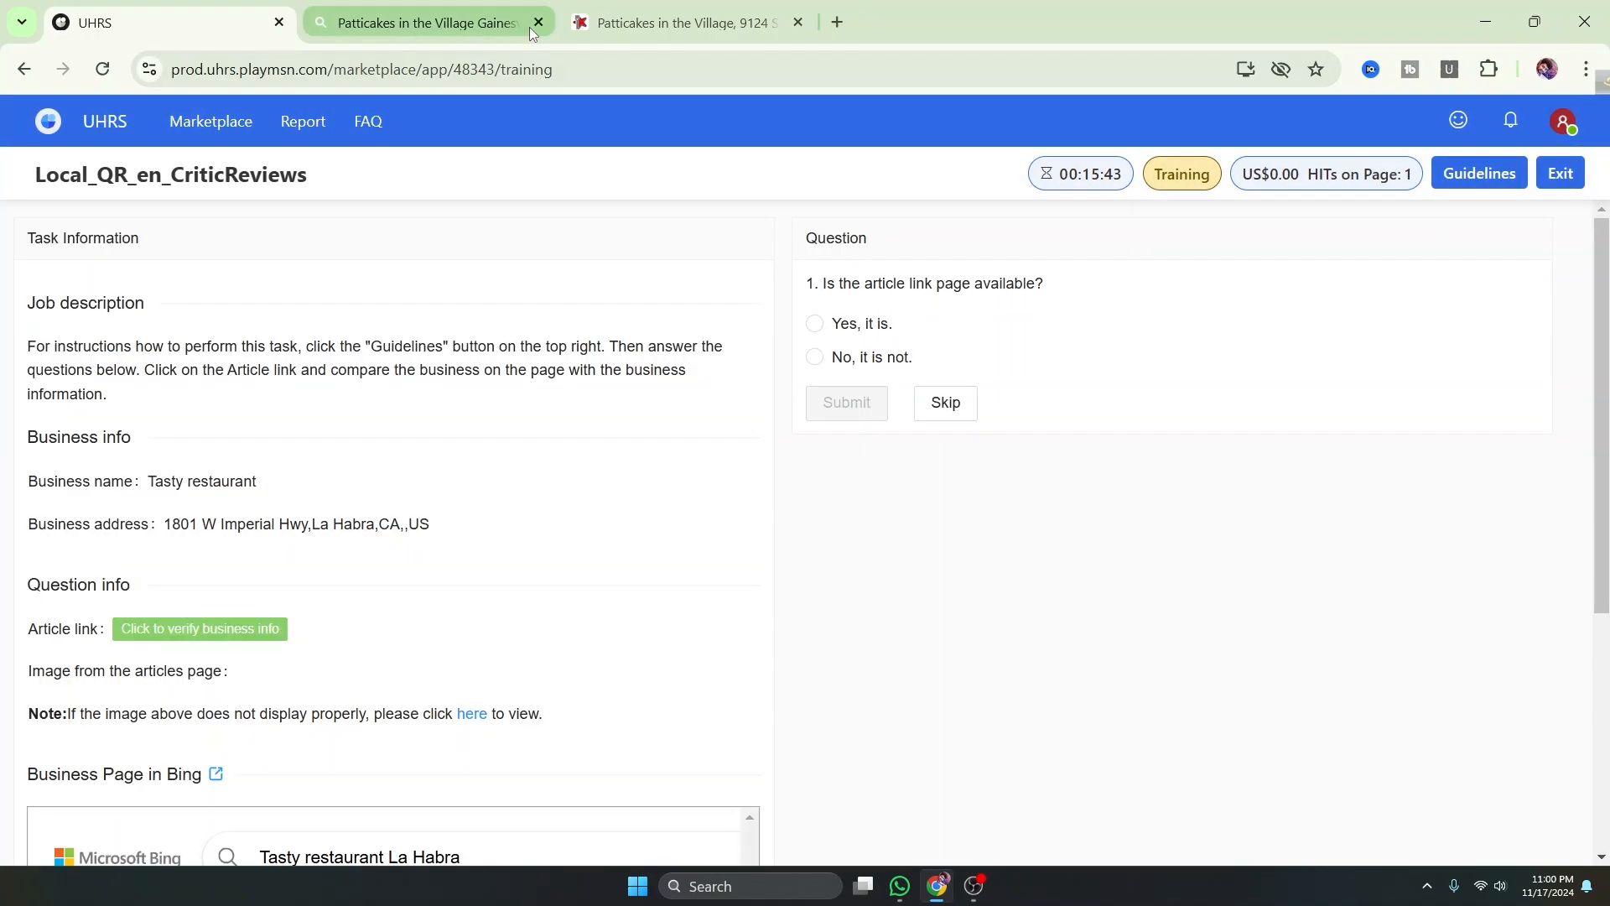
{"action": "left_click", "coordinate": [536, 24]}
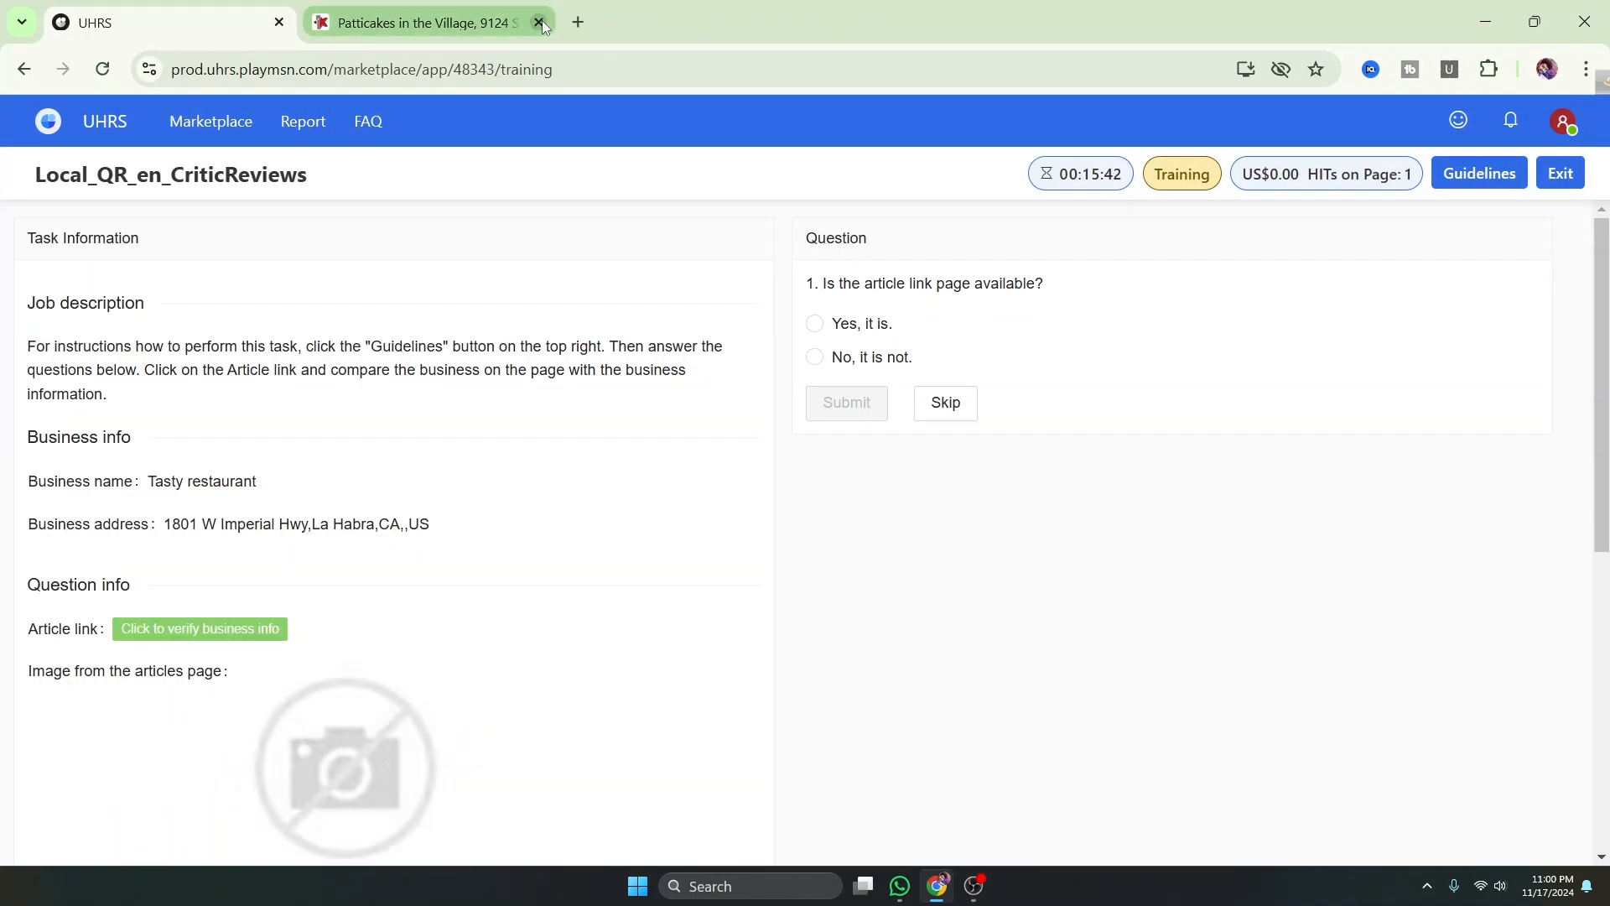
{"action": "left_click", "coordinate": [537, 23]}
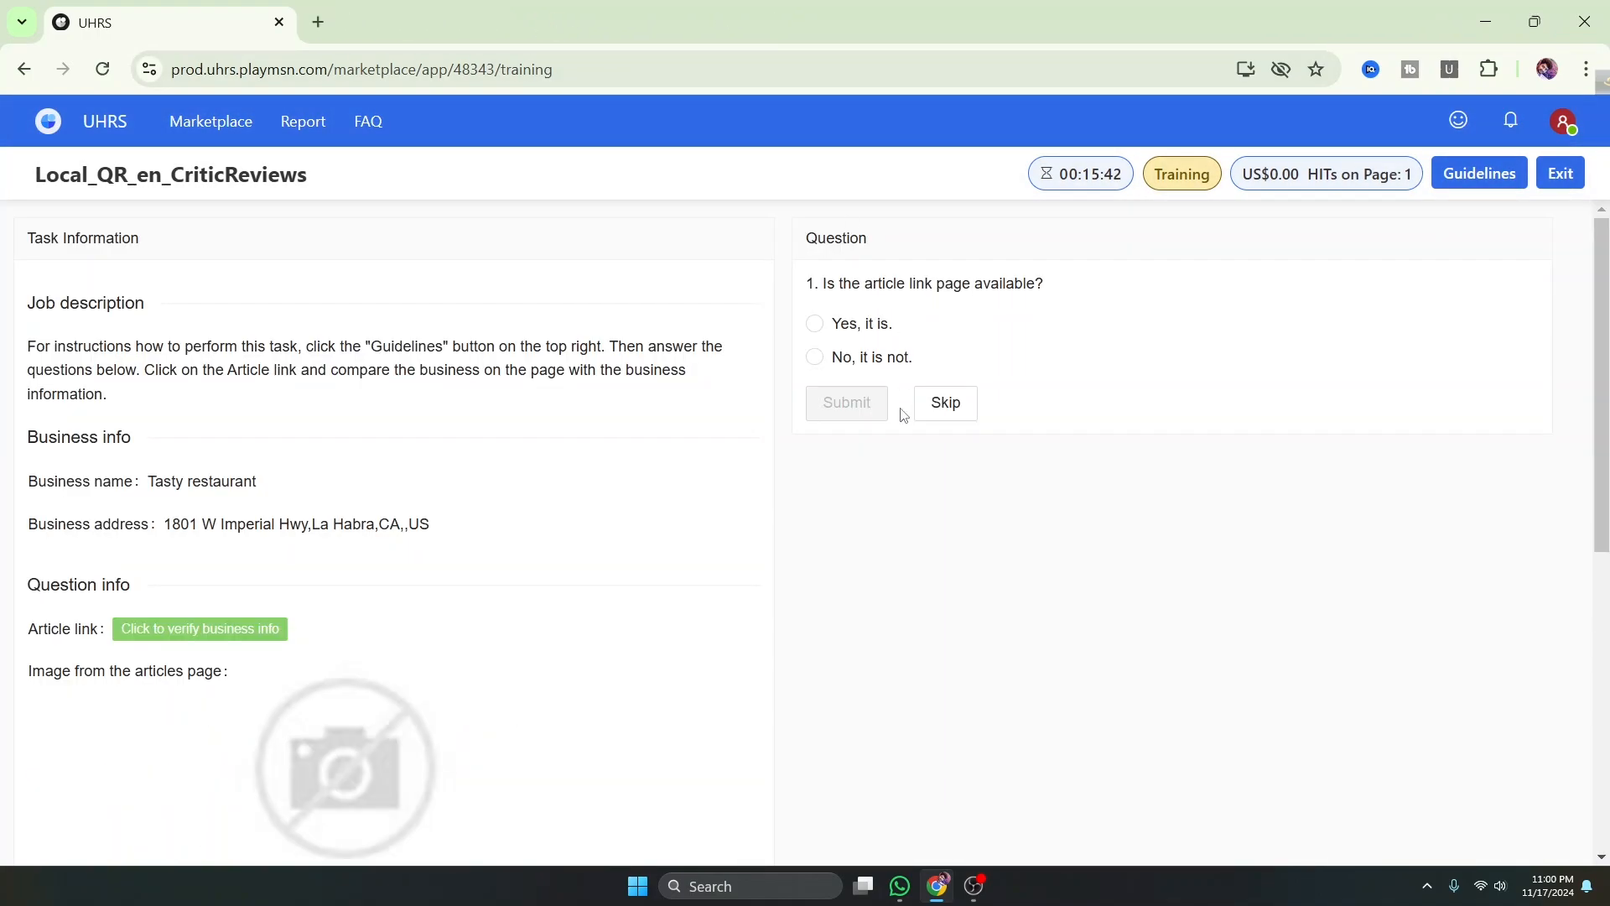
Compare the article page with Tasty restaurant's name and address, and answer question 1, on page availability, with "Yes, it is."
{"action": "left_click", "coordinate": [235, 630]}
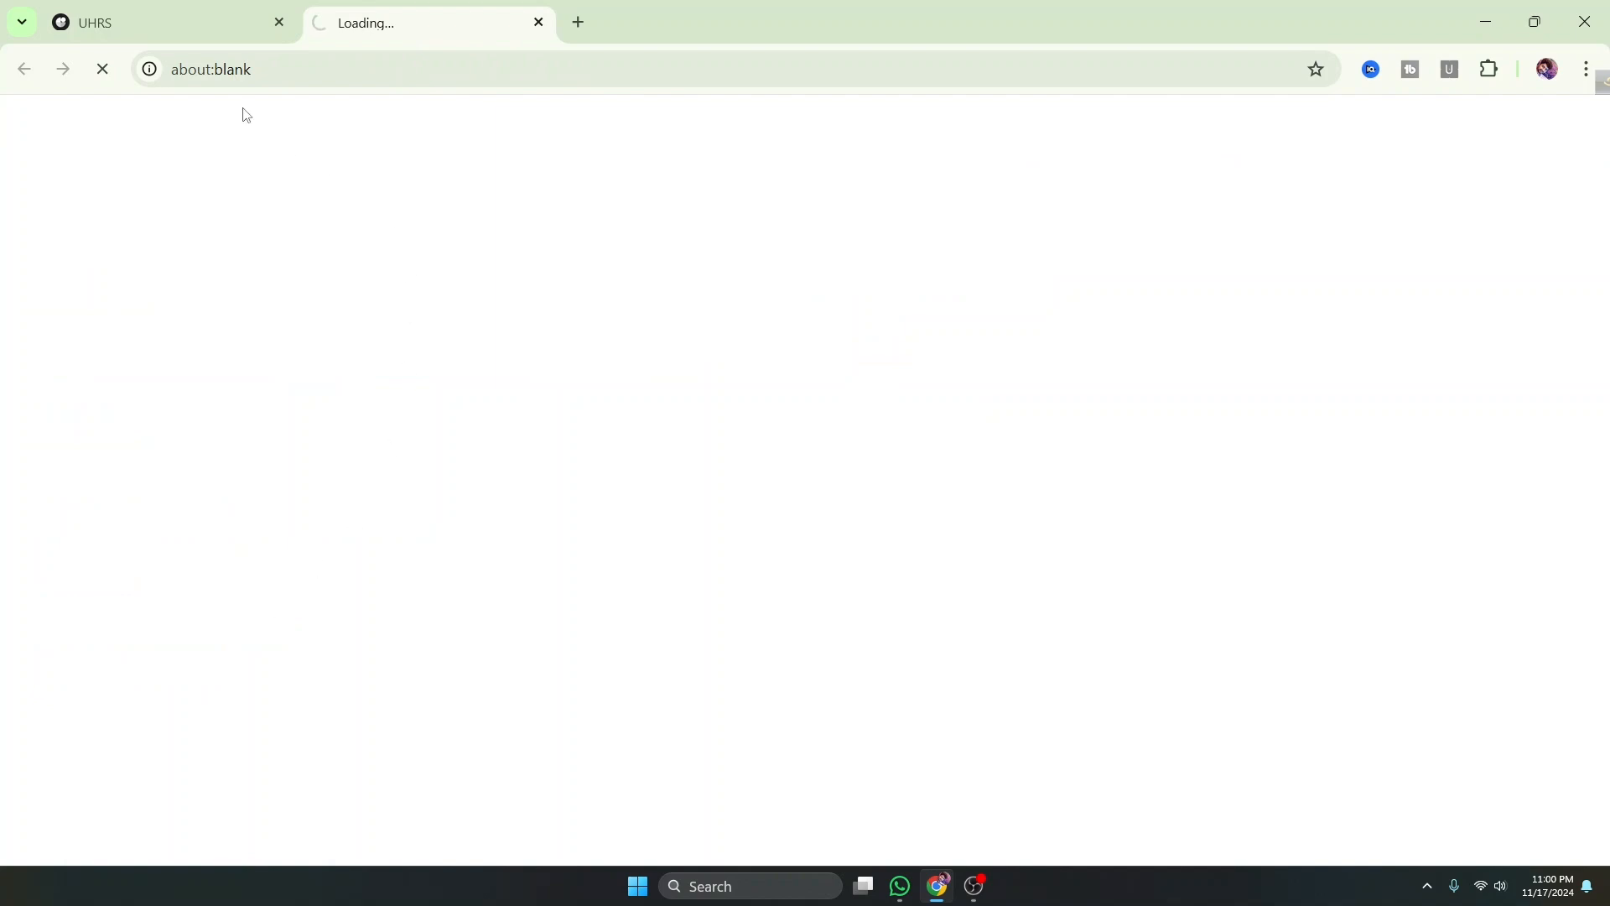
{"action": "left_click", "coordinate": [172, 15]}
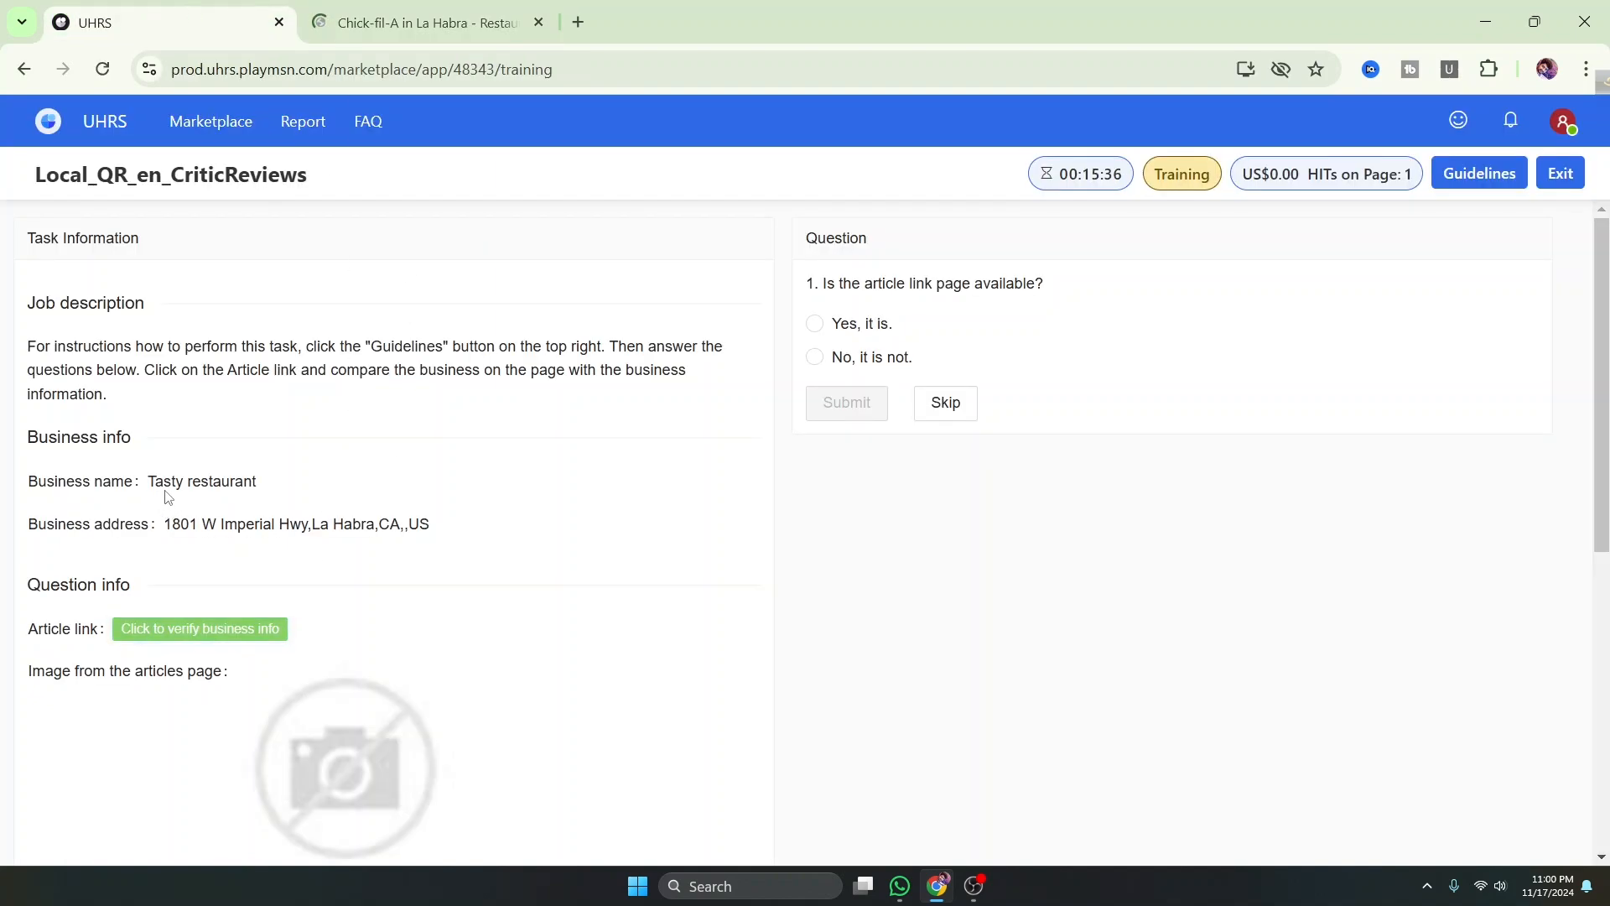
{"action": "left_click", "coordinate": [419, 23]}
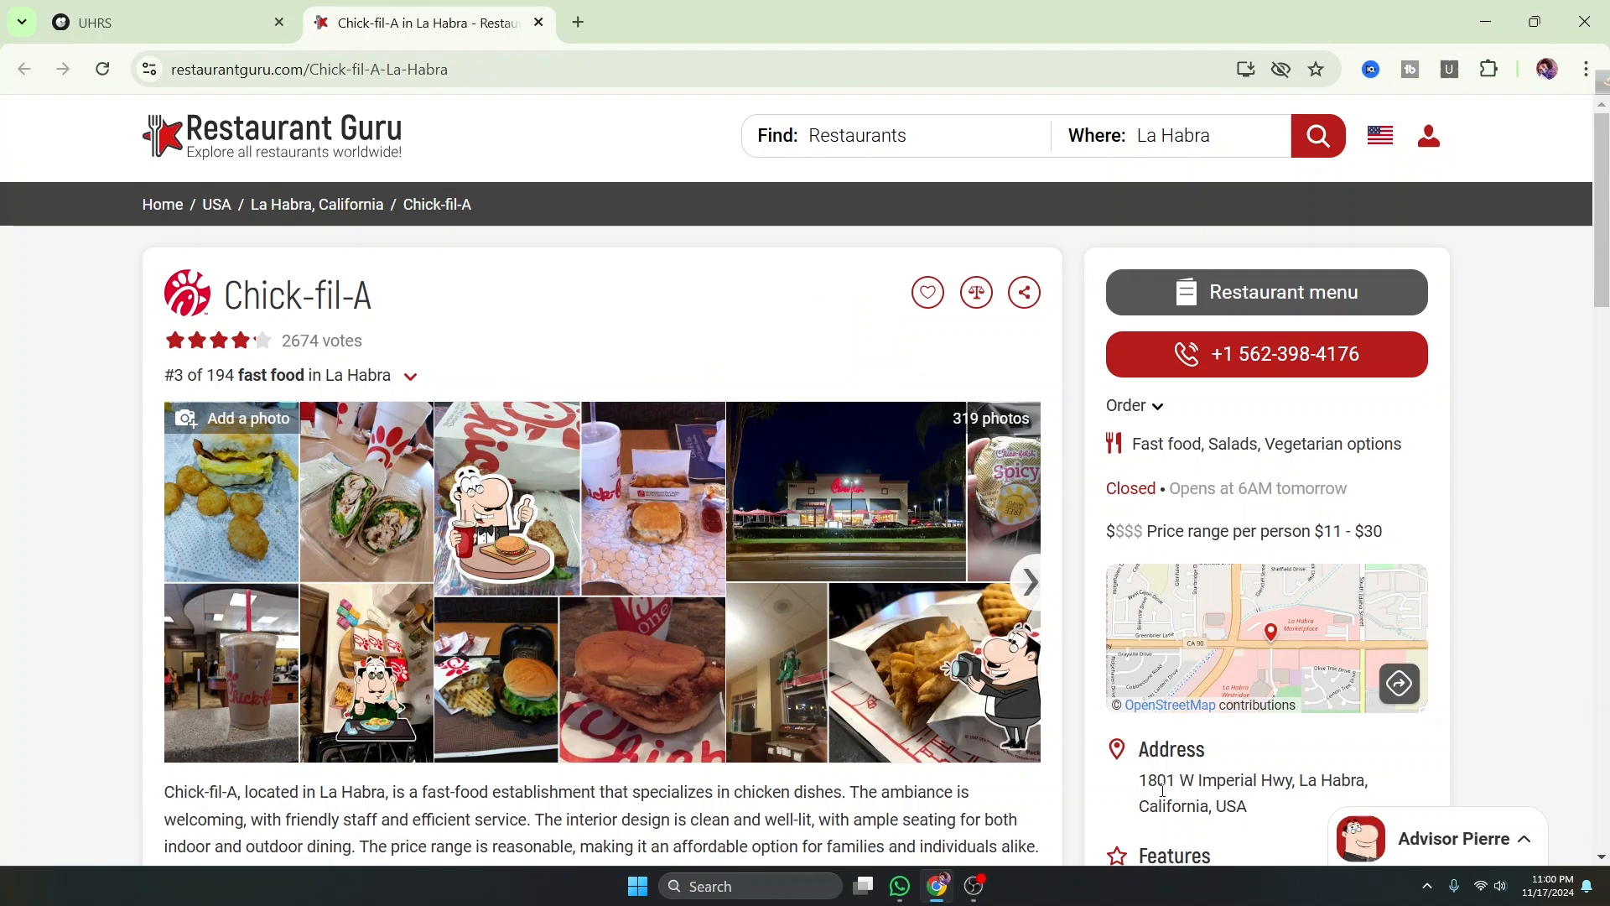
{"action": "left_click_drag", "start_coordinate": [233, 306], "coordinate": [537, 315]}
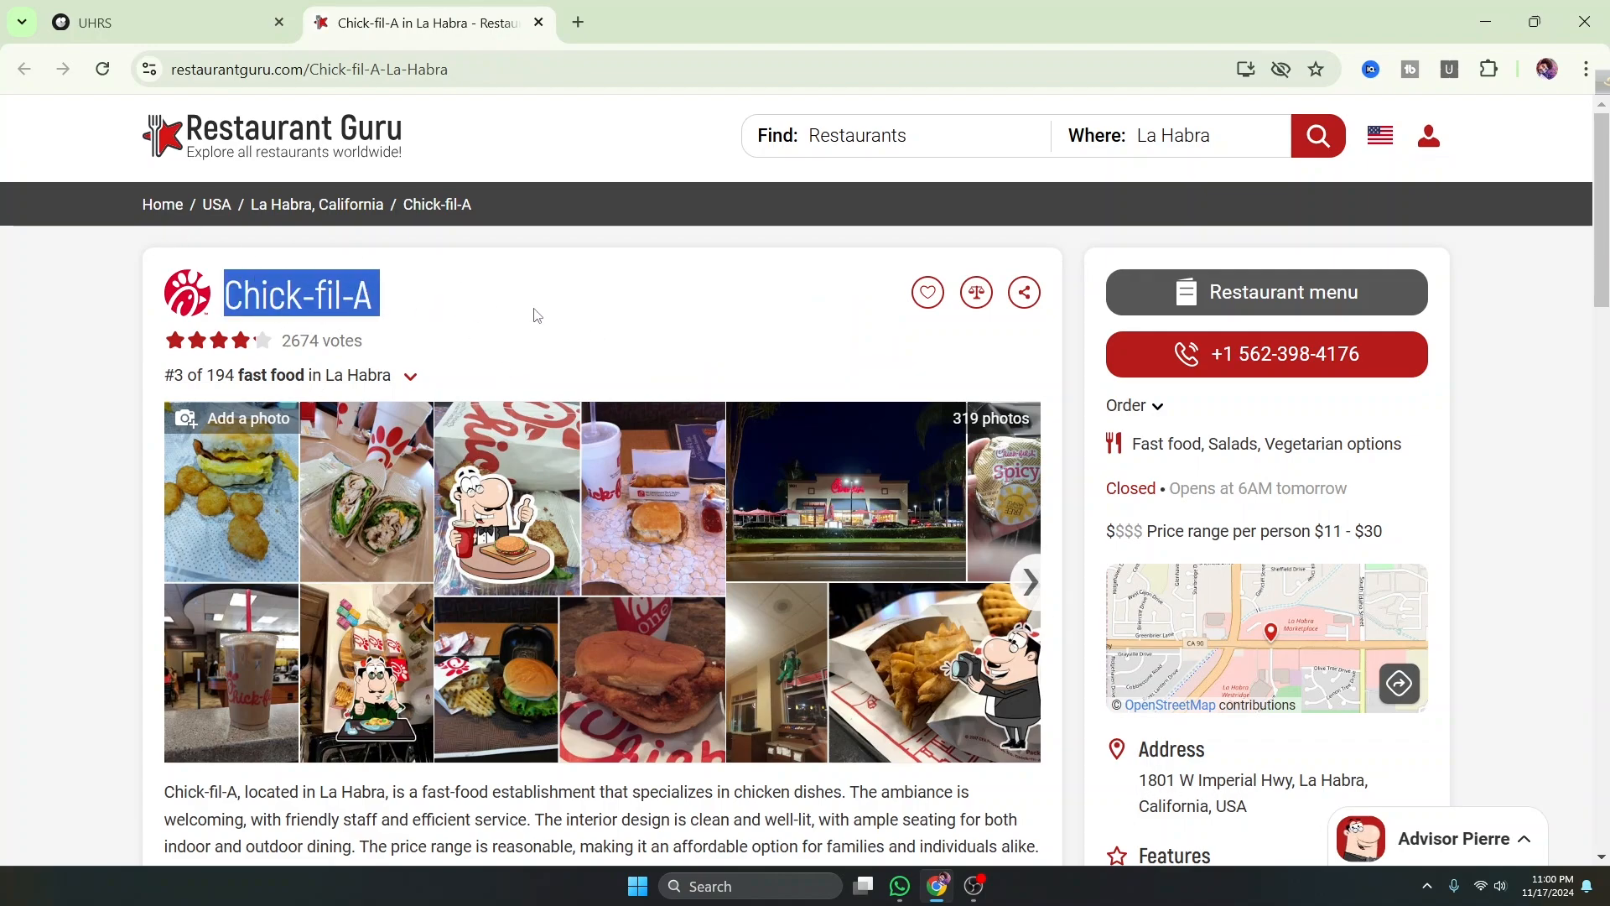
{"action": "left_click", "coordinate": [193, 23]}
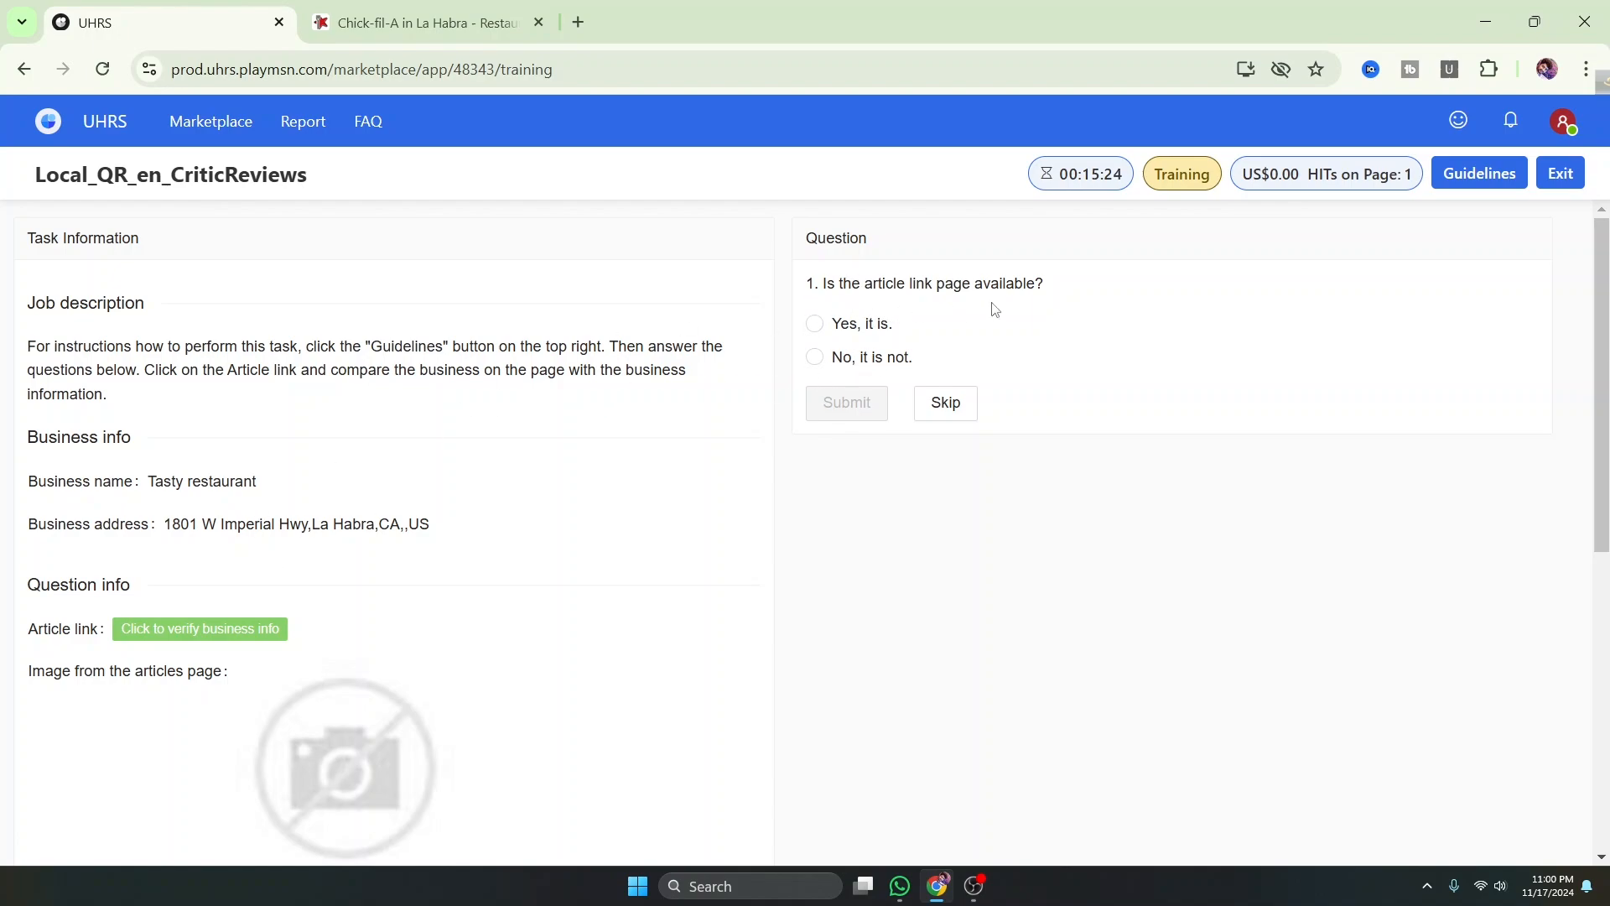
{"action": "left_click", "coordinate": [816, 324]}
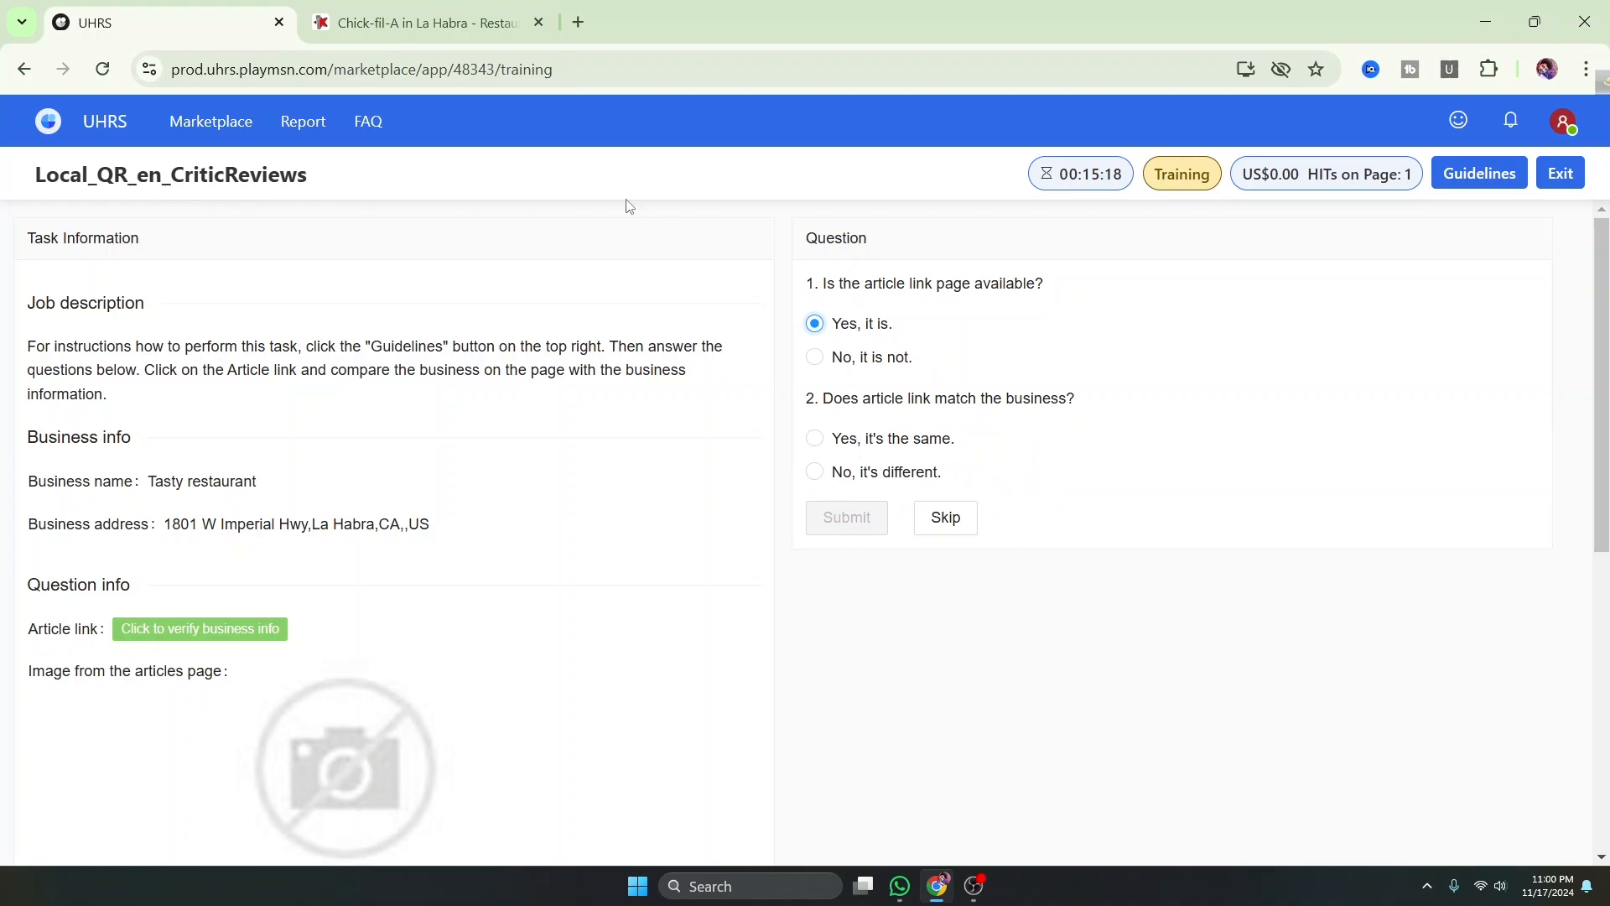
Recheck the Chick-fil-A article page and answer question 2, on whether it matches the business, with "No, it's different."
{"action": "left_click", "coordinate": [486, 20]}
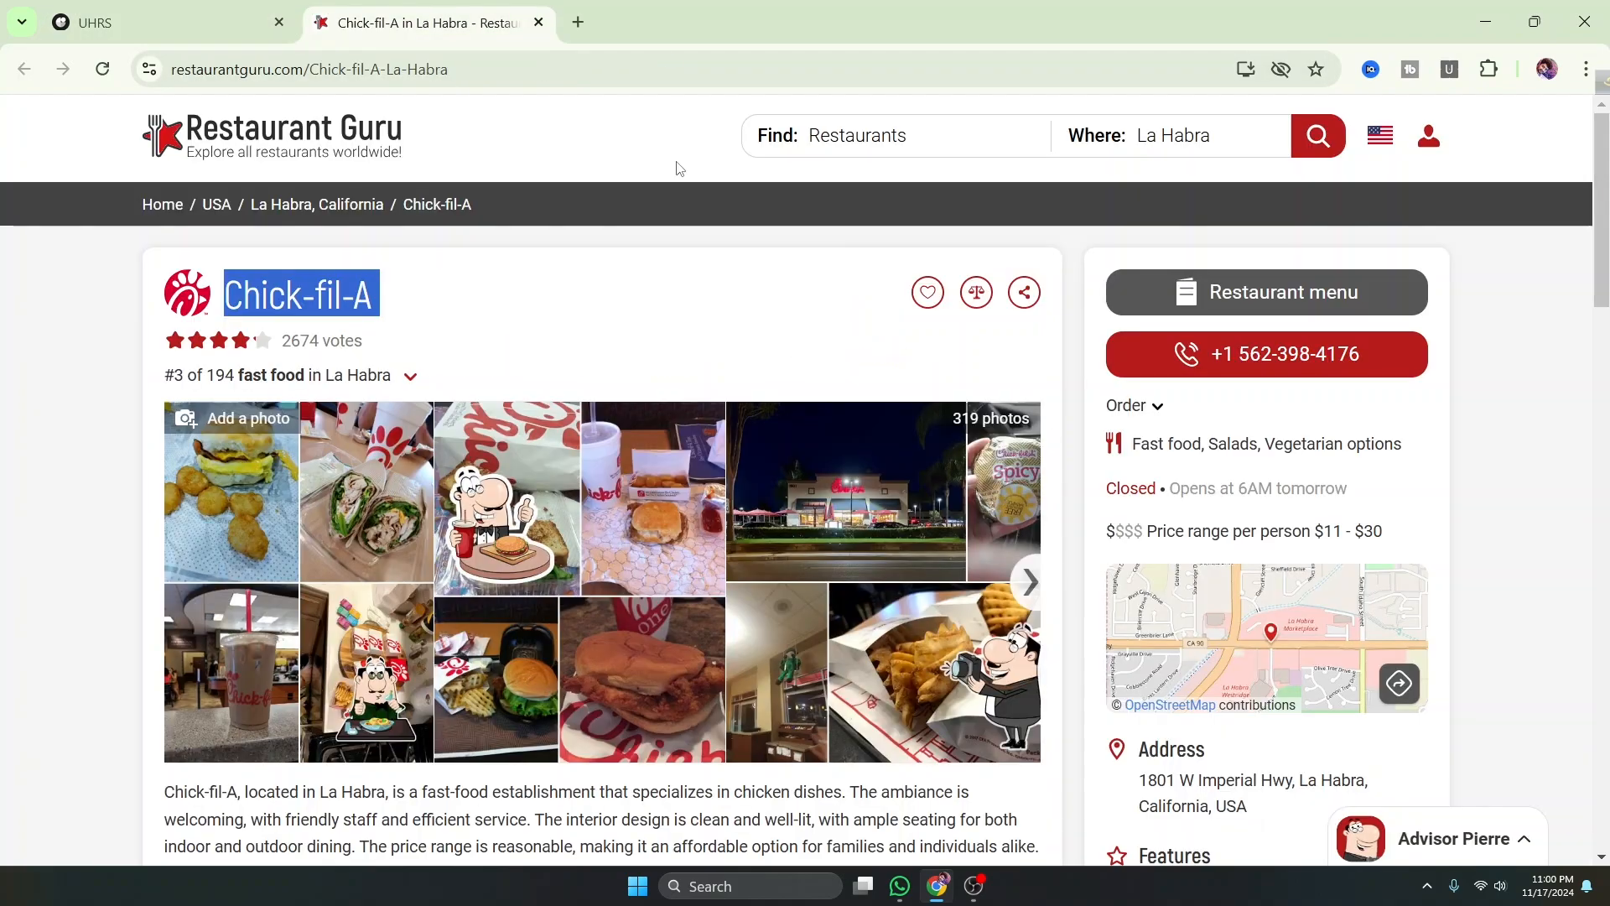
{"action": "left_click", "coordinate": [174, 15]}
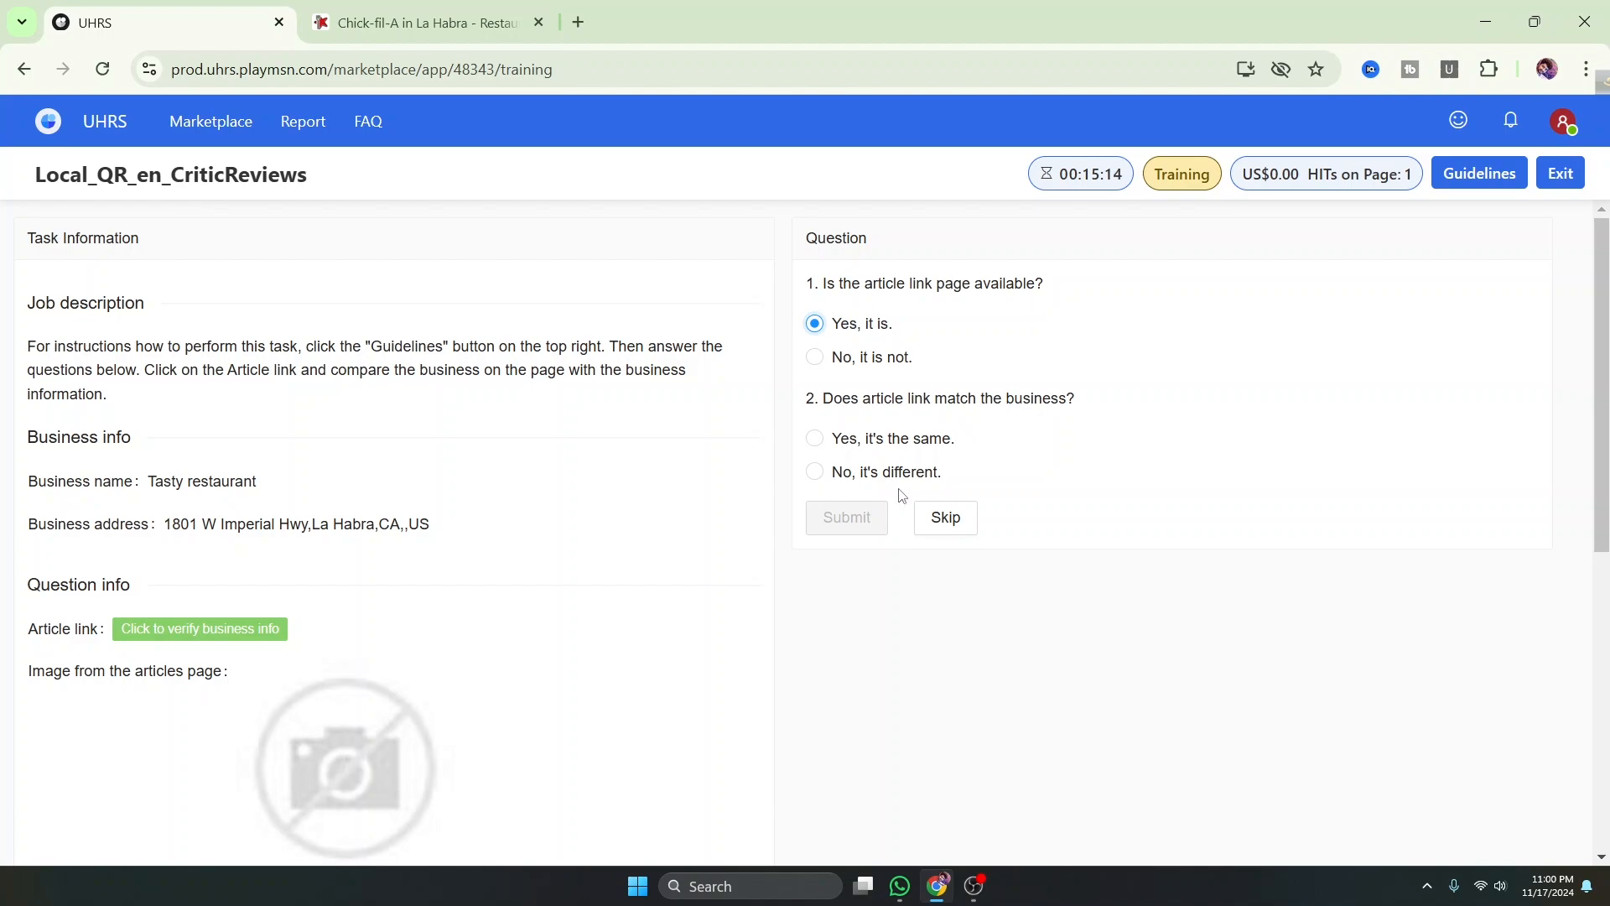
{"action": "left_click", "coordinate": [814, 472]}
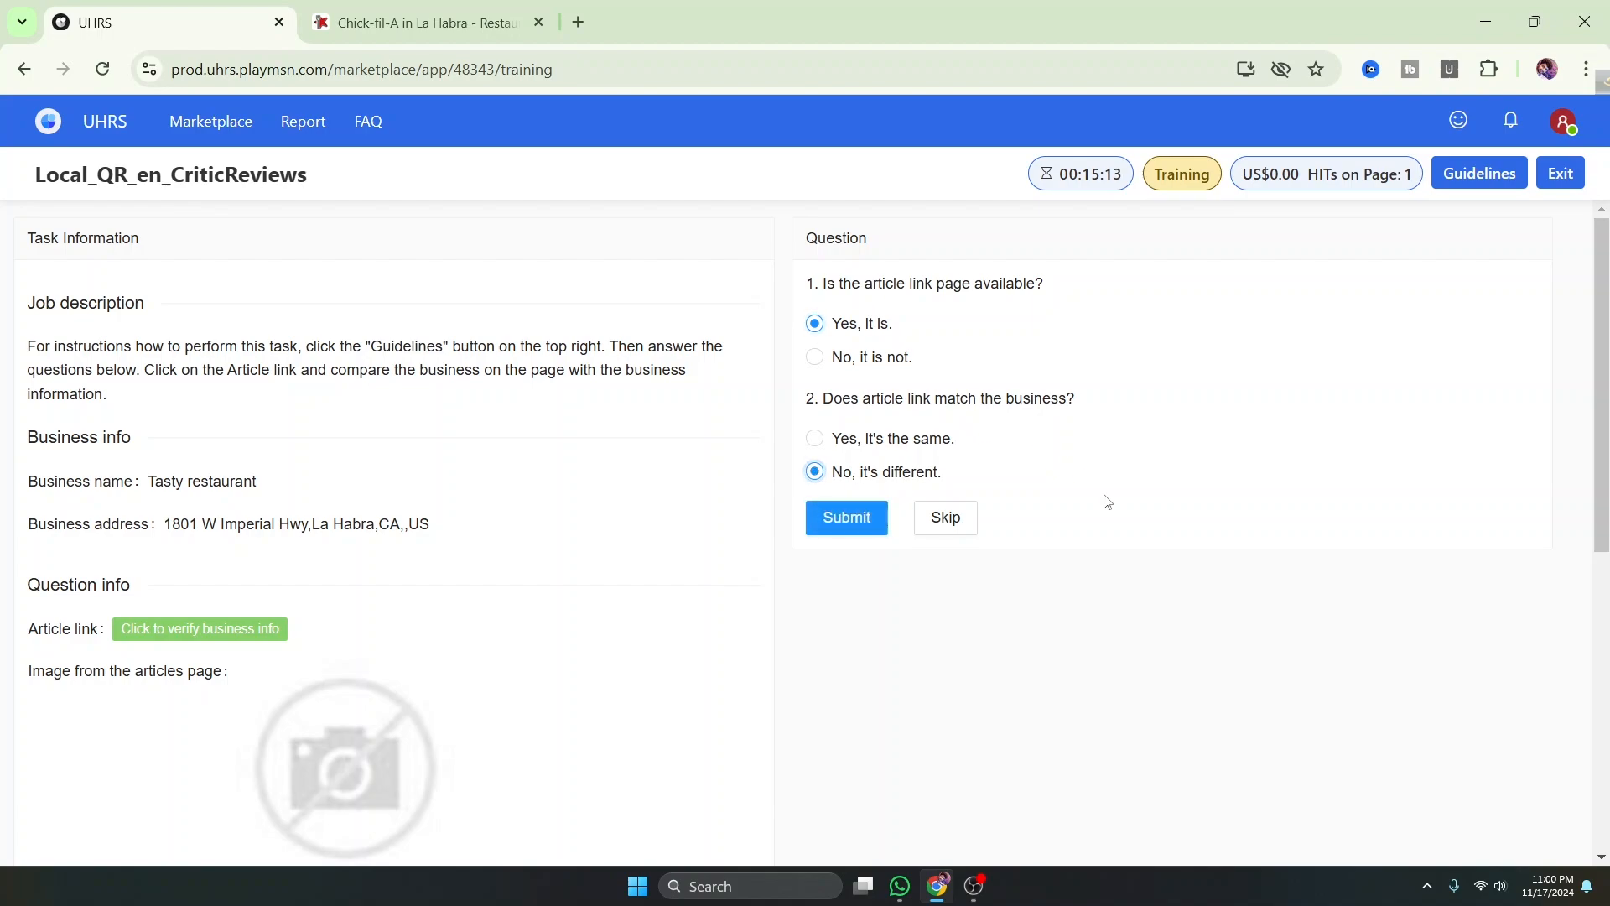
Submit the Tasty restaurant answers, continue to the next training task and close the Chick-fil-A page
{"action": "left_click", "coordinate": [866, 526]}
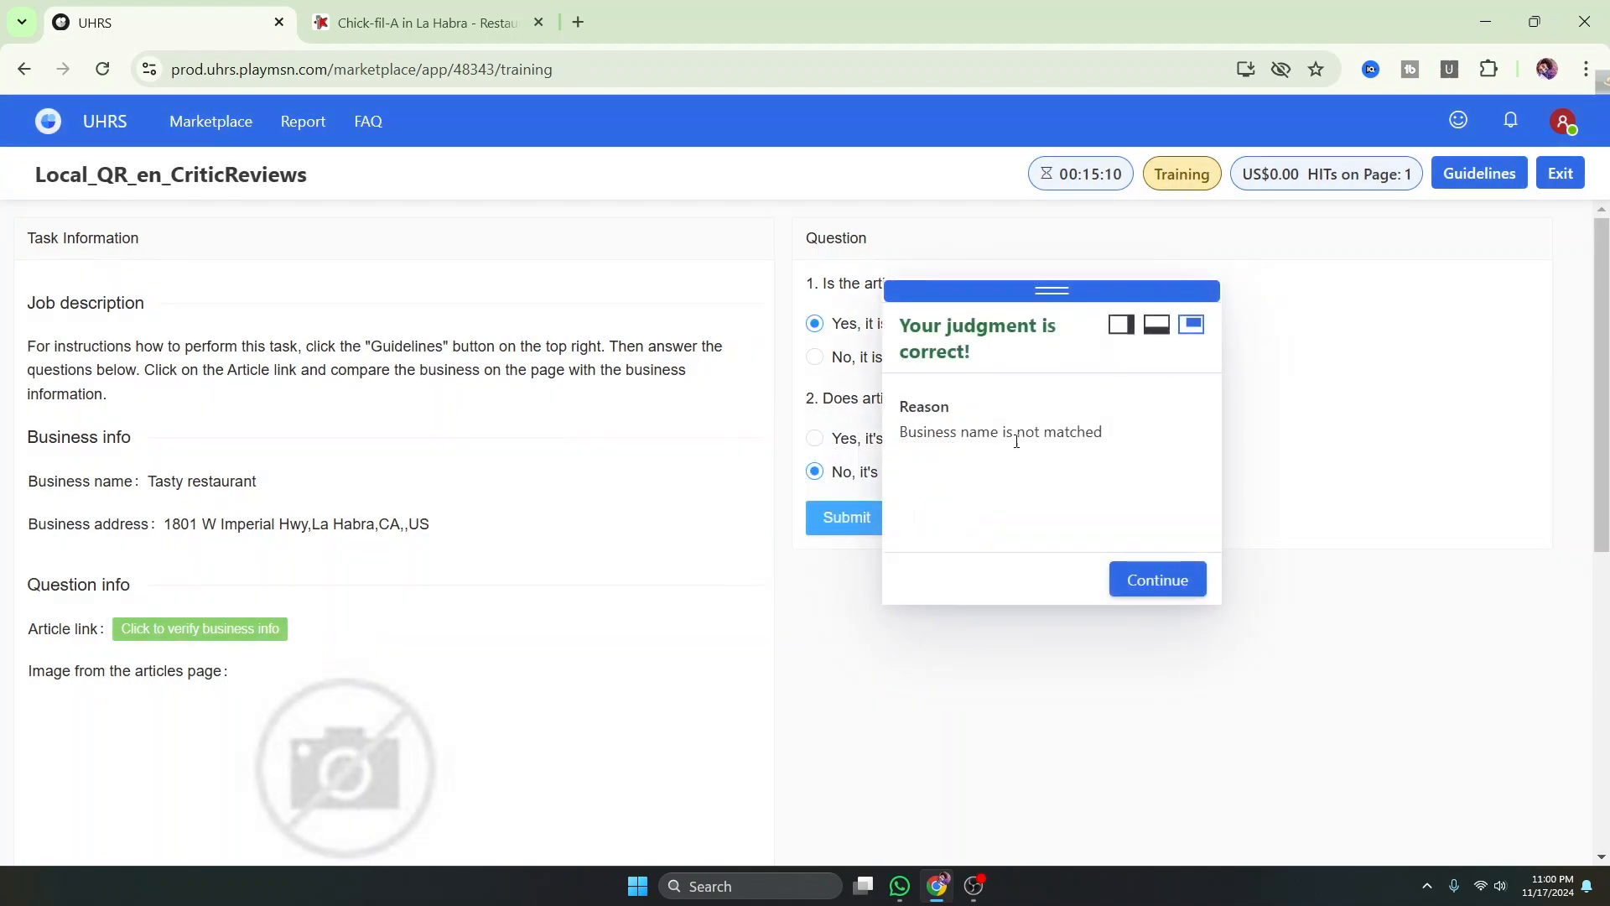
{"action": "left_click", "coordinate": [1162, 581]}
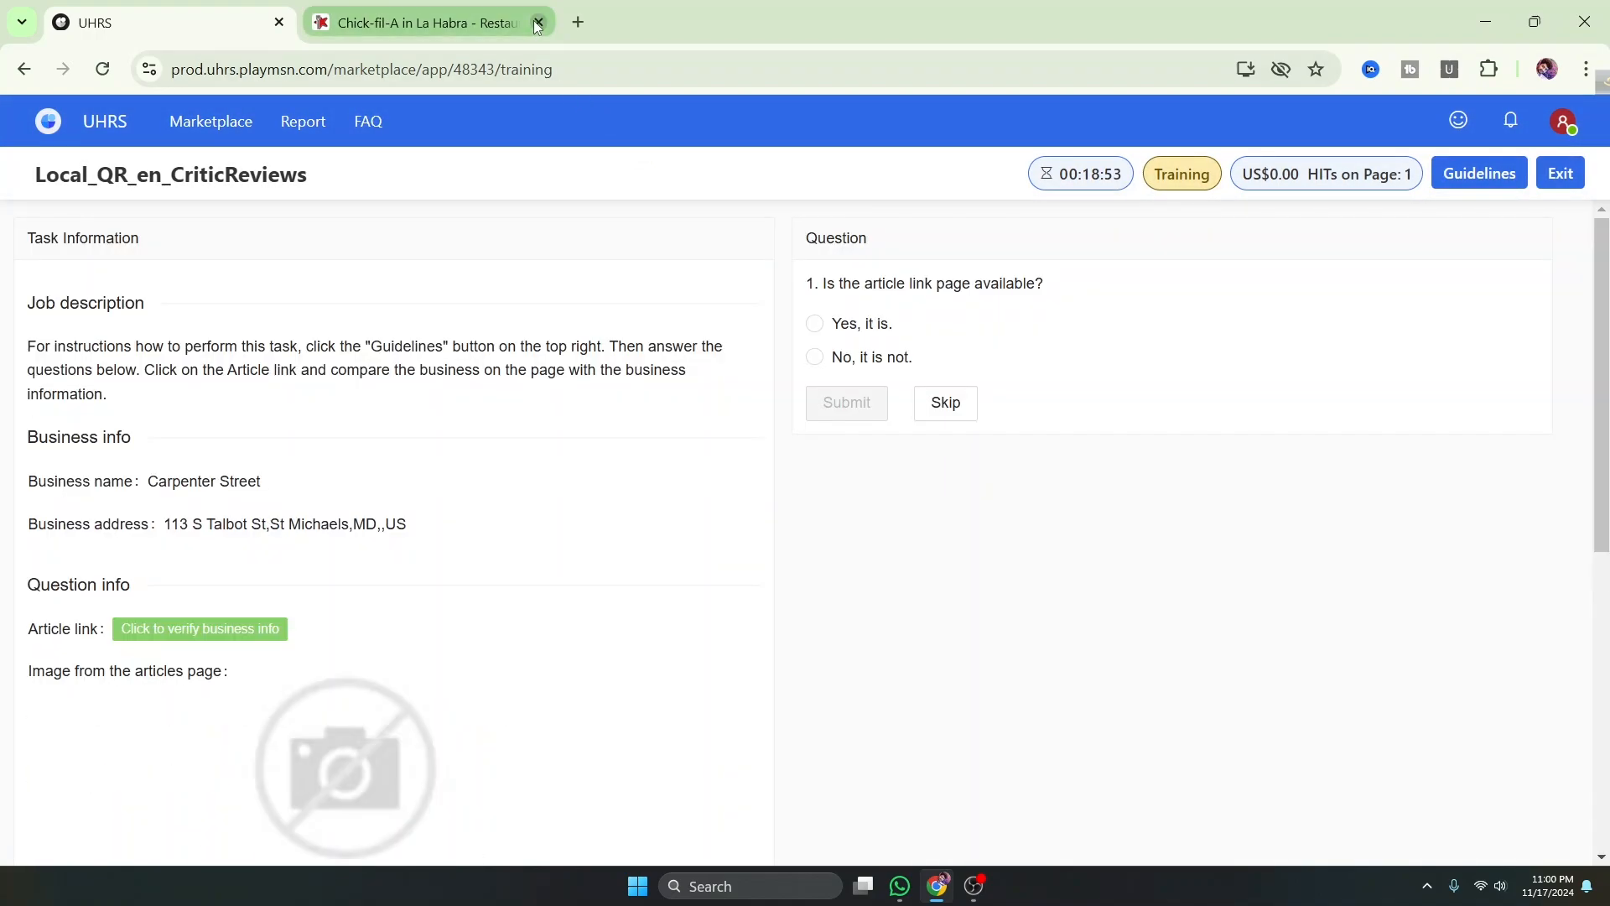
{"action": "left_click", "coordinate": [537, 24]}
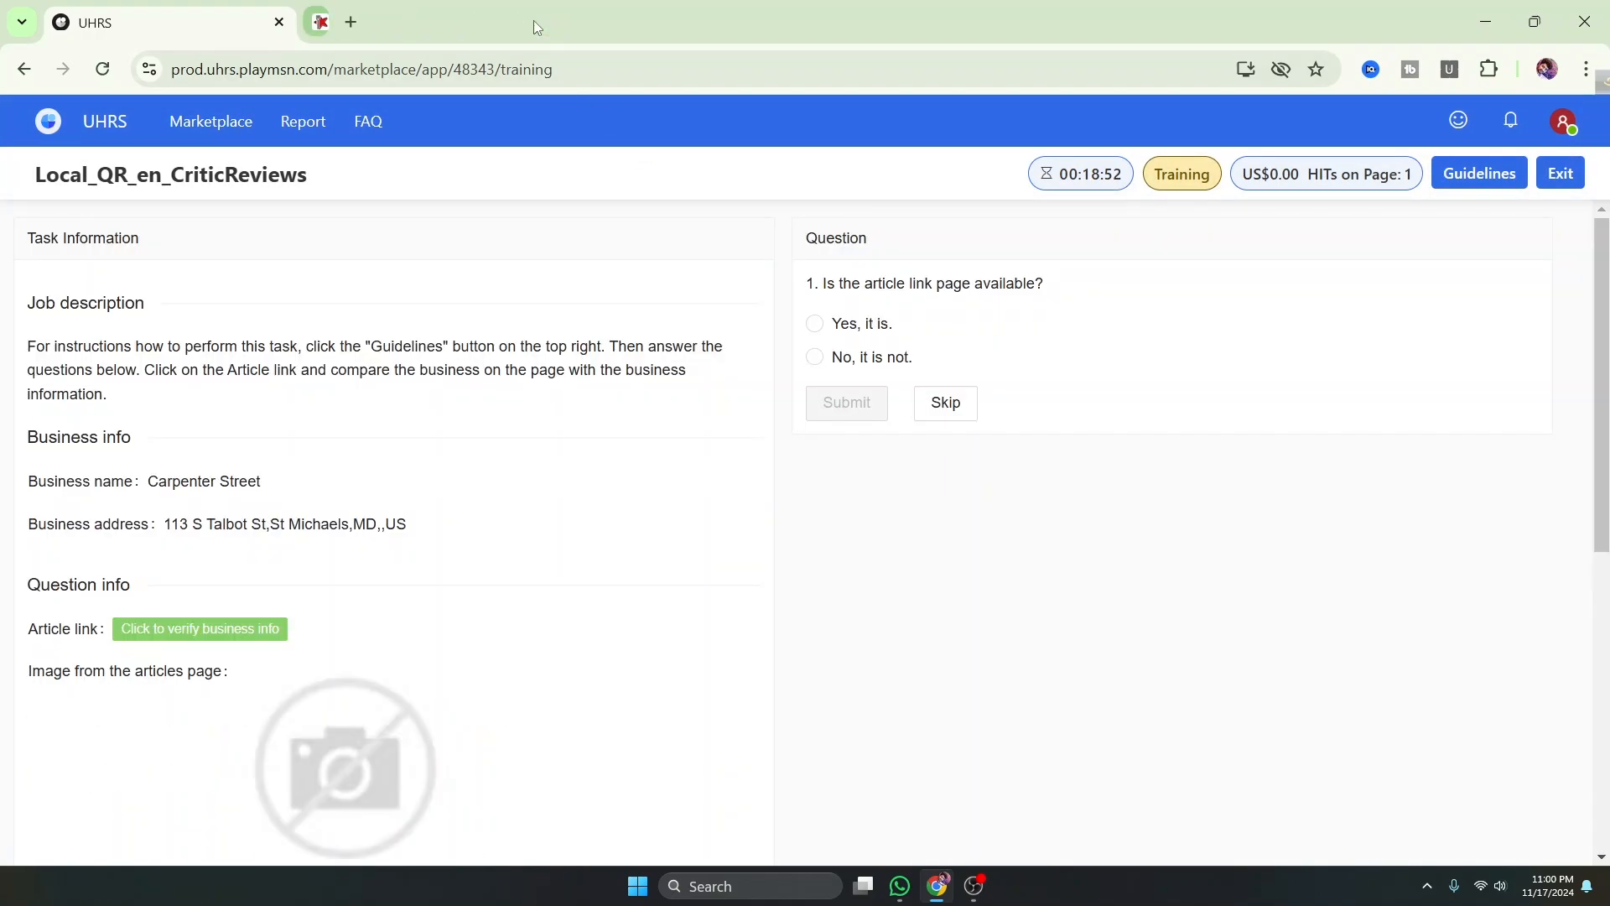
Check the article page for Carpenter Street and answer question 1, on page availability, with "No, it is not."
{"action": "left_click", "coordinate": [188, 631]}
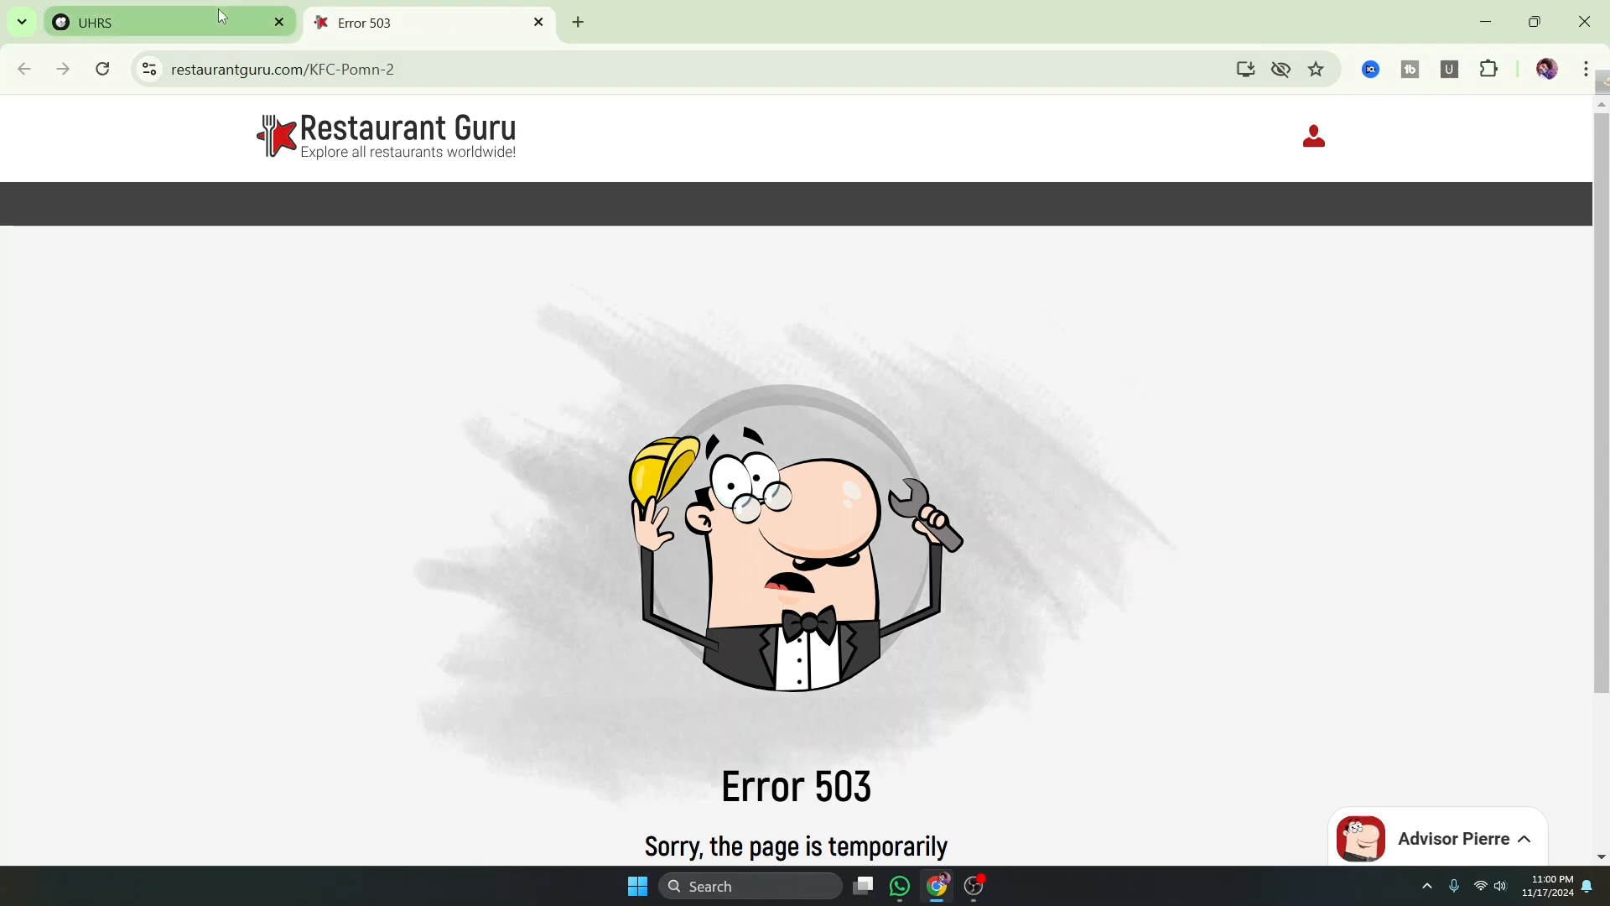
{"action": "left_click", "coordinate": [219, 19]}
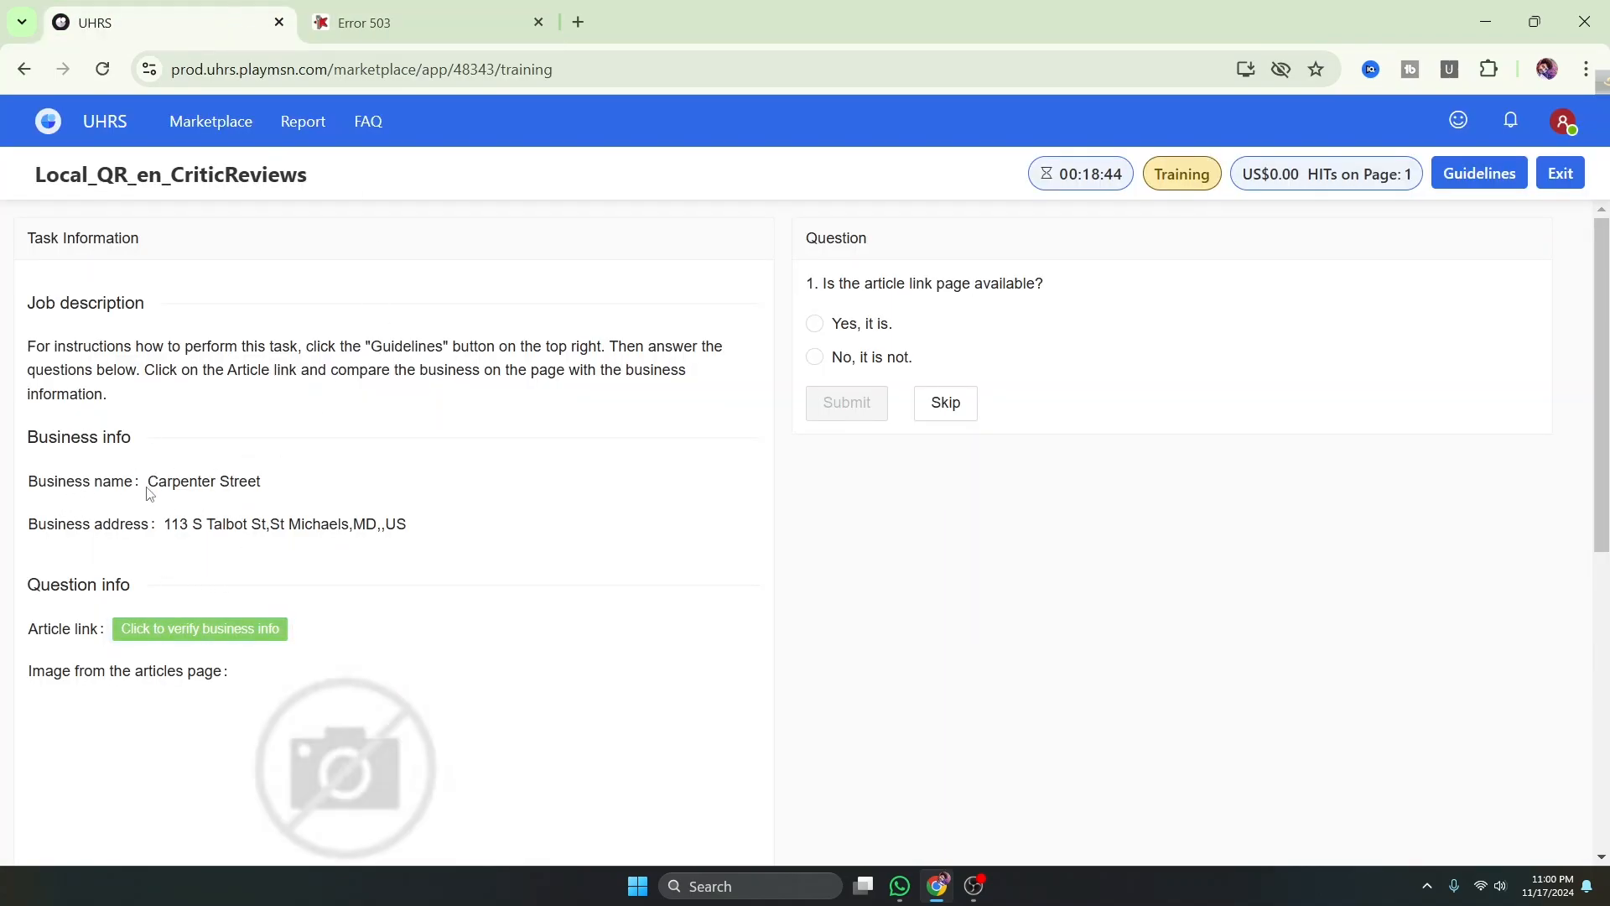
{"action": "left_click_drag", "start_coordinate": [150, 491], "coordinate": [312, 492]}
{"action": "key", "text": "ctrl+Tab"}
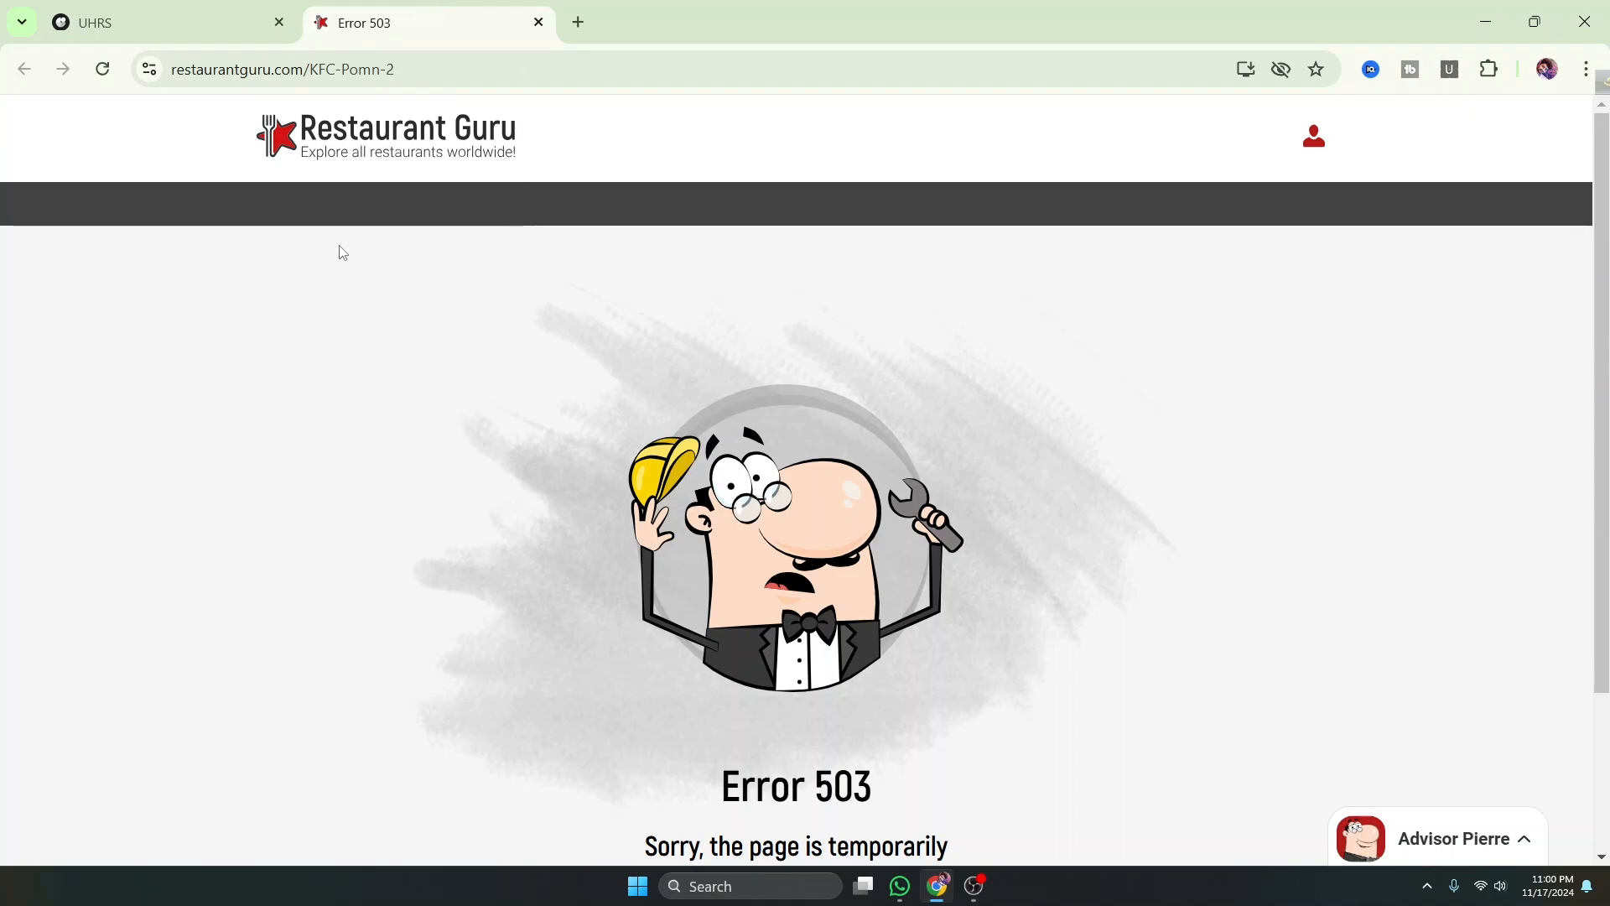
{"action": "scroll", "coordinate": [914, 512], "scroll_direction": "down", "scroll_amount": 2}
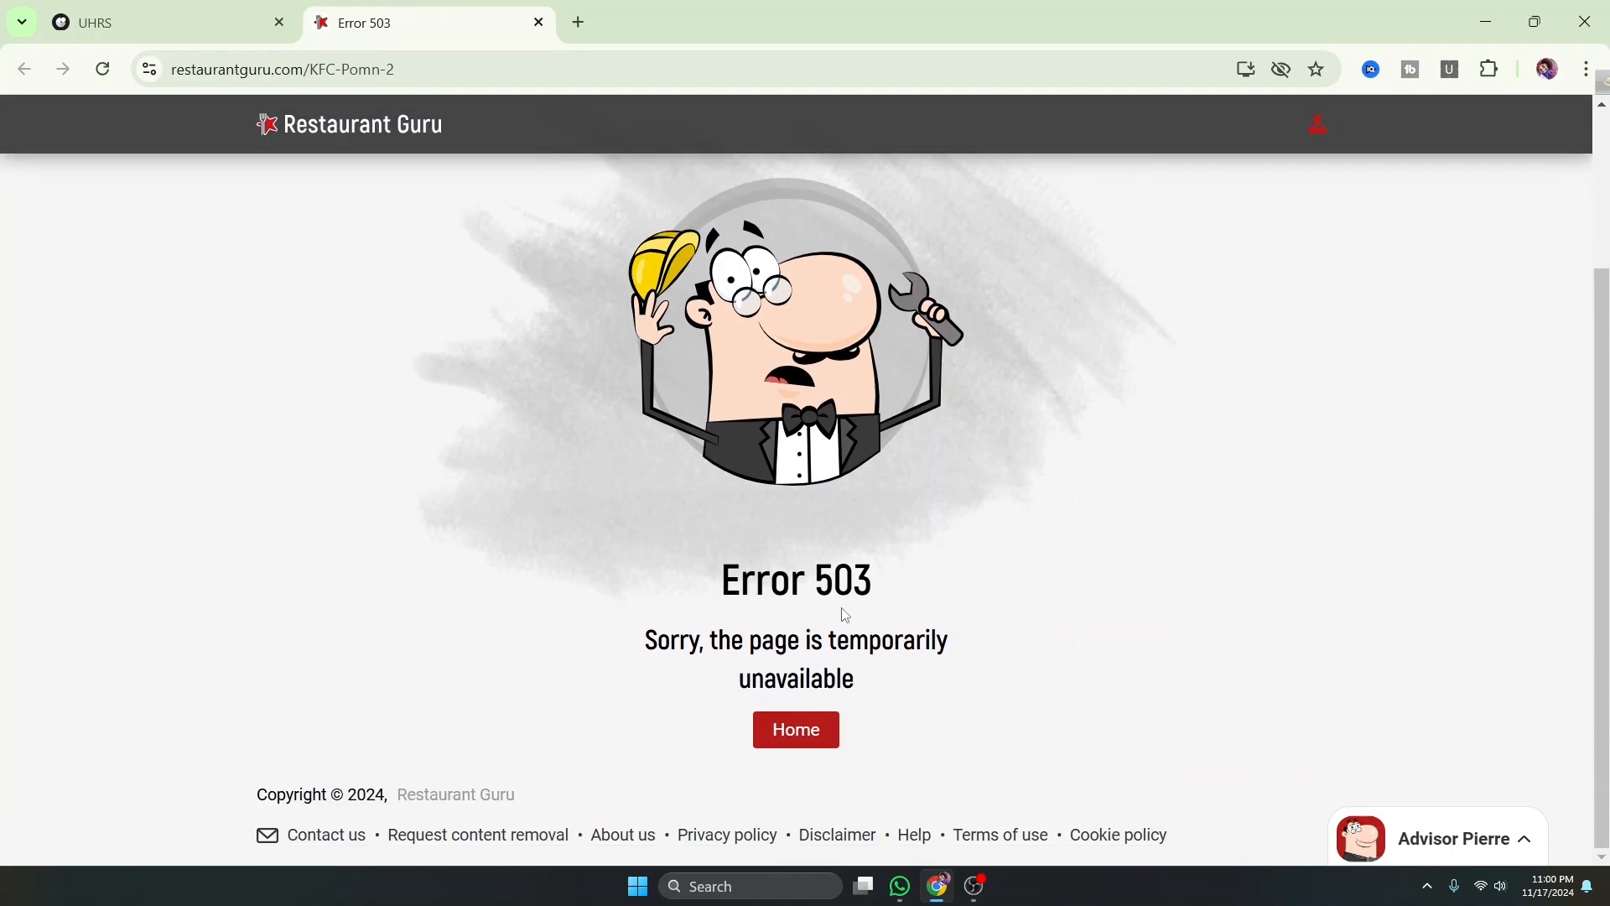
{"action": "scroll", "coordinate": [503, 324], "scroll_direction": "up", "scroll_amount": 2}
{"action": "key", "text": "ctrl+Tab"}
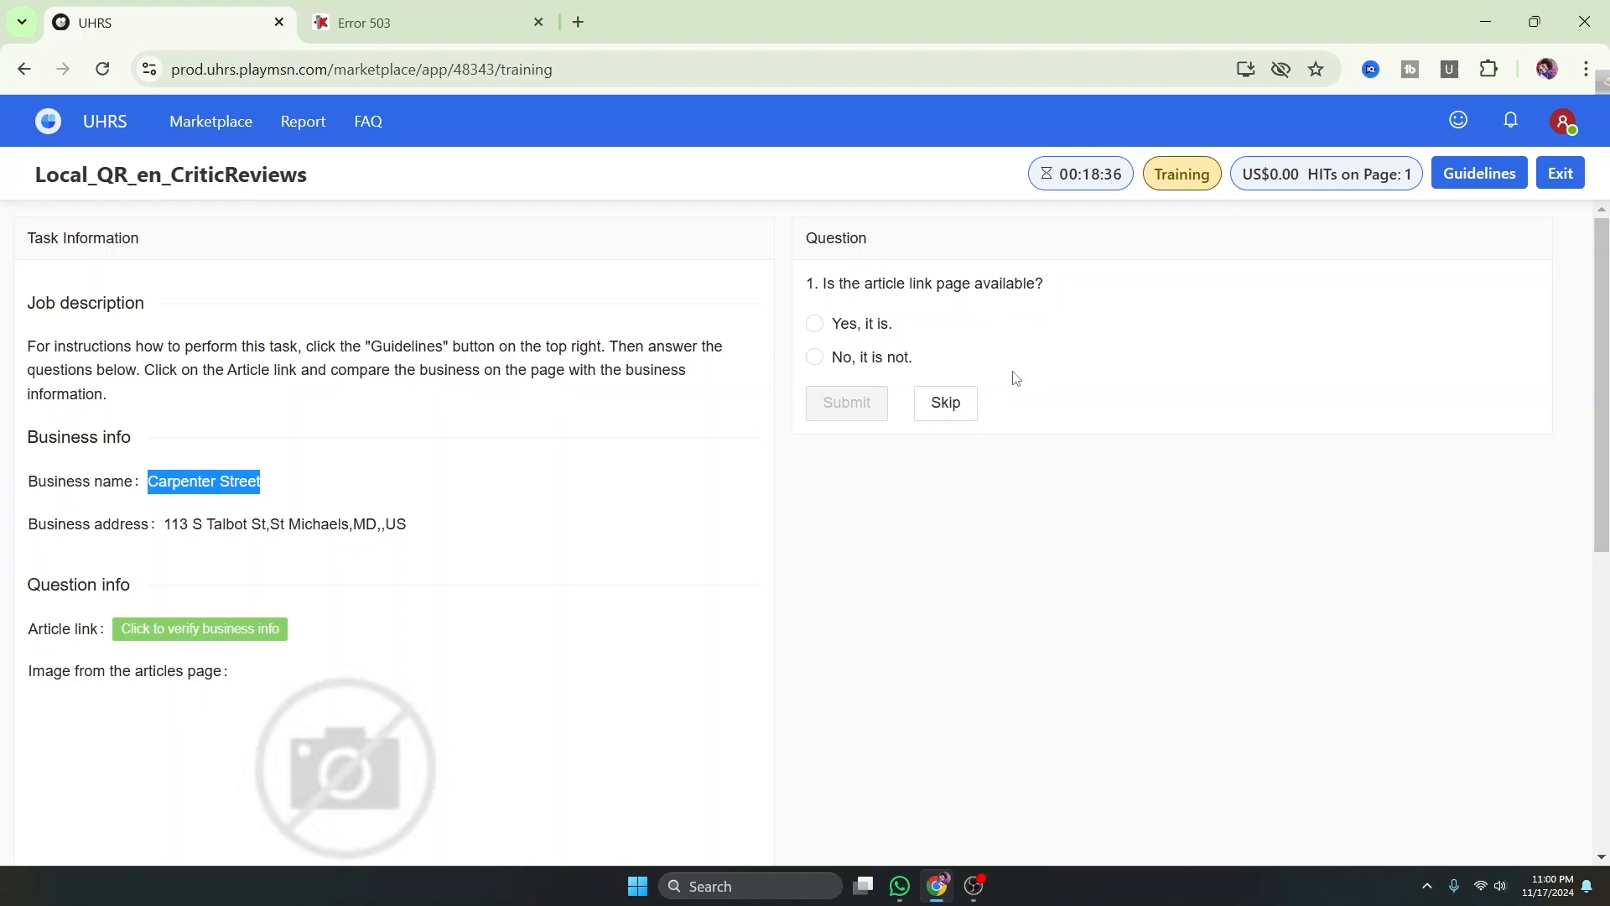
{"action": "left_click", "coordinate": [816, 357]}
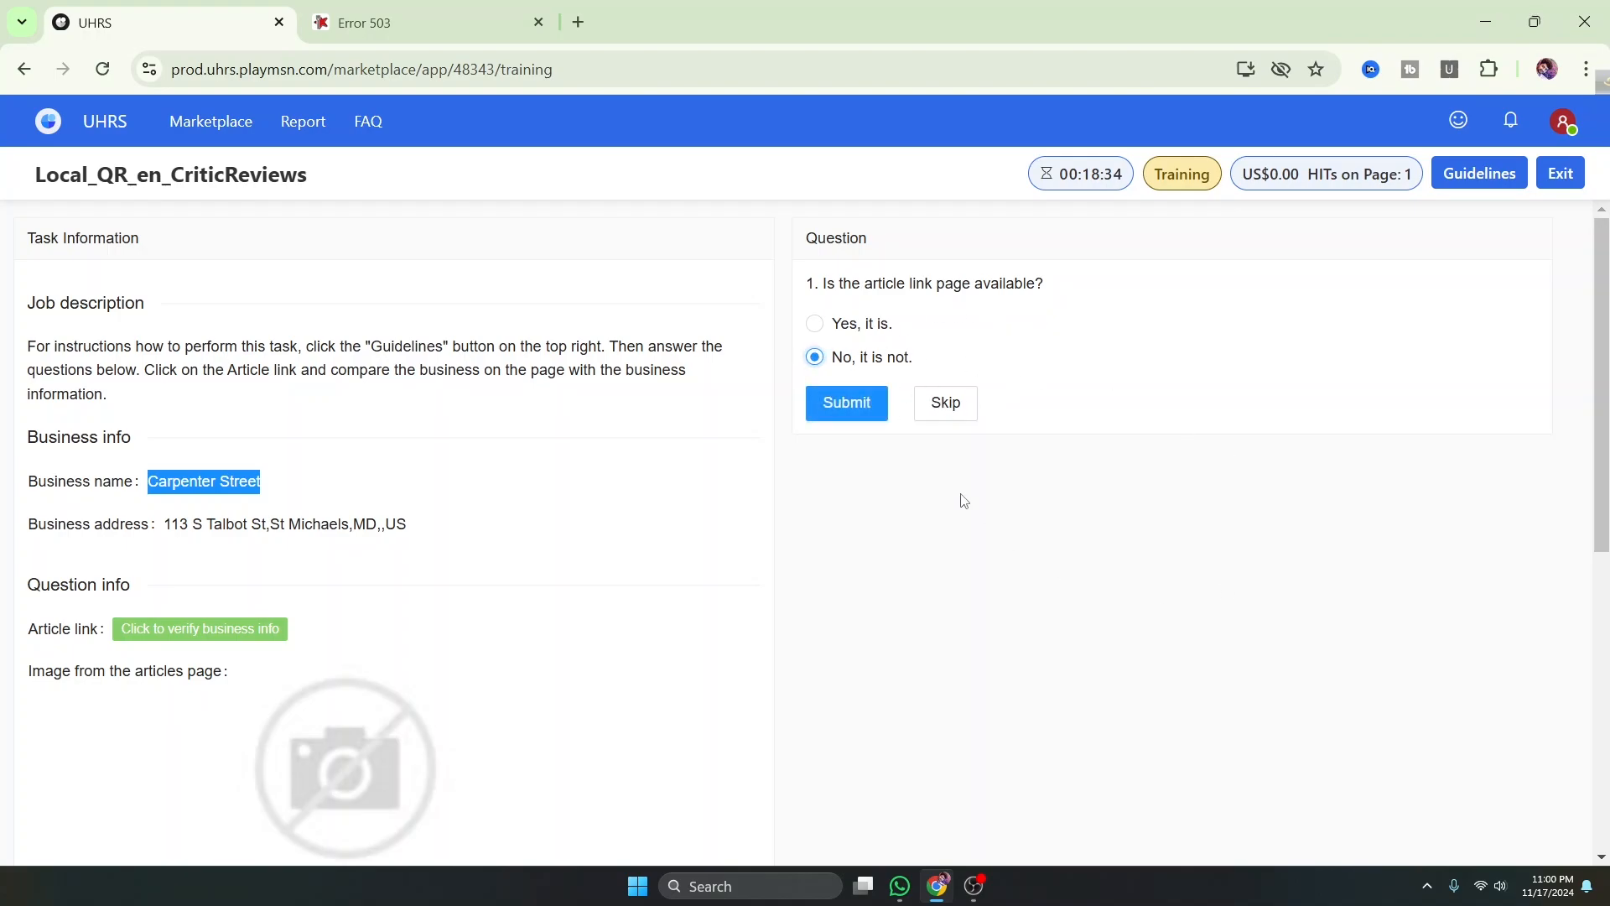
Recheck the article page, submit the Carpenter Street answer, and continue to the next training task with the article page closed
{"action": "left_click", "coordinate": [384, 25]}
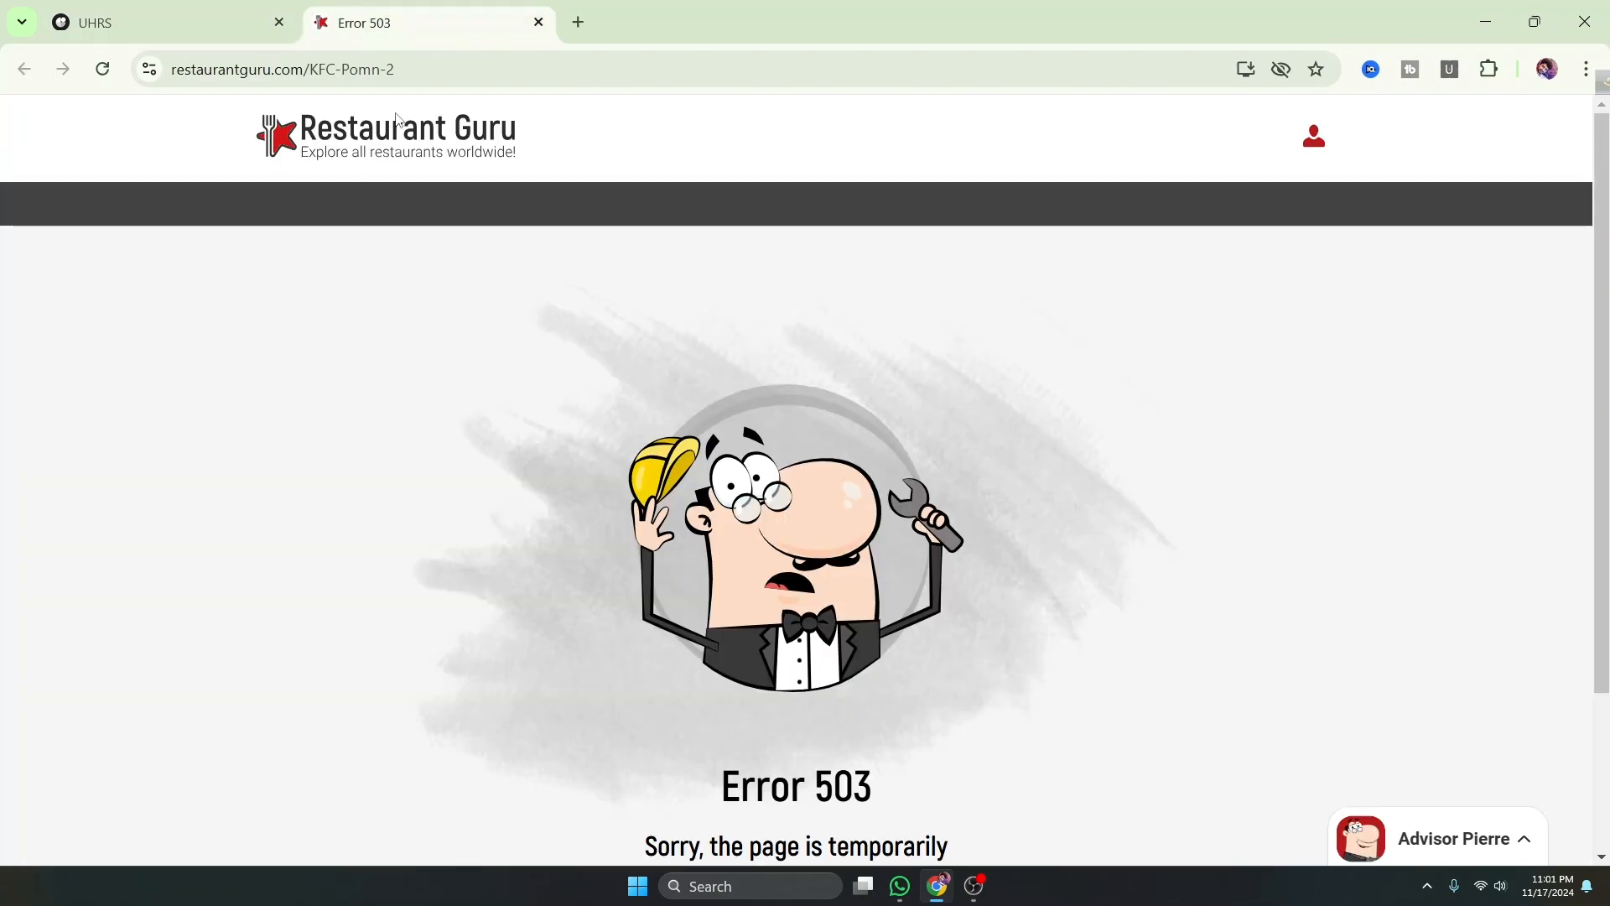
{"action": "left_click", "coordinate": [168, 16]}
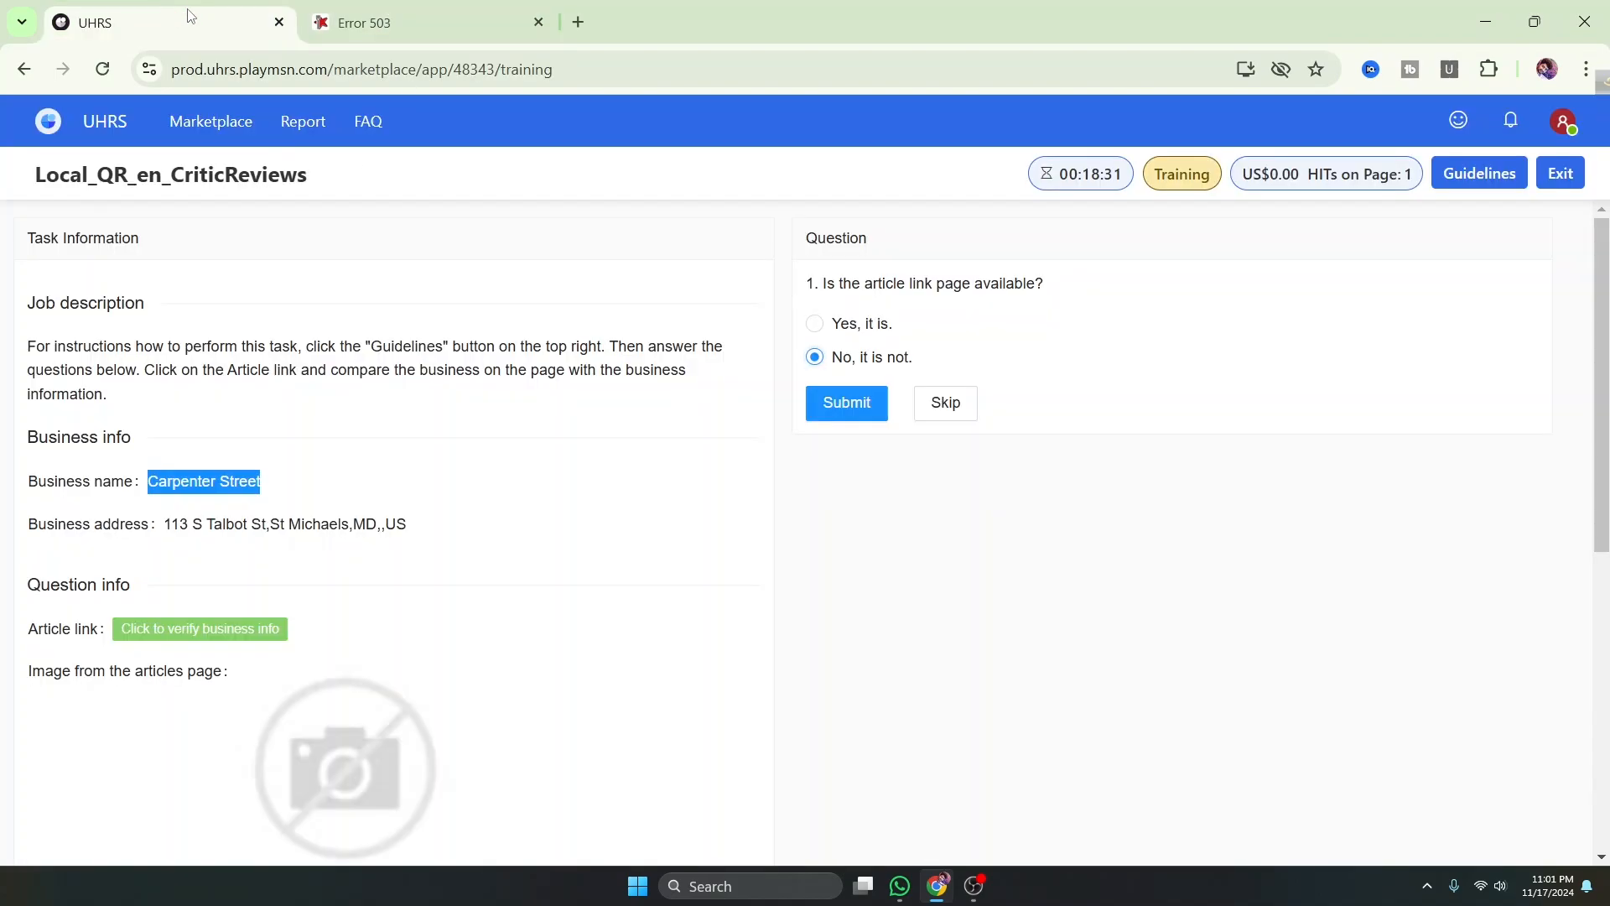
{"action": "left_click", "coordinate": [843, 404]}
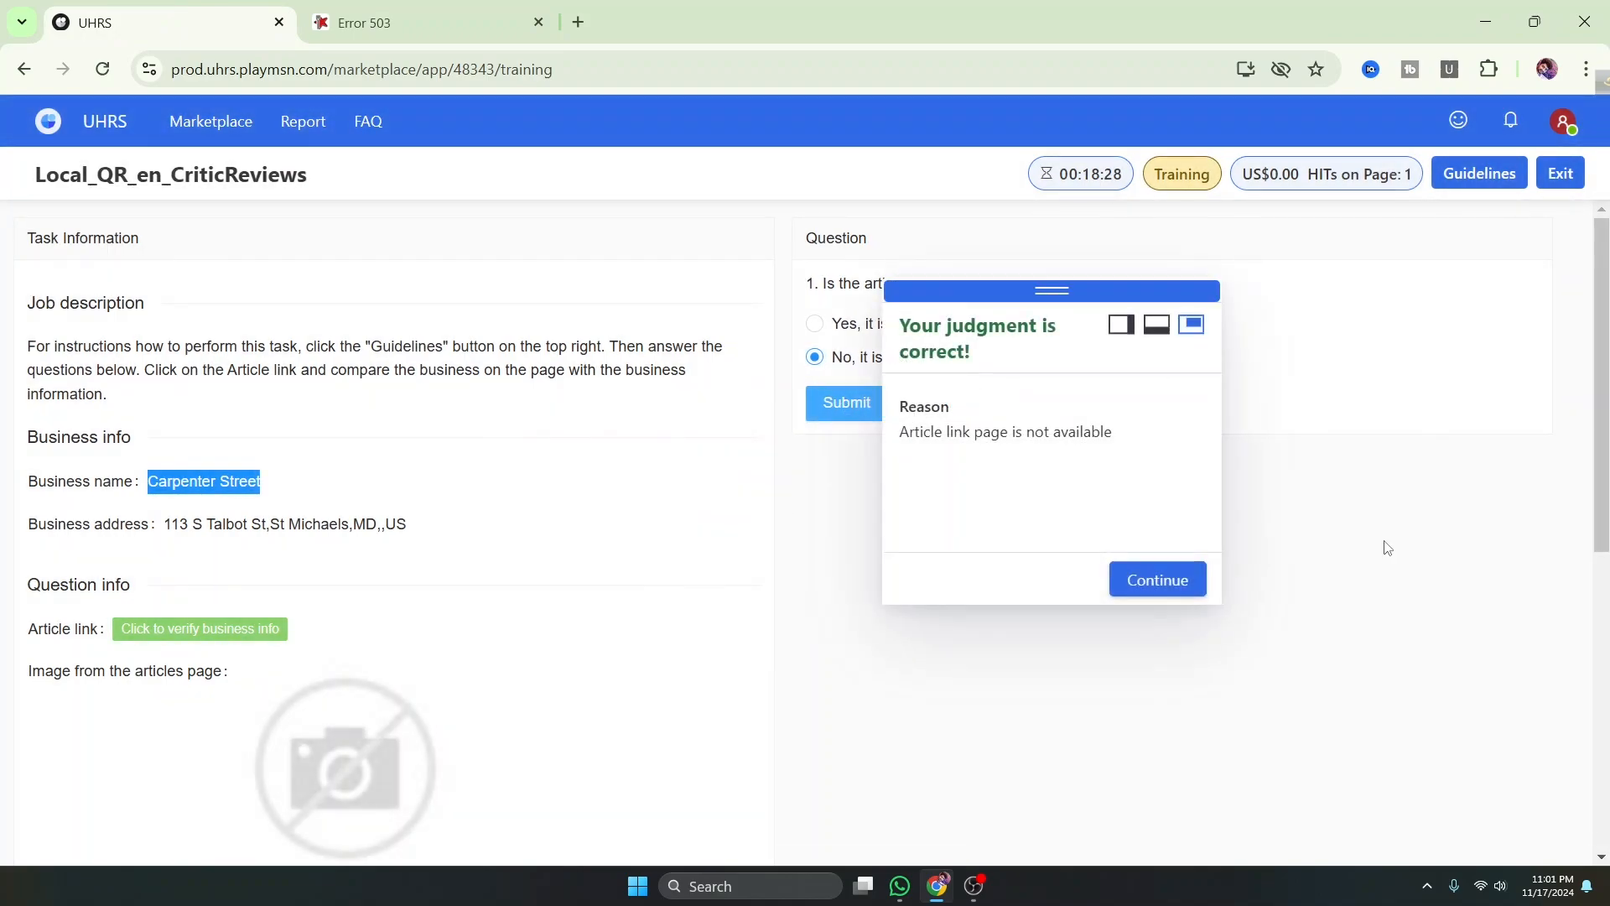
{"action": "left_click", "coordinate": [1146, 579]}
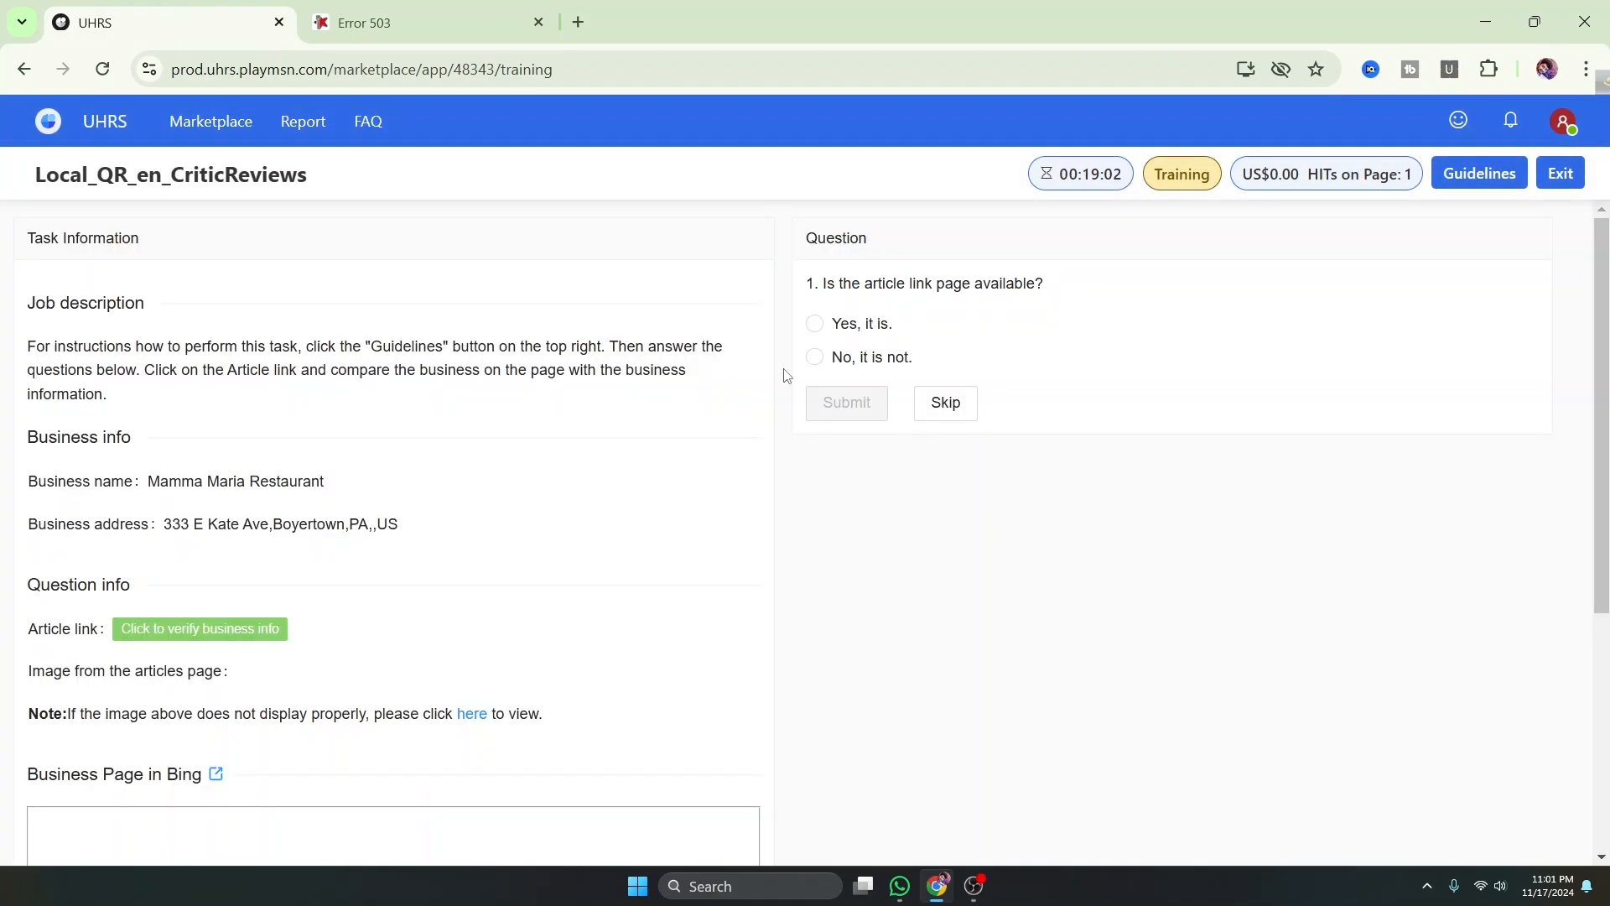
{"action": "left_click", "coordinate": [538, 22]}
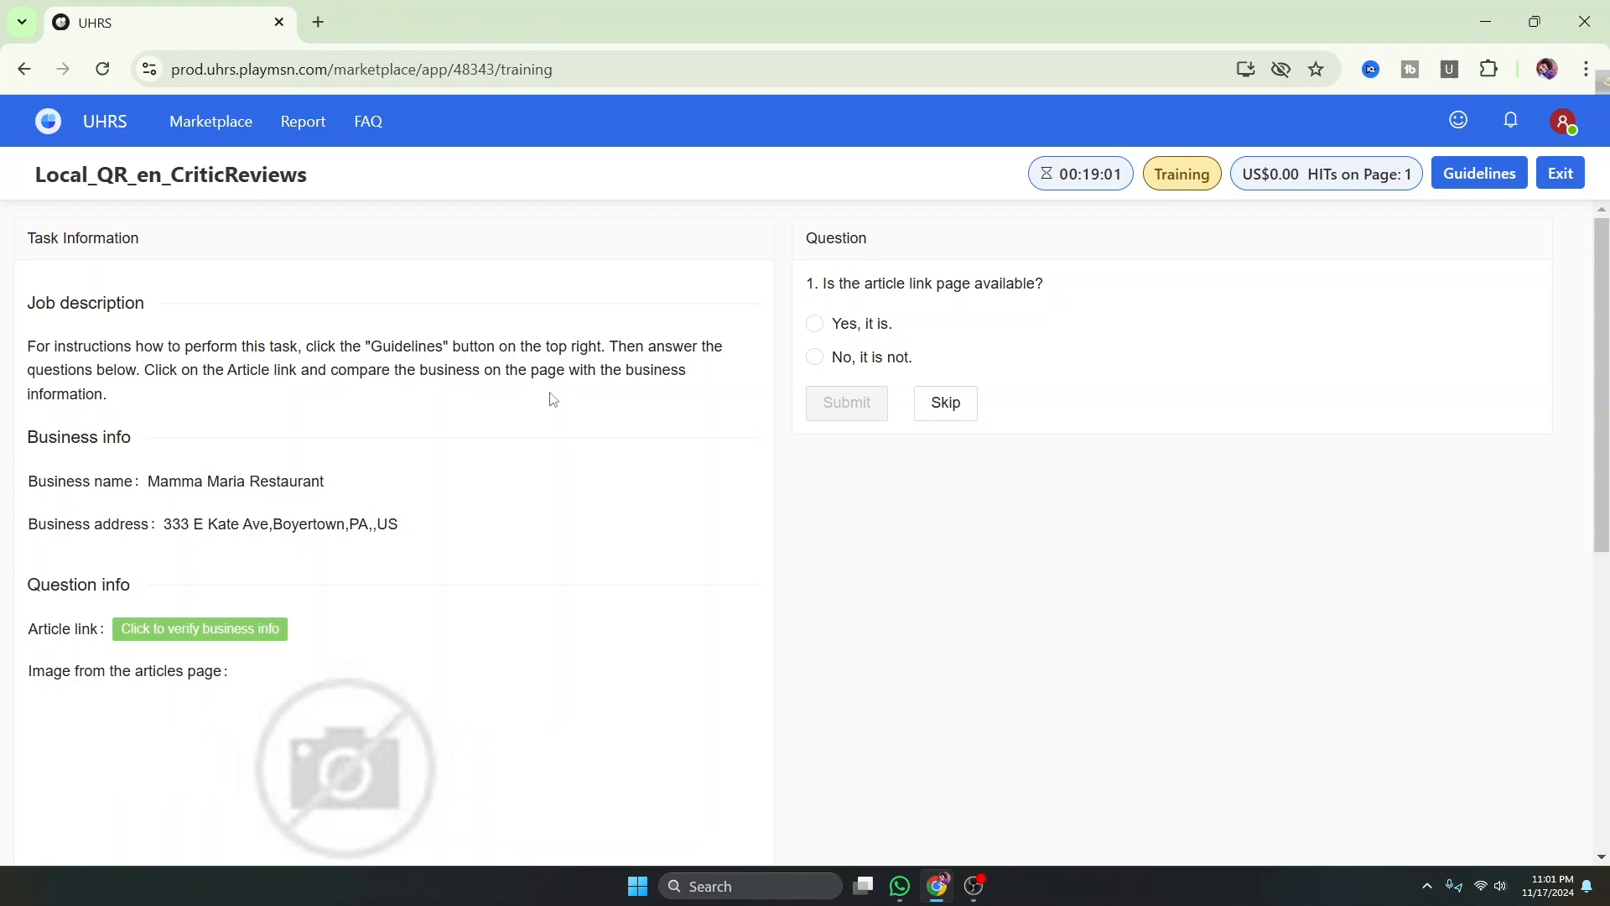
Compare the article page with Mamma Maria Restaurant's name and address, and answer question 1, on page availability, with "Yes, it is."
{"action": "left_click", "coordinate": [198, 635]}
{"action": "left_click", "coordinate": [186, 23]}
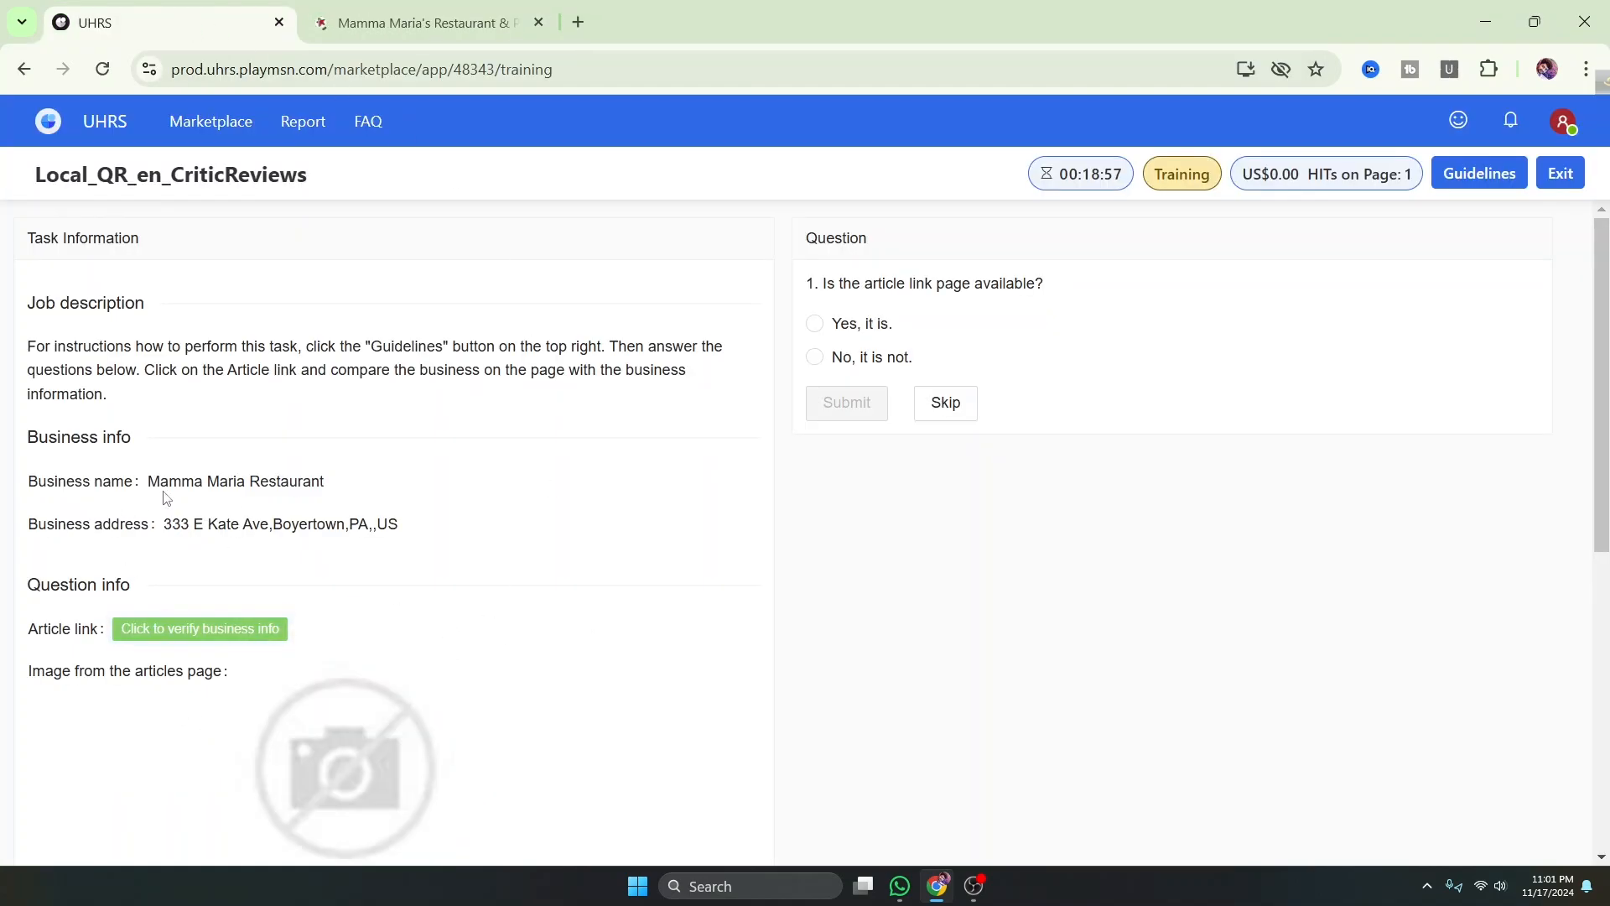
{"action": "left_click_drag", "start_coordinate": [147, 481], "coordinate": [325, 482]}
{"action": "left_click", "coordinate": [419, 22]}
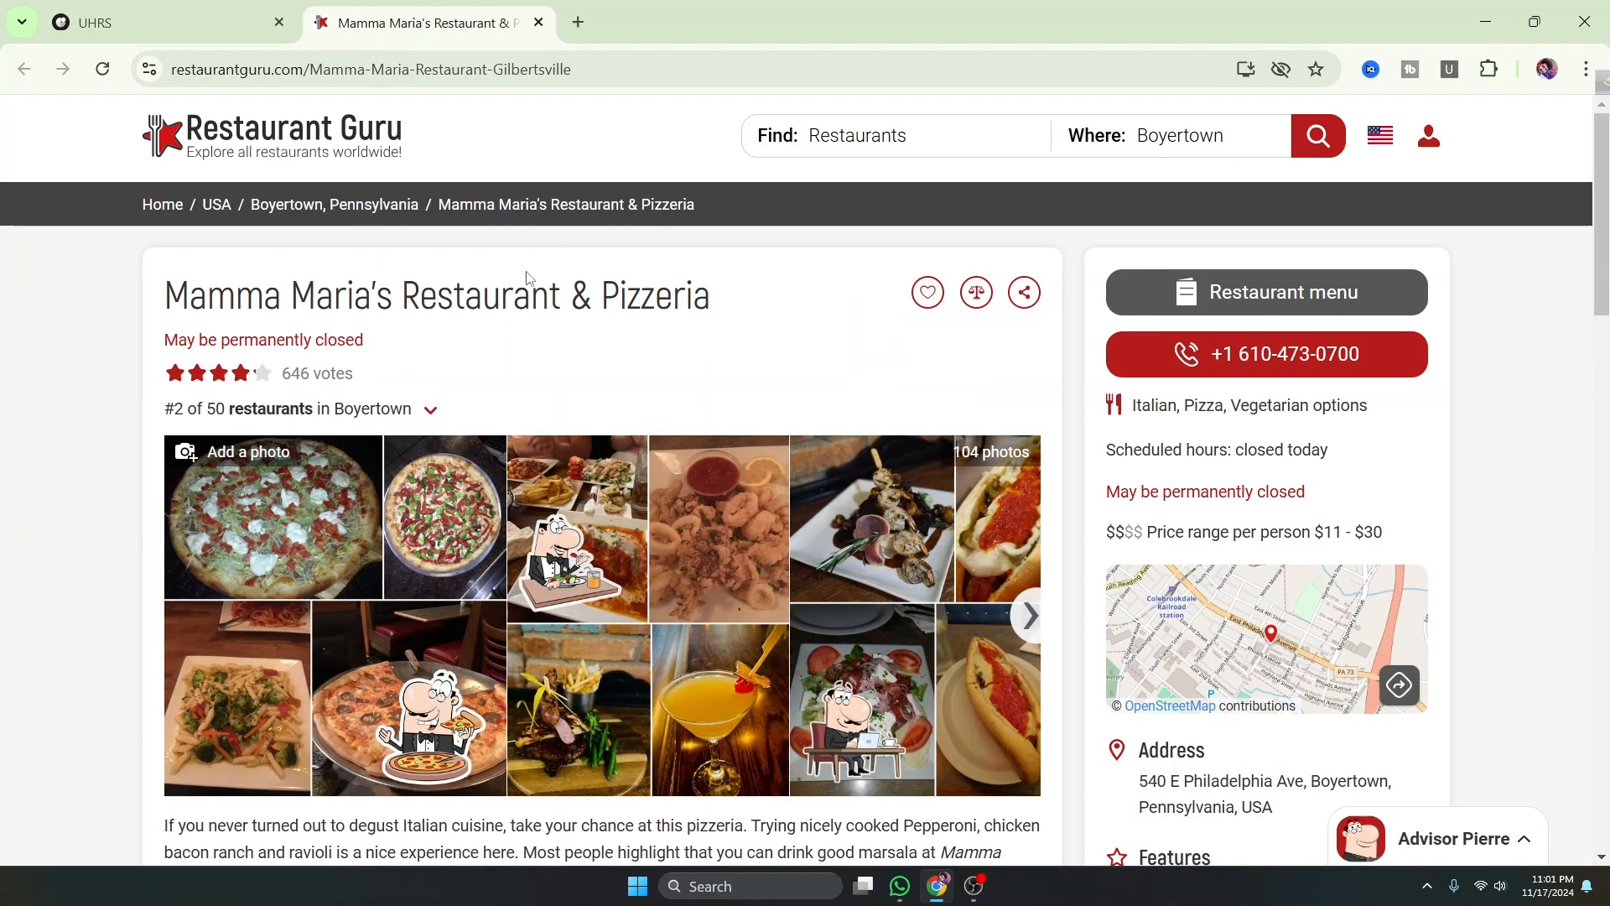
{"action": "left_click_drag", "start_coordinate": [188, 310], "coordinate": [676, 311]}
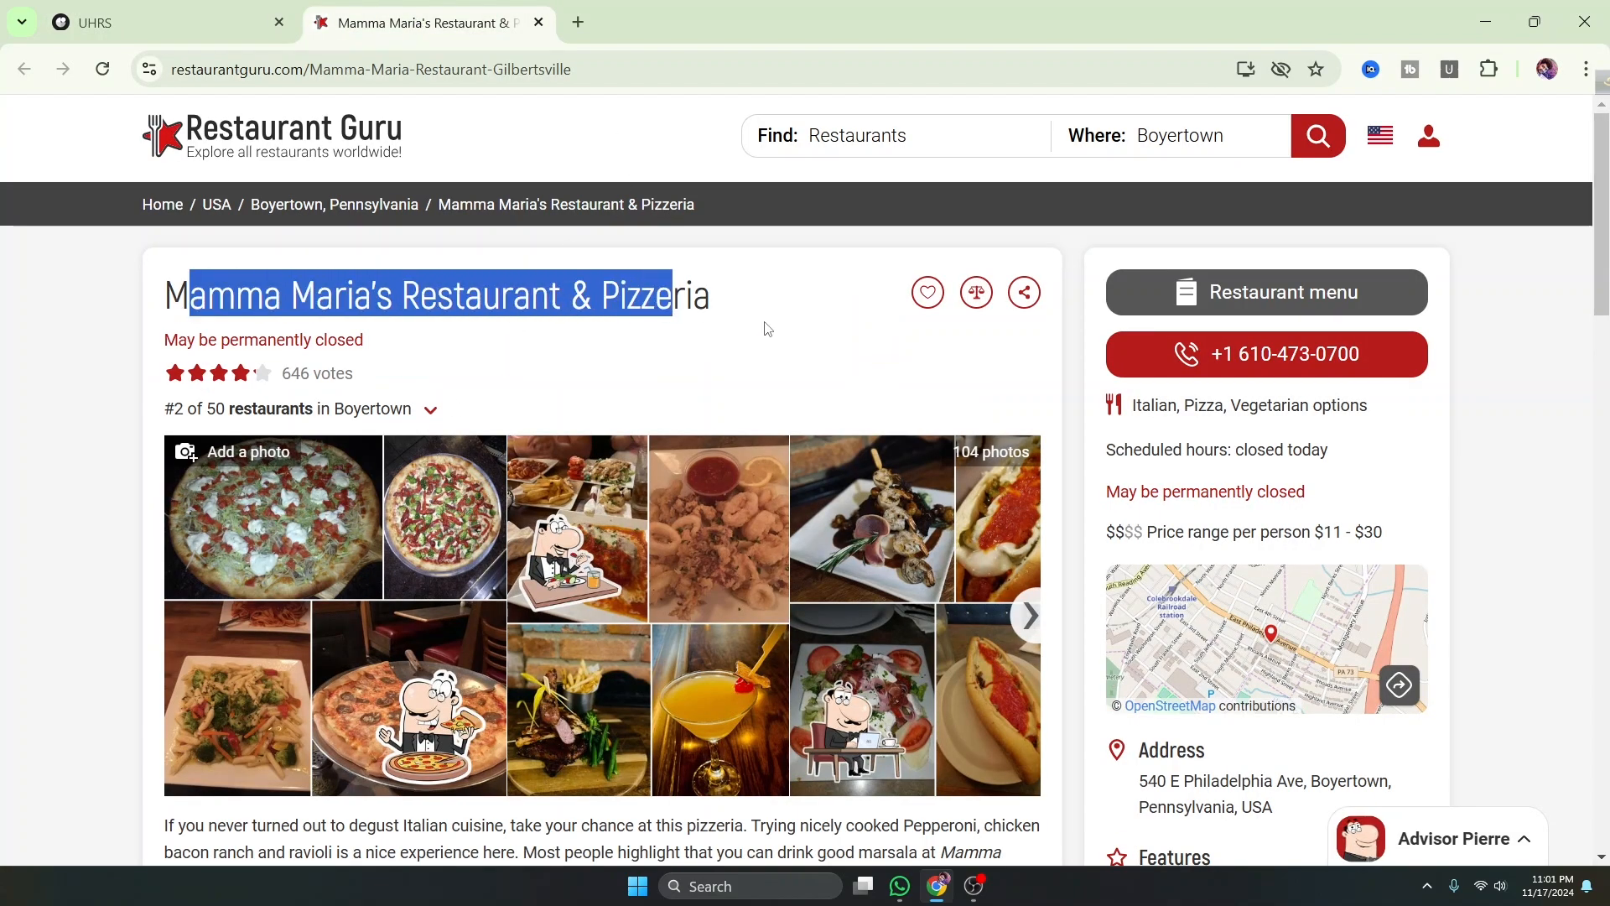
{"action": "left_click", "coordinate": [767, 329]}
{"action": "scroll", "coordinate": [1449, 713], "scroll_direction": "down", "scroll_amount": 1}
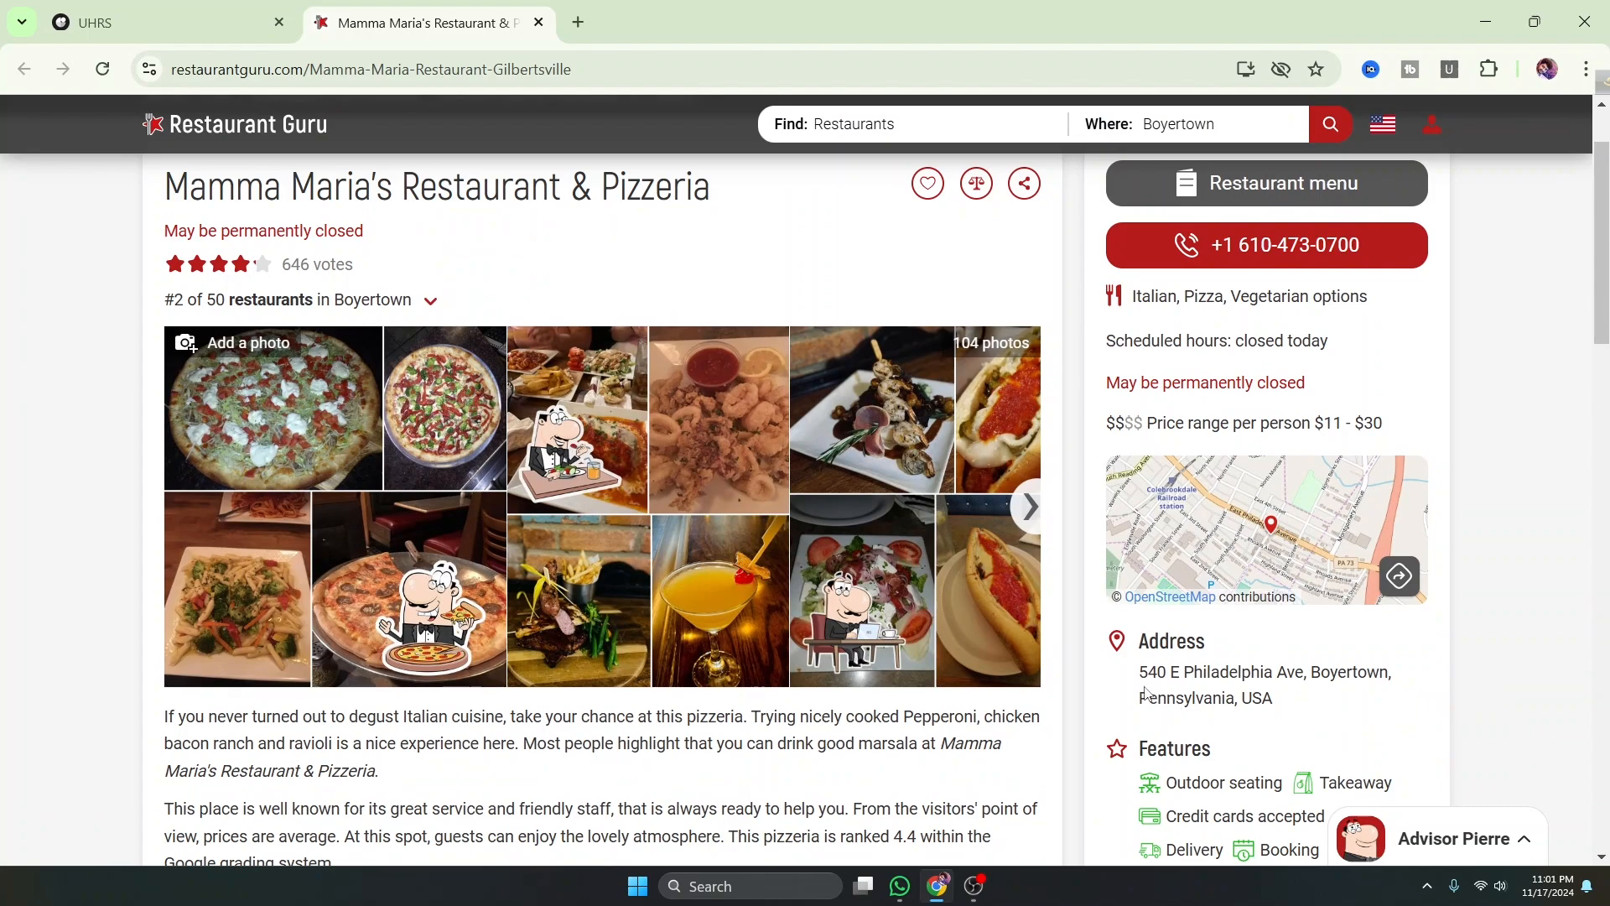
{"action": "left_click", "coordinate": [161, 22]}
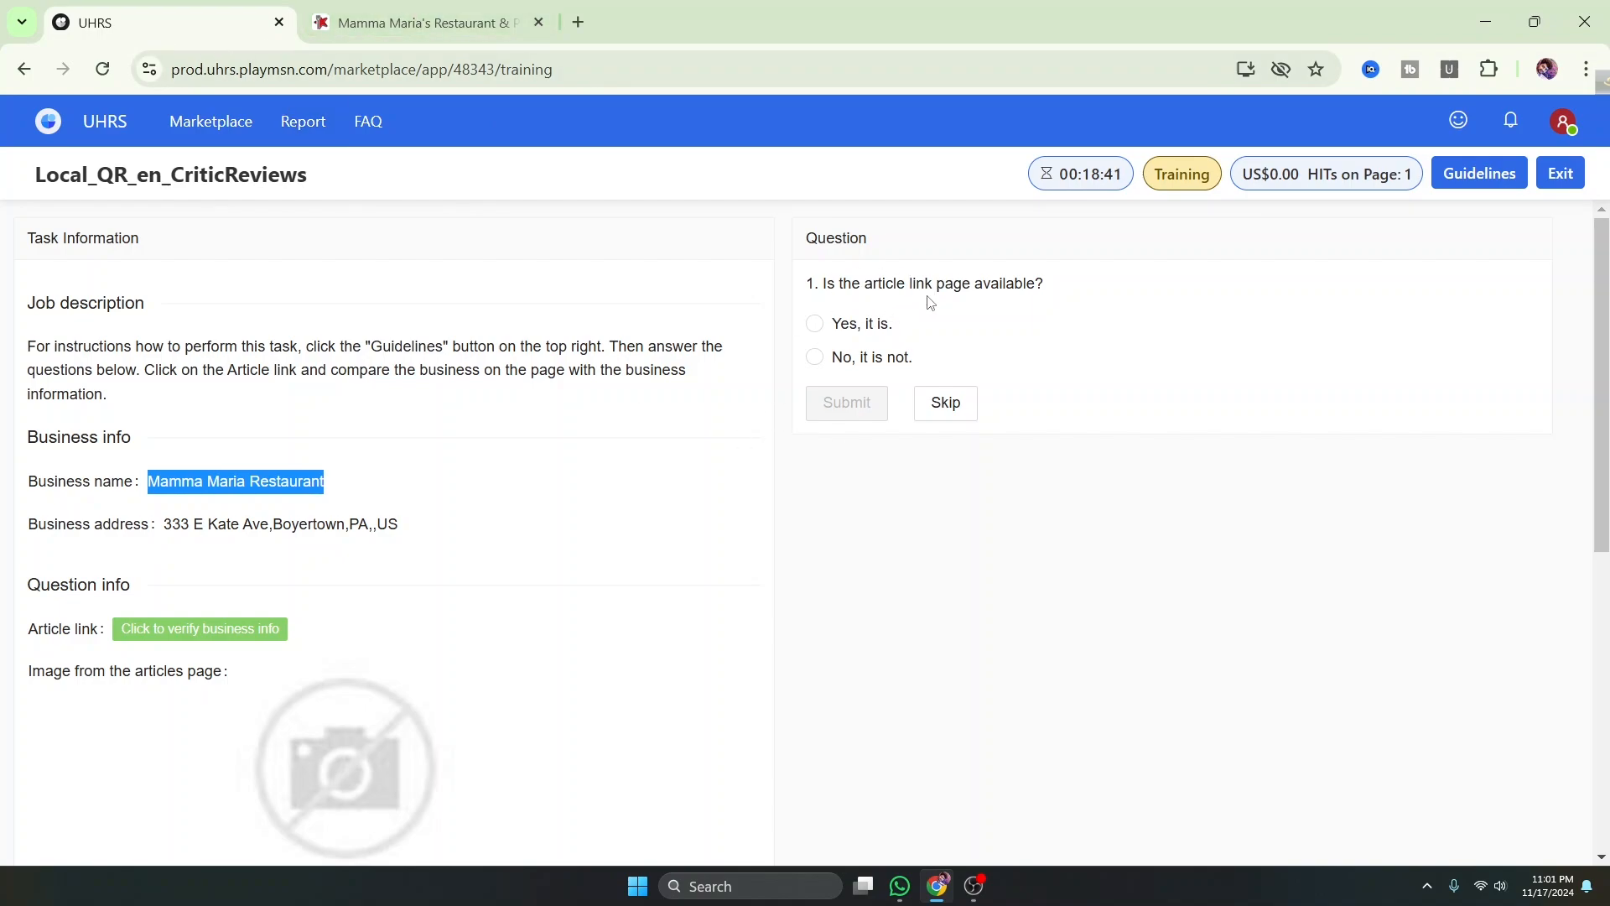
{"action": "left_click", "coordinate": [815, 324]}
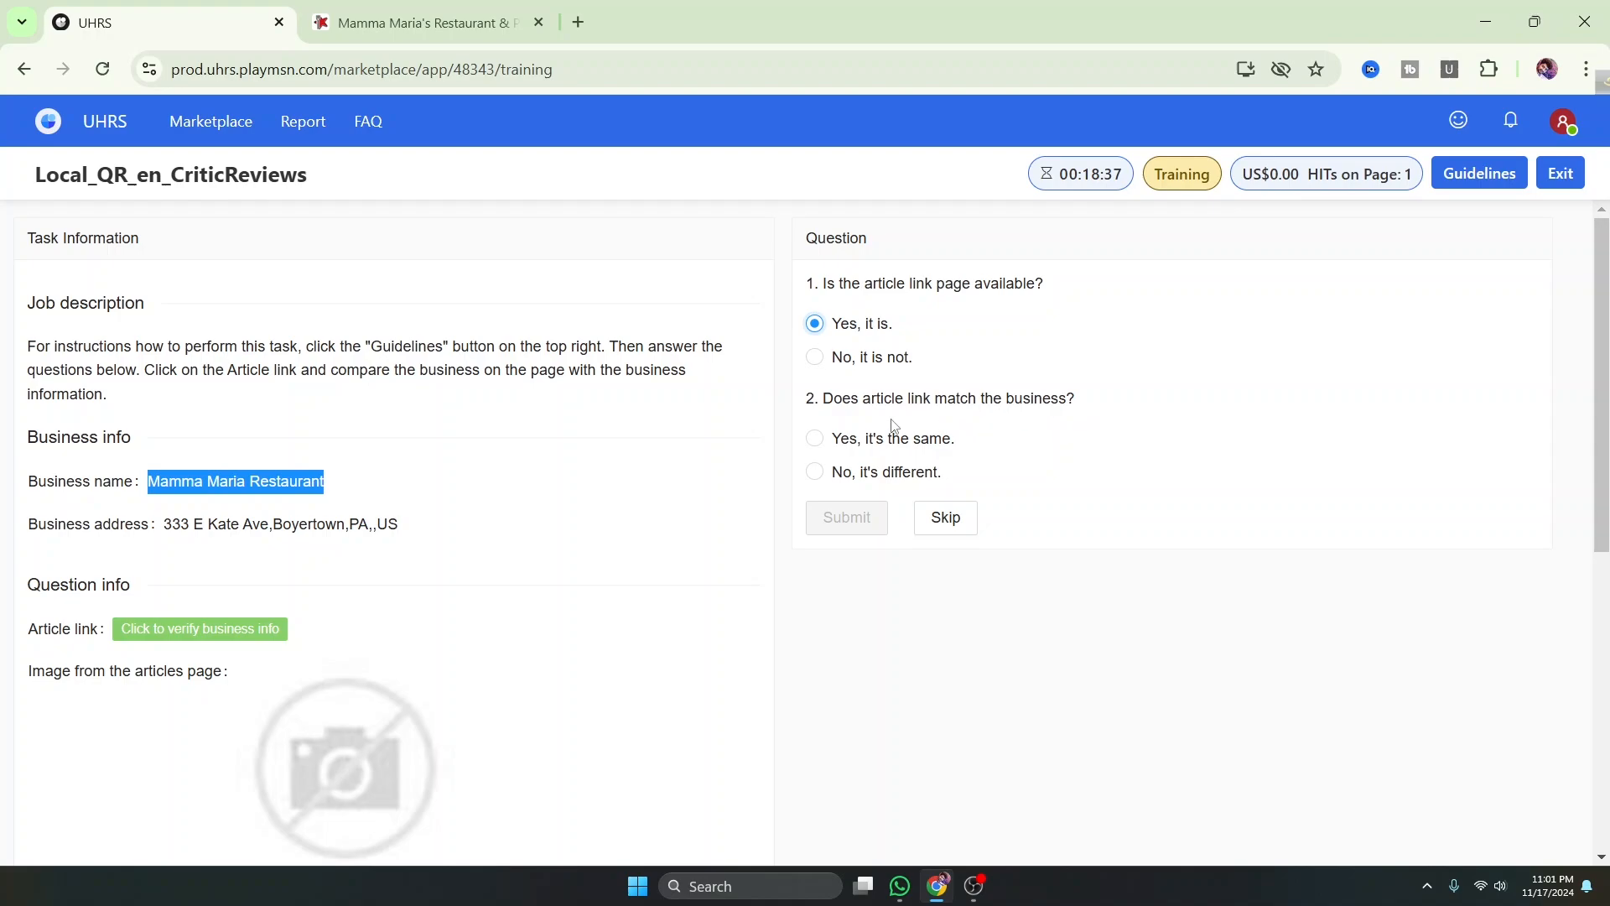
Recheck the Mamma Maria's article page and answer question 2, on whether it matches the business, with "No, it's different."
{"action": "left_click", "coordinate": [423, 23]}
{"action": "left_click", "coordinate": [834, 560]}
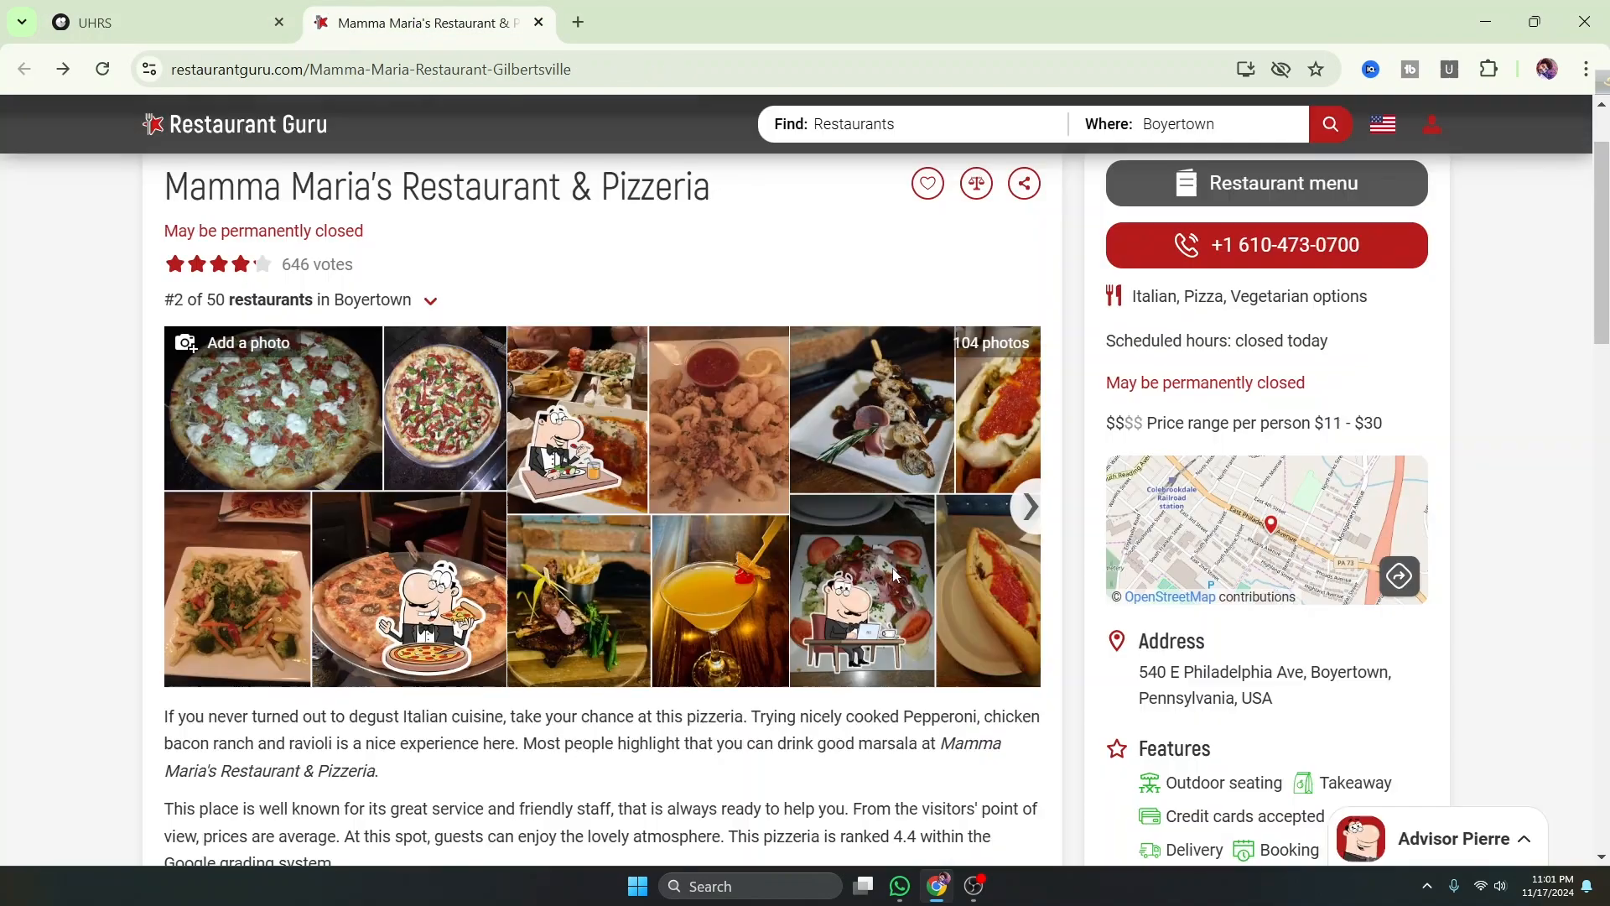
{"action": "left_click", "coordinate": [197, 11]}
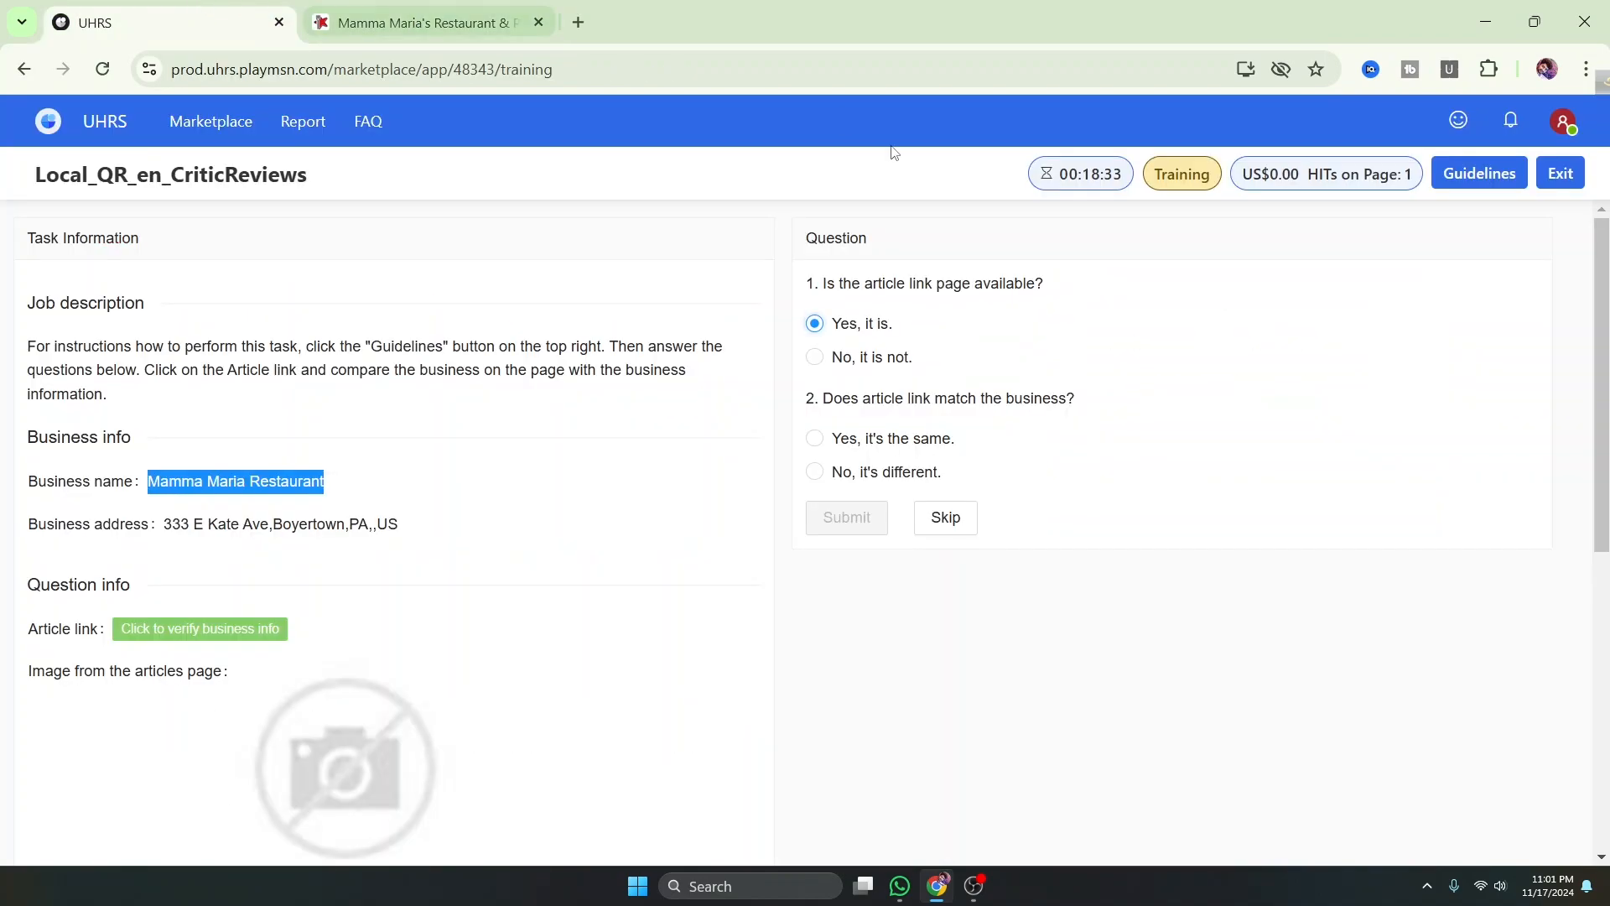
{"action": "left_click", "coordinate": [814, 475]}
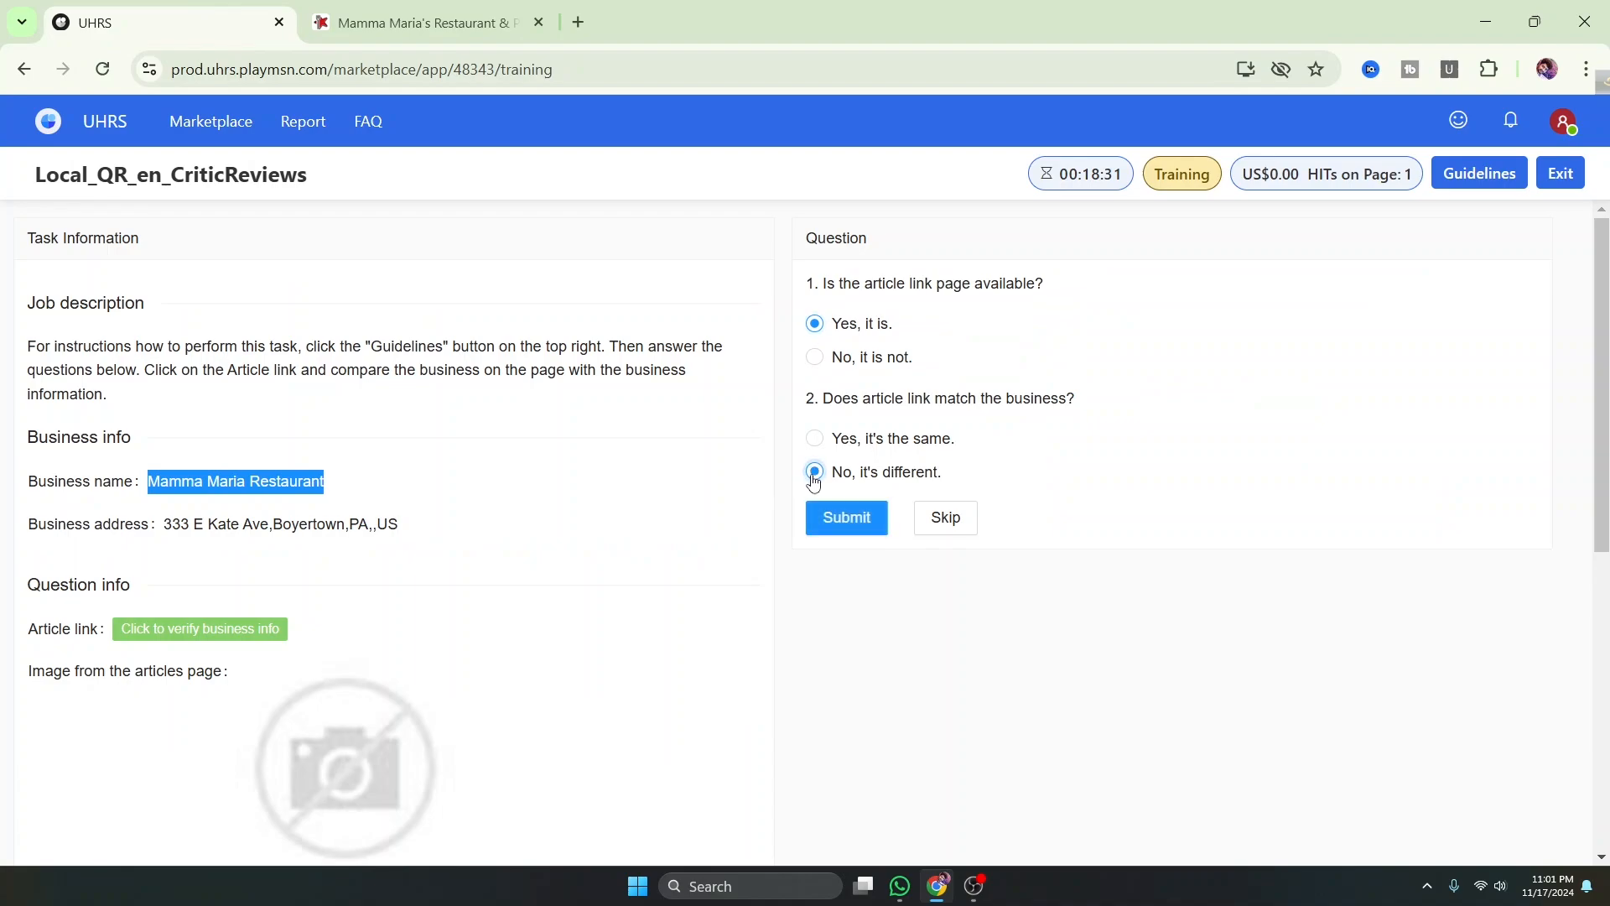
Submit the Mamma Maria Restaurant answers, continue to the next training task and close the restaurant's article page
{"action": "left_click", "coordinate": [854, 518]}
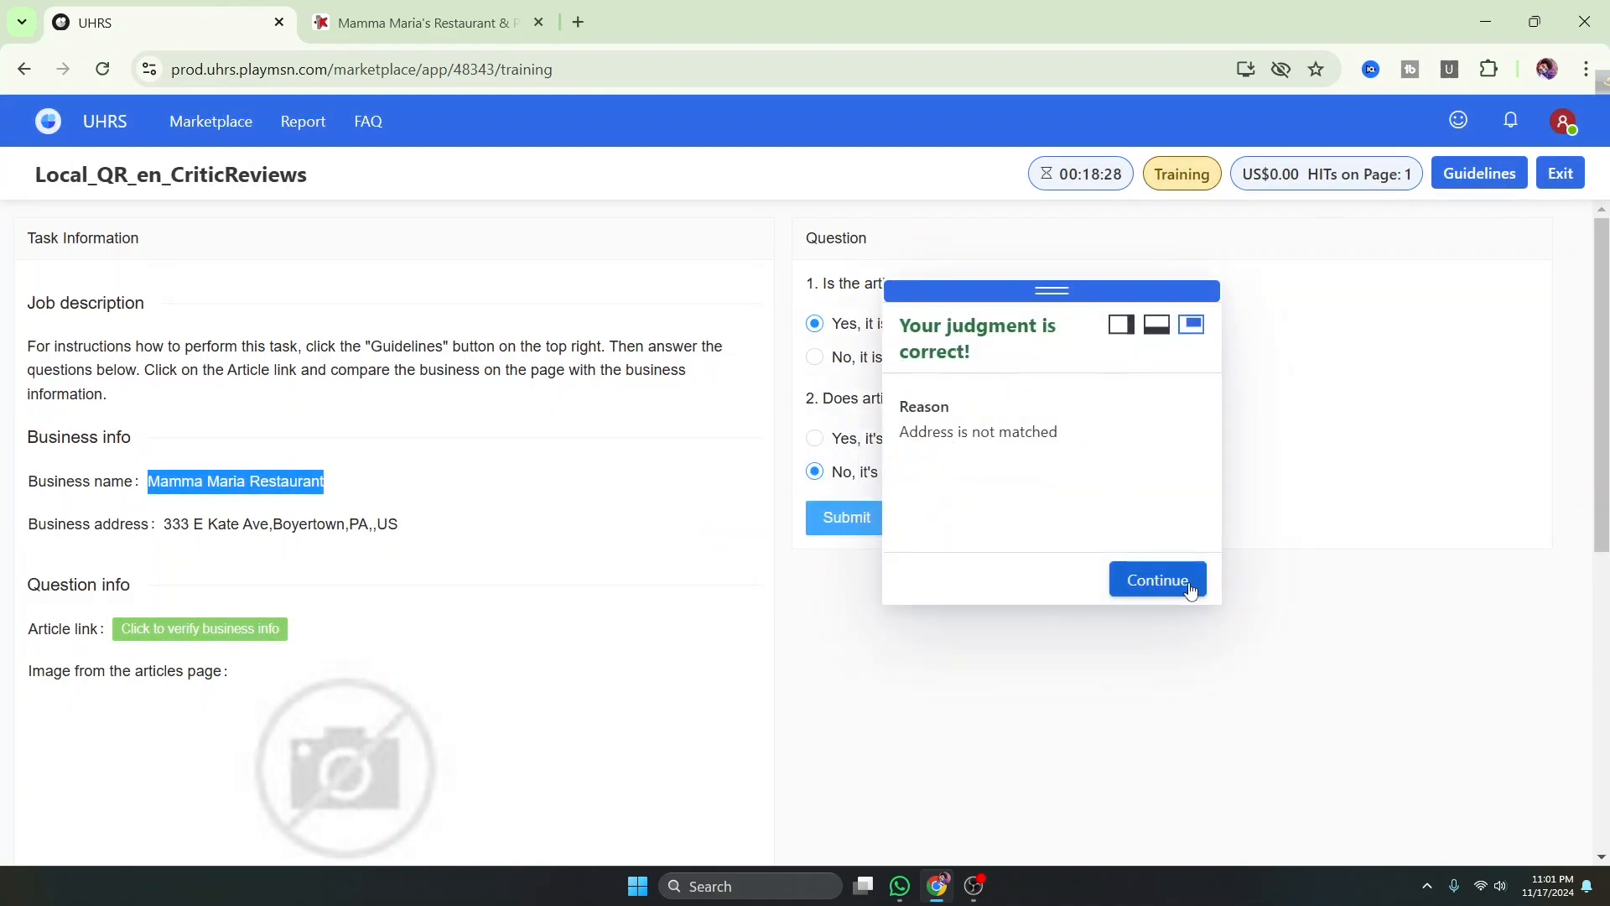
{"action": "left_click", "coordinate": [1158, 580]}
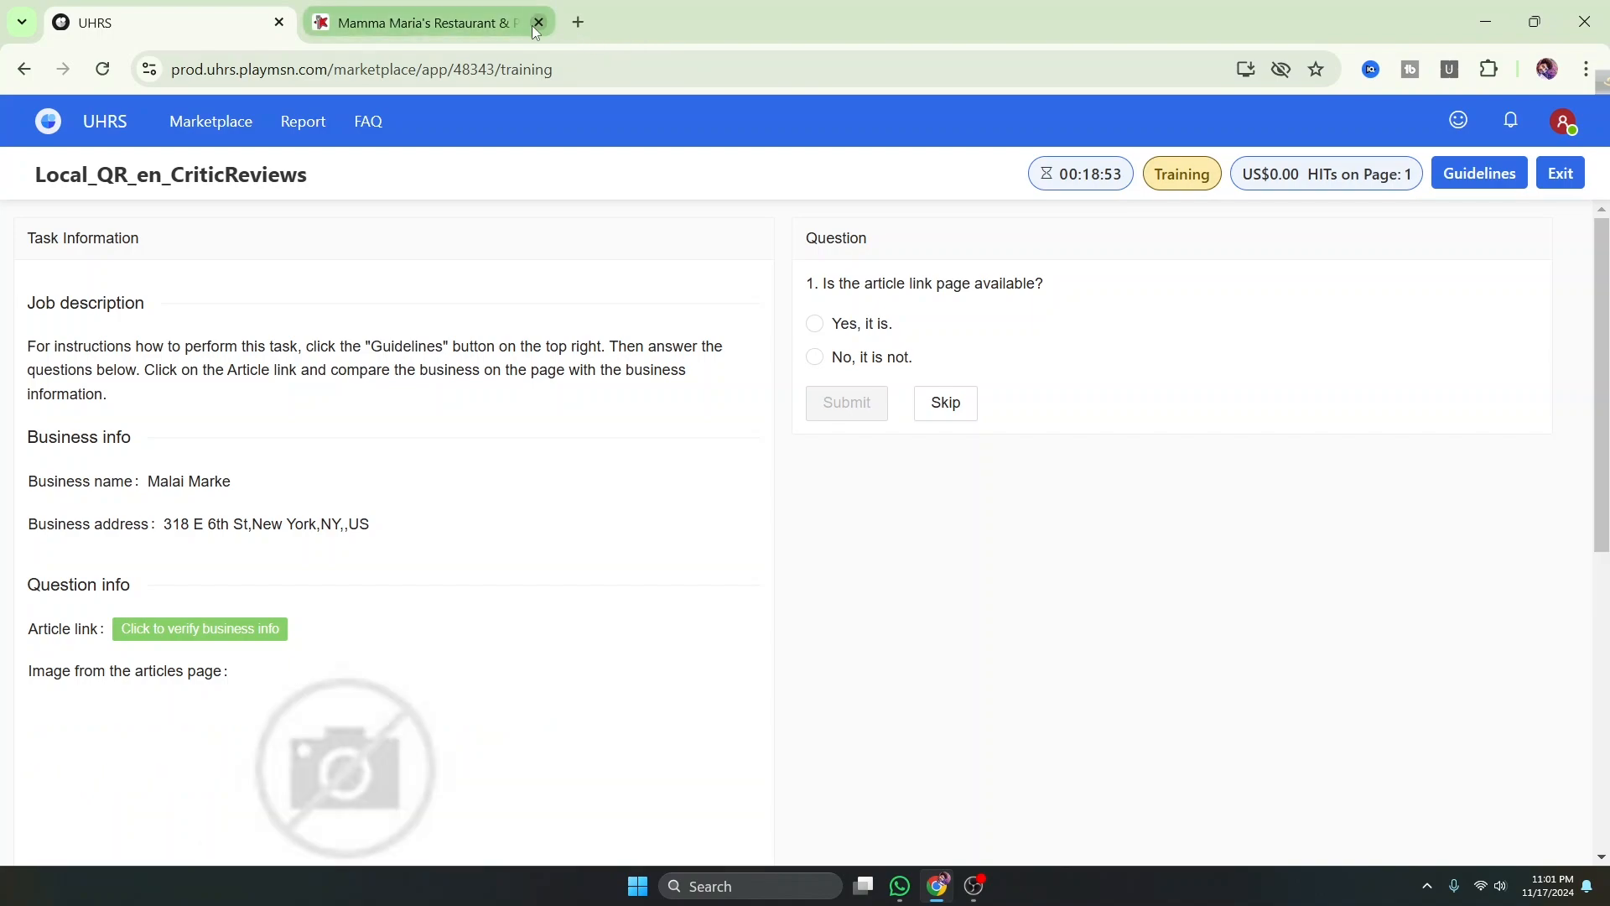
{"action": "left_click", "coordinate": [537, 24]}
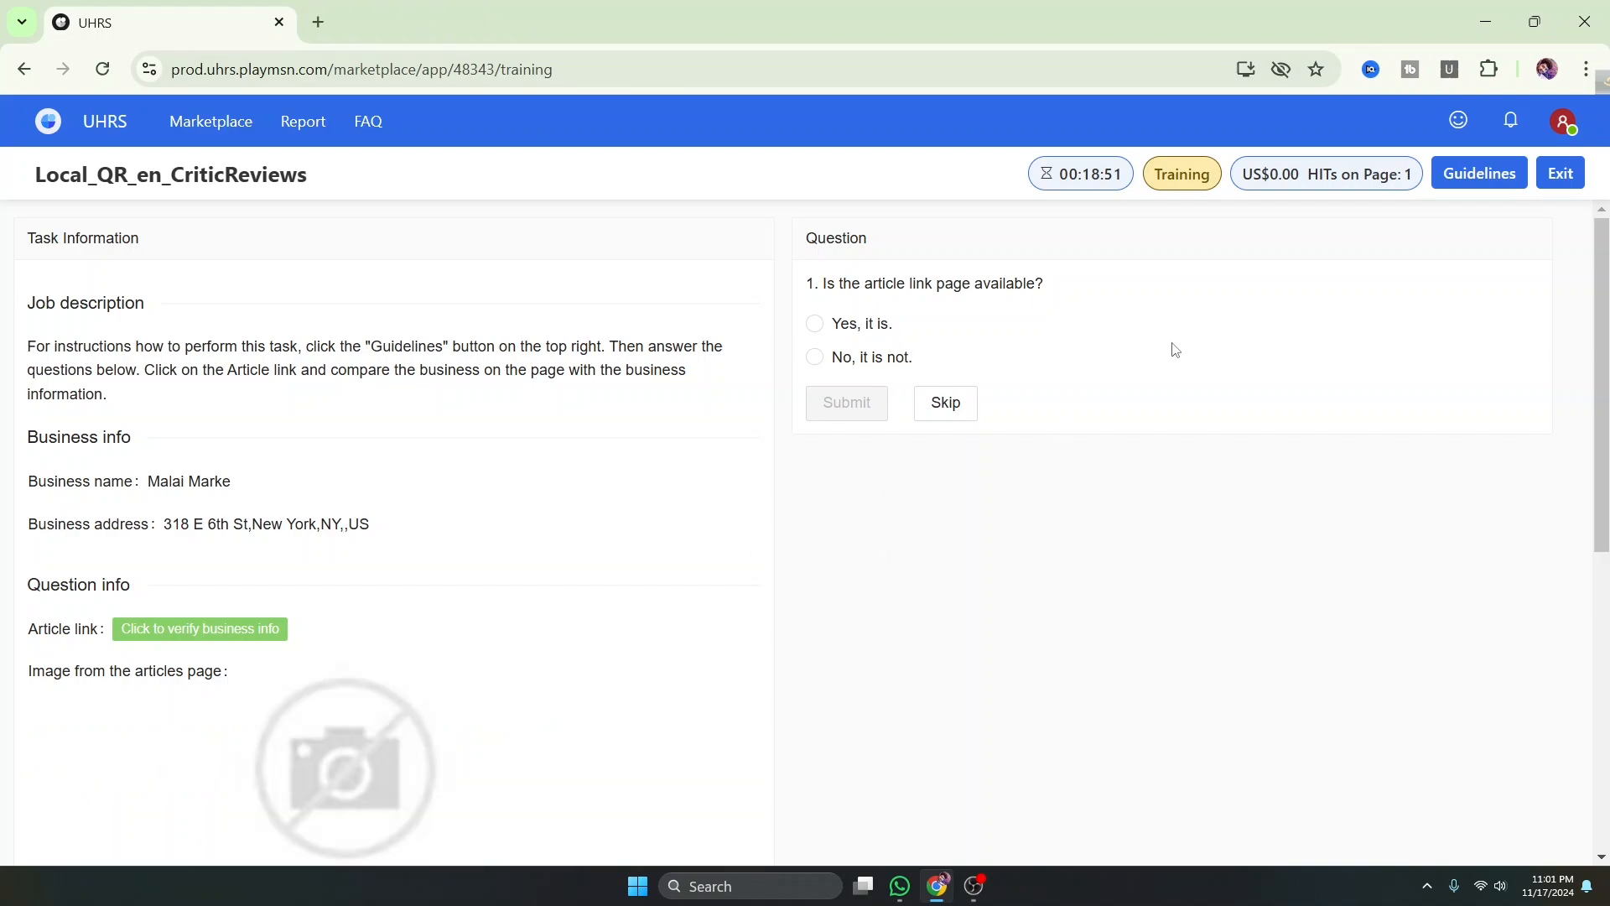
Open the Malai Marke article page and compare its restaurant name and address with the task's business information
{"action": "scroll", "coordinate": [256, 587], "scroll_direction": "down", "scroll_amount": 2}
{"action": "scroll", "coordinate": [252, 643], "scroll_direction": "up", "scroll_amount": 2}
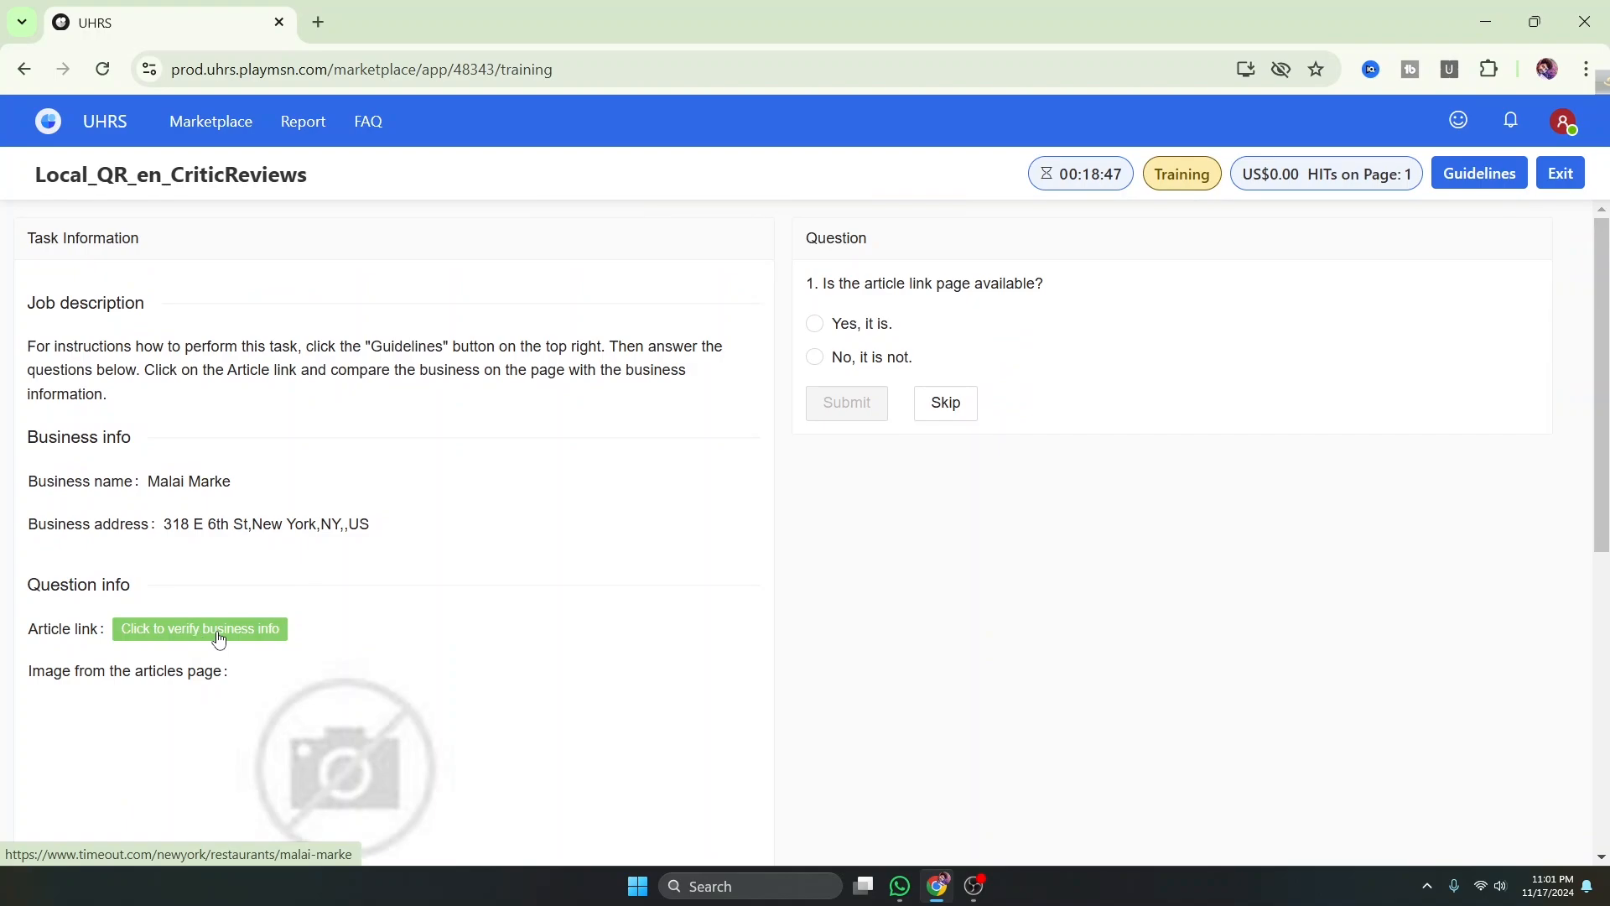
{"action": "left_click", "coordinate": [260, 637]}
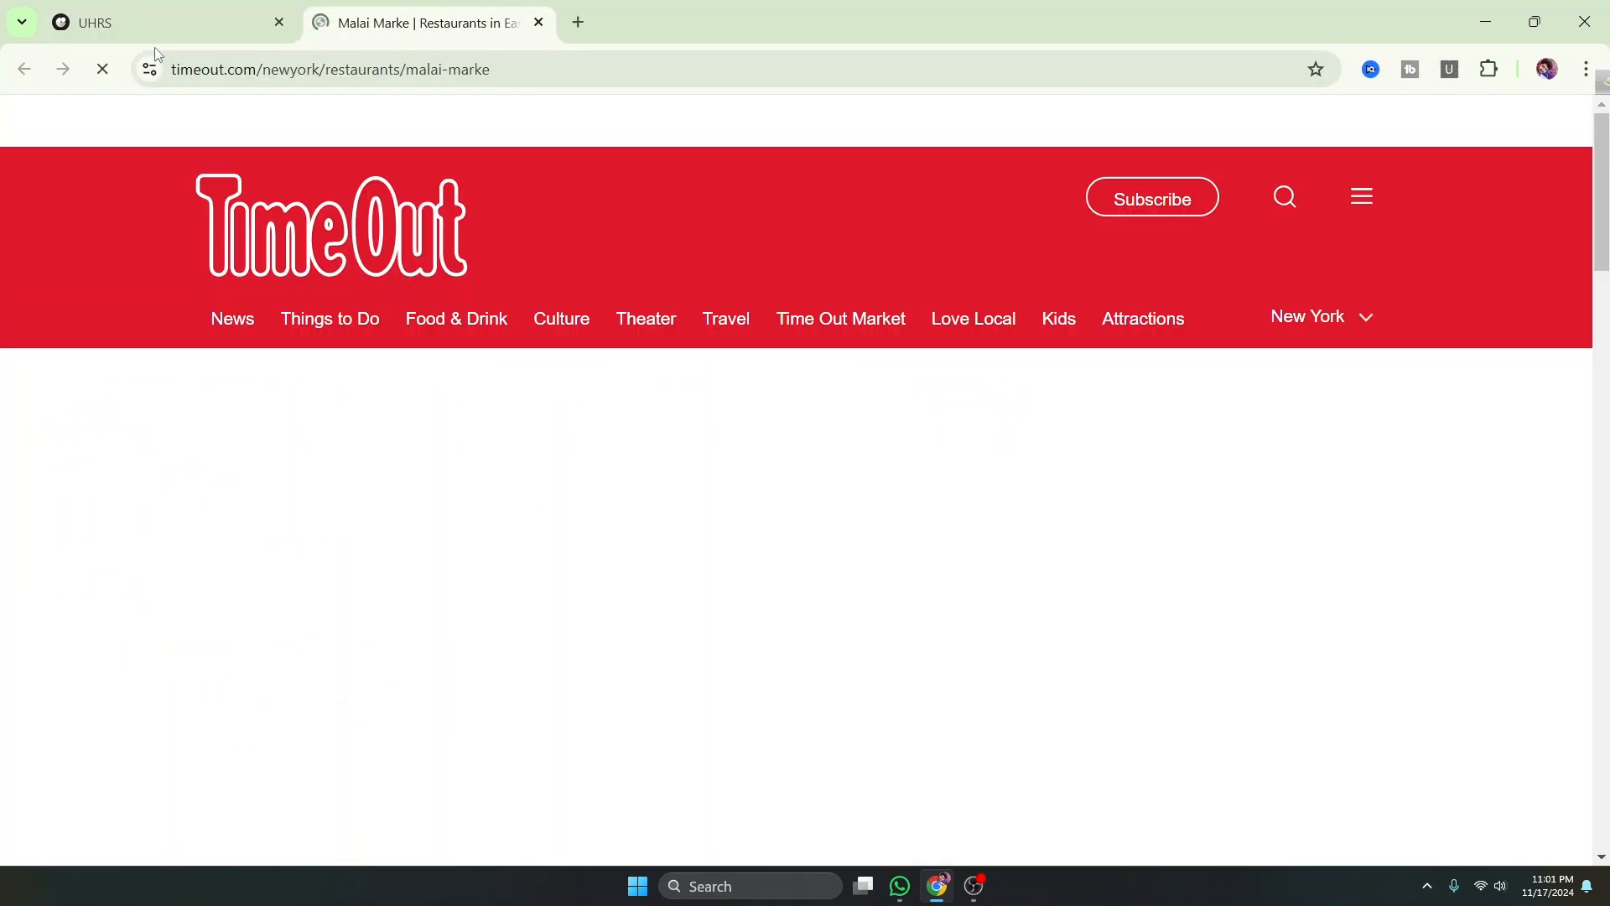
{"action": "left_click", "coordinate": [168, 18]}
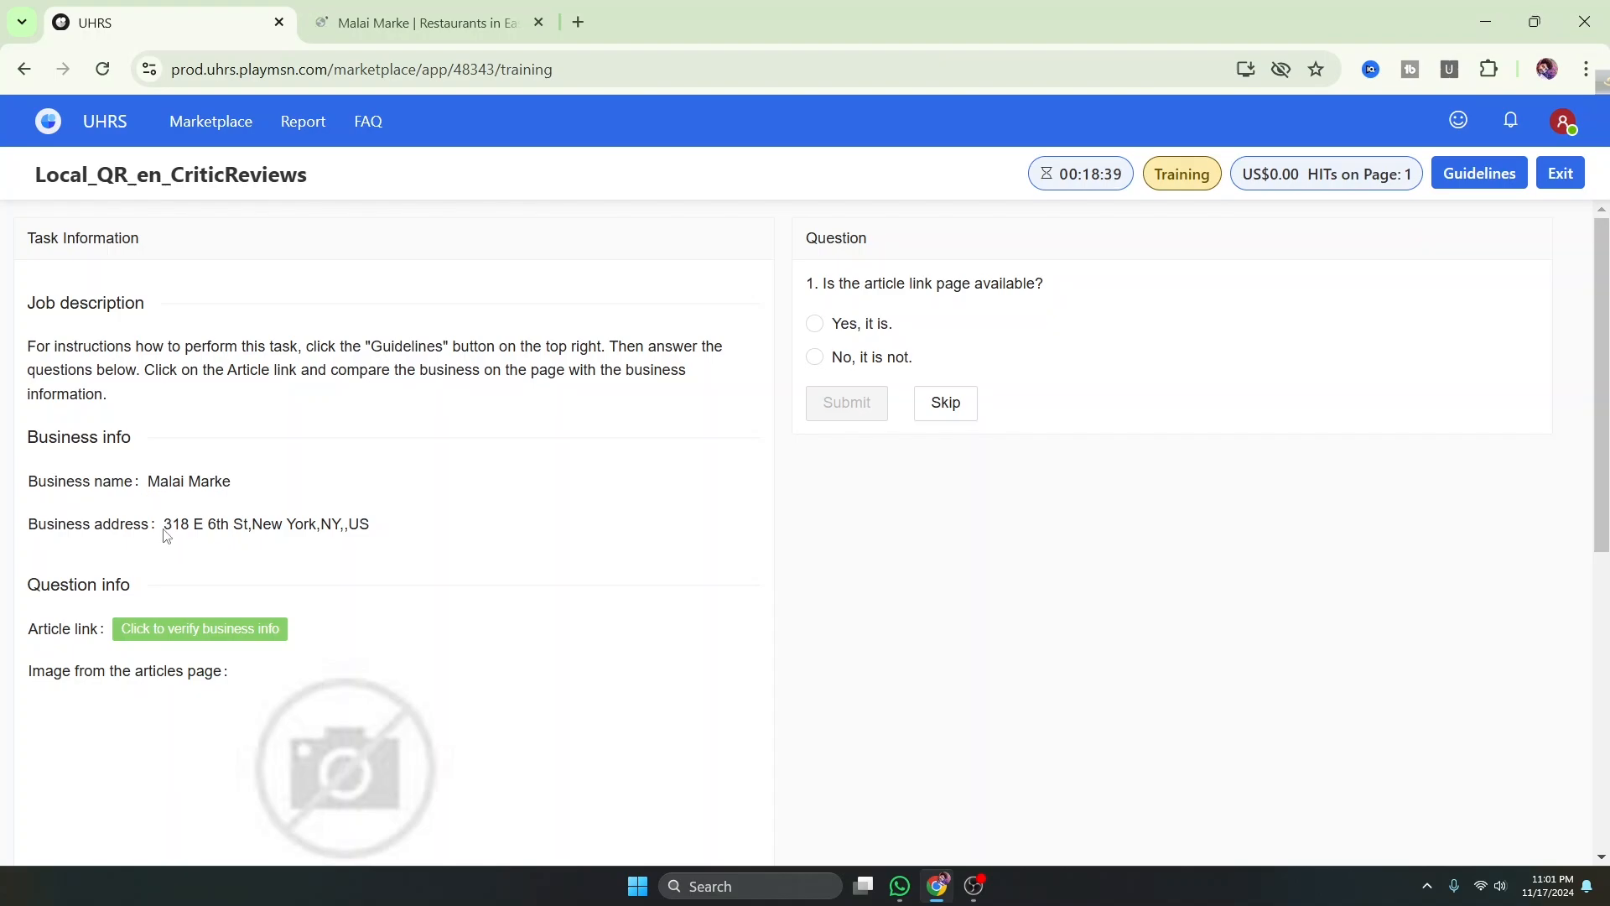
{"action": "left_click", "coordinate": [464, 25]}
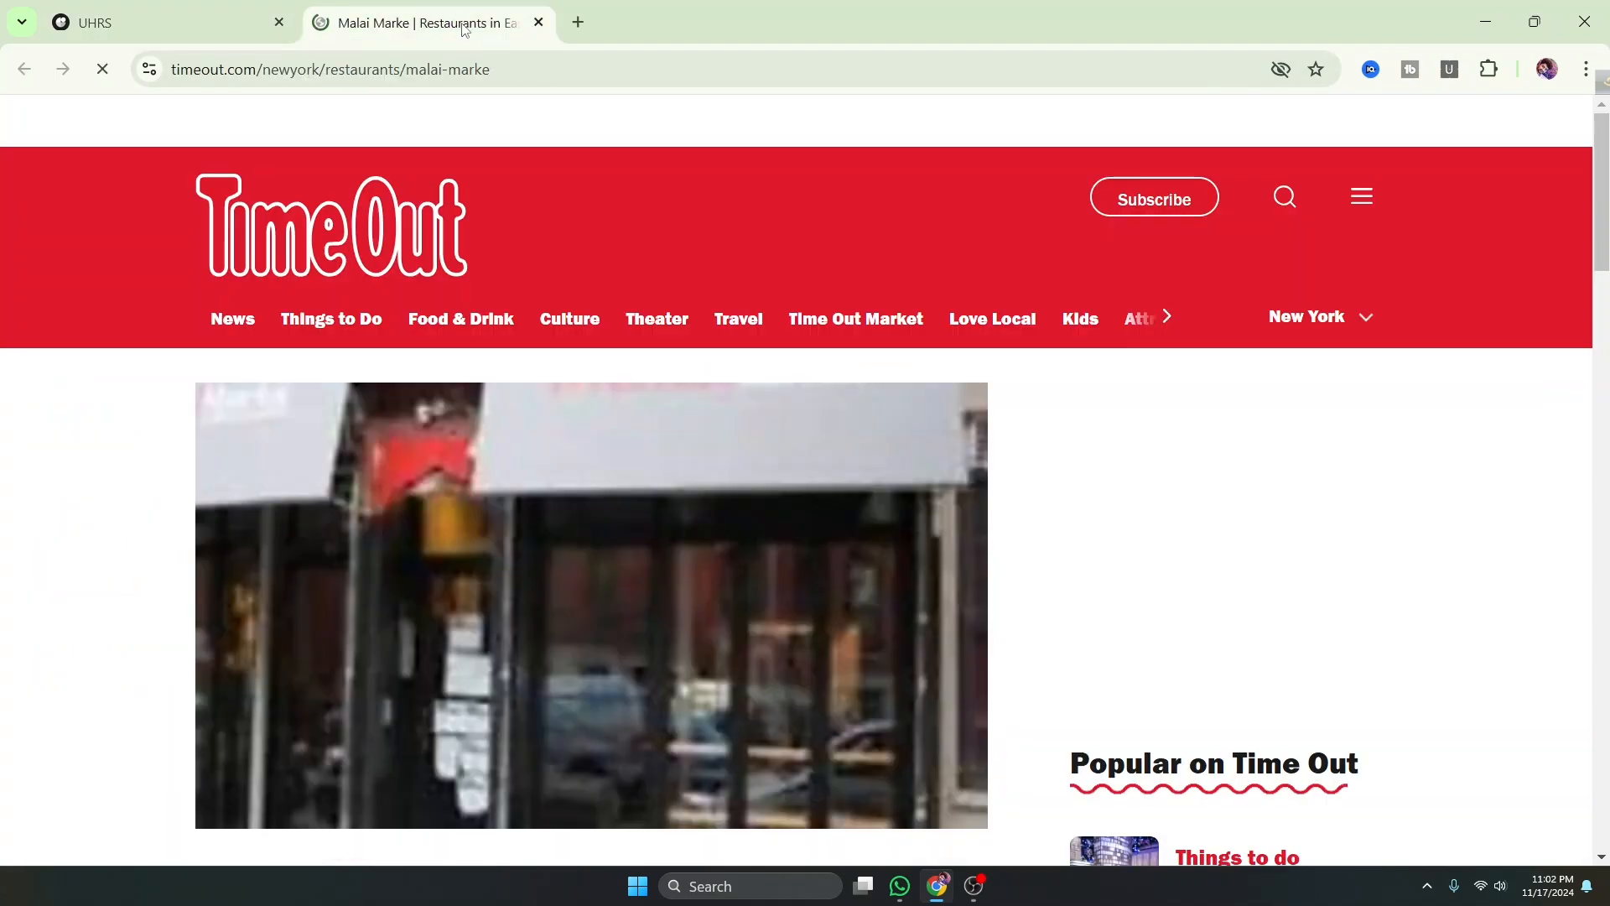
{"action": "scroll", "coordinate": [758, 436], "scroll_direction": "down", "scroll_amount": 5}
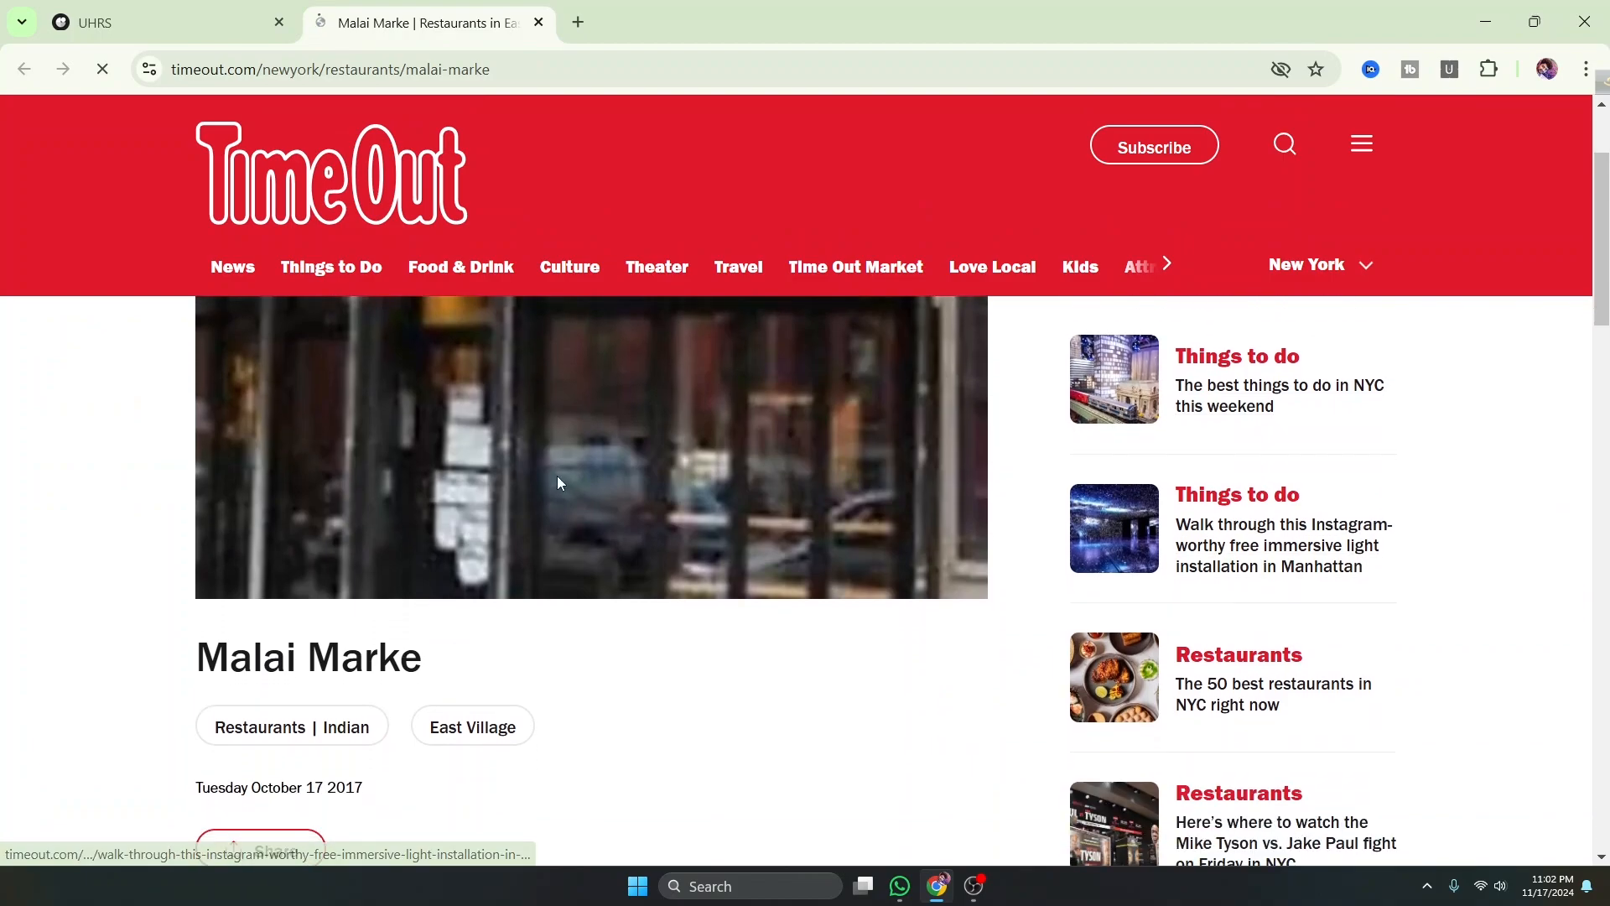
{"action": "scroll", "coordinate": [414, 528], "scroll_direction": "down", "scroll_amount": 9}
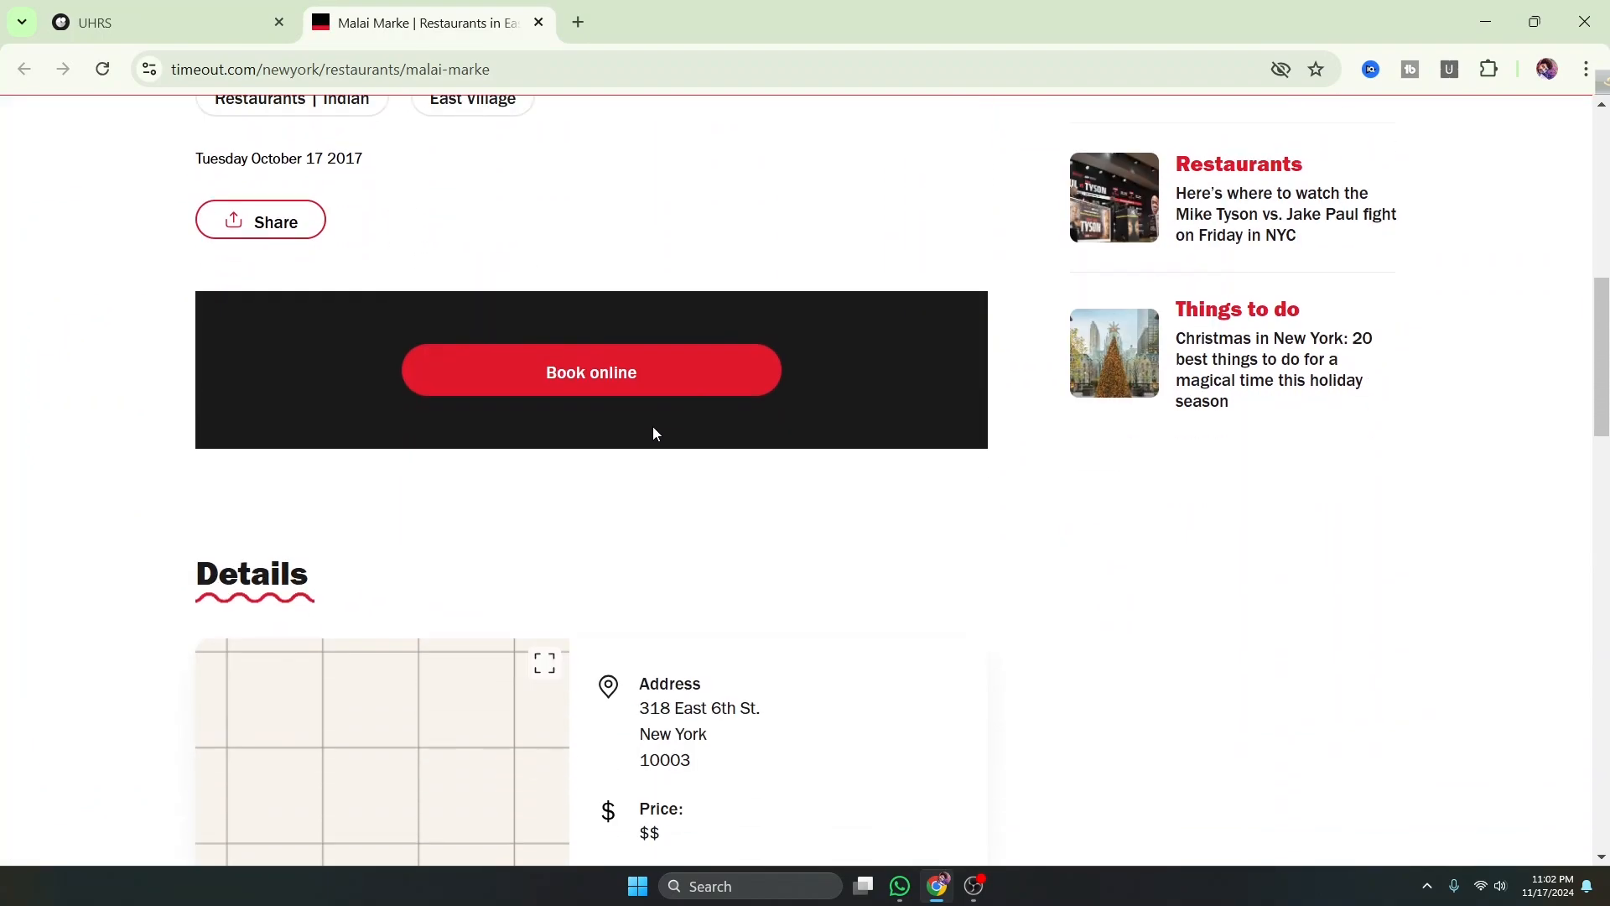
{"action": "scroll", "coordinate": [806, 434], "scroll_direction": "down", "scroll_amount": 1}
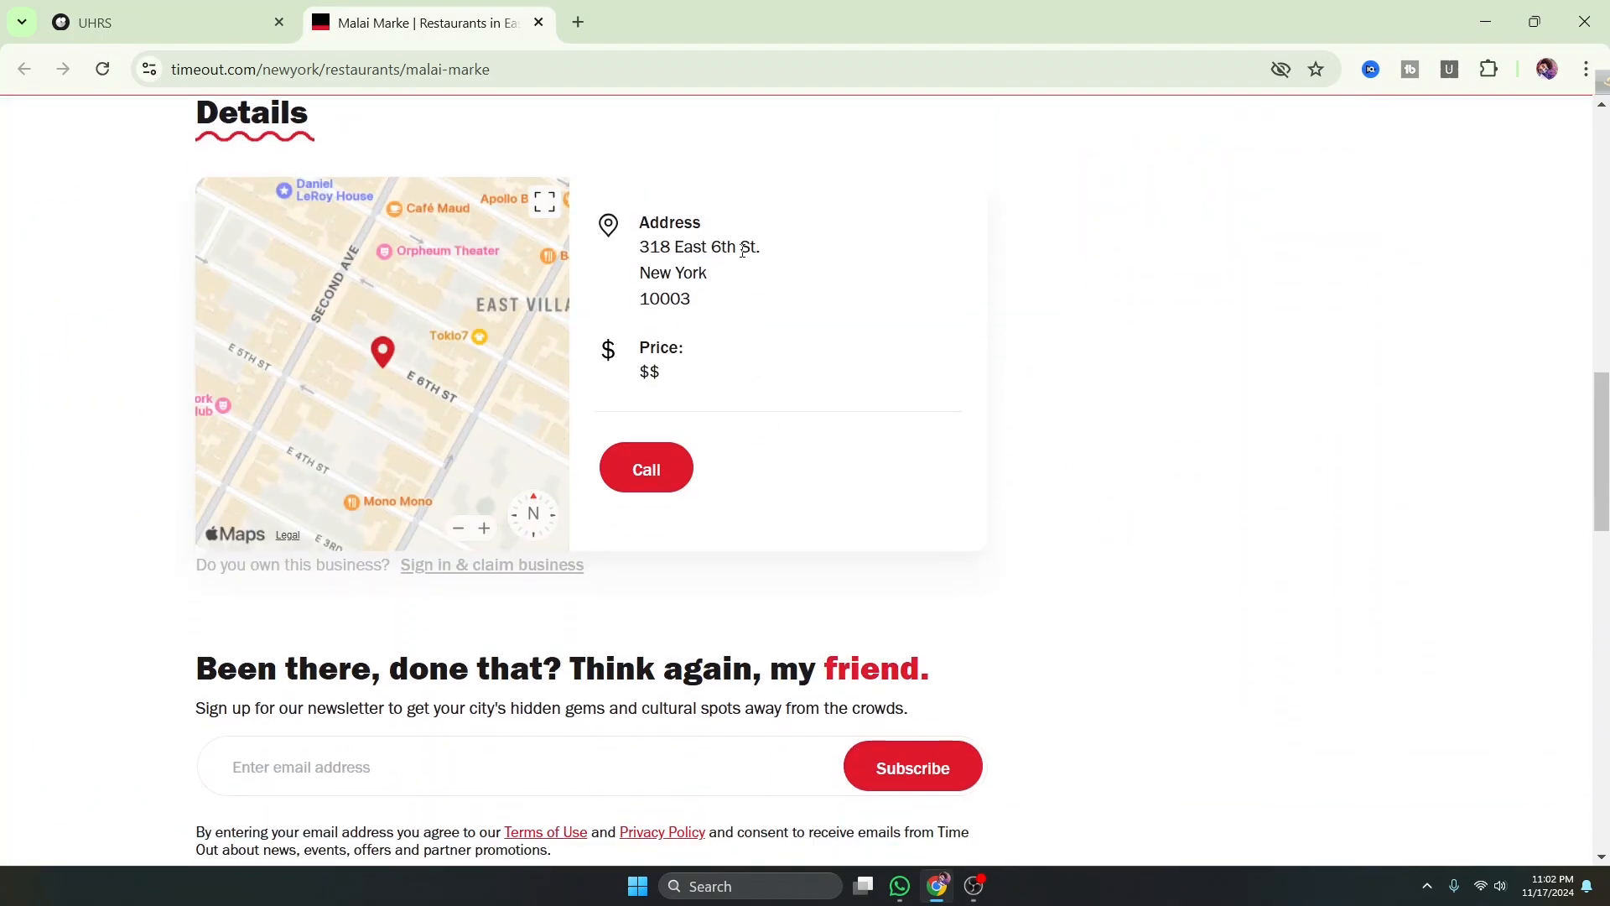
{"action": "scroll", "coordinate": [680, 305], "scroll_direction": "up", "scroll_amount": 12}
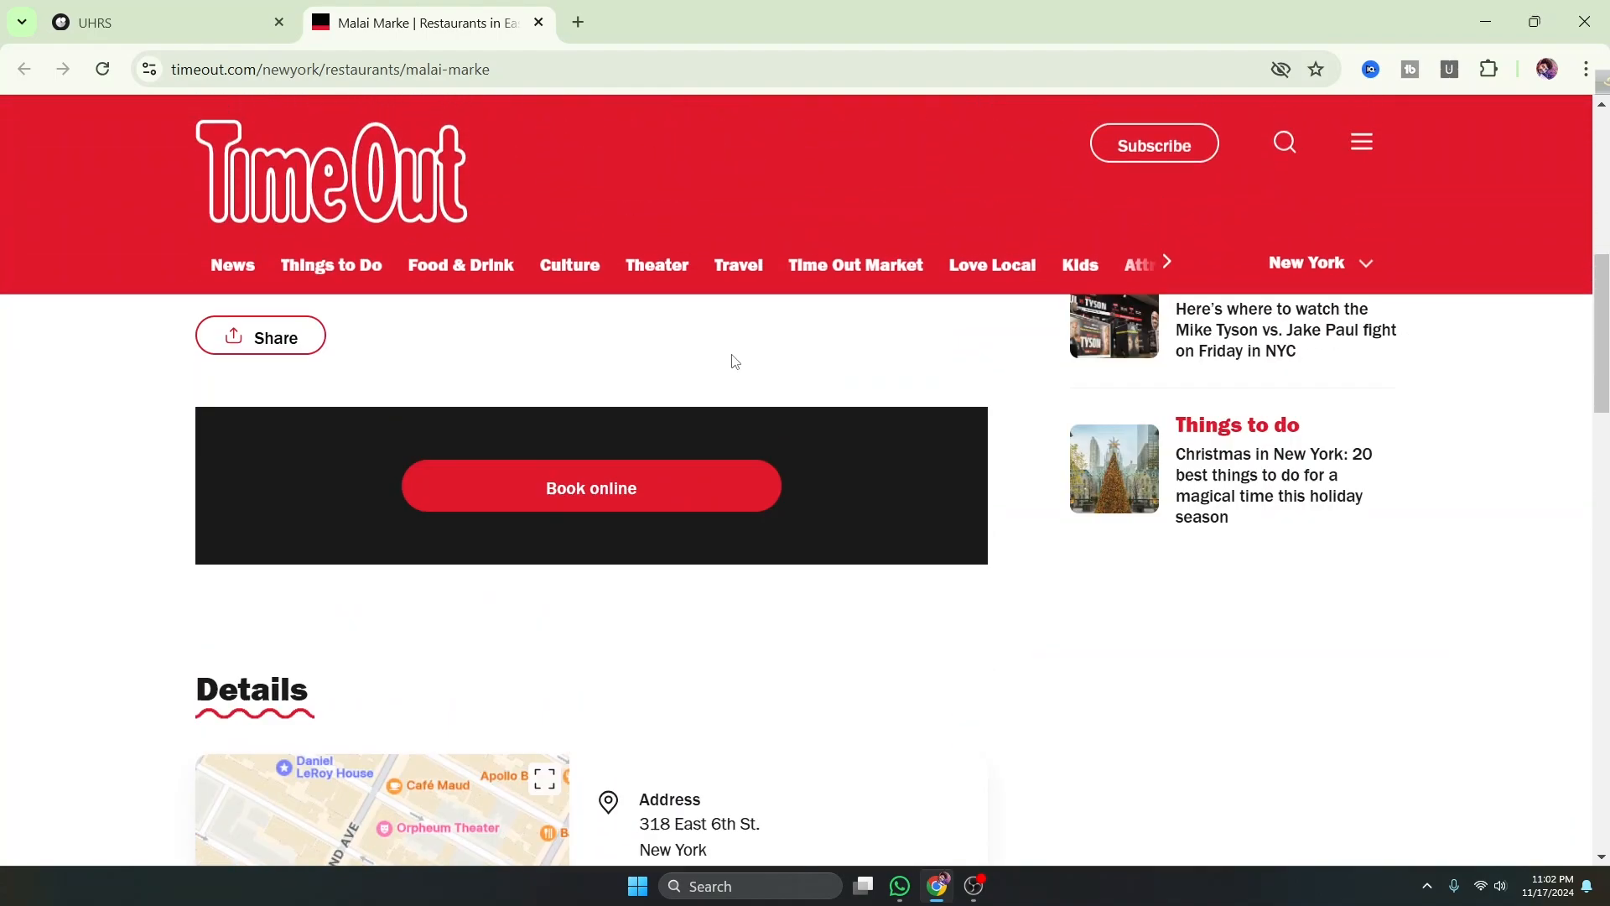
{"action": "scroll", "coordinate": [450, 503], "scroll_direction": "down", "scroll_amount": 3}
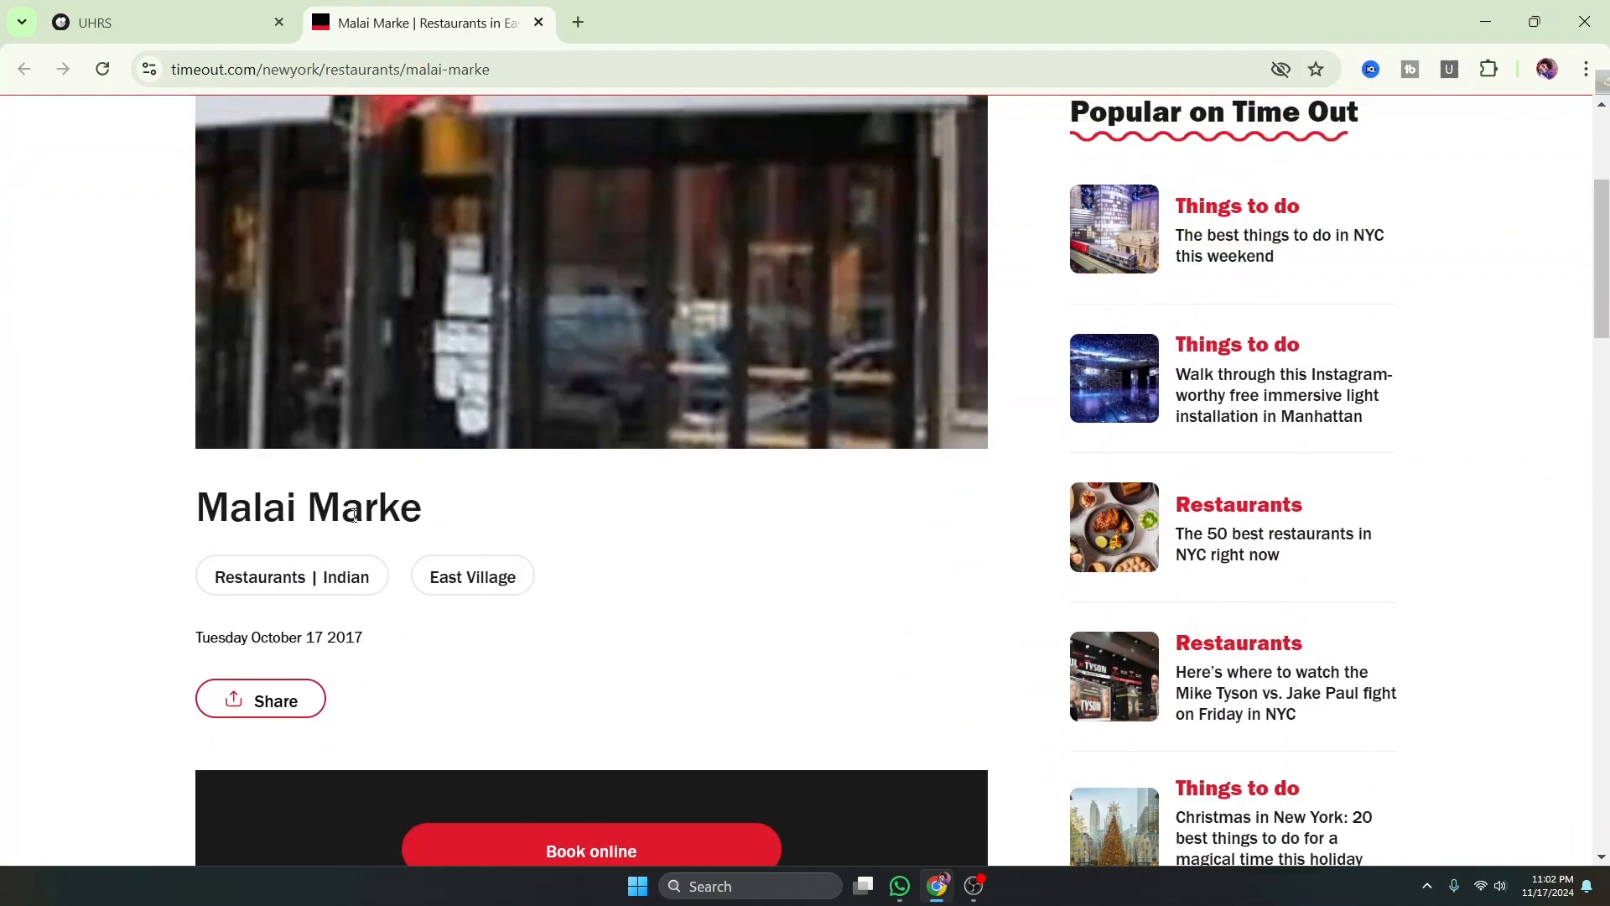
{"action": "scroll", "coordinate": [921, 522], "scroll_direction": "up", "scroll_amount": 3}
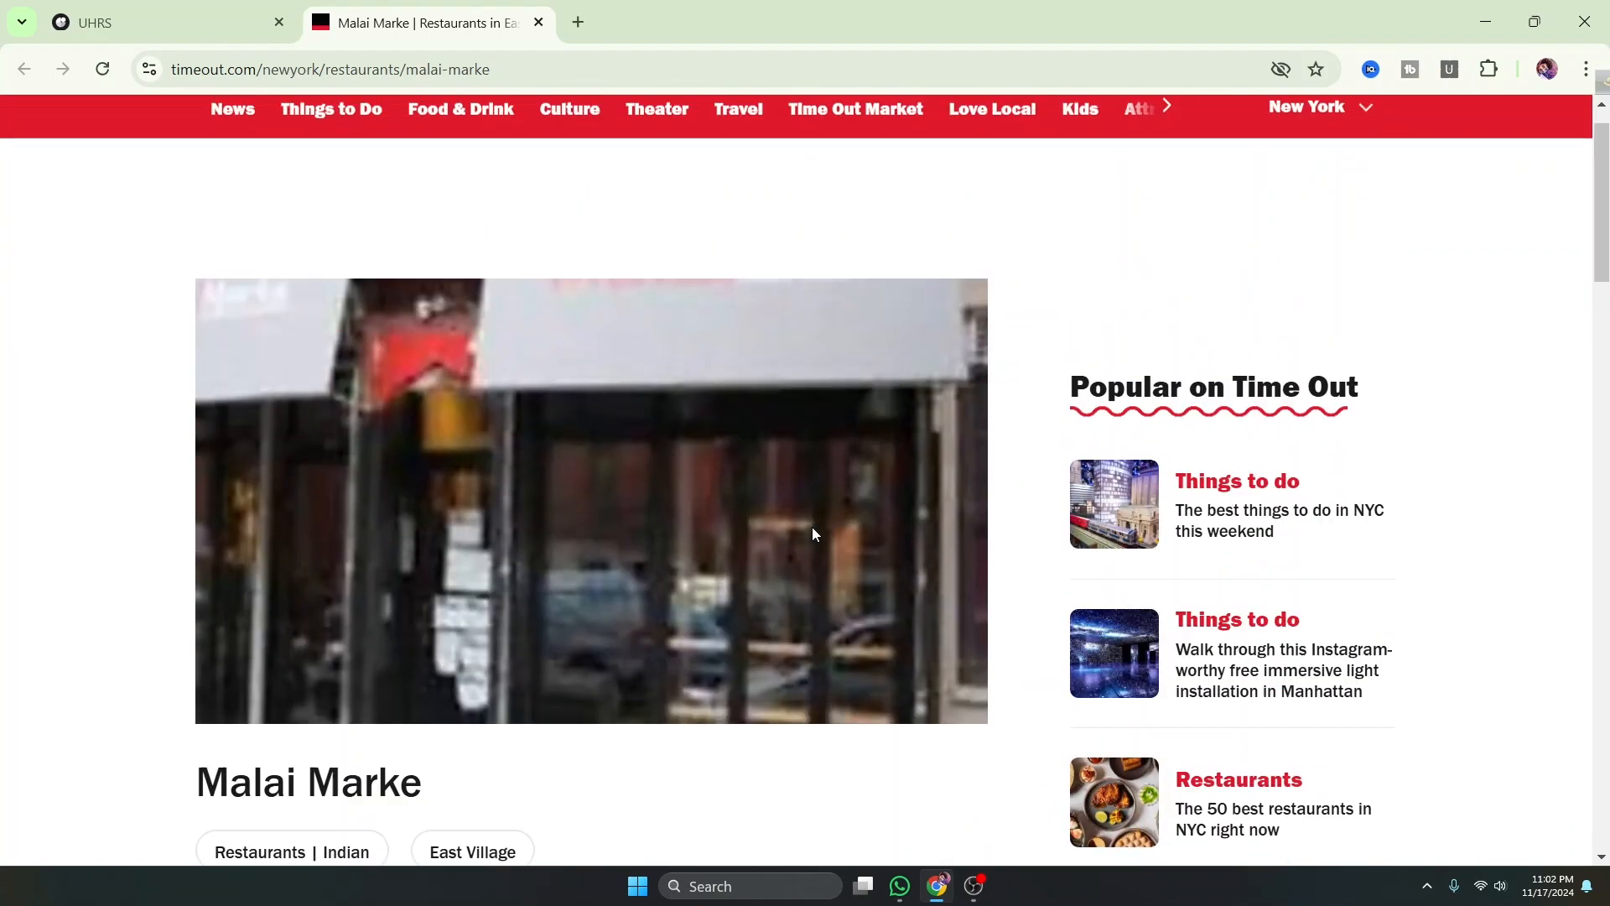
Answer question 1, on page availability, with "Yes, it is." and question 2, on the business match, with "Yes, it's the same."
{"action": "left_click", "coordinate": [167, 23]}
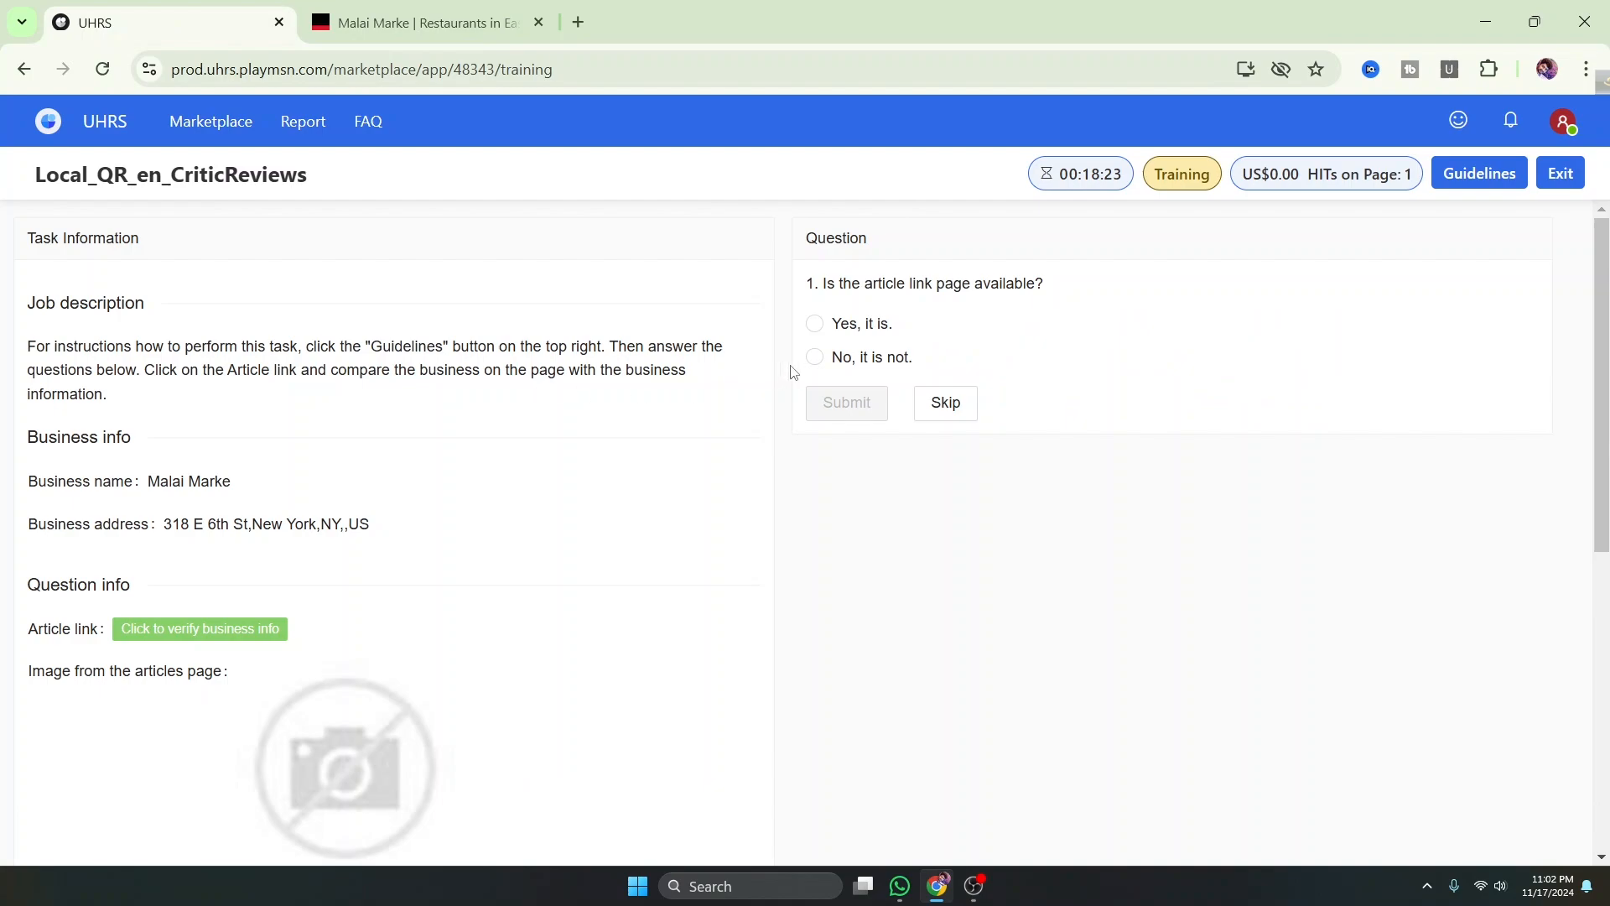
{"action": "left_click", "coordinate": [845, 331]}
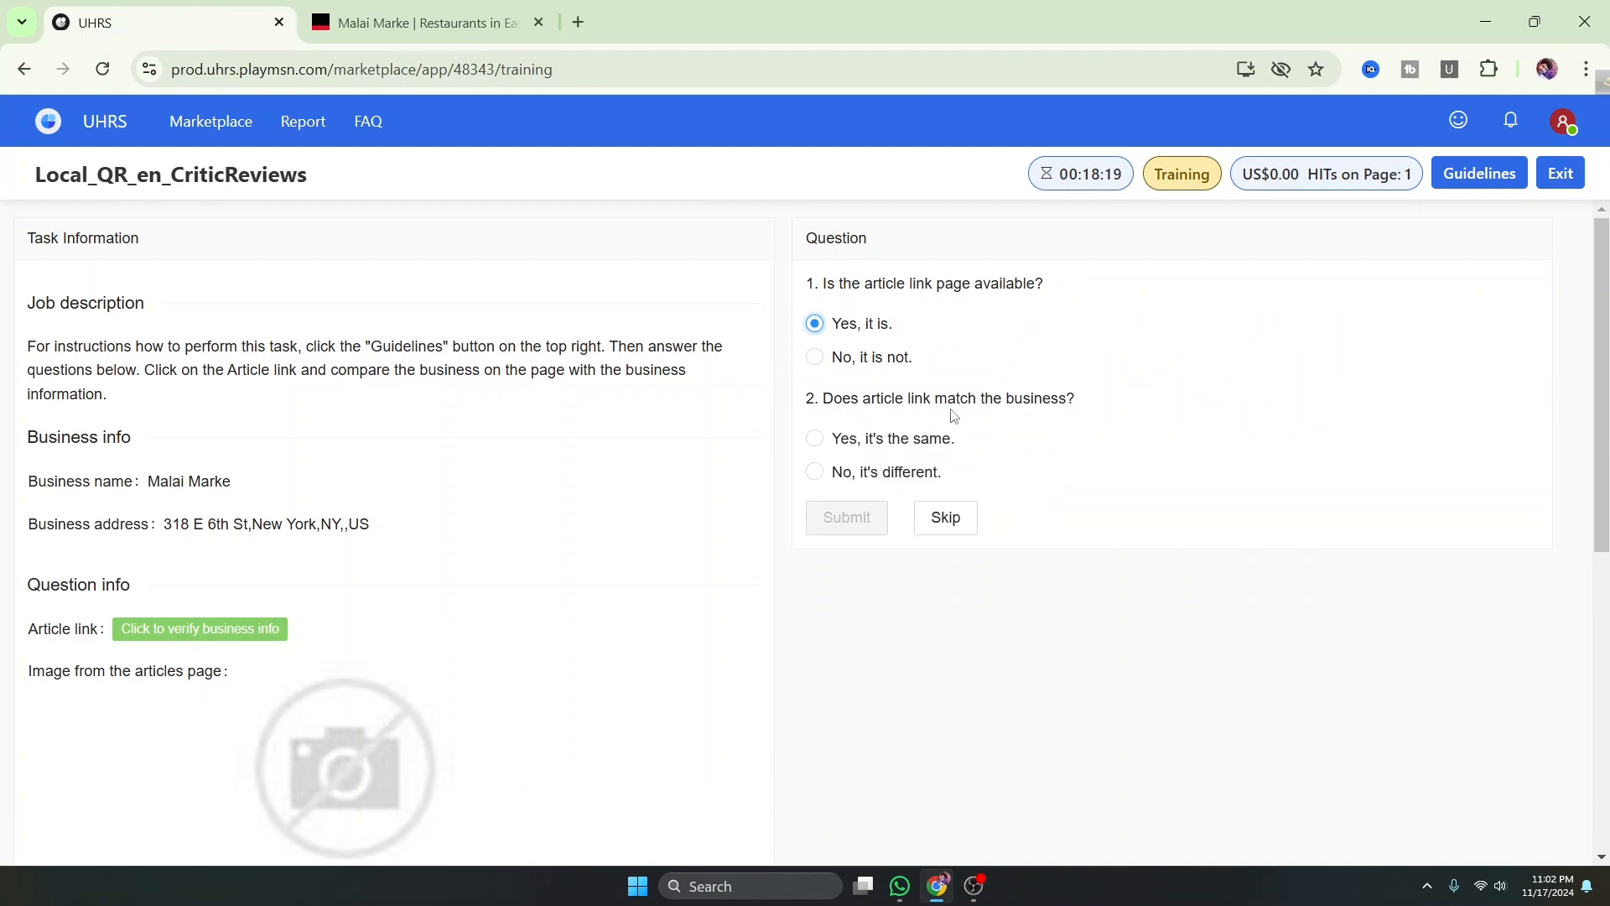
{"action": "left_click", "coordinate": [819, 440]}
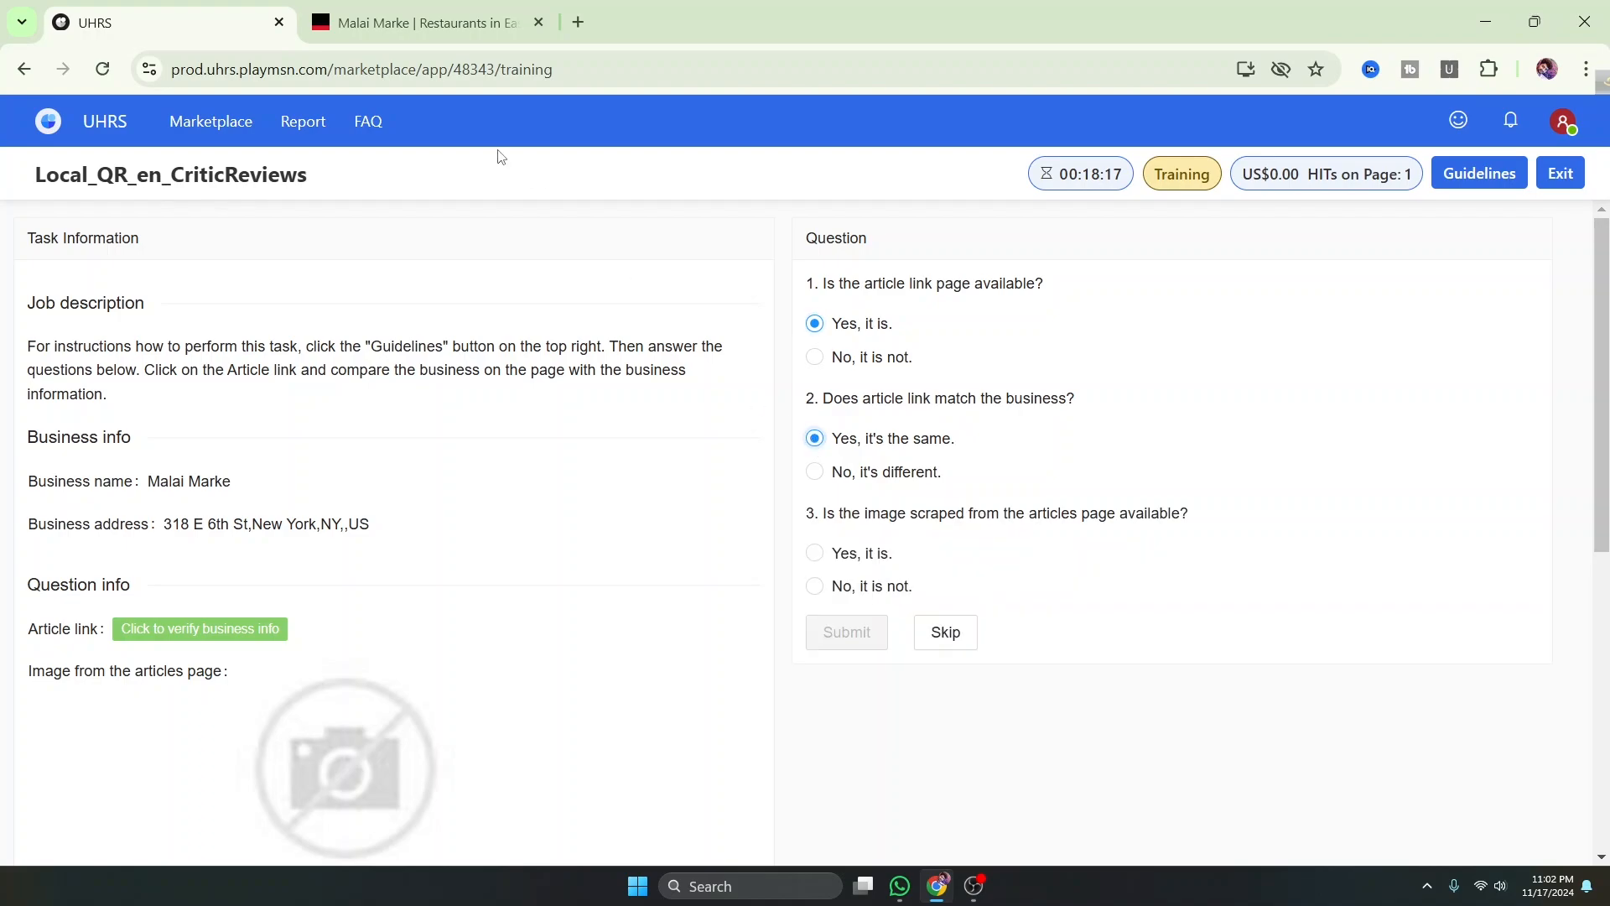
Examine the photo on the Malai Marke article page and the task's image from the articles page
{"action": "left_click", "coordinate": [427, 31]}
{"action": "left_click", "coordinate": [702, 553]}
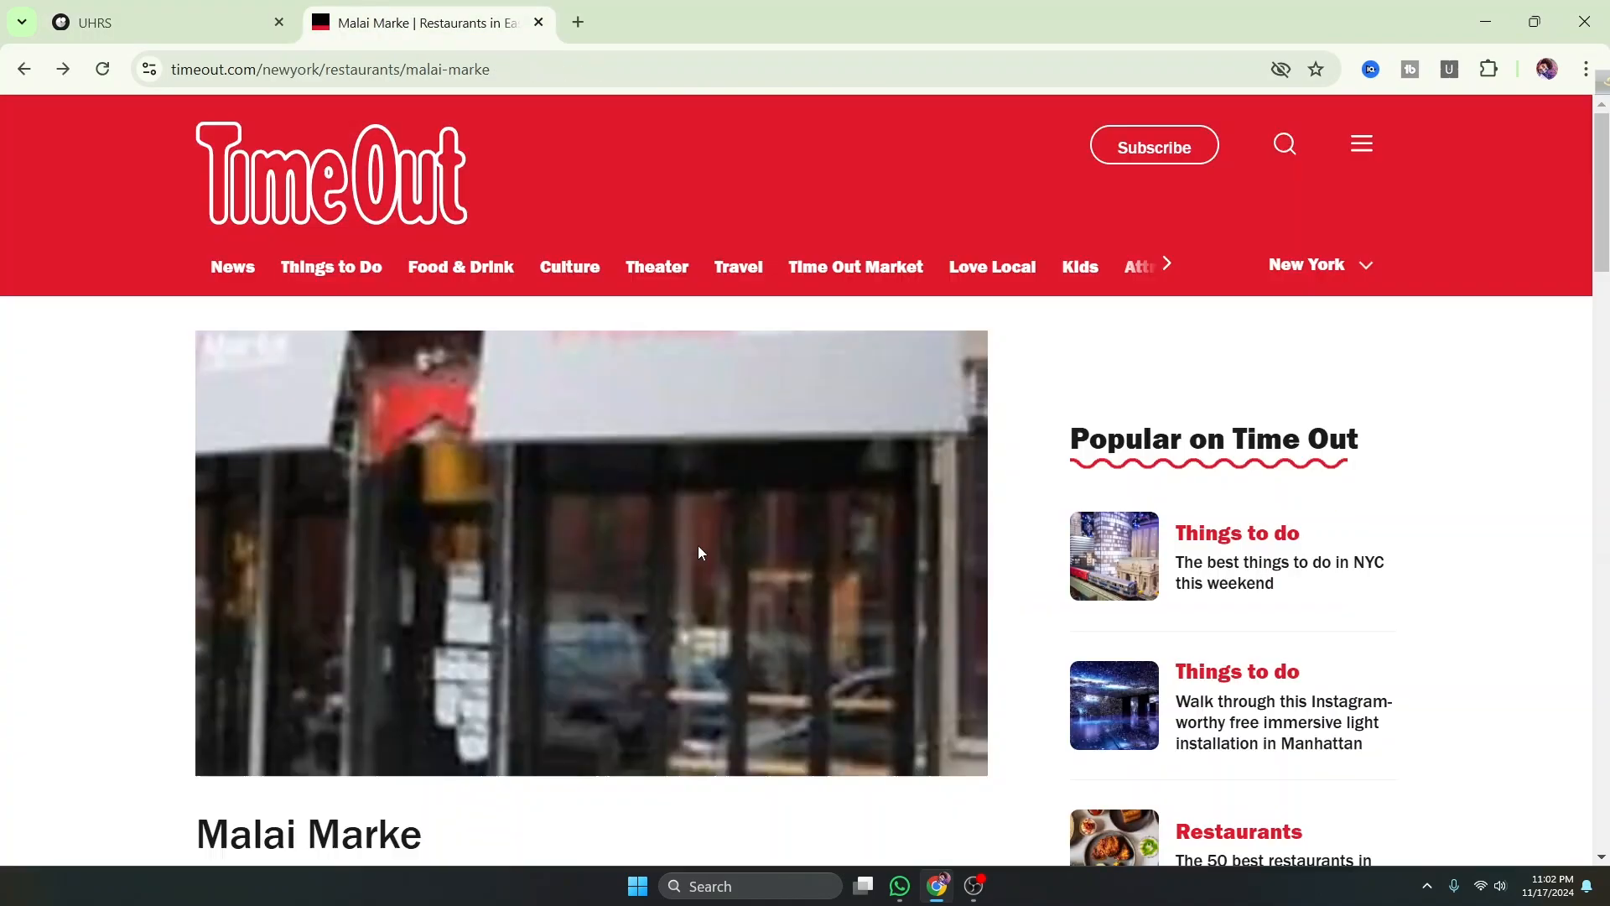
{"action": "scroll", "coordinate": [917, 641], "scroll_direction": "down", "scroll_amount": 5}
{"action": "scroll", "coordinate": [550, 582], "scroll_direction": "up", "scroll_amount": 5}
{"action": "left_click", "coordinate": [167, 23]}
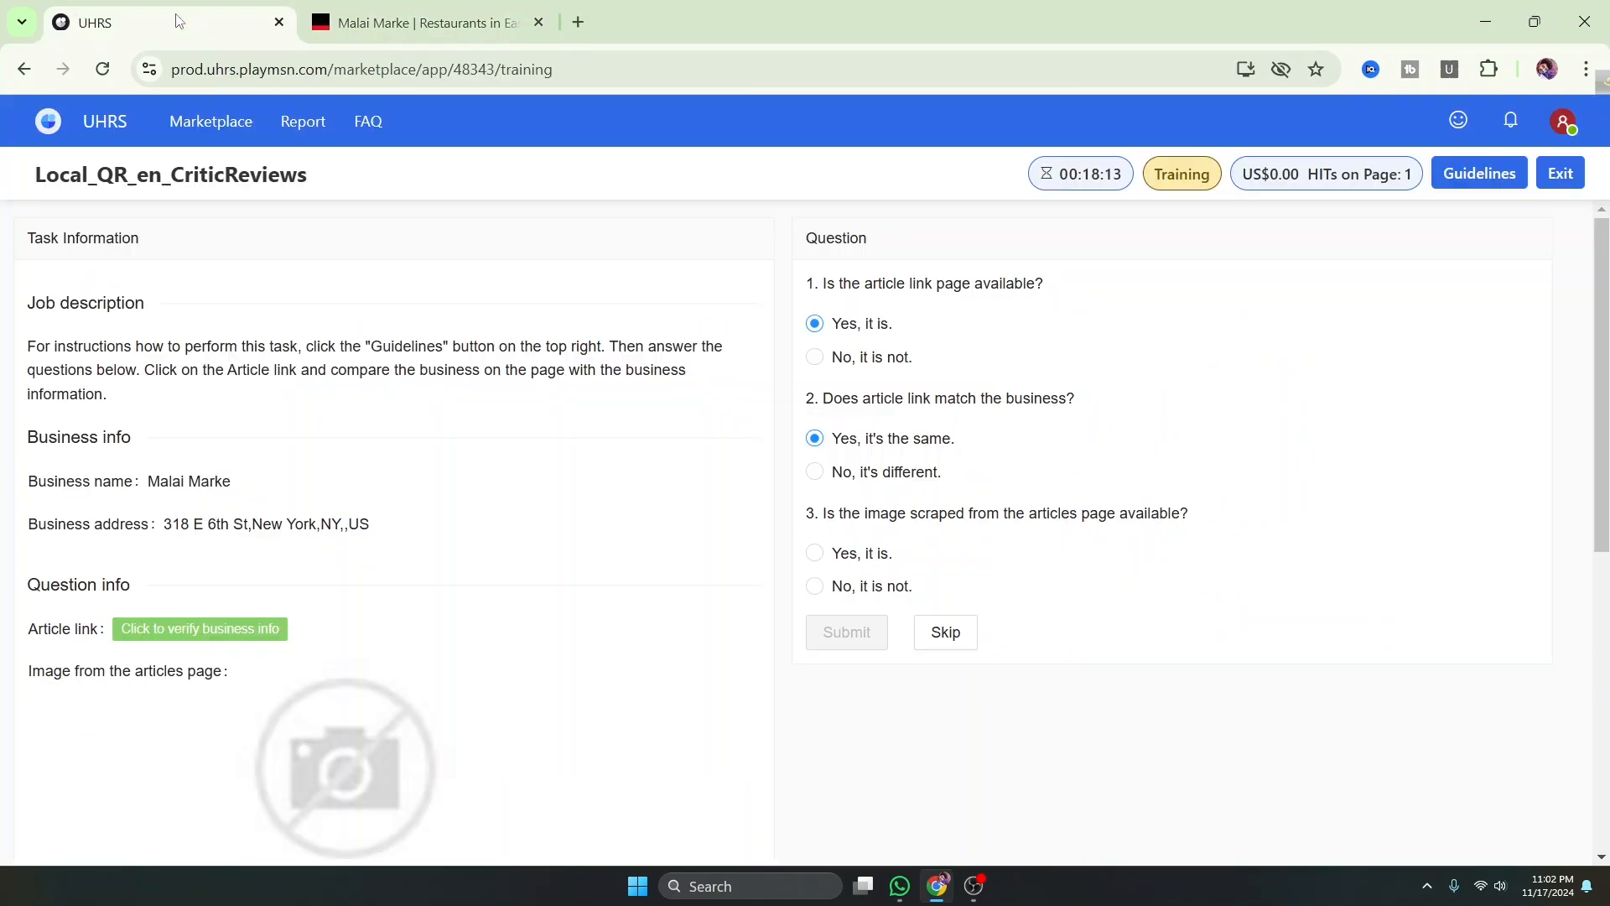
{"action": "scroll", "coordinate": [424, 506], "scroll_direction": "down", "scroll_amount": 5}
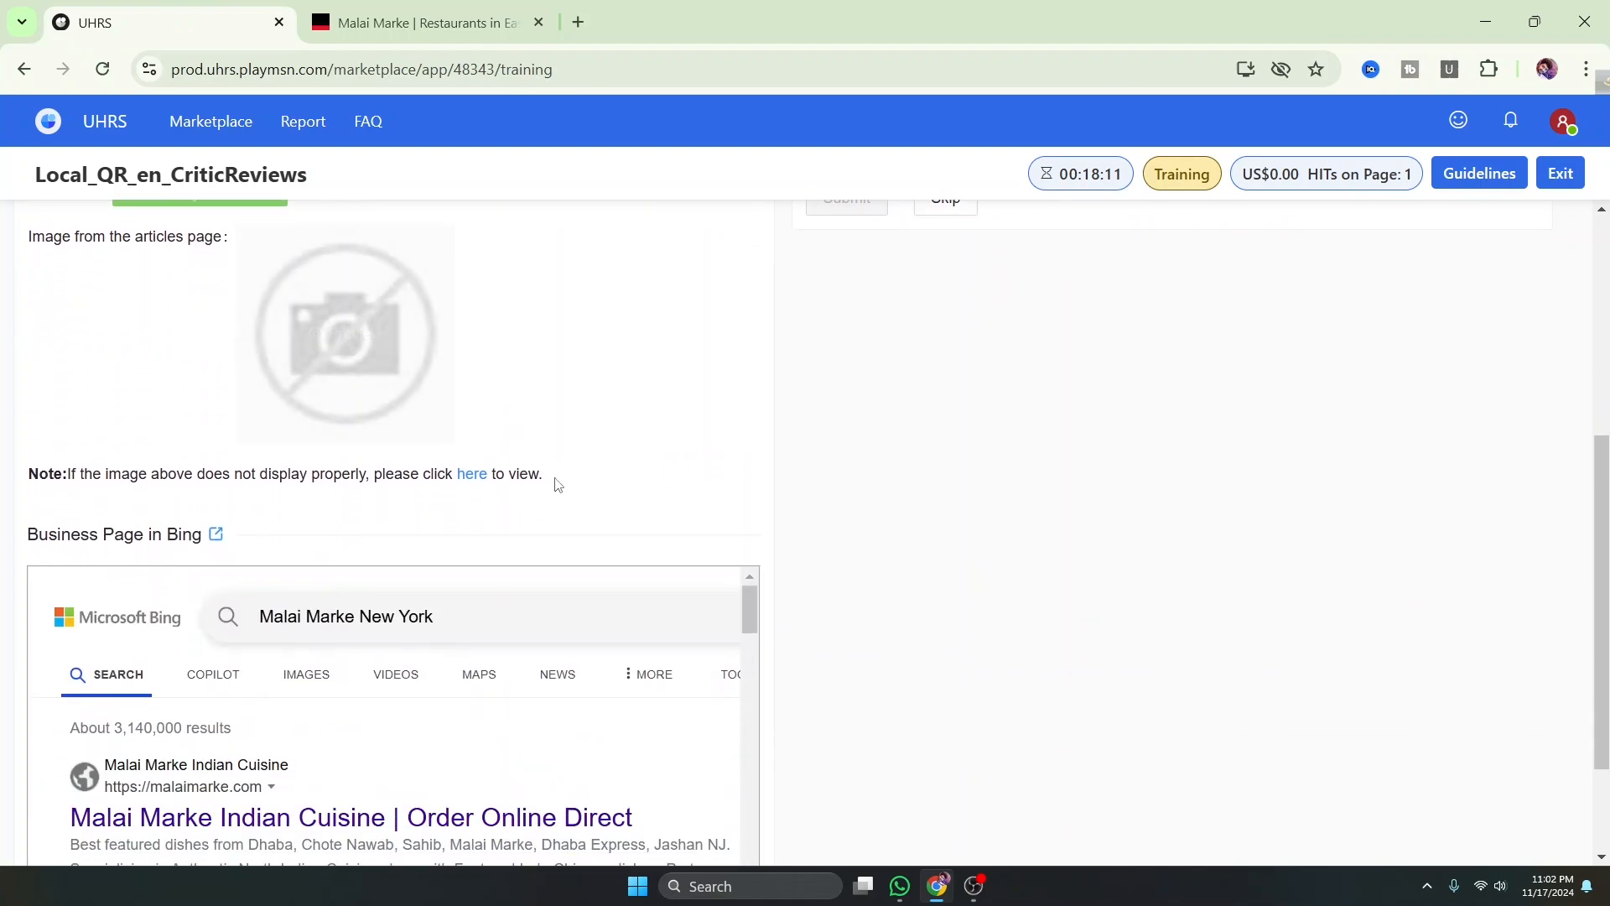
Open the Bing image results for Malai Marke New York and compare them with the photo on the article page
{"action": "left_click", "coordinate": [309, 674]}
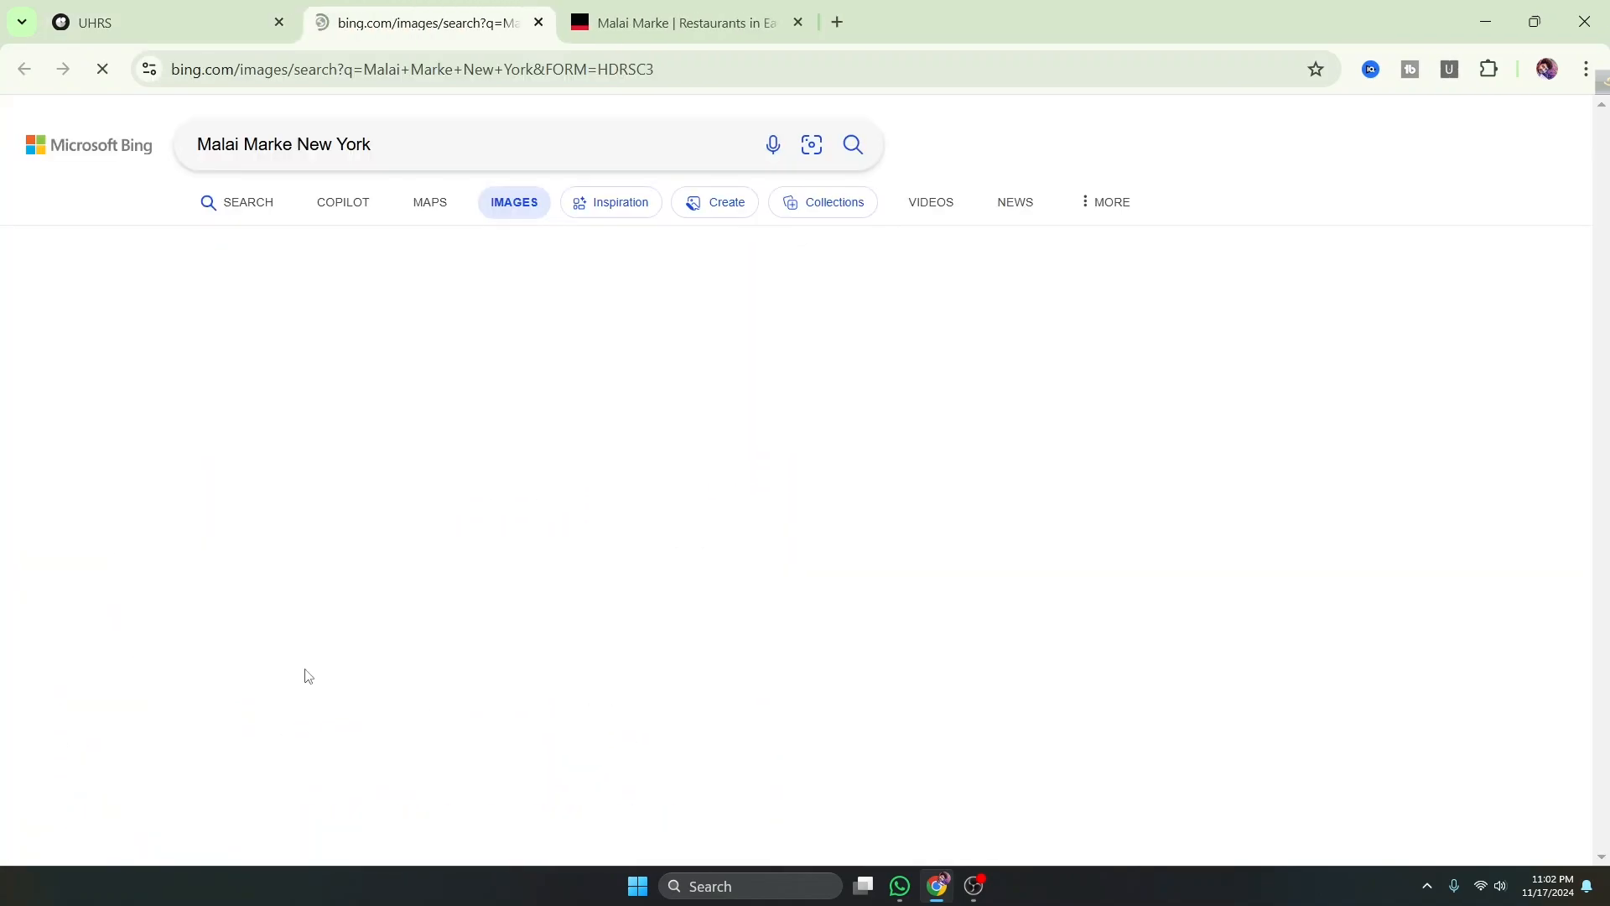
{"action": "left_click", "coordinate": [665, 27]}
{"action": "scroll", "coordinate": [507, 665], "scroll_direction": "down", "scroll_amount": 3}
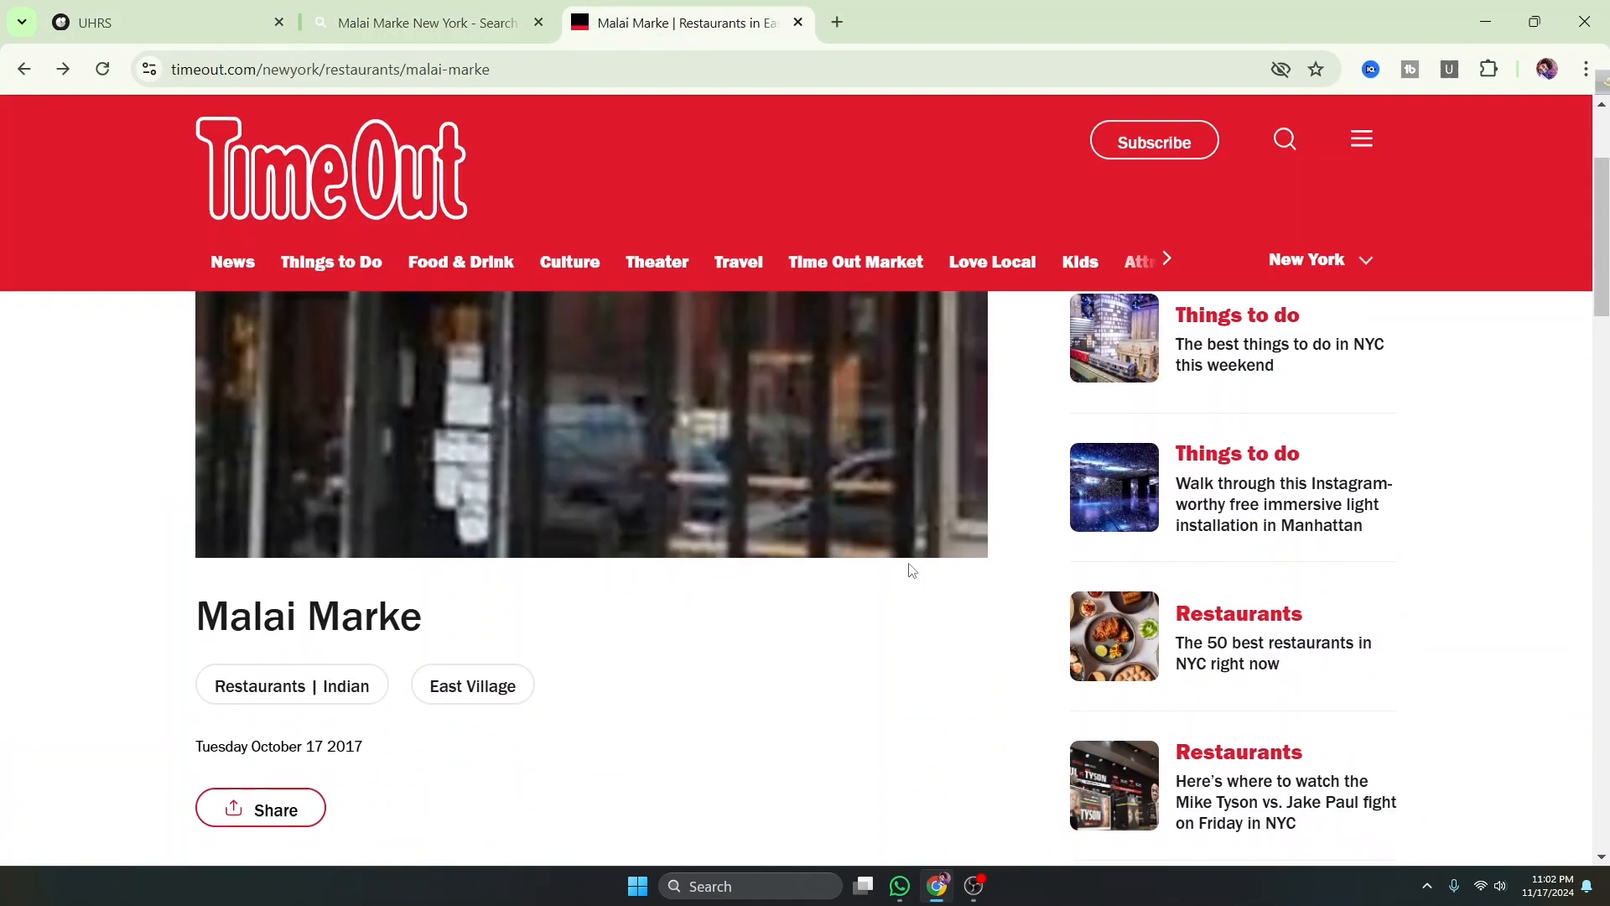
{"action": "scroll", "coordinate": [662, 495], "scroll_direction": "up", "scroll_amount": 3}
{"action": "scroll", "coordinate": [660, 515], "scroll_direction": "down", "scroll_amount": 3}
{"action": "scroll", "coordinate": [610, 467], "scroll_direction": "up", "scroll_amount": 3}
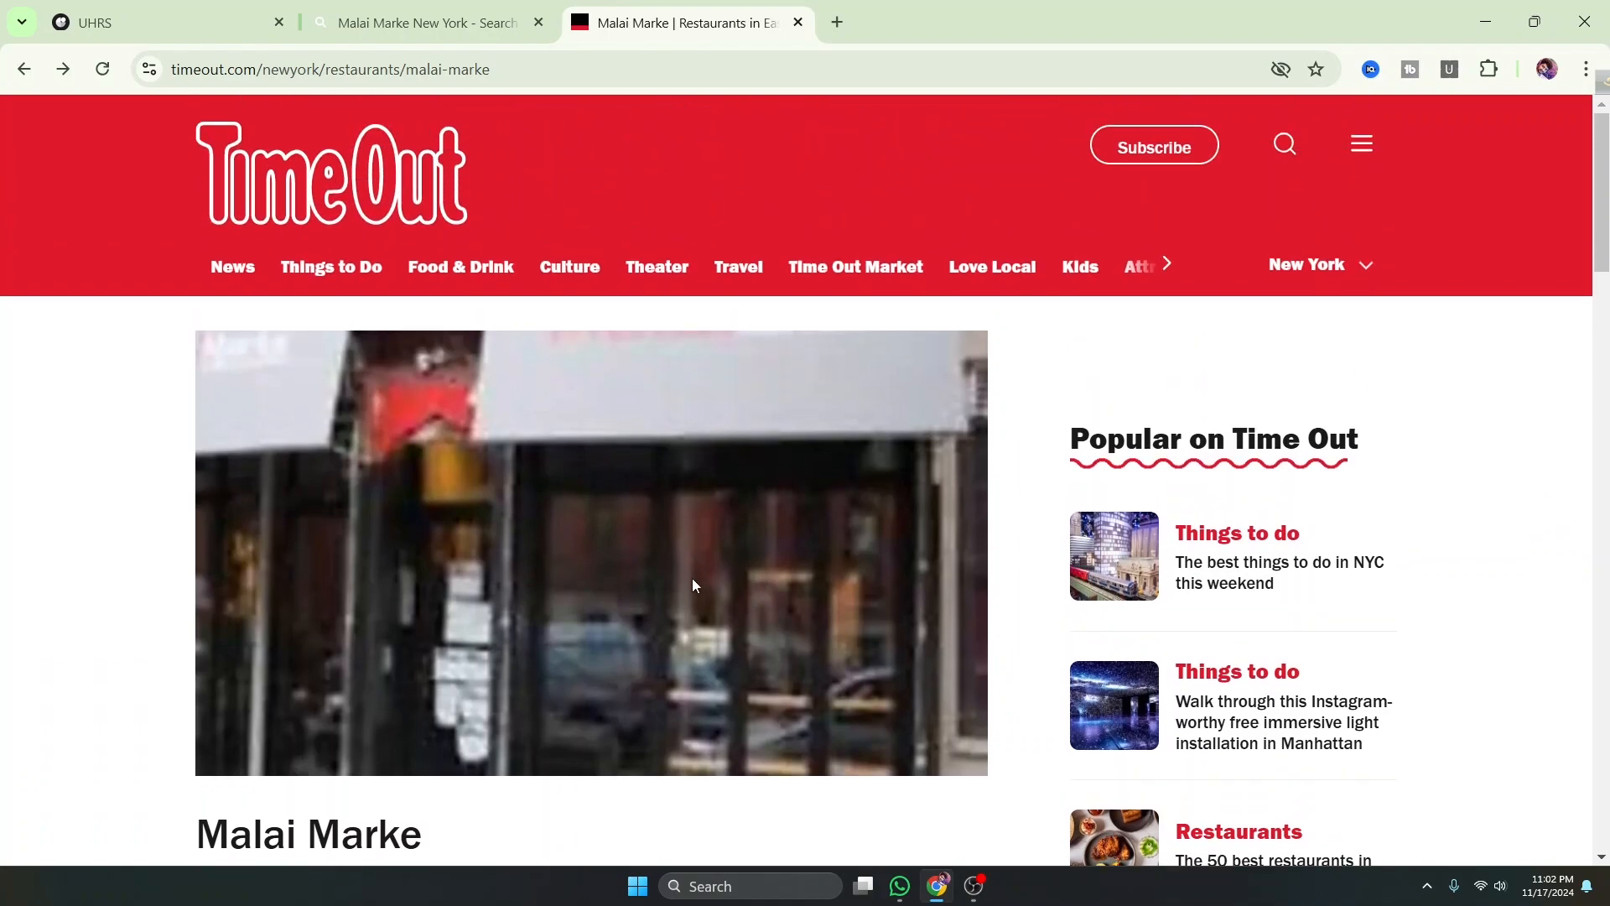
{"action": "left_click", "coordinate": [1021, 251]}
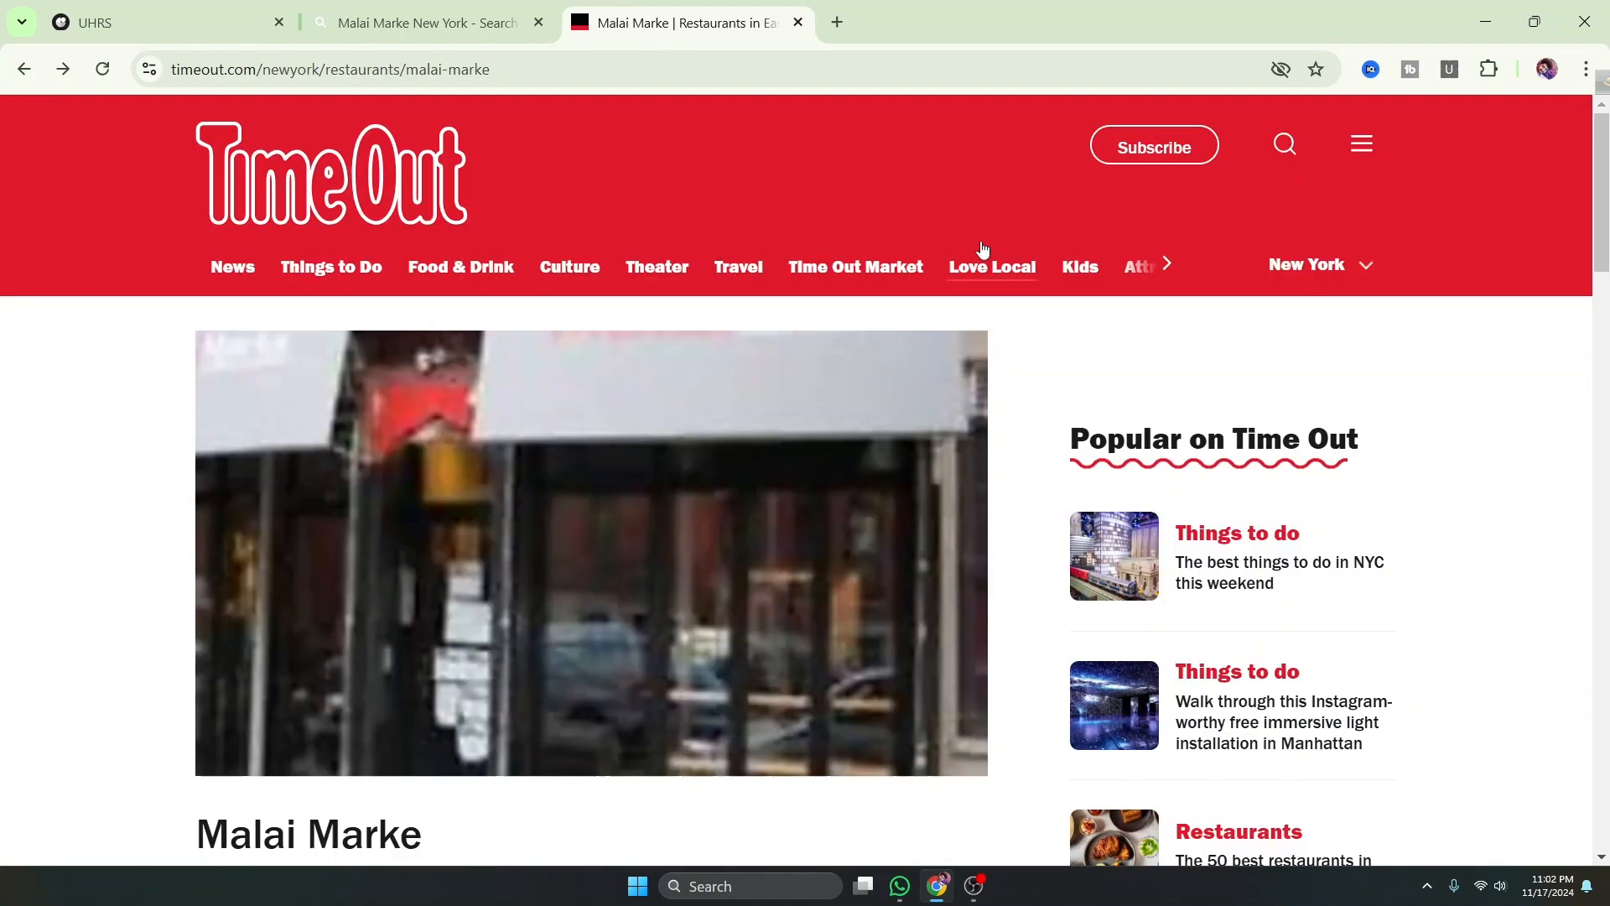
{"action": "left_click", "coordinate": [419, 23]}
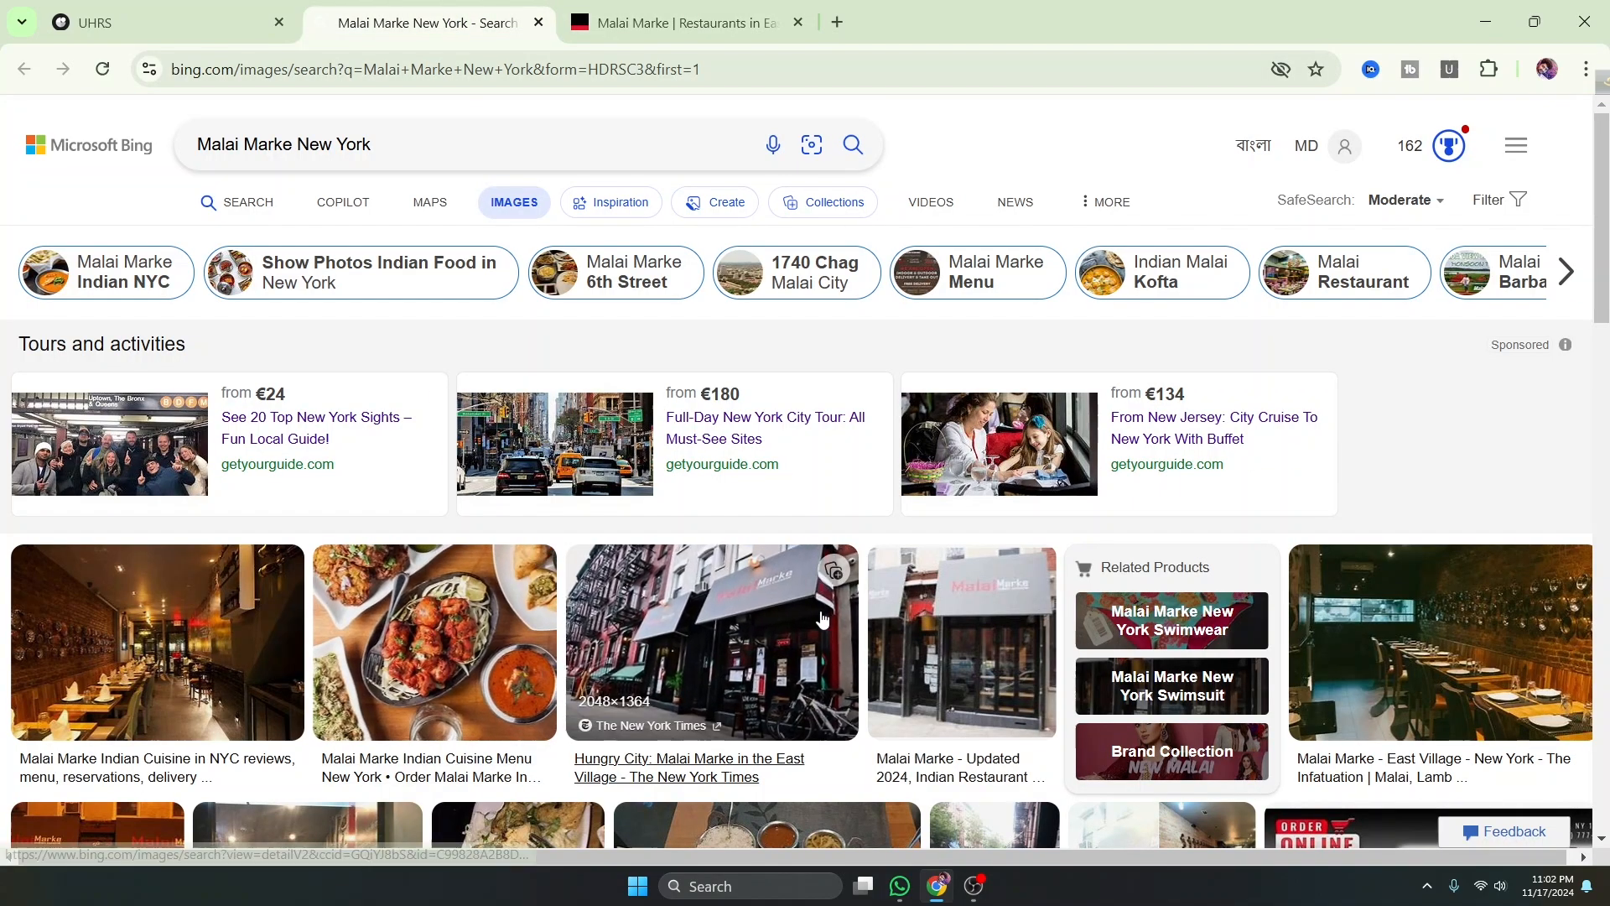
{"action": "left_click", "coordinate": [646, 10]}
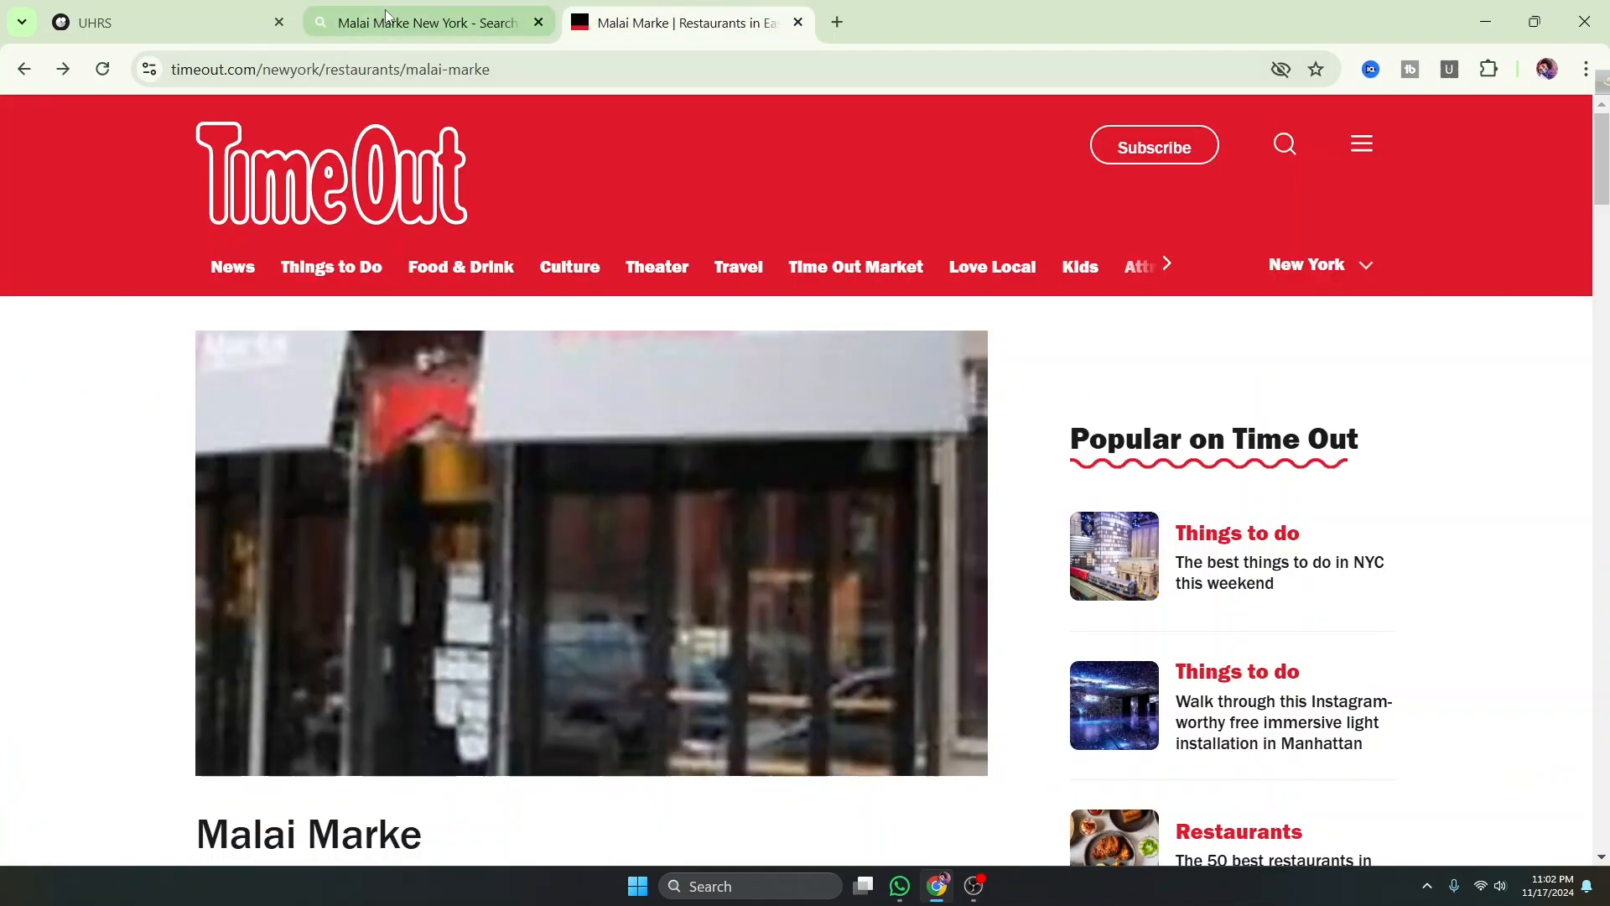
Recheck the article page against the task and answer question 3, on whether the scraped image is available, with "Yes, it is."
{"action": "key", "text": "ctrl+shift+Tab"}
{"action": "key", "text": "ctrl+shift+Tab"}
{"action": "scroll", "coordinate": [1025, 536], "scroll_direction": "up", "scroll_amount": 5}
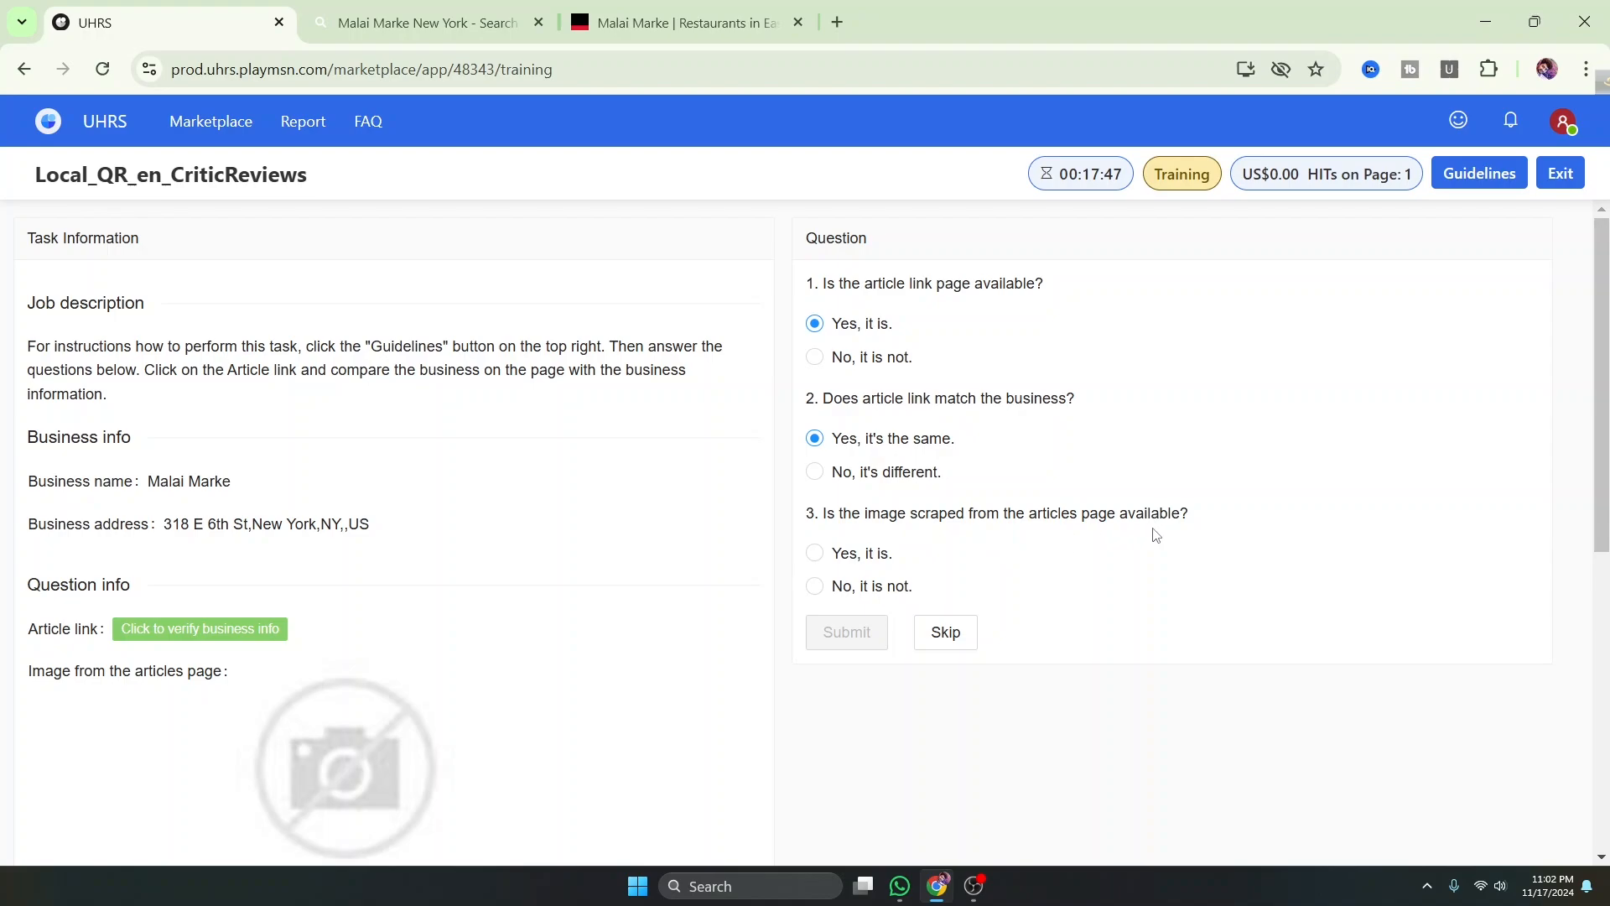
{"action": "left_click", "coordinate": [648, 23]}
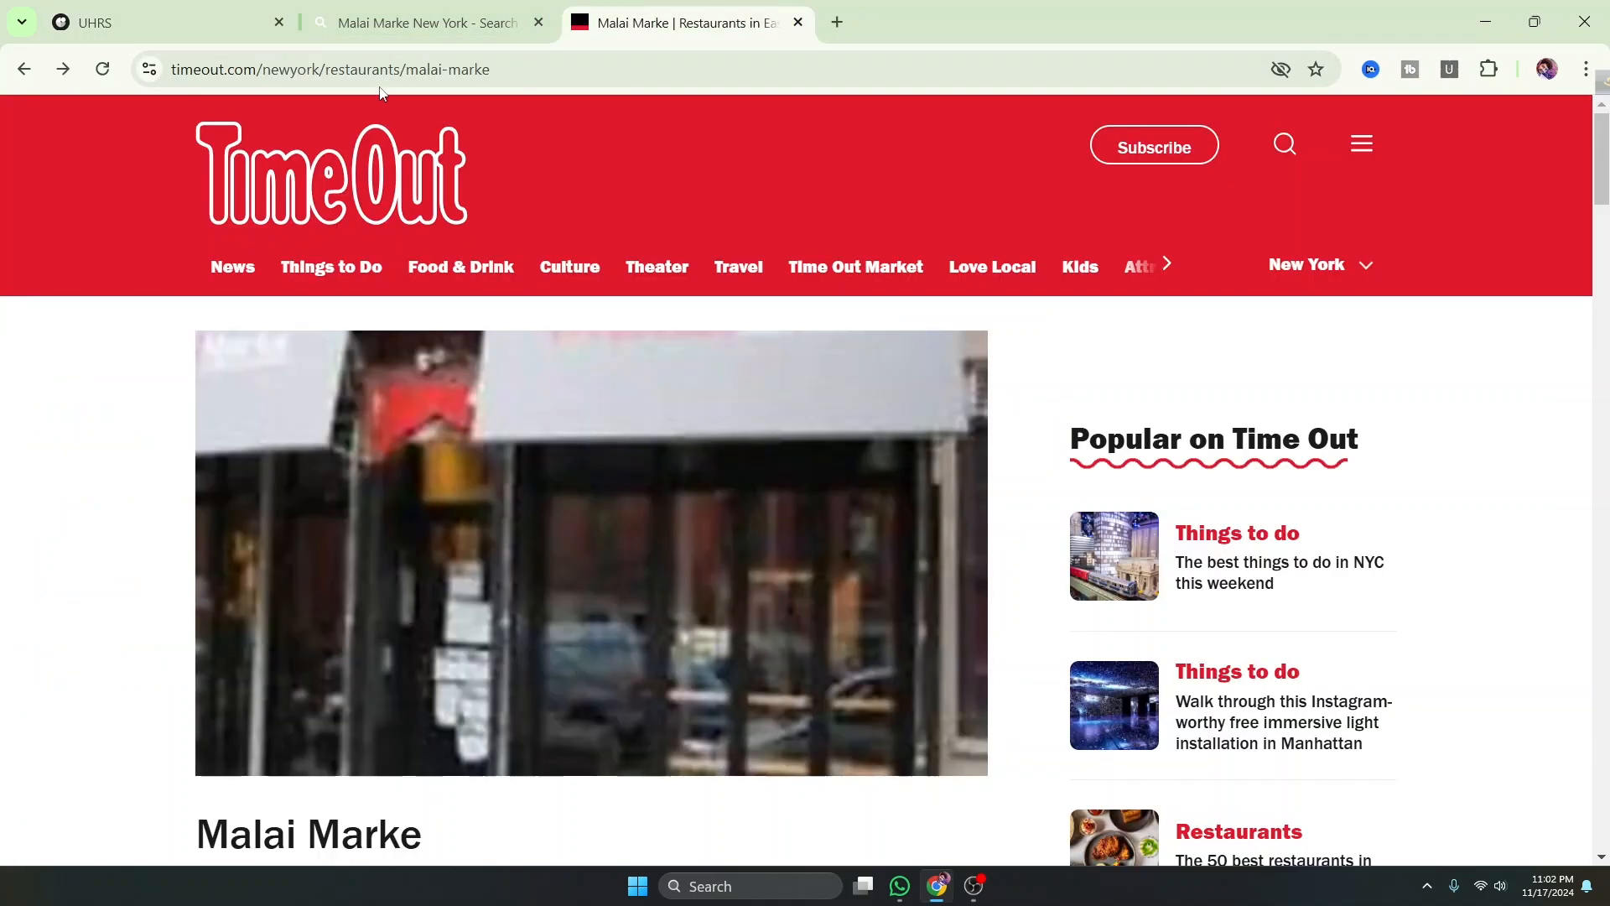
{"action": "left_click", "coordinate": [174, 11]}
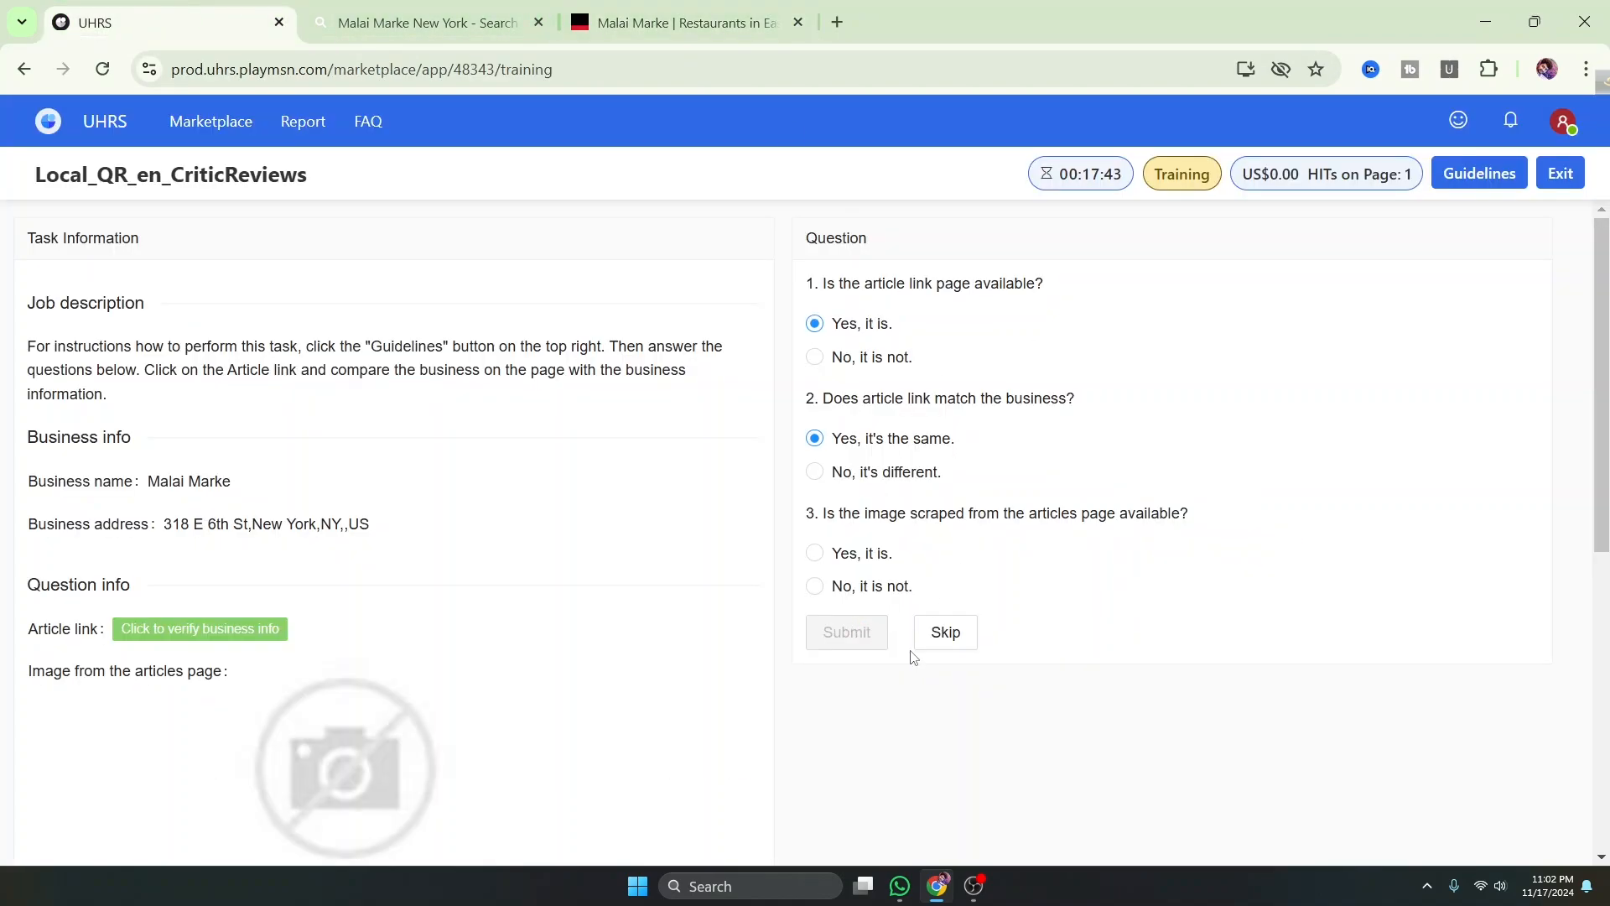
{"action": "left_click", "coordinate": [814, 553]}
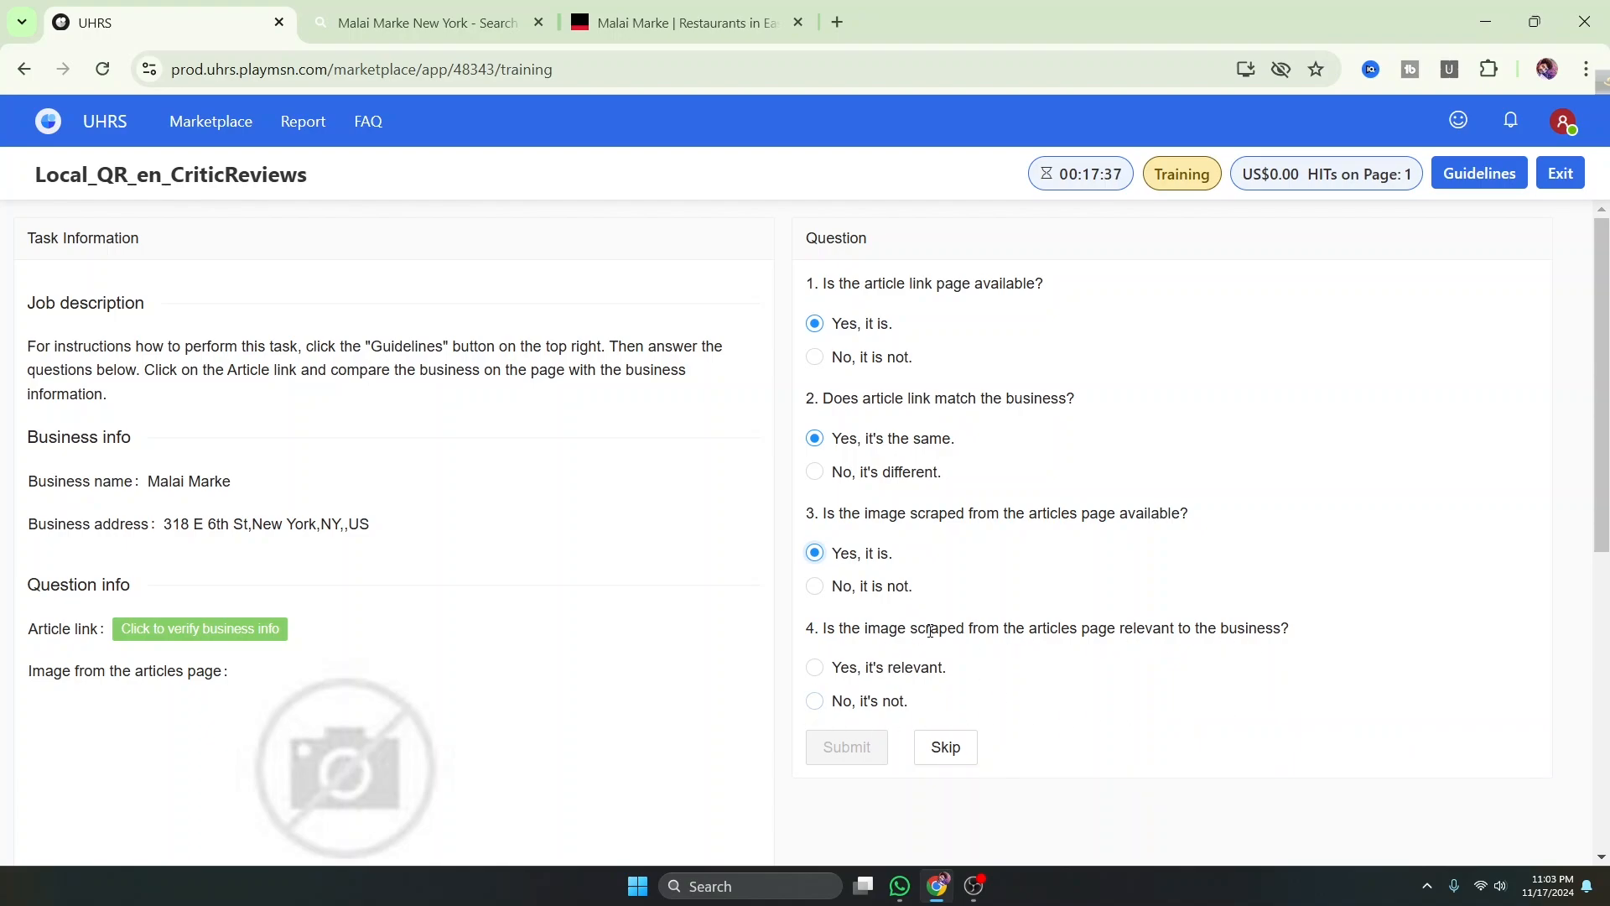
Review the article page and Bing images again and answer question 4, on the image's relevance to the business, with "No, it's not."
{"action": "left_click", "coordinate": [671, 22]}
{"action": "left_click", "coordinate": [377, 23]}
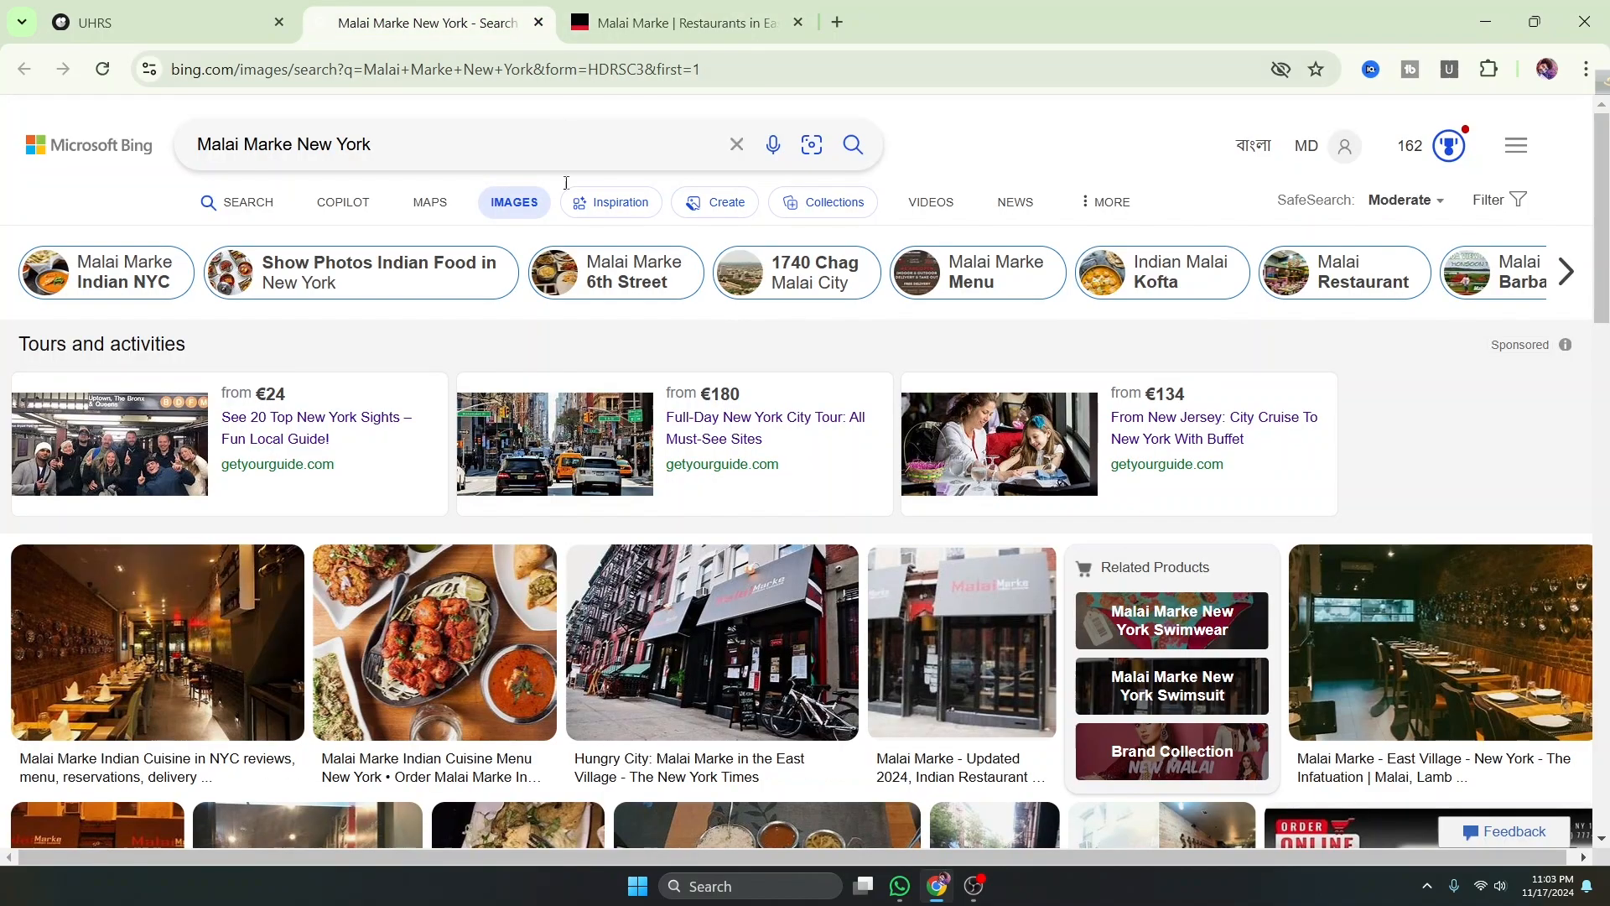
{"action": "left_click", "coordinate": [162, 23]}
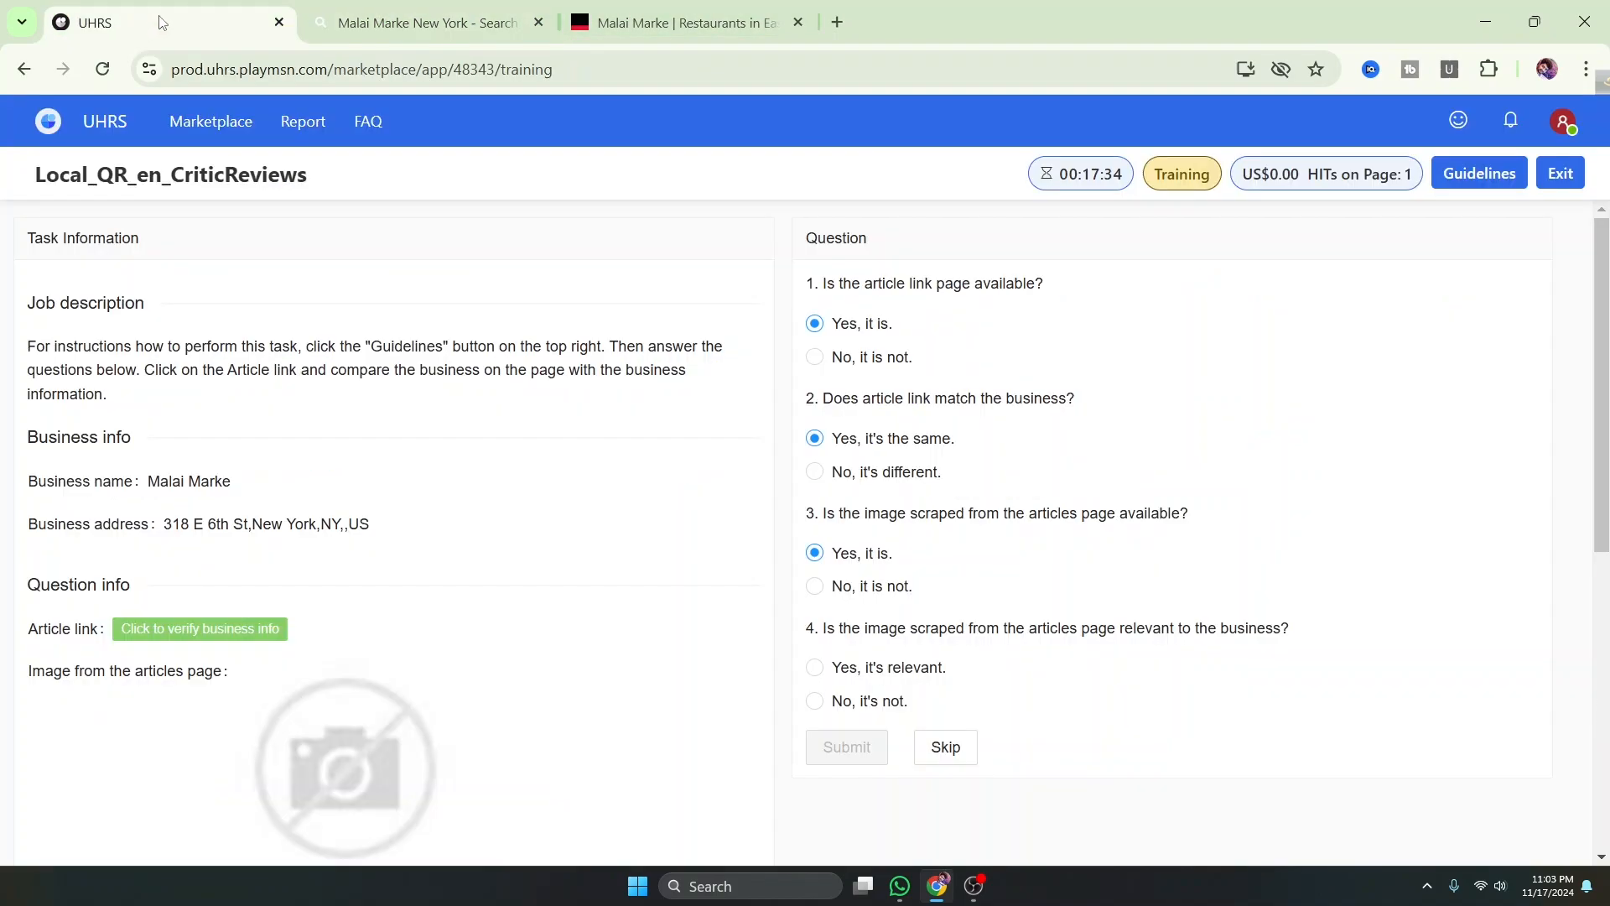
{"action": "left_click", "coordinate": [814, 702]}
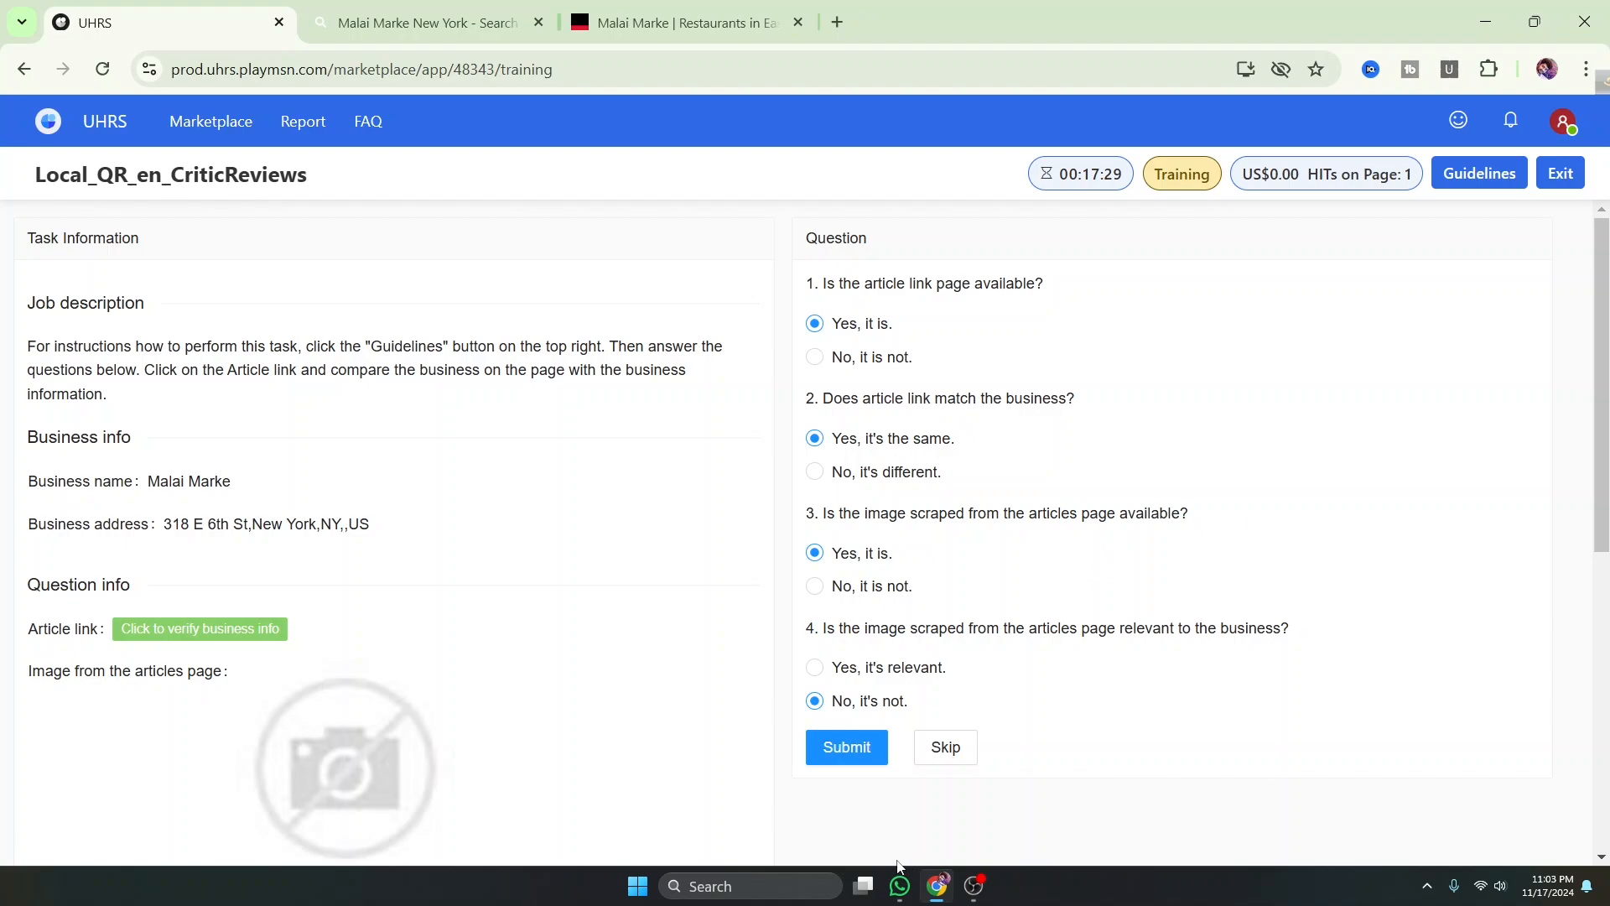
Submit the Malai Marke answers, continue to the next training task, and close the Bing image results and the article page
{"action": "left_click", "coordinate": [847, 752]}
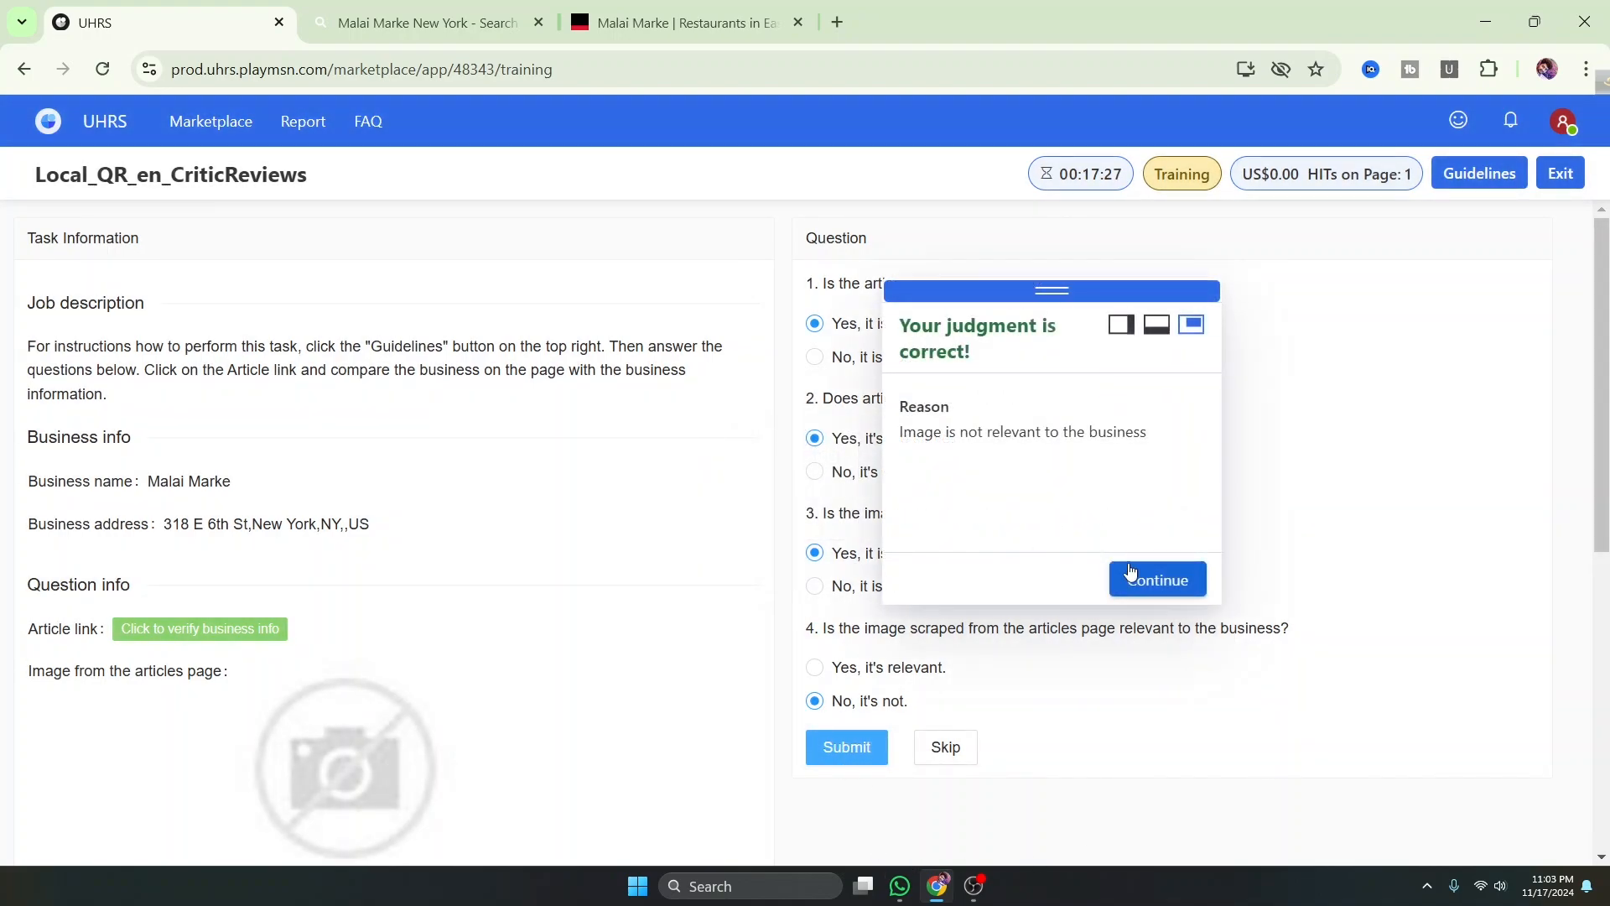
{"action": "left_click", "coordinate": [1149, 583]}
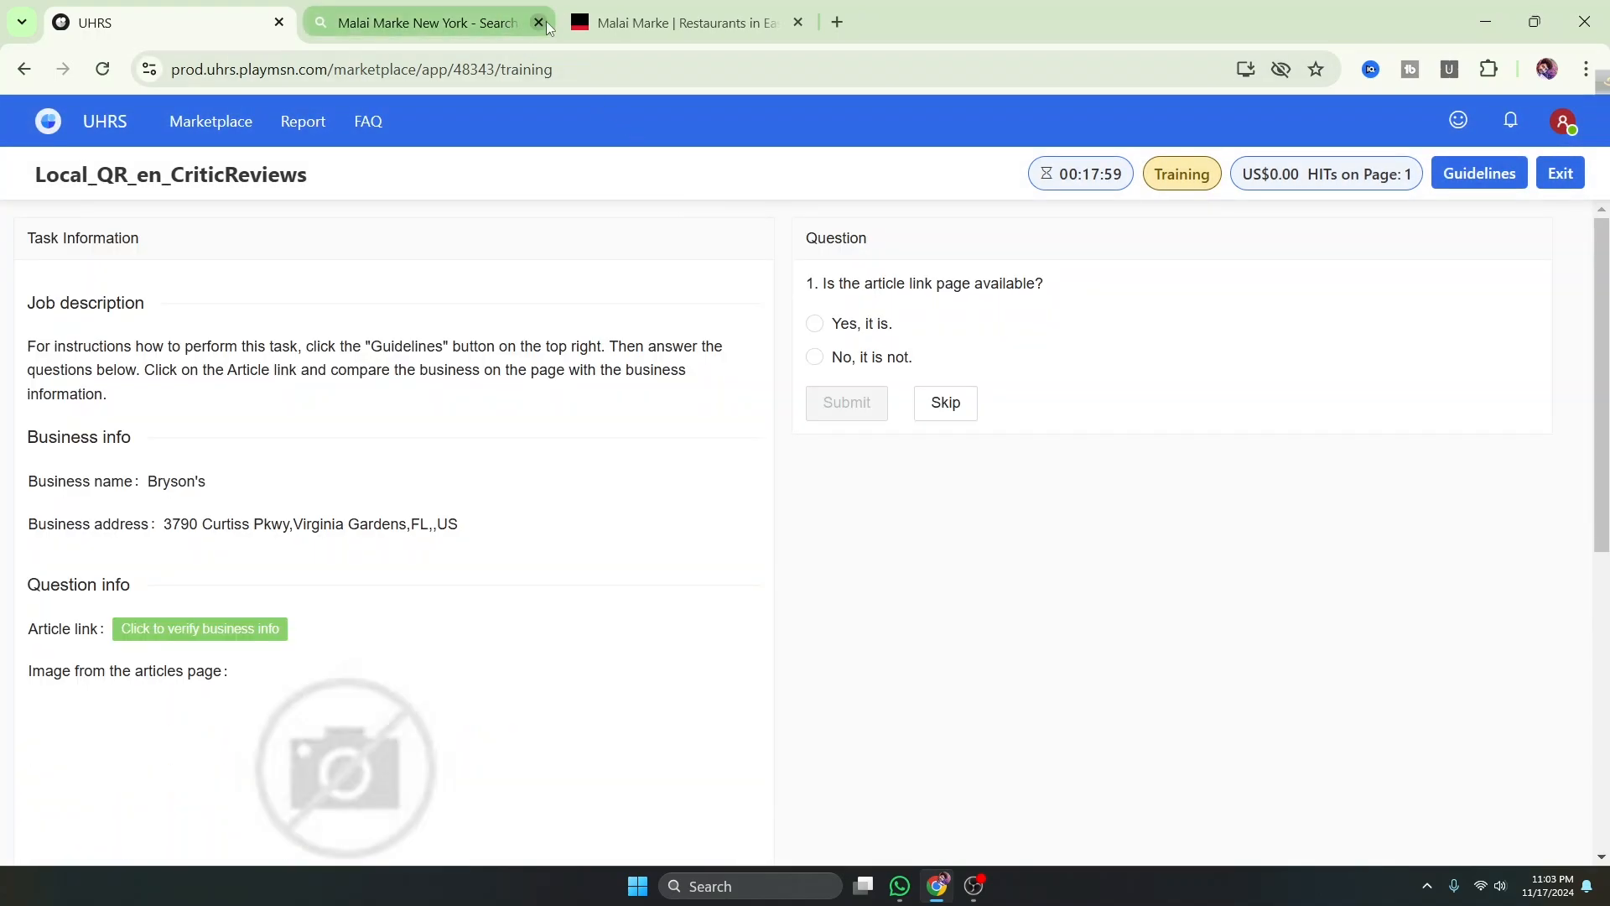
{"action": "left_click", "coordinate": [541, 23]}
{"action": "left_click", "coordinate": [541, 23]}
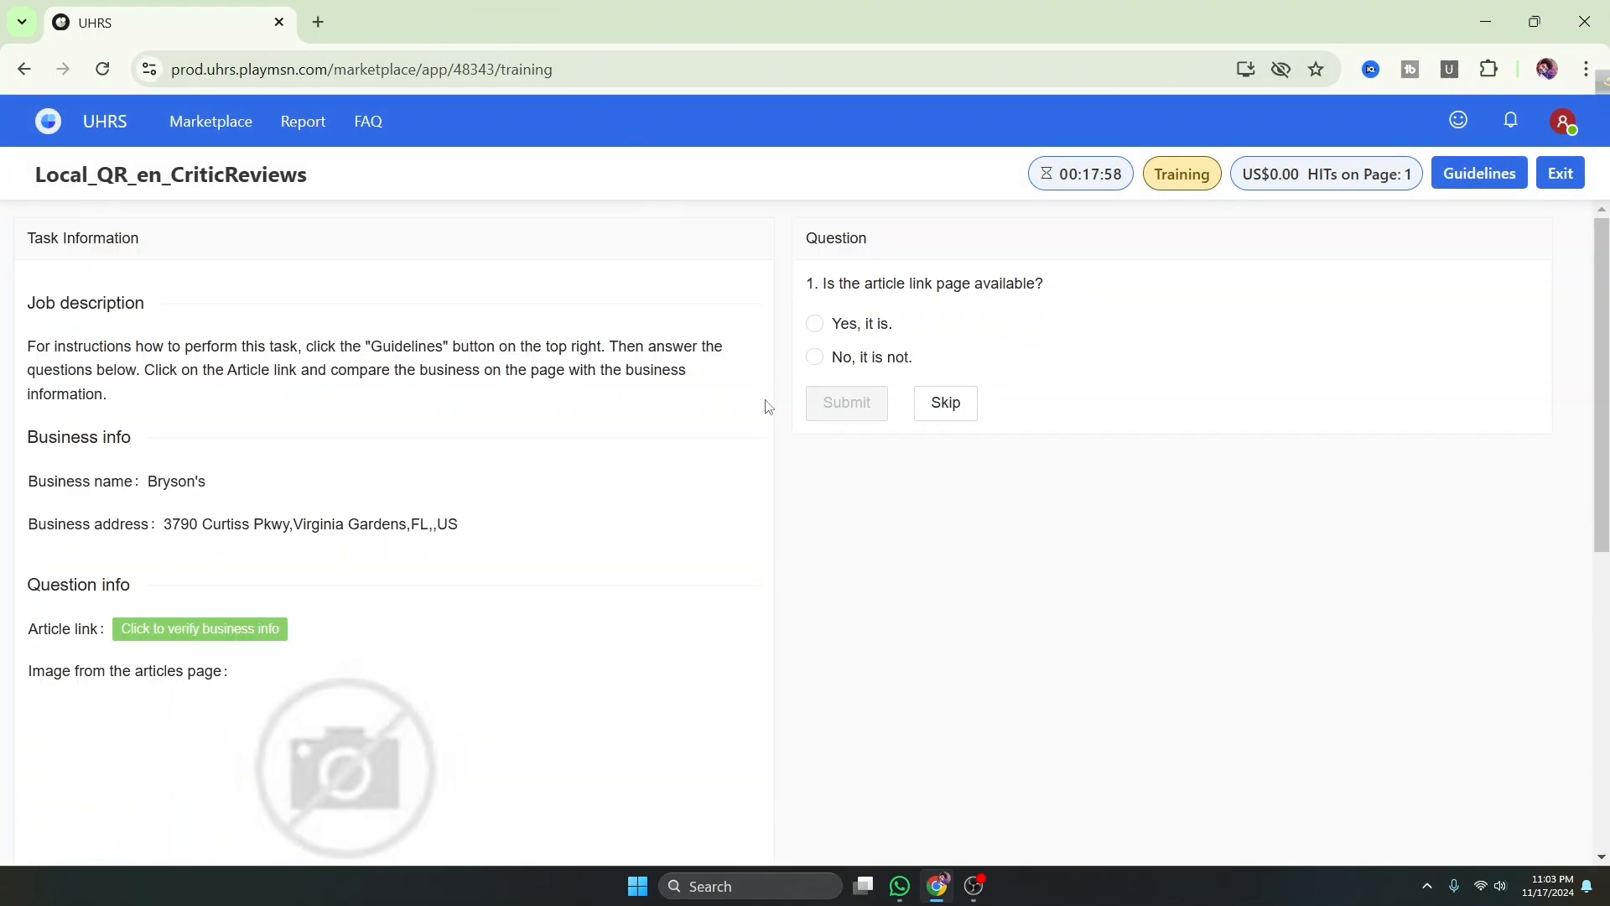
Open the article page for Bryson's and compare its name and address with the business information in the task
{"action": "scroll", "coordinate": [228, 410], "scroll_direction": "down", "scroll_amount": 1}
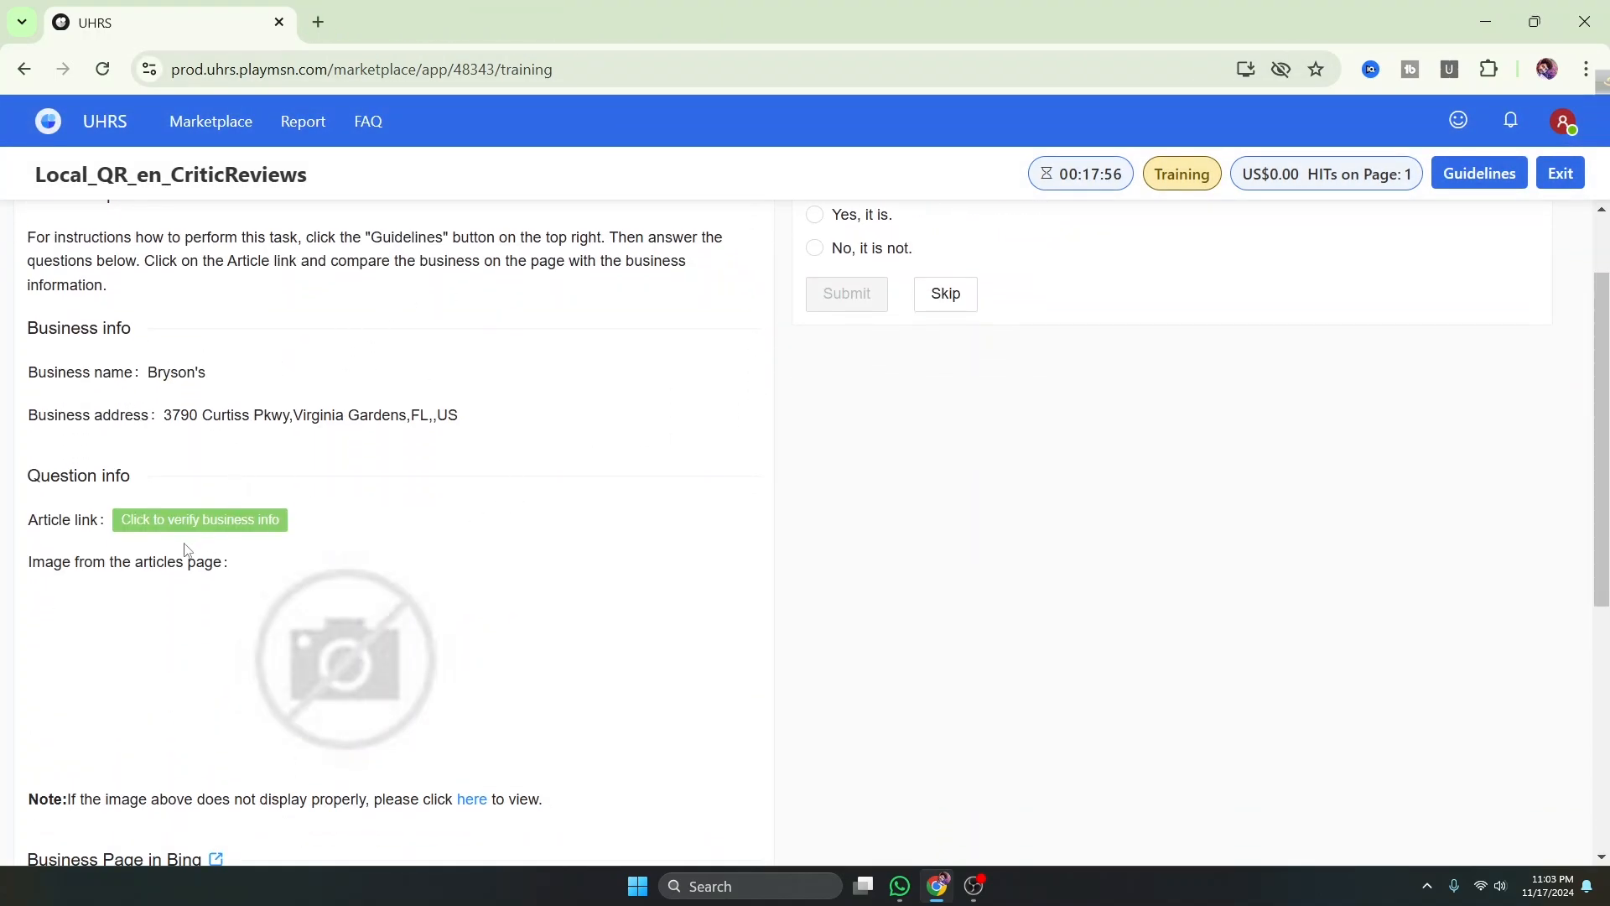
{"action": "left_click", "coordinate": [238, 521]}
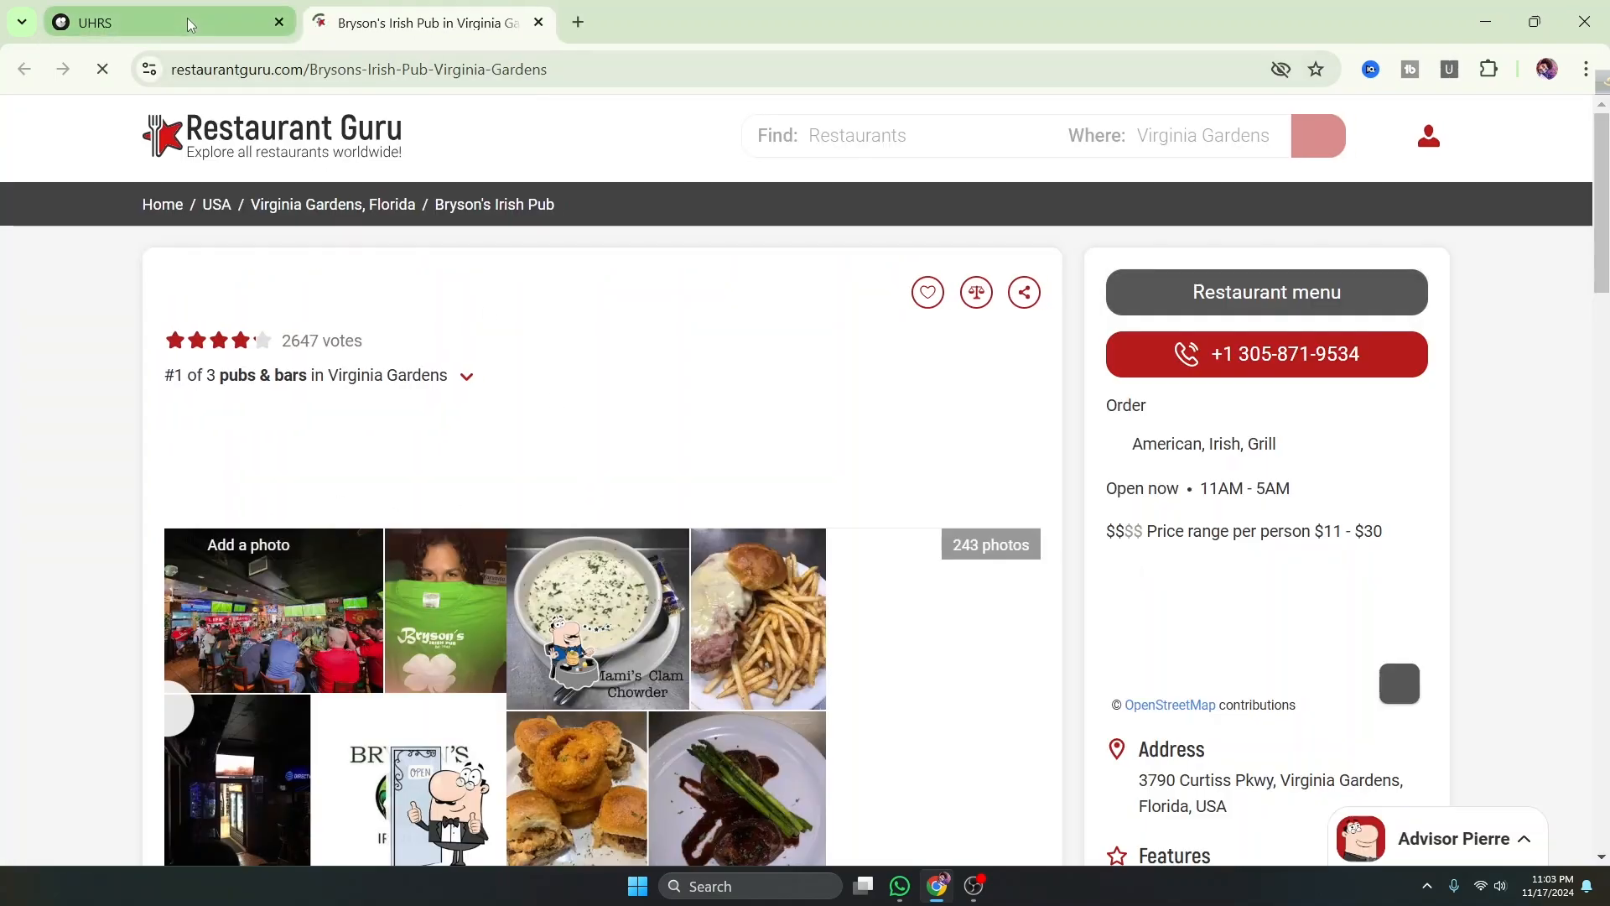
{"action": "left_click", "coordinate": [188, 23]}
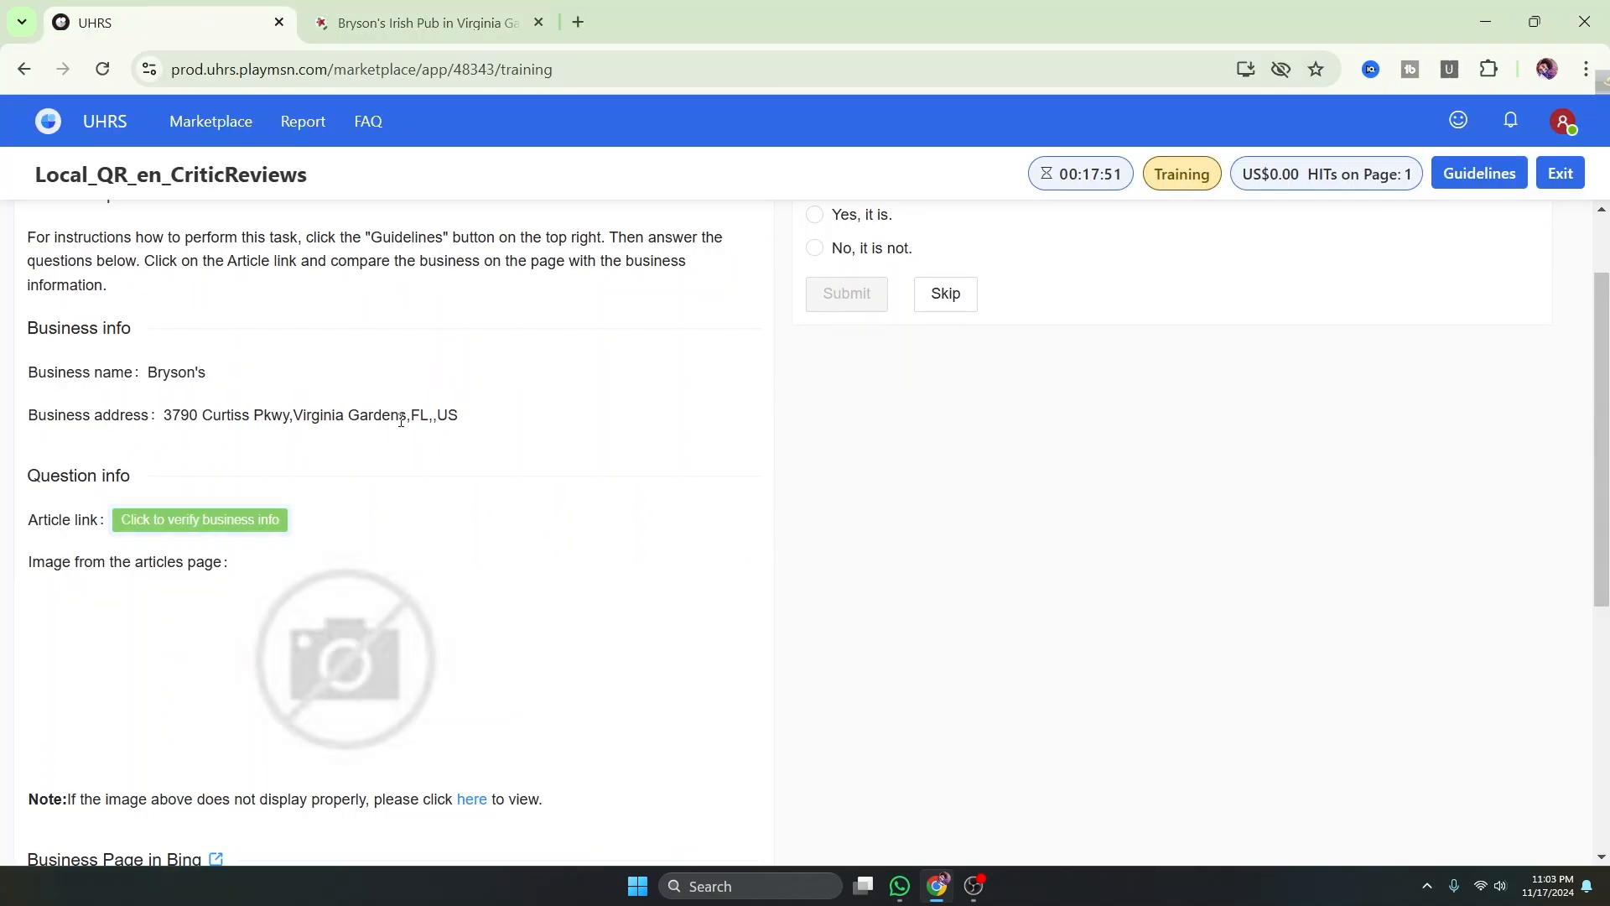
{"action": "double_click", "coordinate": [157, 377]}
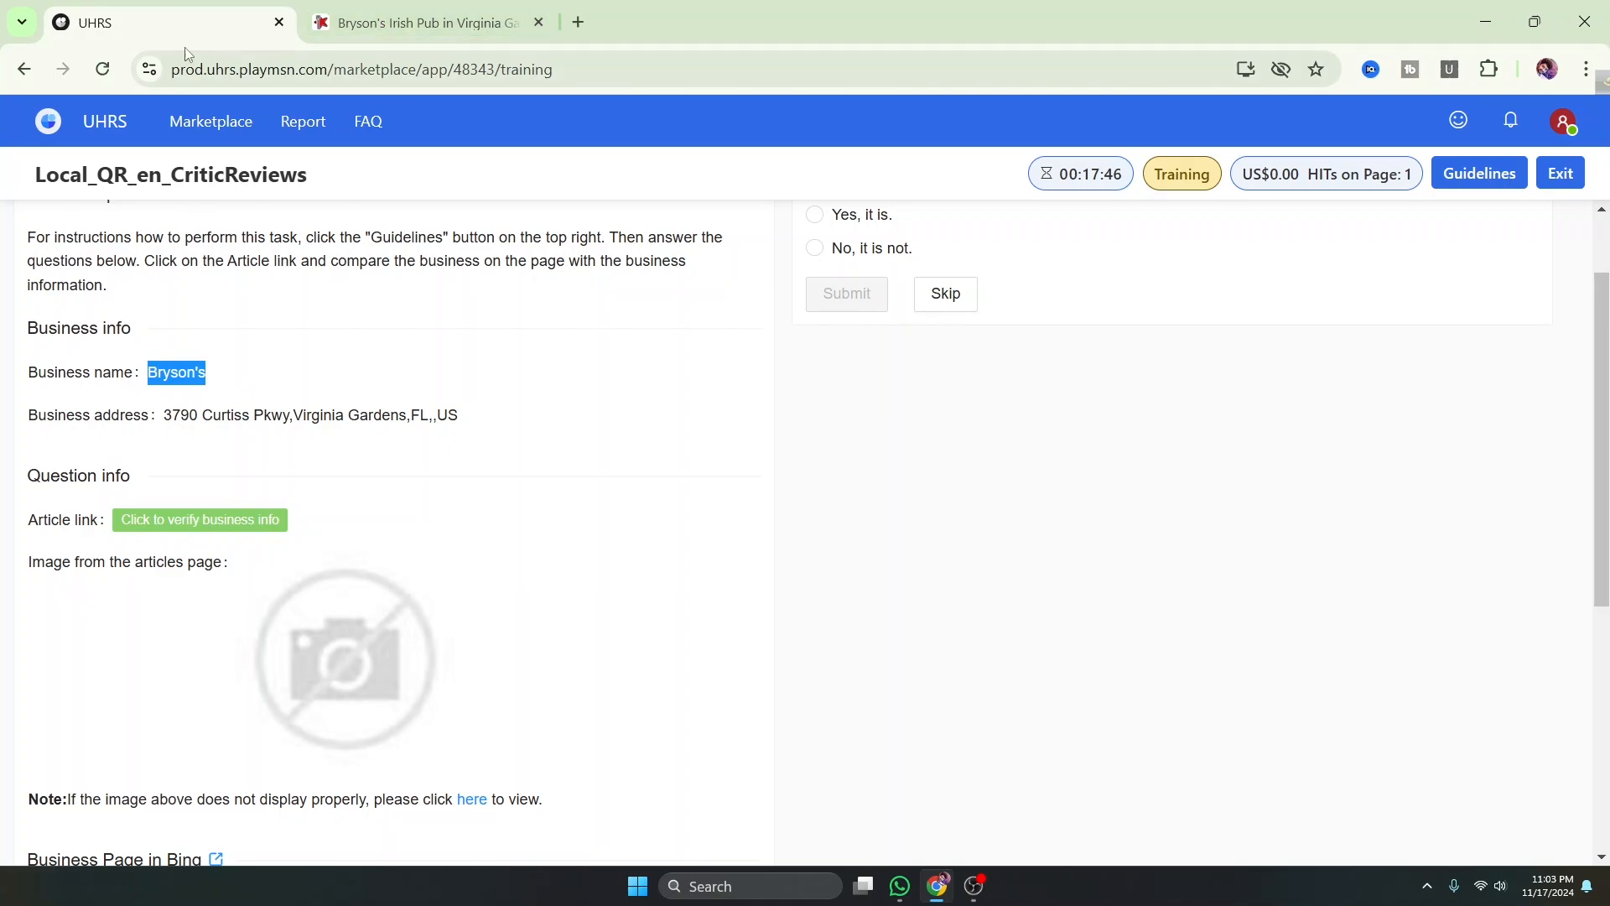
{"action": "left_click", "coordinate": [374, 25]}
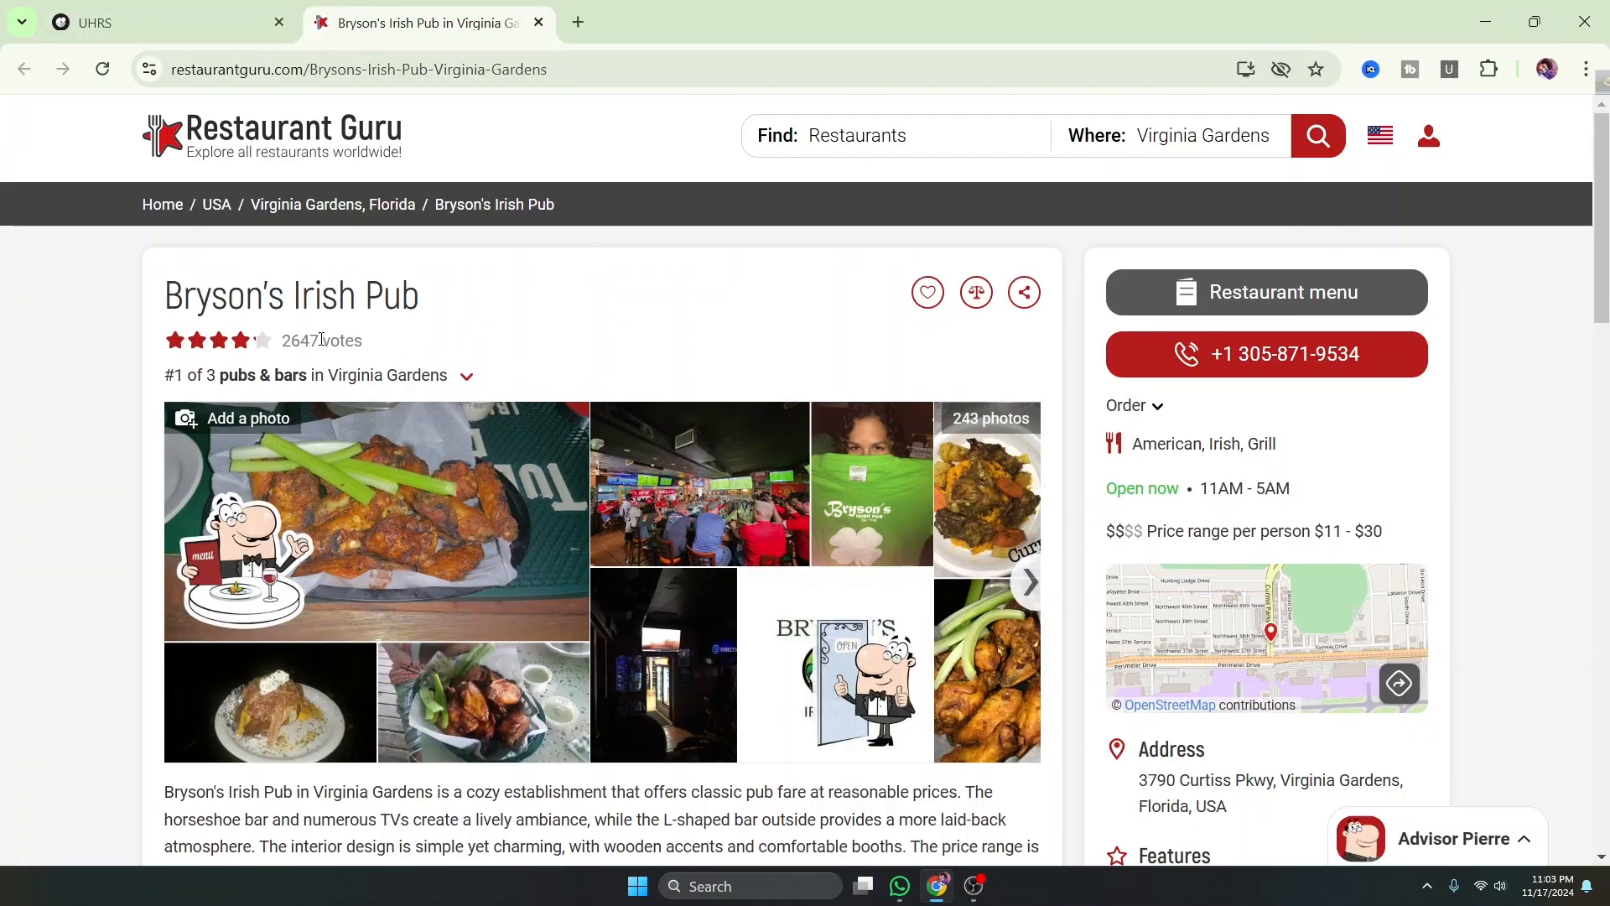
{"action": "scroll", "coordinate": [1153, 634], "scroll_direction": "down", "scroll_amount": 1}
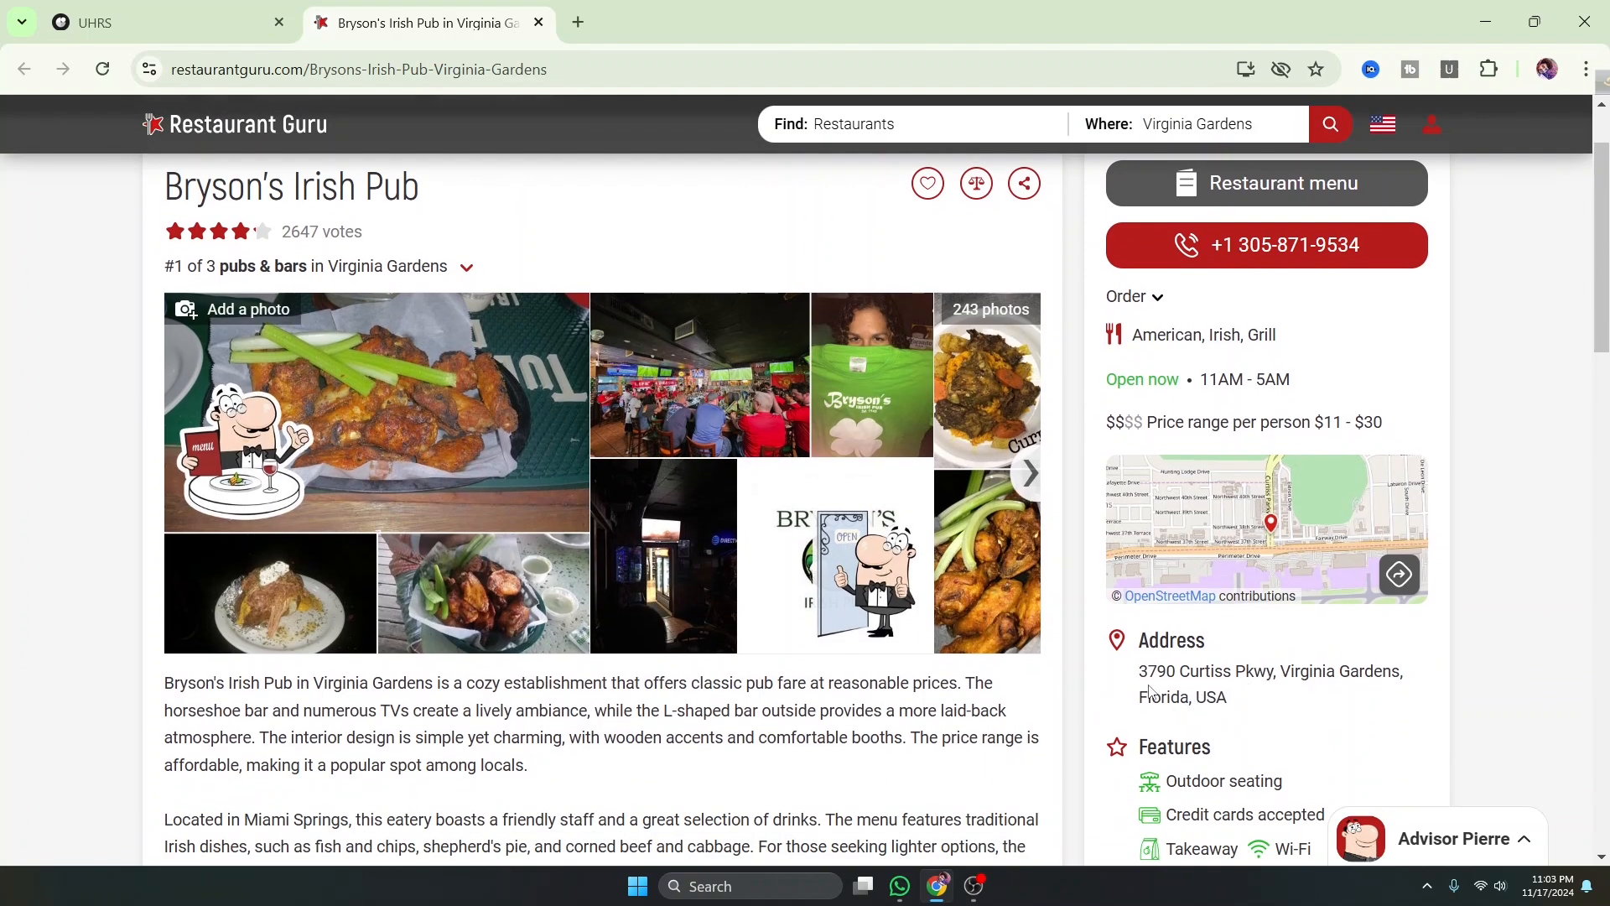
{"action": "scroll", "coordinate": [309, 352], "scroll_direction": "up", "scroll_amount": 1}
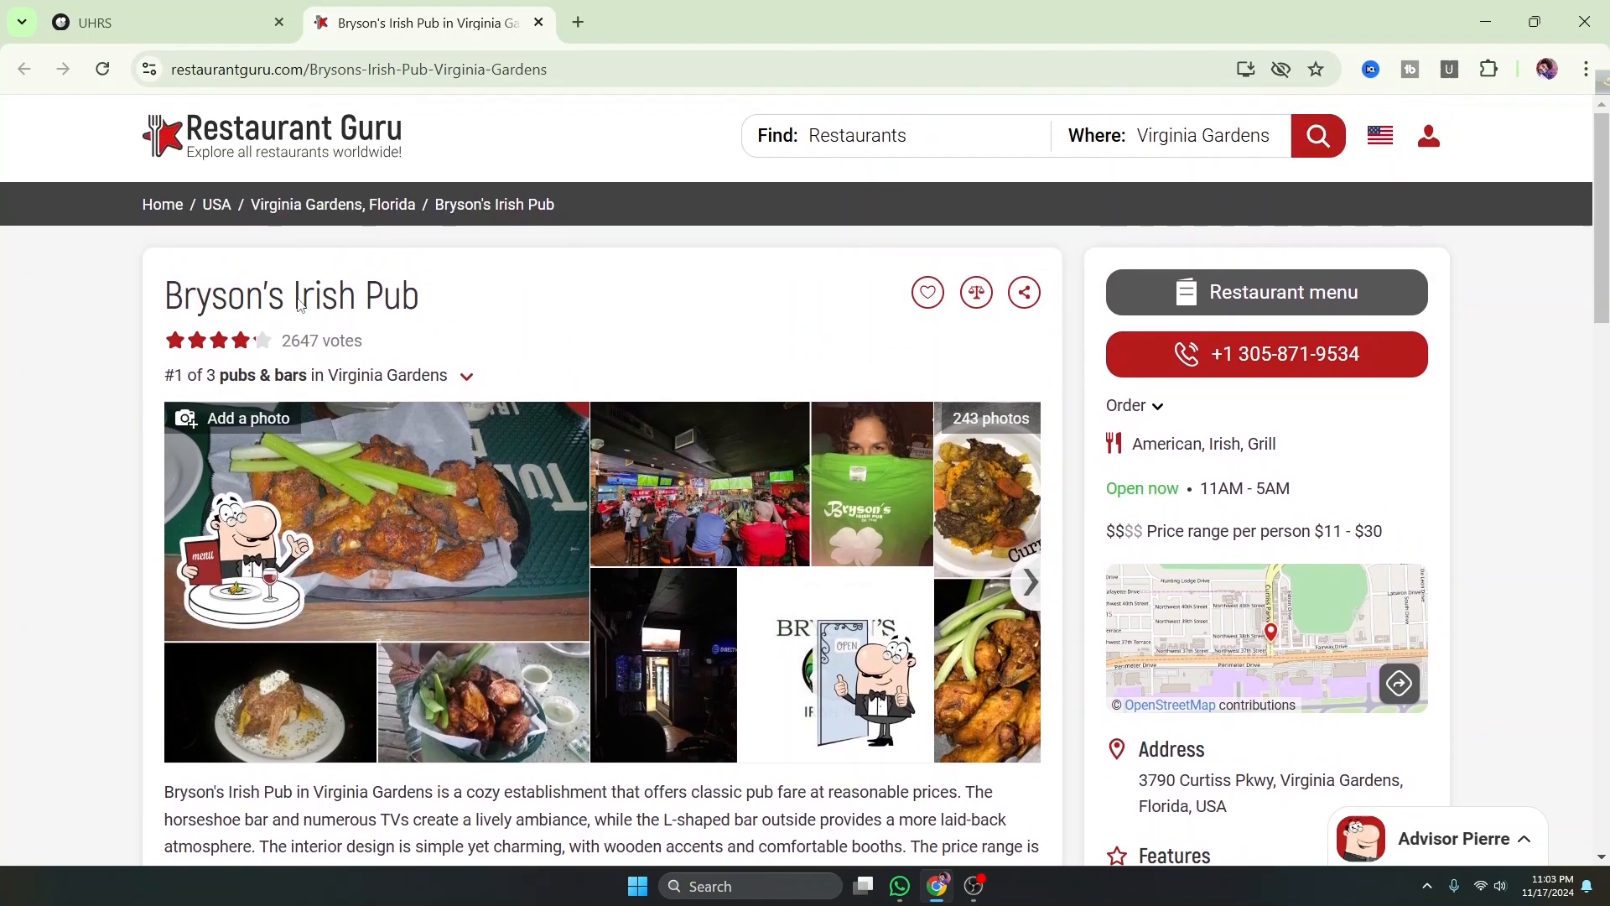
Answer question 1 with "Yes, it is." and, after rechecking the article page, question 2 with "Yes, it's the same."
{"action": "left_click", "coordinate": [160, 25]}
{"action": "scroll", "coordinate": [999, 511], "scroll_direction": "up", "scroll_amount": 1}
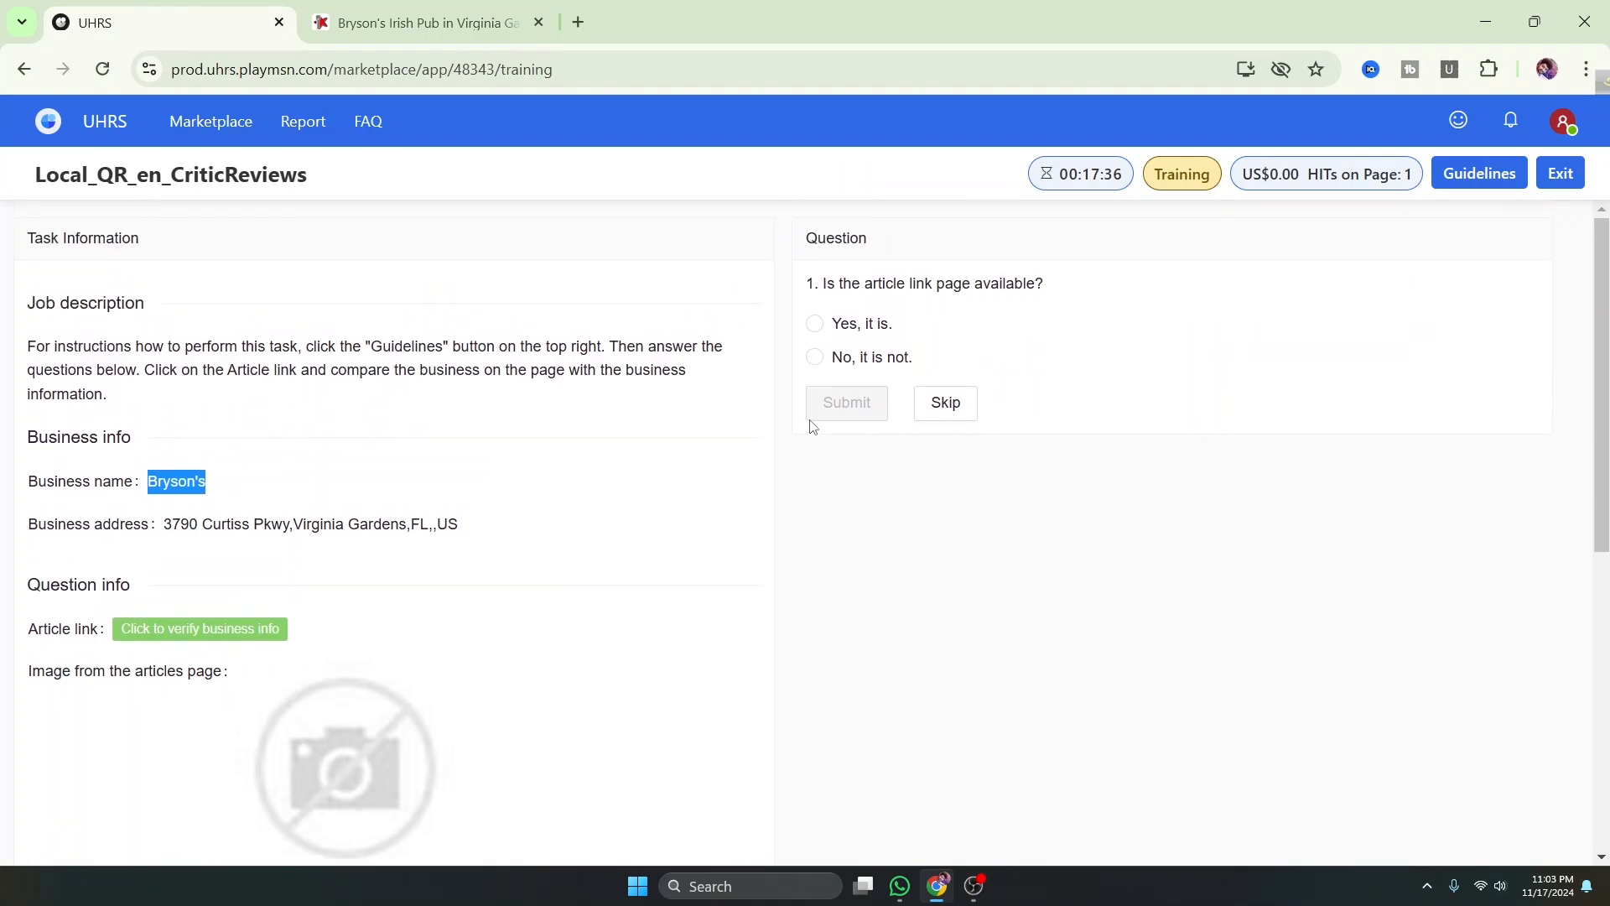
{"action": "left_click", "coordinate": [818, 324]}
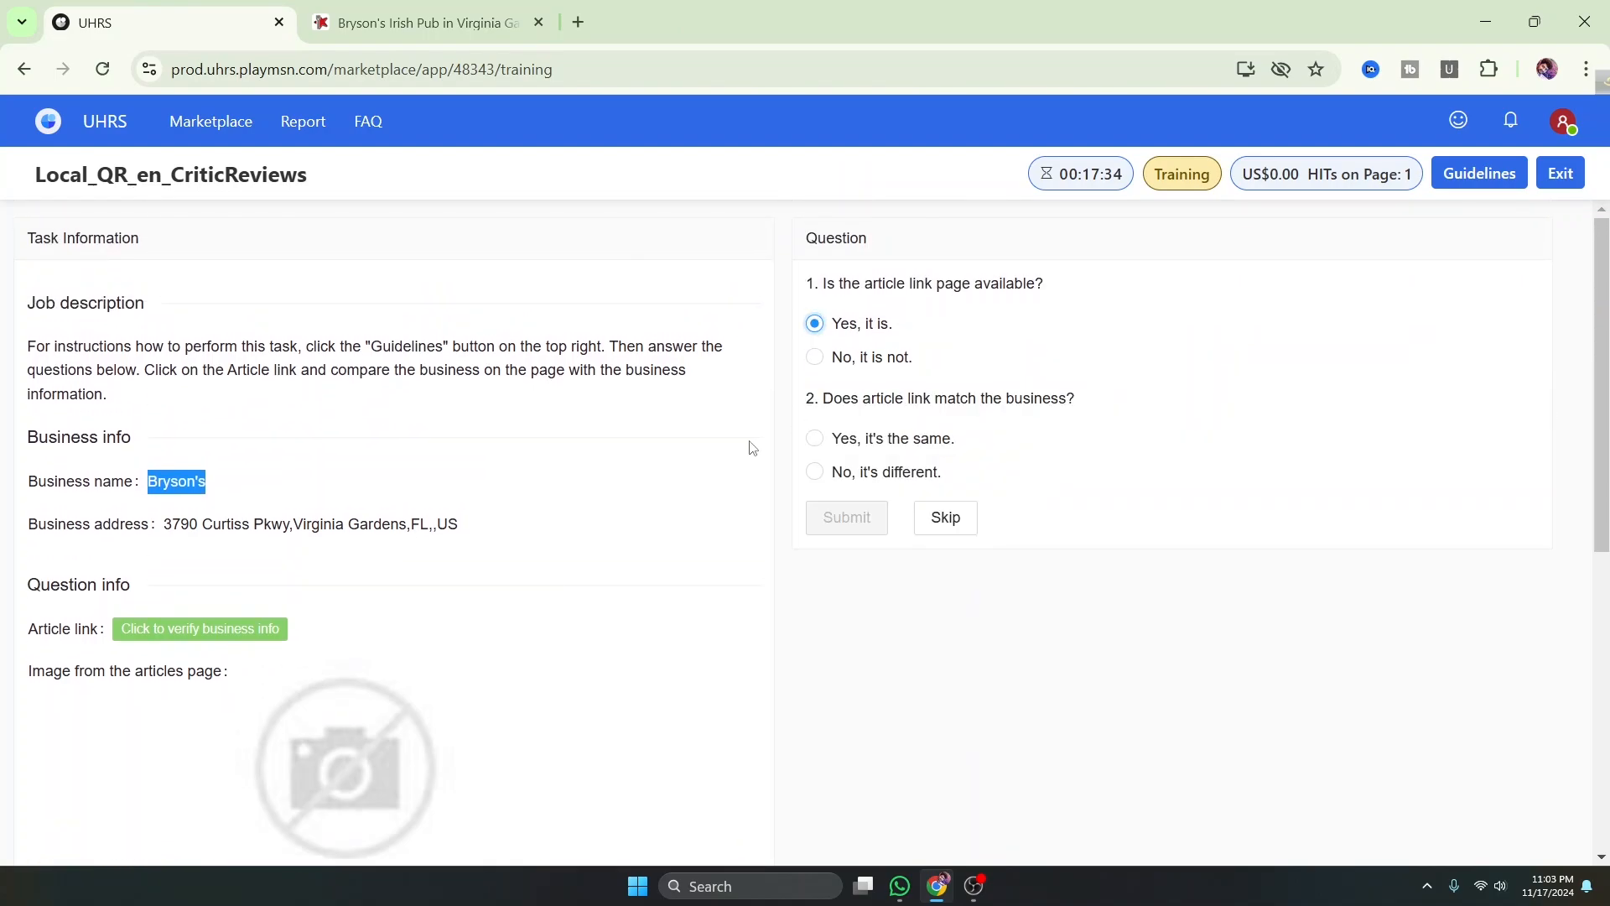
{"action": "left_click", "coordinate": [445, 20]}
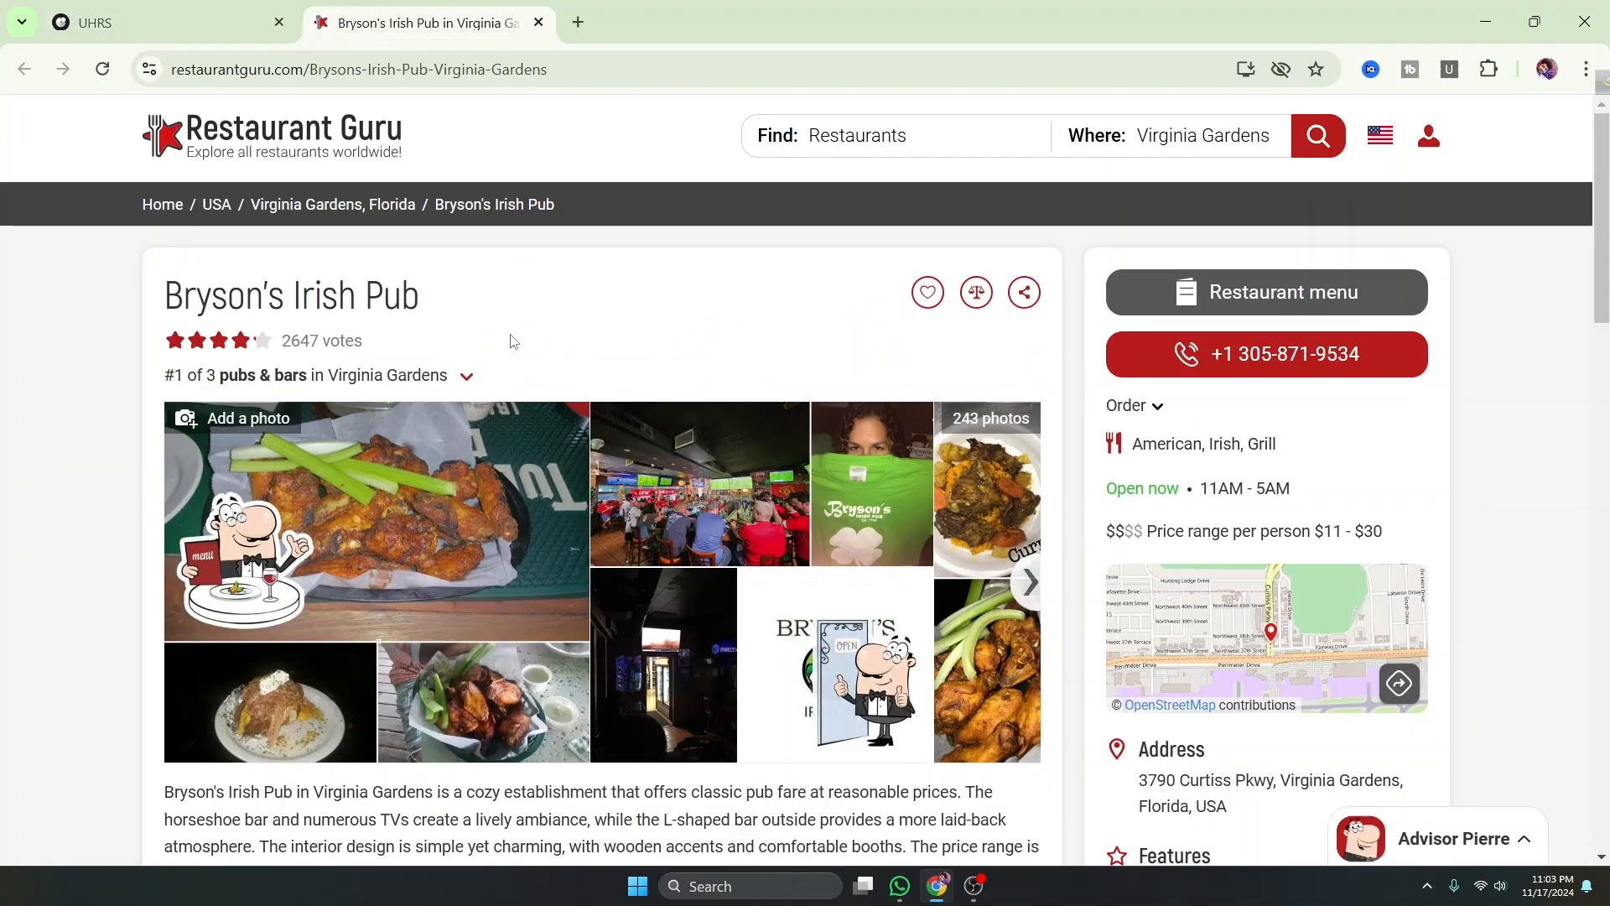
{"action": "left_click", "coordinate": [167, 23]}
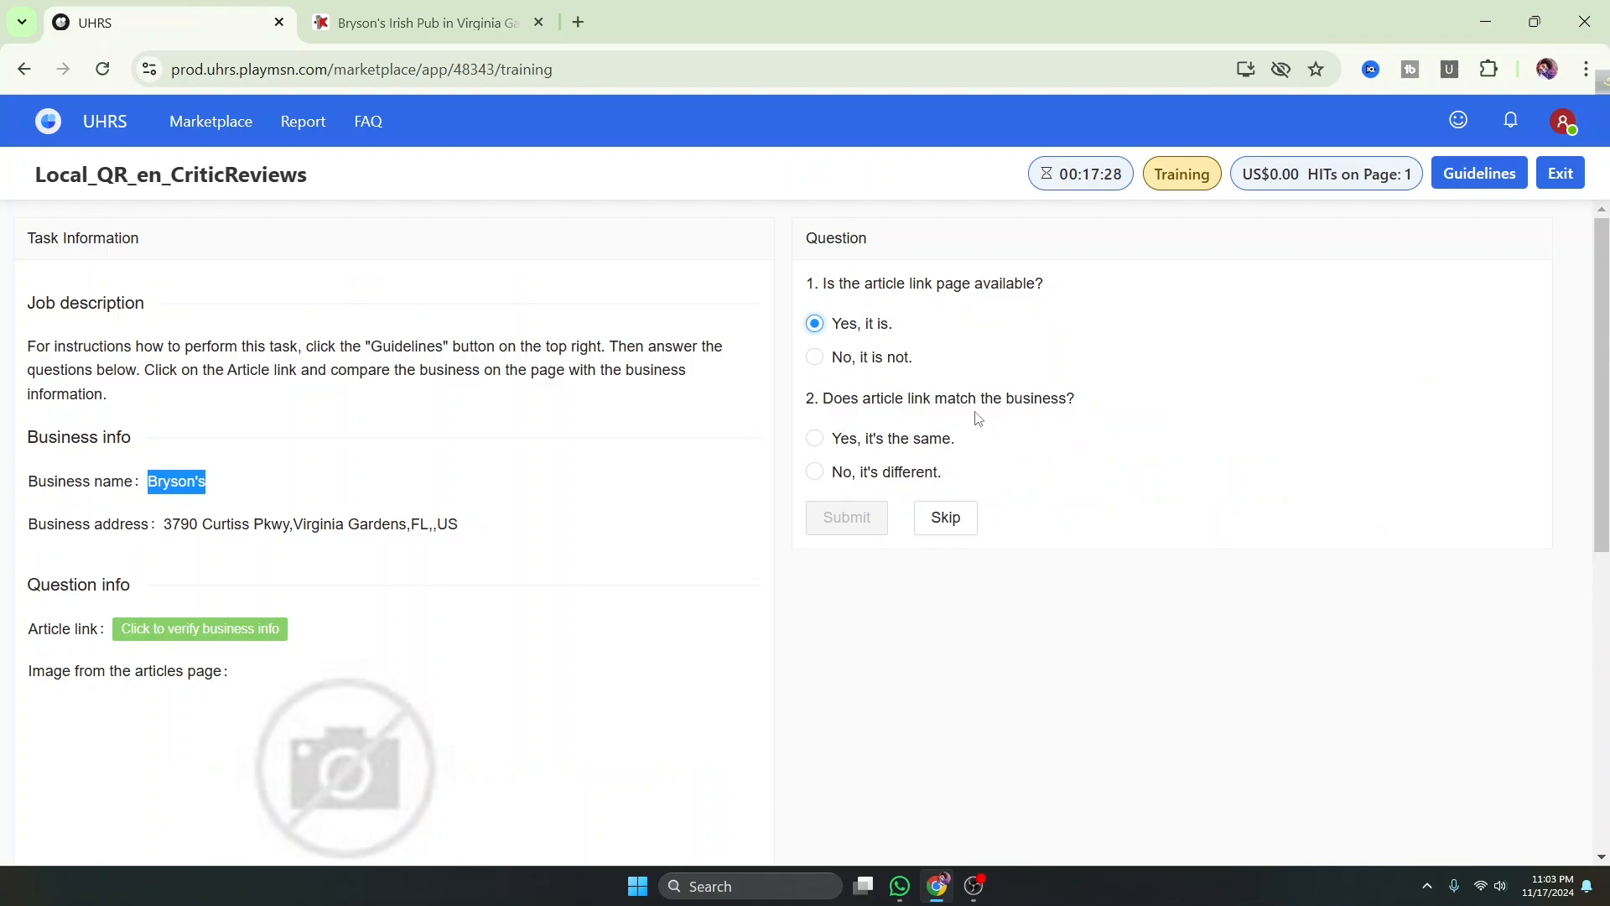
{"action": "left_click", "coordinate": [816, 439]}
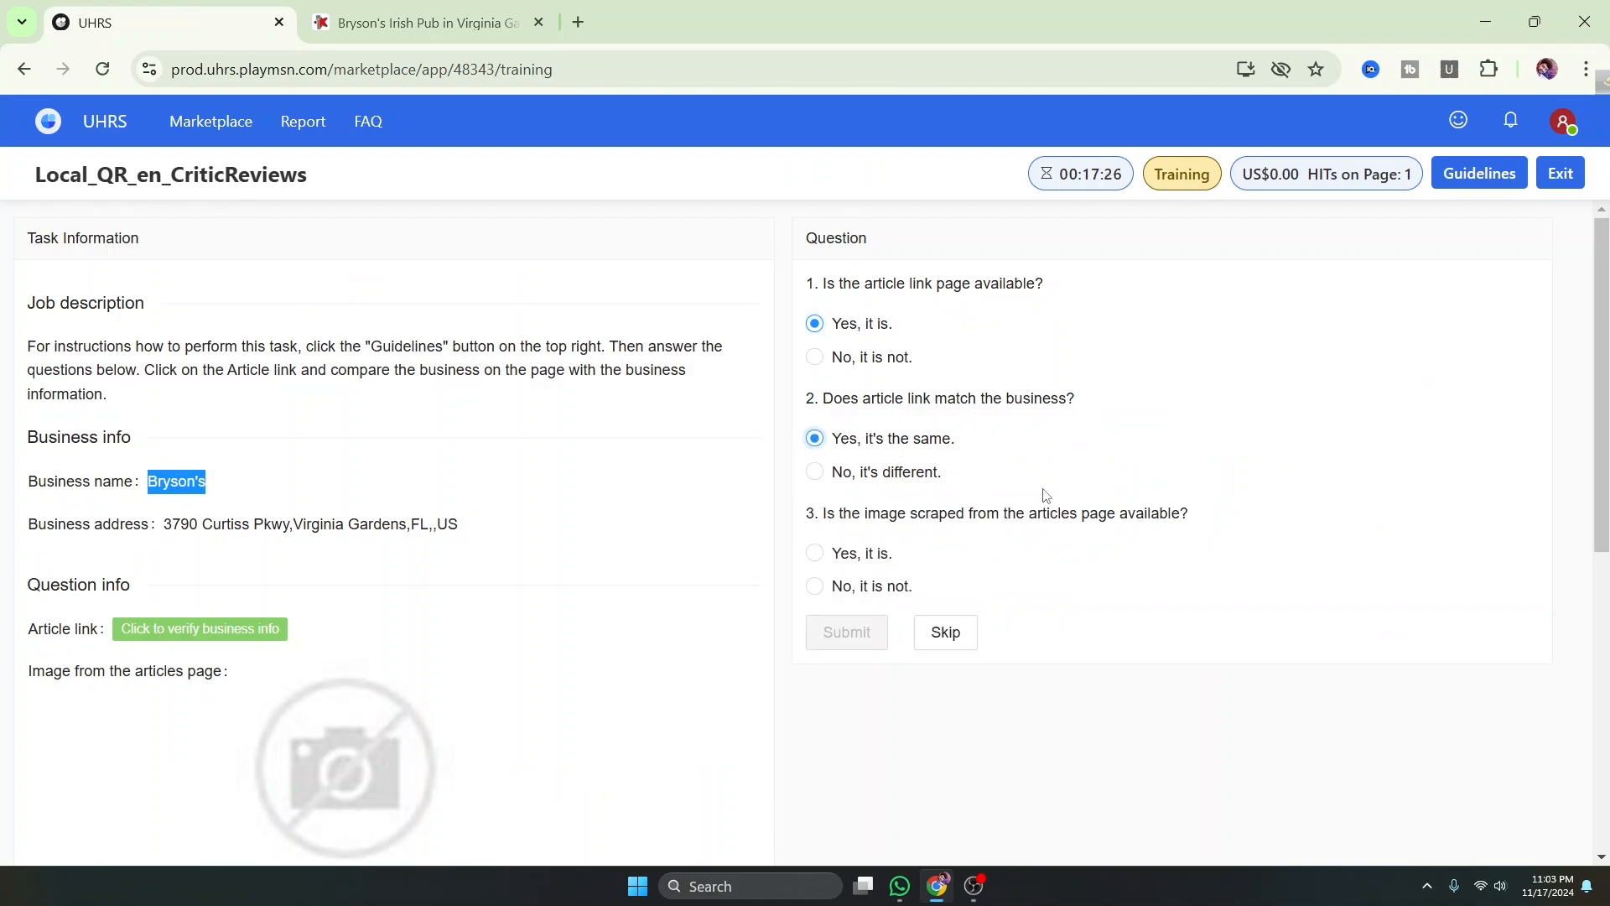
Review the photos on the Bryson's article page and compare them with the Bing image results for Bryson's Virginia Gardens
{"action": "left_click", "coordinate": [449, 25]}
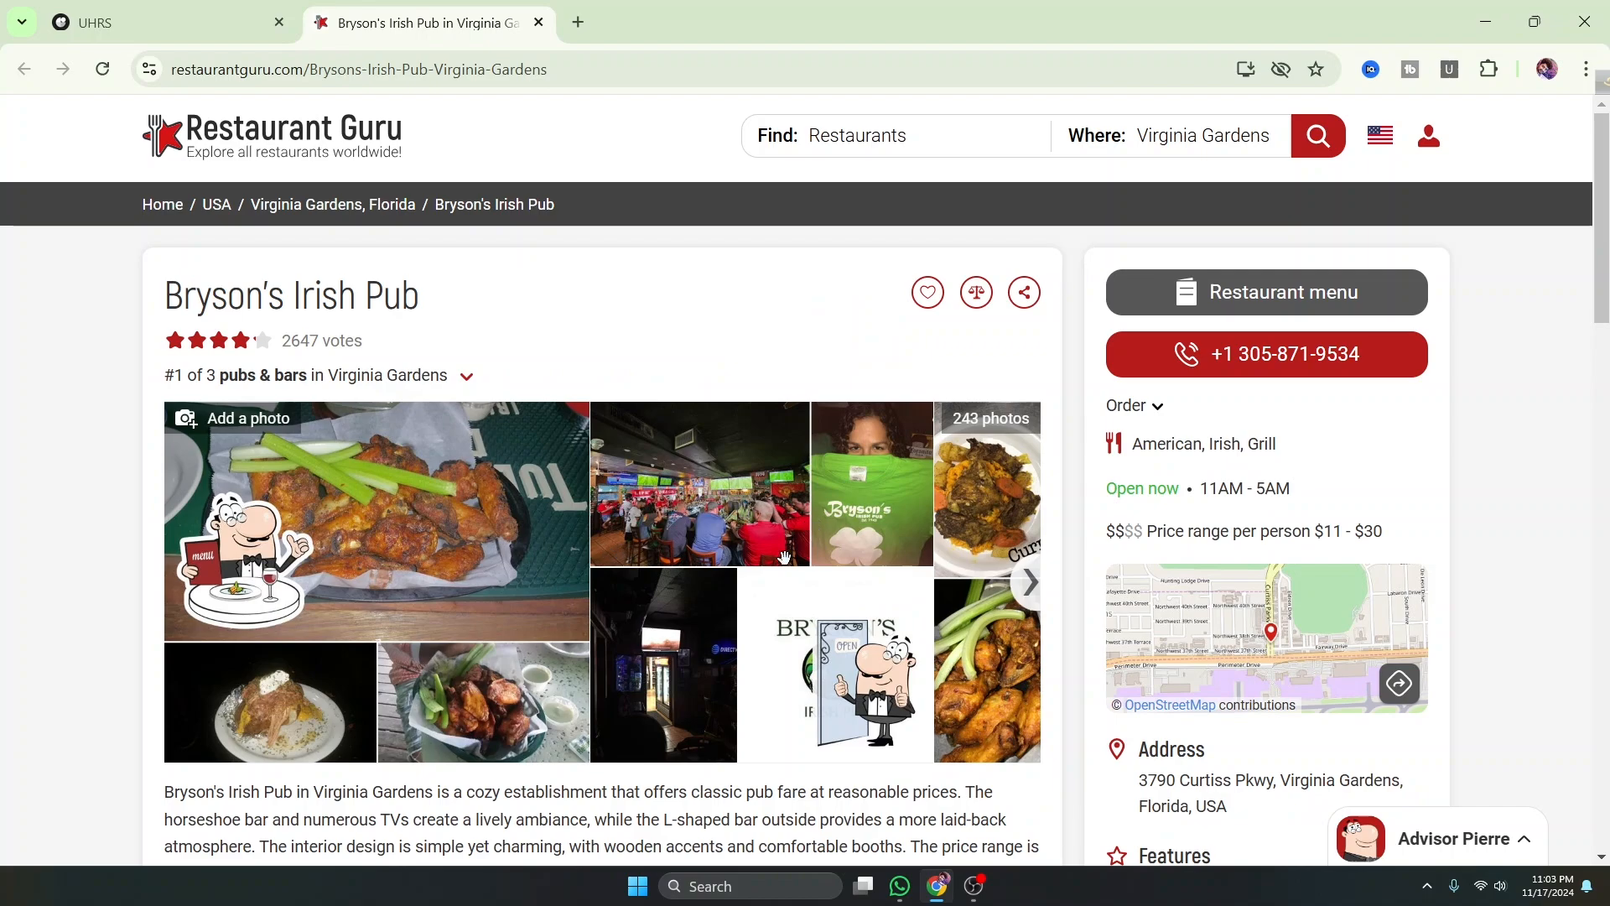
{"action": "scroll", "coordinate": [726, 593], "scroll_direction": "down", "scroll_amount": 1}
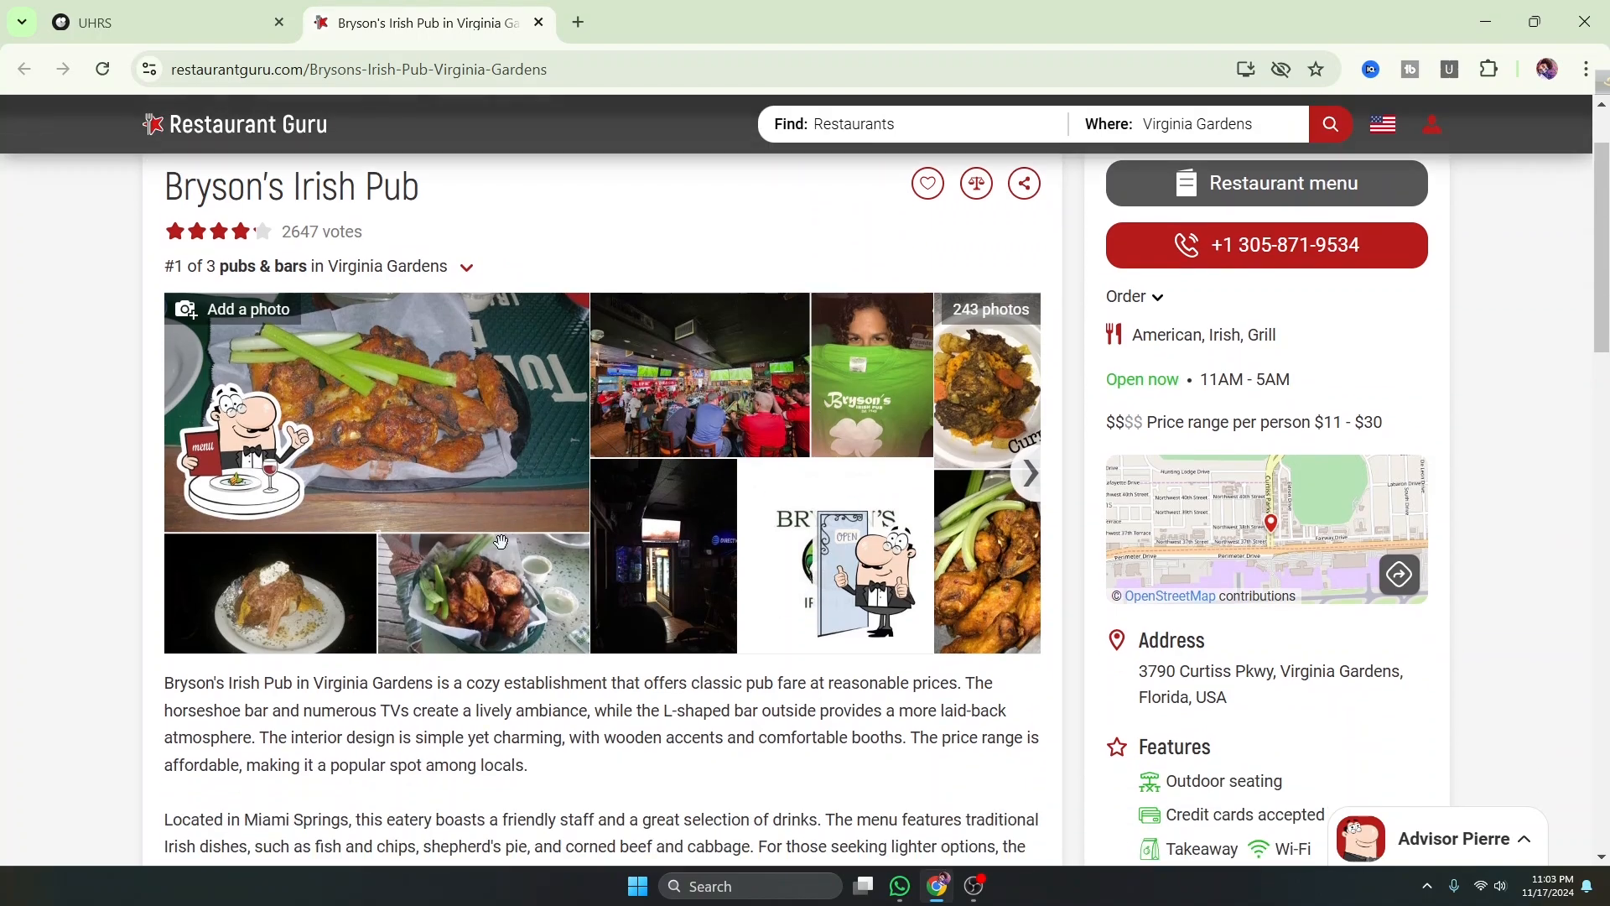
{"action": "left_click", "coordinate": [163, 23]}
{"action": "scroll", "coordinate": [517, 478], "scroll_direction": "down", "scroll_amount": 5}
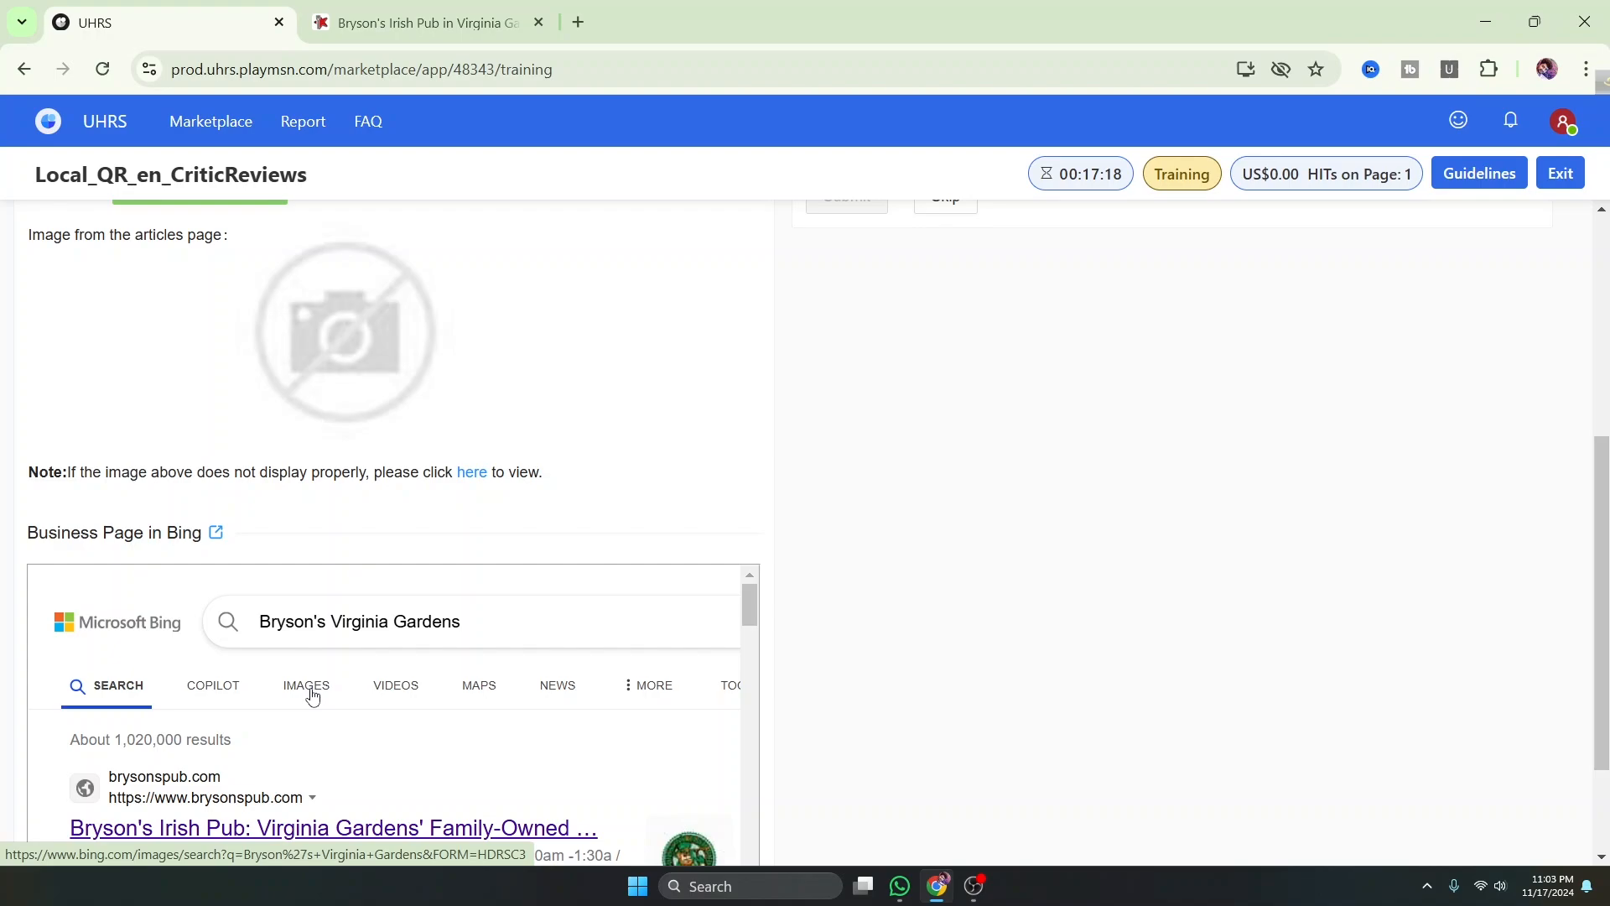
{"action": "left_click", "coordinate": [307, 687]}
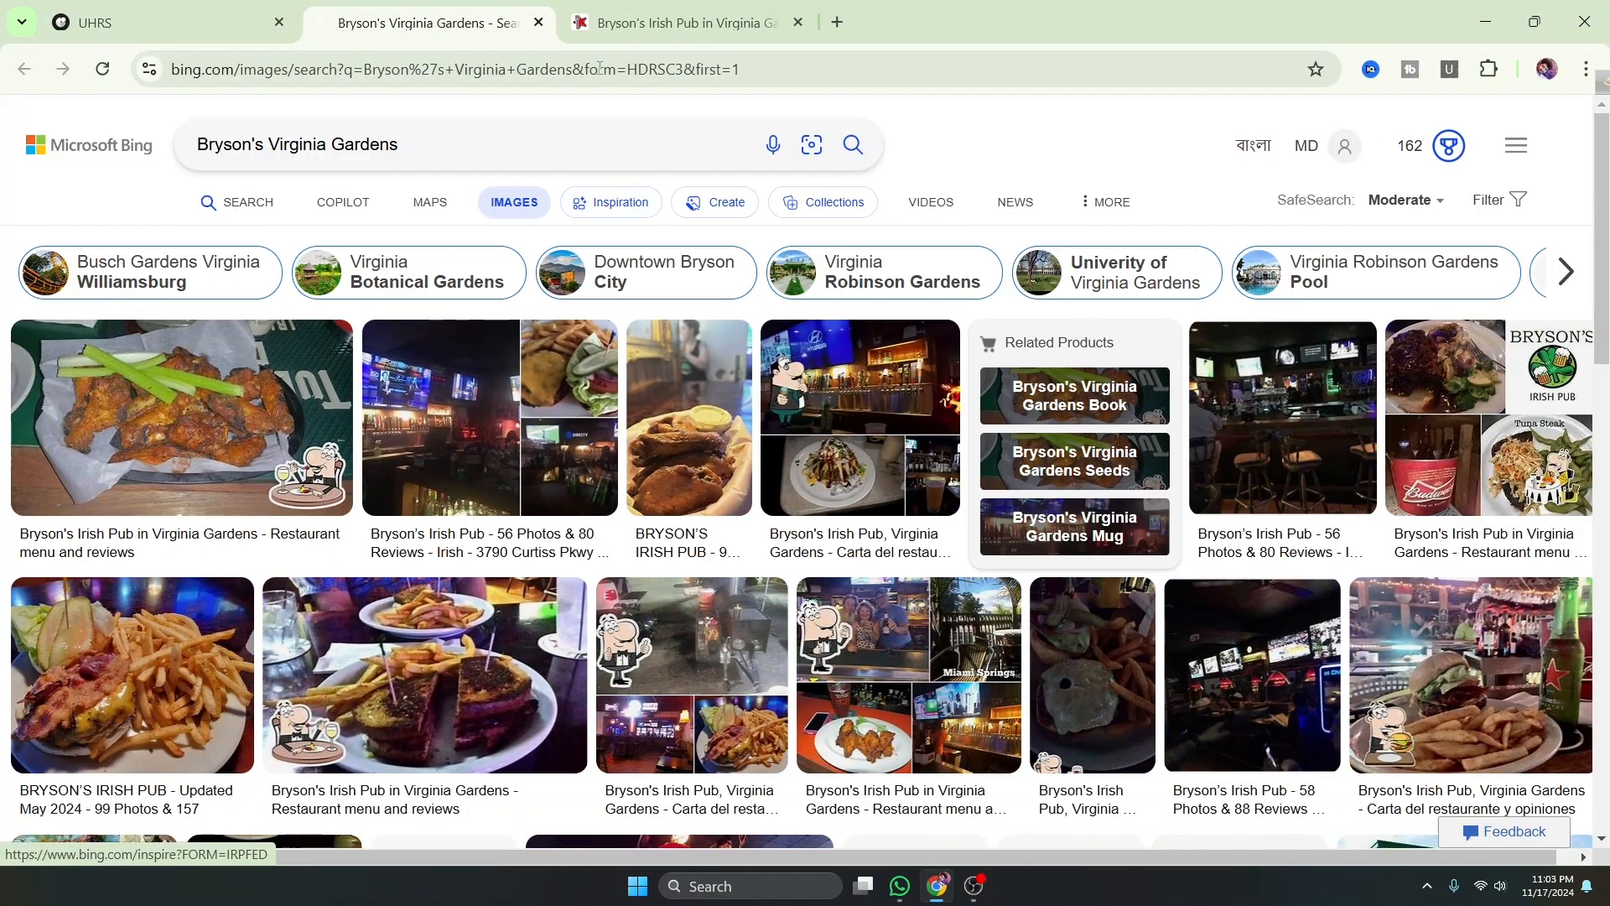
{"action": "left_click", "coordinate": [650, 24]}
{"action": "left_click", "coordinate": [419, 24]}
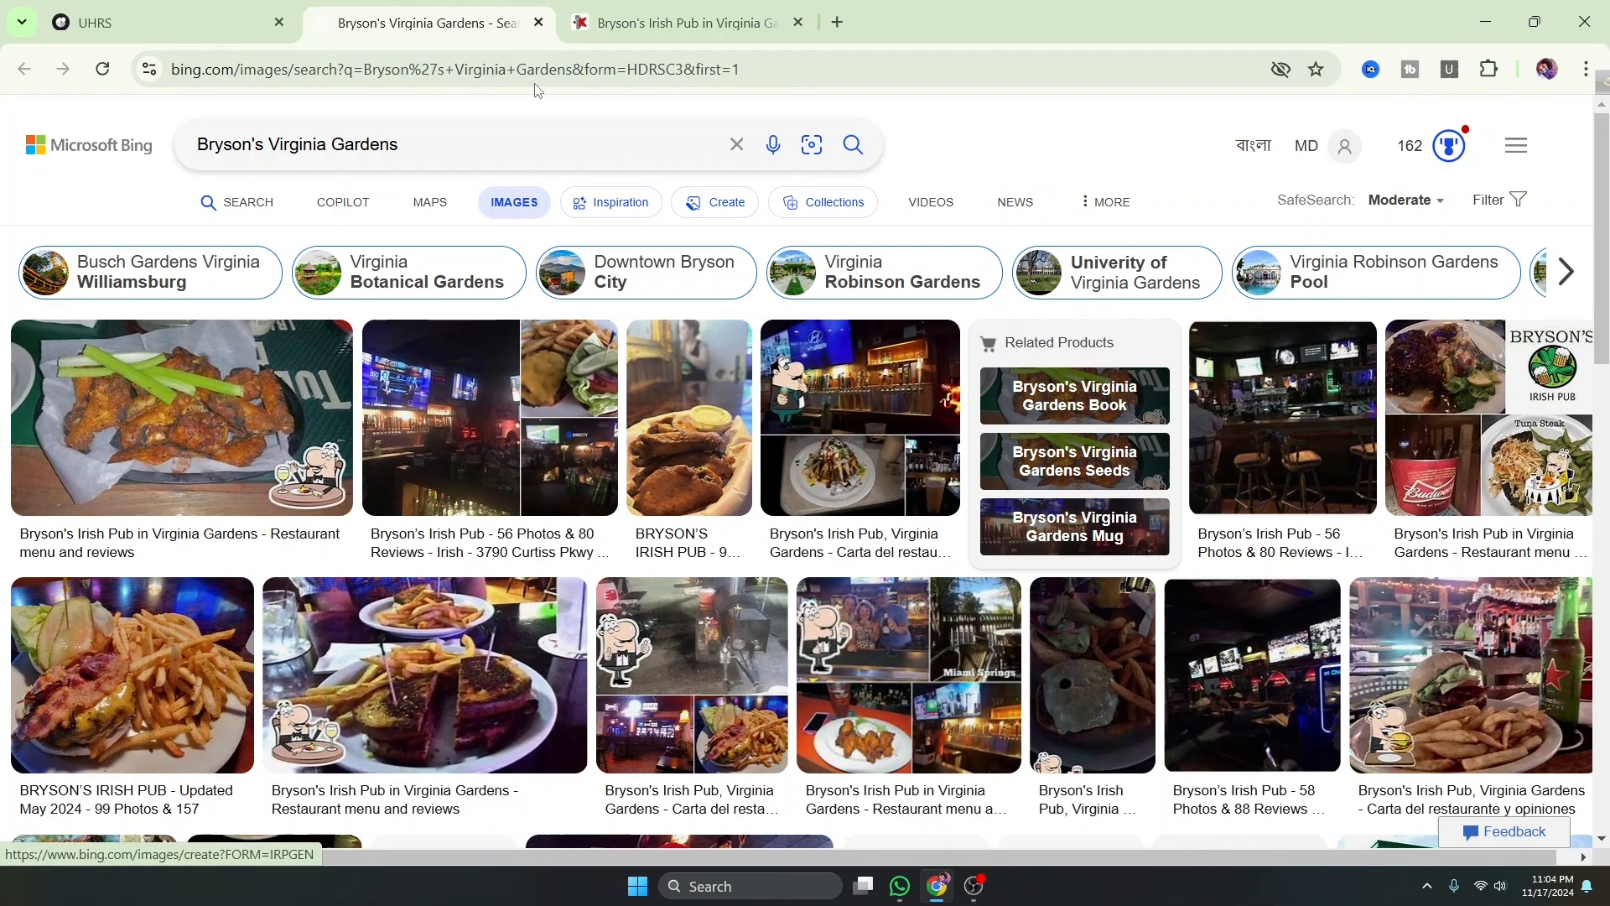
Answer question 3 on the scraped image's availability with "Yes, it is." and question 4 on its relevance with "Yes, it's relevant."
{"action": "left_click", "coordinate": [168, 20]}
{"action": "scroll", "coordinate": [872, 461], "scroll_direction": "up", "scroll_amount": 4}
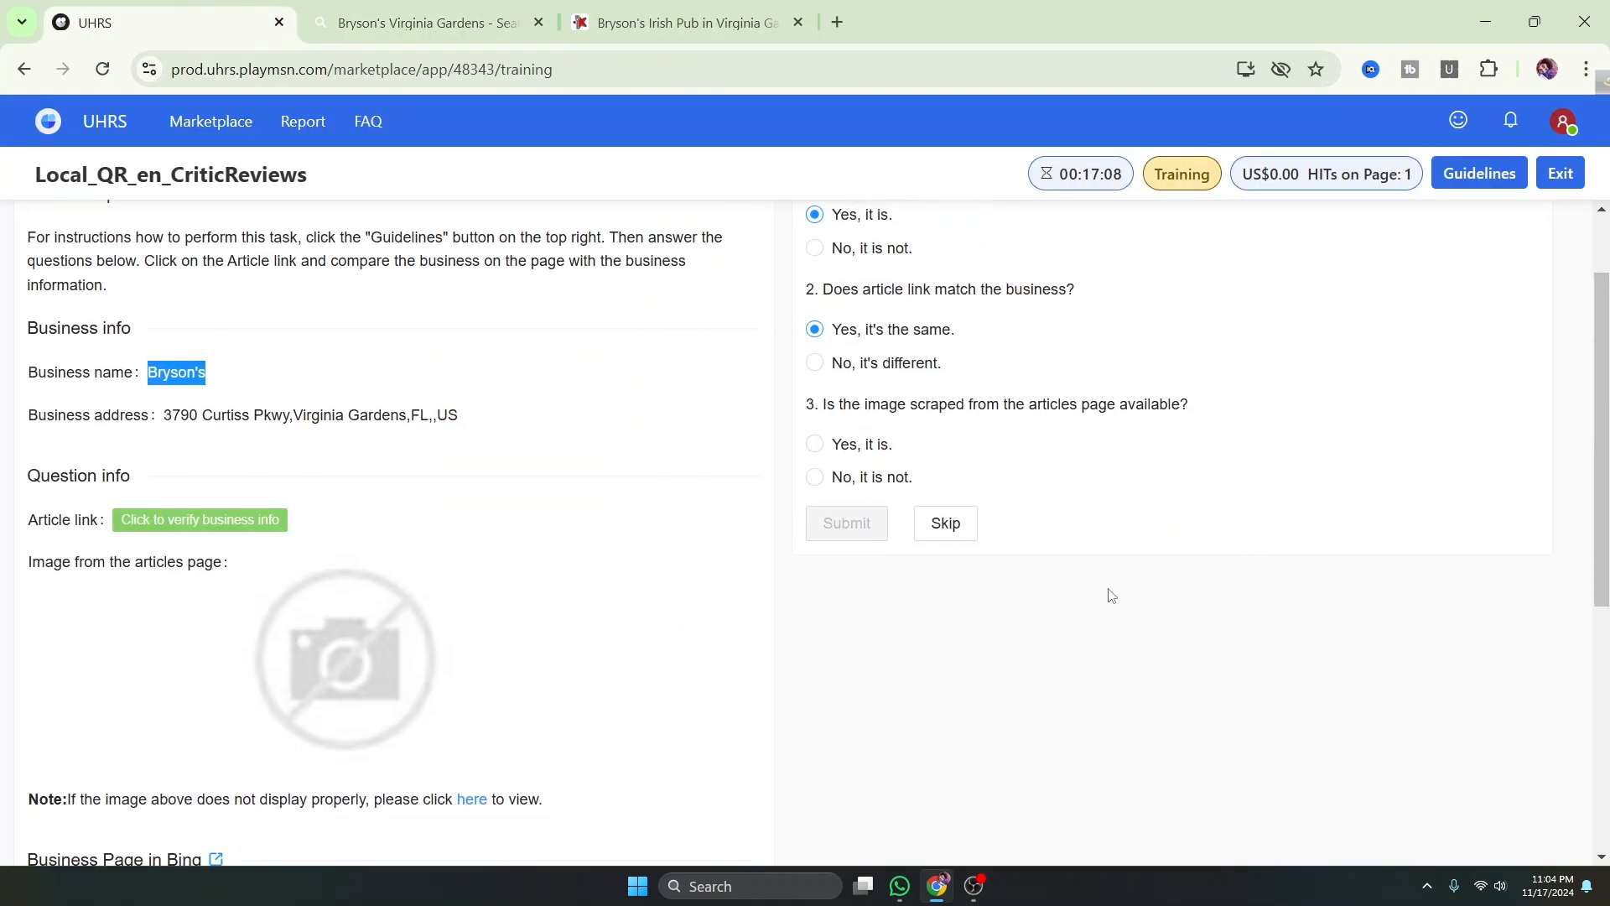
{"action": "left_click", "coordinate": [849, 445]}
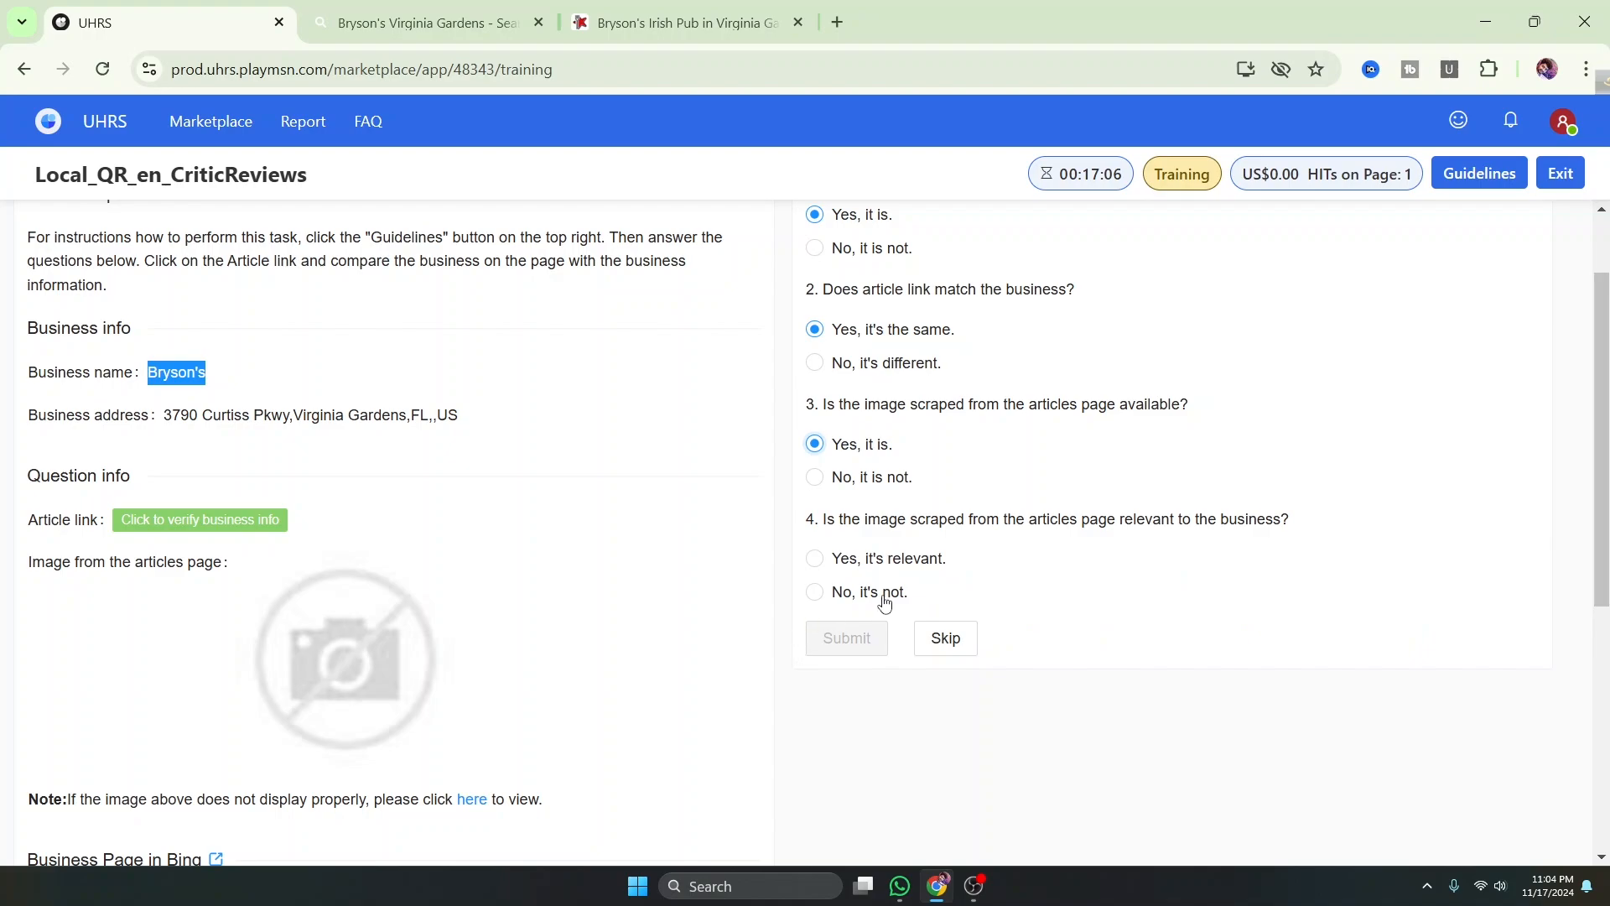
{"action": "left_click", "coordinate": [814, 559]}
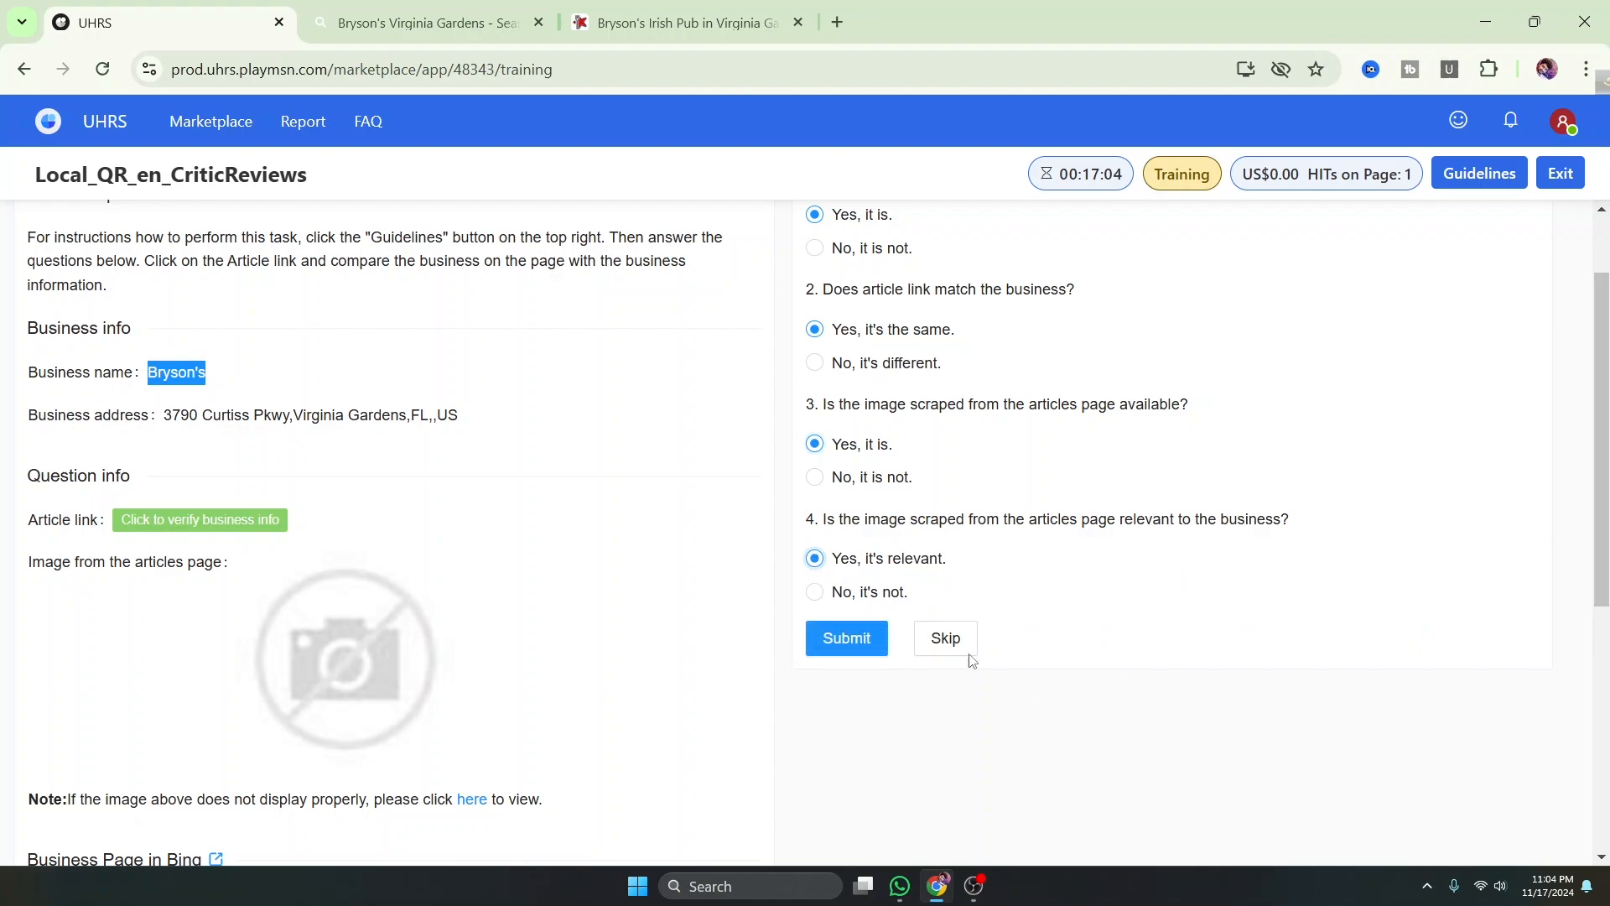
Submit the Bryson's answers, continue to the next training task, and close the Bing image results and the article page
{"action": "left_click", "coordinate": [848, 642]}
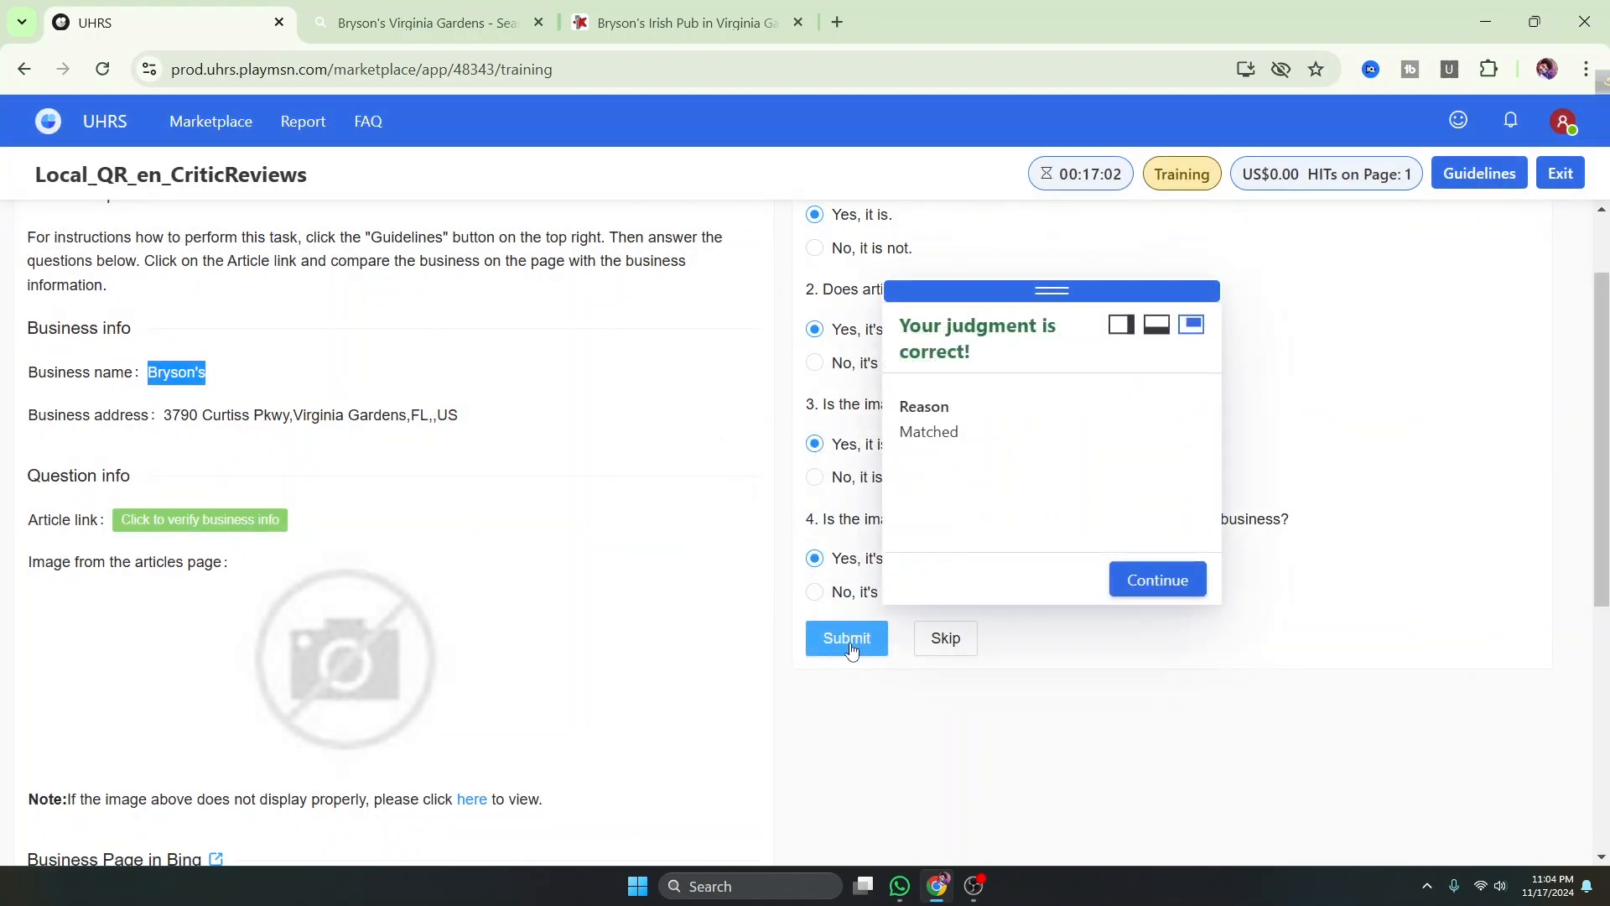
{"action": "left_click", "coordinate": [1179, 579]}
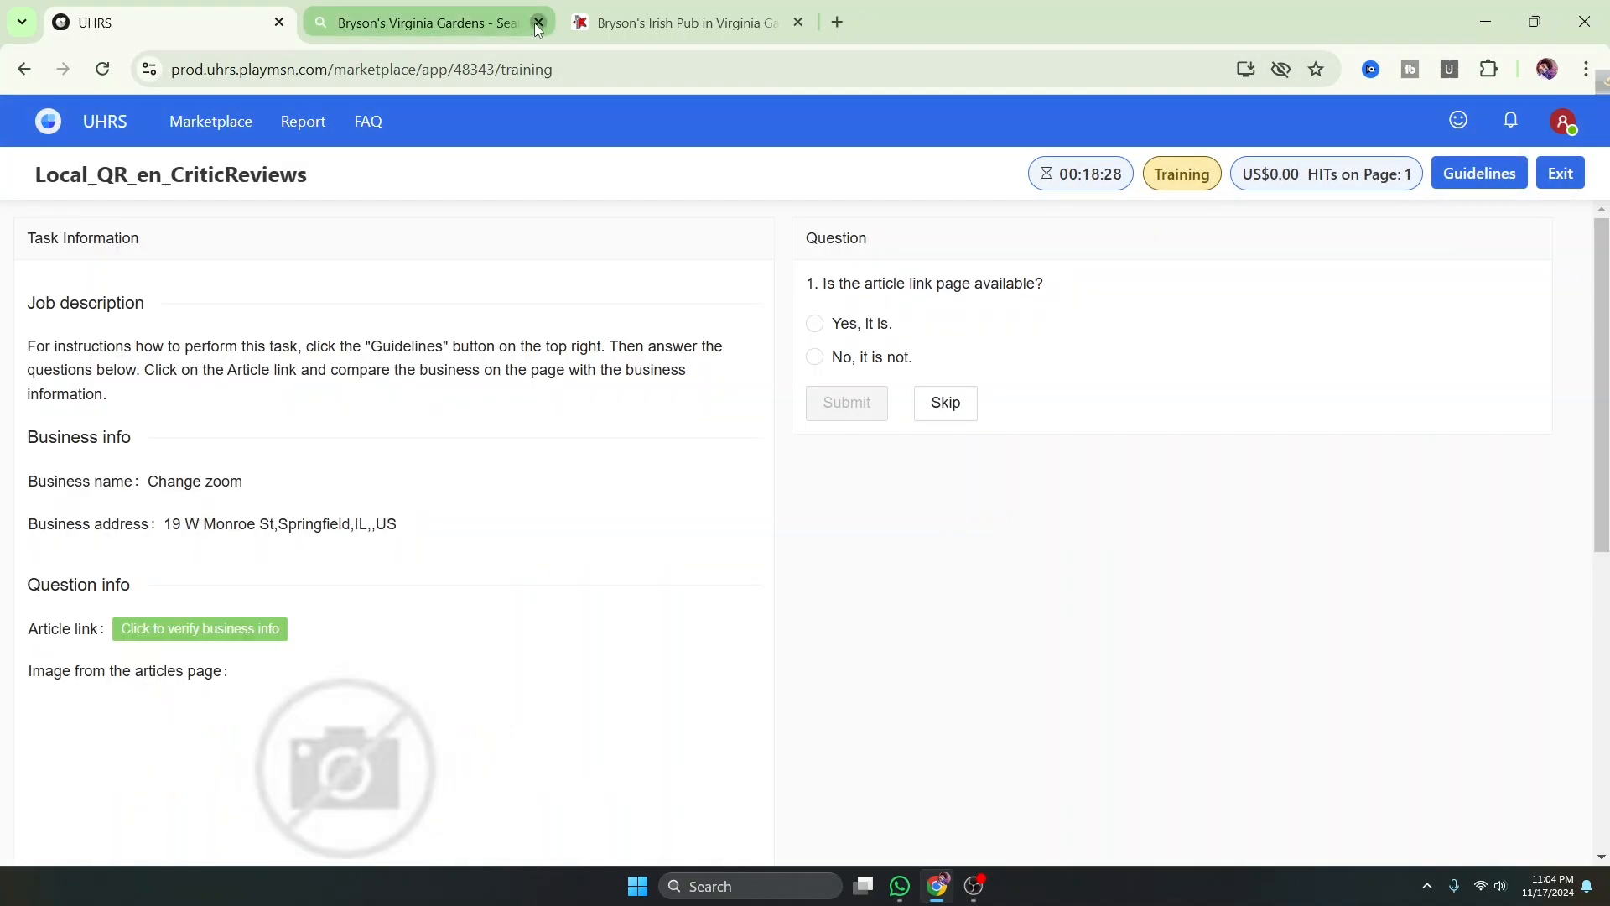
{"action": "left_click", "coordinate": [537, 22]}
{"action": "left_click", "coordinate": [536, 22]}
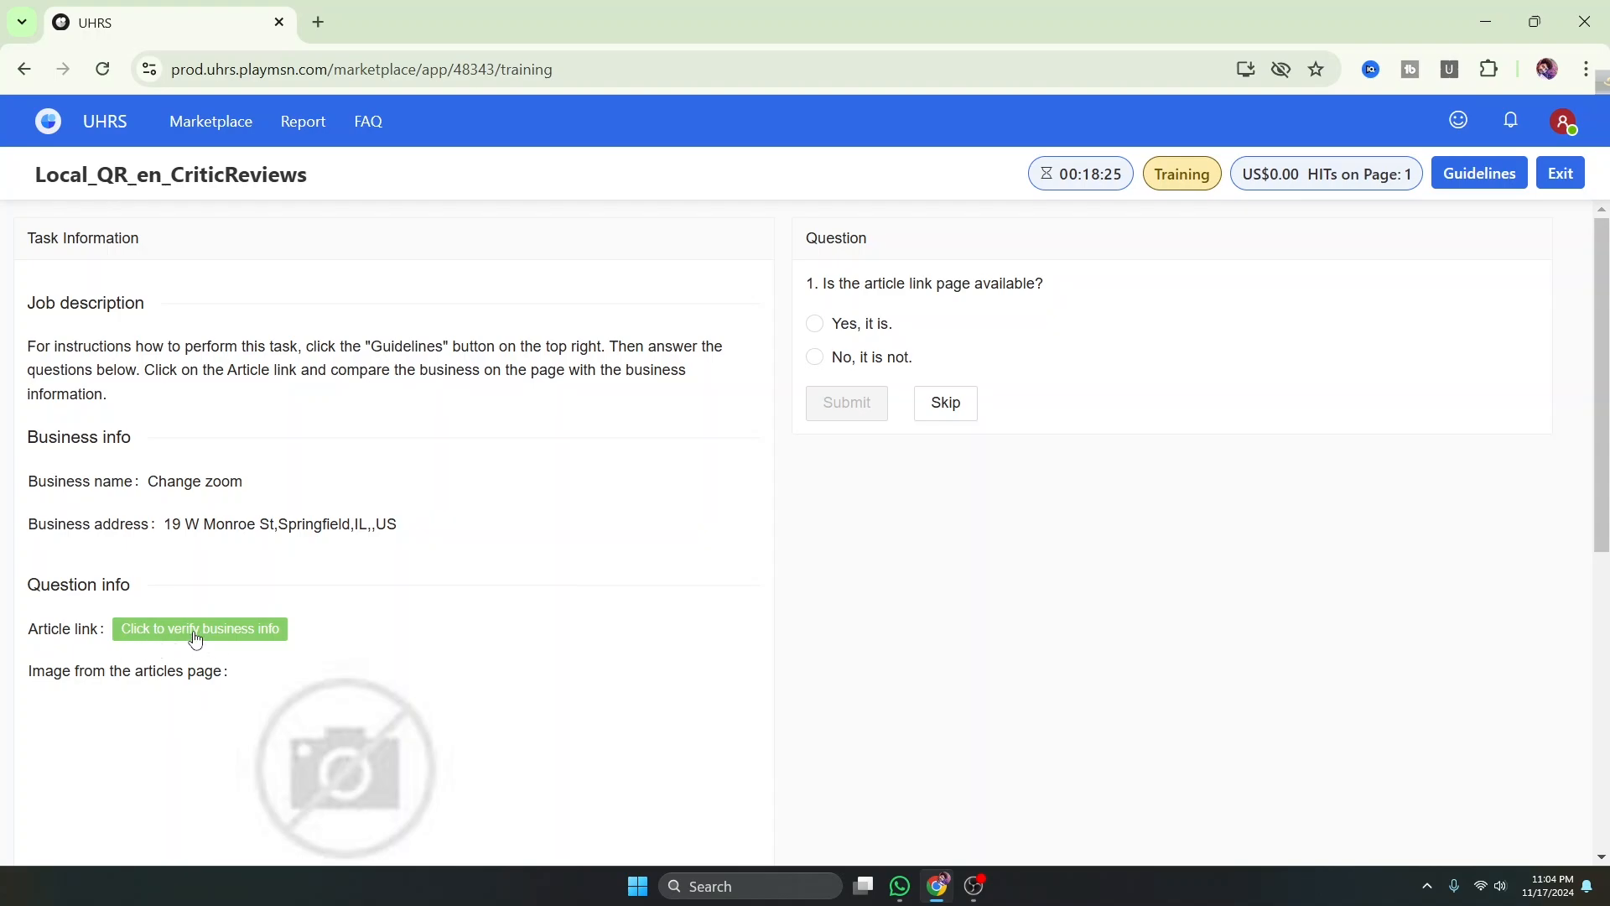
Check the article page linked for Change zoom and answer question 1, on the page's availability, with "No, it is not."
{"action": "left_click", "coordinate": [250, 635]}
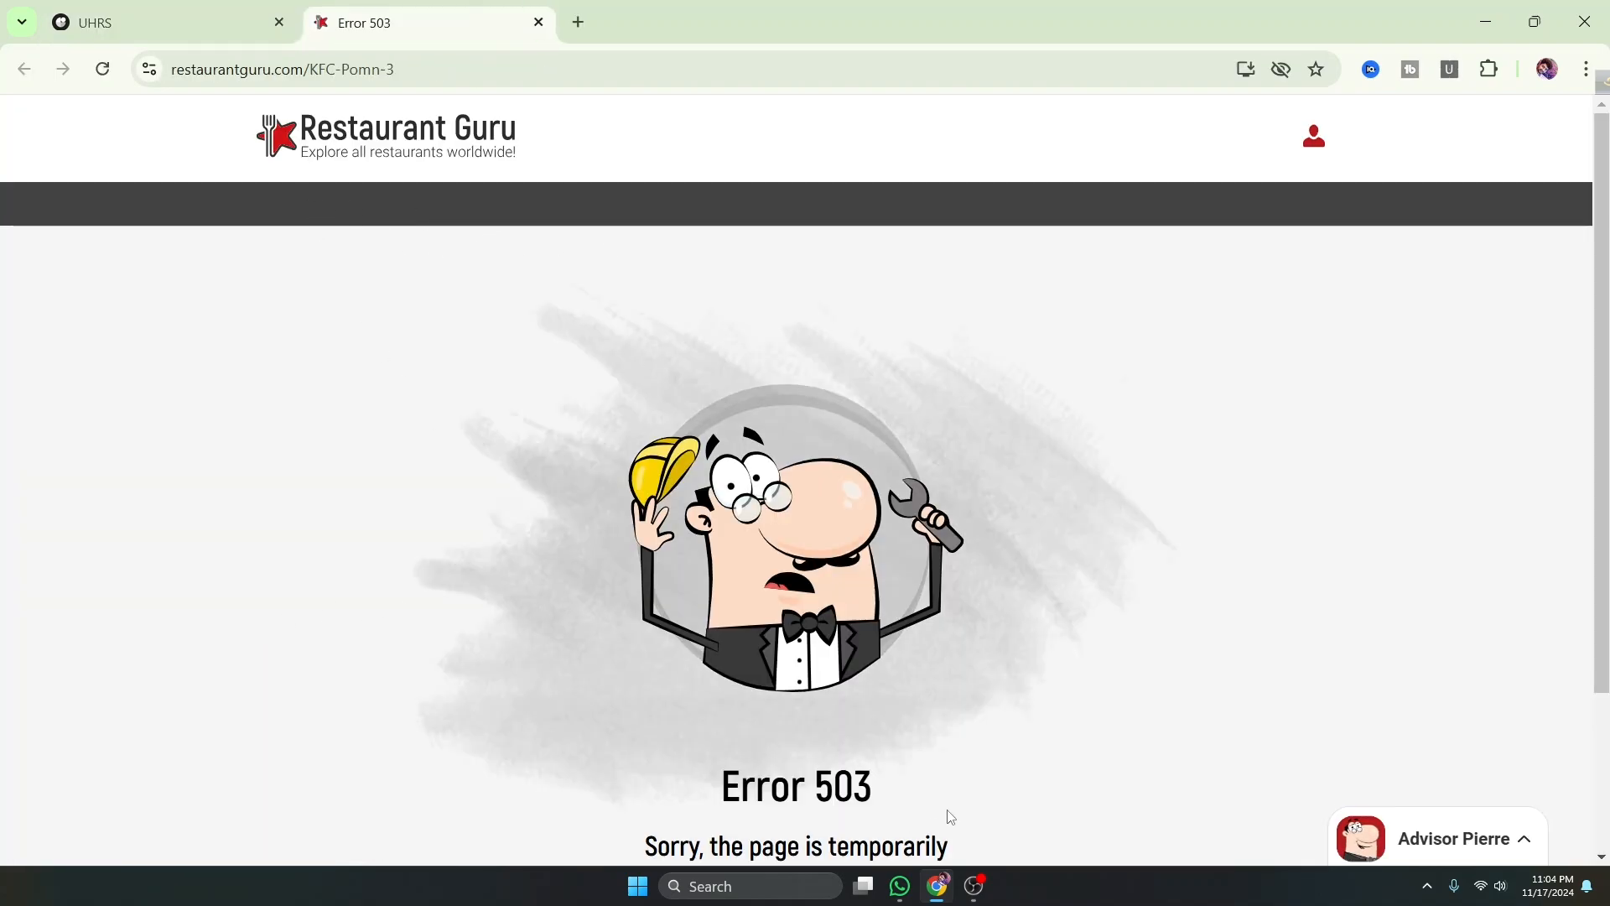
{"action": "scroll", "coordinate": [847, 683], "scroll_direction": "down", "scroll_amount": 3}
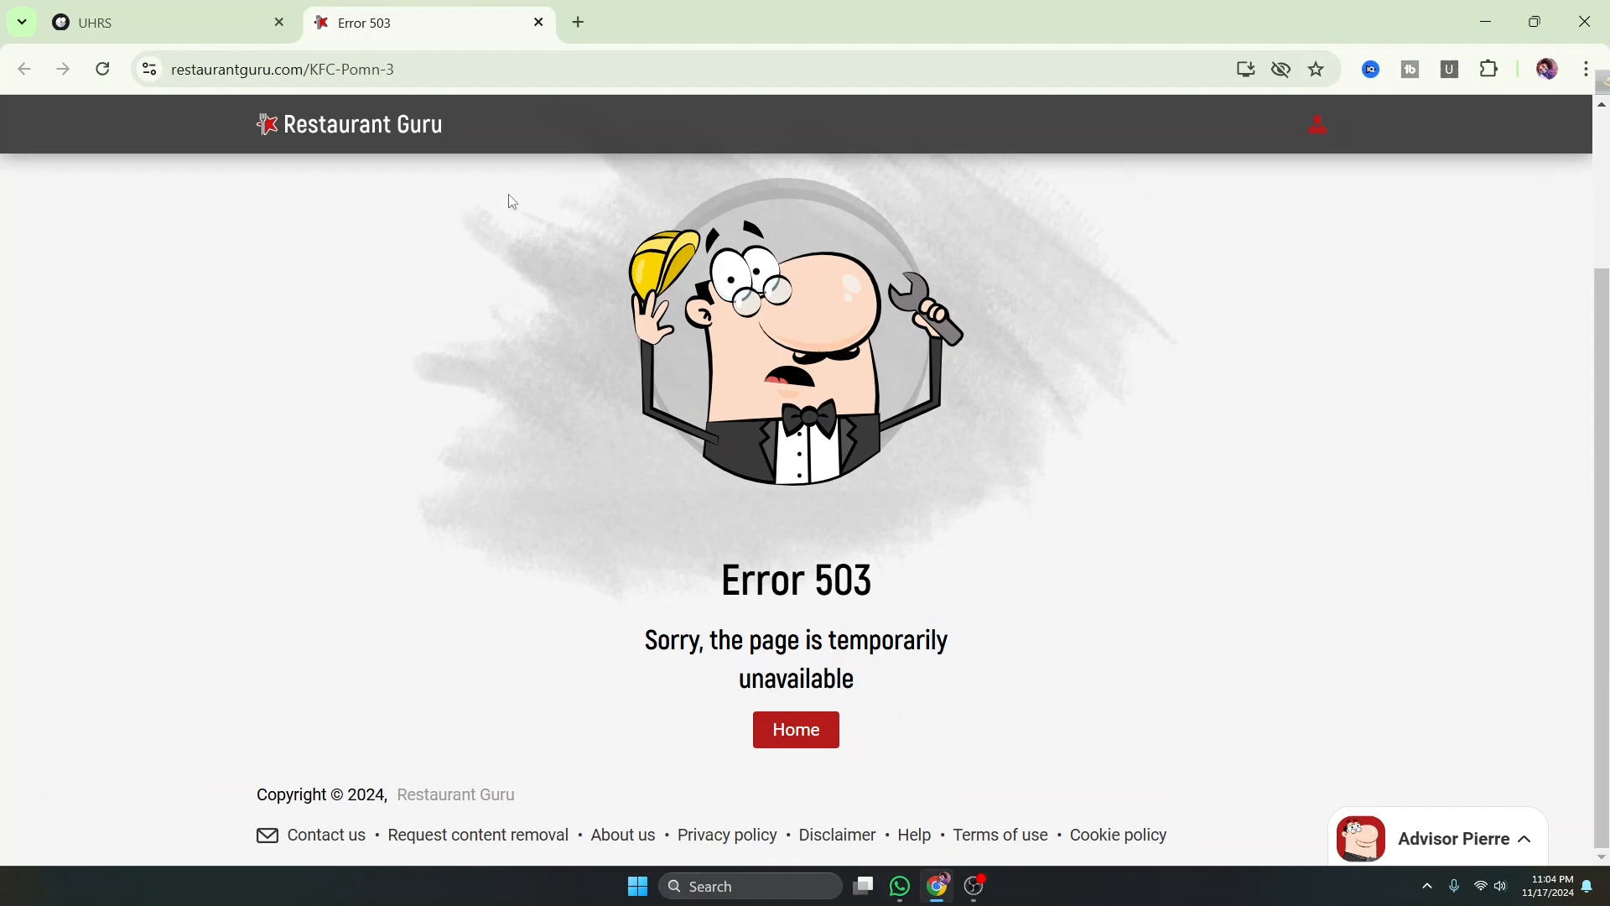
{"action": "left_click", "coordinate": [186, 14]}
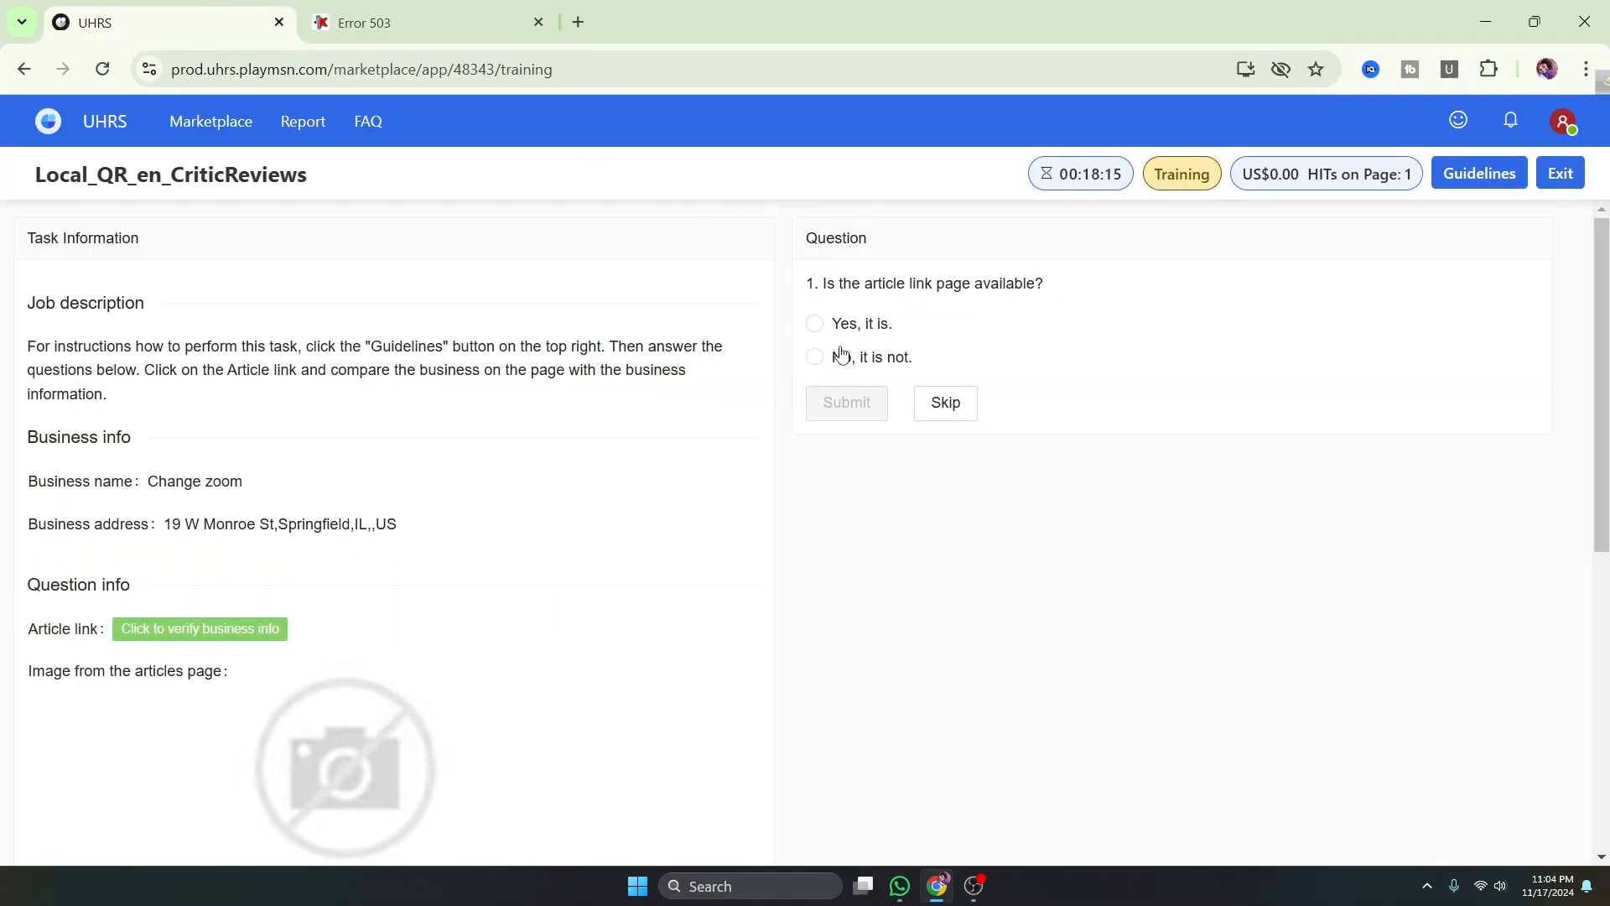
{"action": "left_click", "coordinate": [816, 358]}
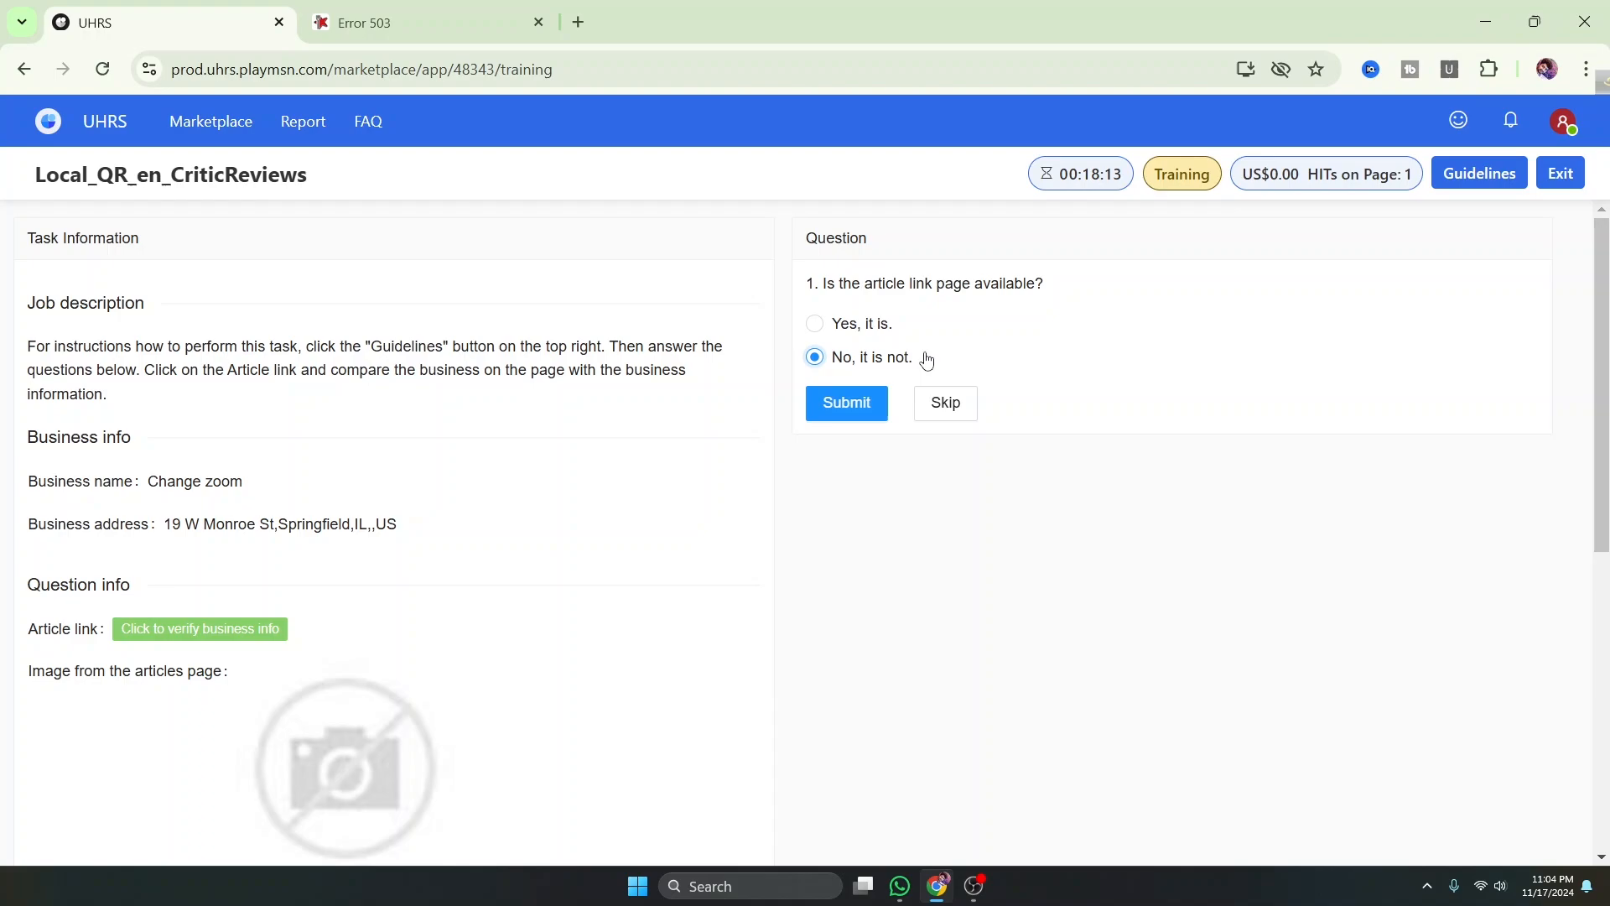
Submit the Change zoom answer, continue to the next training task, and close its article page
{"action": "left_click", "coordinate": [848, 405]}
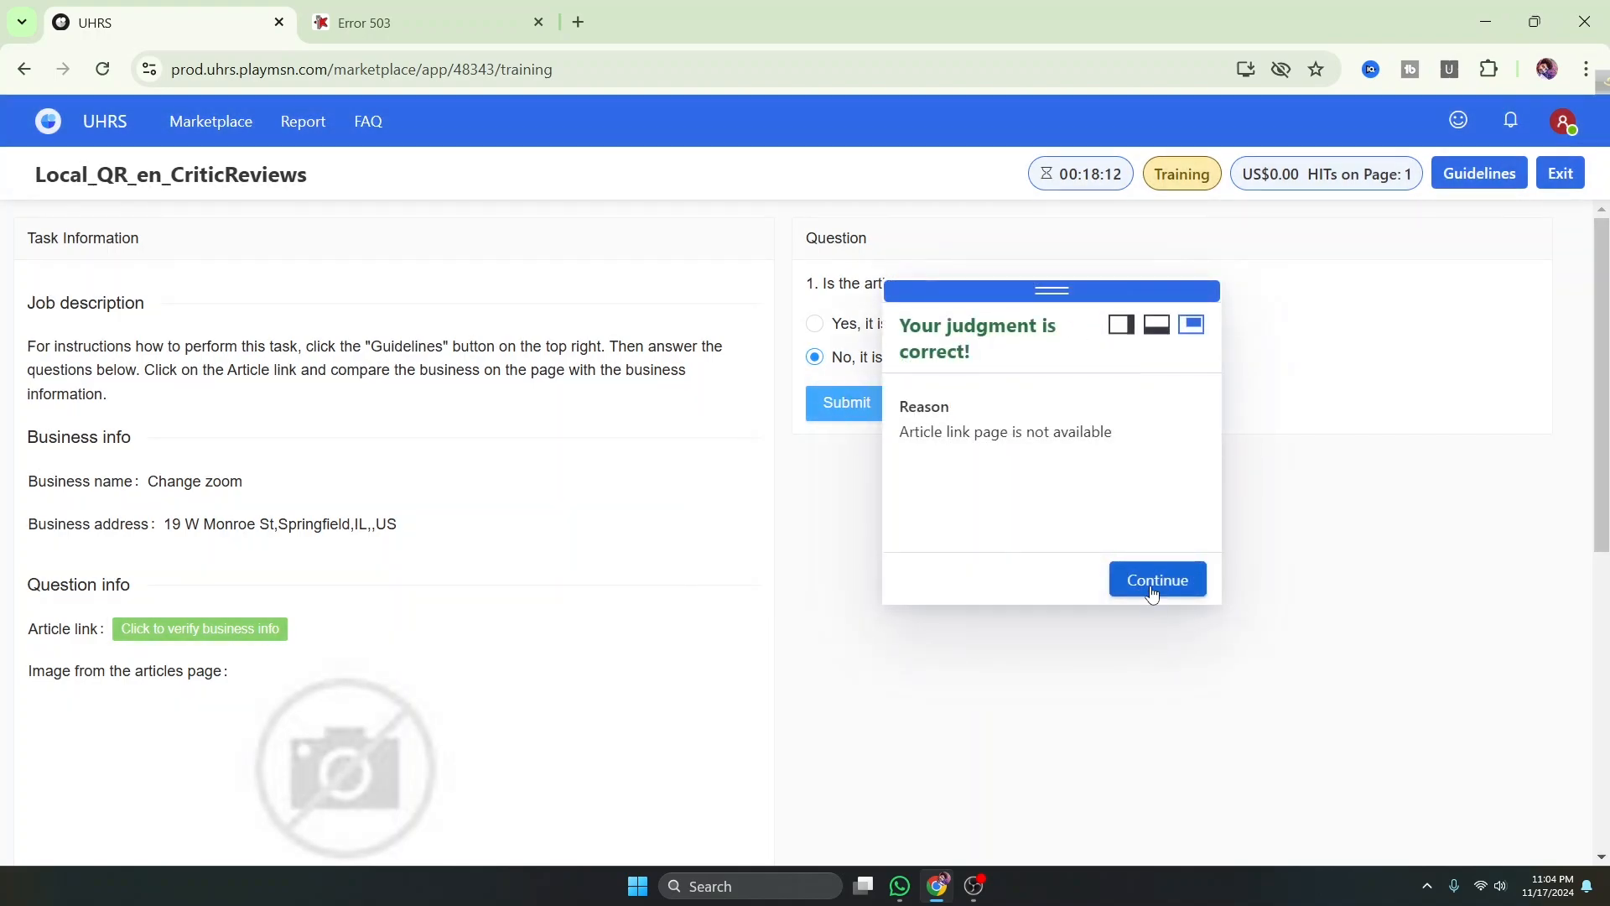
{"action": "left_click", "coordinate": [1179, 594]}
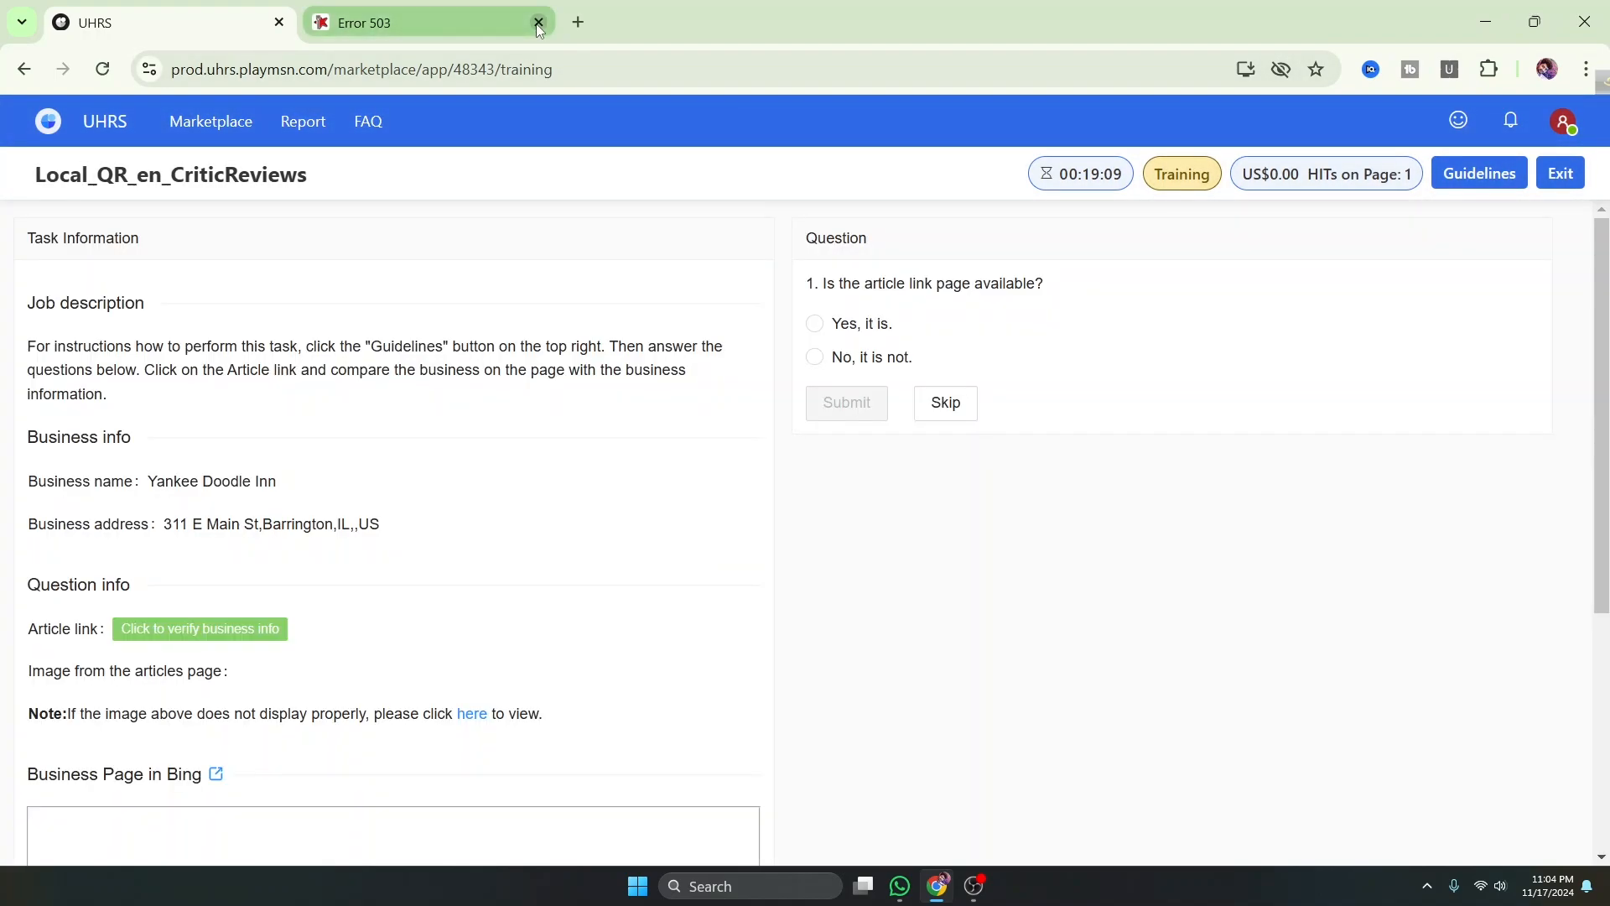
{"action": "left_click", "coordinate": [537, 23]}
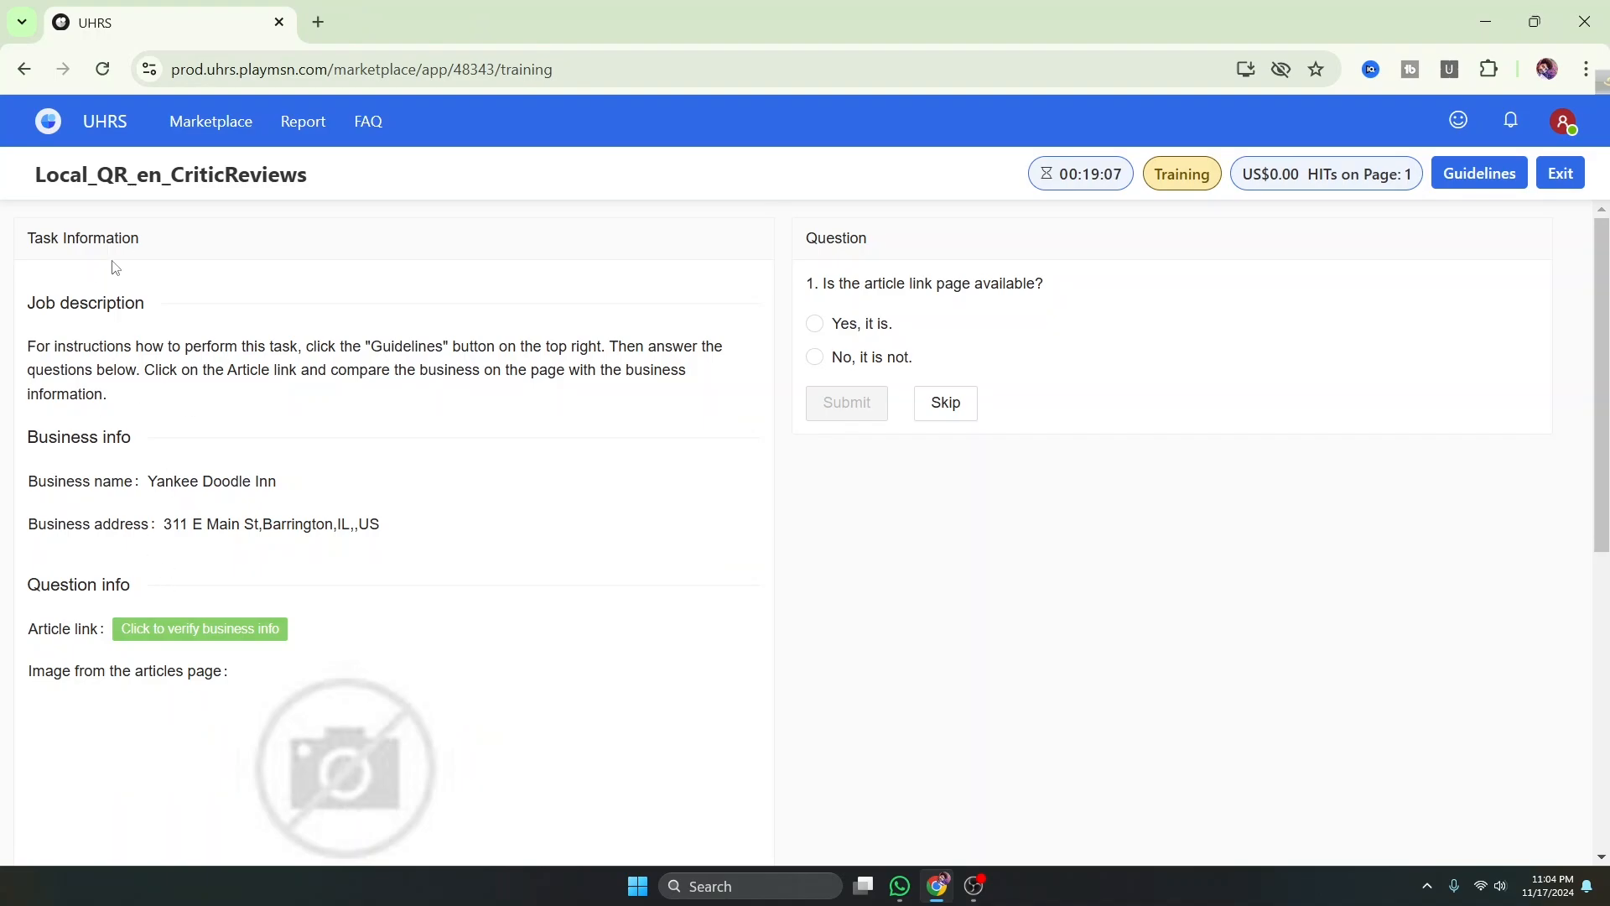
Open the article page for Yankee Doodle Inn and compare its name and address with the task's business information
{"action": "left_click", "coordinate": [206, 637]}
{"action": "left_click", "coordinate": [203, 21]}
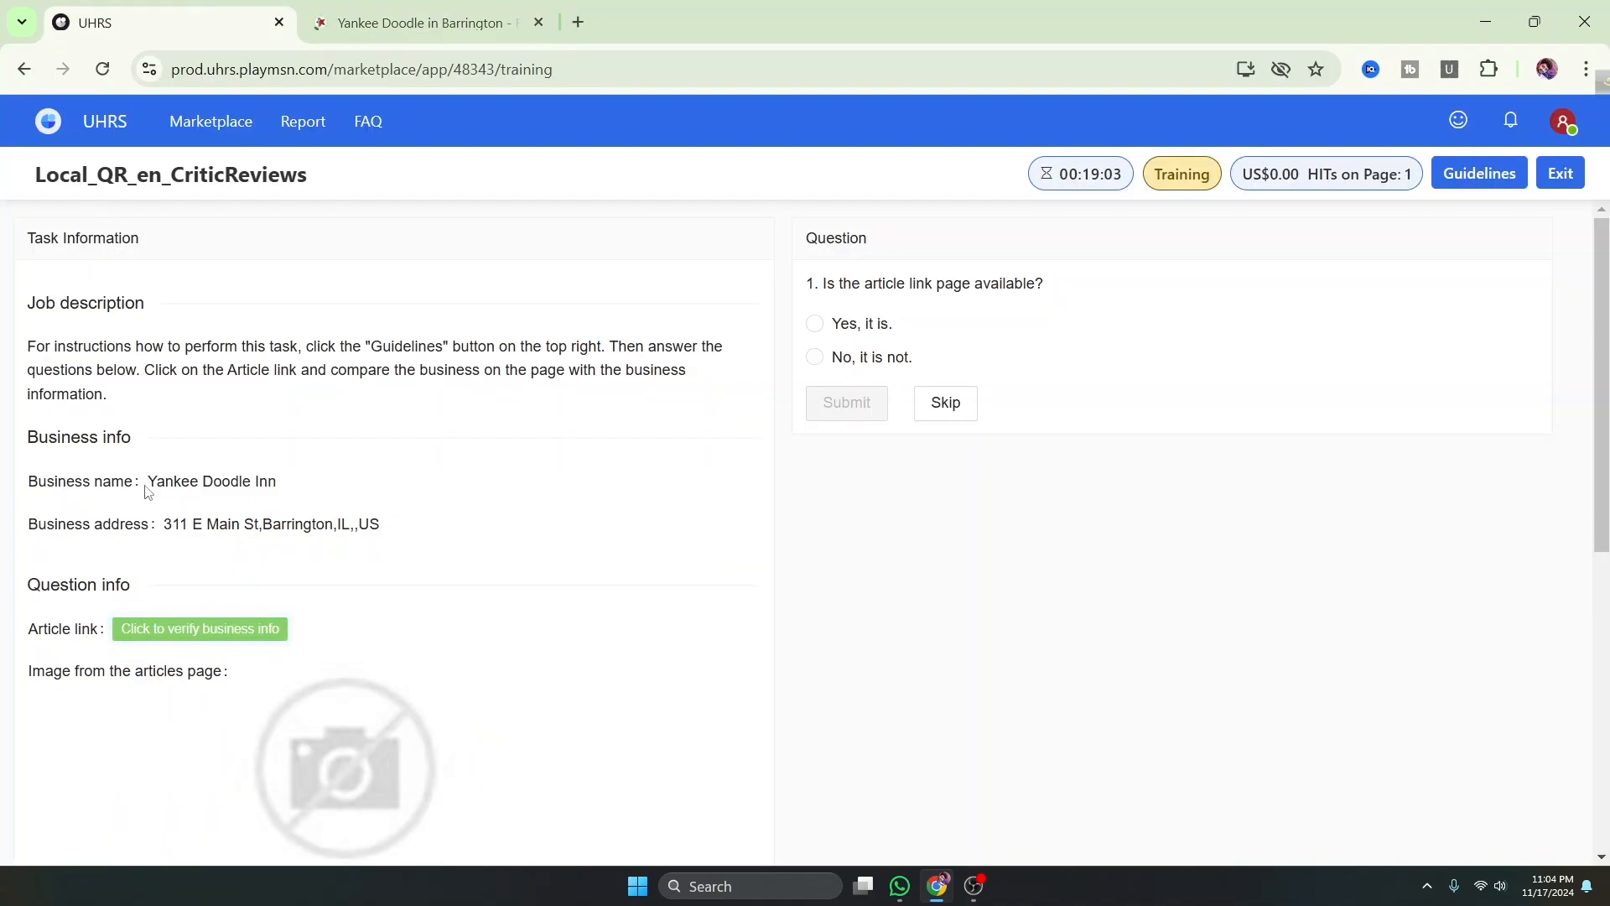
{"action": "left_click_drag", "start_coordinate": [150, 480], "coordinate": [295, 482]}
{"action": "left_click", "coordinate": [419, 23]}
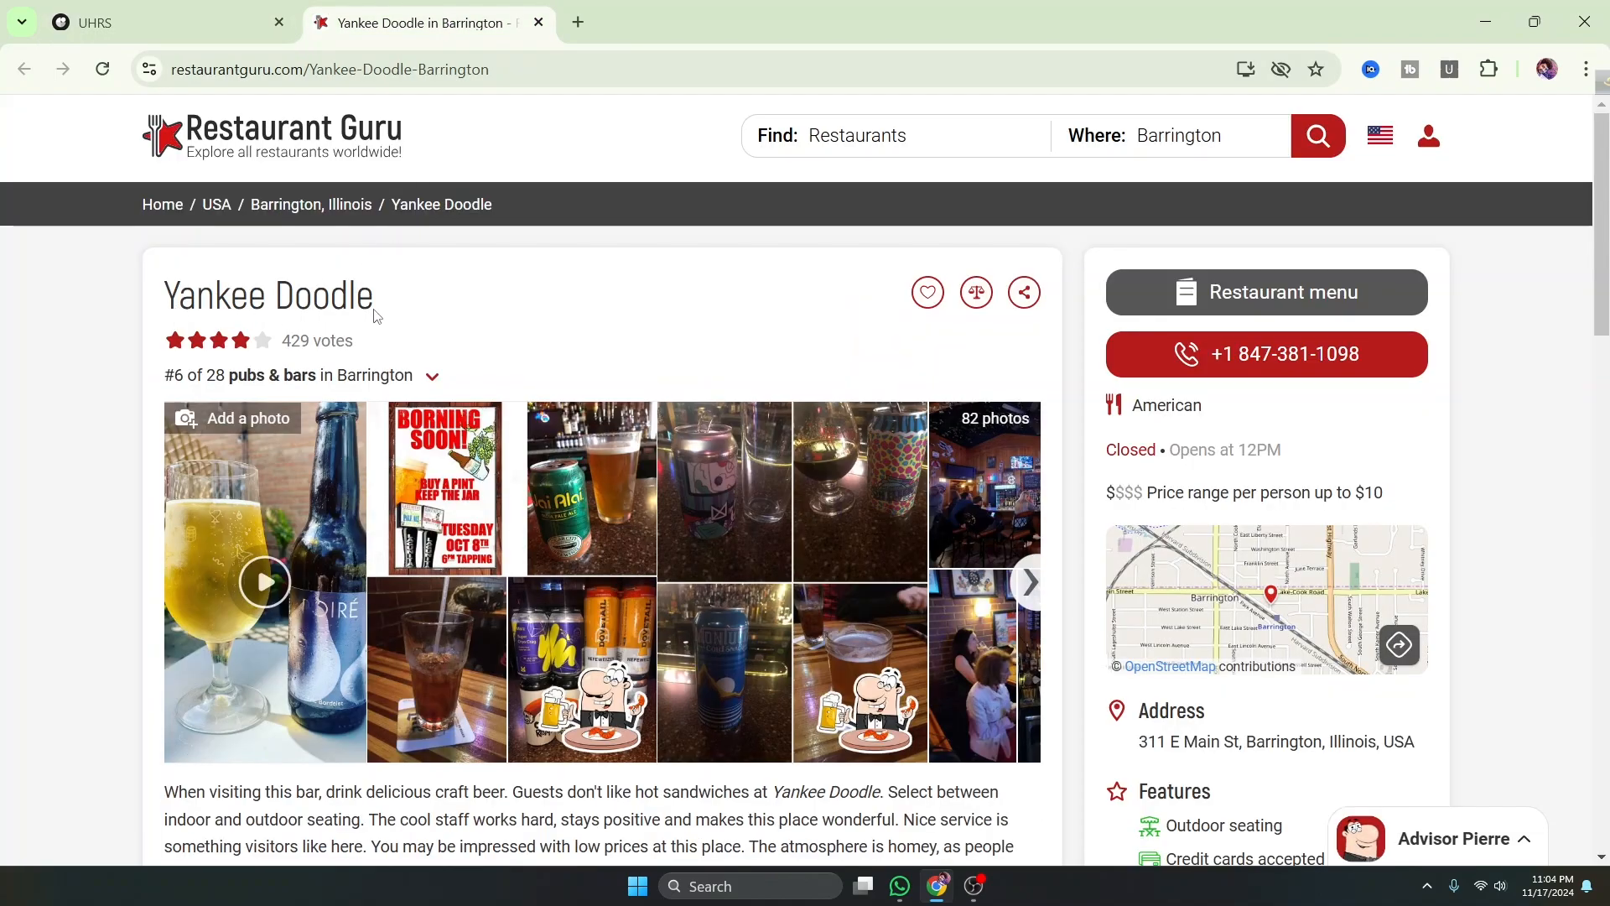
{"action": "left_click", "coordinate": [223, 12]}
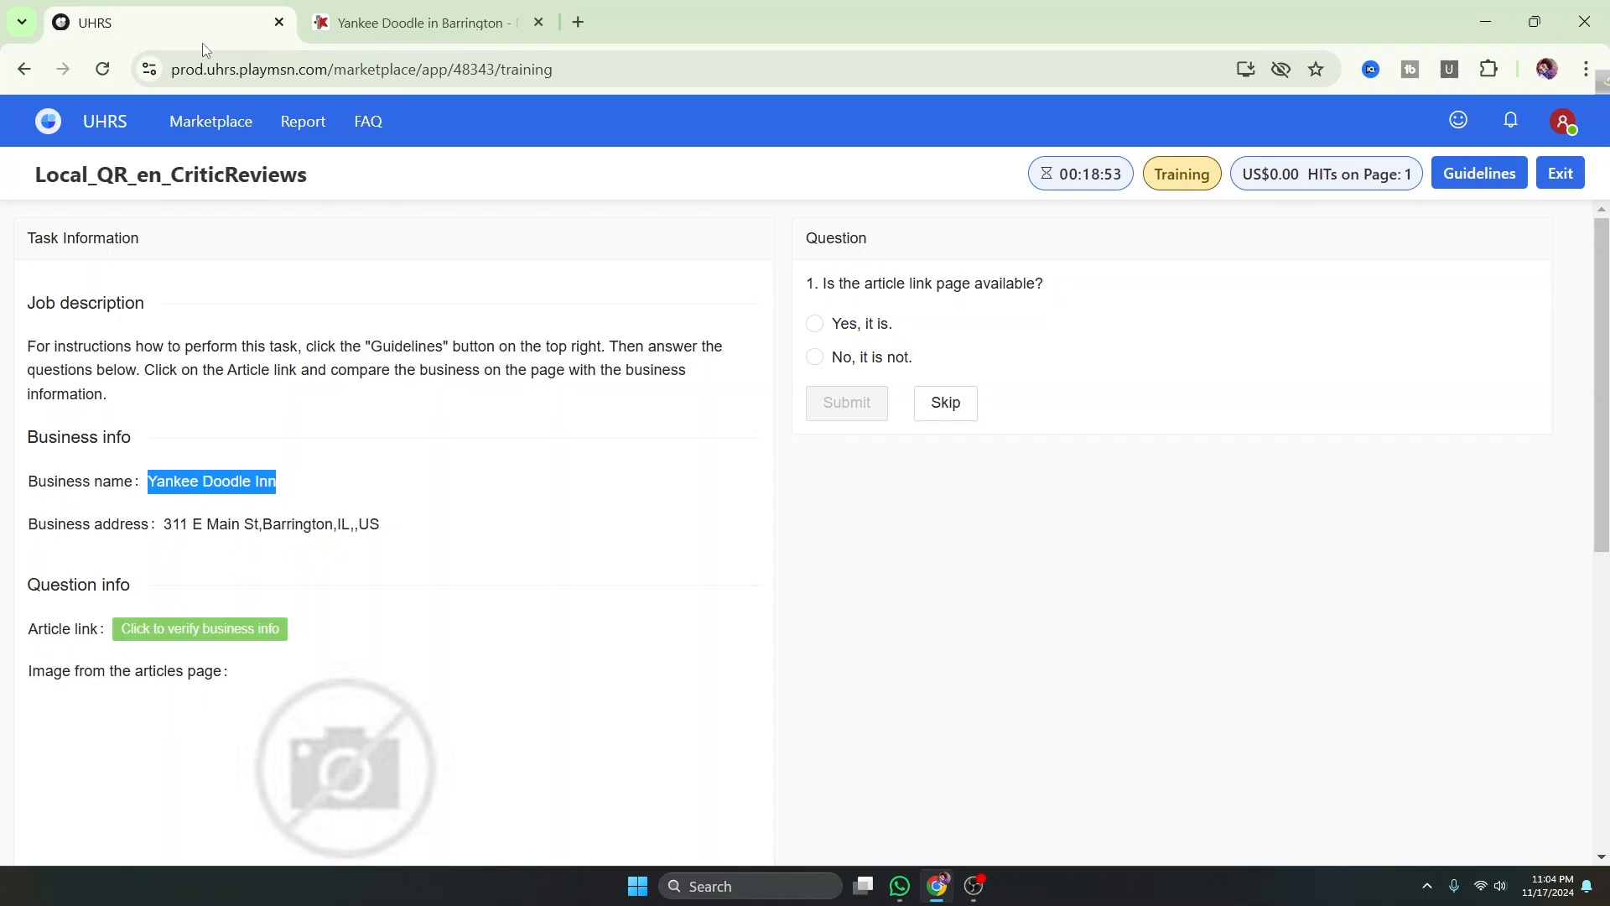
{"action": "left_click", "coordinate": [433, 25]}
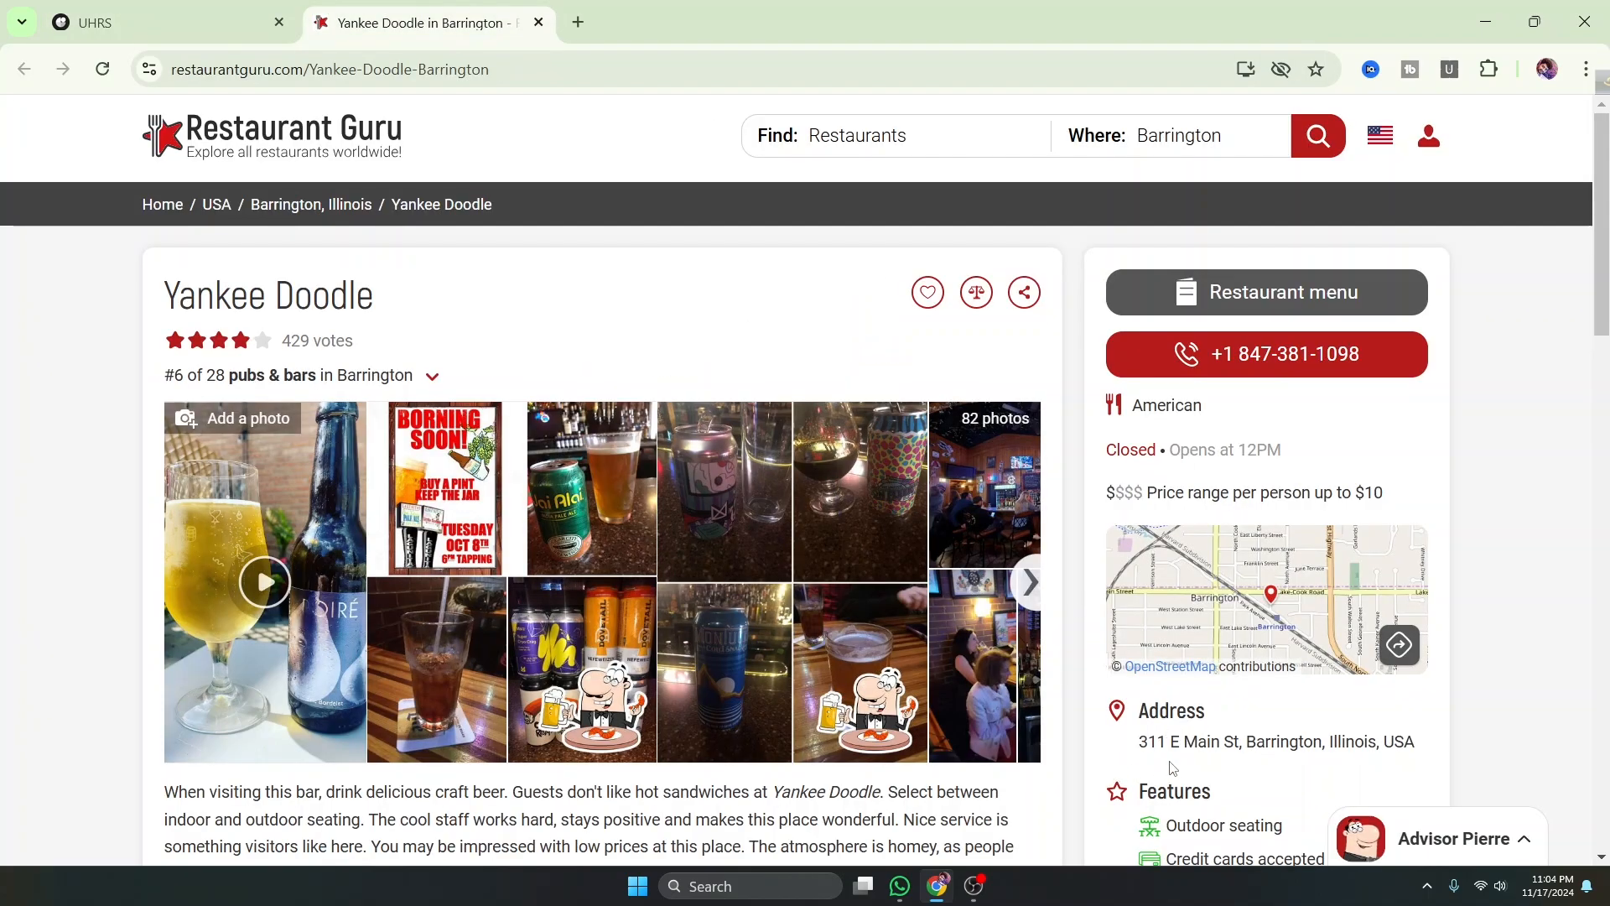
{"action": "left_click", "coordinate": [135, 23]}
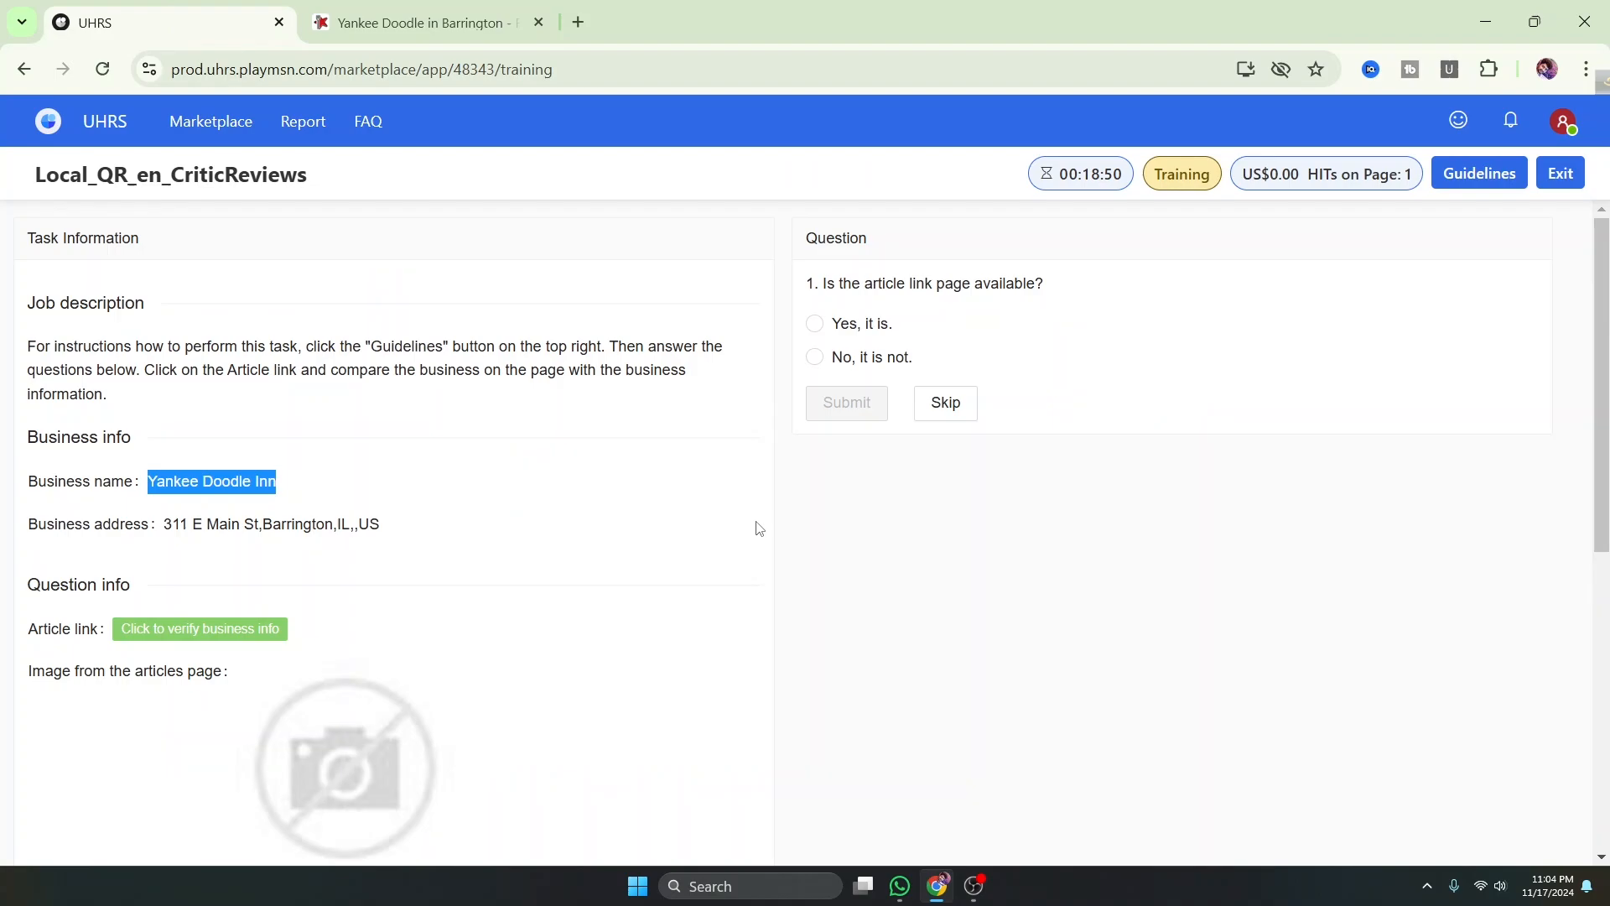
Answer question 1 for Yankee Doodle Inn with "Yes, it is." and question 2 with "Yes, it's the same."
{"action": "left_click", "coordinate": [814, 325]}
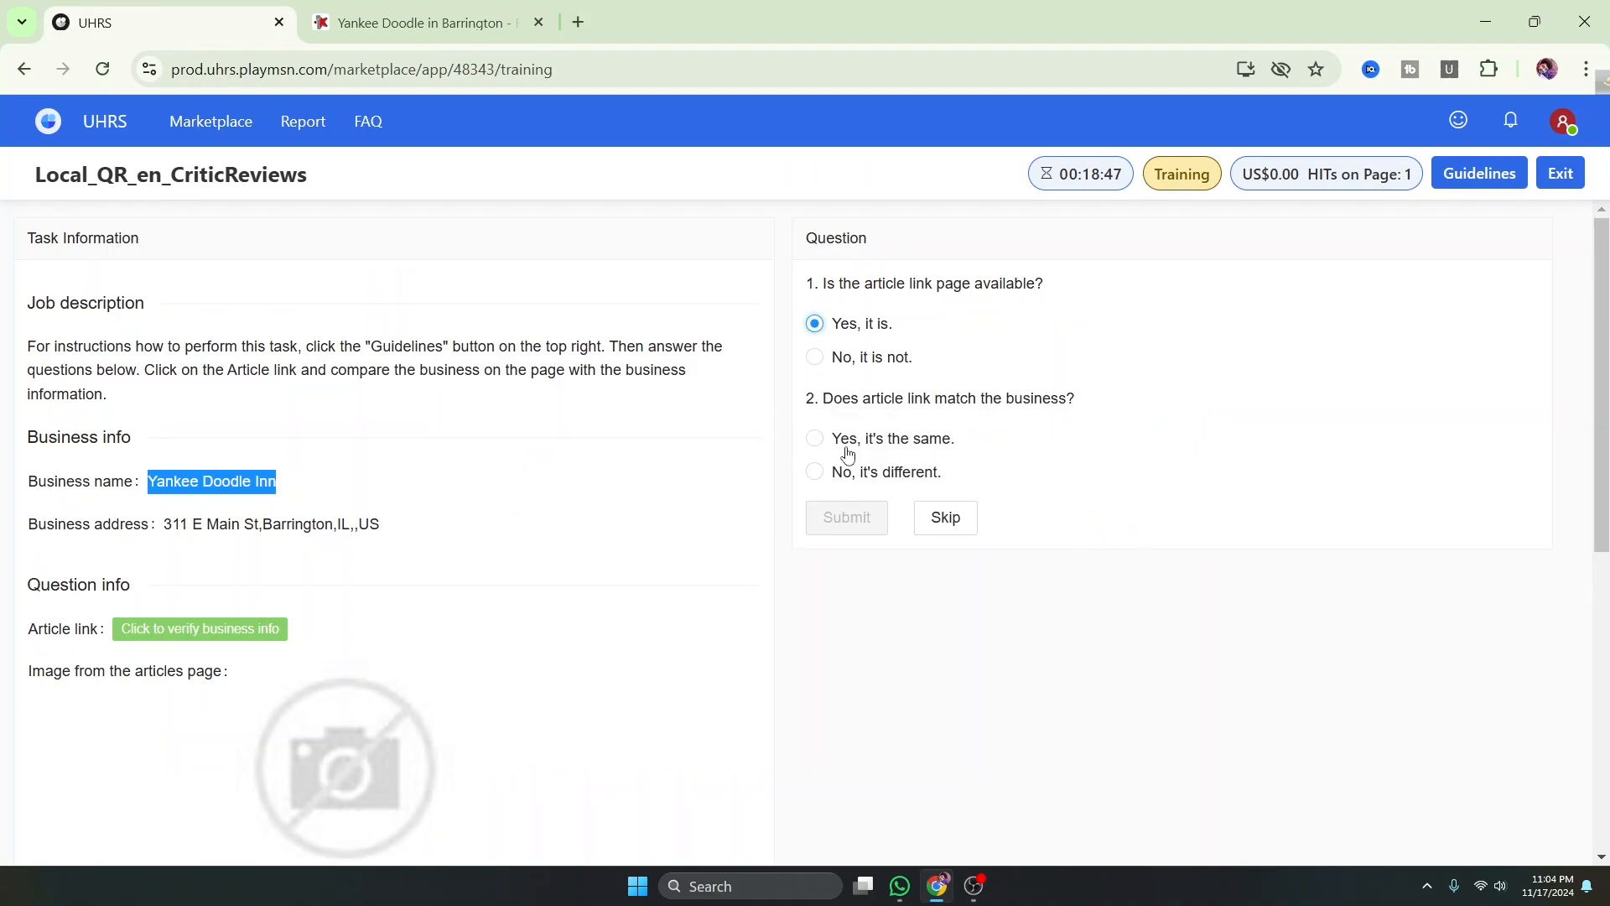
{"action": "left_click", "coordinate": [816, 441]}
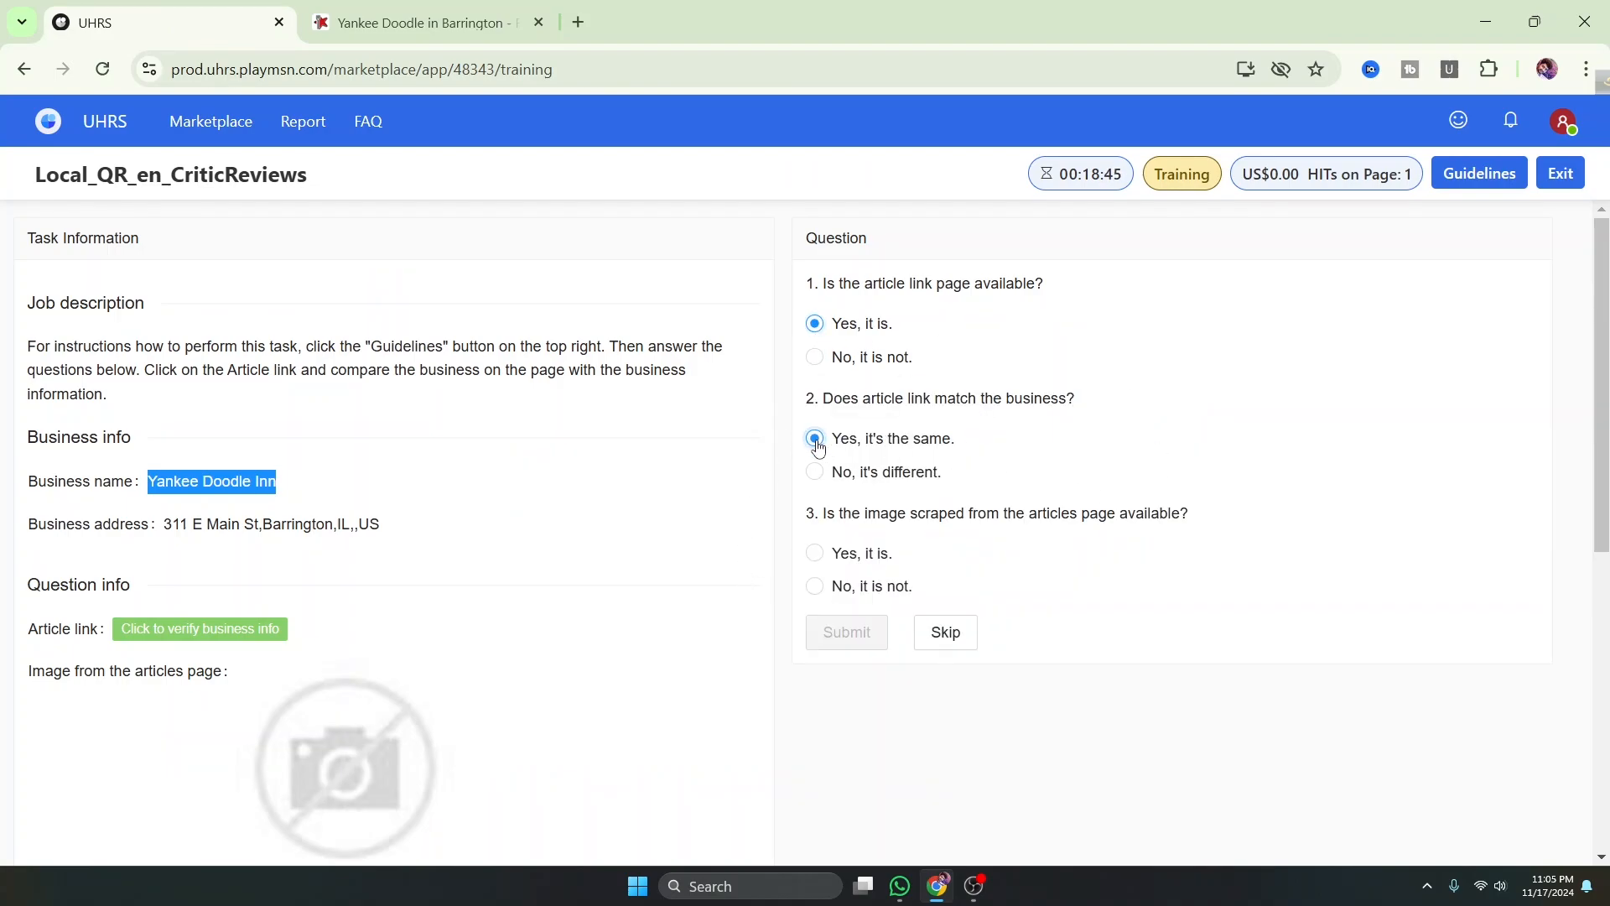
Check the photos on the Yankee Doodle article page and view the task's scraped image at its own link
{"action": "left_click", "coordinate": [420, 23]}
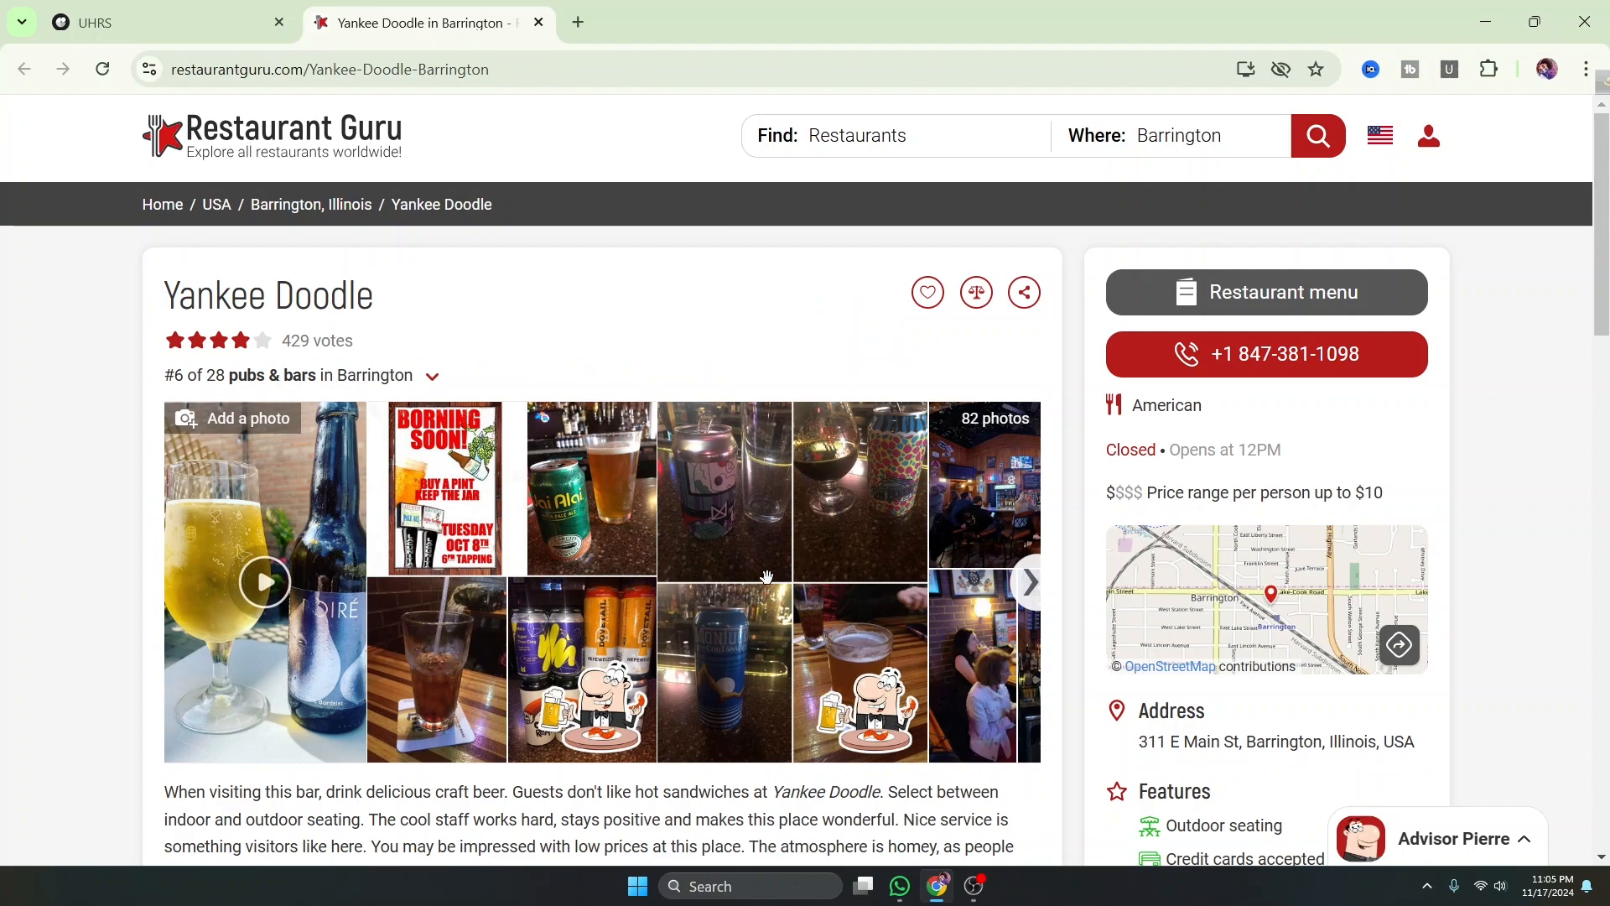
{"action": "scroll", "coordinate": [755, 488], "scroll_direction": "down", "scroll_amount": 1}
{"action": "left_click", "coordinate": [162, 22]}
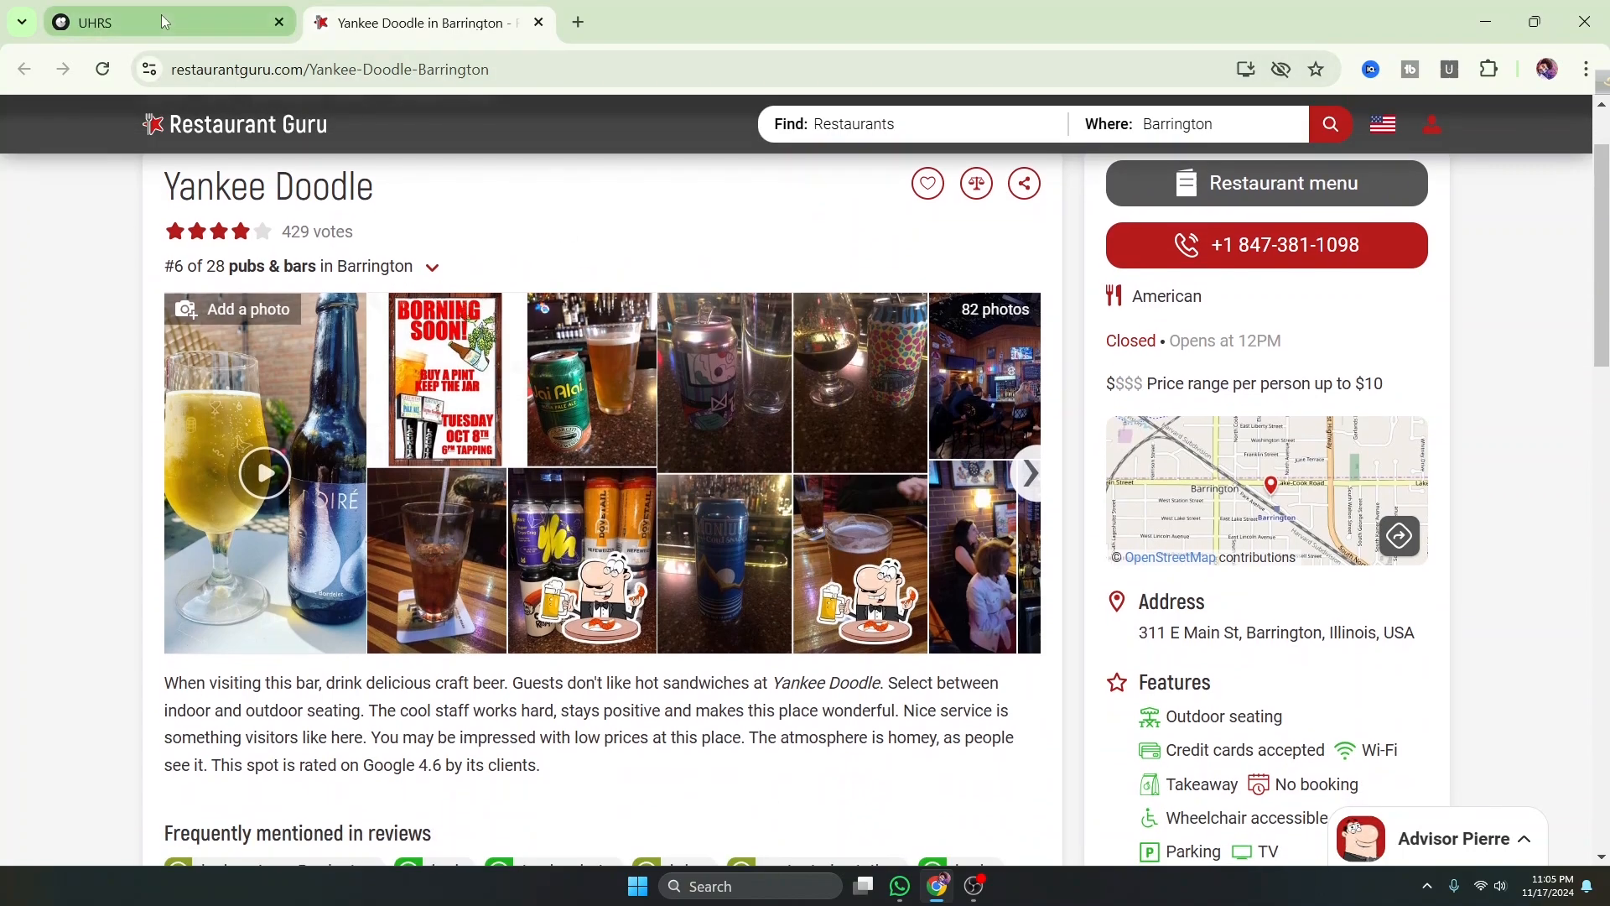
{"action": "scroll", "coordinate": [536, 553], "scroll_direction": "down", "scroll_amount": 2}
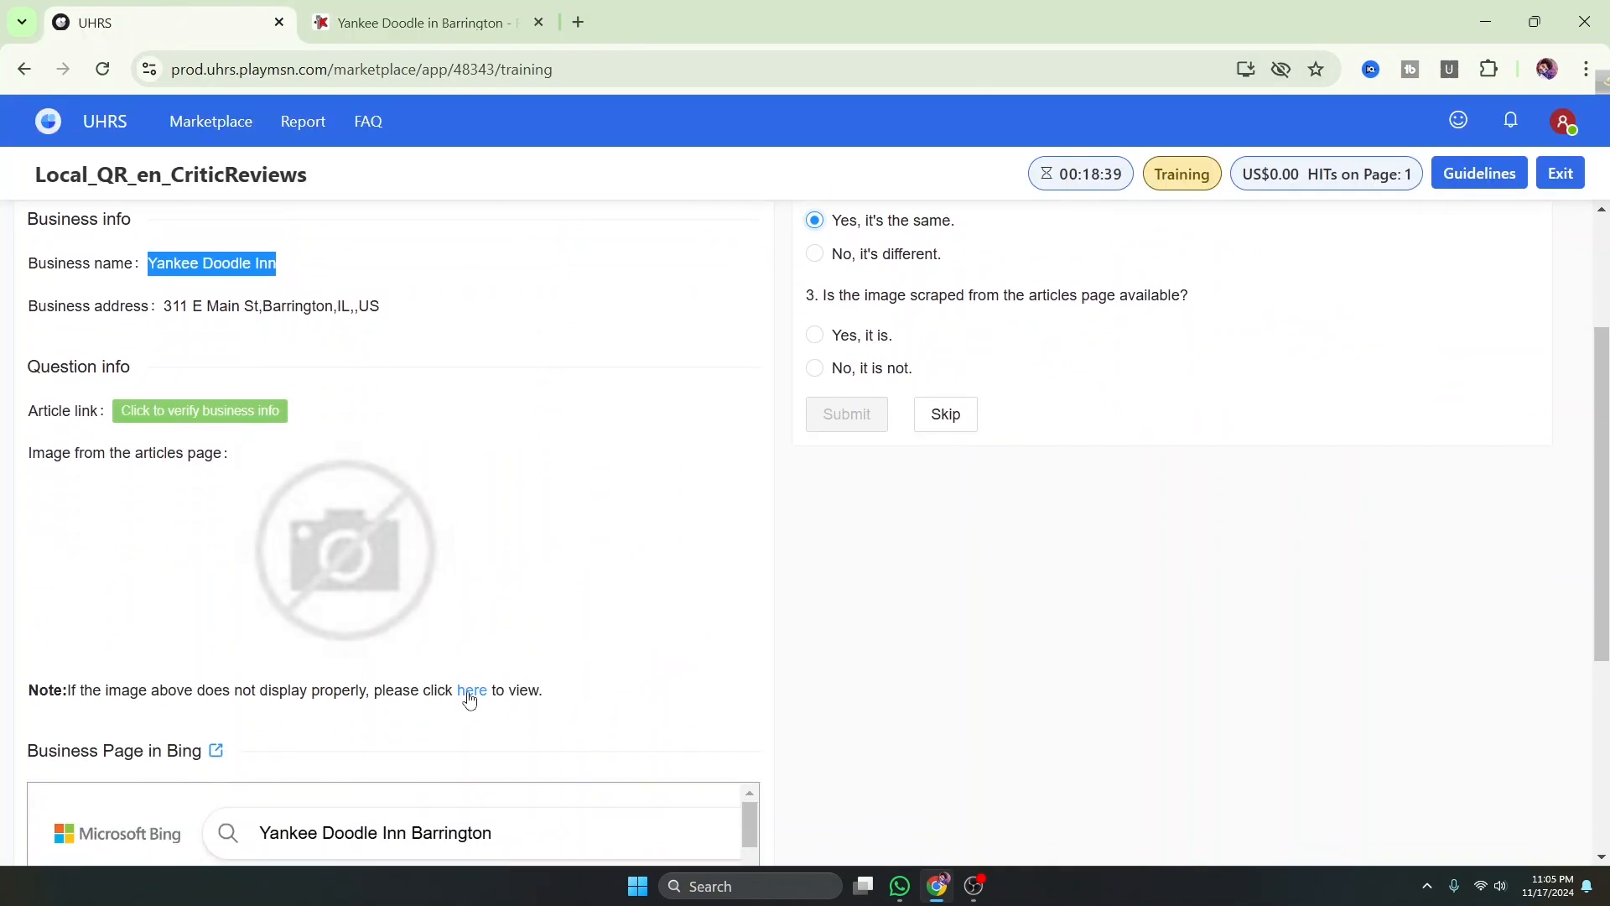
{"action": "left_click", "coordinate": [464, 691]}
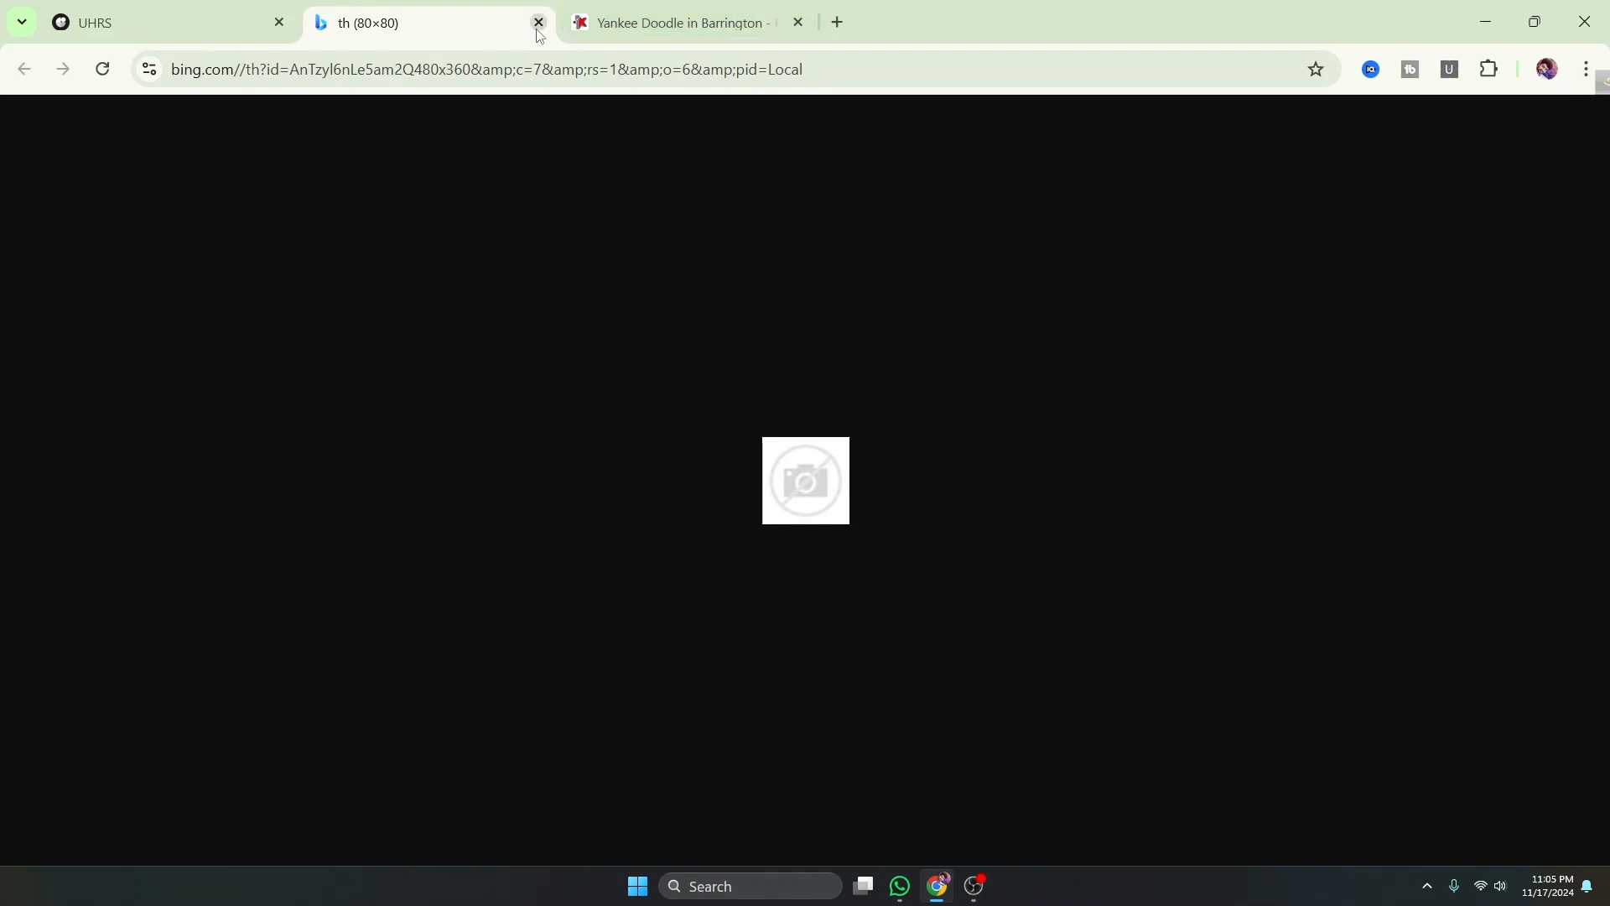
{"action": "left_click", "coordinate": [539, 23]}
Open the Bing image results for Yankee Doodle Inn Barrington and compare them with the article page's photo gallery
{"action": "scroll", "coordinate": [420, 503], "scroll_direction": "down", "scroll_amount": 4}
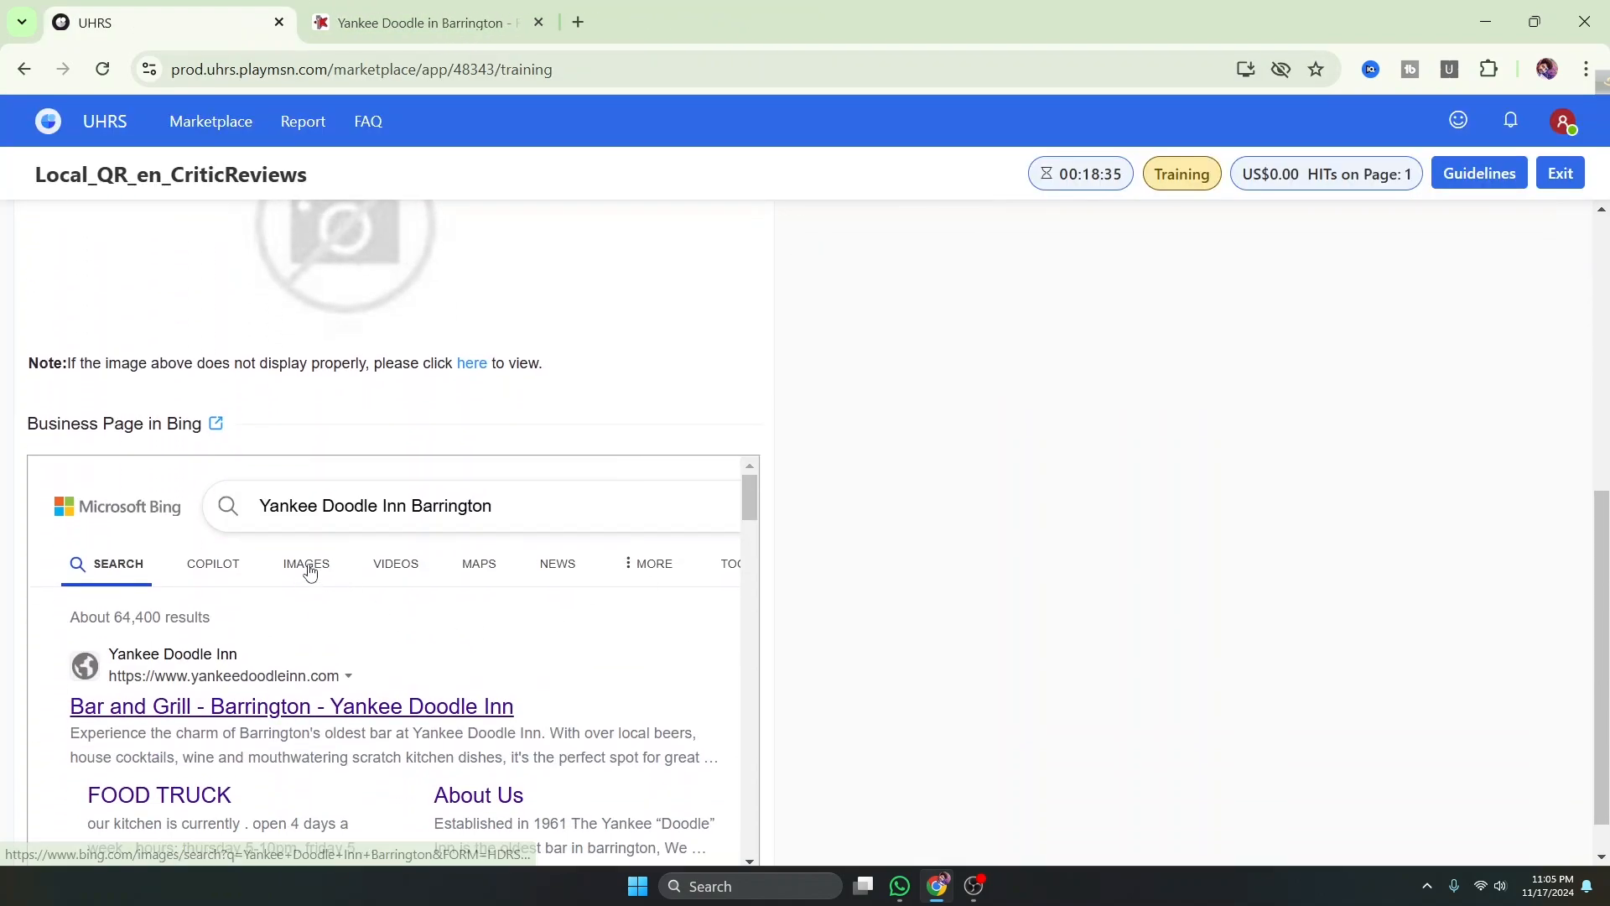
{"action": "left_click", "coordinate": [308, 565]}
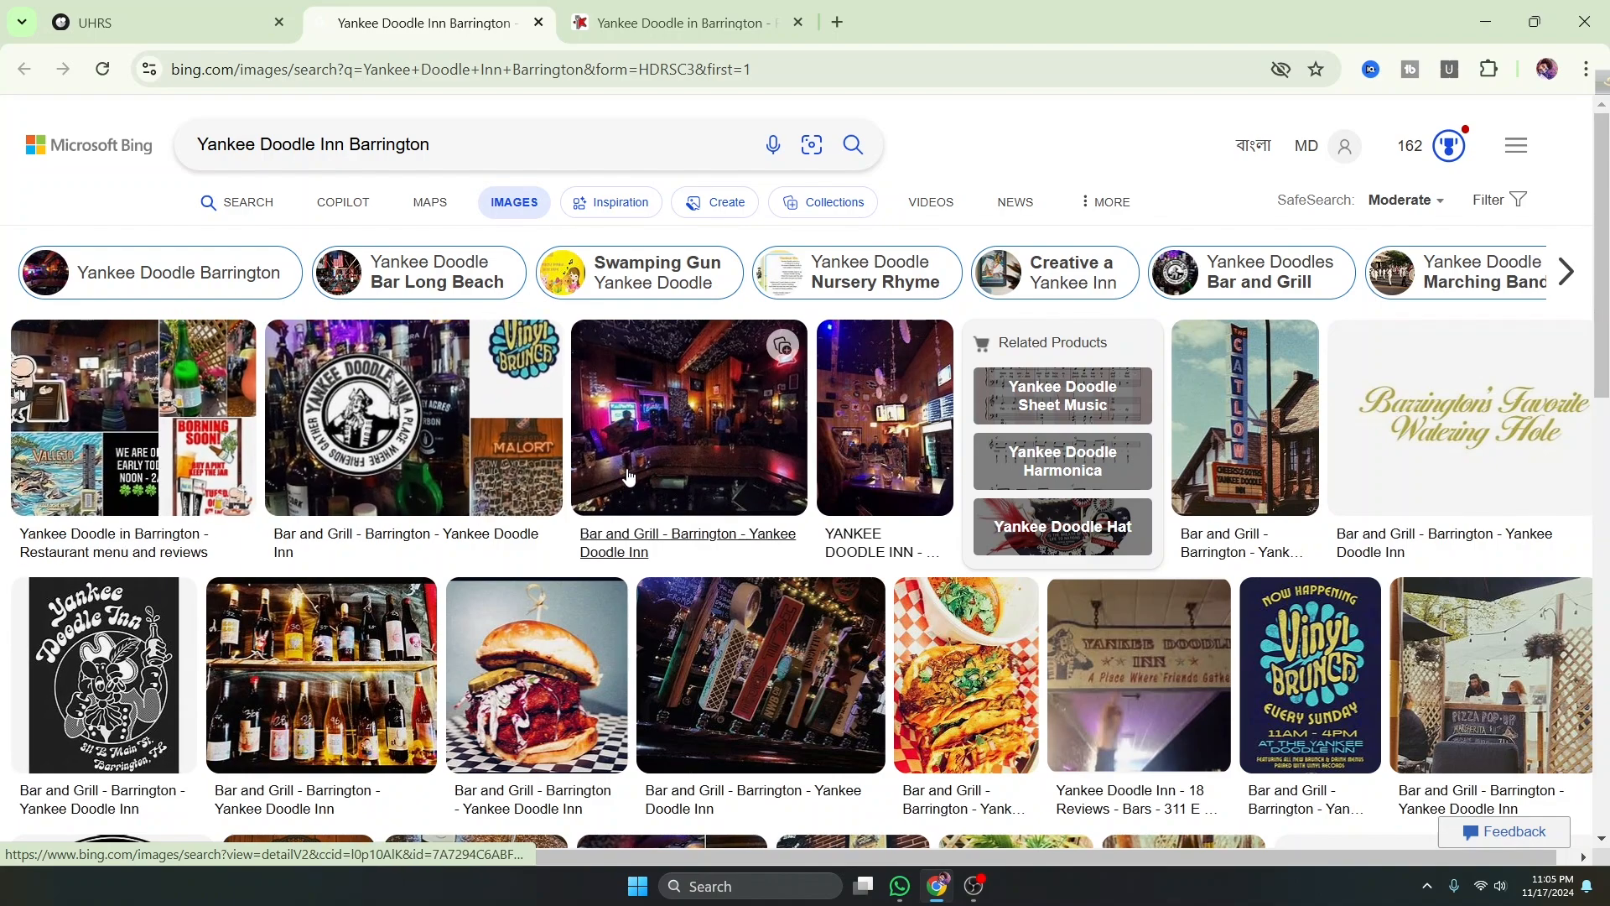
{"action": "scroll", "coordinate": [945, 499], "scroll_direction": "down", "scroll_amount": 1}
{"action": "left_click", "coordinate": [672, 22]}
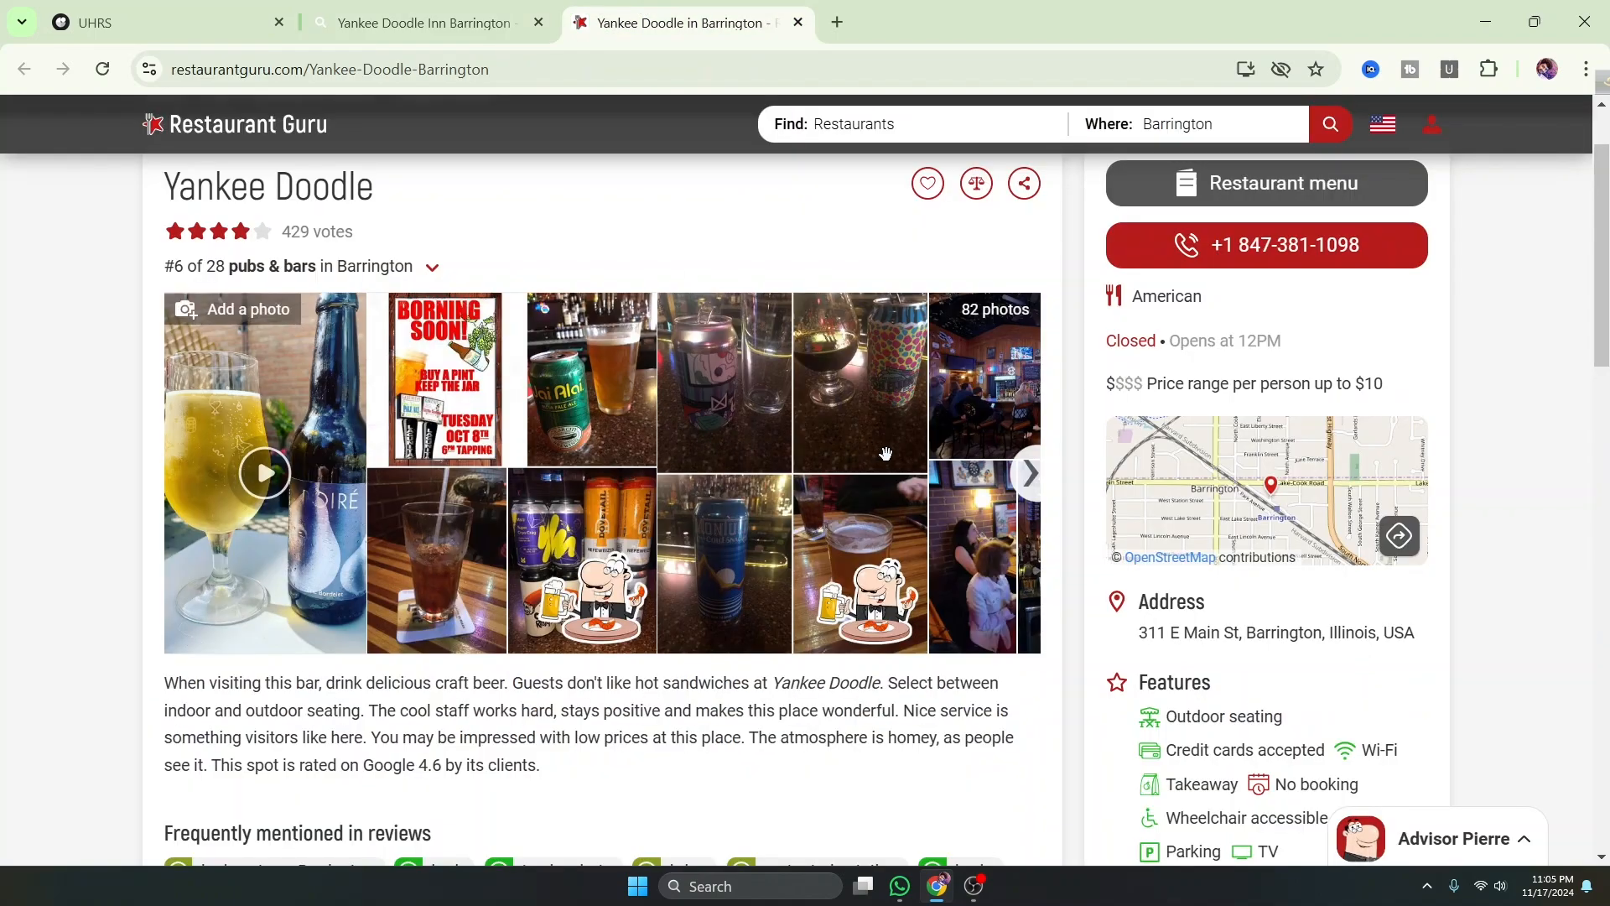
{"action": "left_click", "coordinate": [1030, 474]}
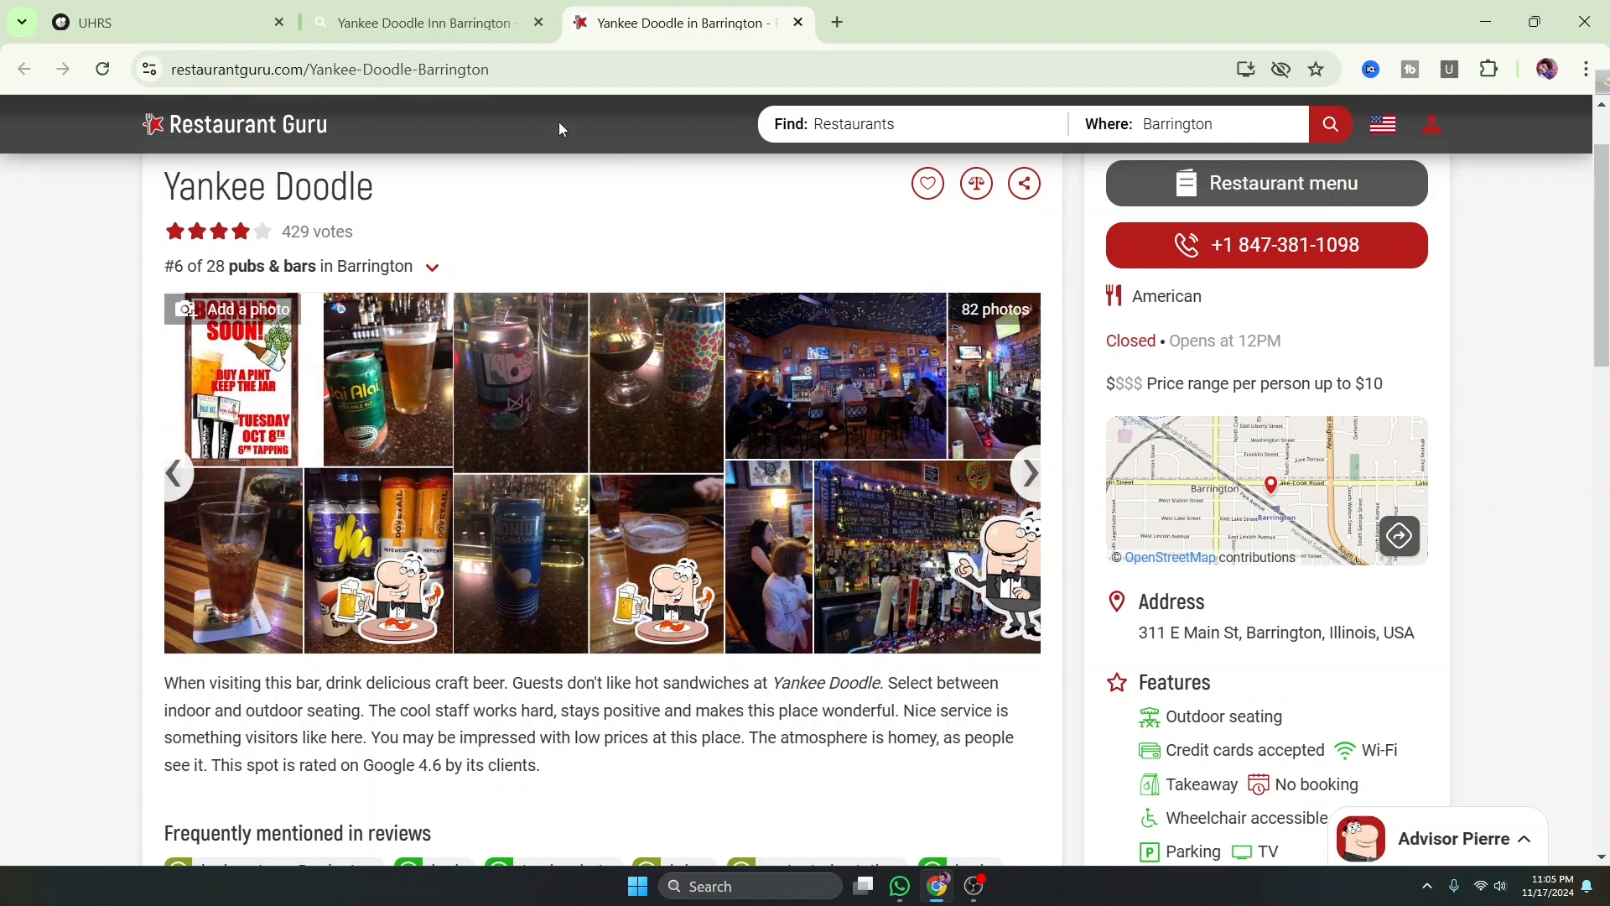
{"action": "left_click", "coordinate": [428, 22]}
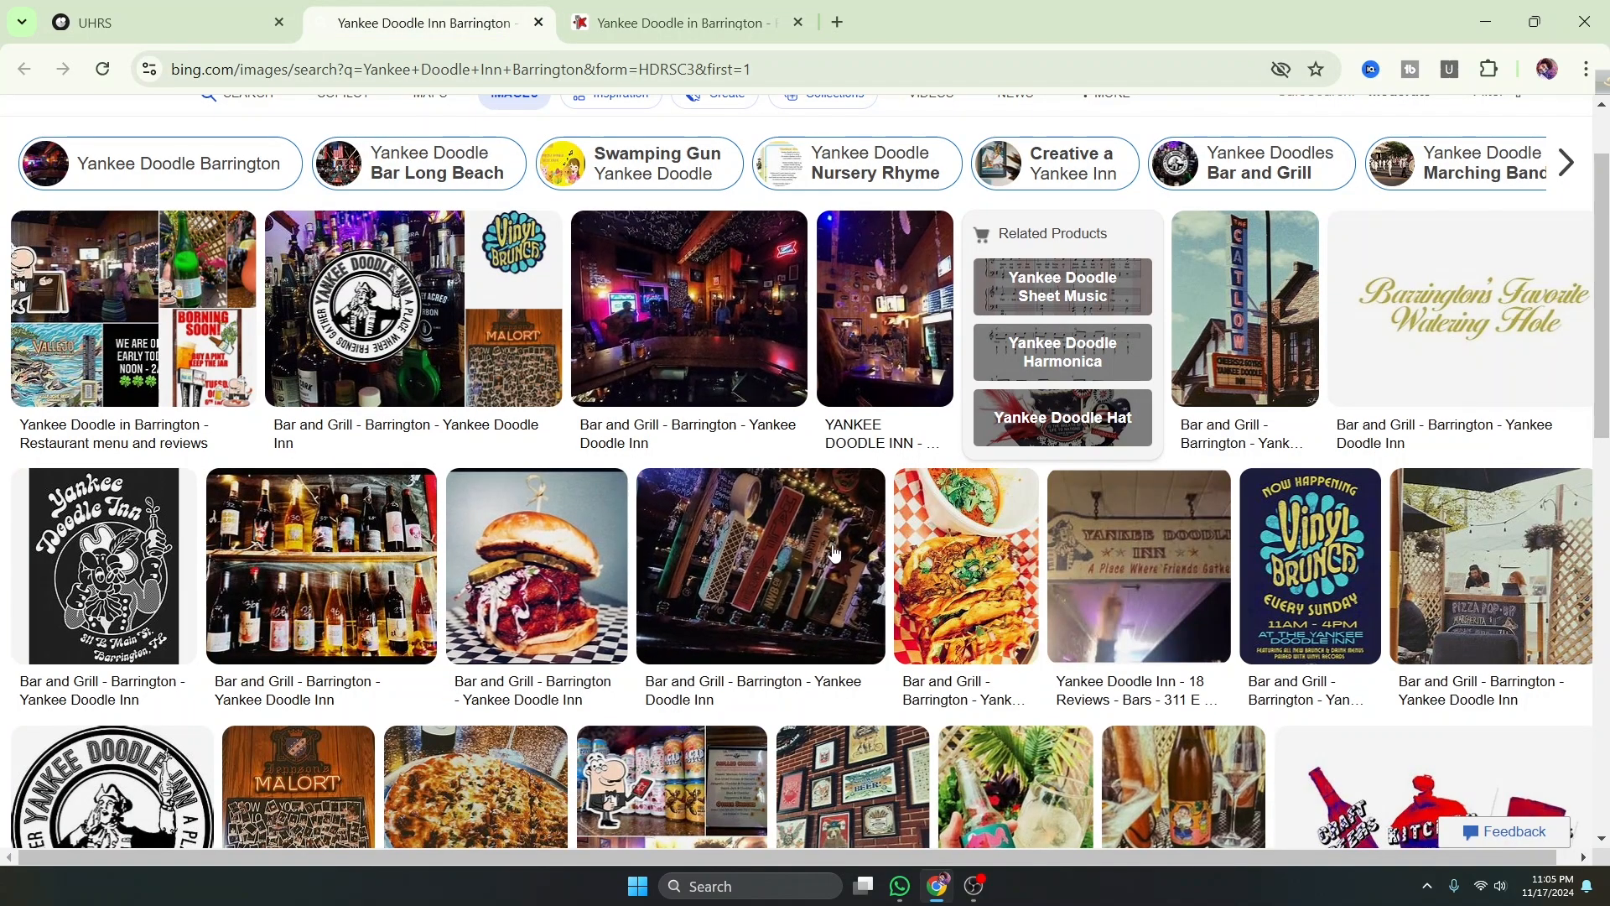
Answer question 3 with "Yes, it is." and question 4 with "Yes, it's relevant.", and submit the Yankee Doodle Inn answers
{"action": "left_click", "coordinate": [201, 25]}
{"action": "scroll", "coordinate": [787, 470], "scroll_direction": "up", "scroll_amount": 5}
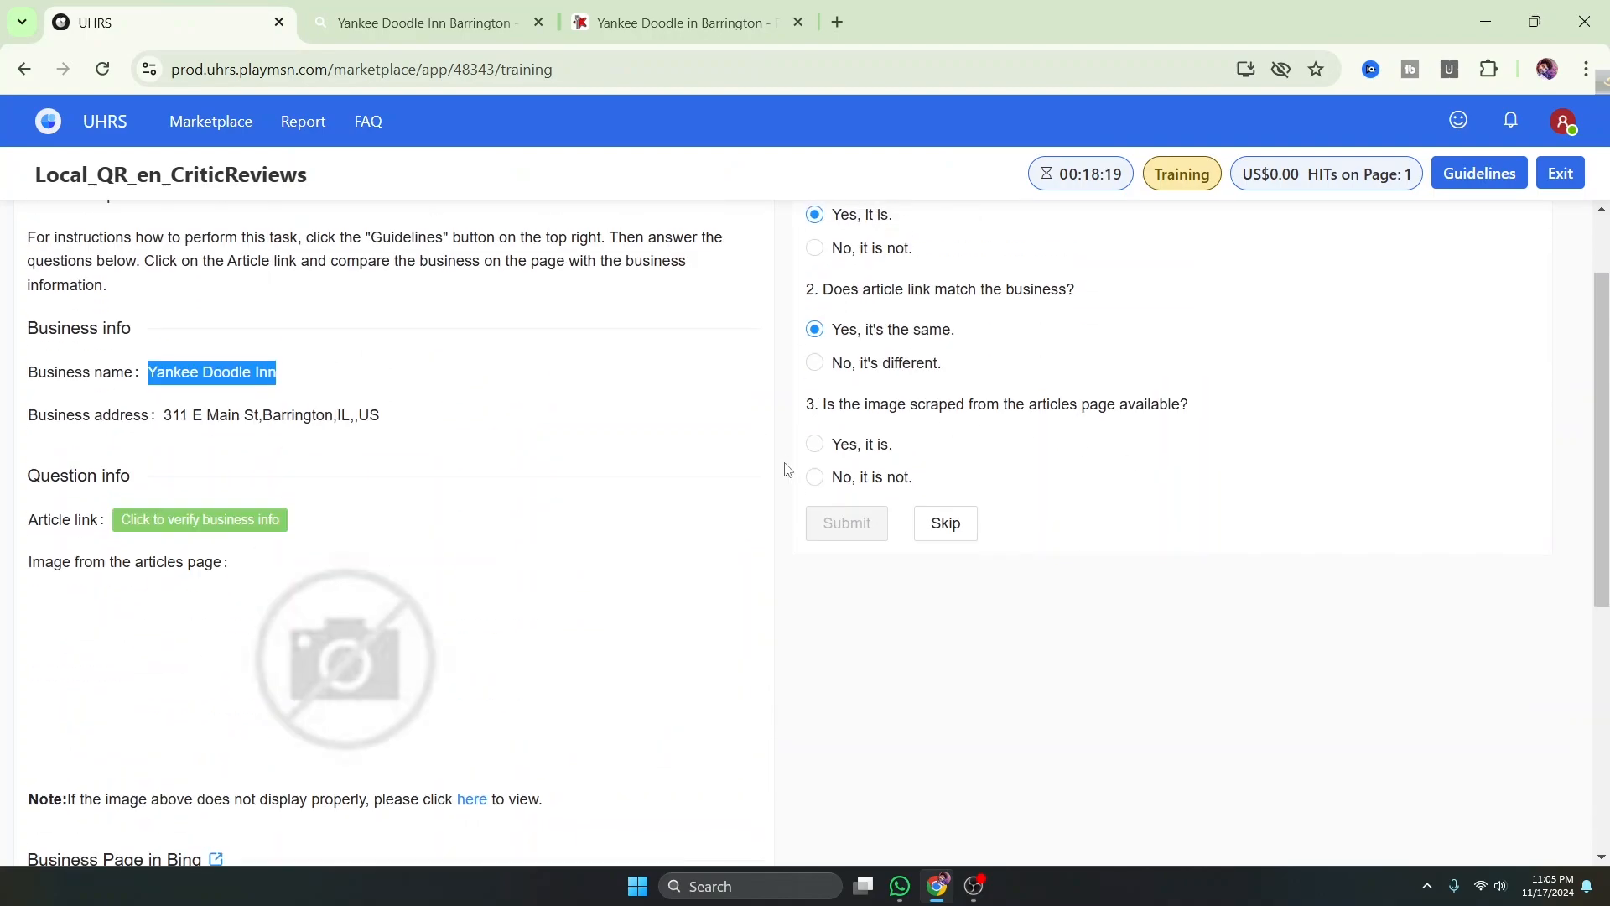
{"action": "left_click", "coordinate": [813, 444]}
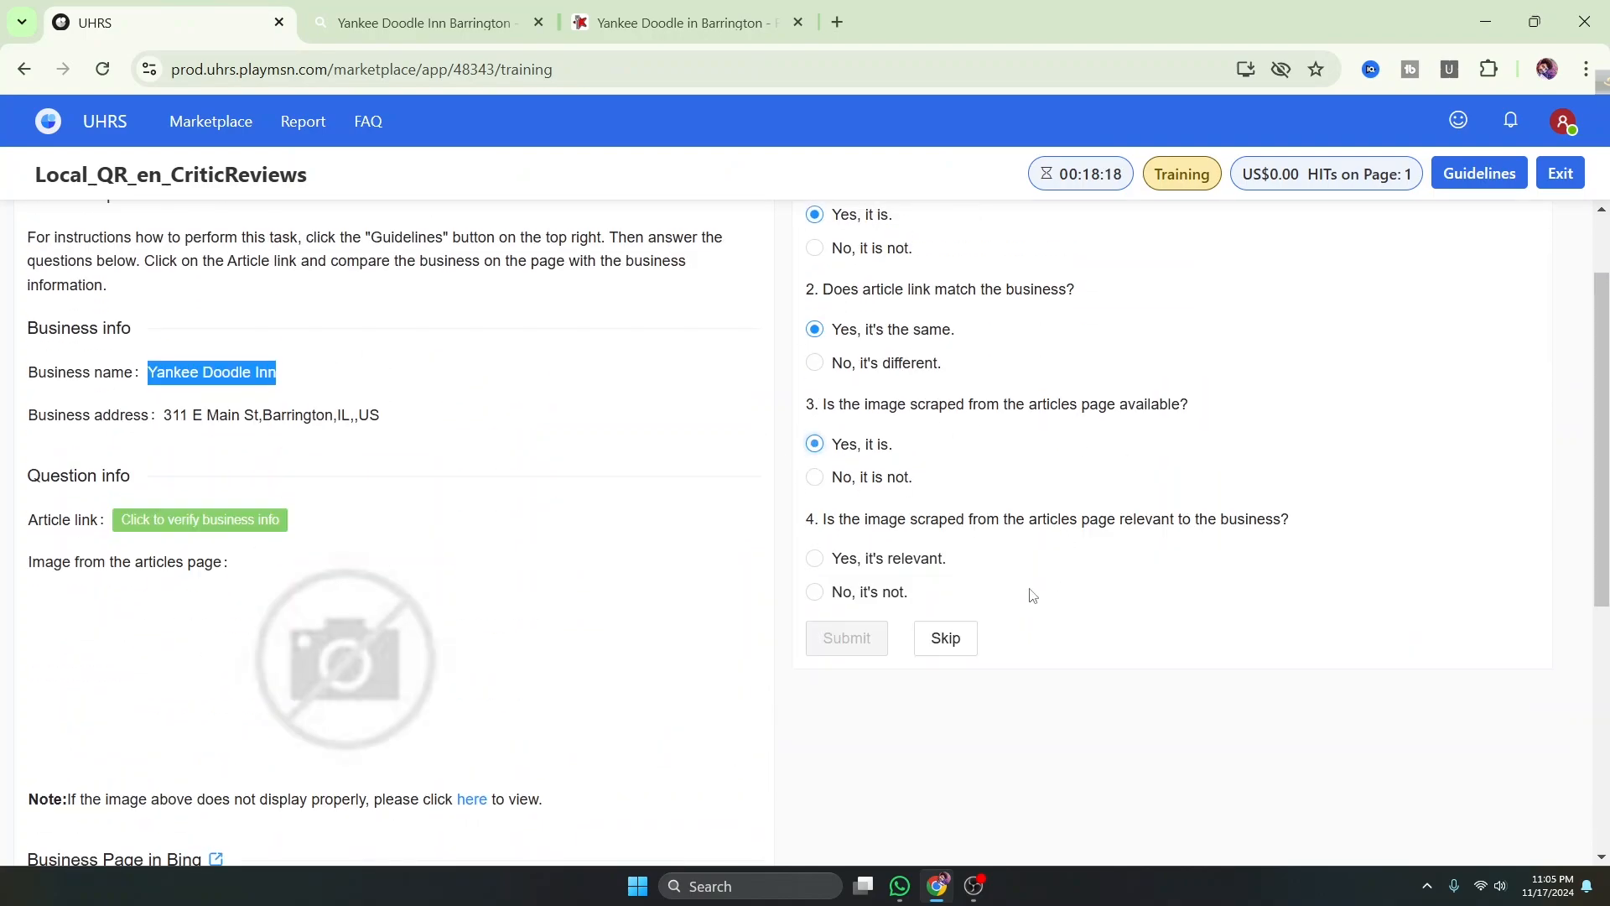
{"action": "left_click", "coordinate": [816, 560]}
{"action": "left_click", "coordinate": [834, 633]}
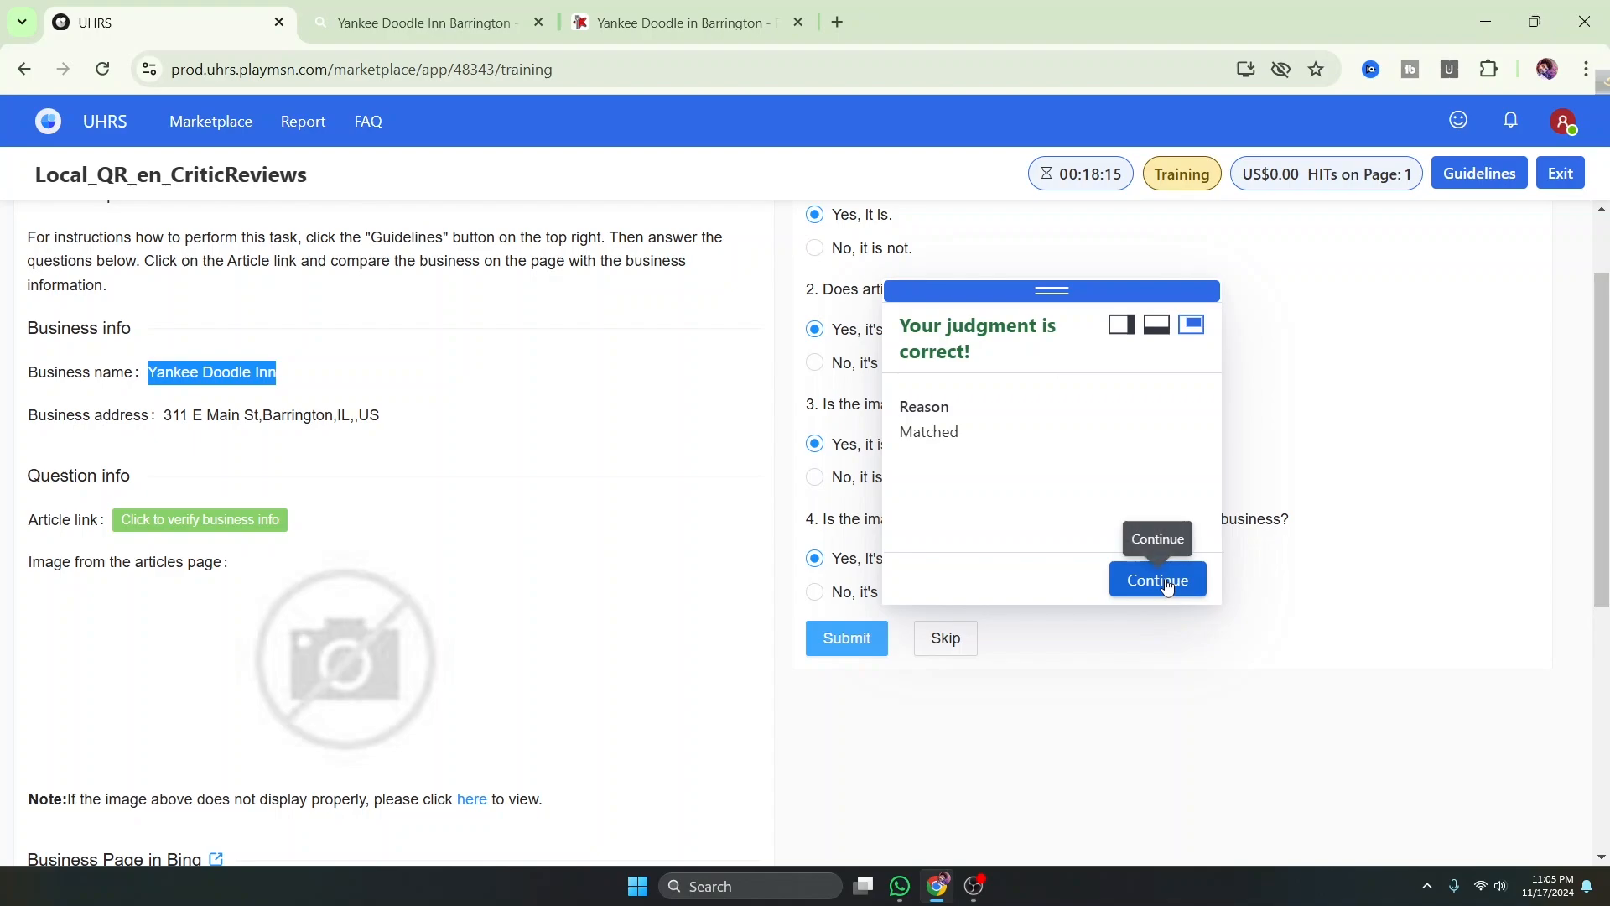
Continue to the next training task and close the Yankee Doodle Bing image results and article page
{"action": "left_click", "coordinate": [1158, 581]}
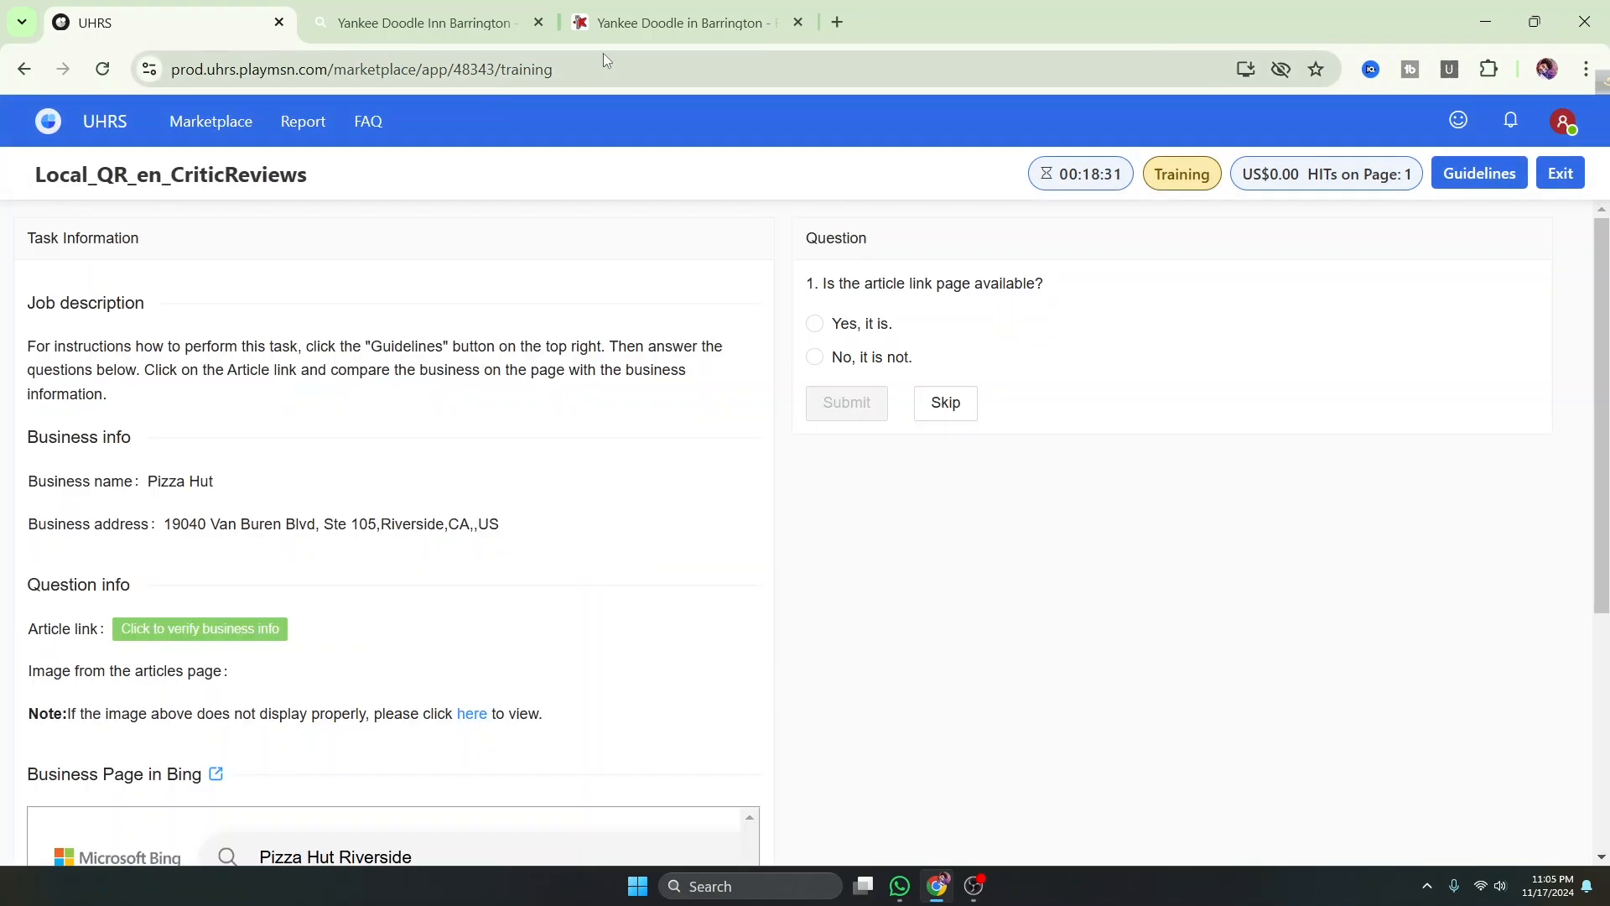
{"action": "left_click", "coordinate": [538, 23]}
{"action": "left_click", "coordinate": [538, 22]}
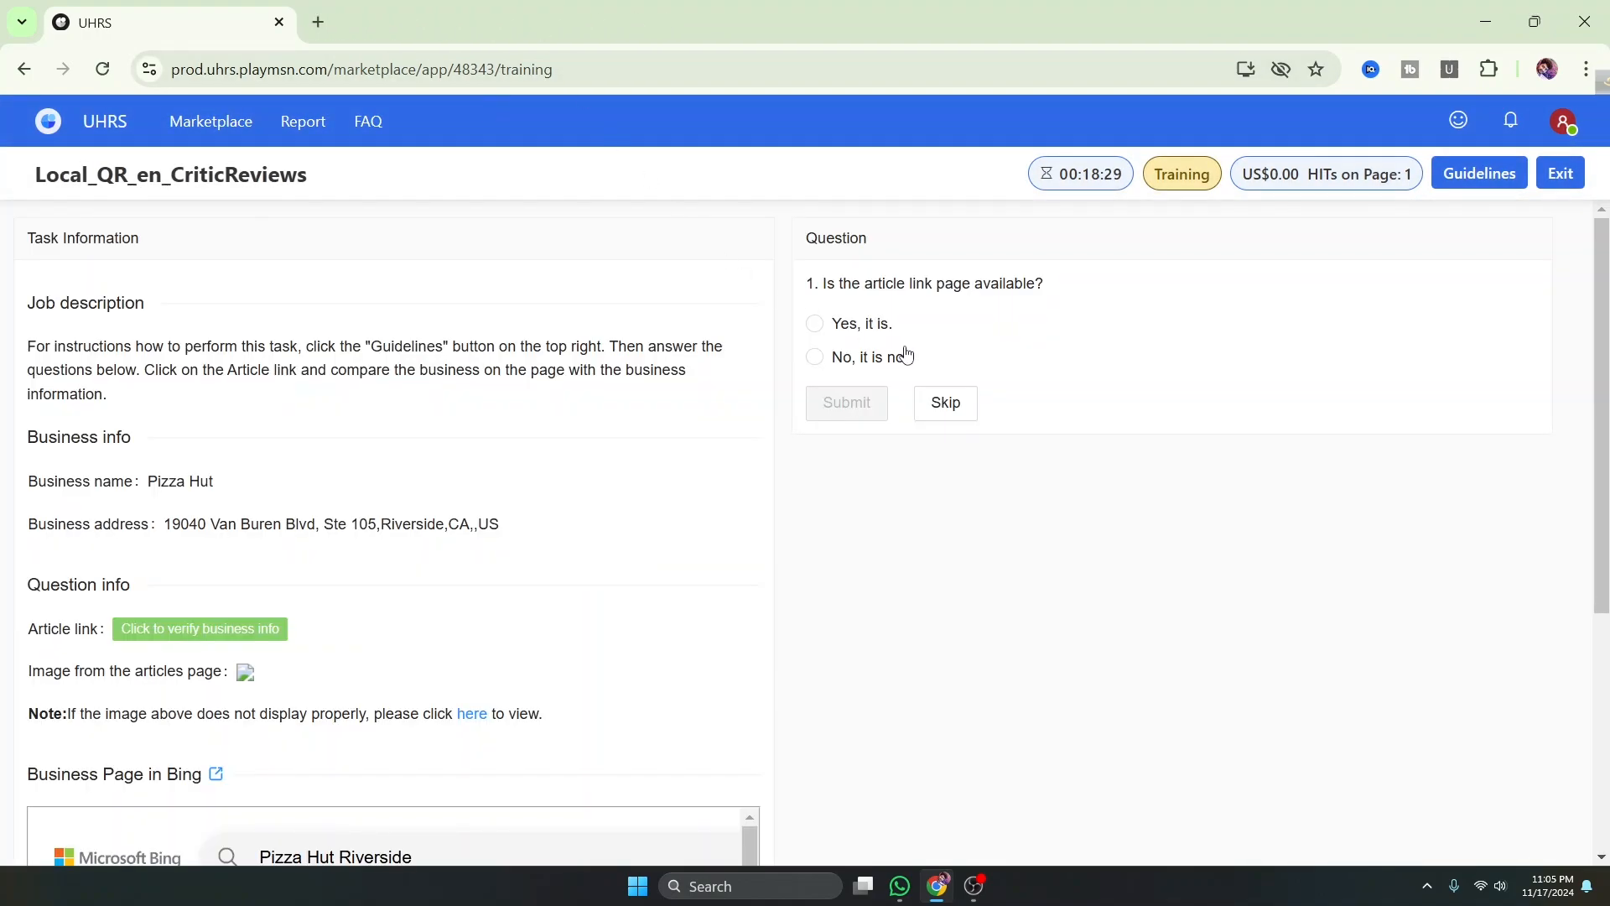
Open the article page for Pizza Hut and compare its name and address with the task's business information
{"action": "scroll", "coordinate": [585, 460], "scroll_direction": "down", "scroll_amount": 1}
{"action": "scroll", "coordinate": [327, 388], "scroll_direction": "up", "scroll_amount": 1}
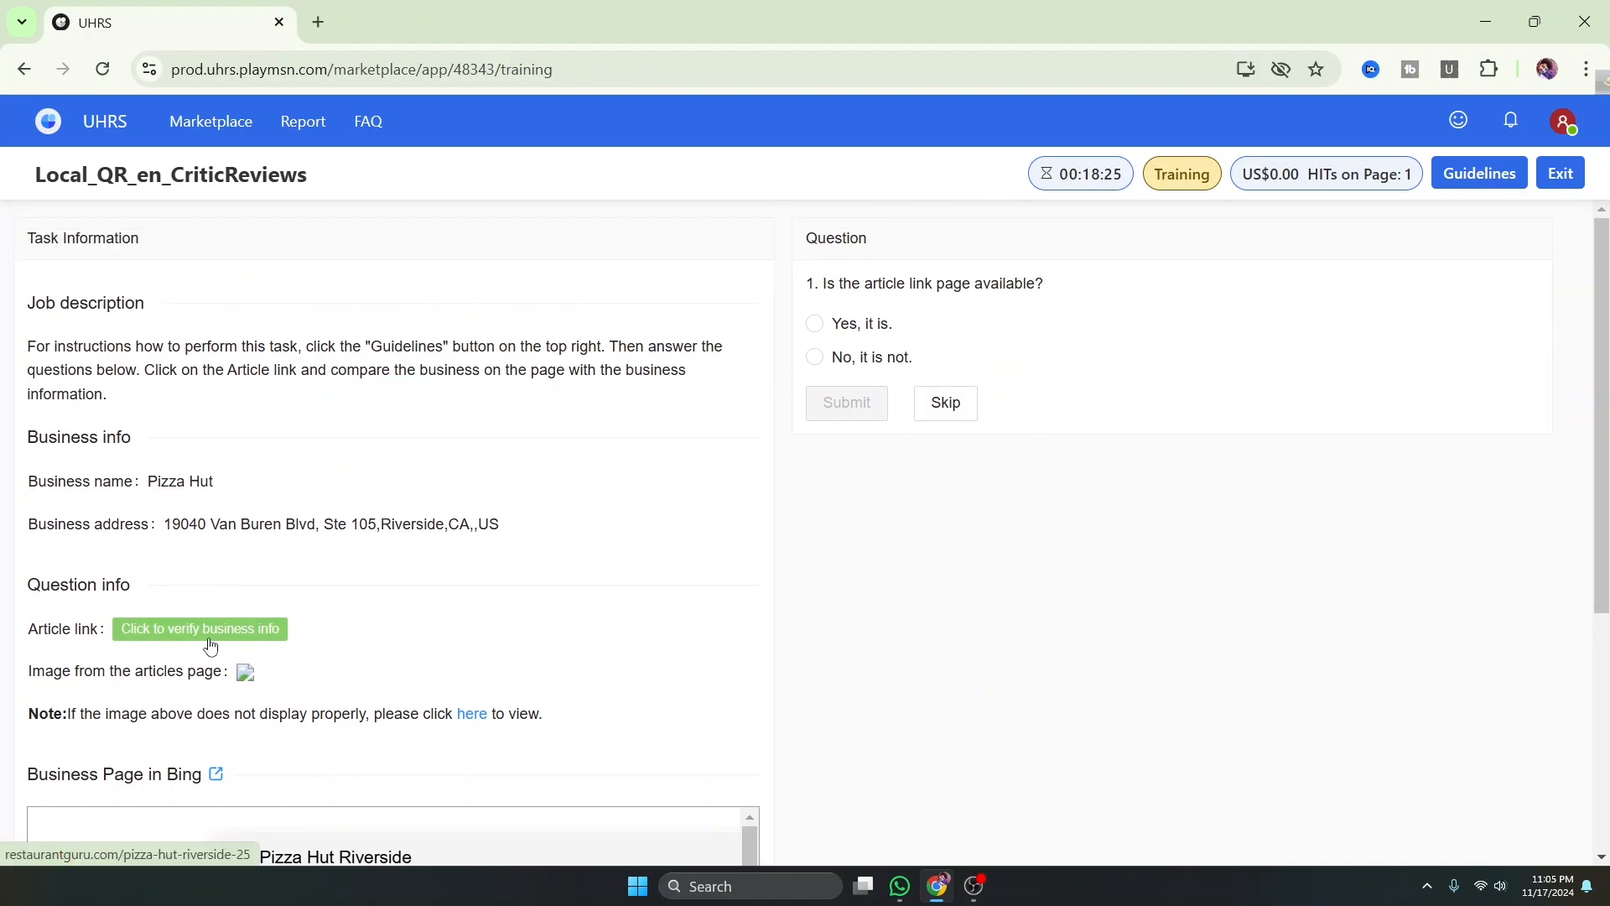
{"action": "left_click", "coordinate": [244, 643]}
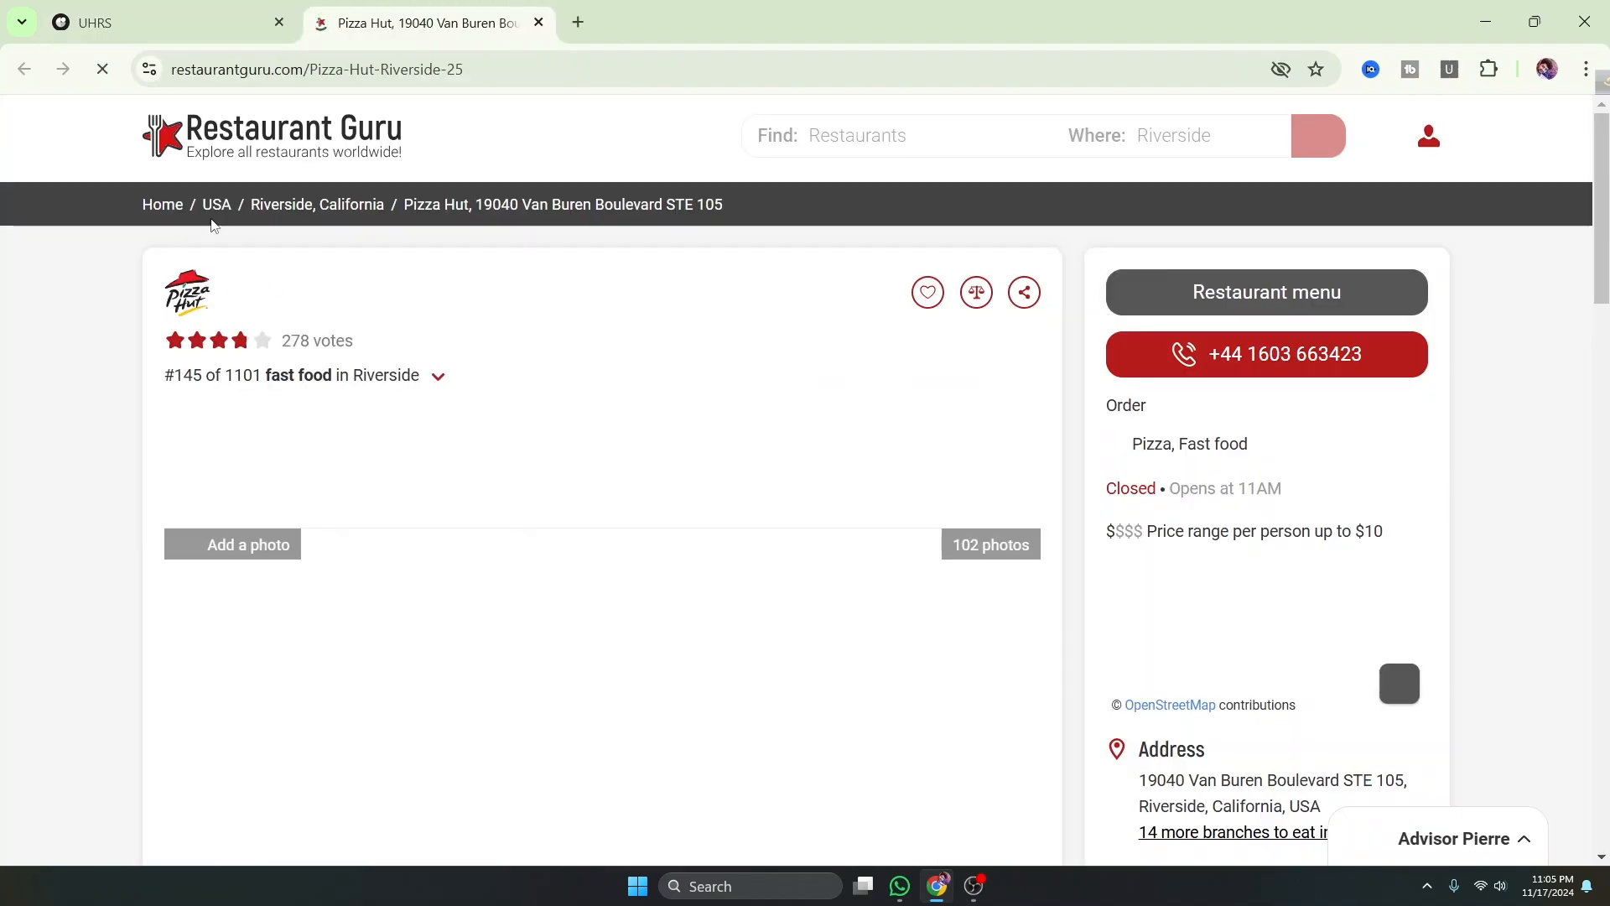
{"action": "left_click", "coordinate": [185, 17]}
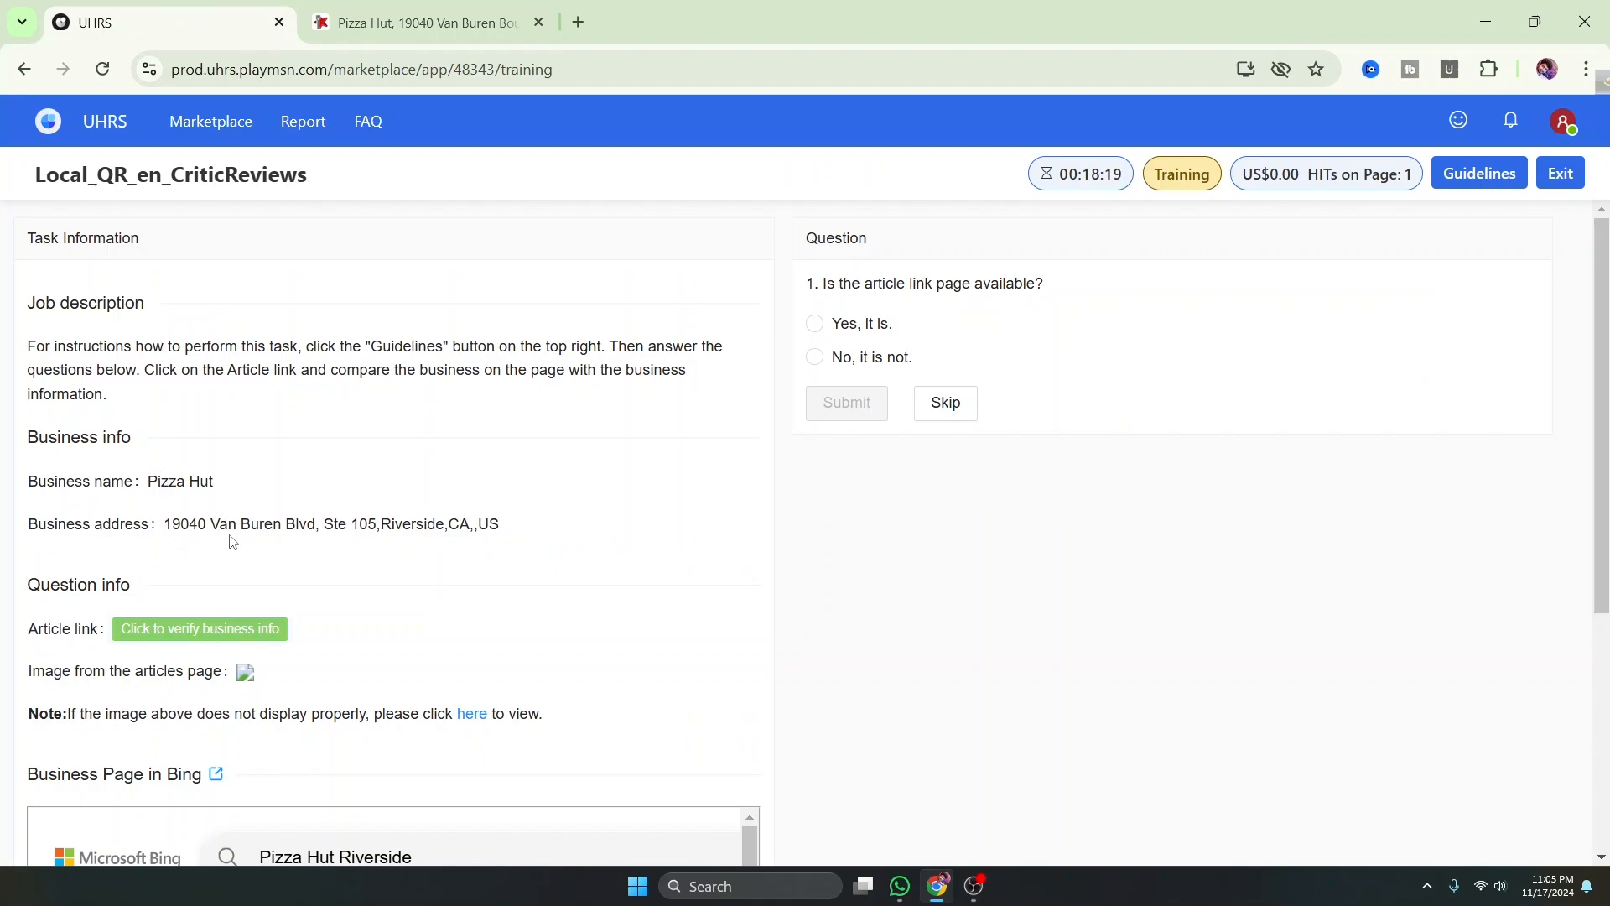
{"action": "left_click", "coordinate": [520, 19]}
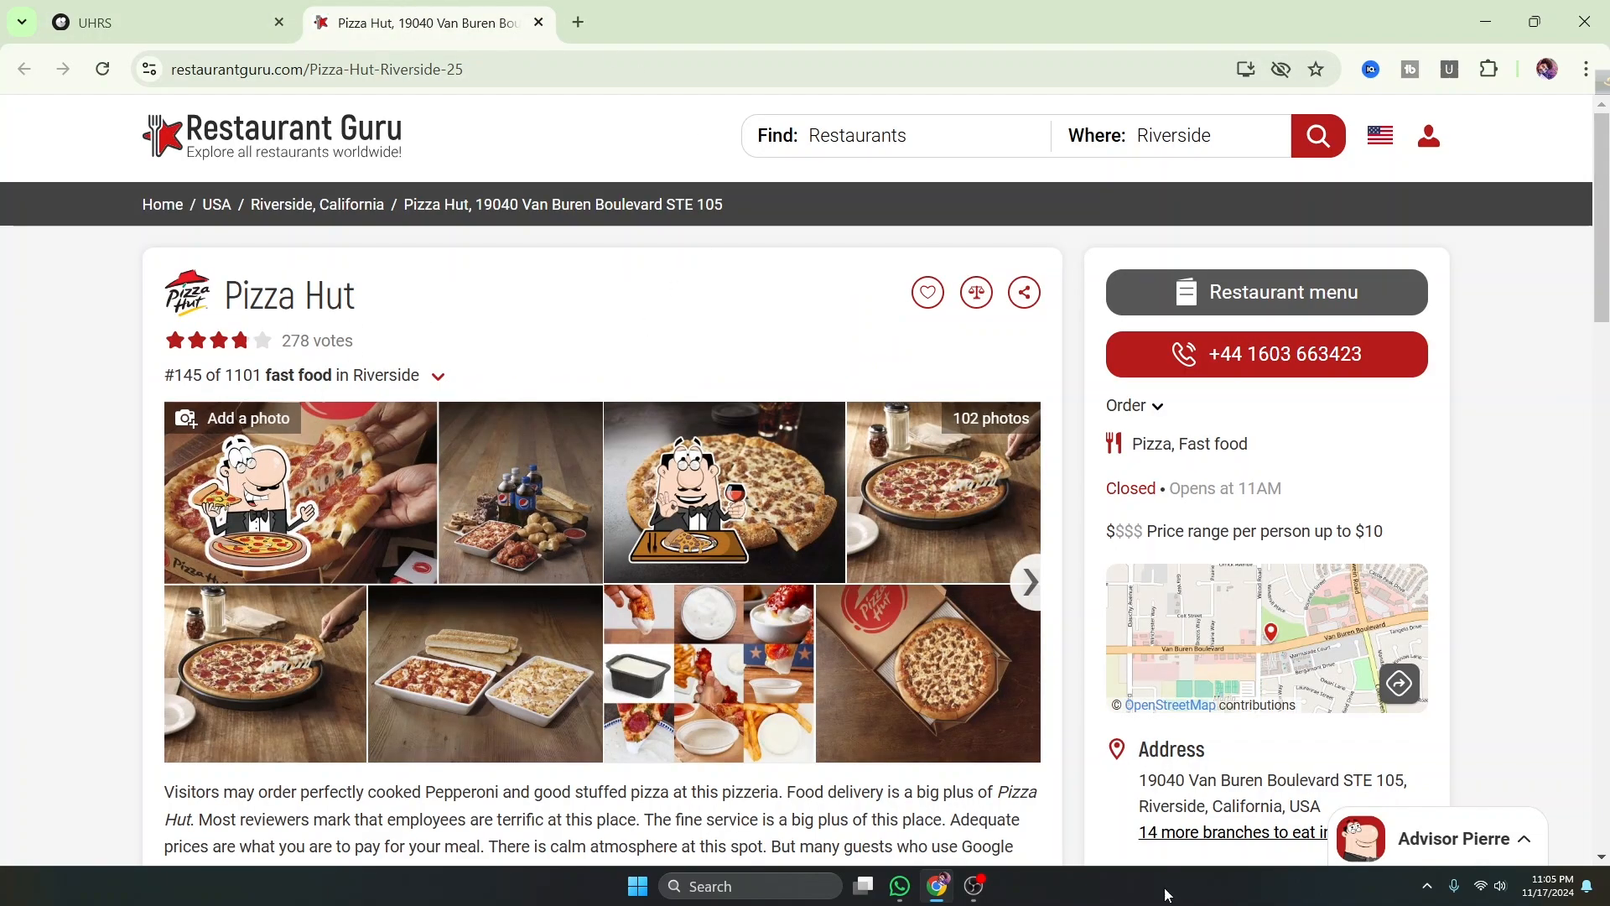
Answer question 1 for Pizza Hut with "Yes, it is." and question 2 with "Yes, it's the same."
{"action": "left_click", "coordinate": [168, 22]}
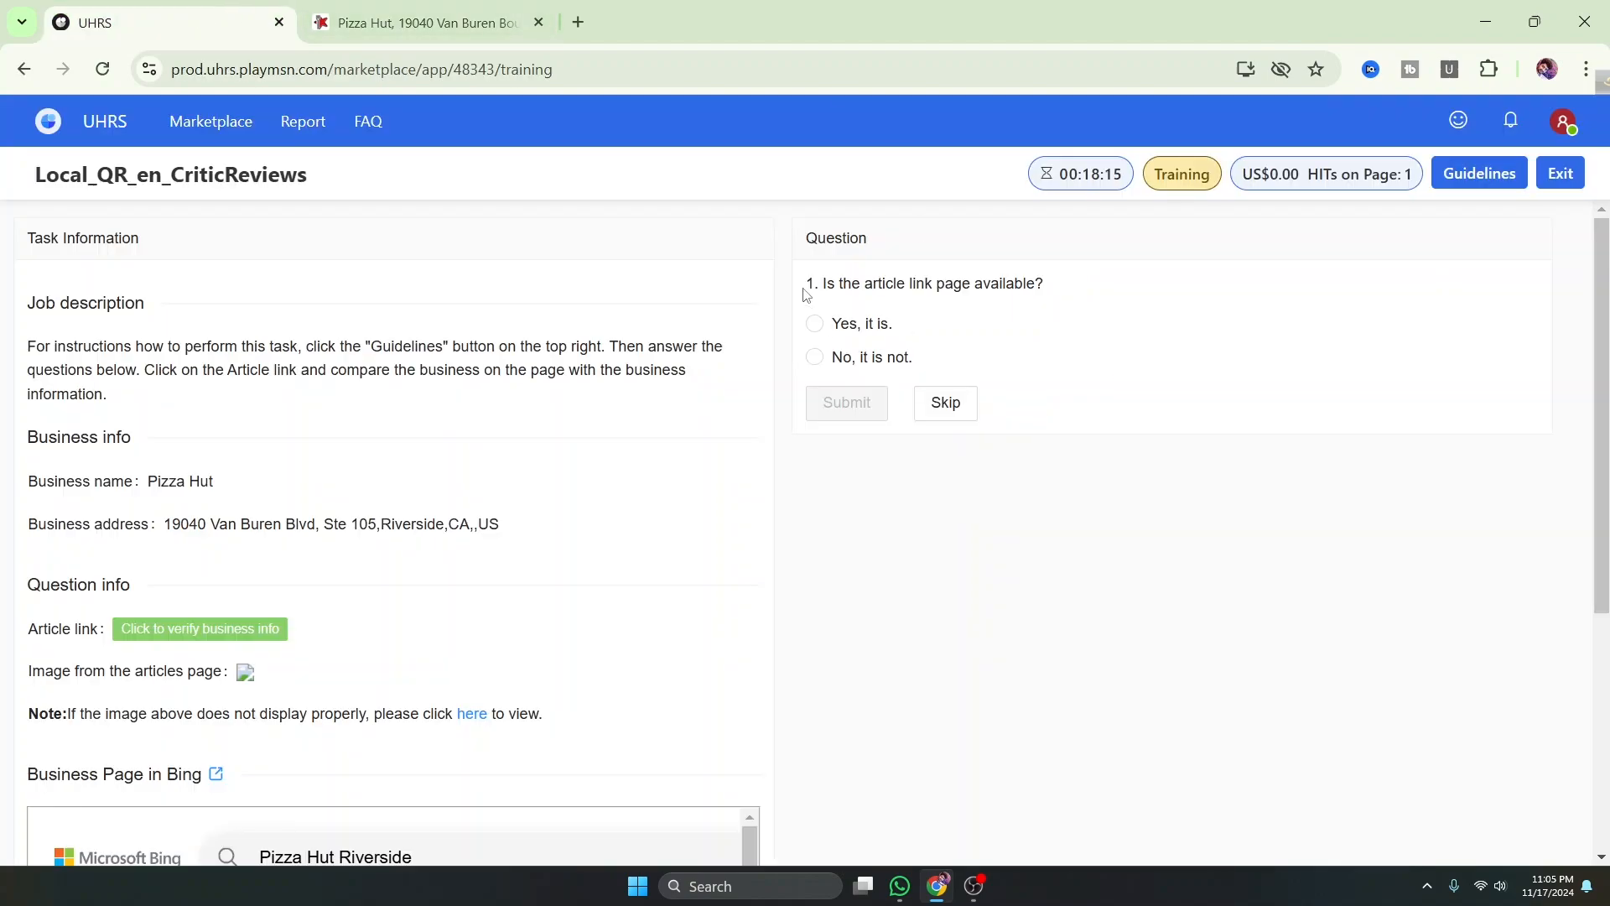
{"action": "left_click", "coordinate": [816, 326]}
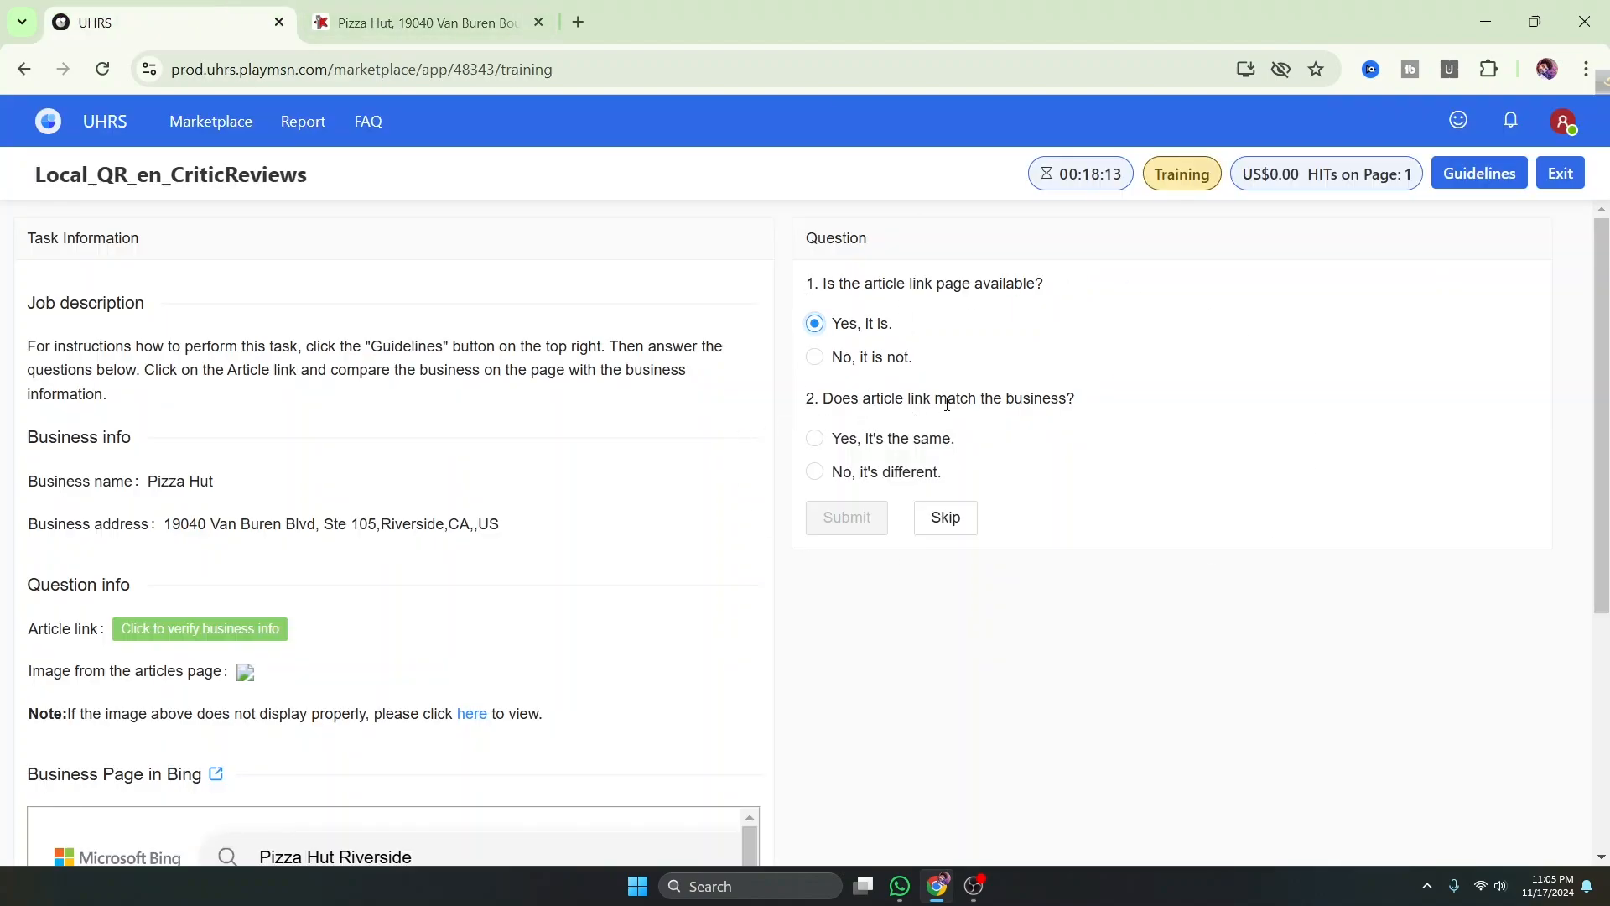
{"action": "left_click", "coordinate": [811, 440]}
Compare the Bing image results for Pizza Hut Riverside with the photo gallery on the Pizza Hut article page
{"action": "left_click", "coordinate": [470, 23]}
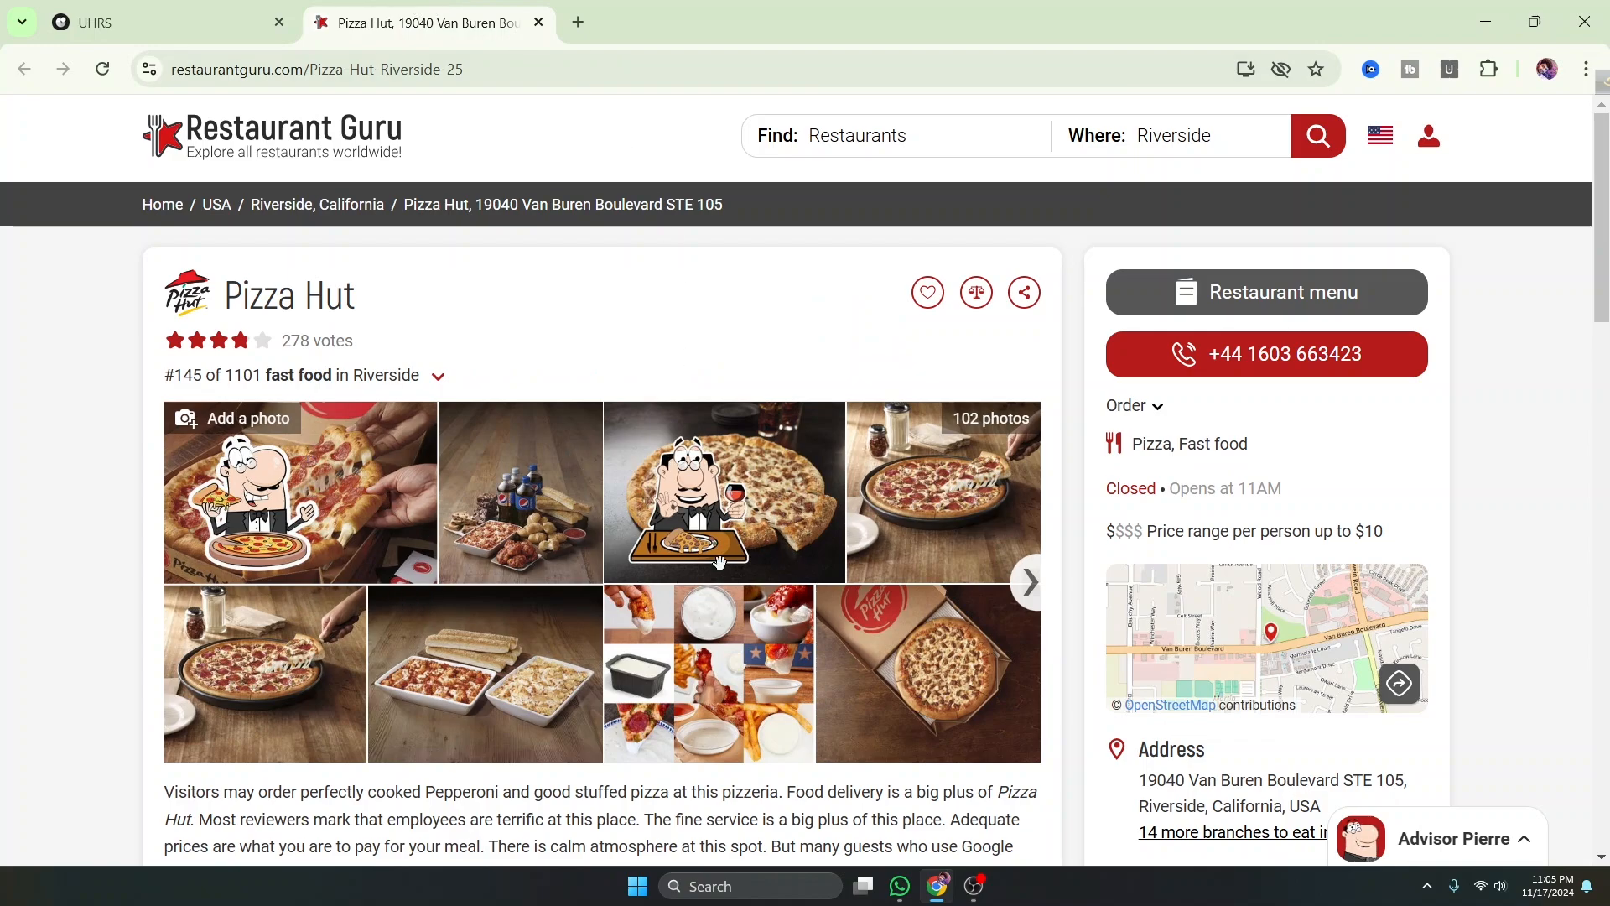
{"action": "scroll", "coordinate": [941, 607], "scroll_direction": "down", "scroll_amount": 1}
{"action": "left_click", "coordinate": [212, 23]}
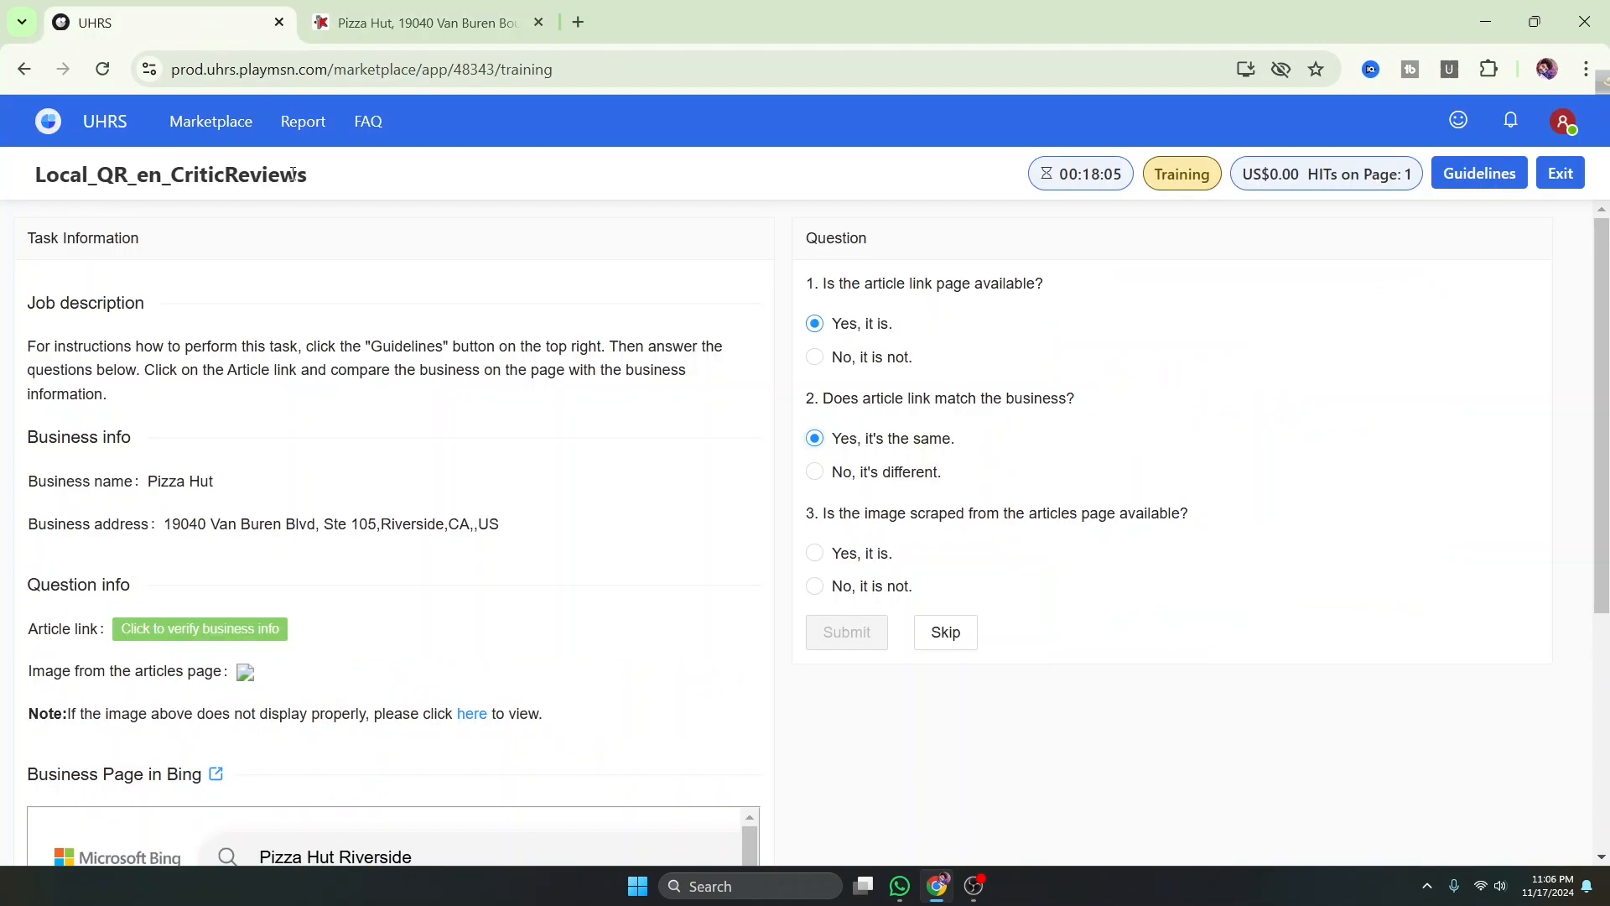
{"action": "scroll", "coordinate": [358, 650], "scroll_direction": "down", "scroll_amount": 4}
{"action": "left_click", "coordinate": [306, 587]}
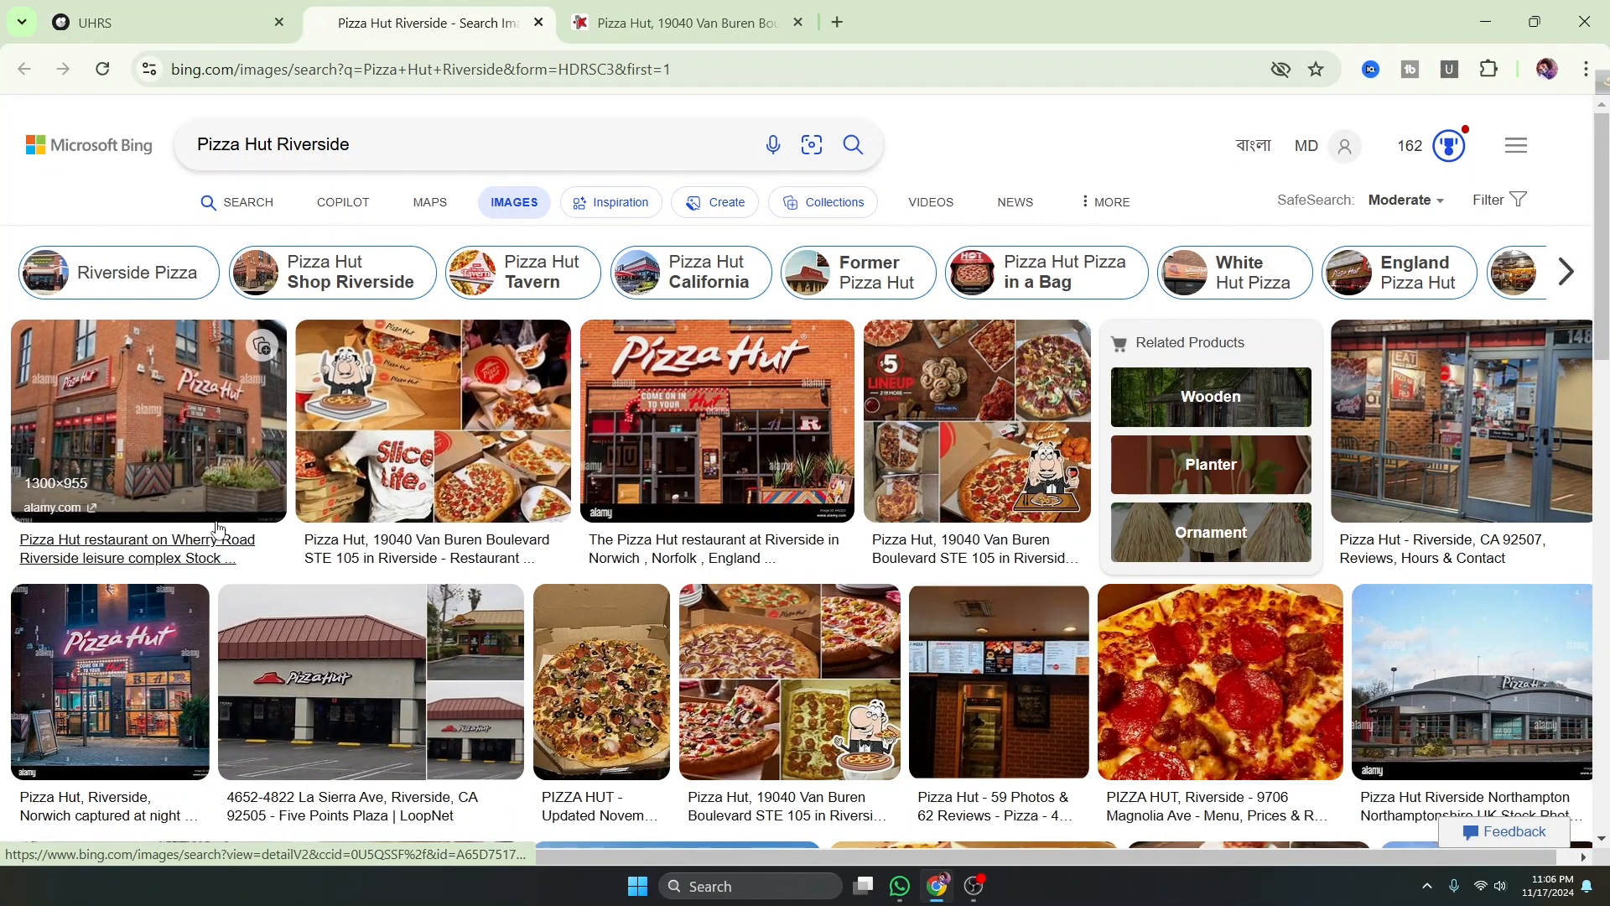
{"action": "left_click", "coordinate": [307, 553]}
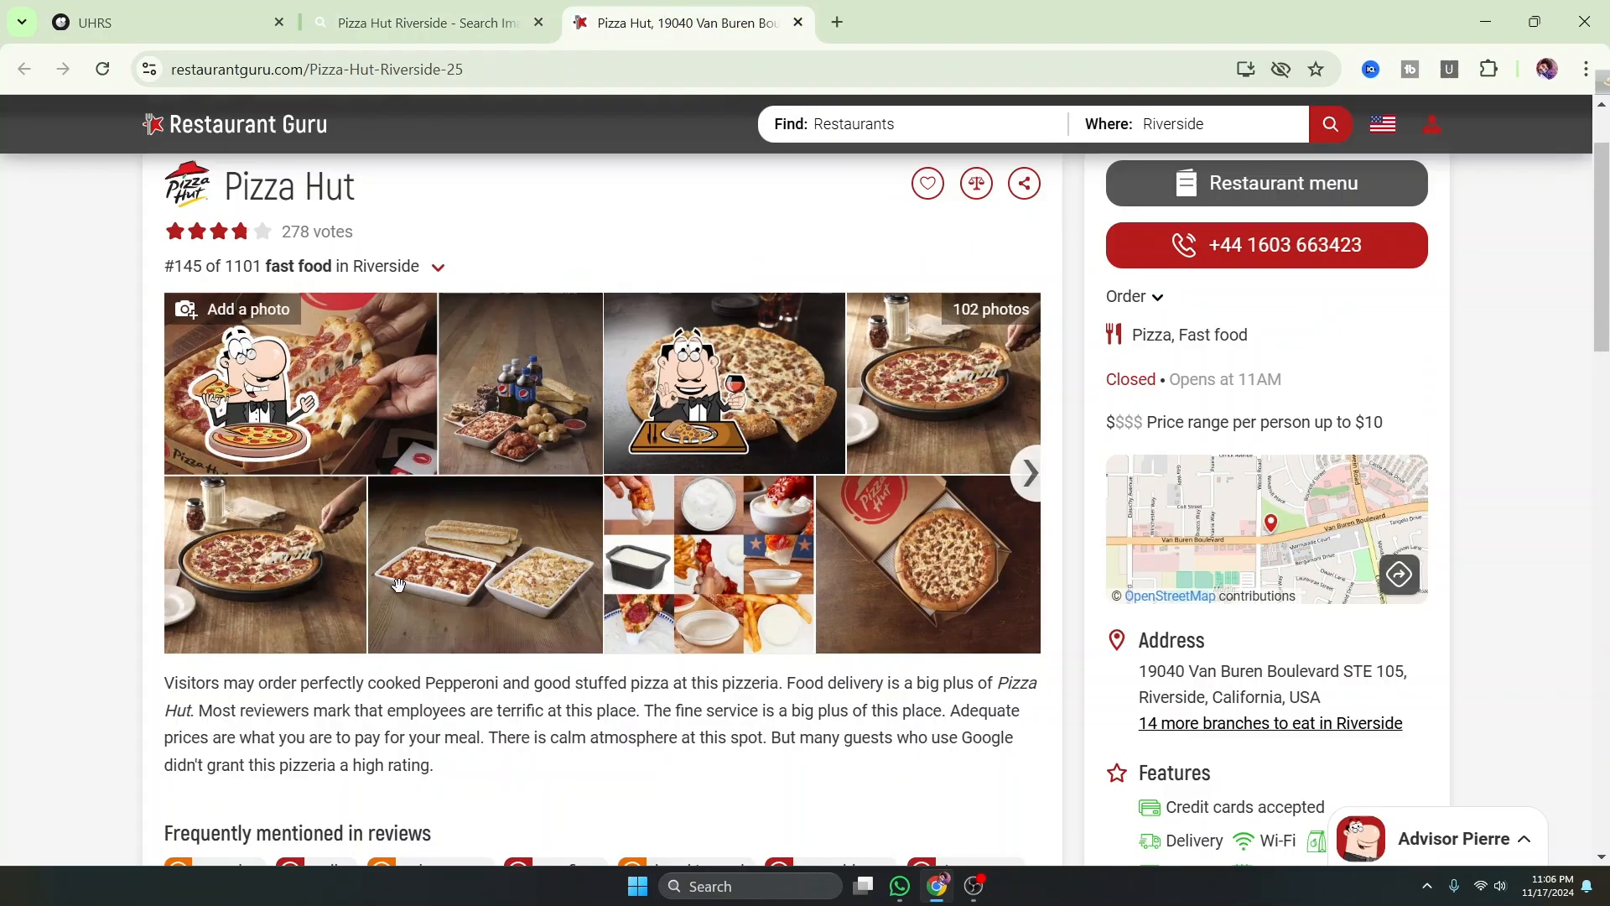
{"action": "left_click", "coordinate": [1031, 475]}
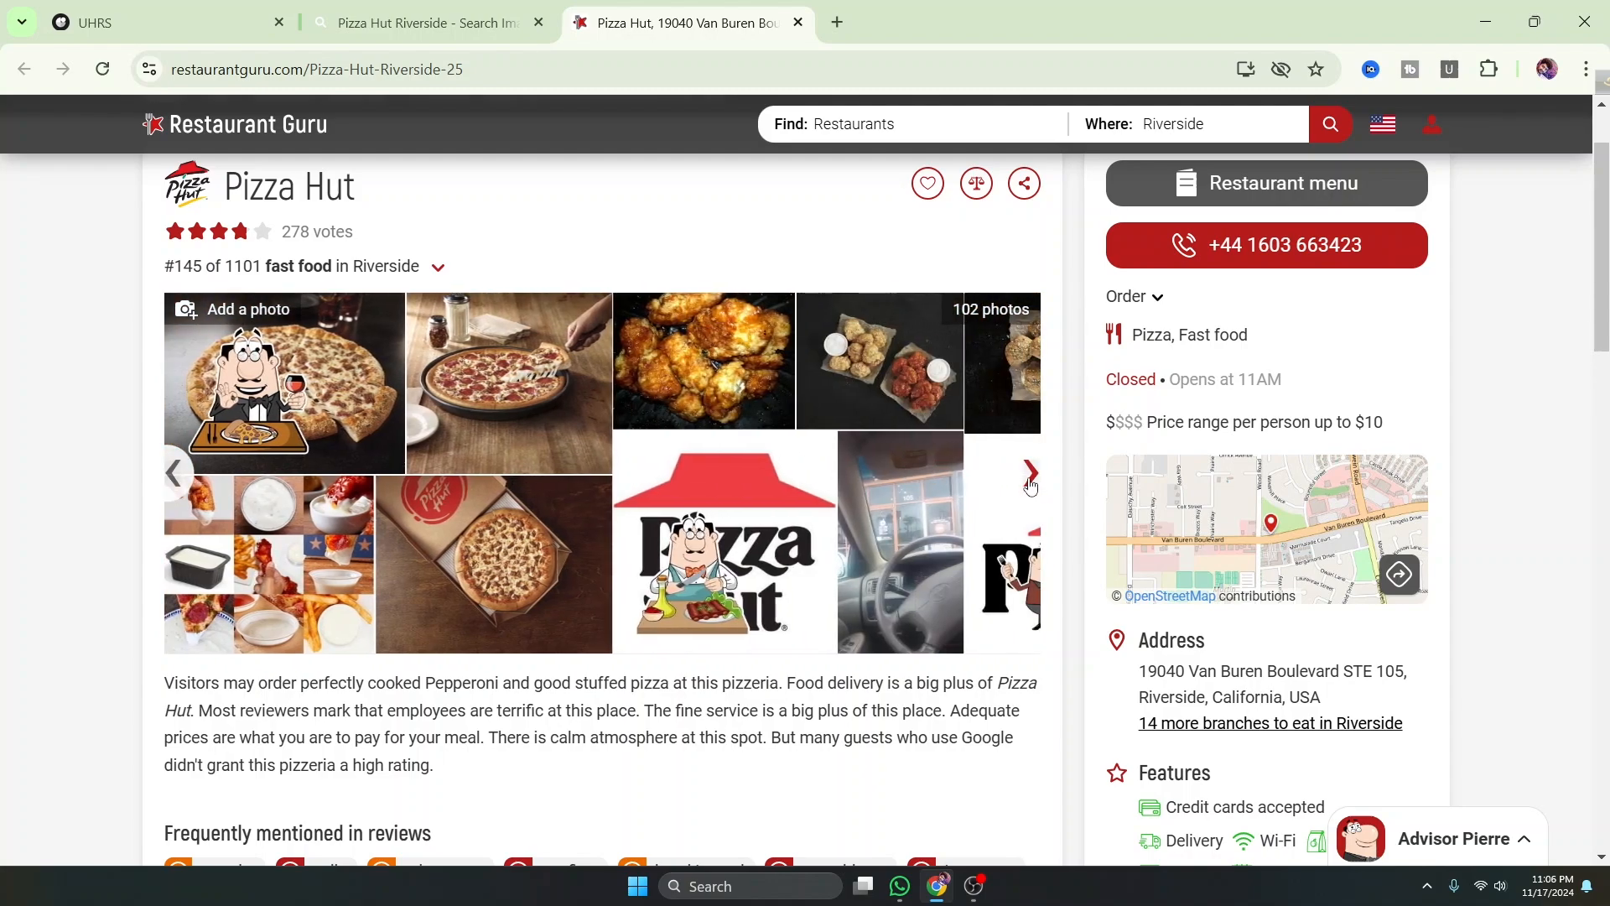
{"action": "left_click", "coordinate": [1030, 485]}
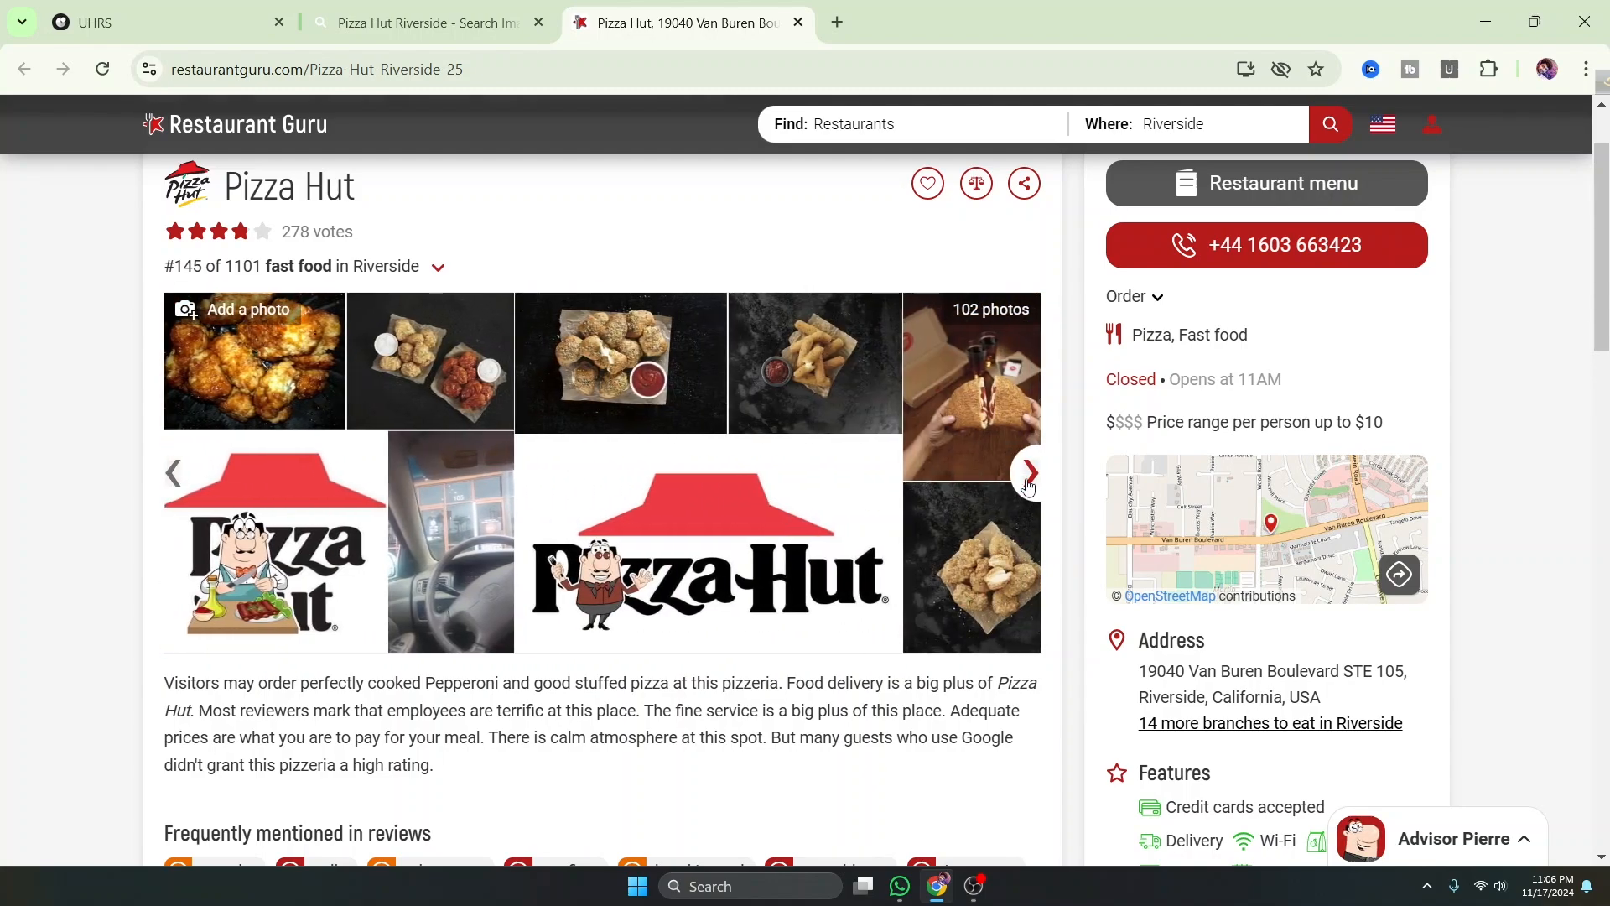
{"action": "left_click", "coordinate": [1030, 475]}
{"action": "left_click", "coordinate": [1028, 485]}
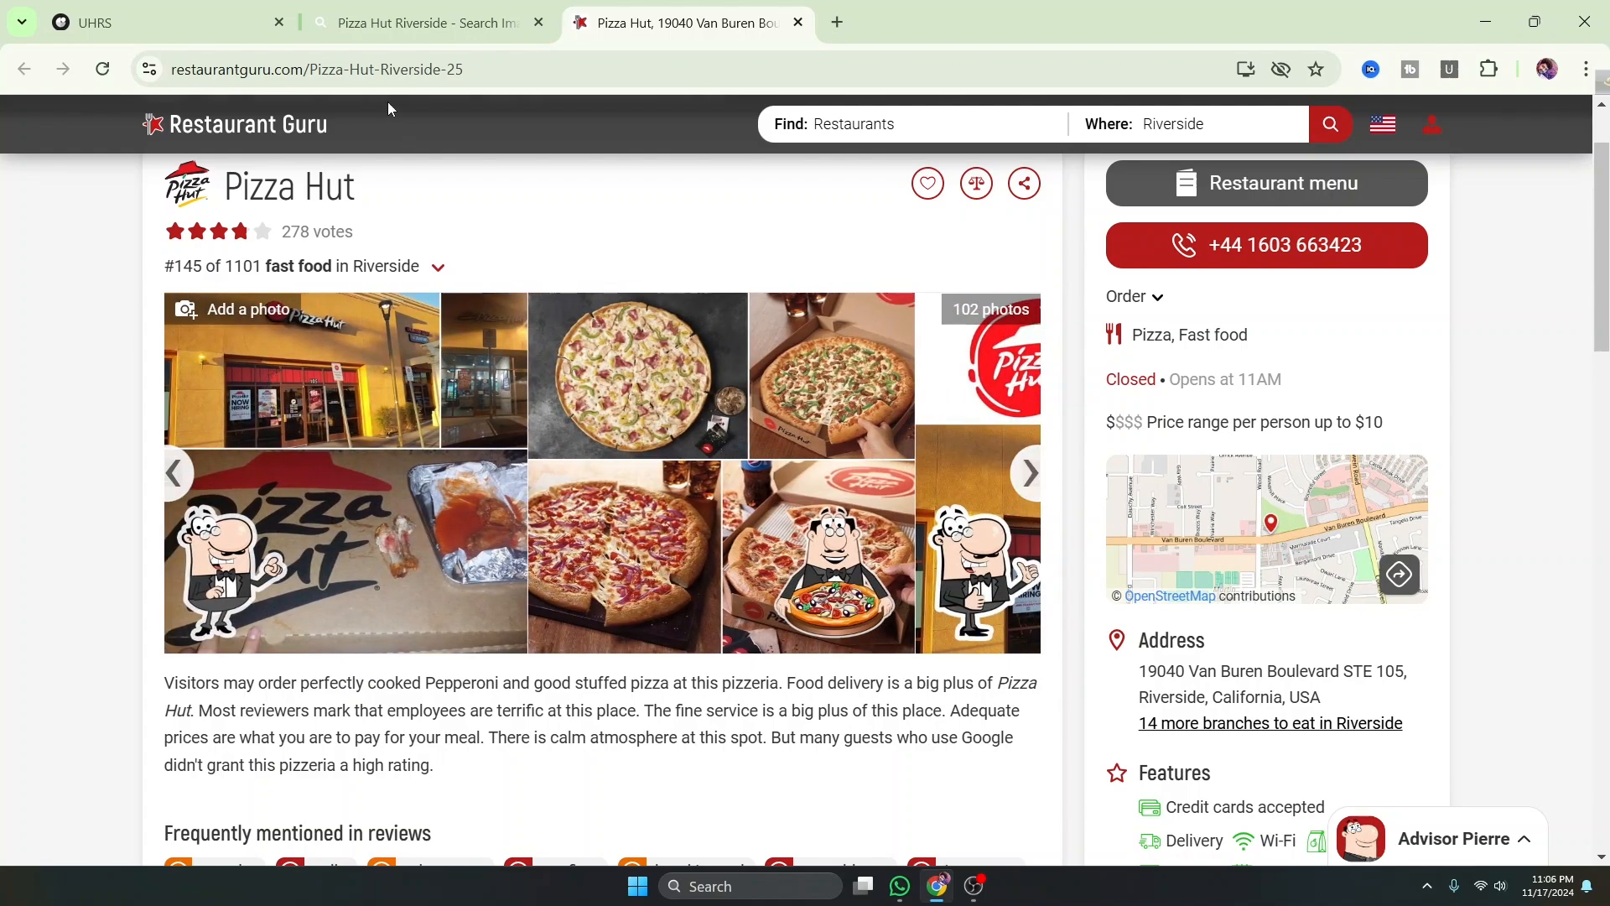
{"action": "left_click", "coordinate": [411, 22]}
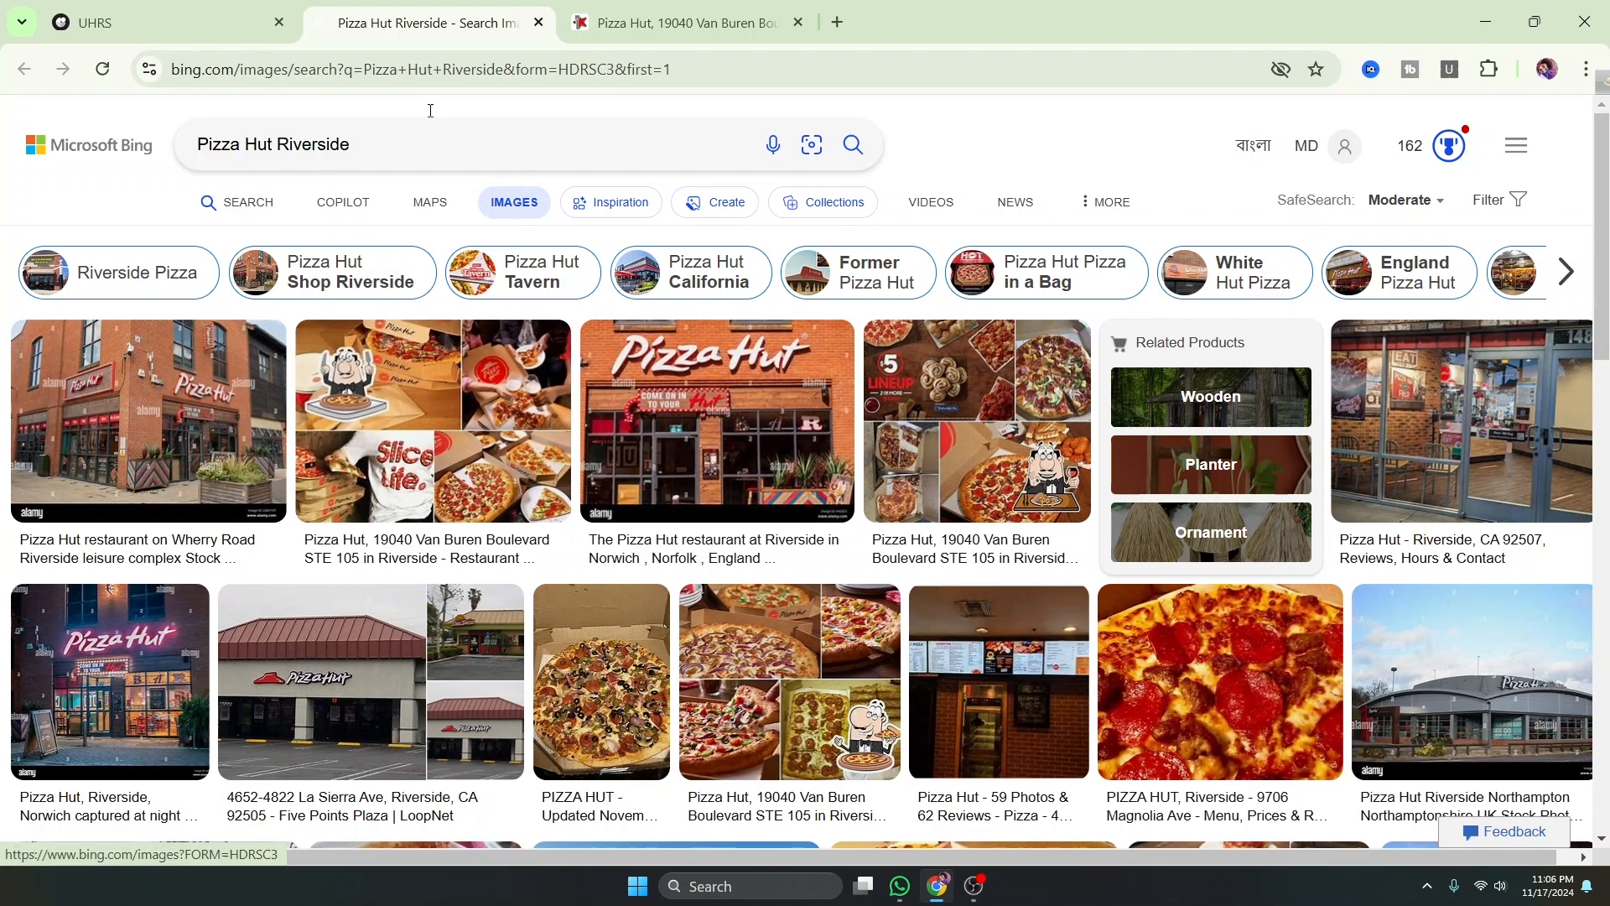
Answer question 3 with "Yes, it is." and question 4 with "Yes, it's relevant.", and submit the Pizza Hut answers
{"action": "left_click", "coordinate": [151, 26]}
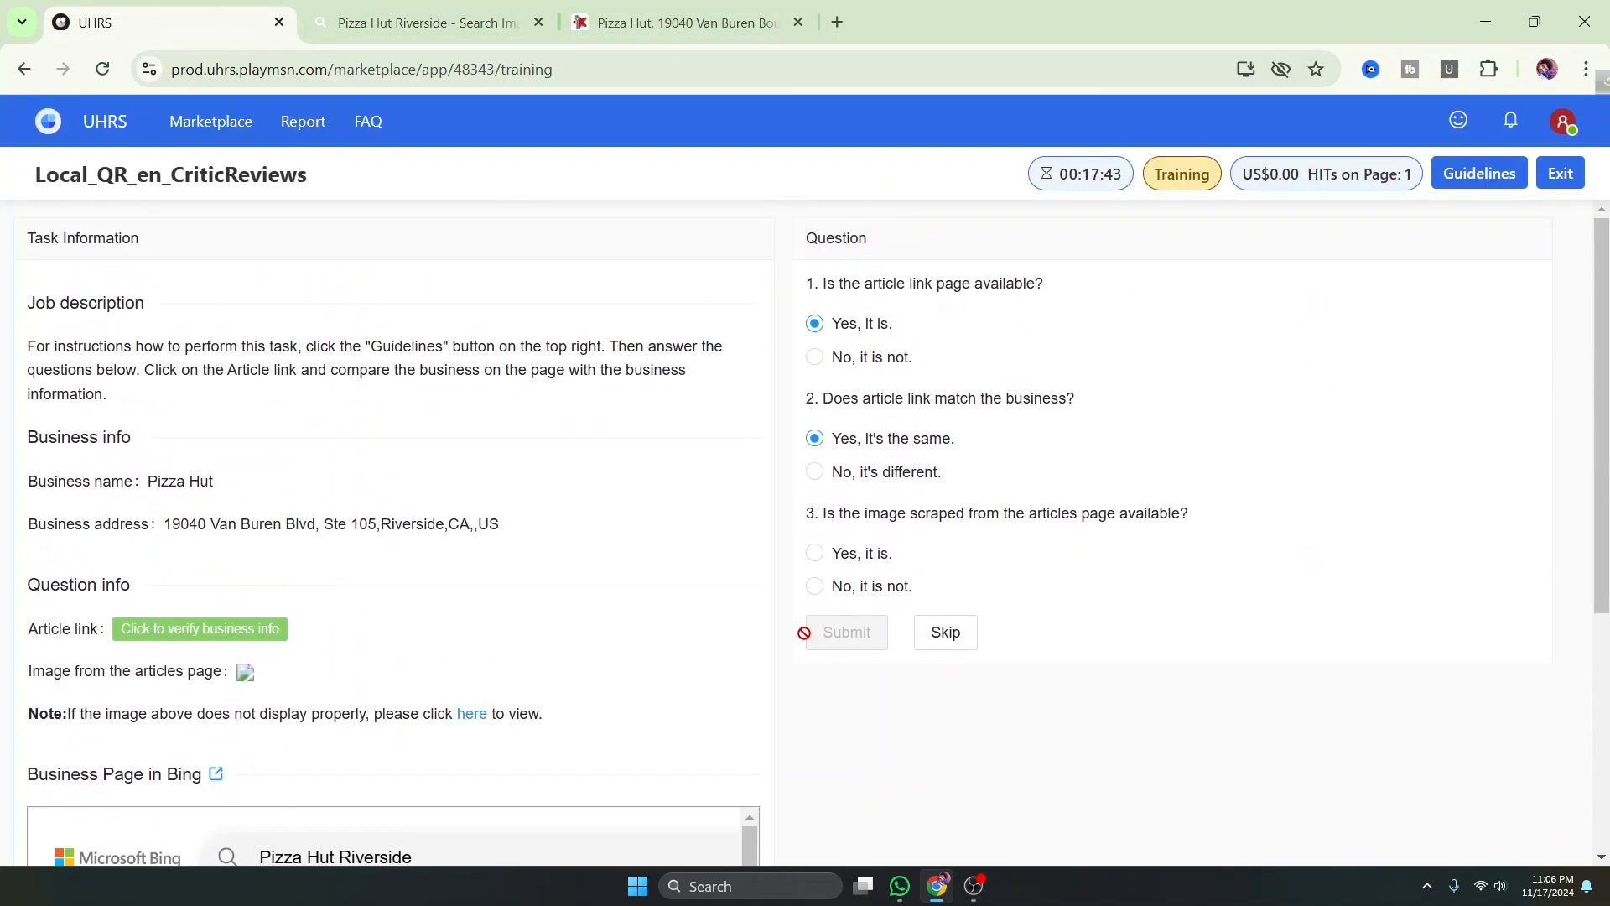
{"action": "left_click", "coordinate": [815, 553]}
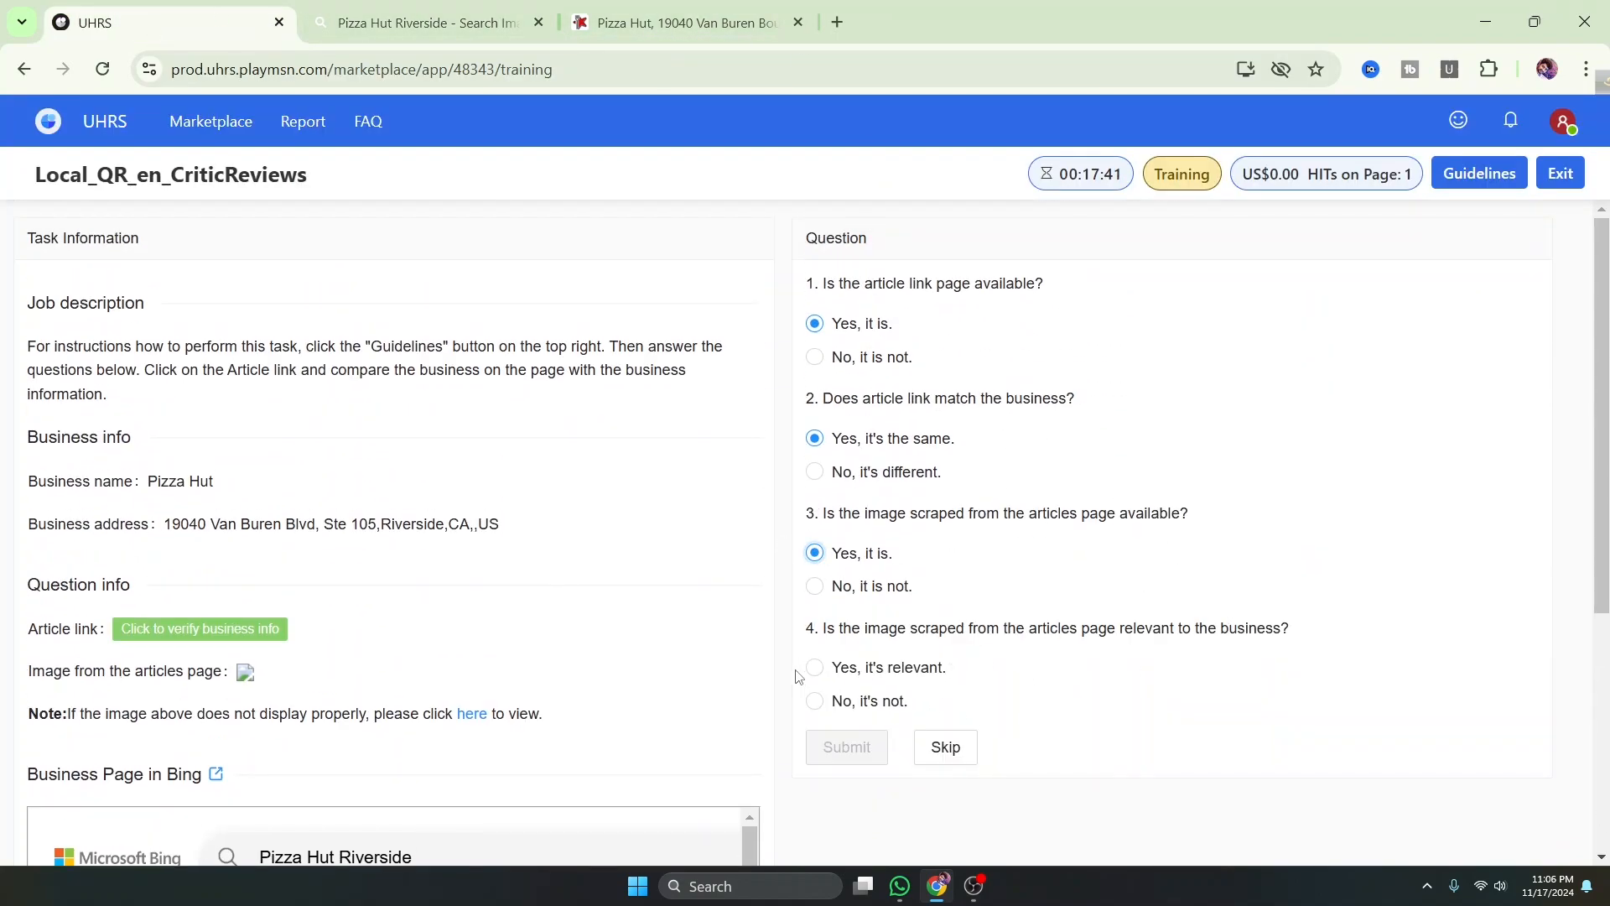
{"action": "left_click", "coordinate": [815, 668]}
{"action": "left_click", "coordinate": [854, 745]}
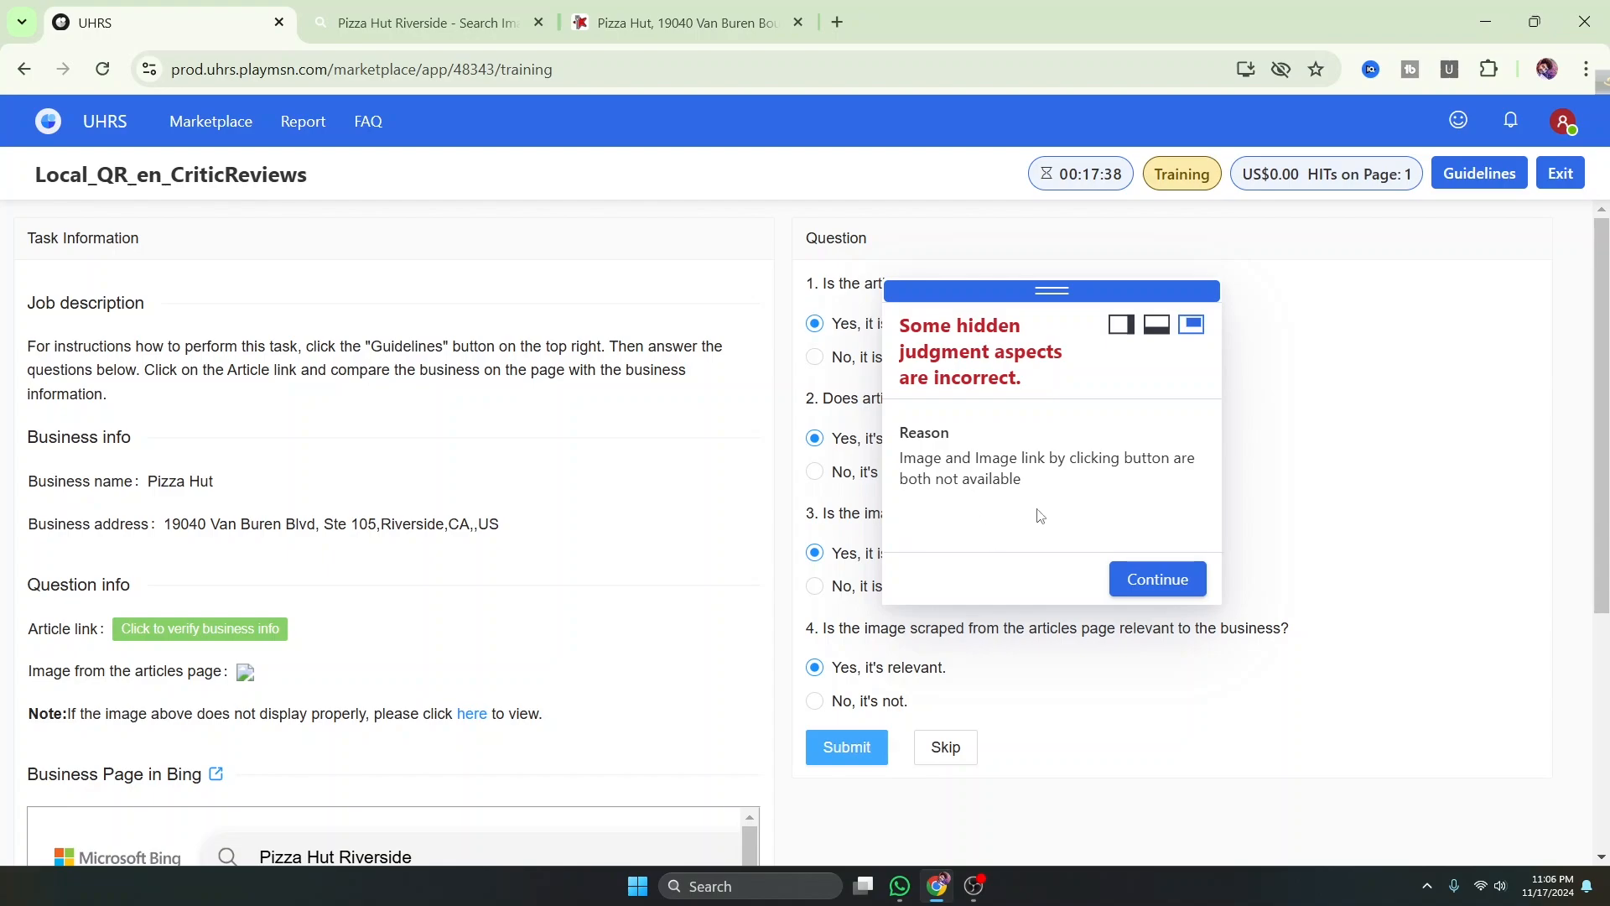
{"action": "scroll", "coordinate": [451, 499], "scroll_direction": "down", "scroll_amount": 5}
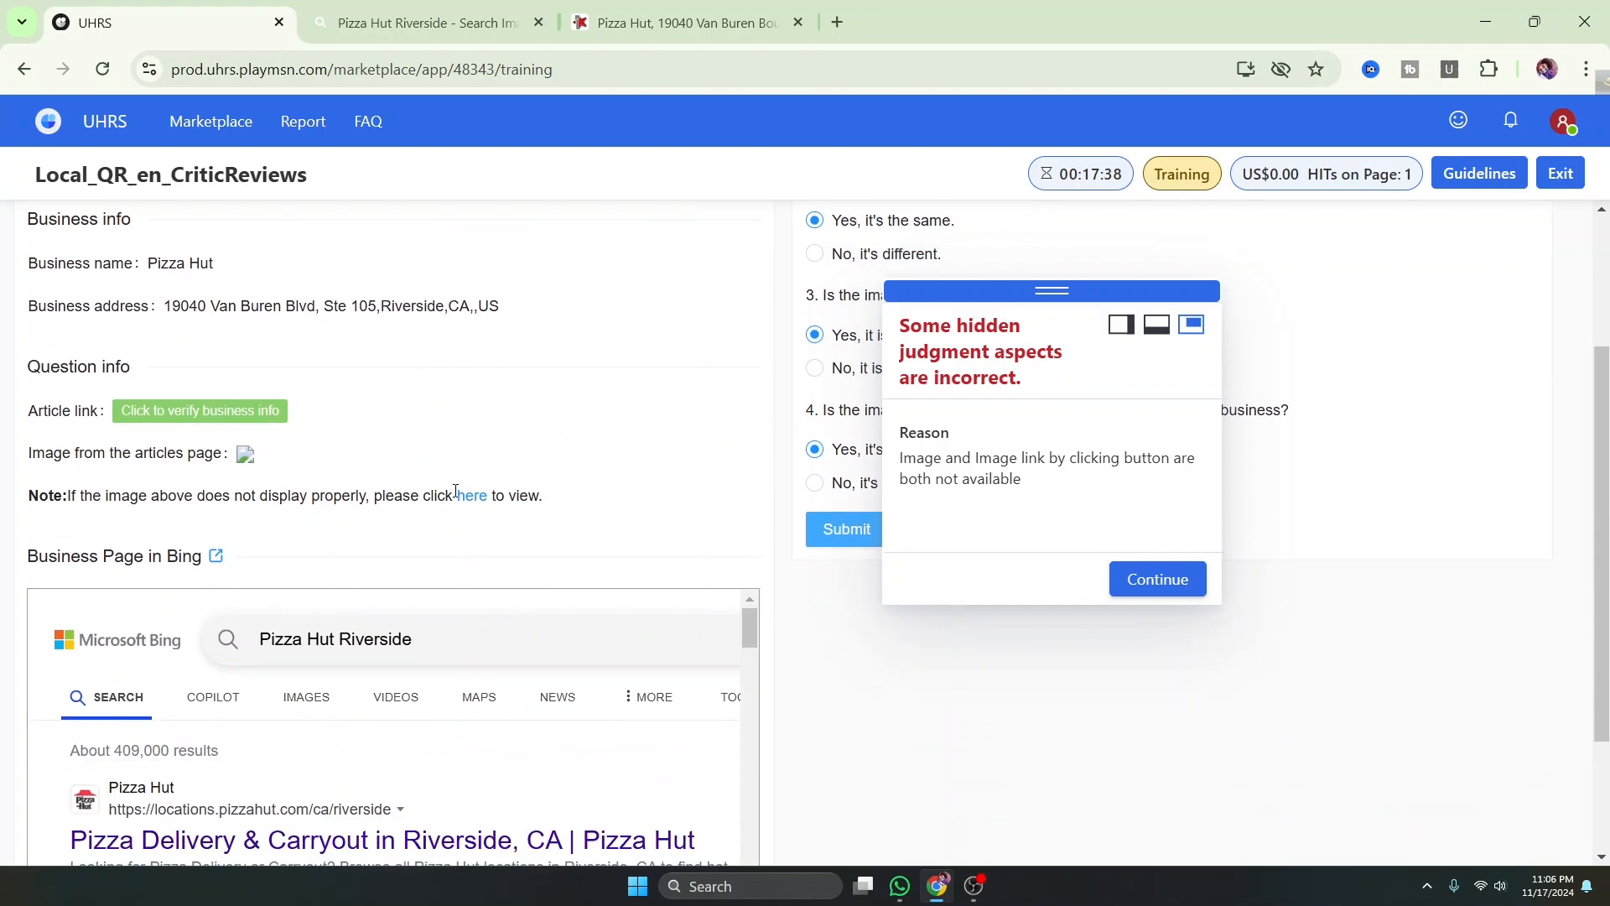
{"action": "scroll", "coordinate": [415, 436], "scroll_direction": "up", "scroll_amount": 1}
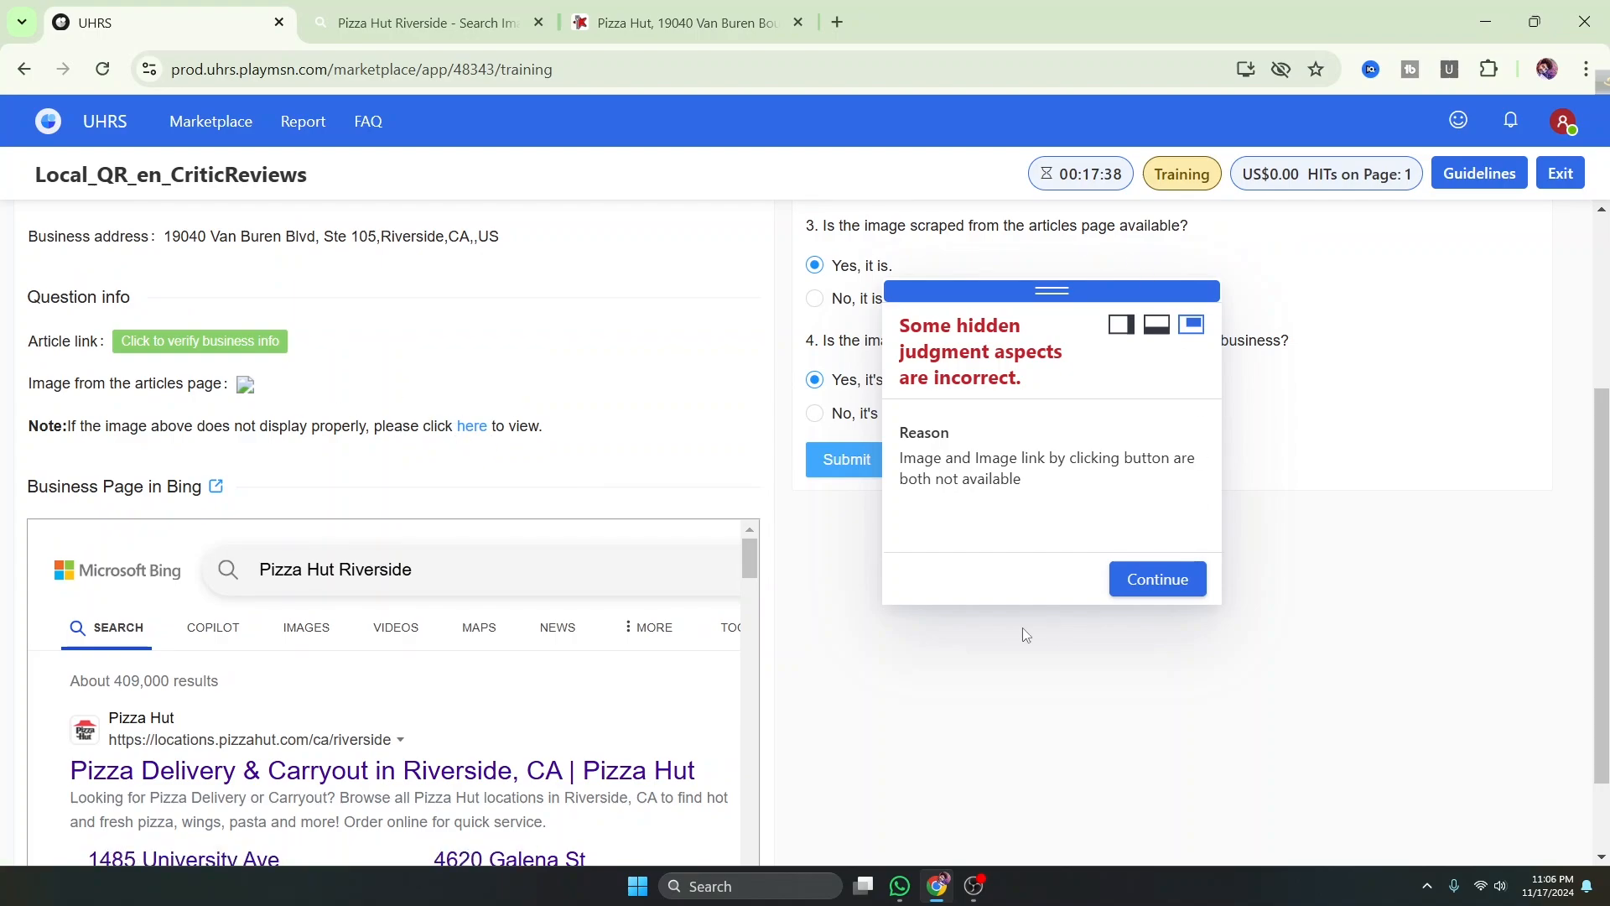
Continue past the feedback on the Pizza Hut answers and close the Pizza Hut image results and article page
{"action": "left_click", "coordinate": [1157, 579]}
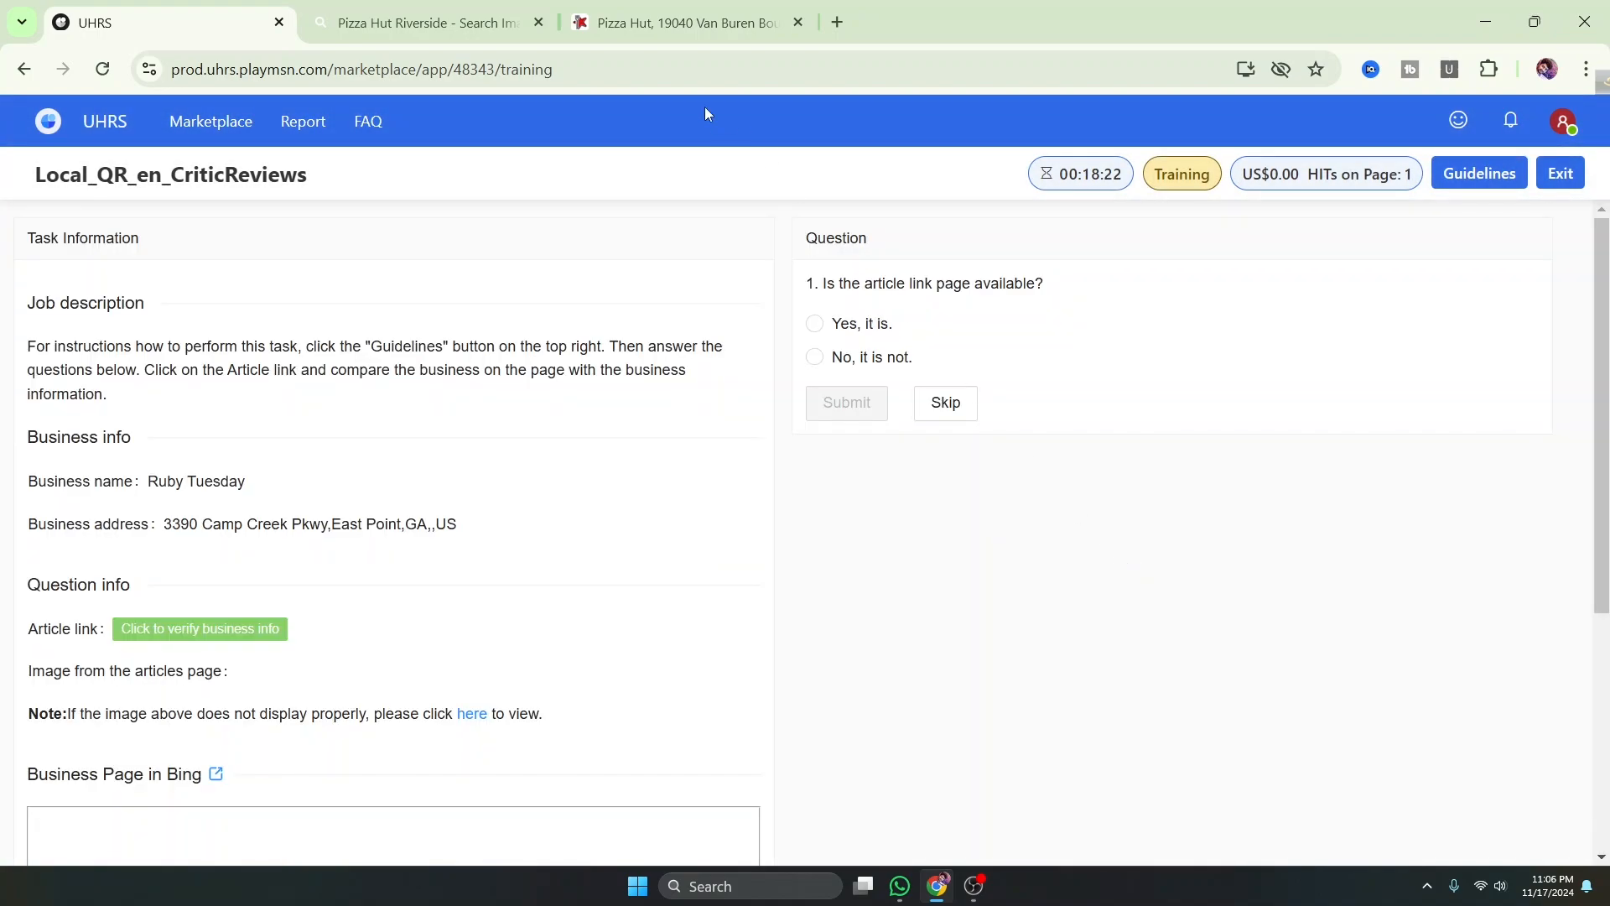
{"action": "left_click", "coordinate": [539, 23]}
{"action": "left_click", "coordinate": [539, 23]}
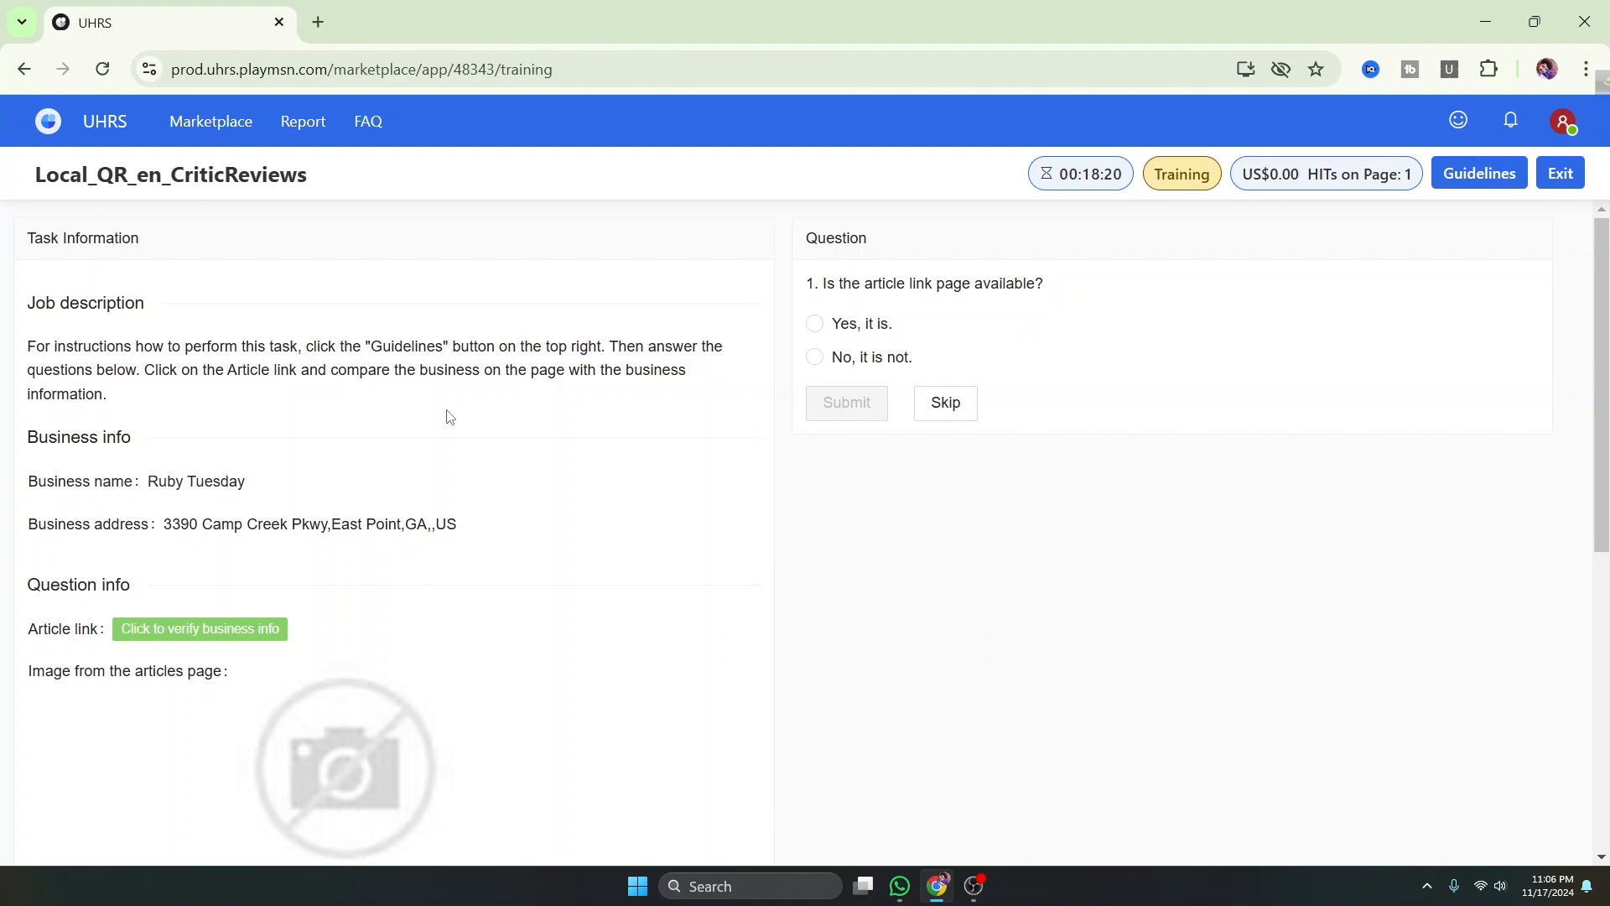
Open the article page for Ruby Tuesday and compare its name and address with the task's business information
{"action": "scroll", "coordinate": [205, 582], "scroll_direction": "down", "scroll_amount": 1}
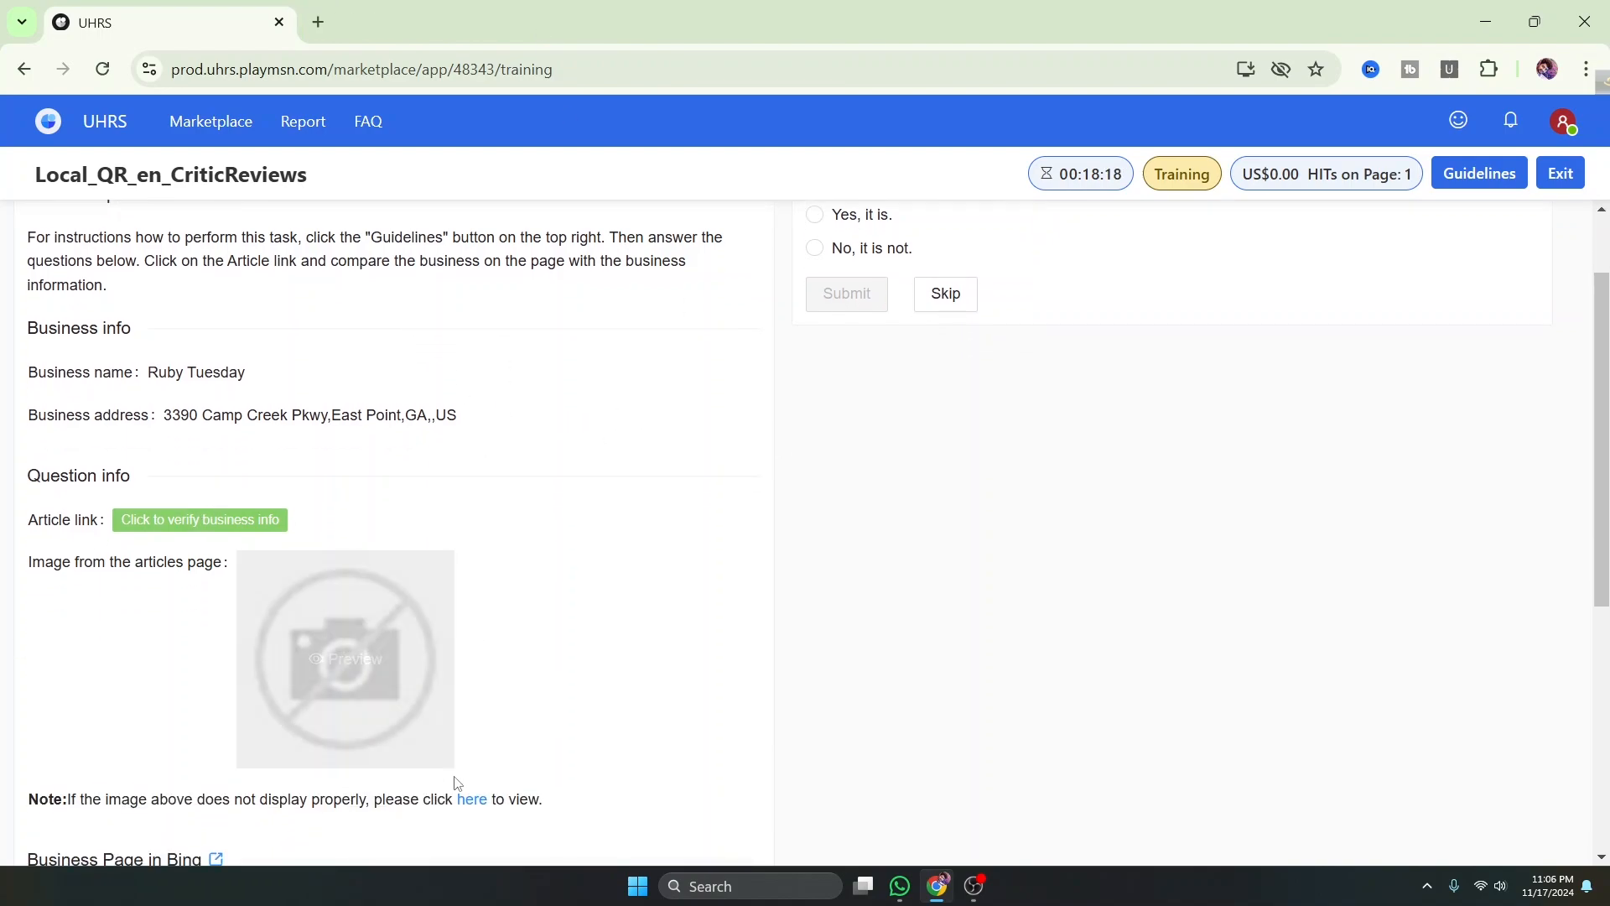
{"action": "scroll", "coordinate": [562, 643], "scroll_direction": "up", "scroll_amount": 1}
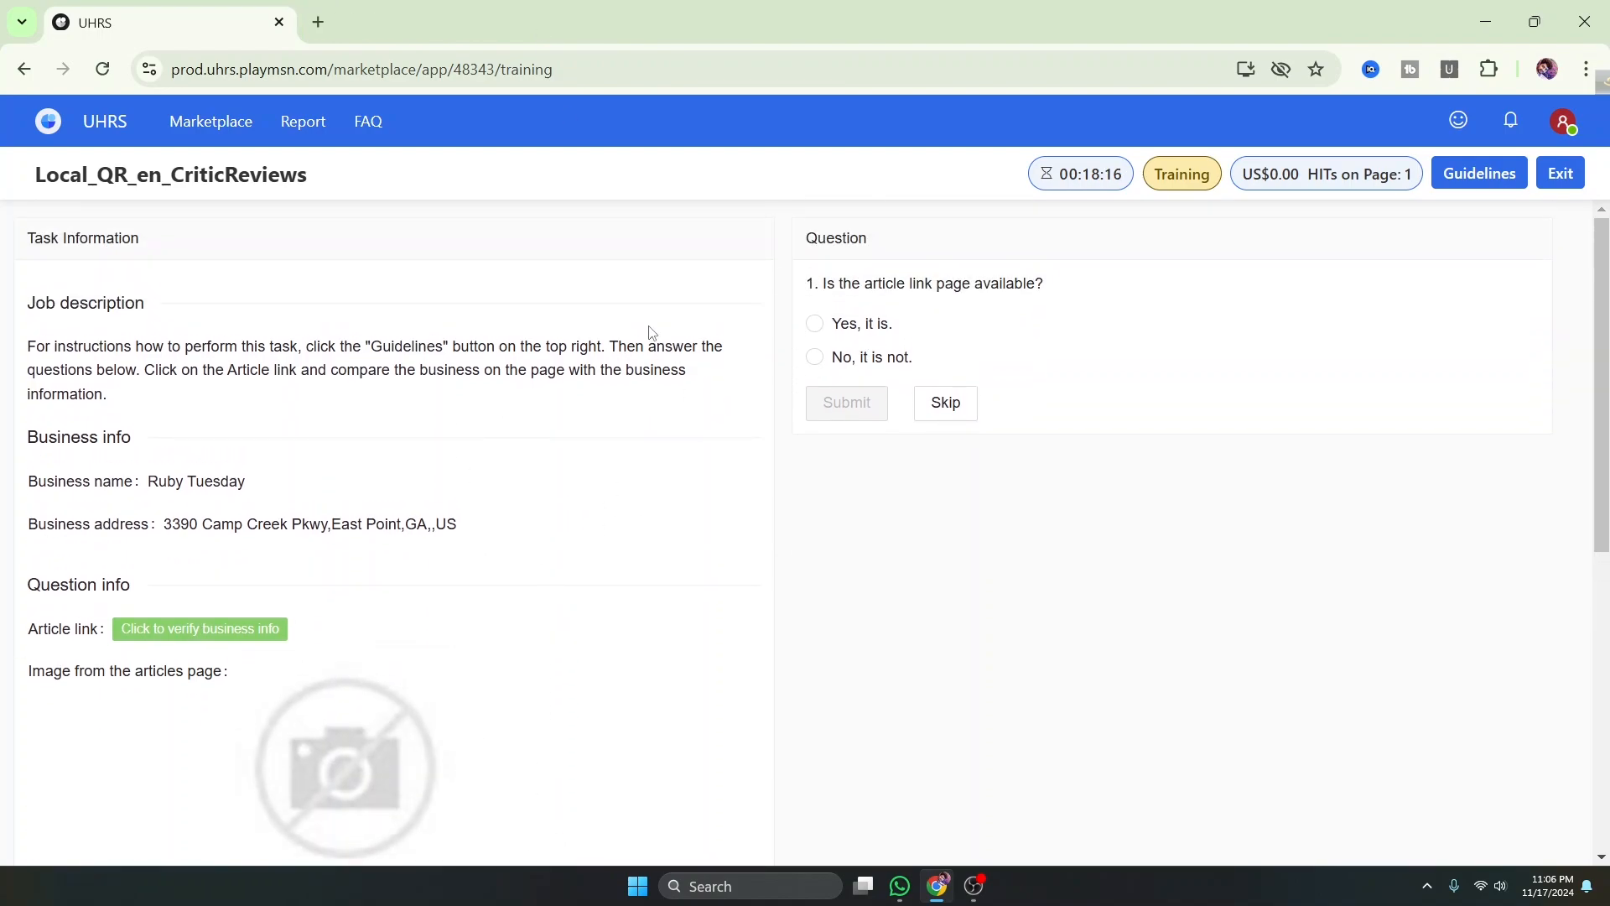
{"action": "left_click", "coordinate": [202, 642]}
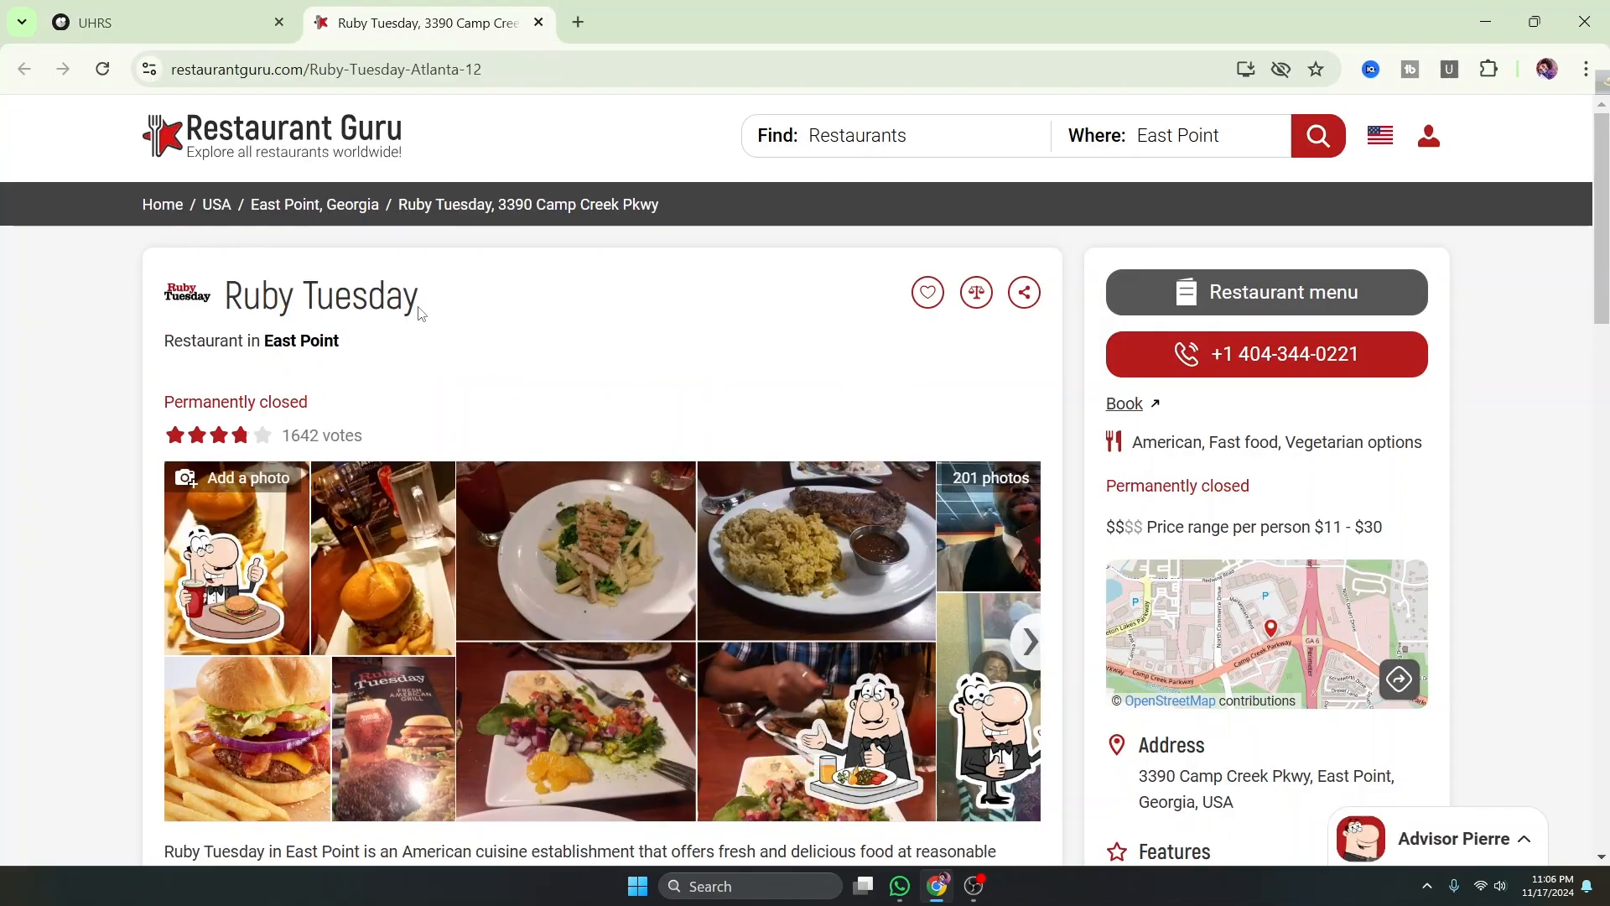
{"action": "left_click", "coordinate": [222, 21]}
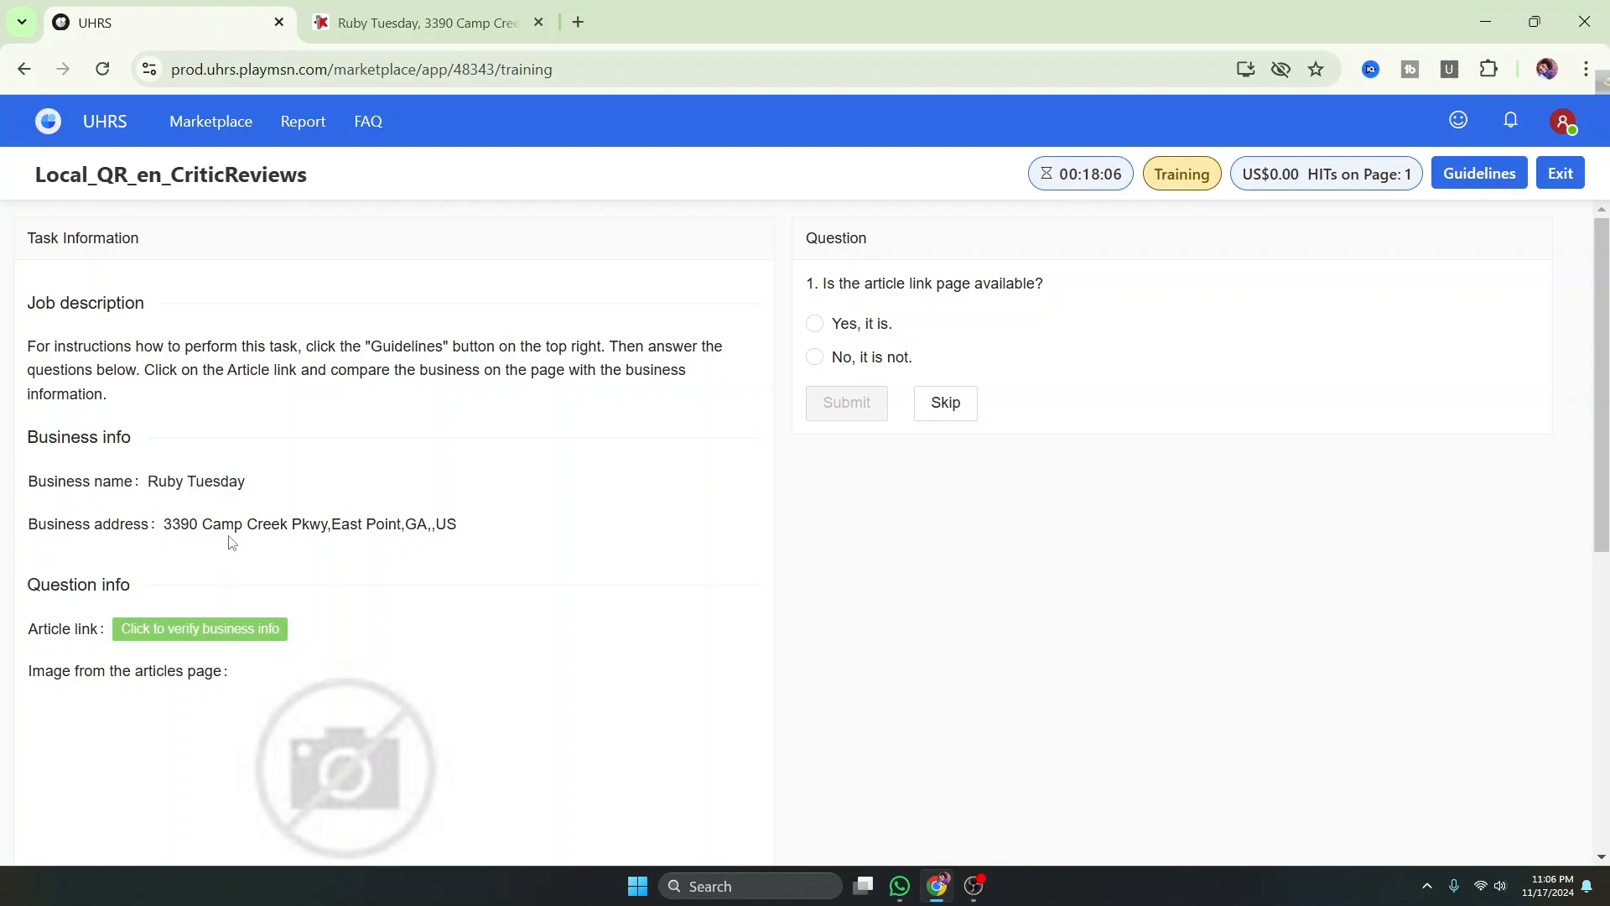
{"action": "left_click", "coordinate": [417, 22]}
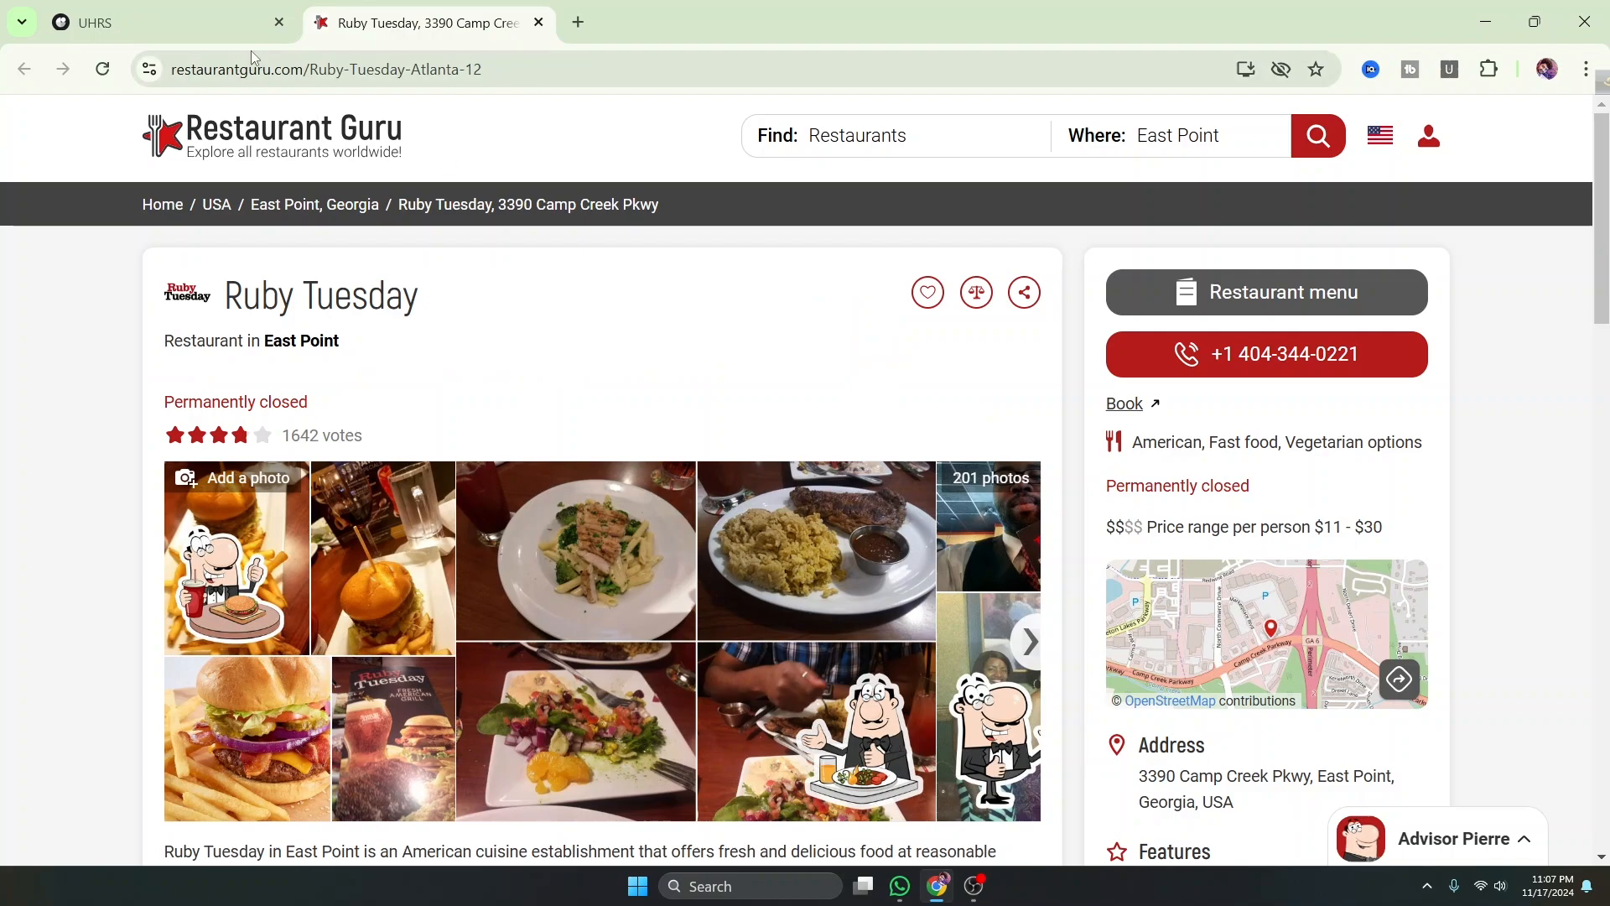
{"action": "left_click", "coordinate": [220, 15]}
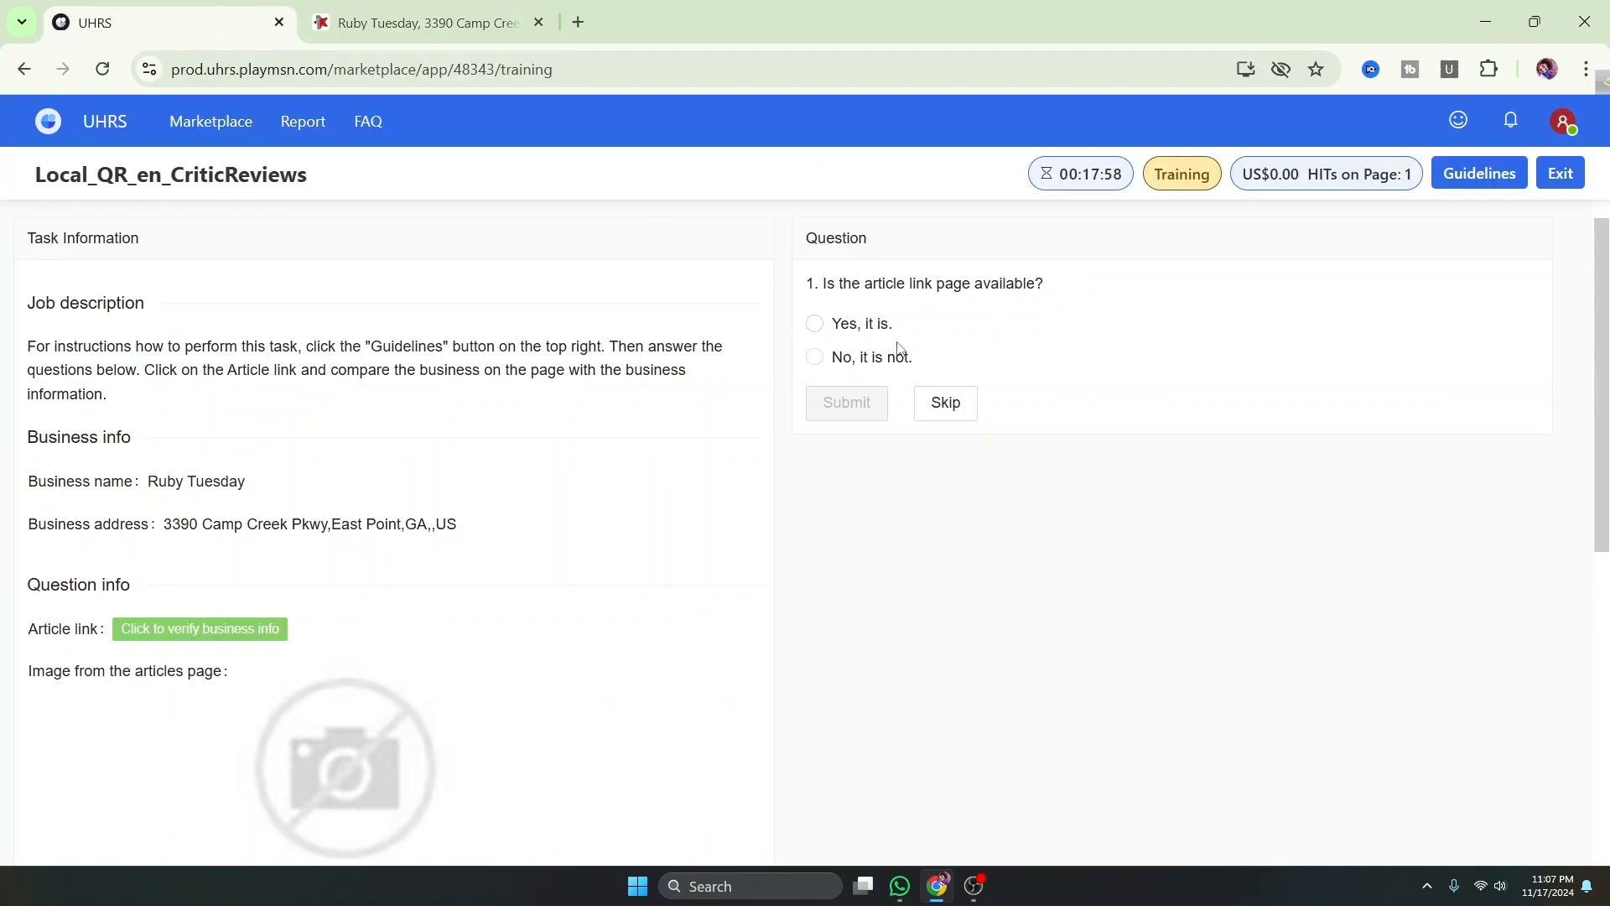
Answer question 1 for Ruby Tuesday with "Yes, it is." and question 2 with "Yes, it's the same."
{"action": "left_click", "coordinate": [813, 325]}
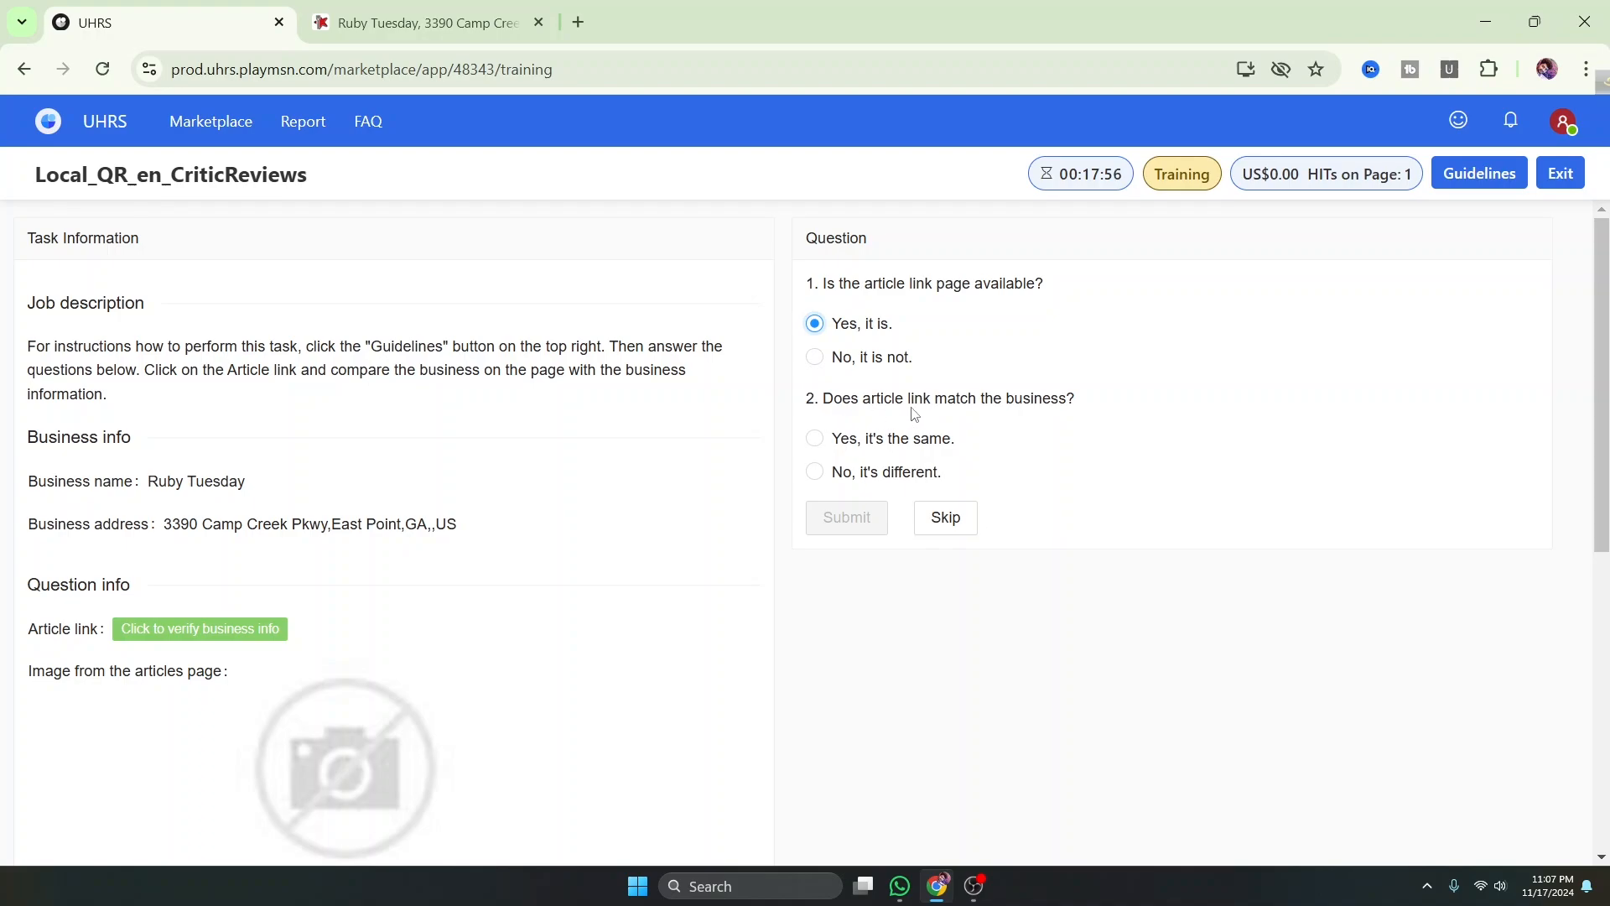
{"action": "left_click", "coordinate": [815, 440]}
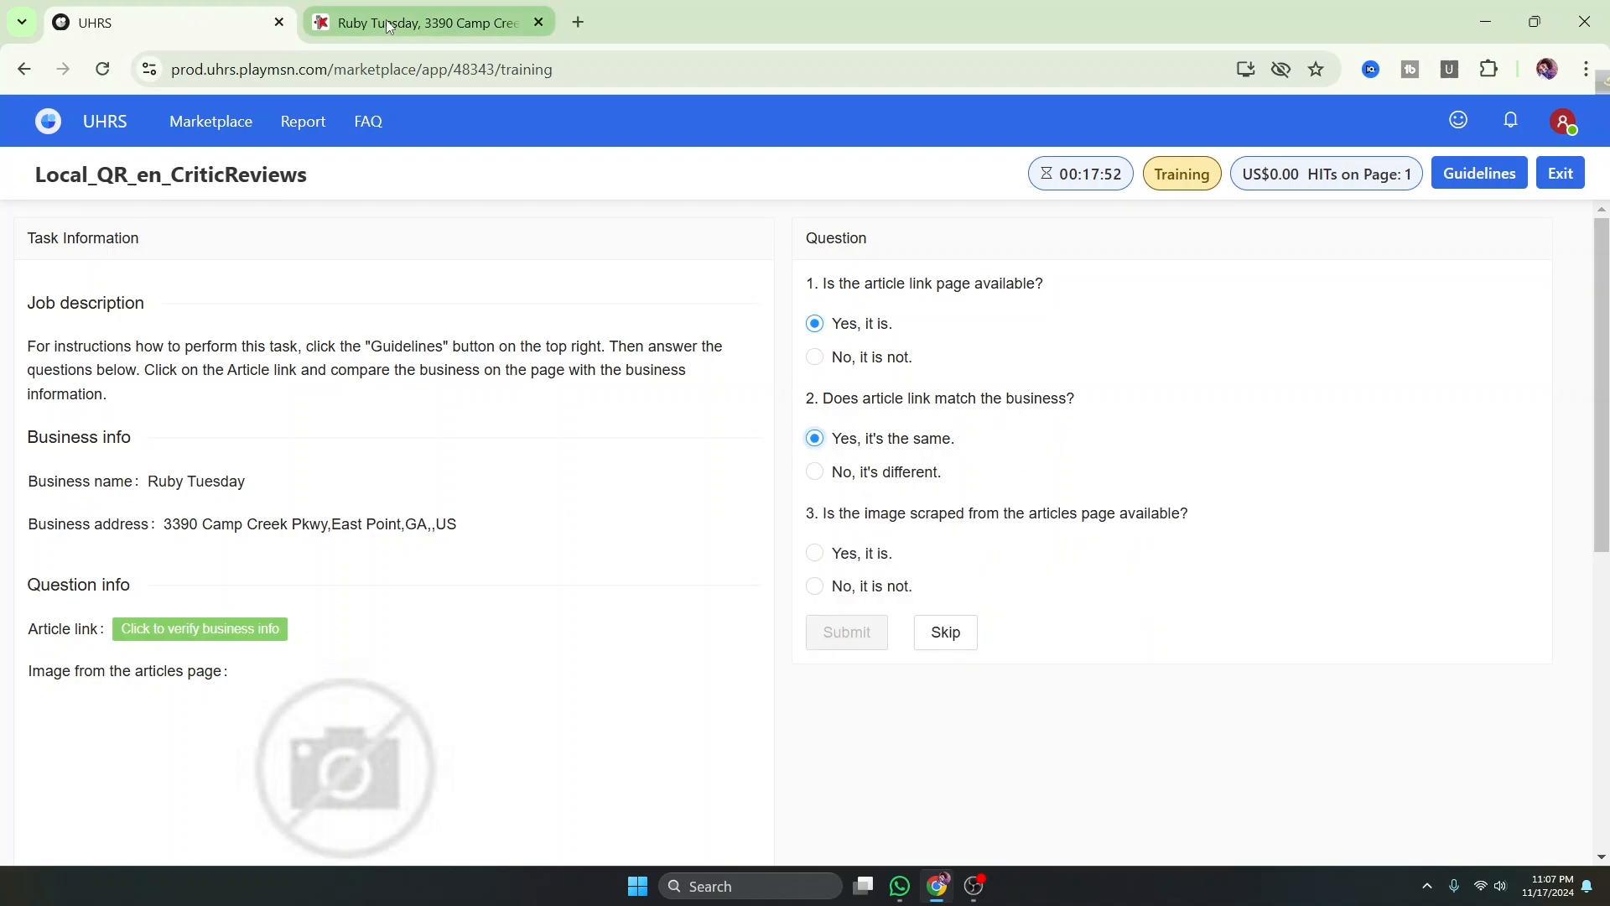
Check the photos on the Ruby Tuesday article page and view the task's scraped image through its direct link
{"action": "left_click", "coordinate": [420, 22]}
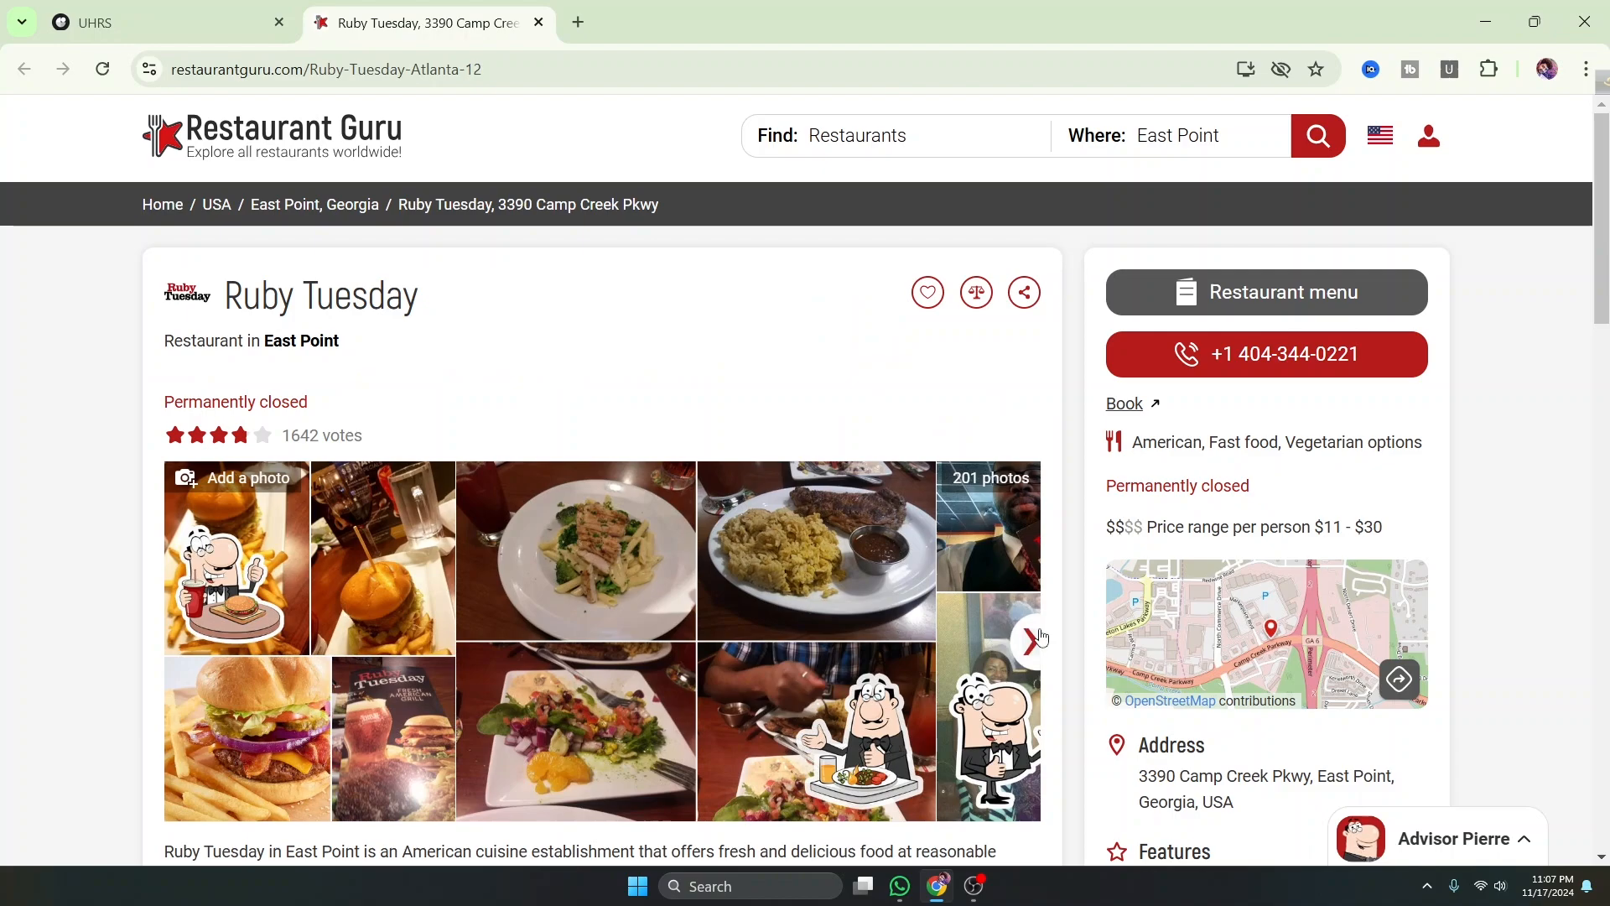
{"action": "scroll", "coordinate": [900, 629], "scroll_direction": "down", "scroll_amount": 2}
{"action": "left_click", "coordinate": [168, 22]}
{"action": "scroll", "coordinate": [316, 461], "scroll_direction": "down", "scroll_amount": 3}
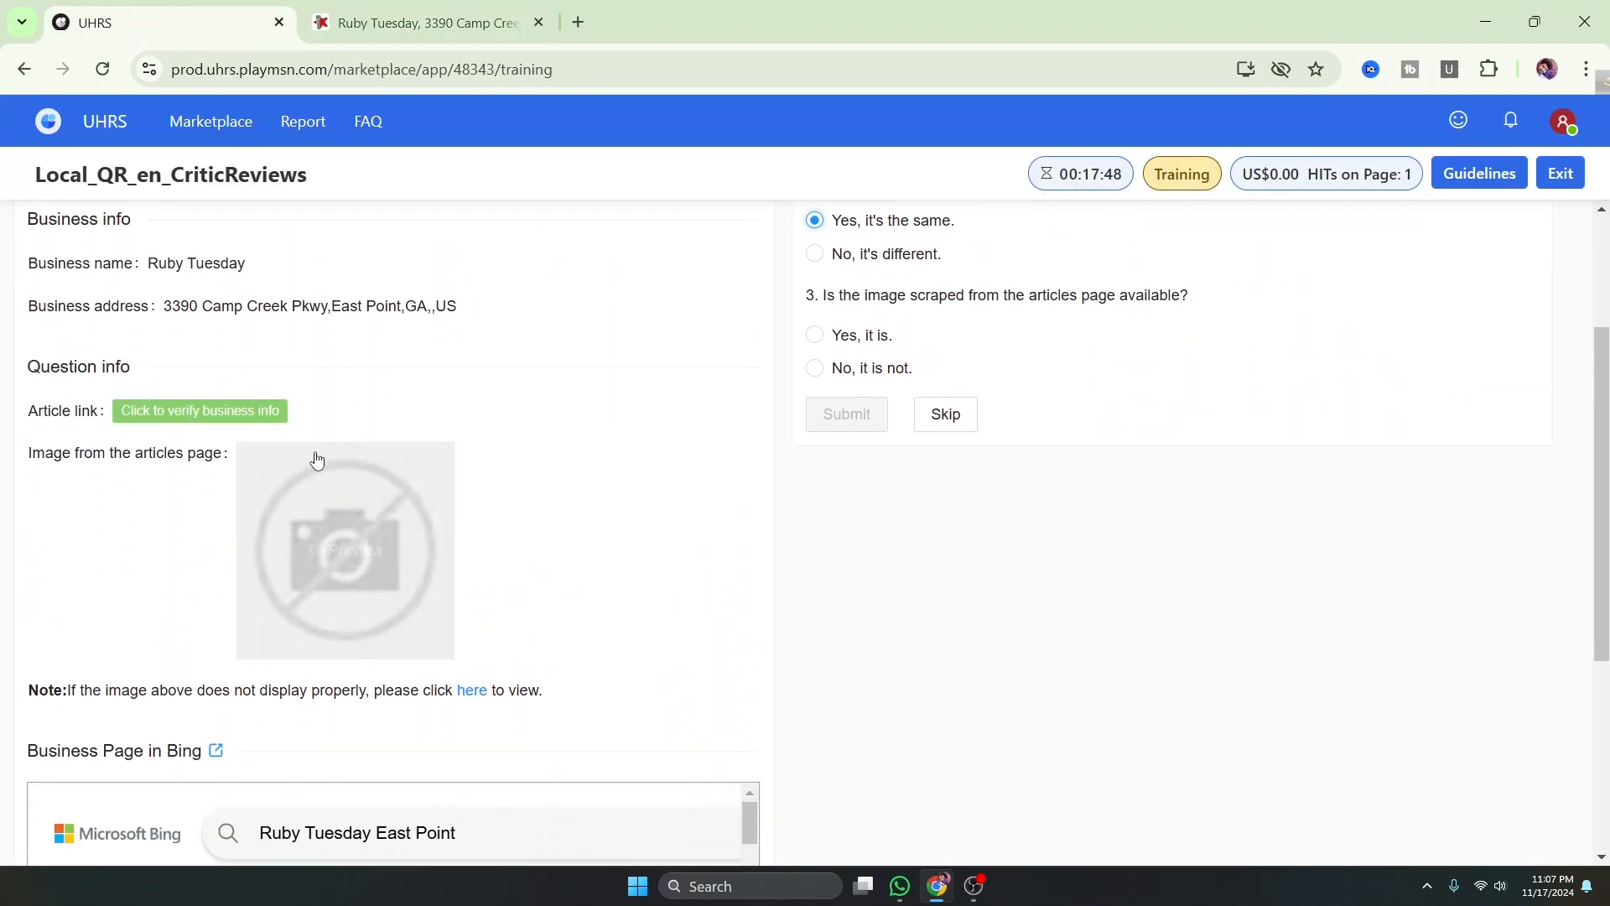
{"action": "left_click", "coordinate": [472, 689]}
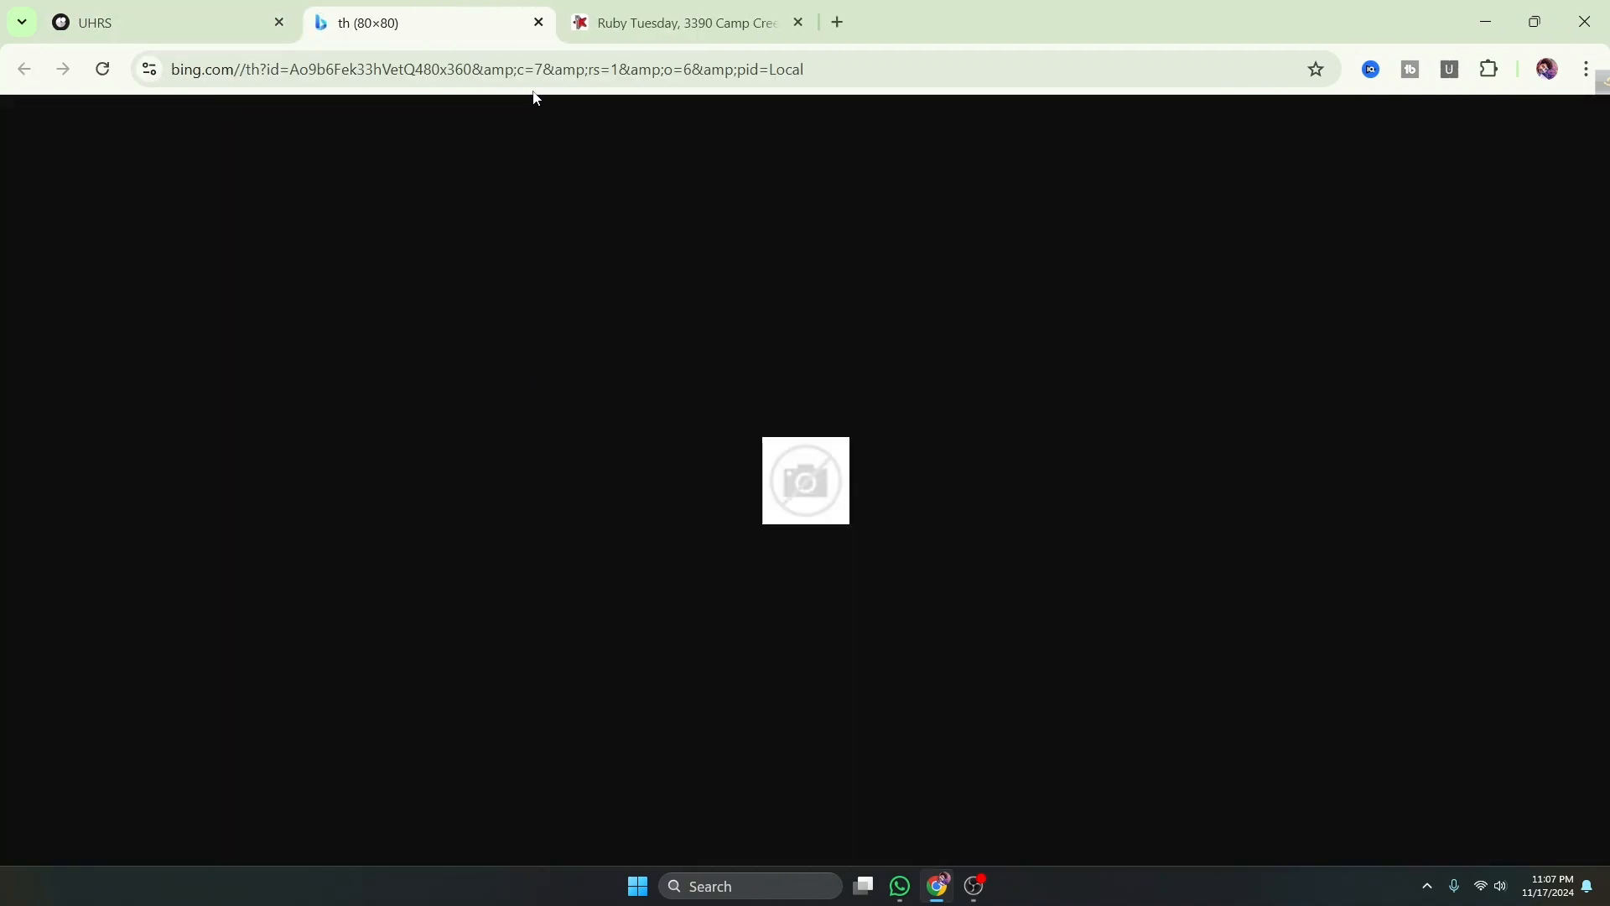
{"action": "left_click", "coordinate": [539, 22]}
Compare the Bing image results for Ruby Tuesday East Point with the photo gallery on the article page
{"action": "scroll", "coordinate": [510, 493], "scroll_direction": "down", "scroll_amount": 3}
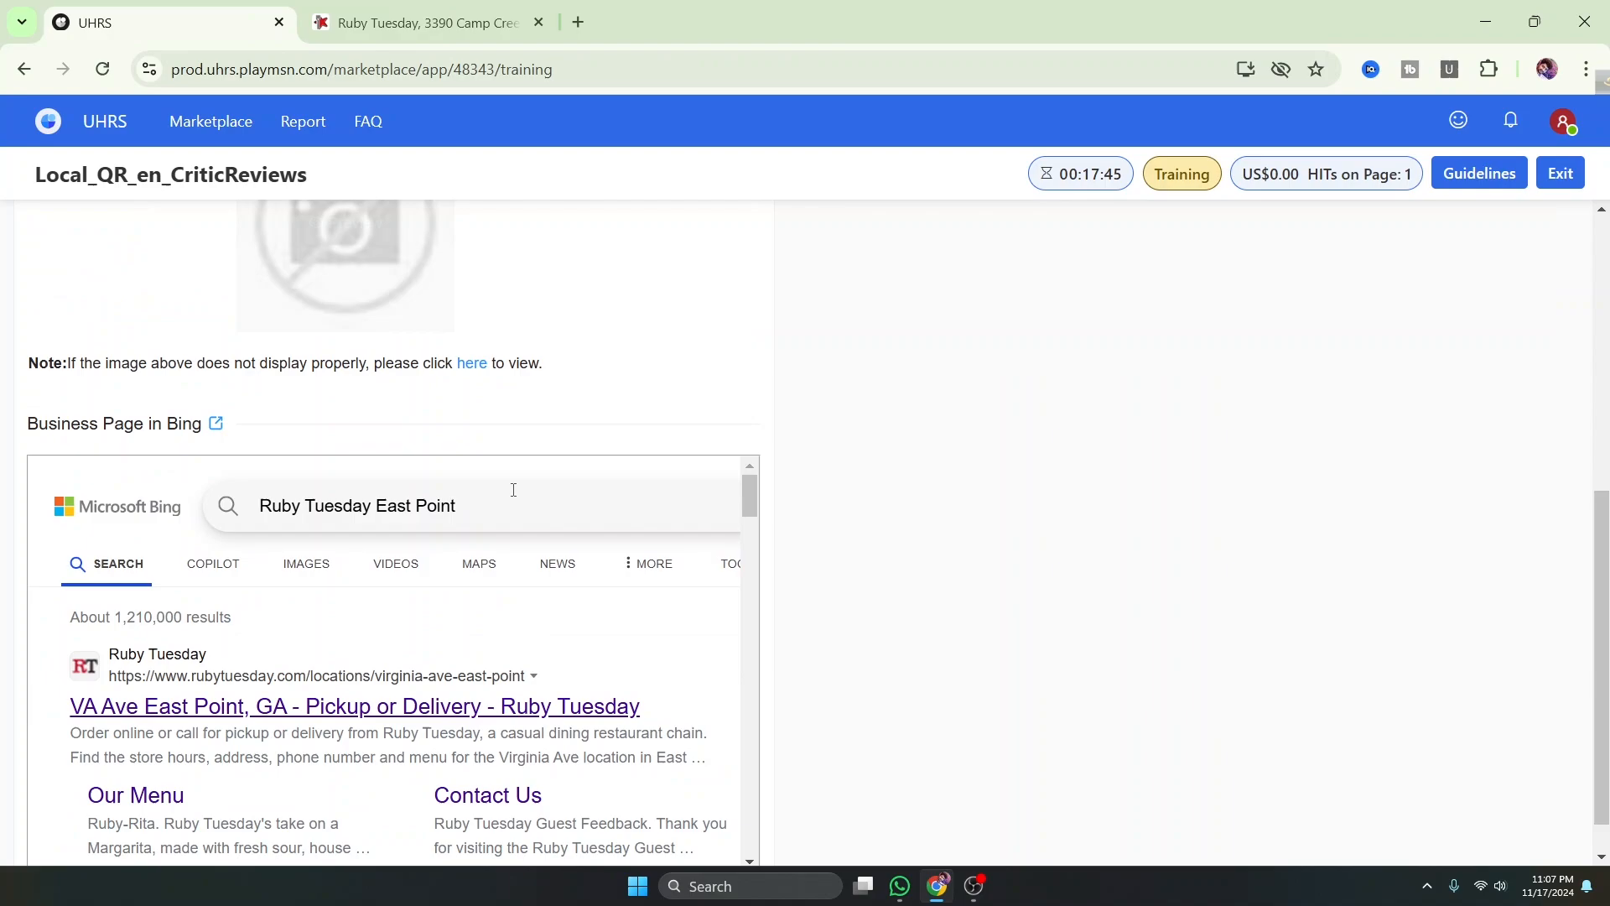
{"action": "left_click", "coordinate": [302, 561]}
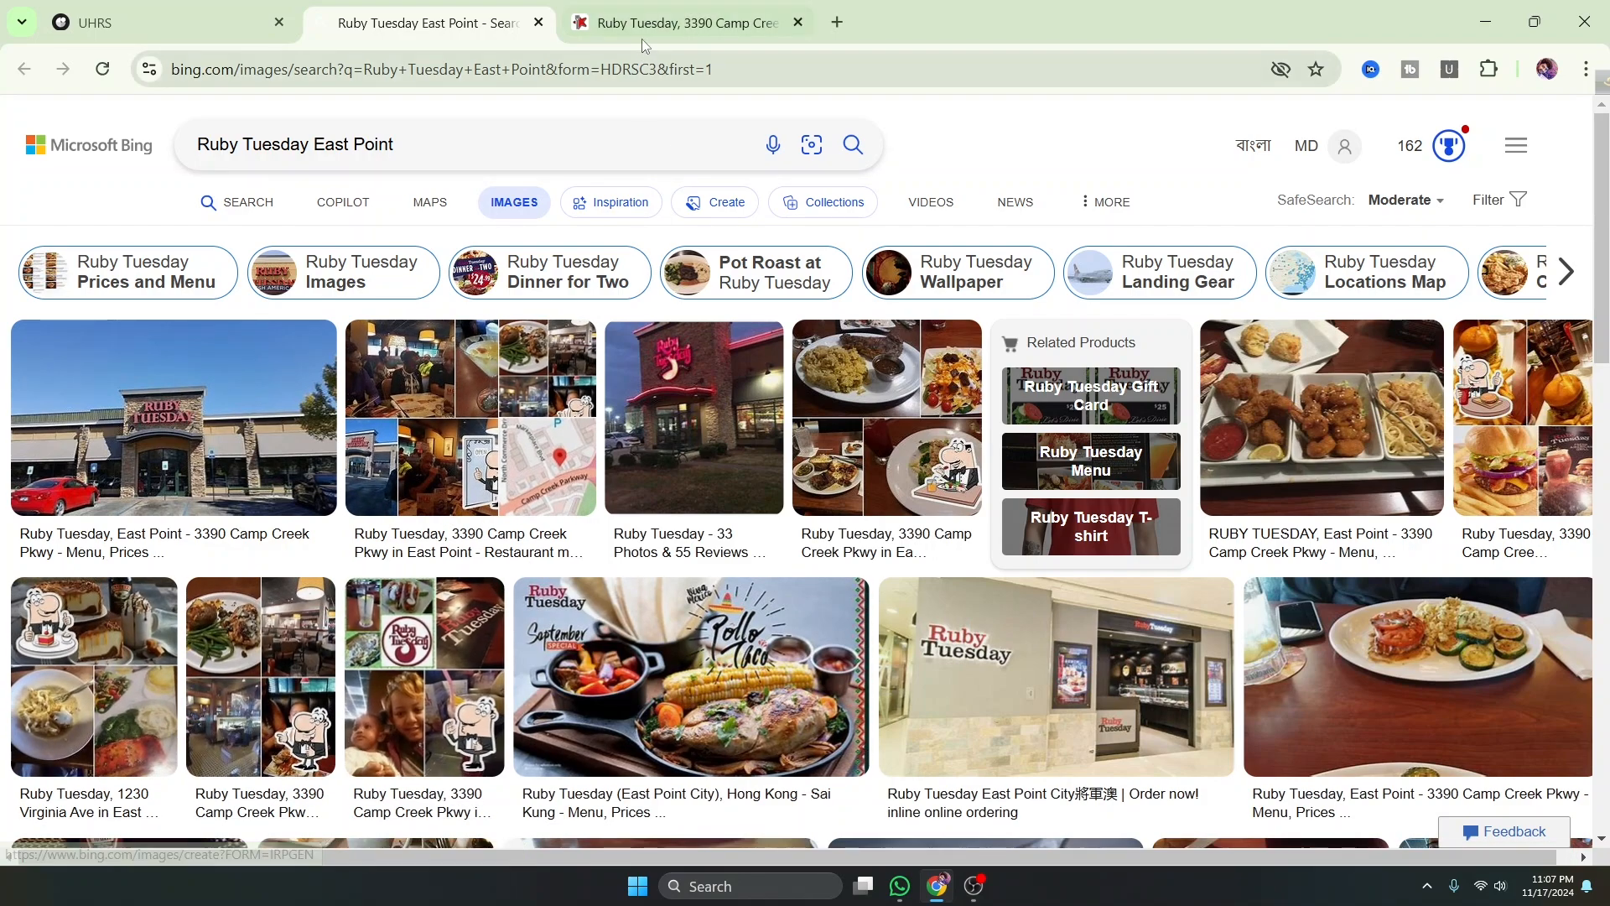
{"action": "left_click", "coordinate": [684, 23]}
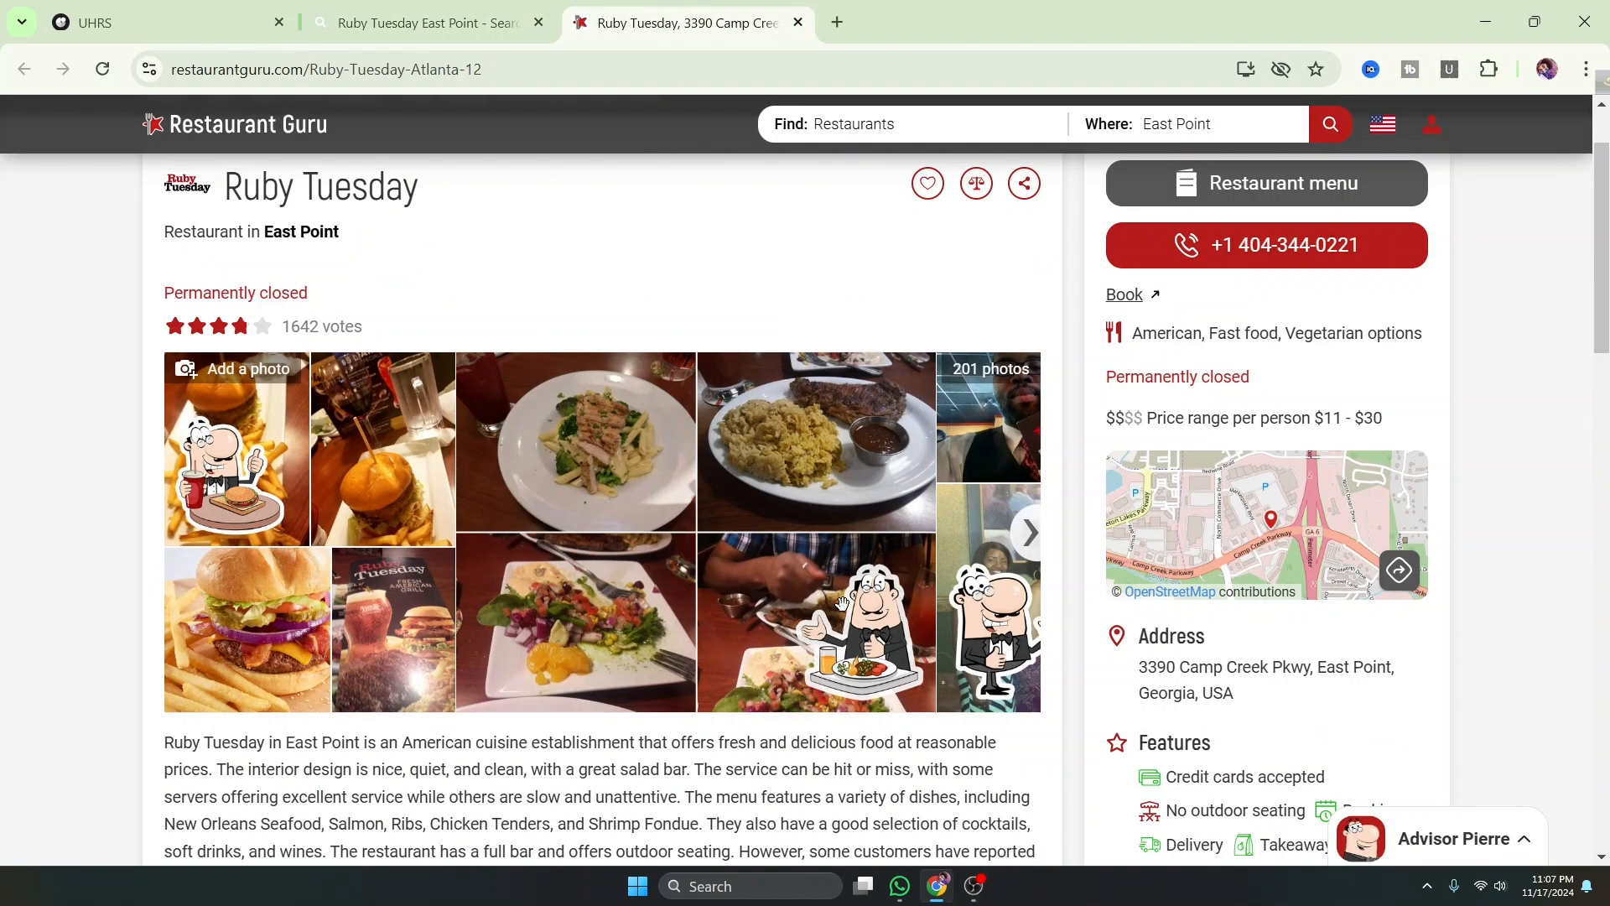
{"action": "left_click", "coordinate": [1030, 531]}
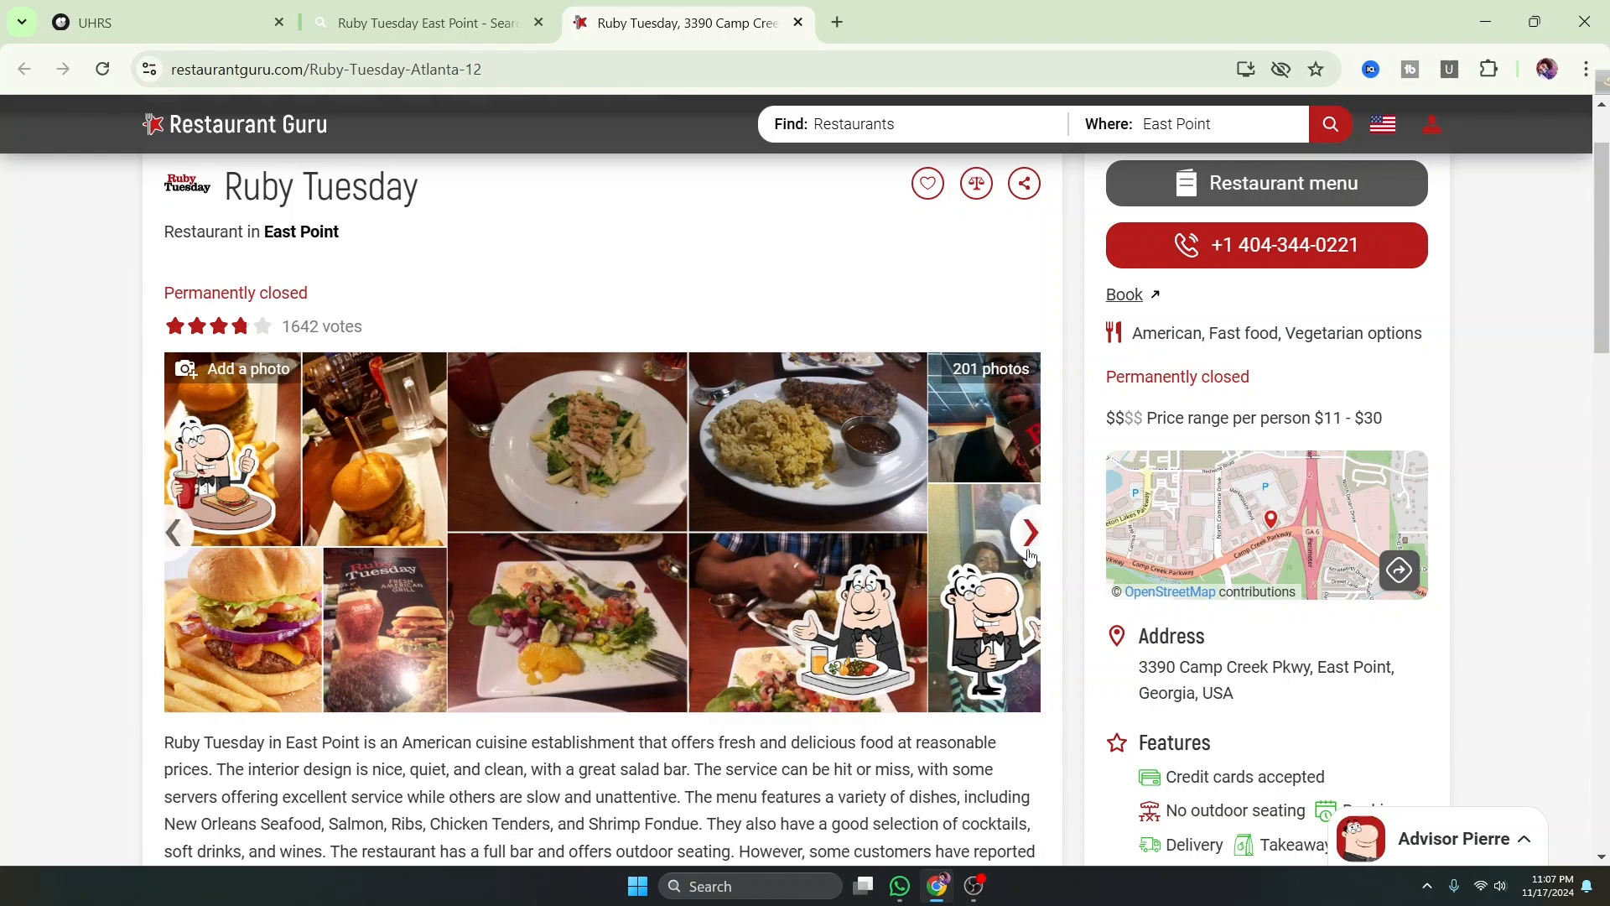
{"action": "left_click", "coordinate": [348, 25]}
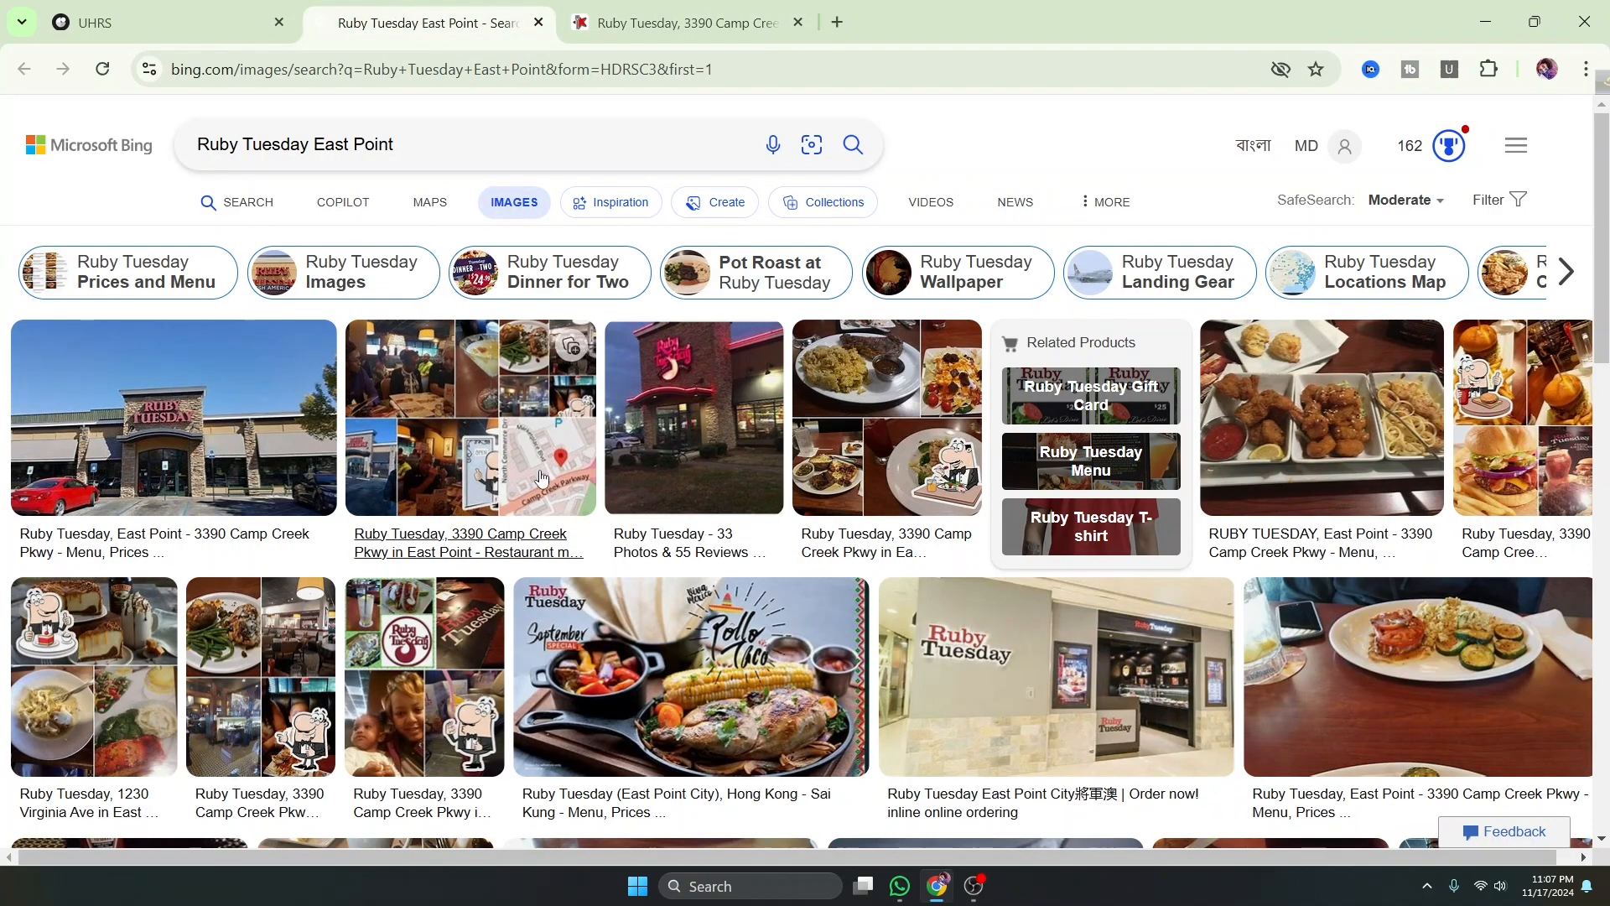
{"action": "scroll", "coordinate": [1074, 522], "scroll_direction": "down", "scroll_amount": 6}
{"action": "scroll", "coordinate": [1075, 522], "scroll_direction": "down", "scroll_amount": 8}
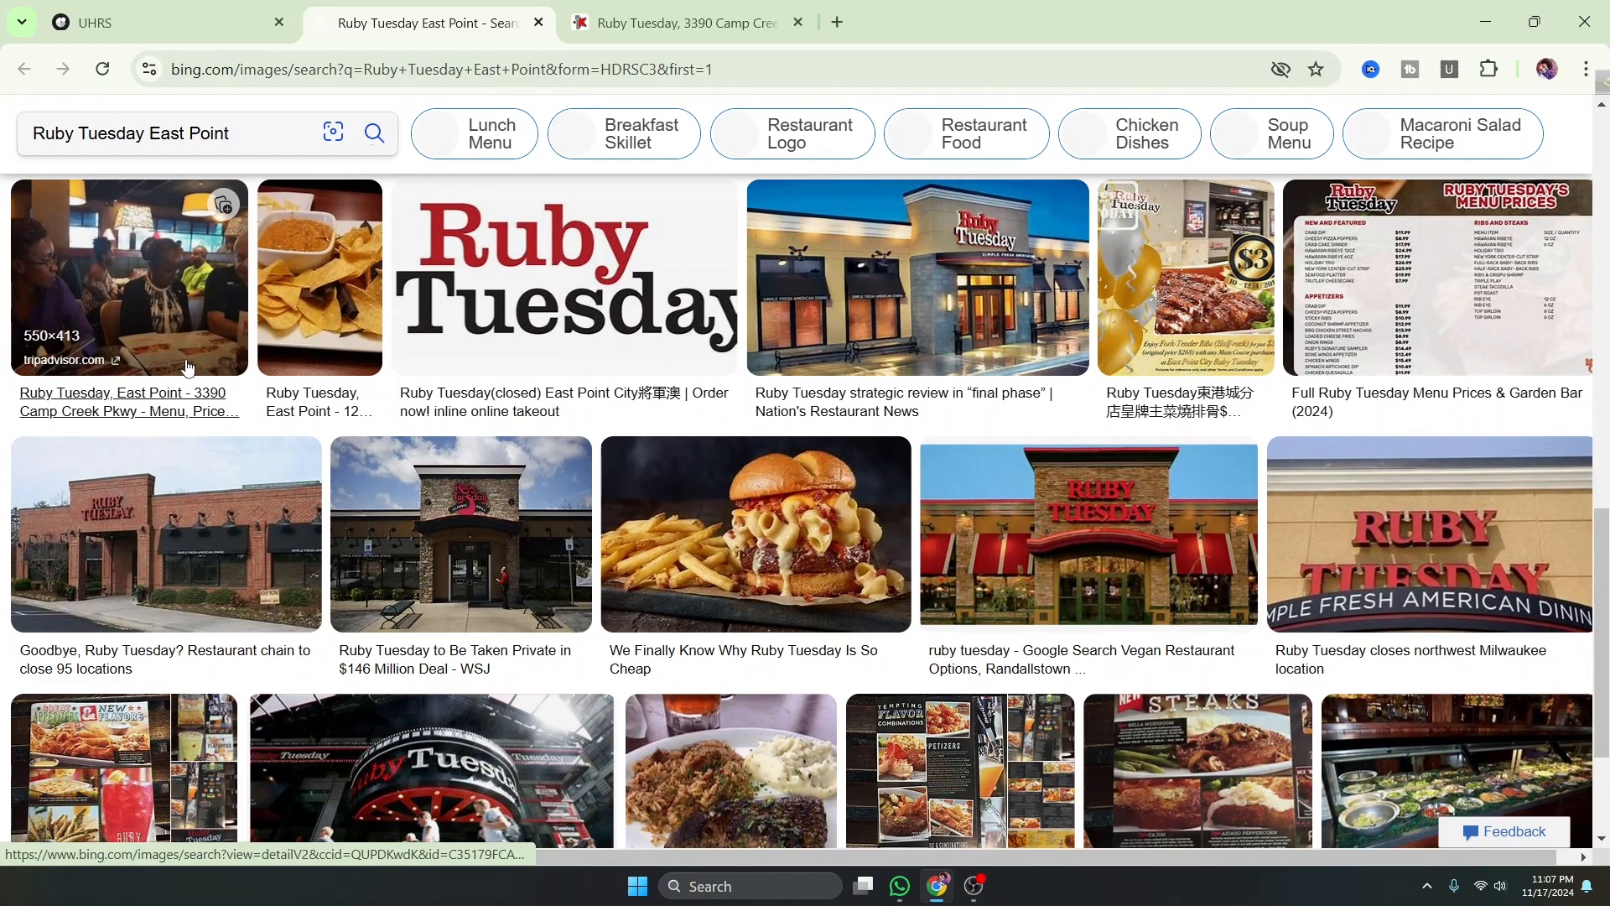
{"action": "scroll", "coordinate": [441, 492], "scroll_direction": "up", "scroll_amount": 10}
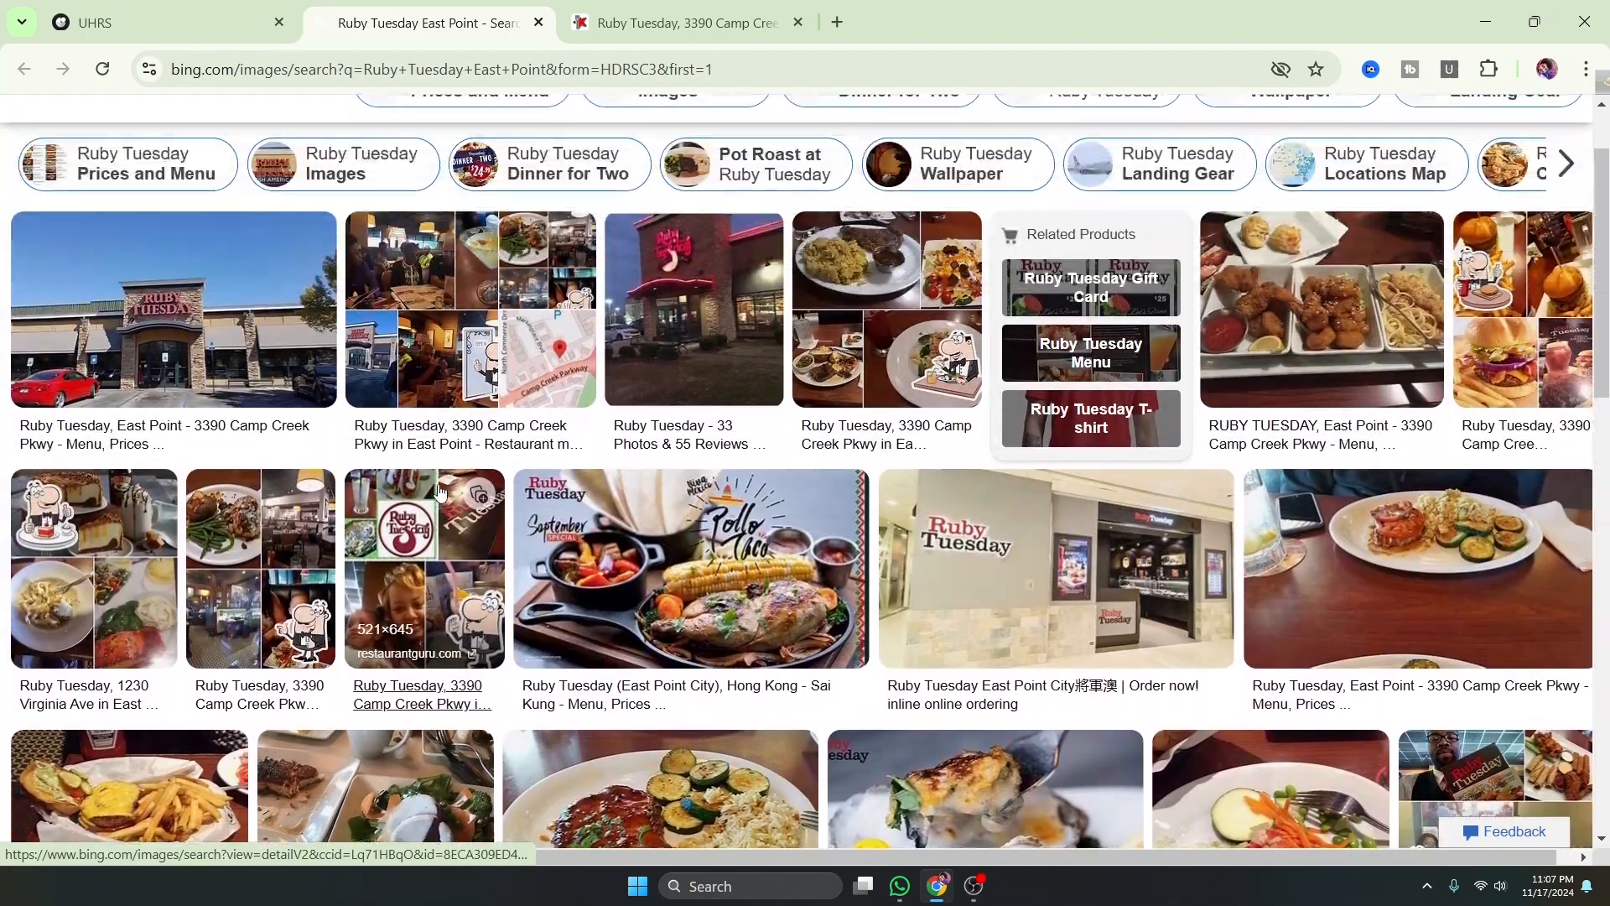
{"action": "scroll", "coordinate": [441, 493], "scroll_direction": "up", "scroll_amount": 2}
Answer question 3 with "Yes, it is." and question 4 with "Yes, it's relevant.", and submit the Ruby Tuesday answers
{"action": "left_click", "coordinate": [210, 22]}
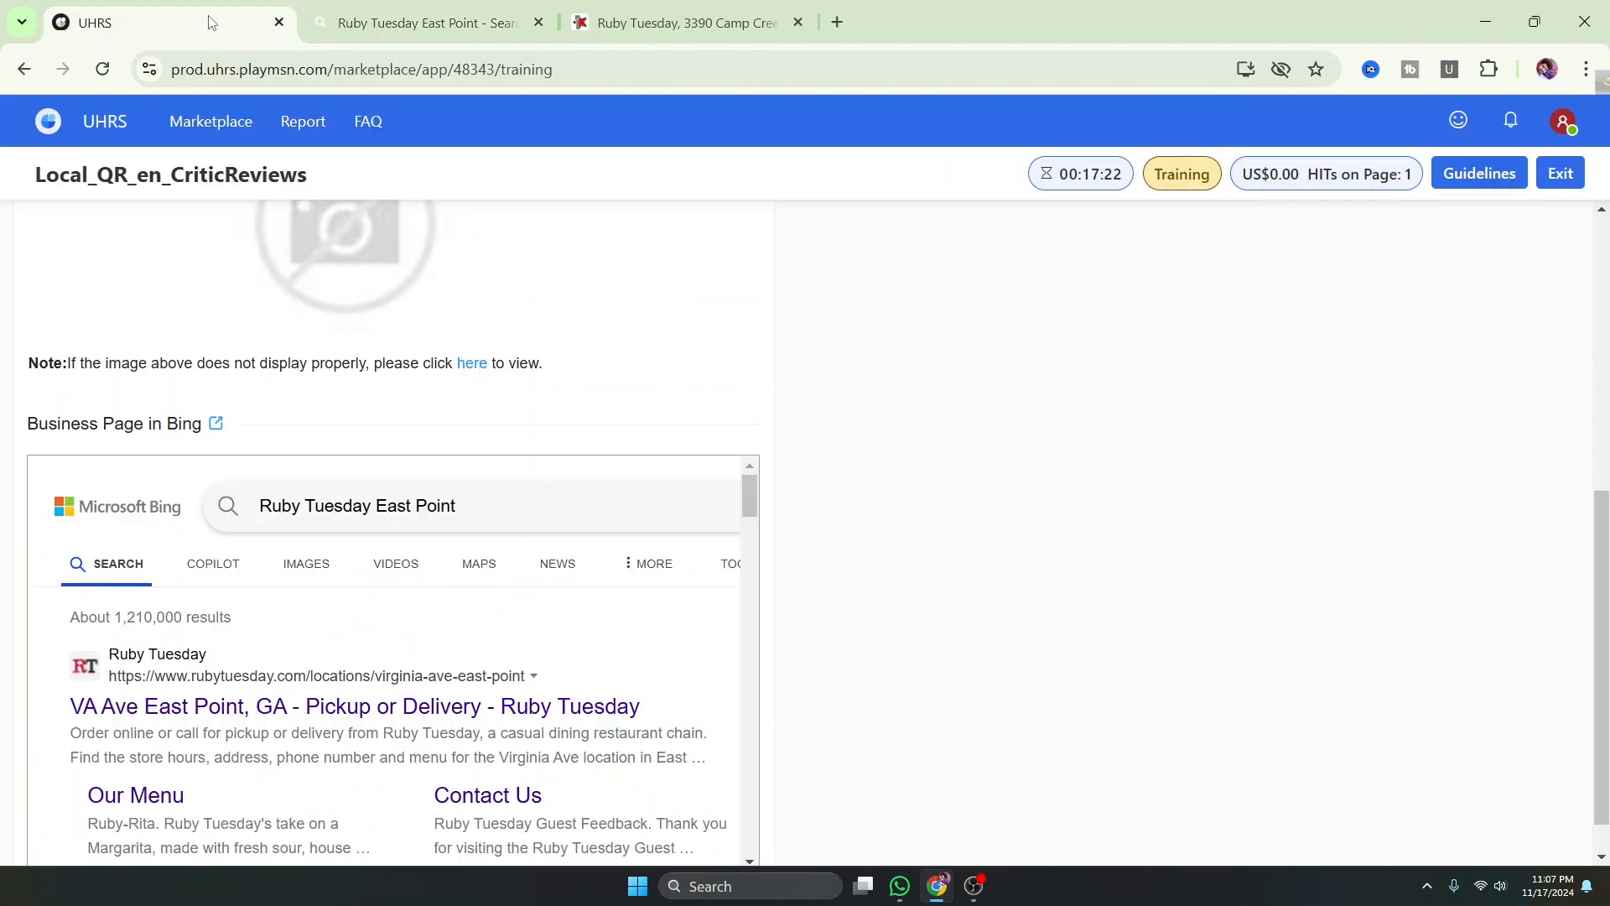
{"action": "scroll", "coordinate": [747, 399], "scroll_direction": "up", "scroll_amount": 5}
{"action": "left_click", "coordinate": [815, 444]}
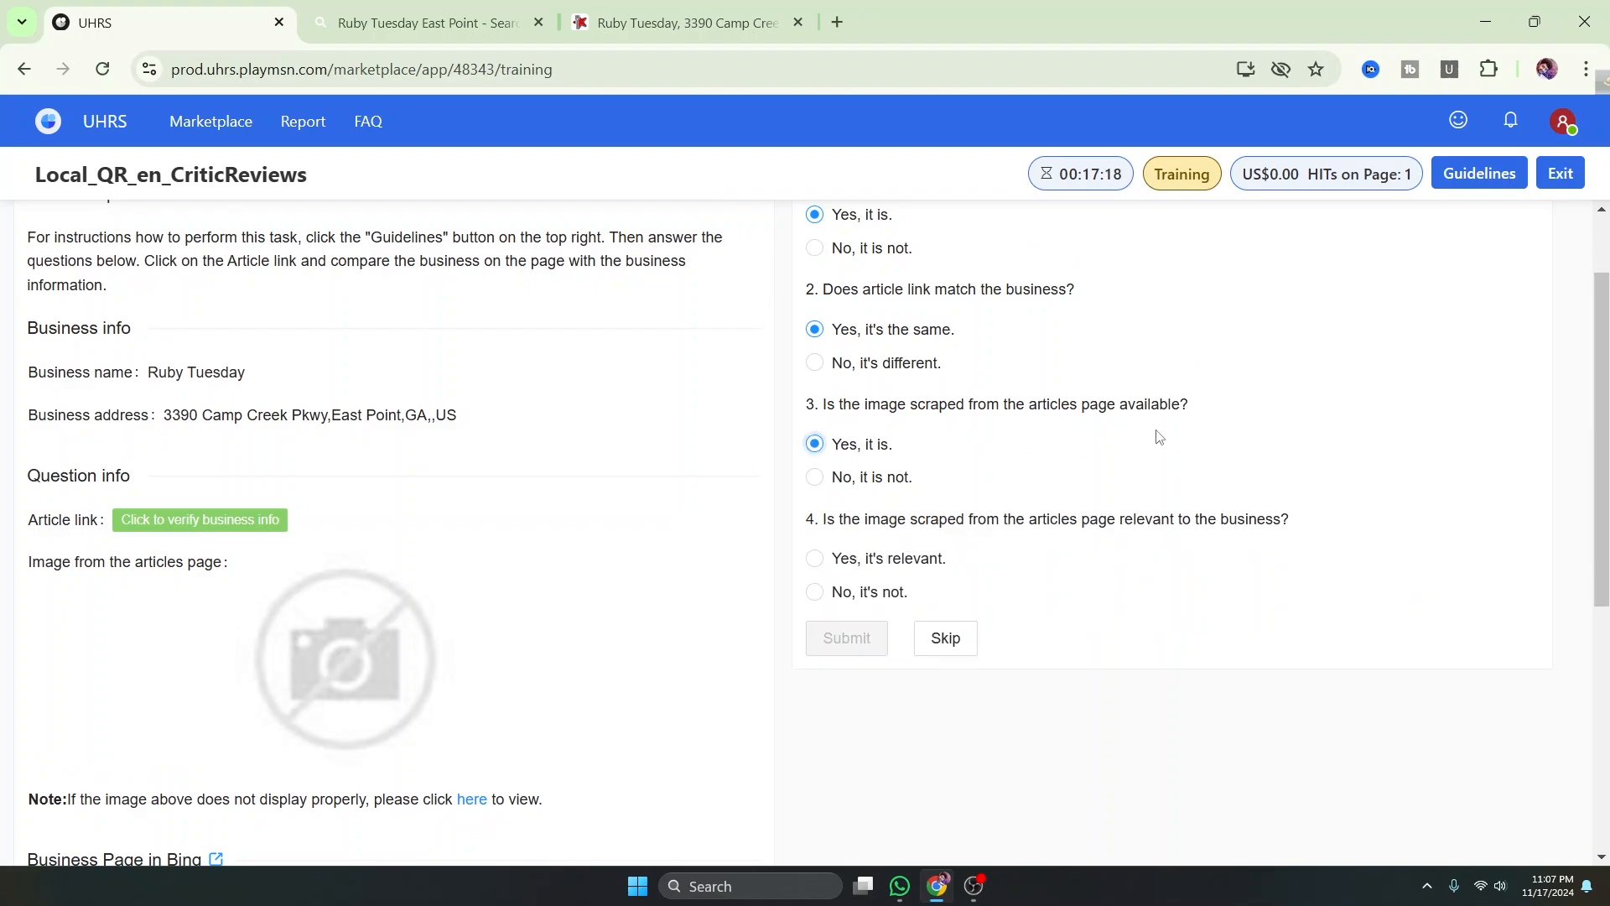
{"action": "left_click", "coordinate": [815, 559]}
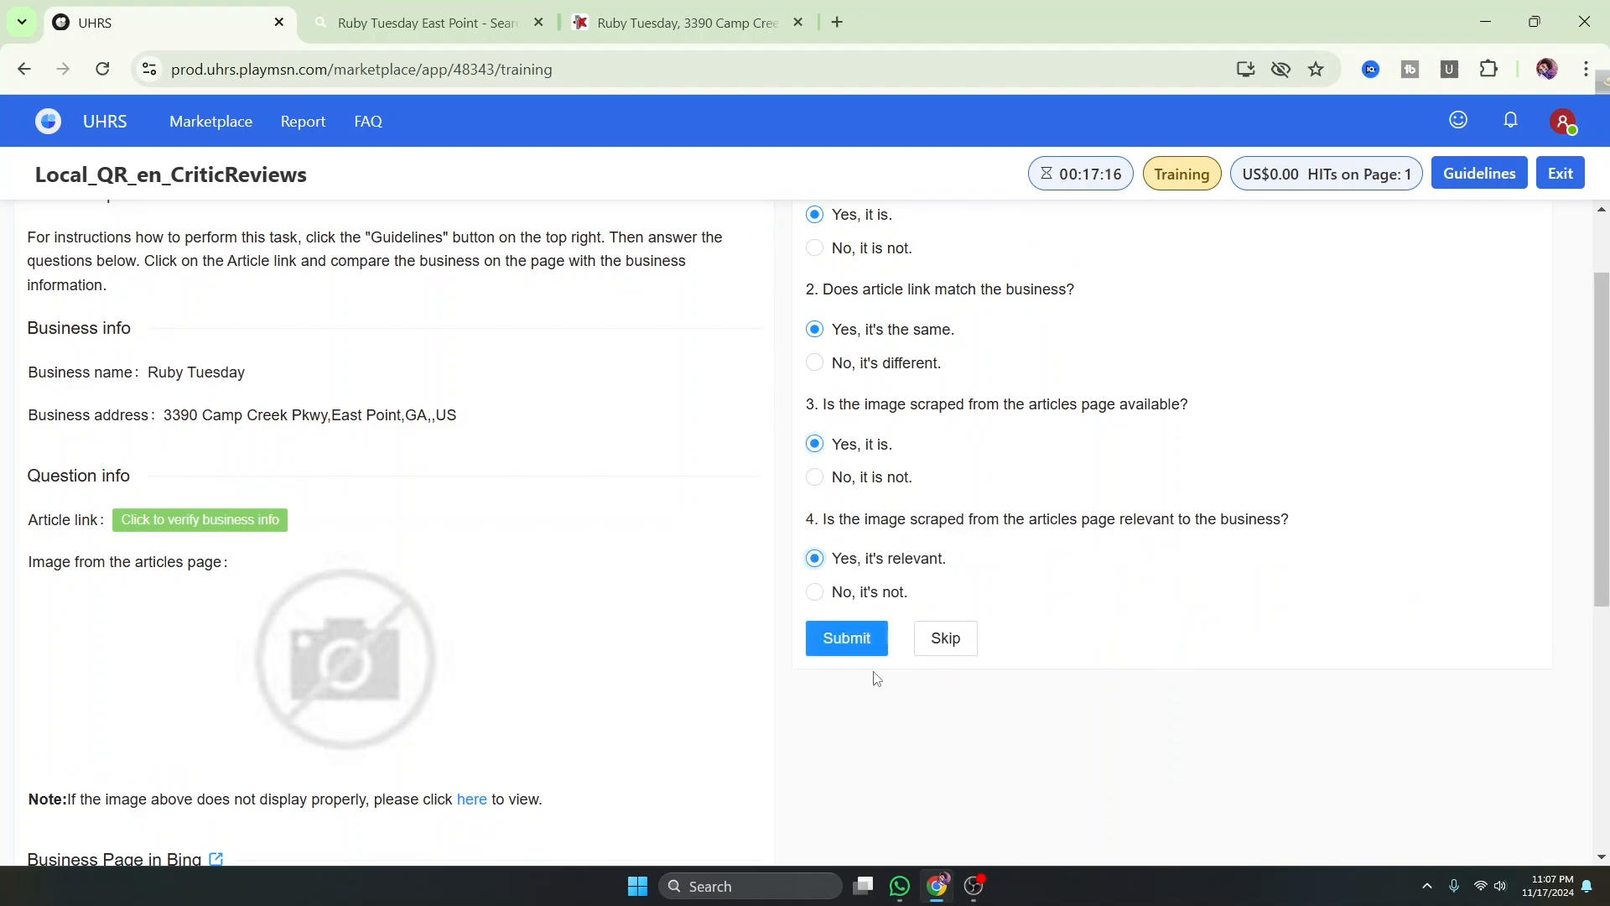
{"action": "left_click", "coordinate": [861, 639]}
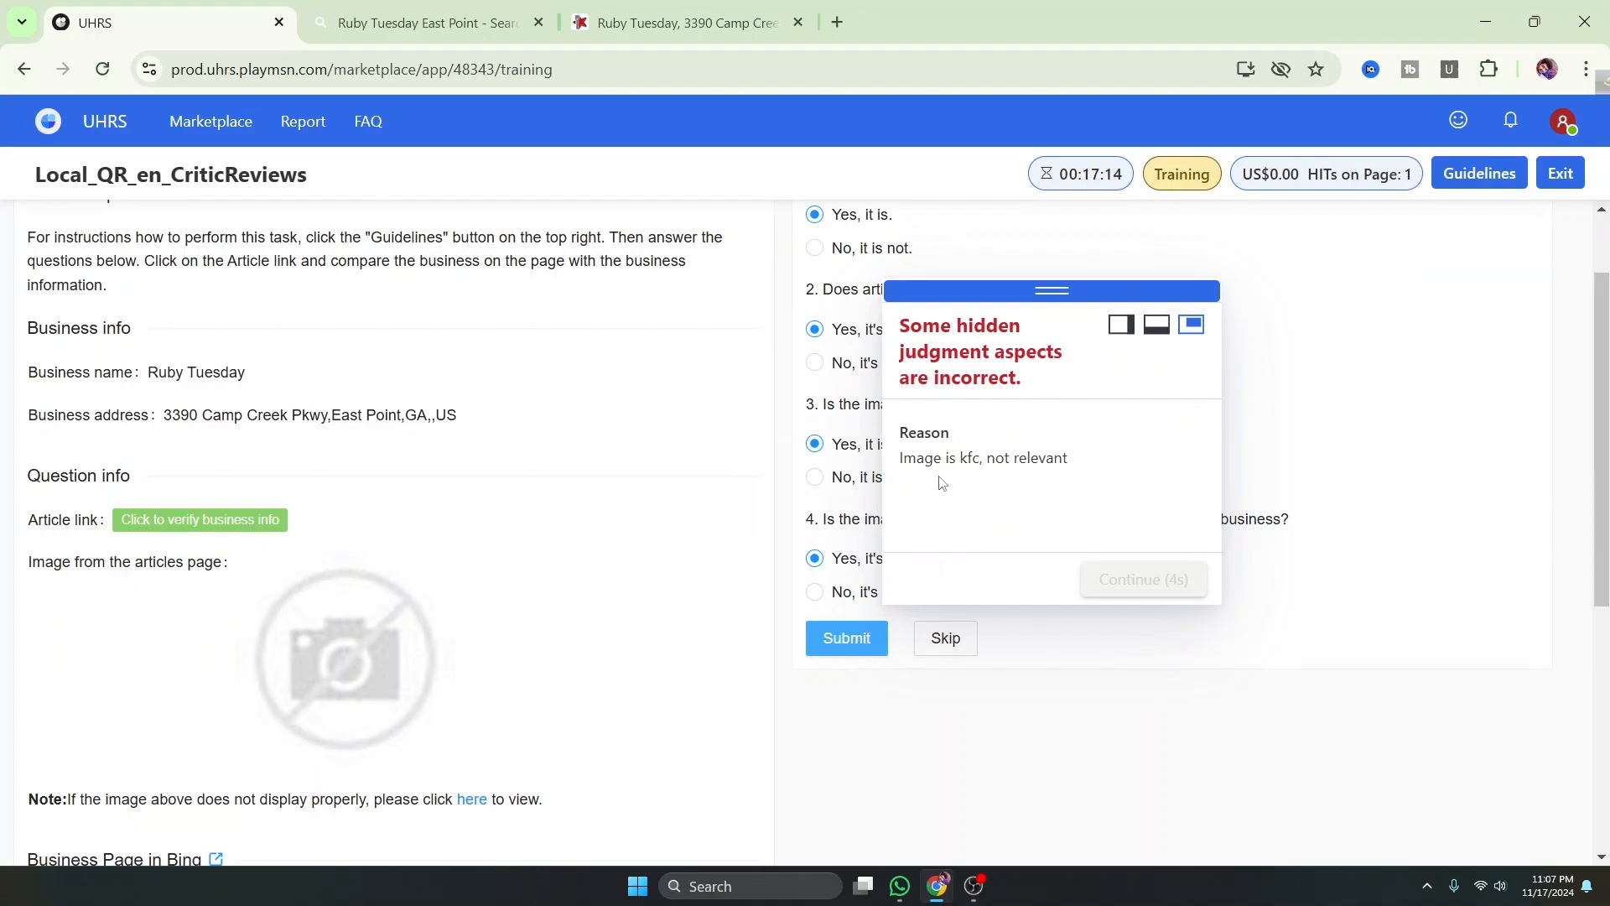
Check the feedback reason for Ruby Tuesday against the Bing image results, the article page's gallery and the directly linked scraped image
{"action": "left_click_drag", "start_coordinate": [901, 460], "coordinate": [1069, 467]}
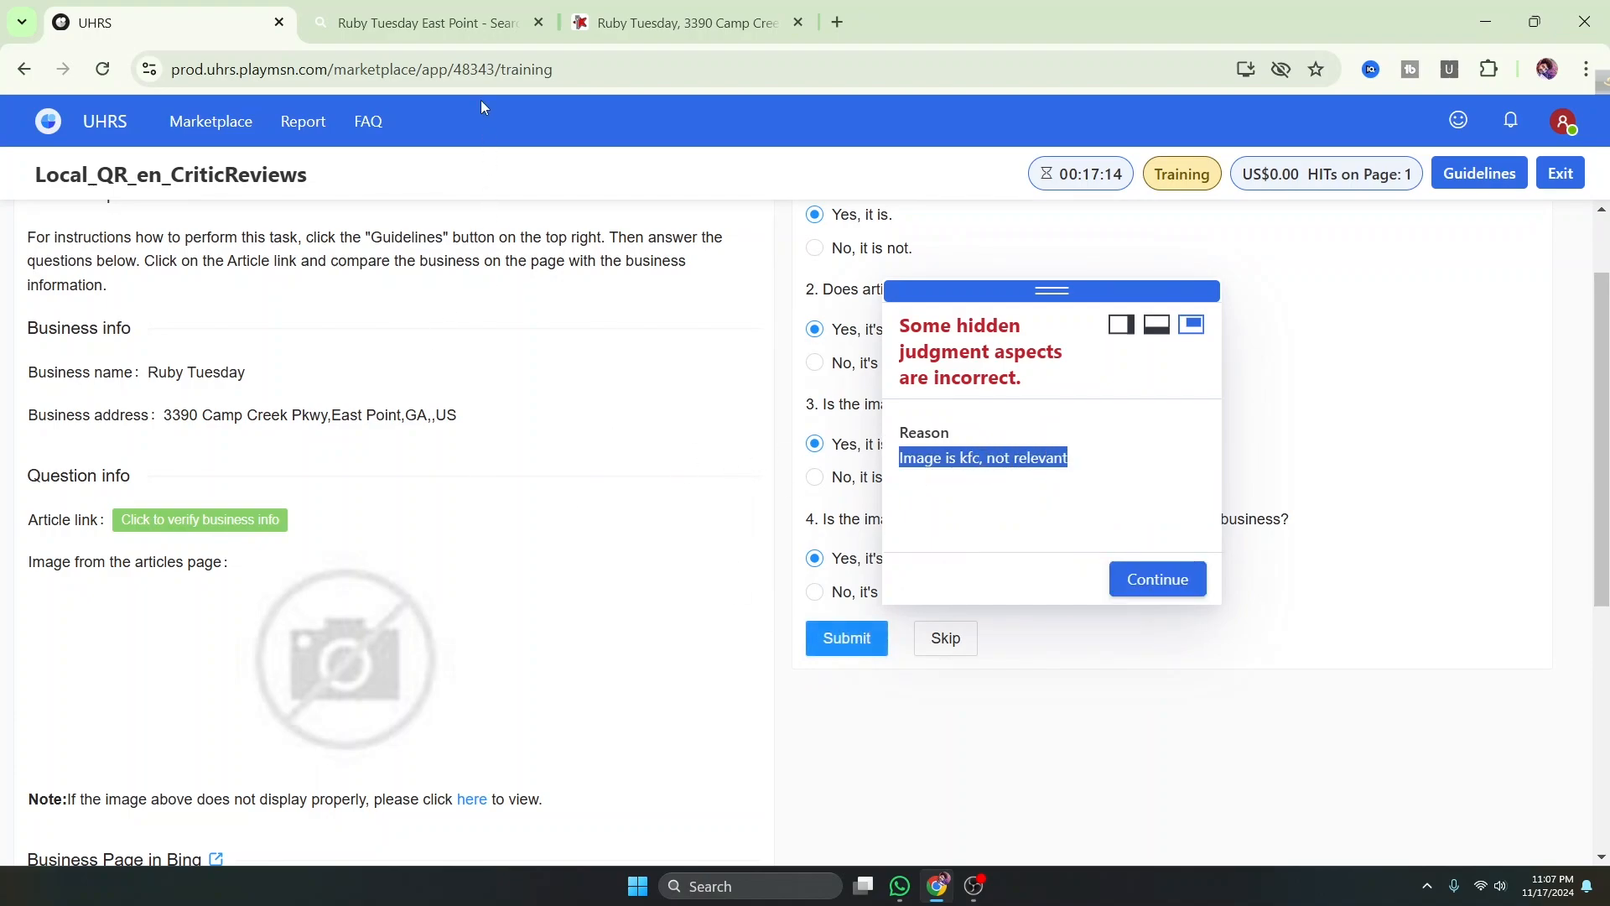
{"action": "left_click", "coordinate": [442, 24]}
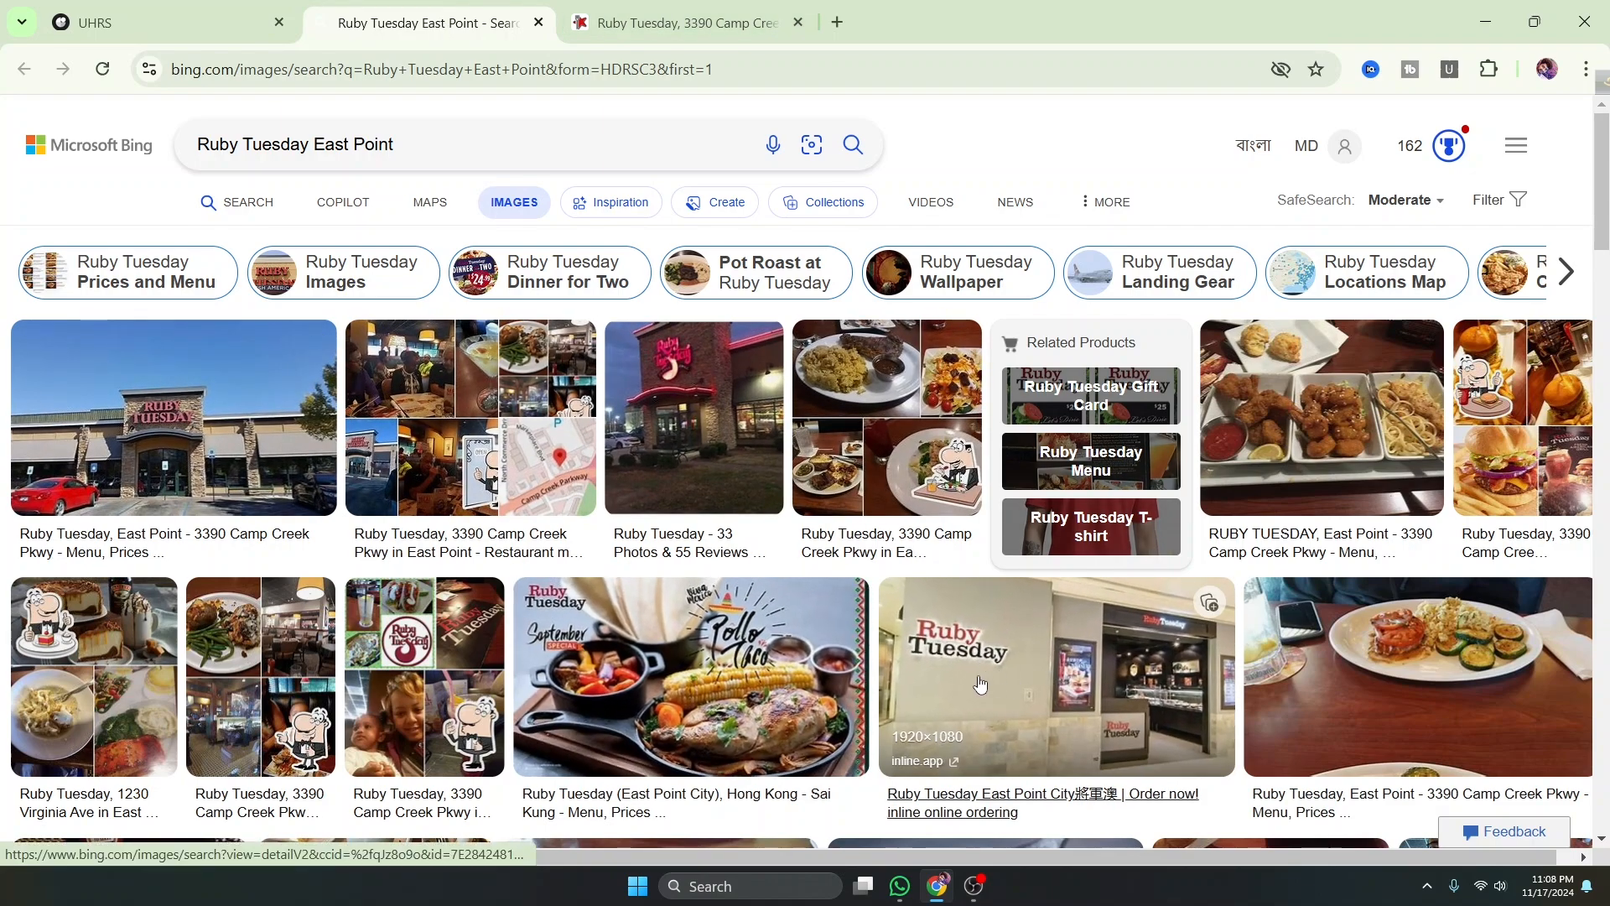
{"action": "left_click", "coordinate": [684, 22]}
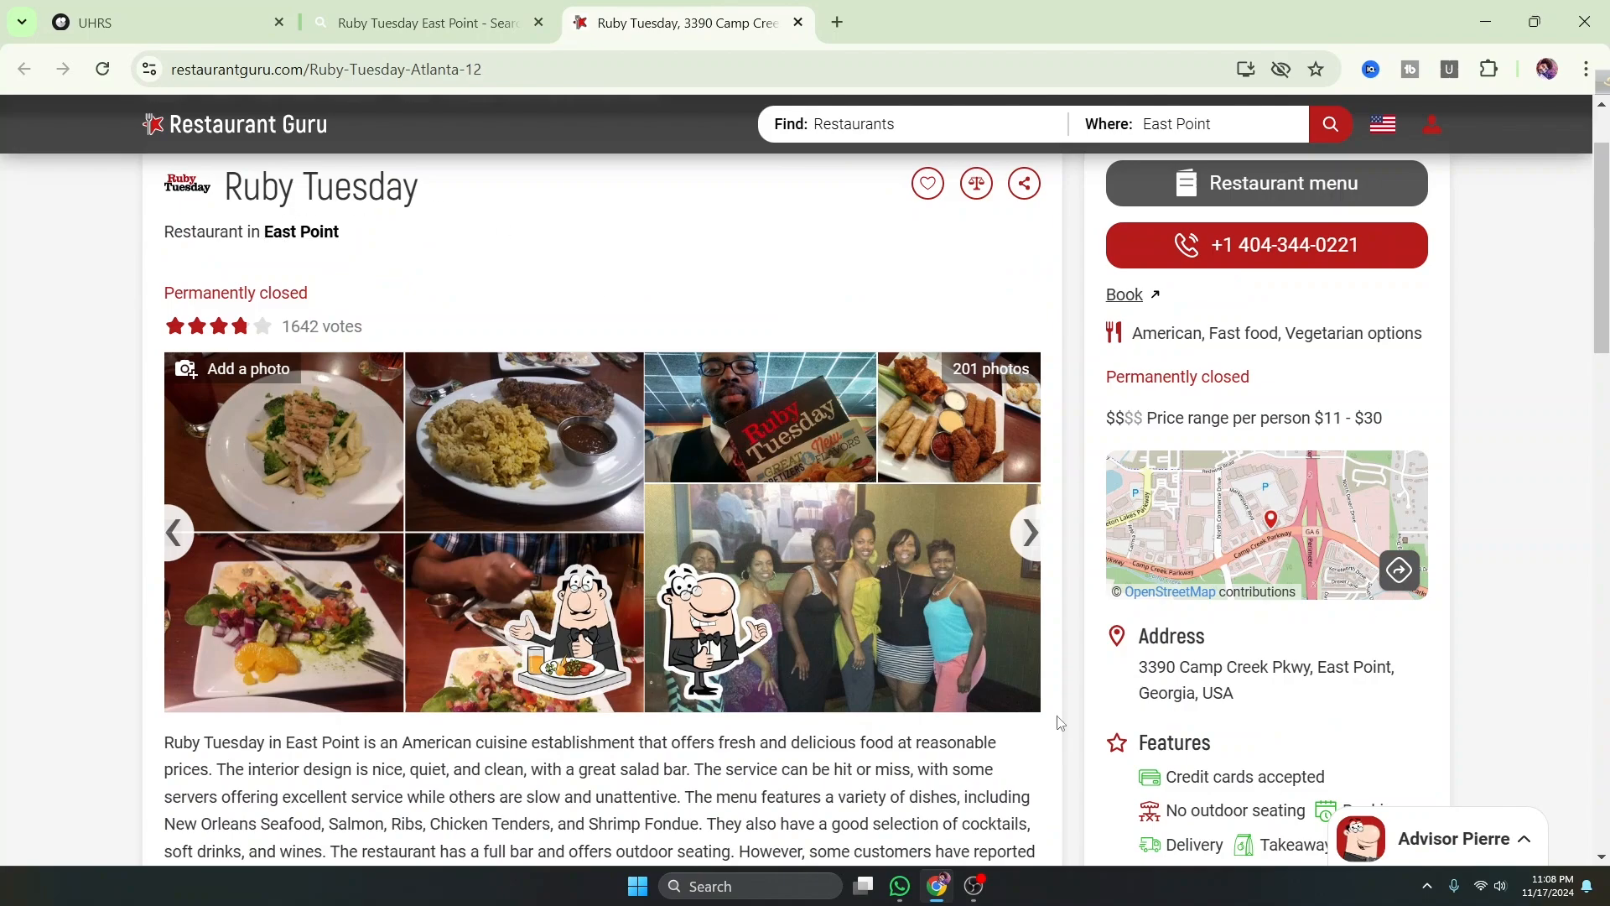
{"action": "left_click", "coordinate": [423, 23]}
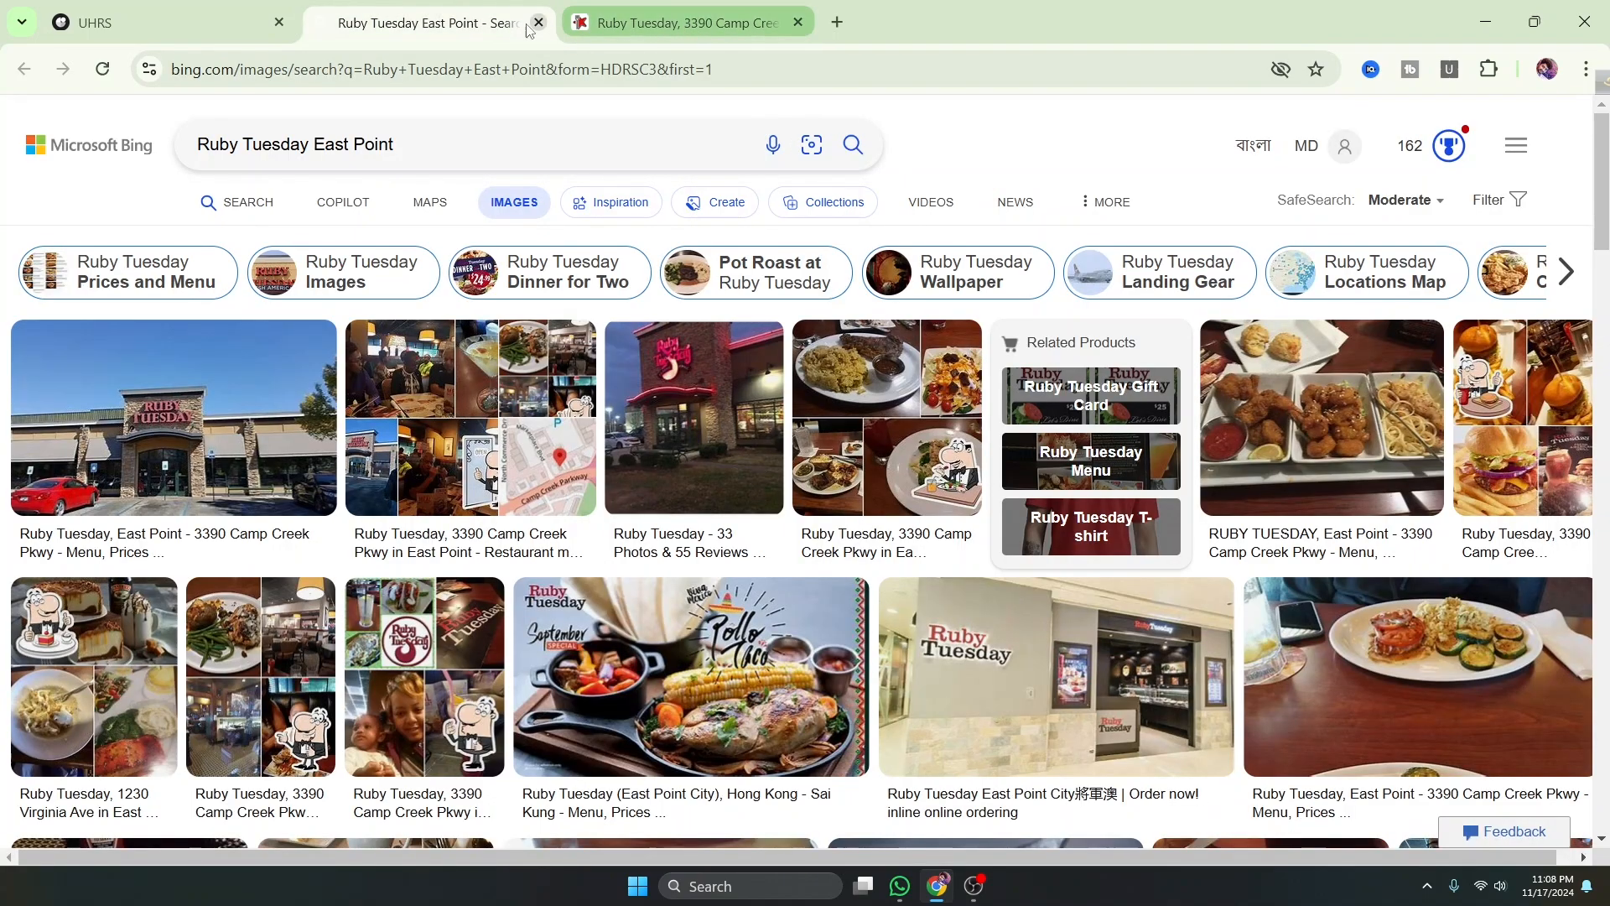
{"action": "left_click", "coordinate": [168, 23]}
{"action": "left_click", "coordinate": [953, 480]}
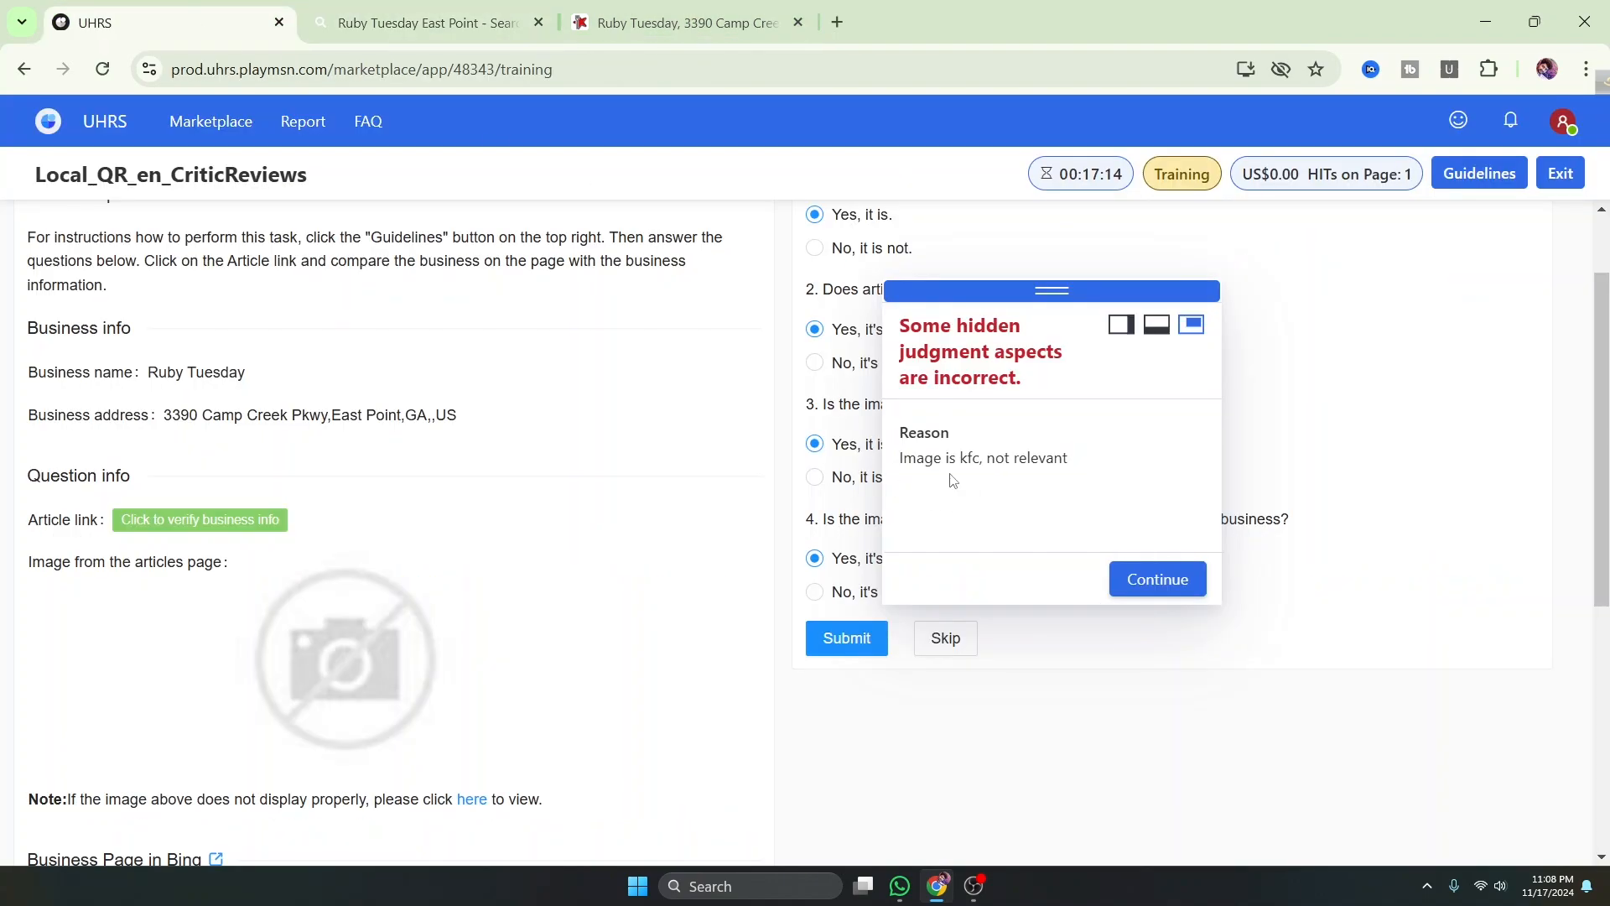
{"action": "left_click", "coordinate": [424, 23]}
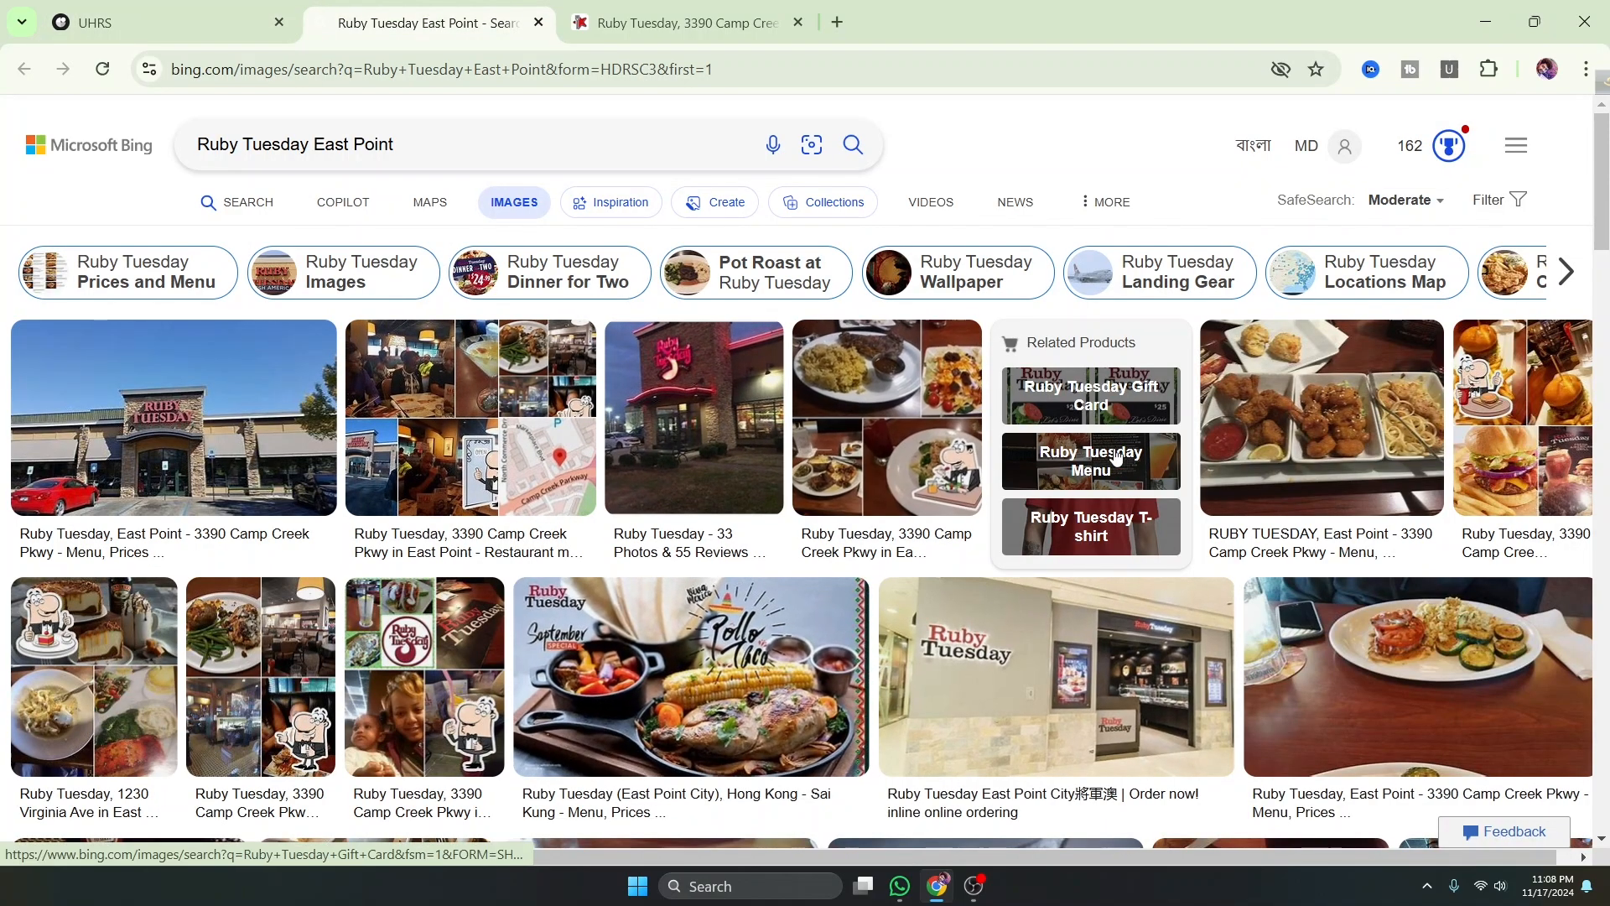
{"action": "left_click", "coordinate": [197, 23]}
{"action": "scroll", "coordinate": [452, 748], "scroll_direction": "down", "scroll_amount": 1}
{"action": "scroll", "coordinate": [452, 749], "scroll_direction": "down", "scroll_amount": 1}
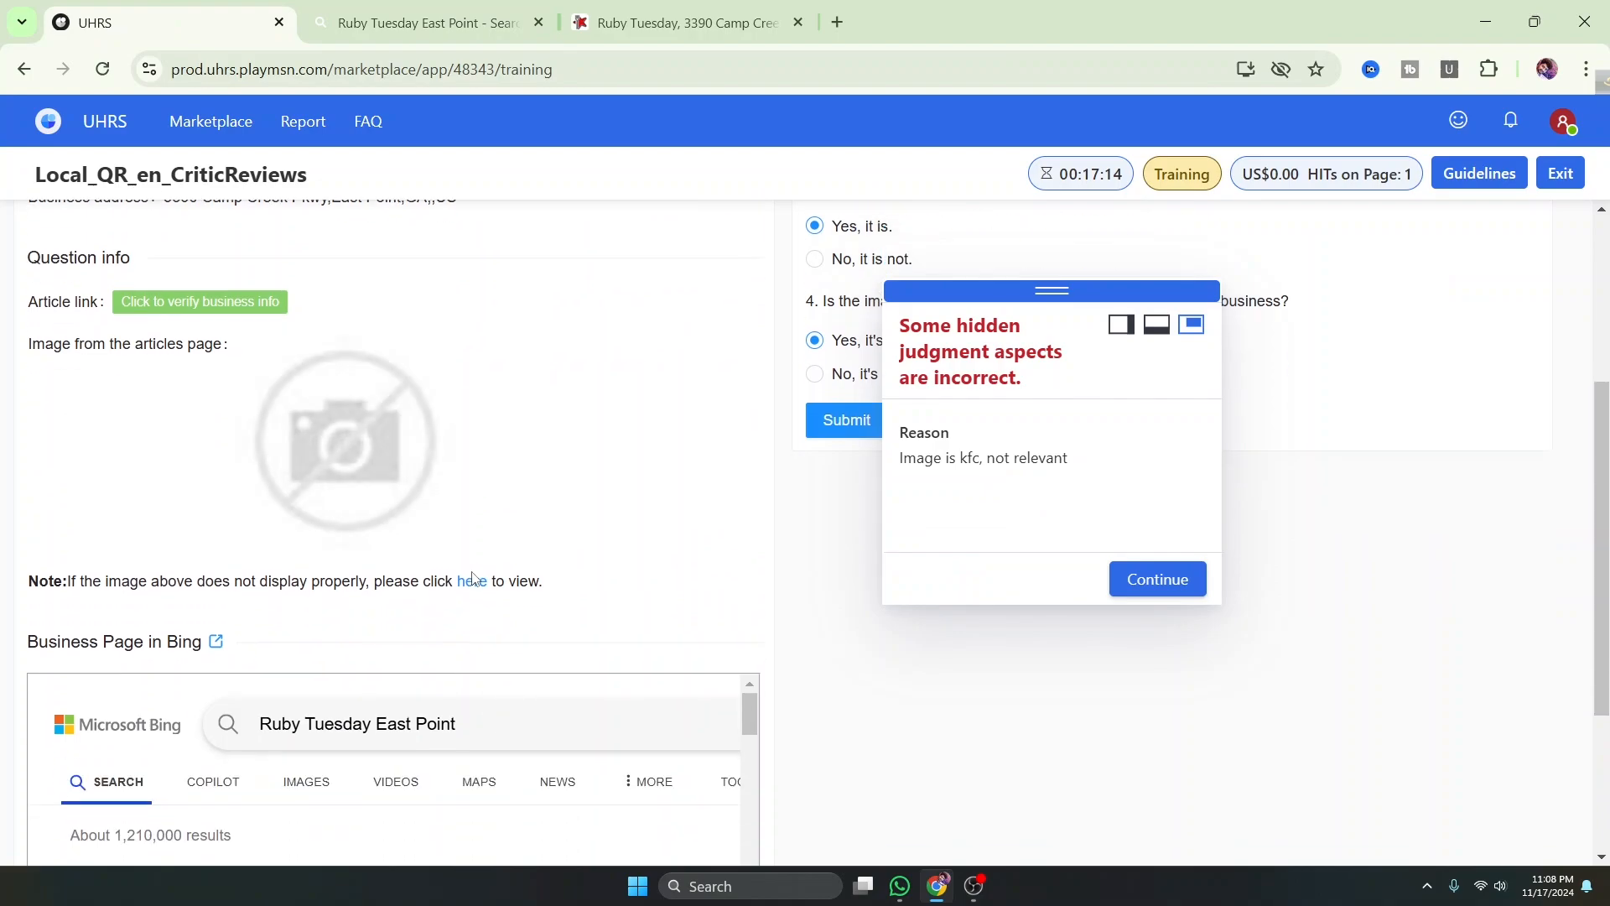
{"action": "left_click", "coordinate": [468, 577]}
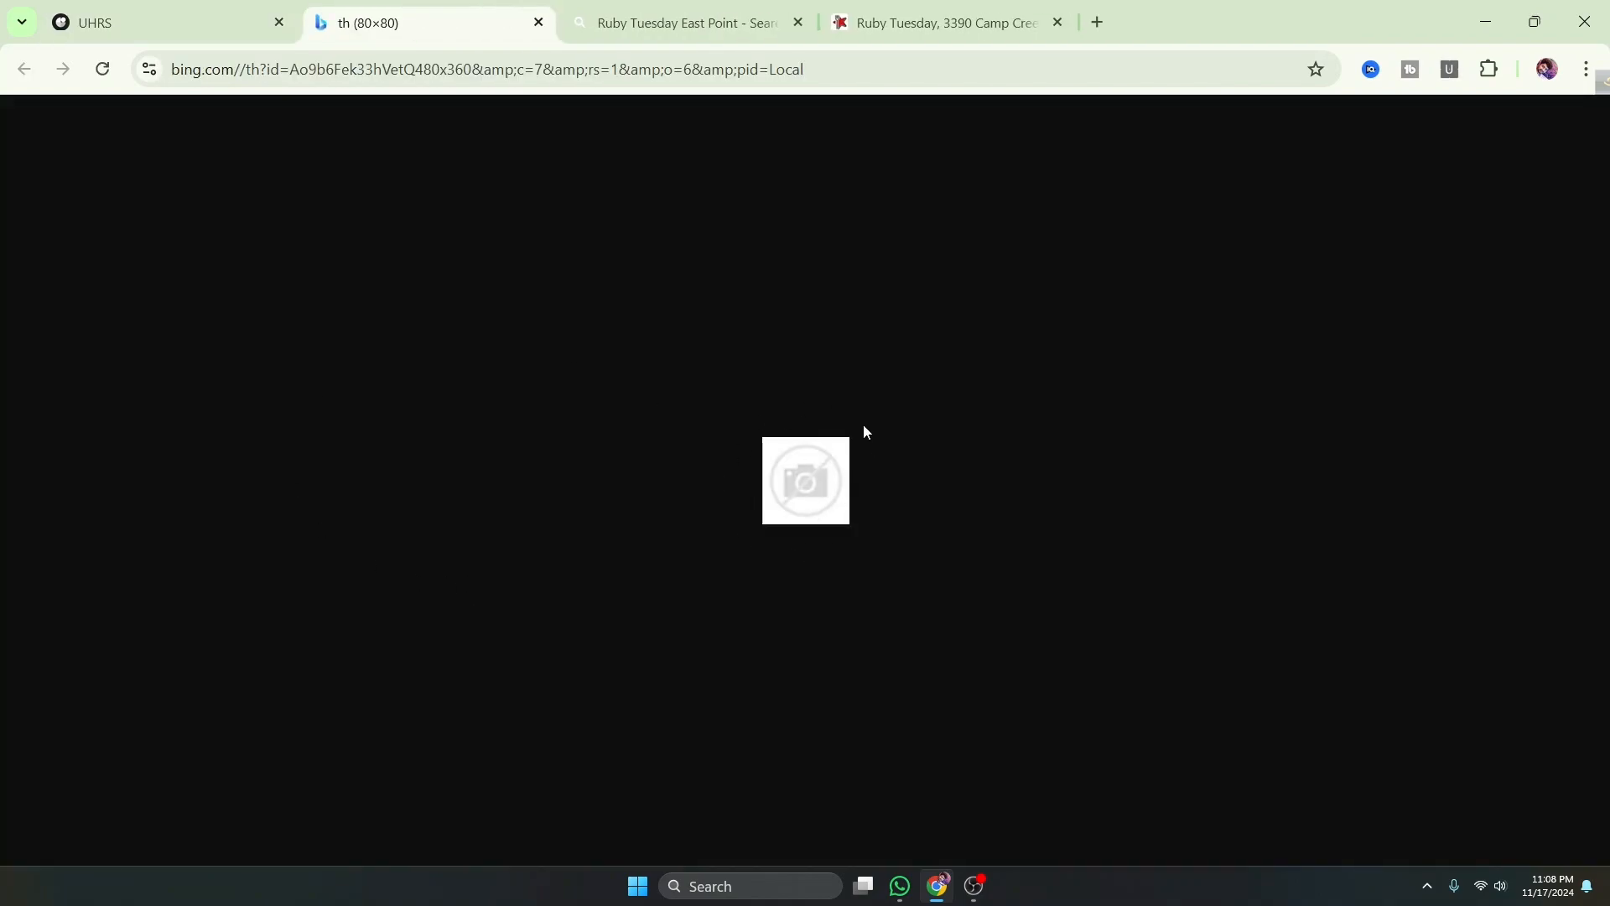
{"action": "left_click", "coordinate": [538, 22]}
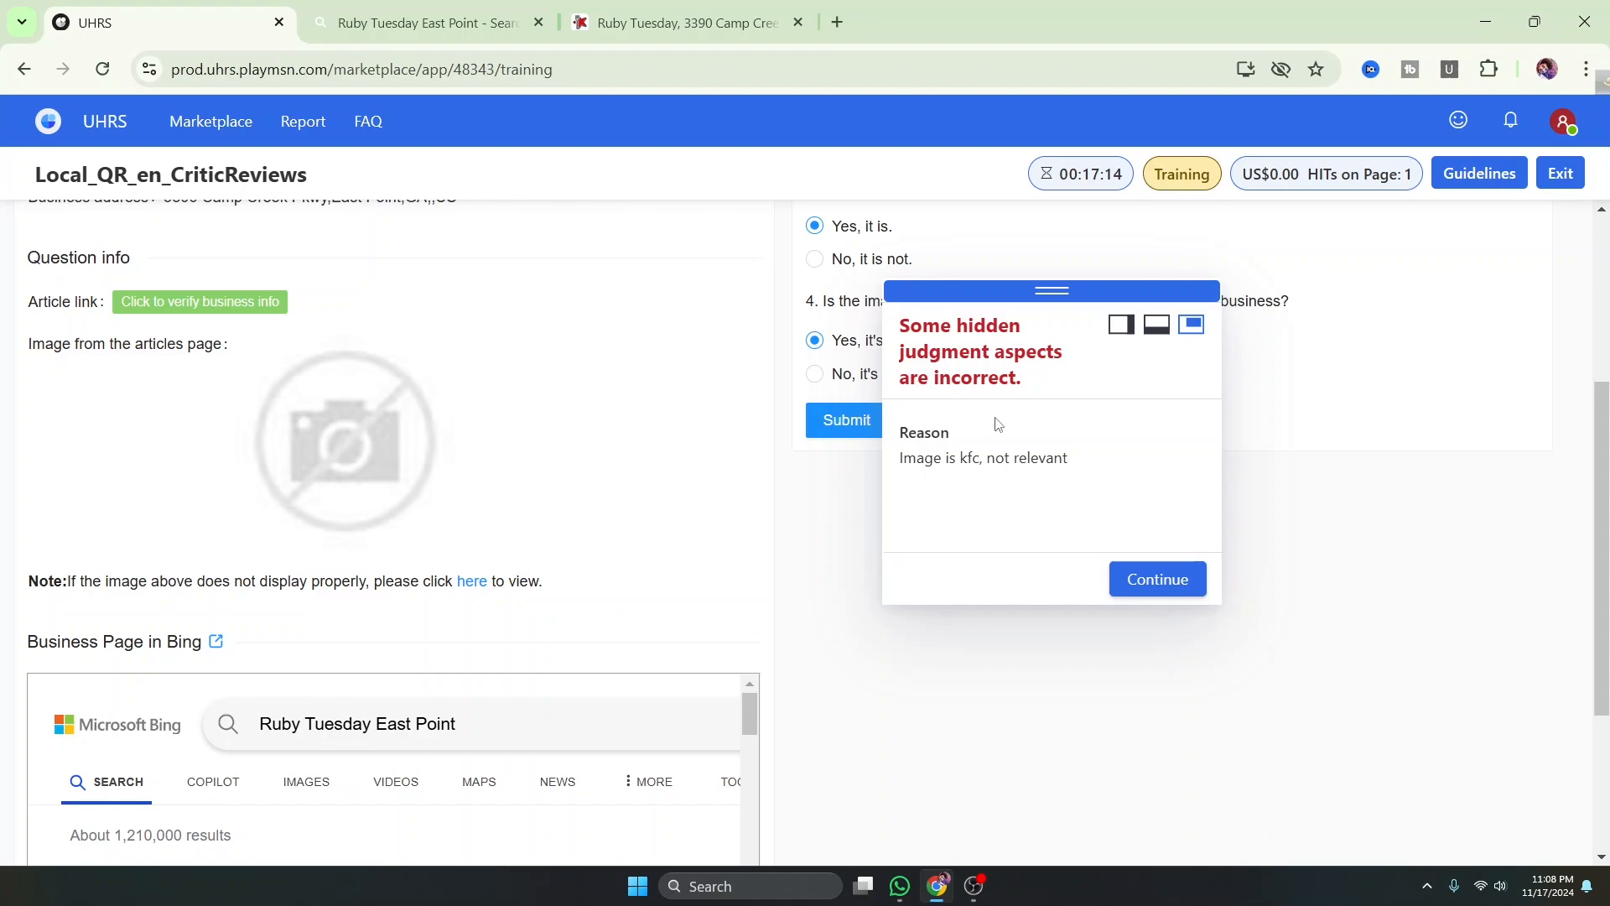
Continue past the feedback on the Ruby Tuesday answers and close the Ruby Tuesday image results and article page
{"action": "left_click", "coordinate": [1159, 579]}
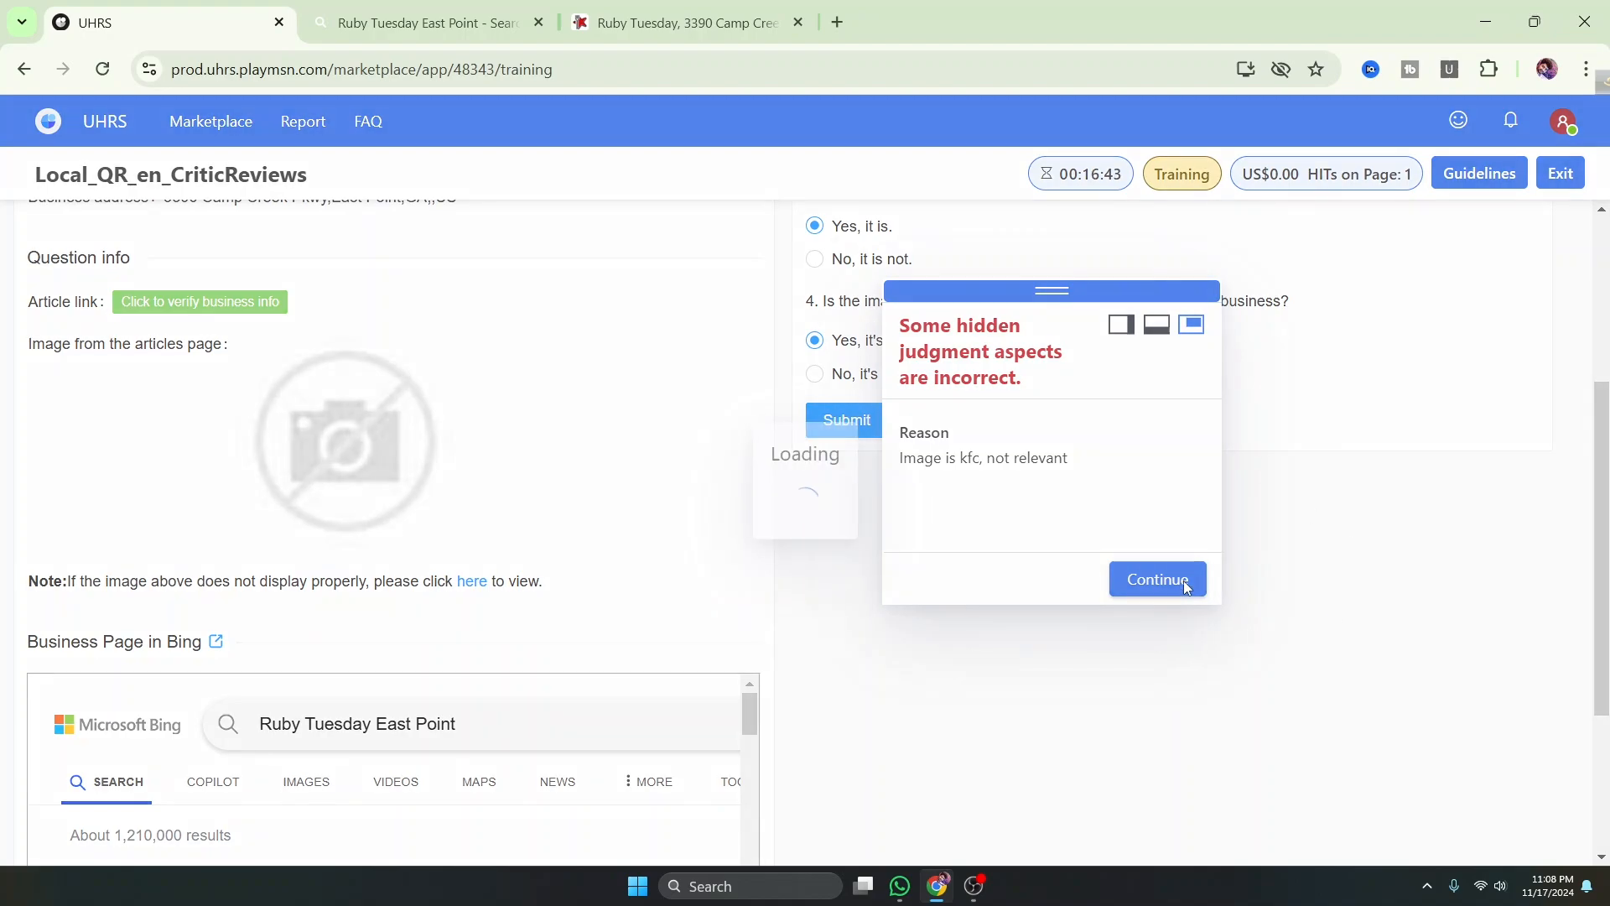
{"action": "left_click", "coordinate": [531, 23]}
{"action": "left_click", "coordinate": [539, 22]}
{"action": "left_click", "coordinate": [538, 23]}
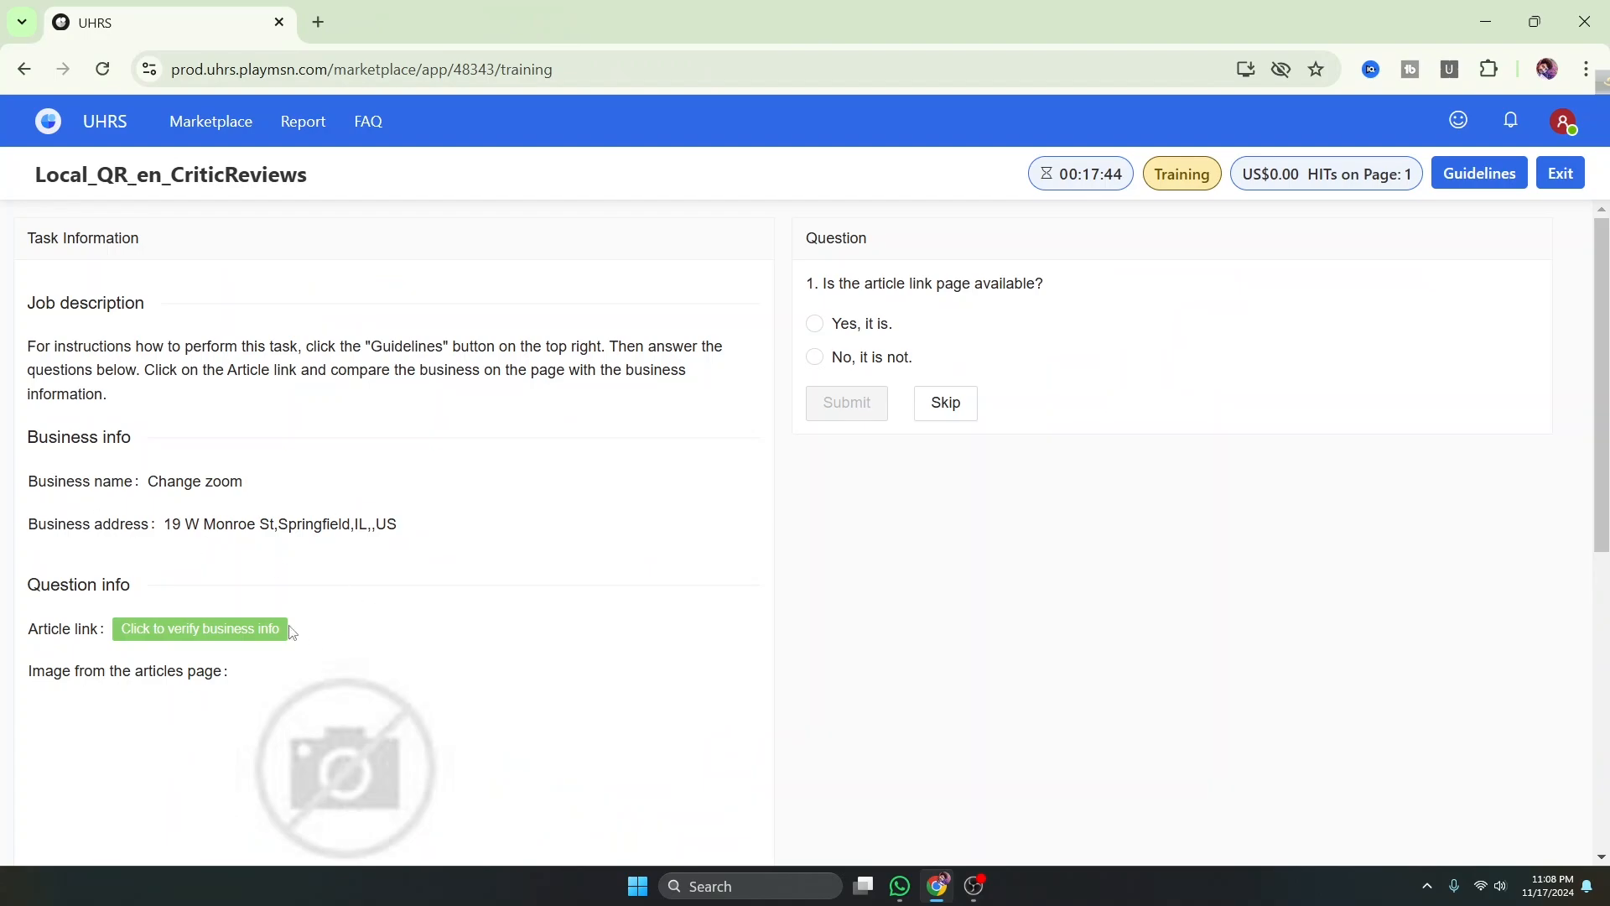
Open the article page for the business Change zoom to check it against the task's name and address
{"action": "left_click", "coordinate": [233, 642]}
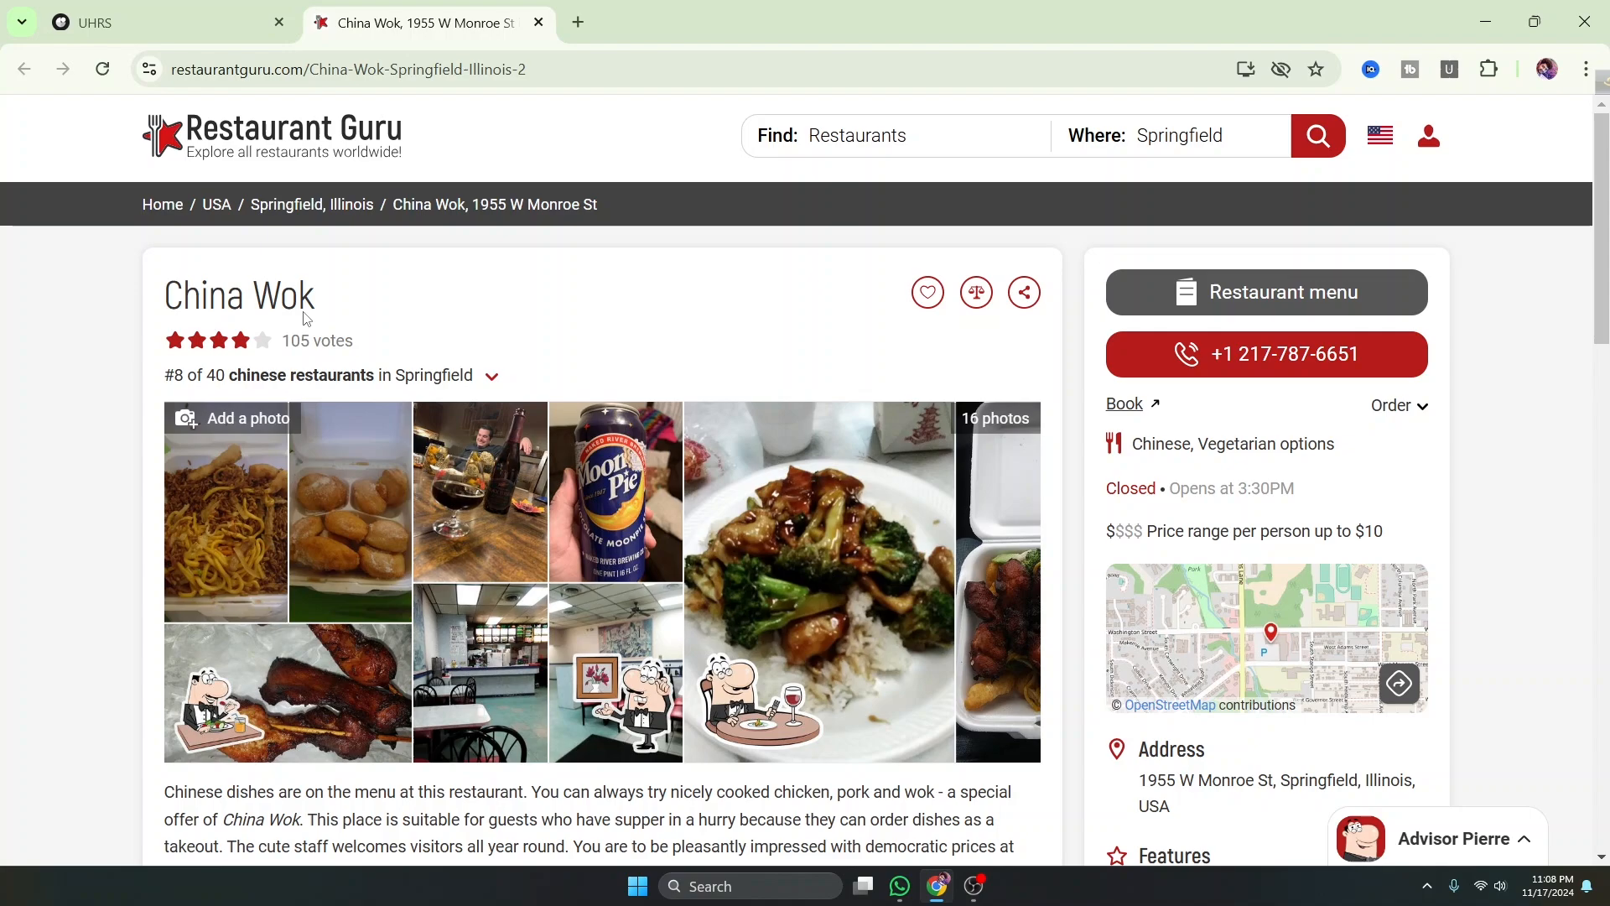
Compare the business name and address in the Change zoom task with those on the China Wok article page
{"action": "left_click", "coordinate": [220, 22]}
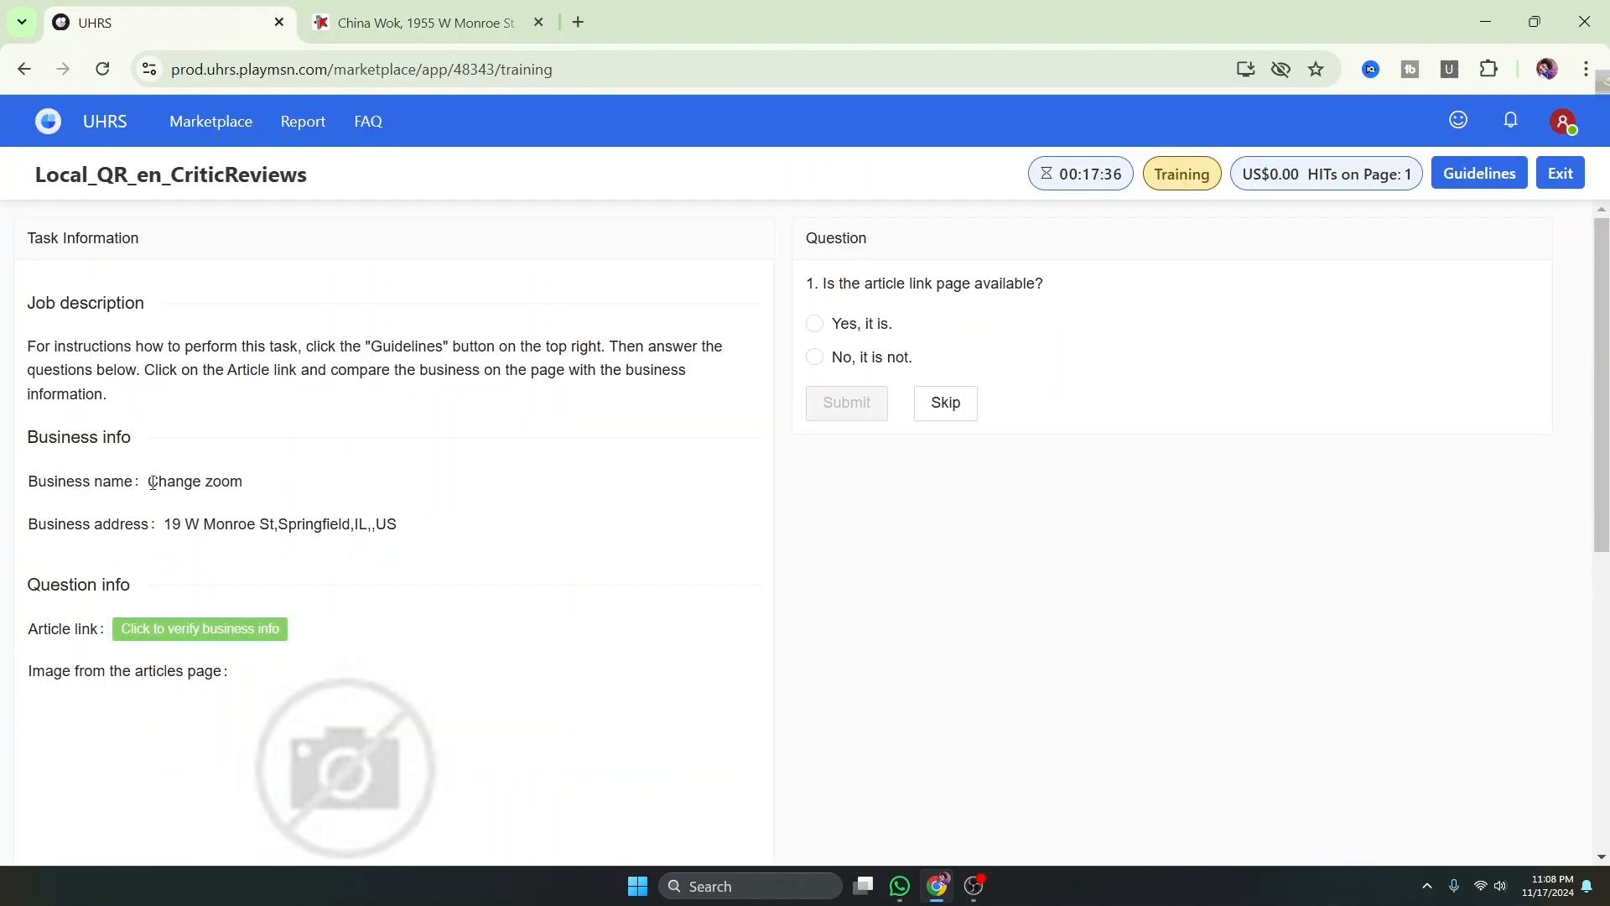
{"action": "left_click_drag", "start_coordinate": [149, 482], "coordinate": [260, 492]}
{"action": "left_click", "coordinate": [166, 528]}
{"action": "left_click_drag", "start_coordinate": [168, 525], "coordinate": [256, 526]}
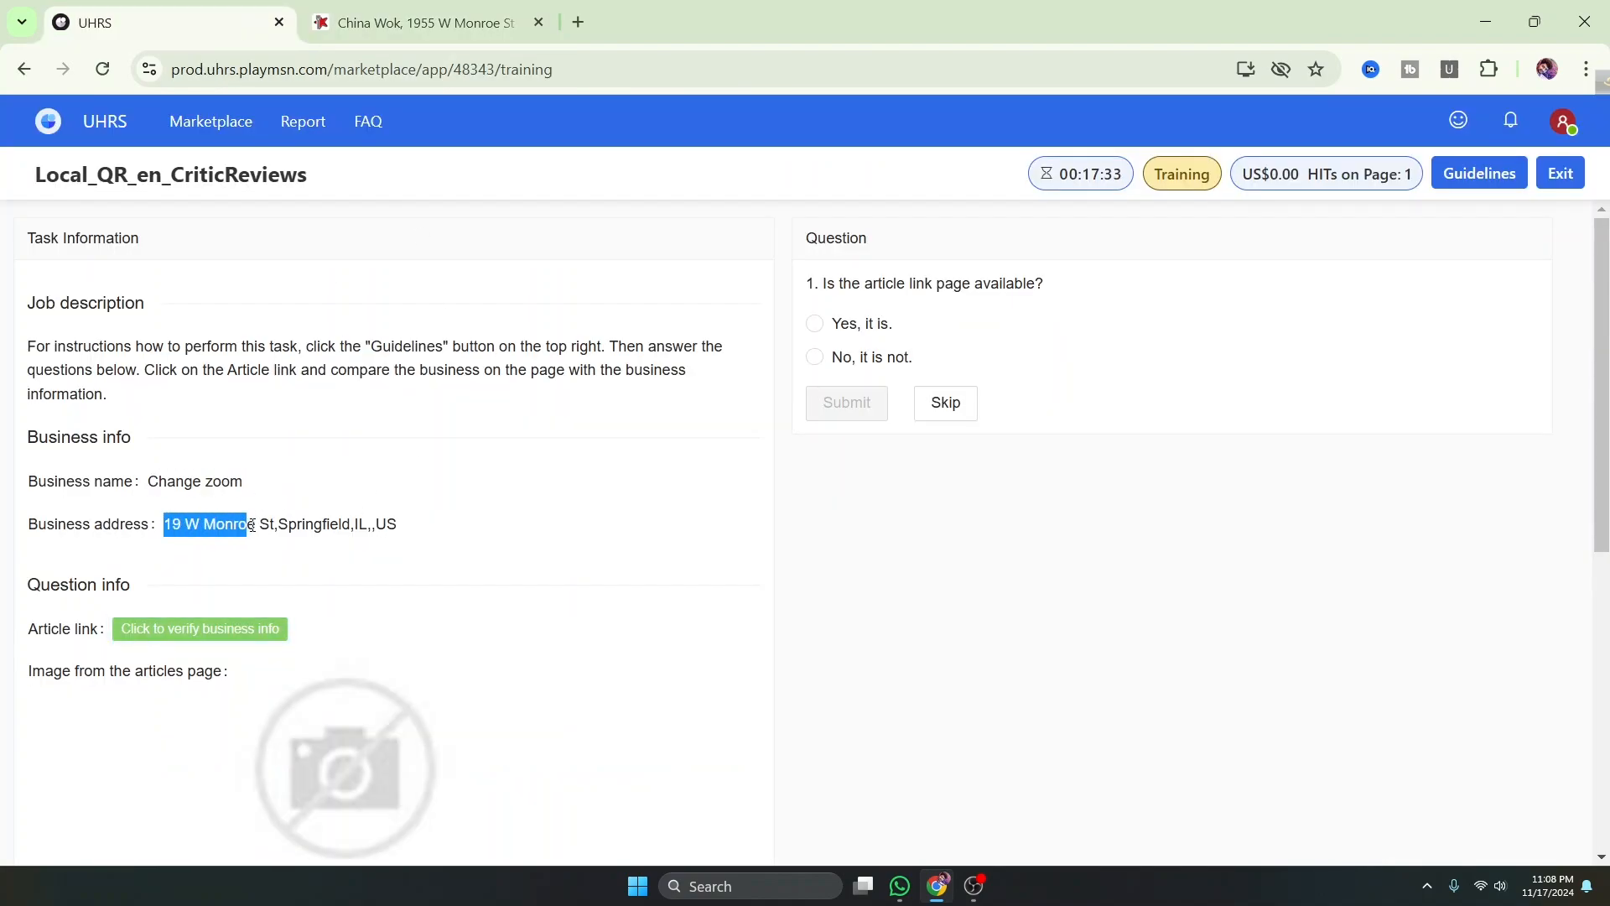
{"action": "left_click", "coordinate": [369, 20]}
{"action": "left_click", "coordinate": [1316, 338]}
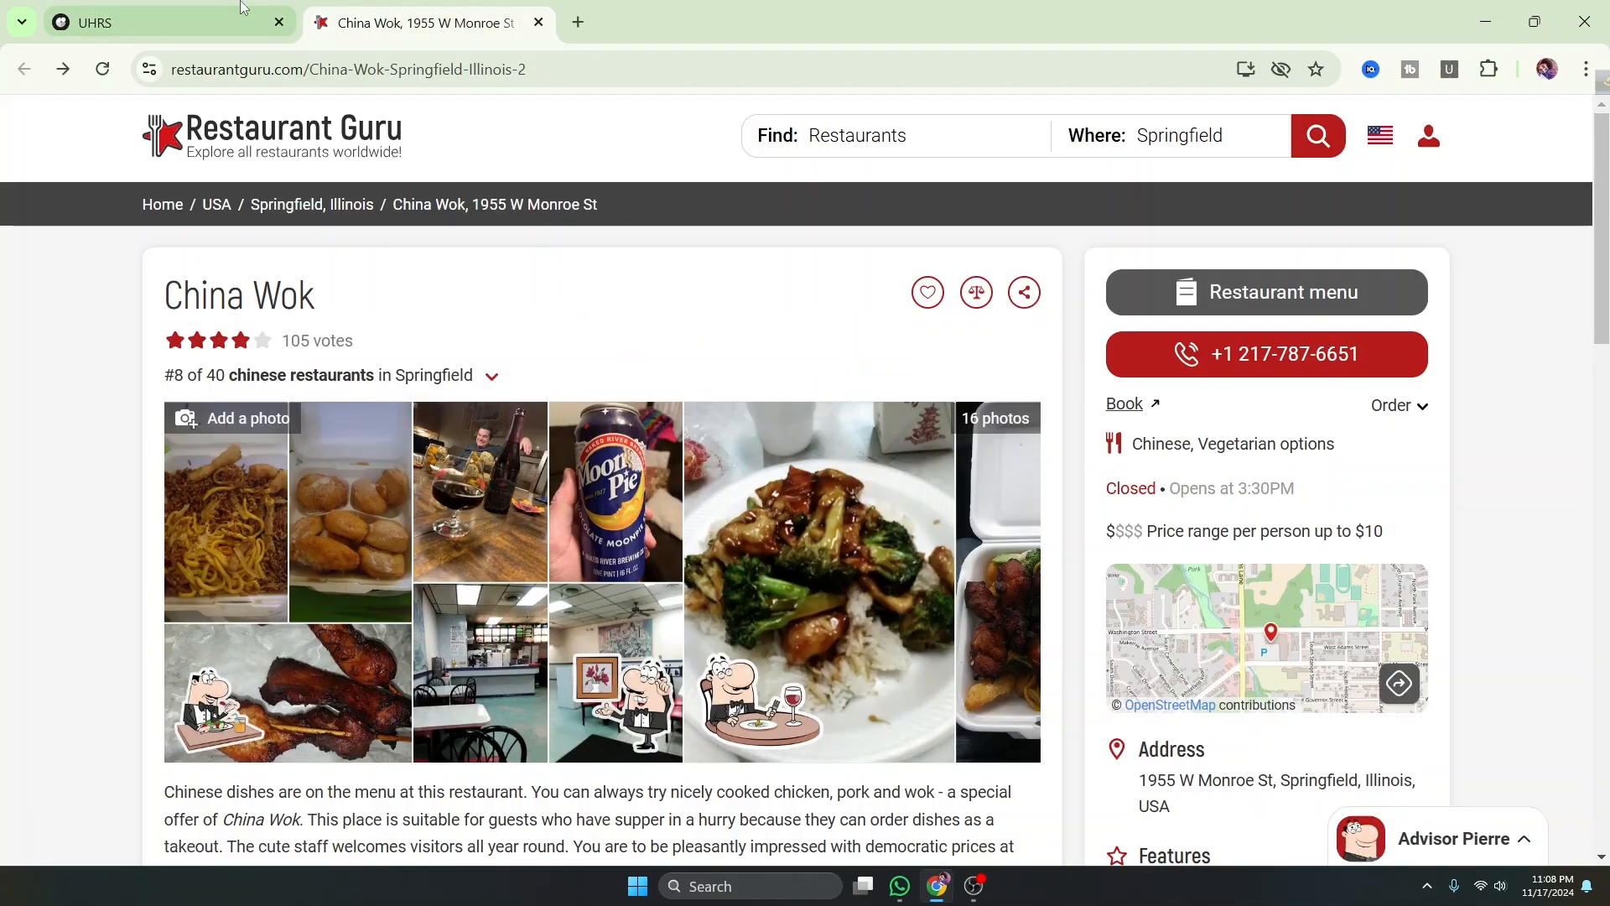
{"action": "left_click", "coordinate": [215, 19]}
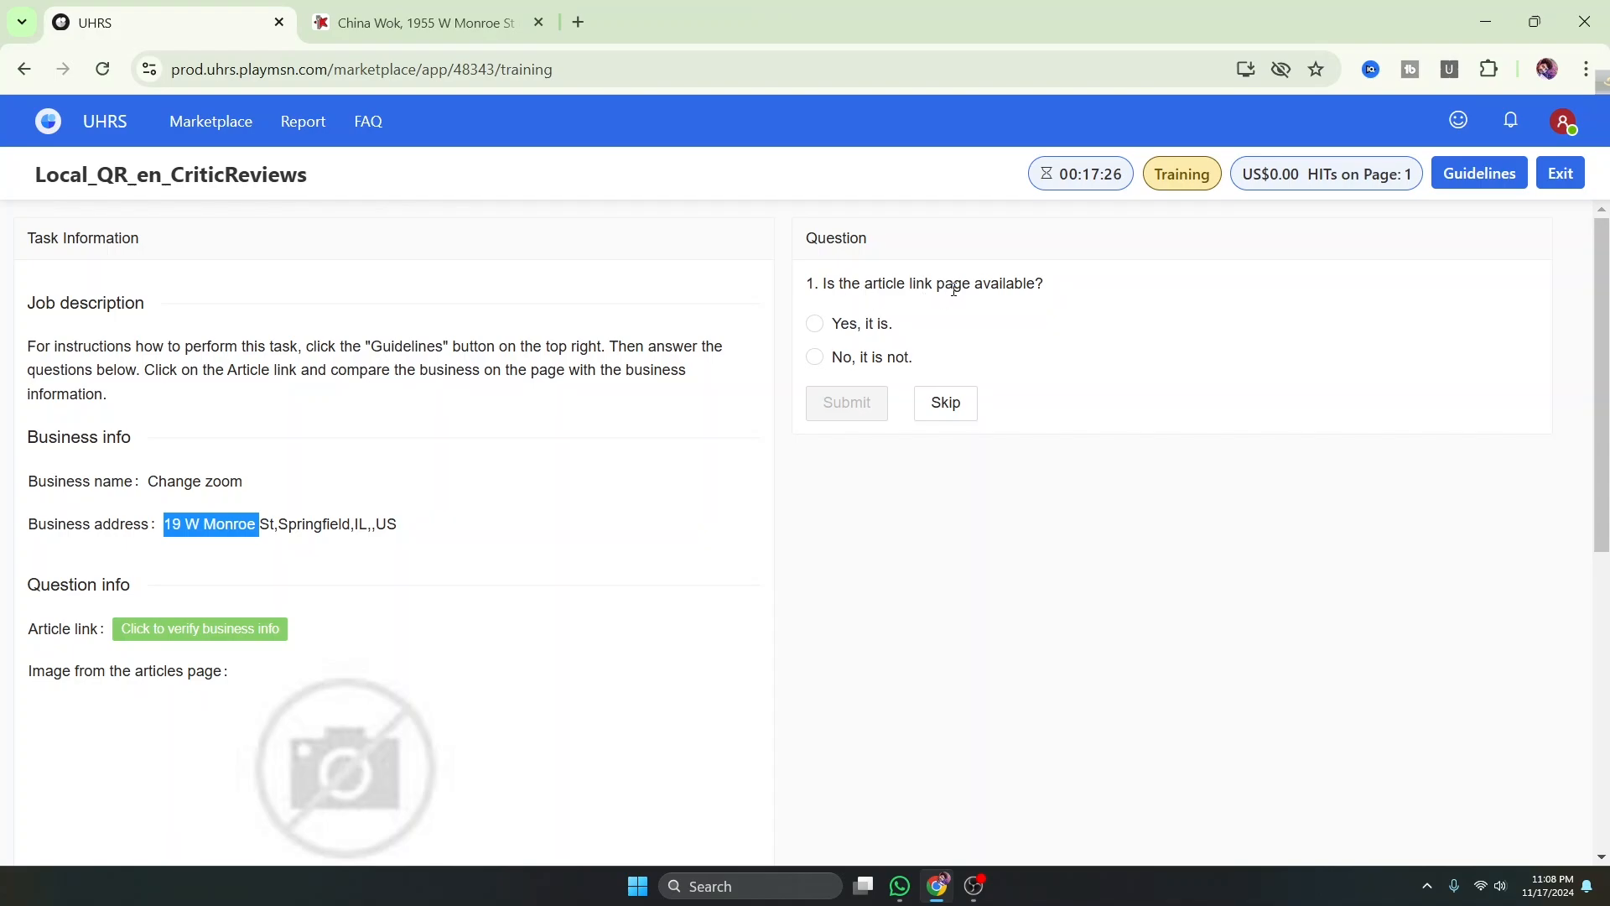
Answer that the article link page is available and that the business is different, rechecking the China Wok page between the two answers
{"action": "left_click", "coordinate": [816, 326]}
{"action": "left_click", "coordinate": [423, 21]}
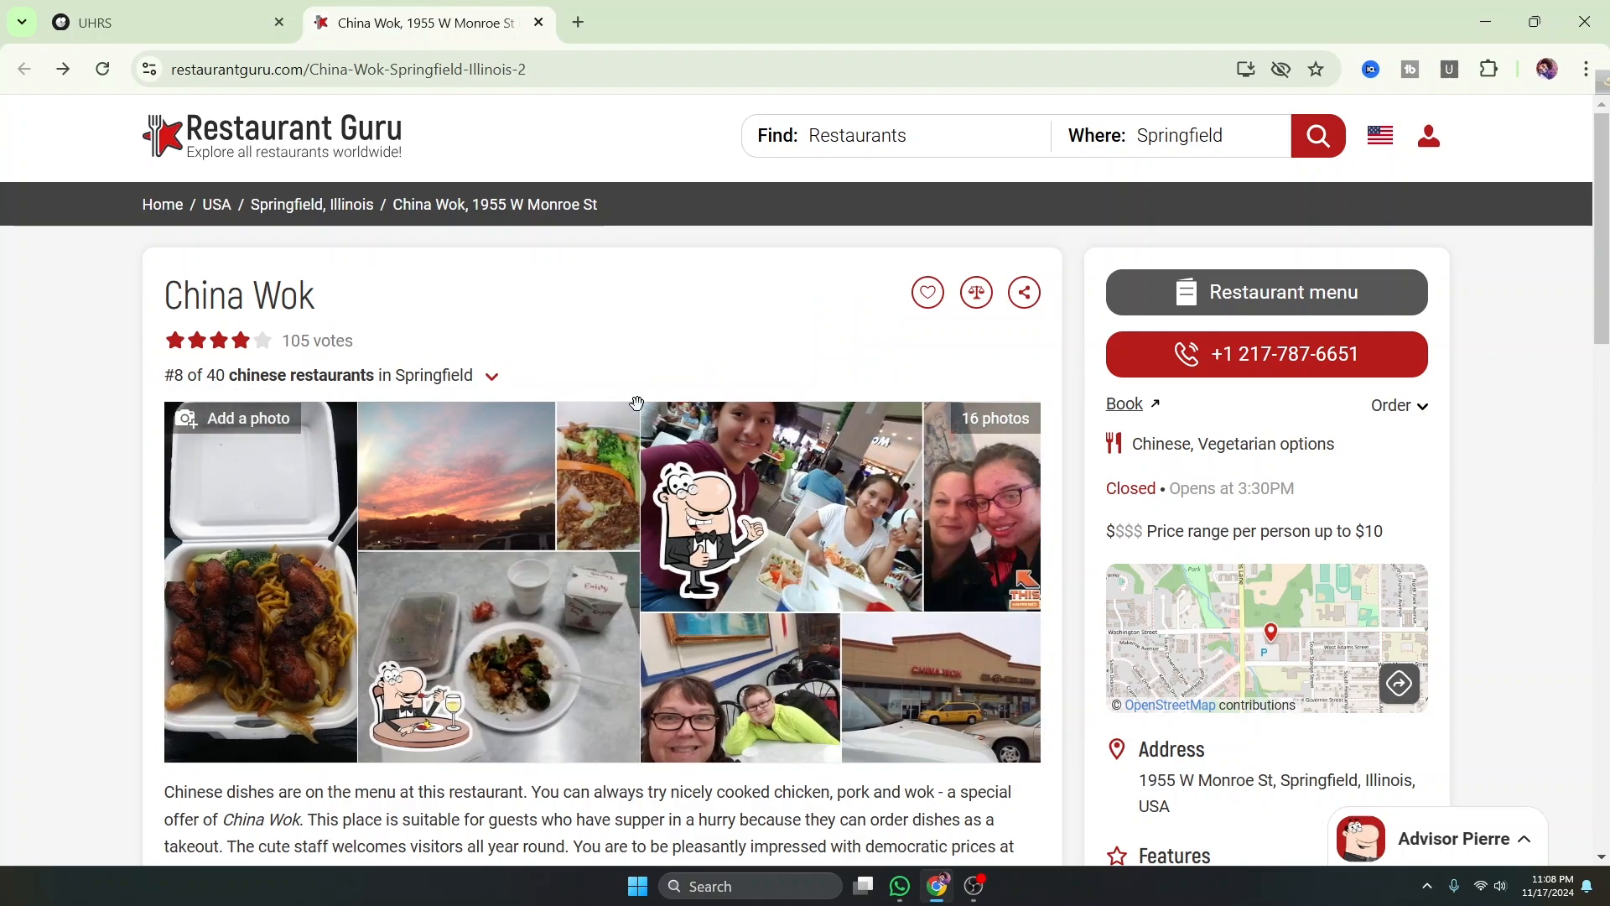
{"action": "left_click", "coordinate": [204, 24]}
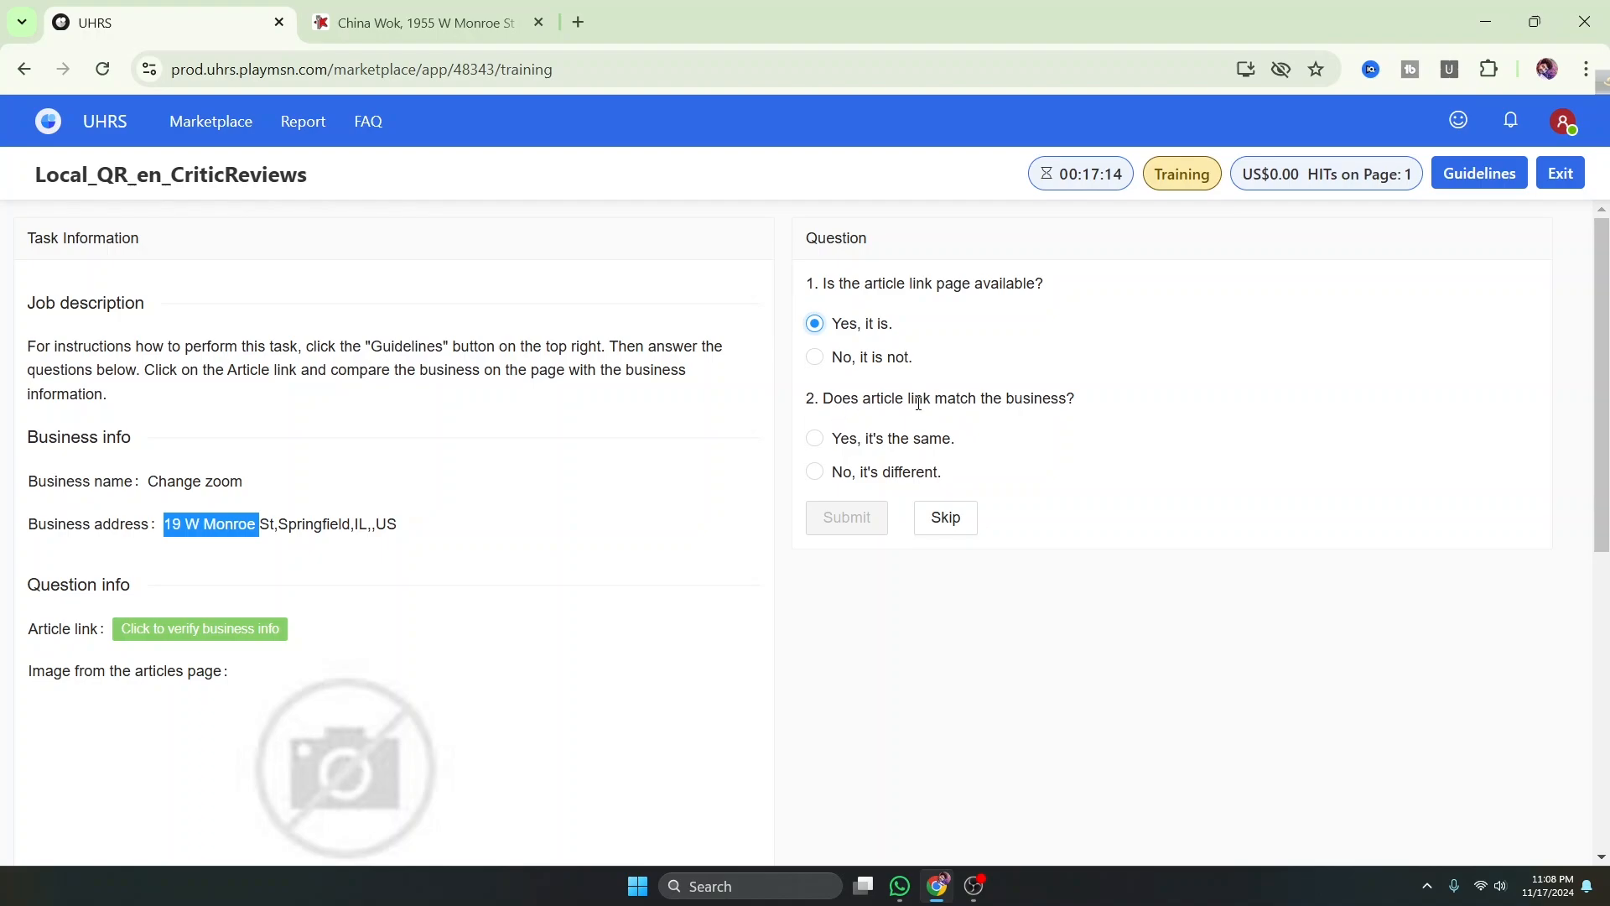
{"action": "left_click", "coordinate": [815, 472]}
Recheck the China Wok page against the business info, submit the judgment and continue to the next task
{"action": "left_click", "coordinate": [438, 22]}
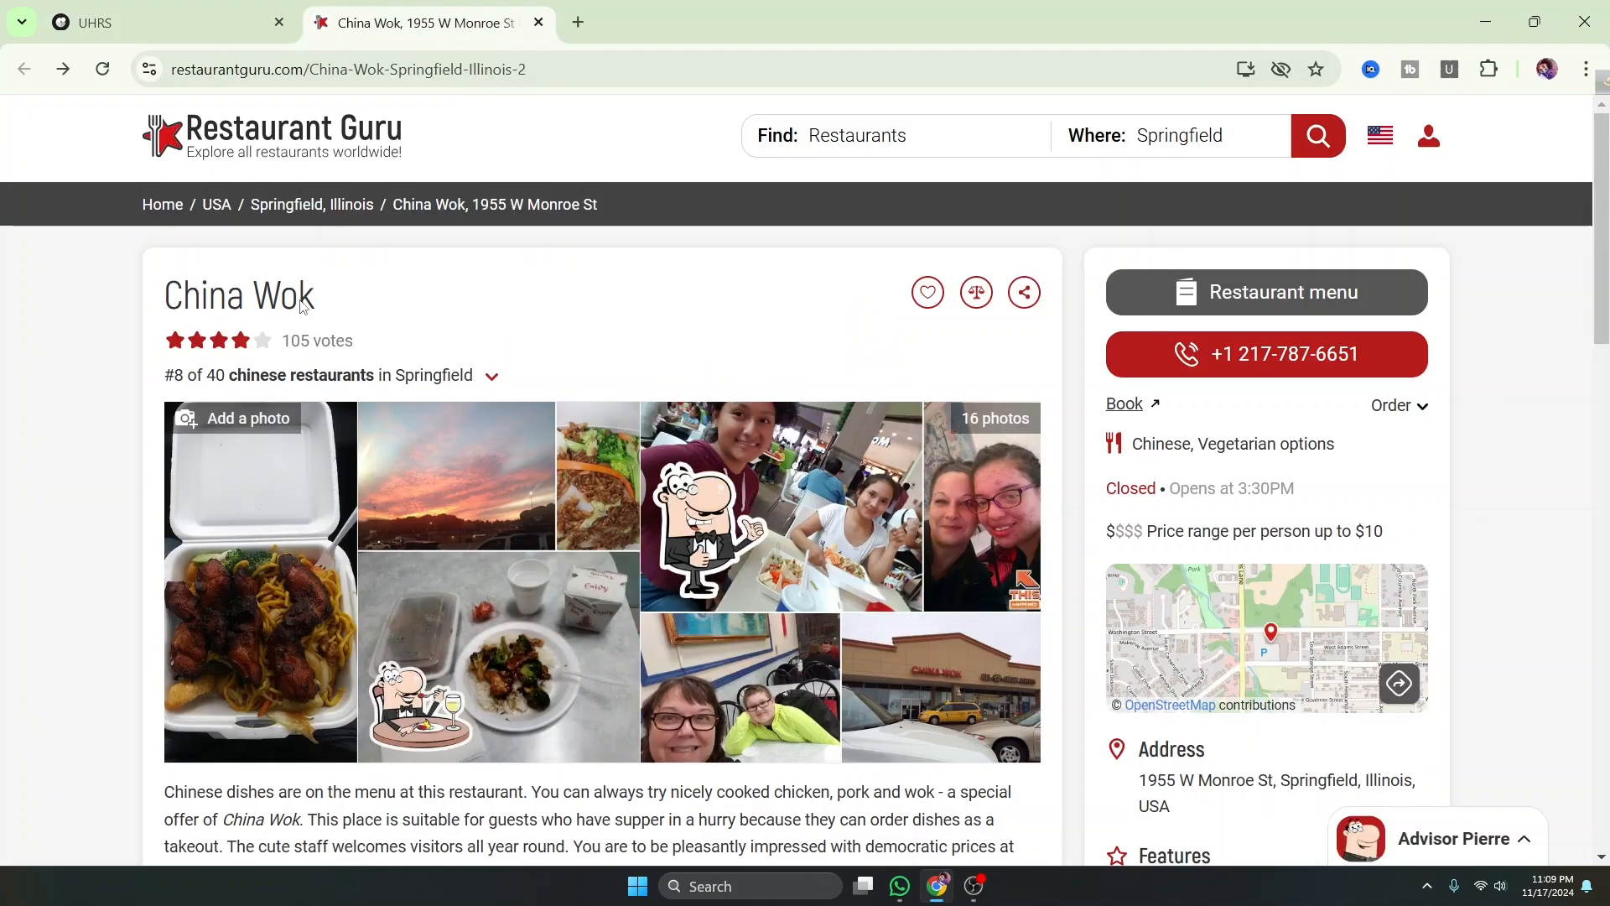
{"action": "key", "text": "ctrl+shift+Tab"}
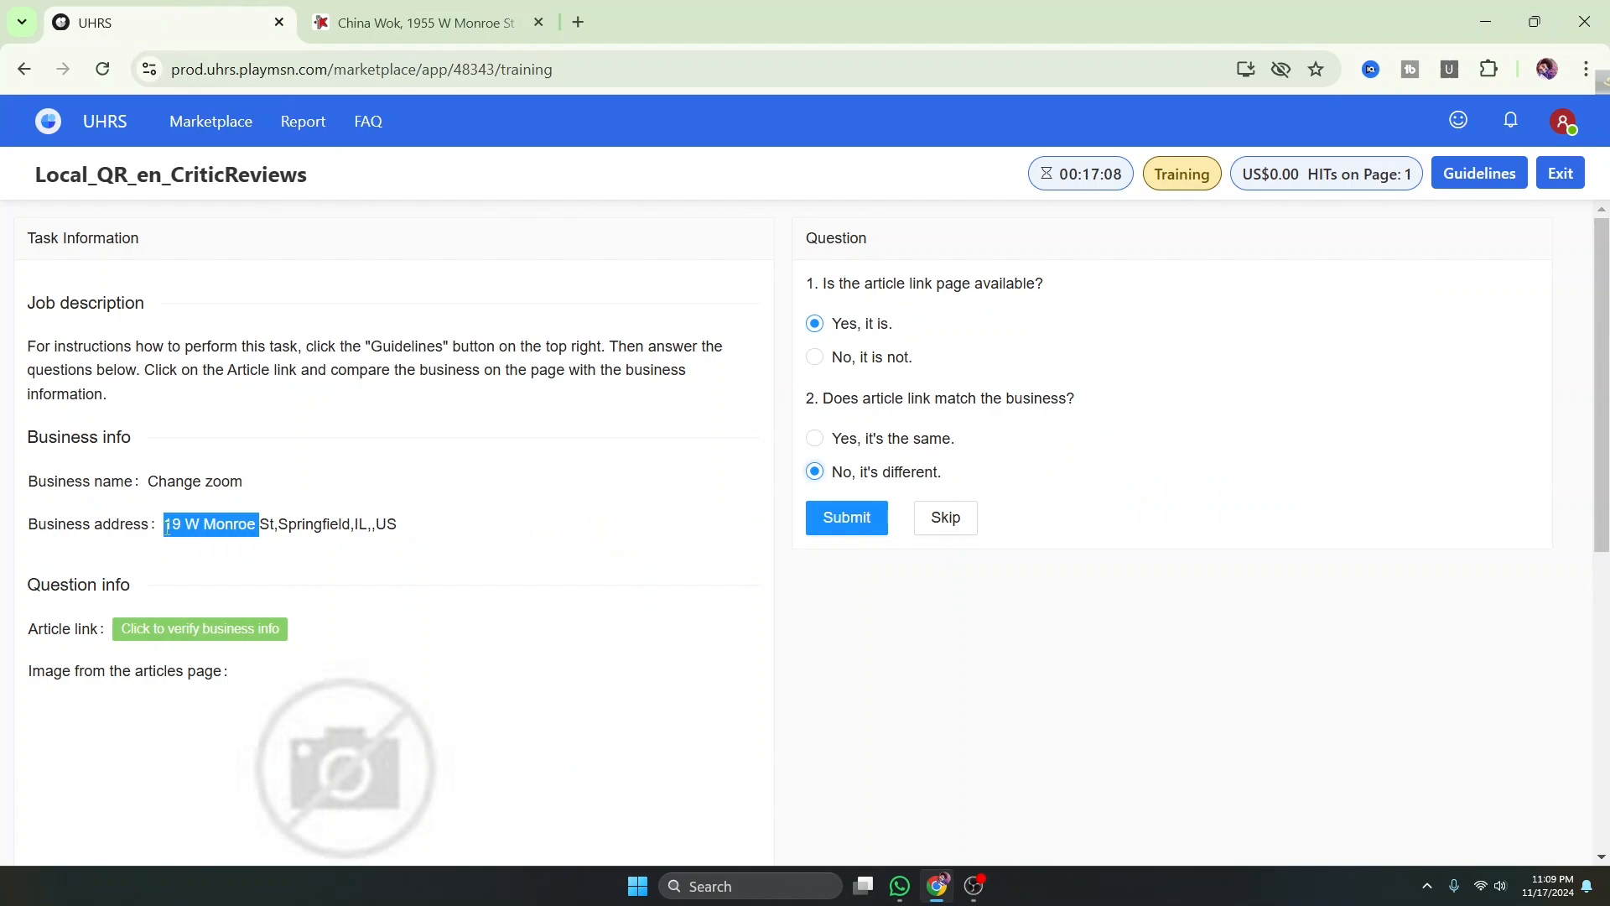
{"action": "left_click", "coordinate": [268, 498]}
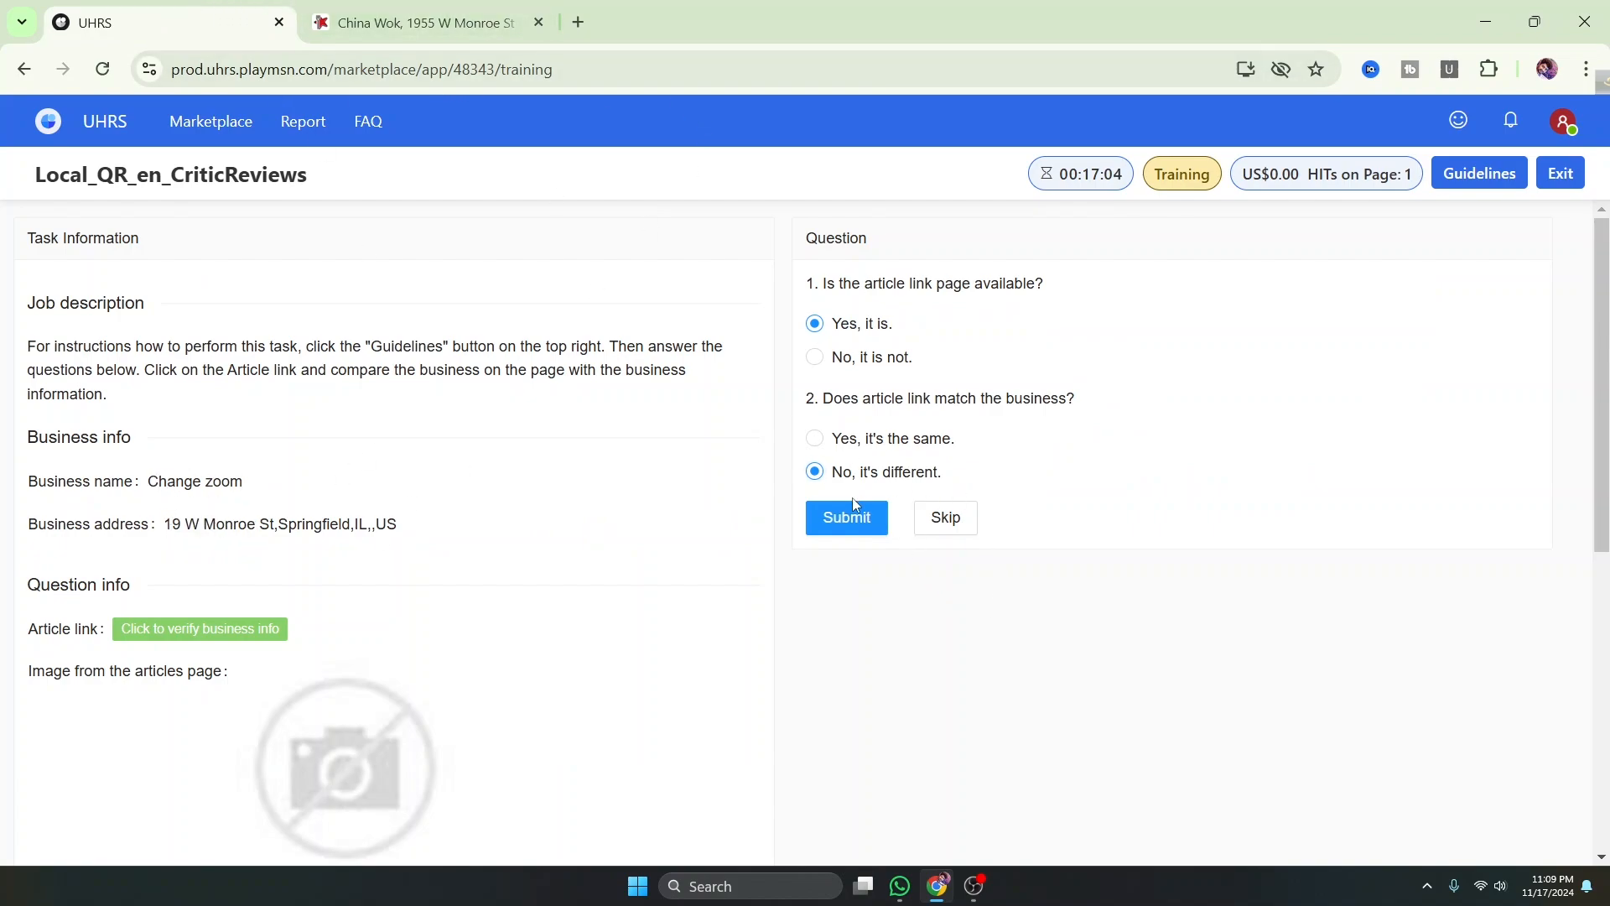
{"action": "left_click", "coordinate": [865, 517]}
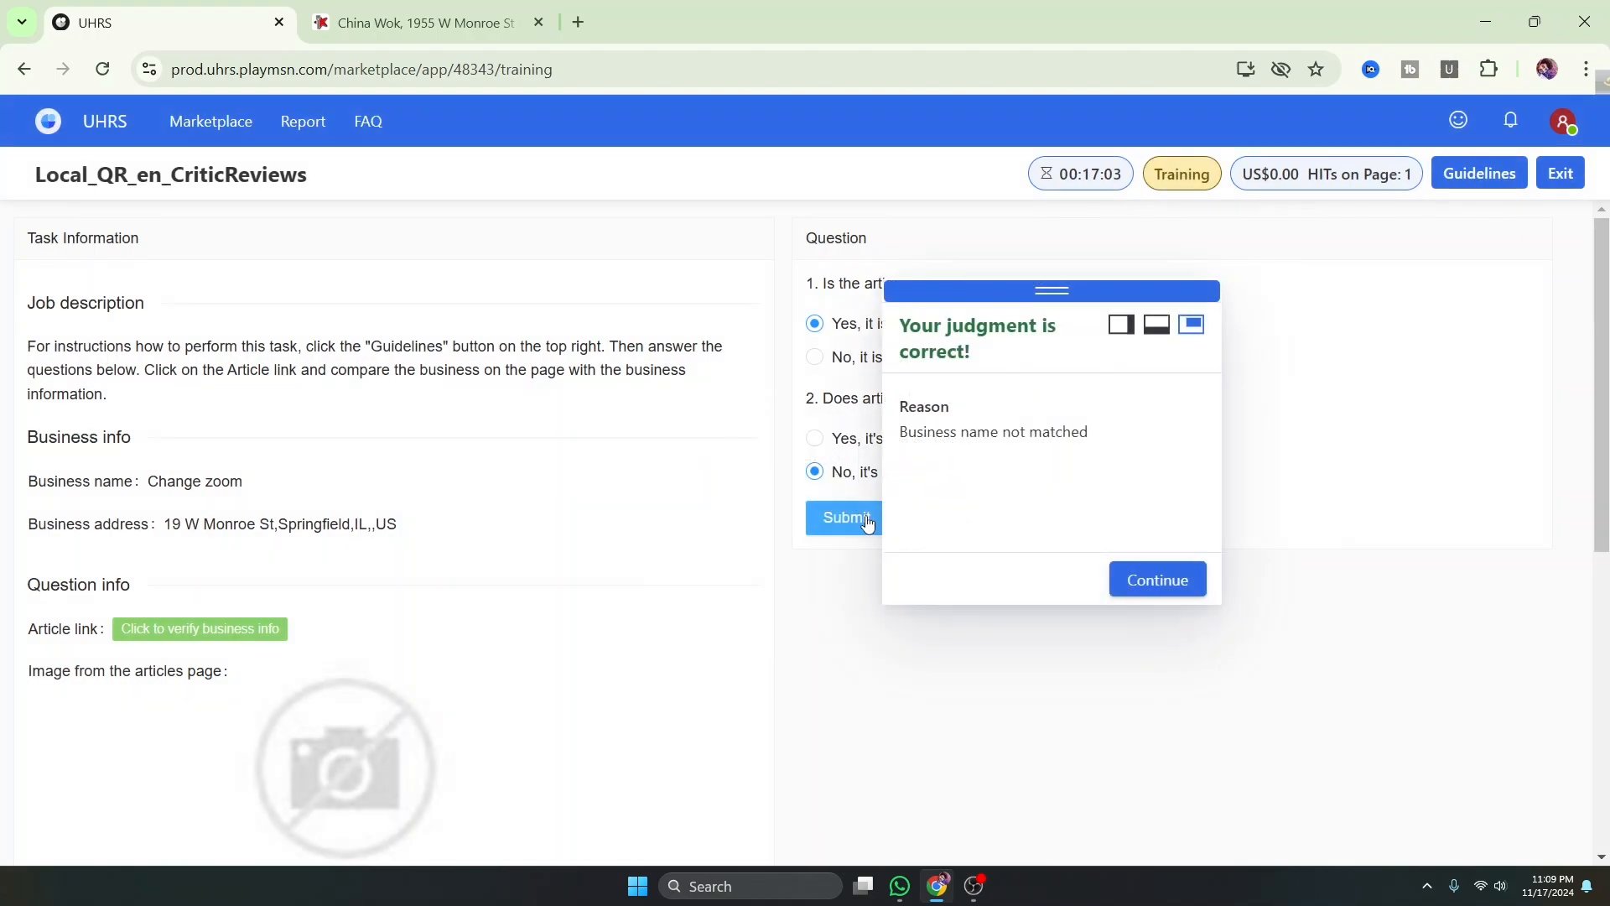
{"action": "left_click", "coordinate": [1150, 579]}
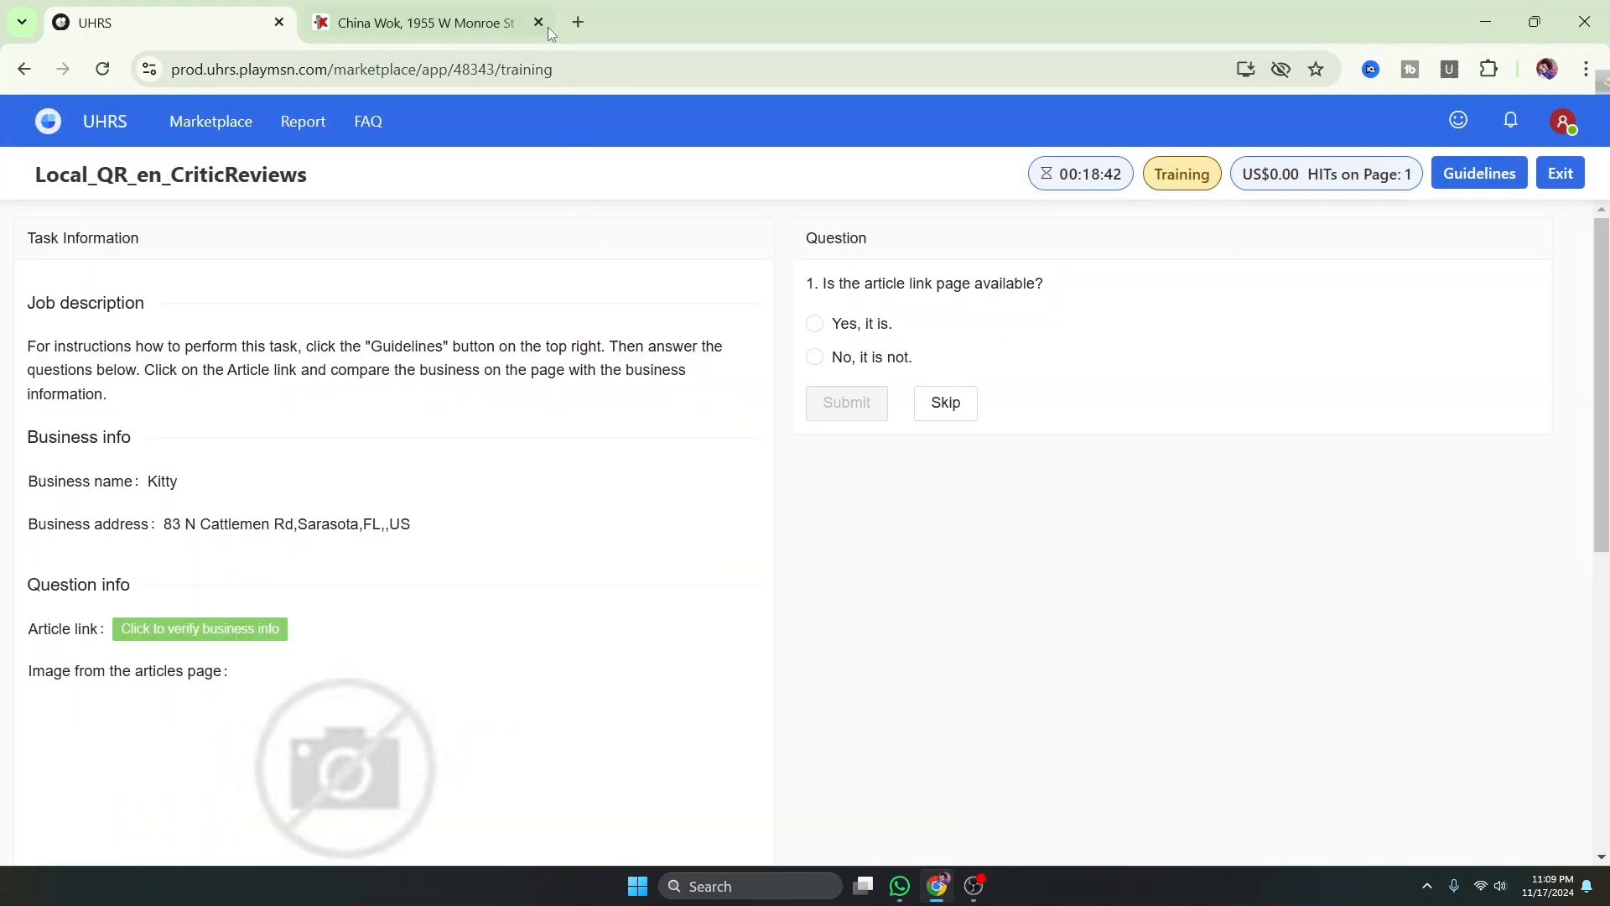
Close the China Wok page, open the Kitty task's article link and compare its restaurant name and address with the business info
{"action": "left_click", "coordinate": [538, 21]}
{"action": "scroll", "coordinate": [308, 457], "scroll_direction": "down", "scroll_amount": 1}
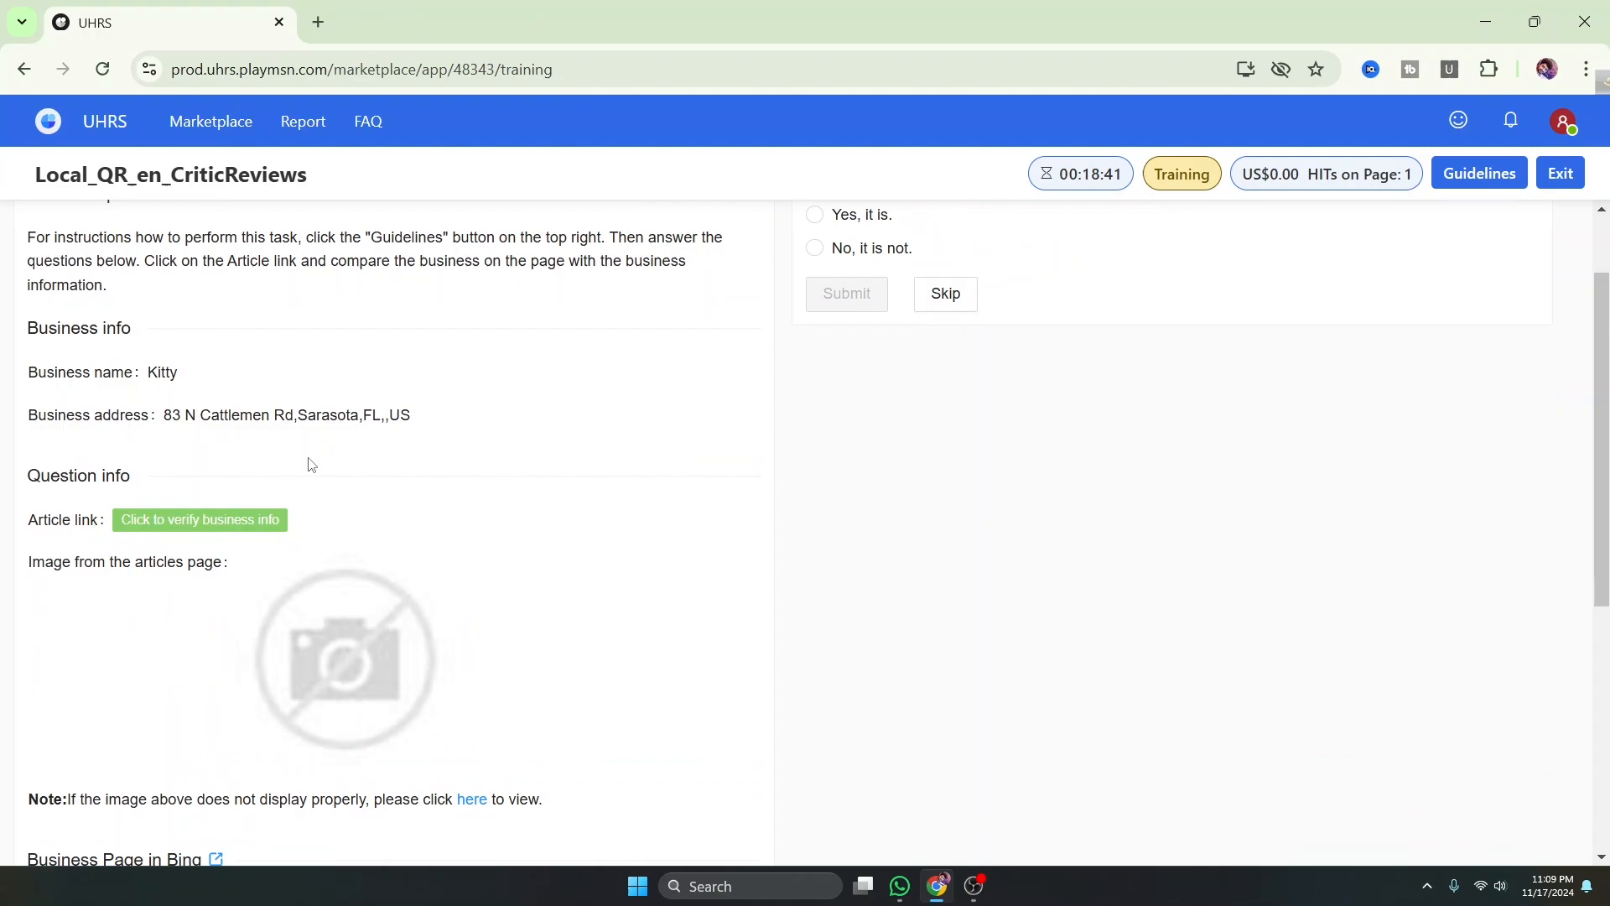
{"action": "left_click", "coordinate": [273, 525]}
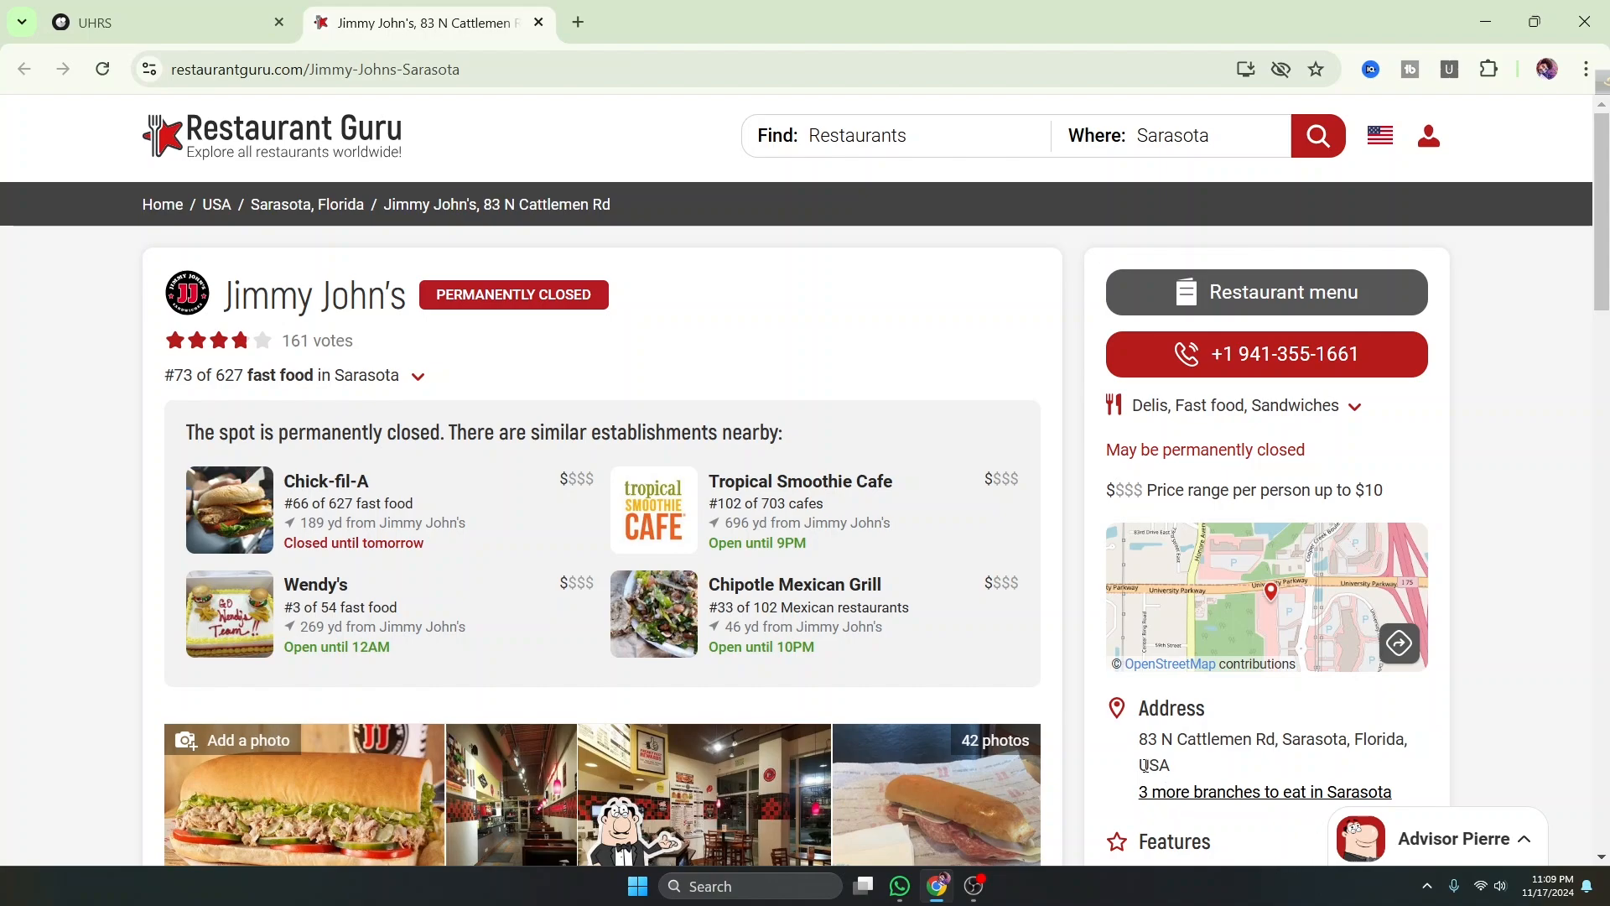
{"action": "left_click", "coordinate": [163, 29]}
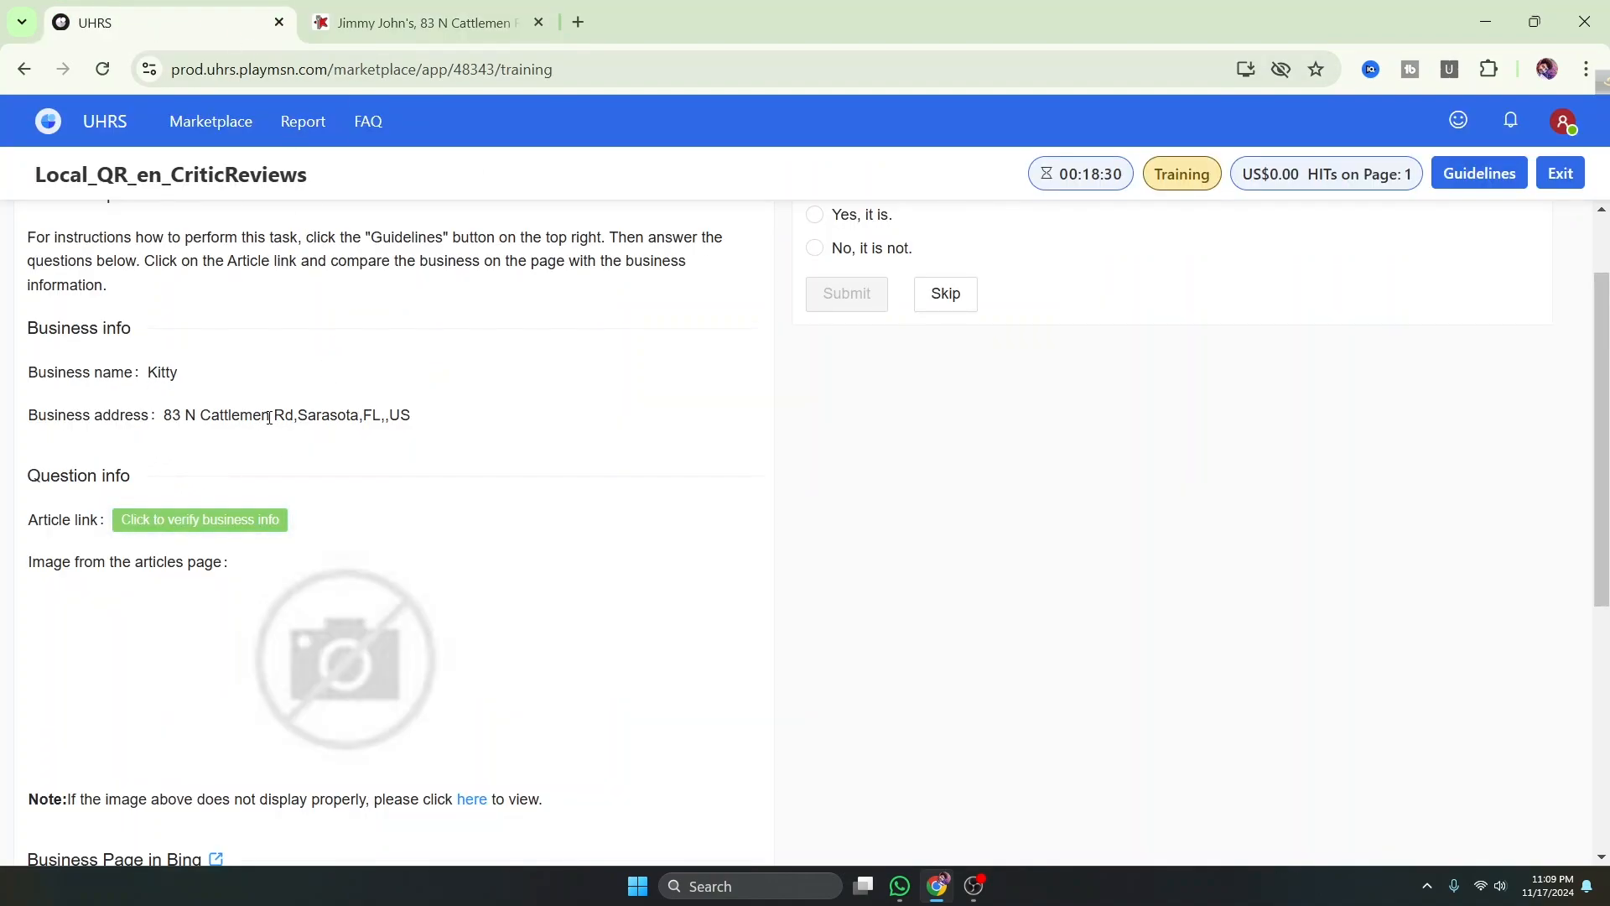
{"action": "left_click", "coordinate": [419, 23]}
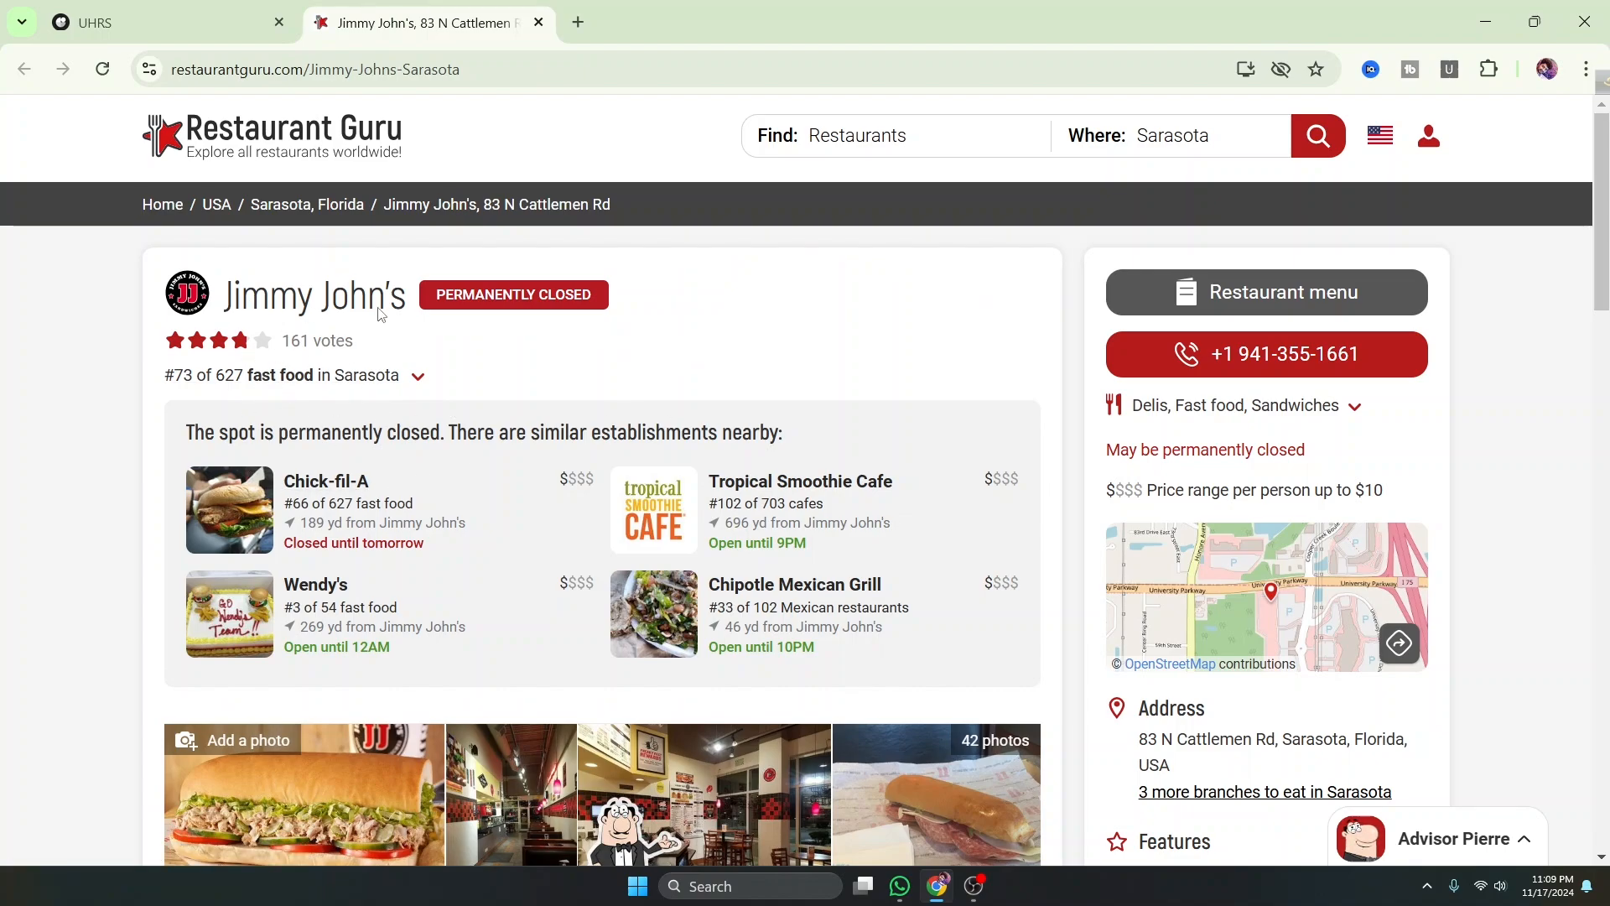
{"action": "scroll", "coordinate": [1252, 708], "scroll_direction": "down", "scroll_amount": 1}
{"action": "scroll", "coordinate": [971, 539], "scroll_direction": "up", "scroll_amount": 1}
{"action": "left_click", "coordinate": [151, 25]}
{"action": "scroll", "coordinate": [1085, 493], "scroll_direction": "up", "scroll_amount": 1}
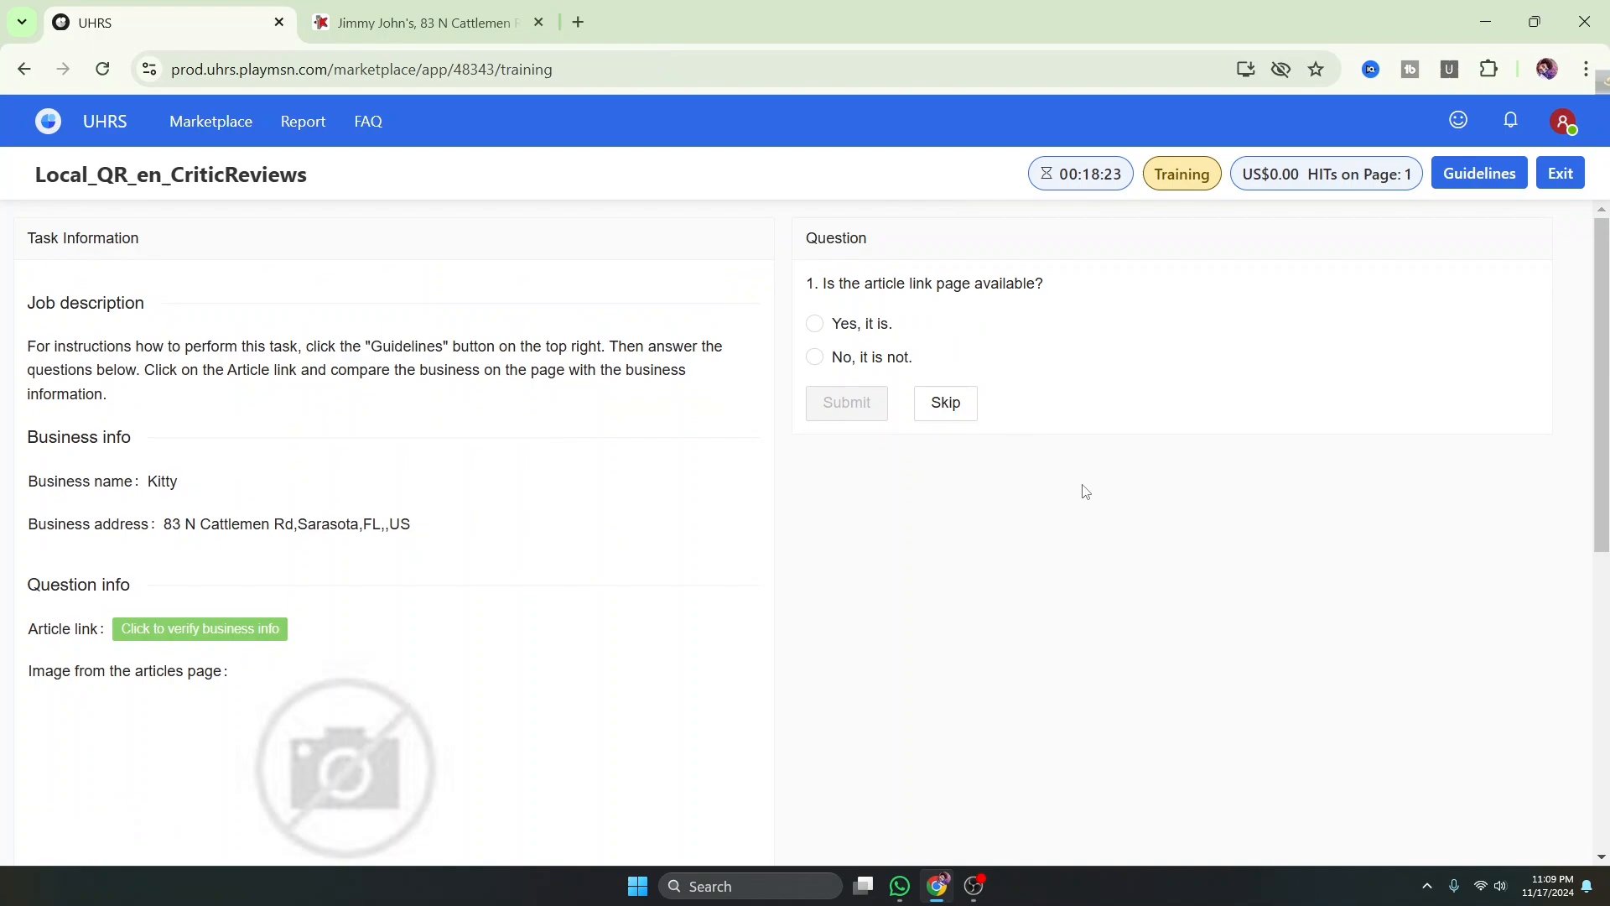
Answer "Yes, it is." for page availability and "No, it's different." for the Kitty business match, submit and continue to the next task
{"action": "left_click", "coordinate": [827, 334]}
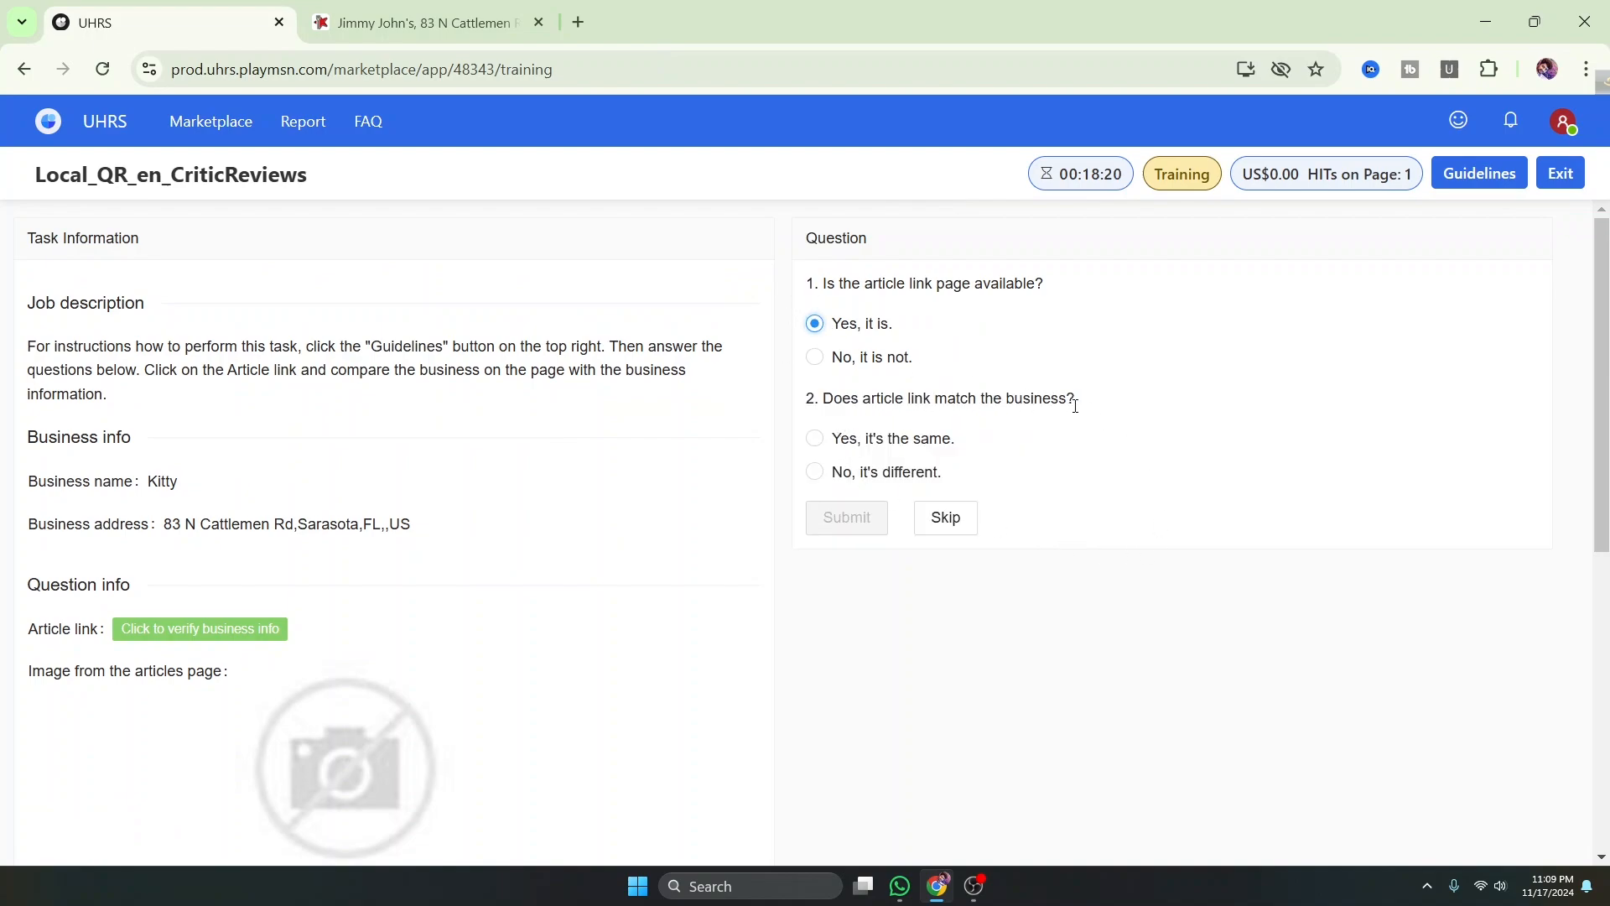
{"action": "left_click", "coordinate": [815, 471]}
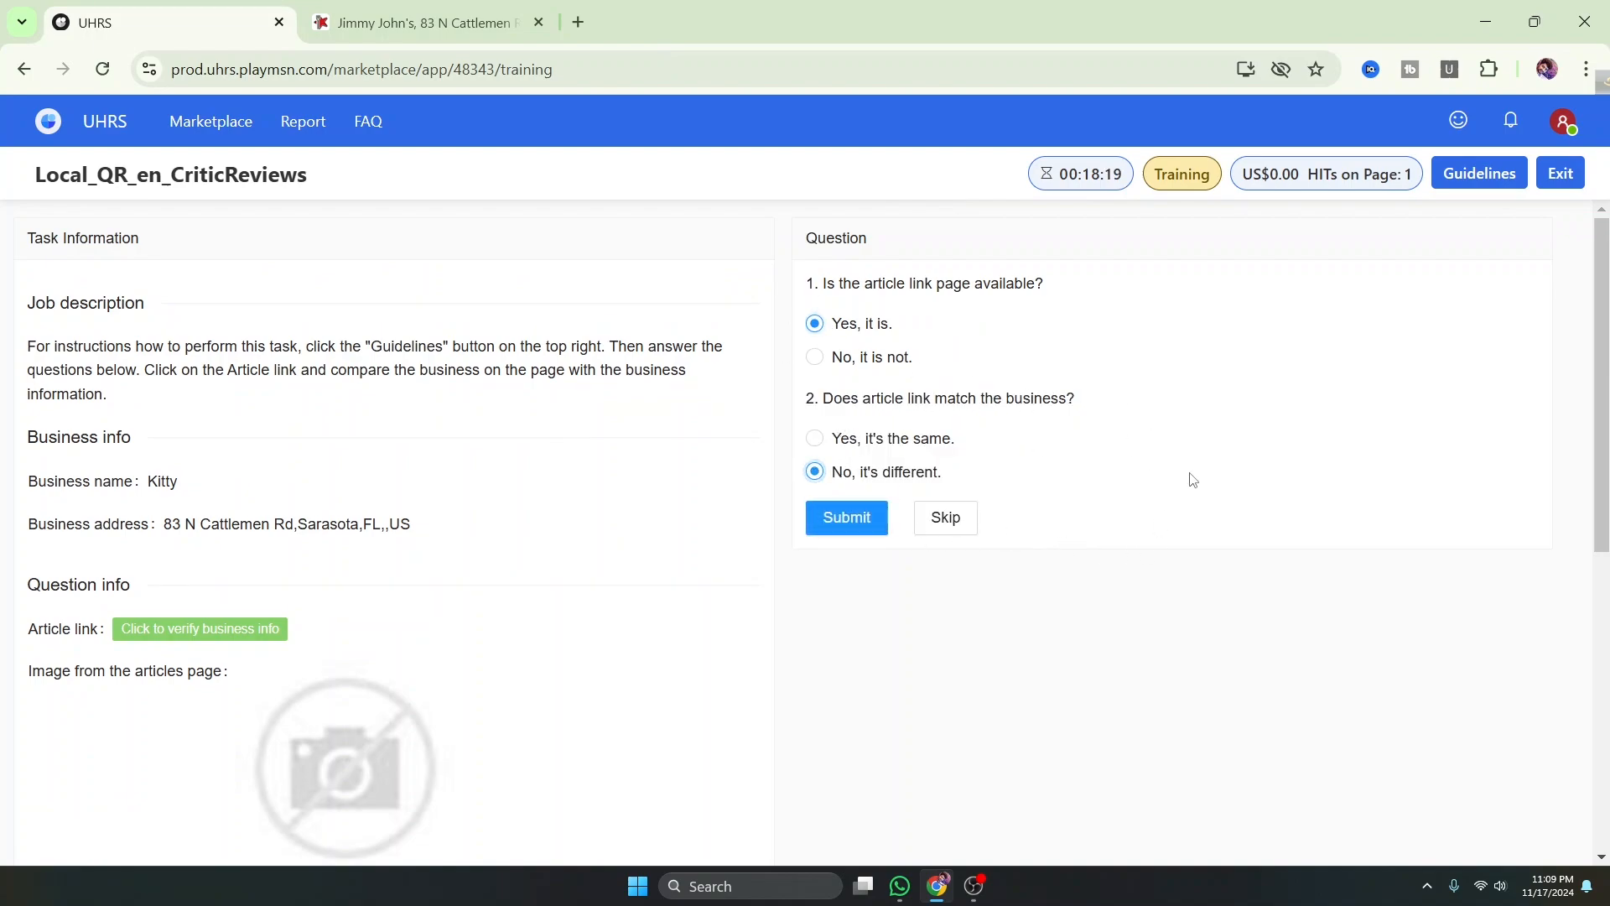
{"action": "left_click", "coordinate": [866, 518]}
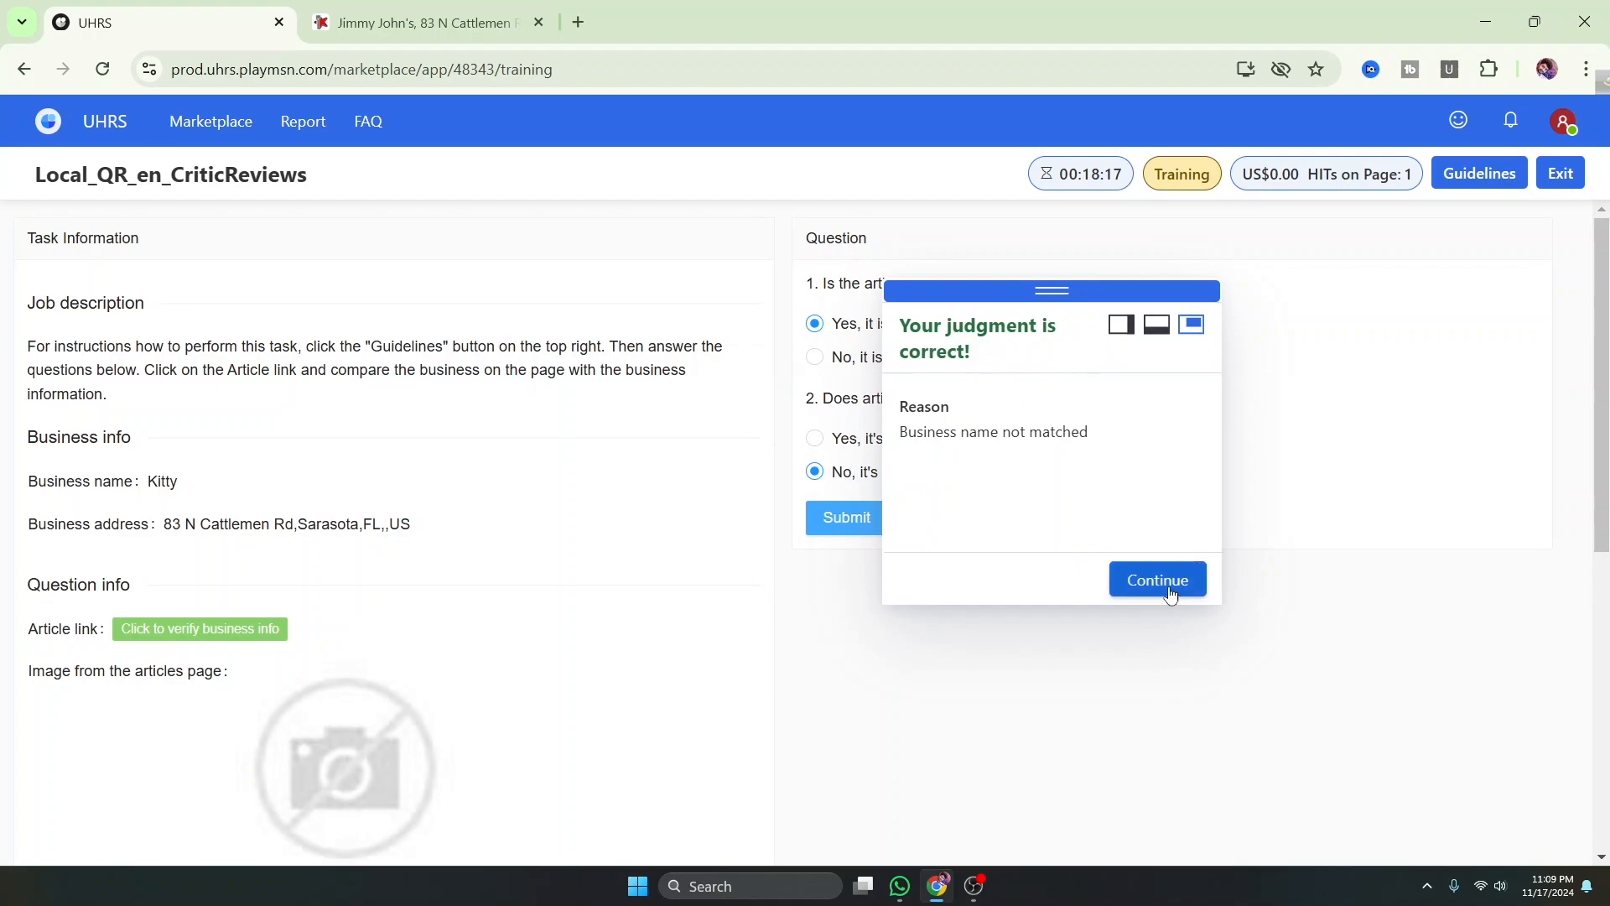
{"action": "left_click", "coordinate": [1158, 580]}
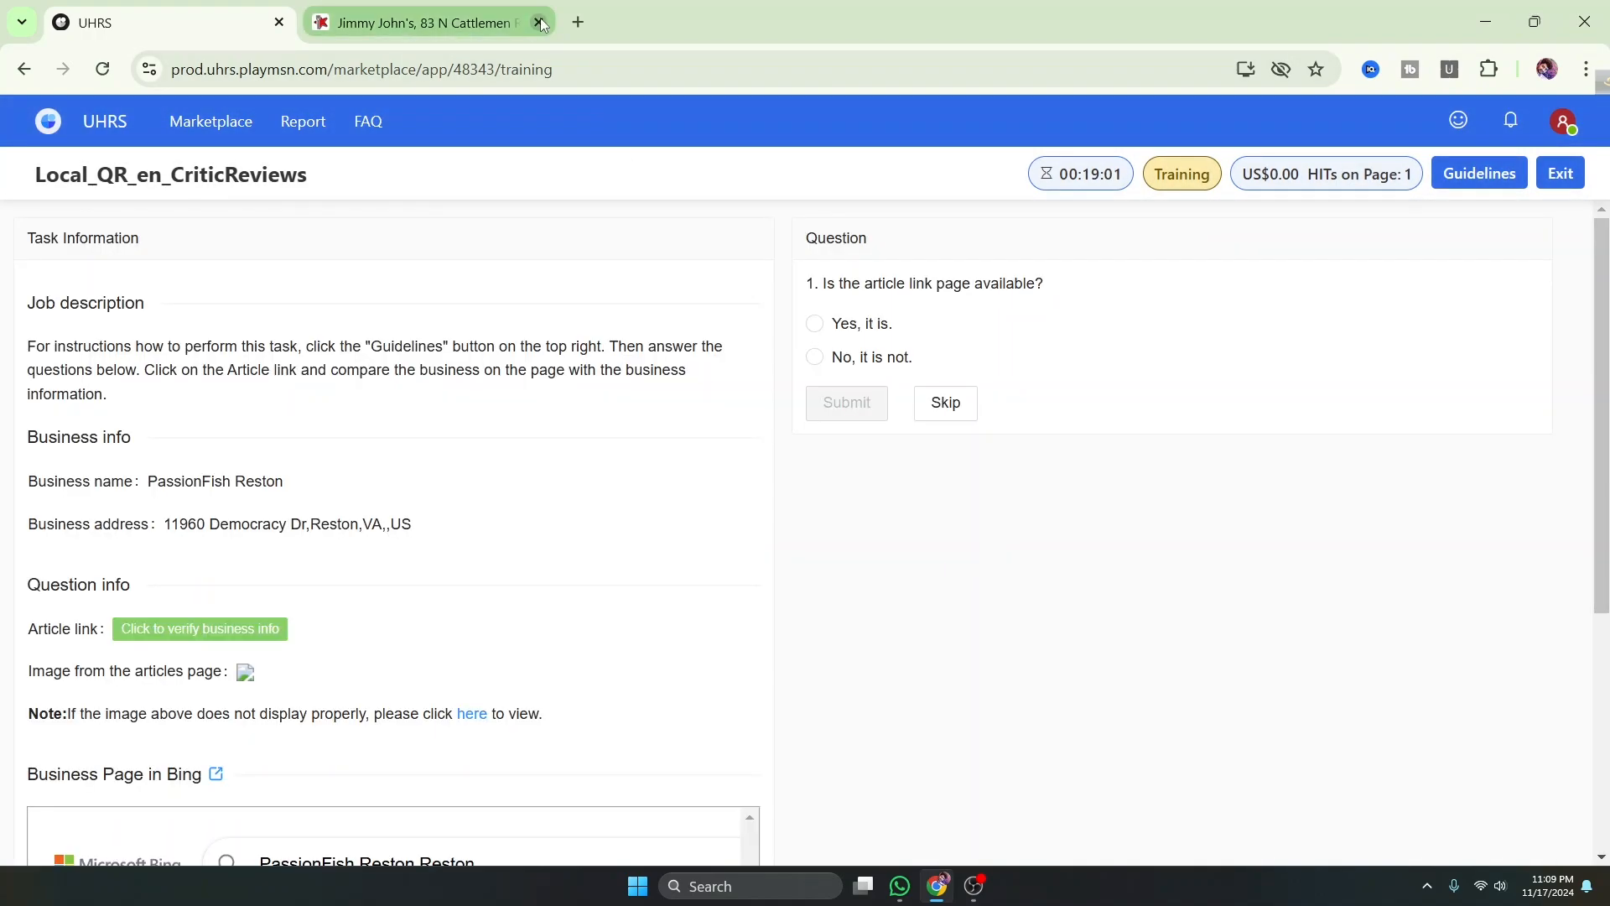
Close the Jimmy John's page, open the PassionFish Reston article link and compare its name and address with the business info
{"action": "left_click", "coordinate": [539, 22]}
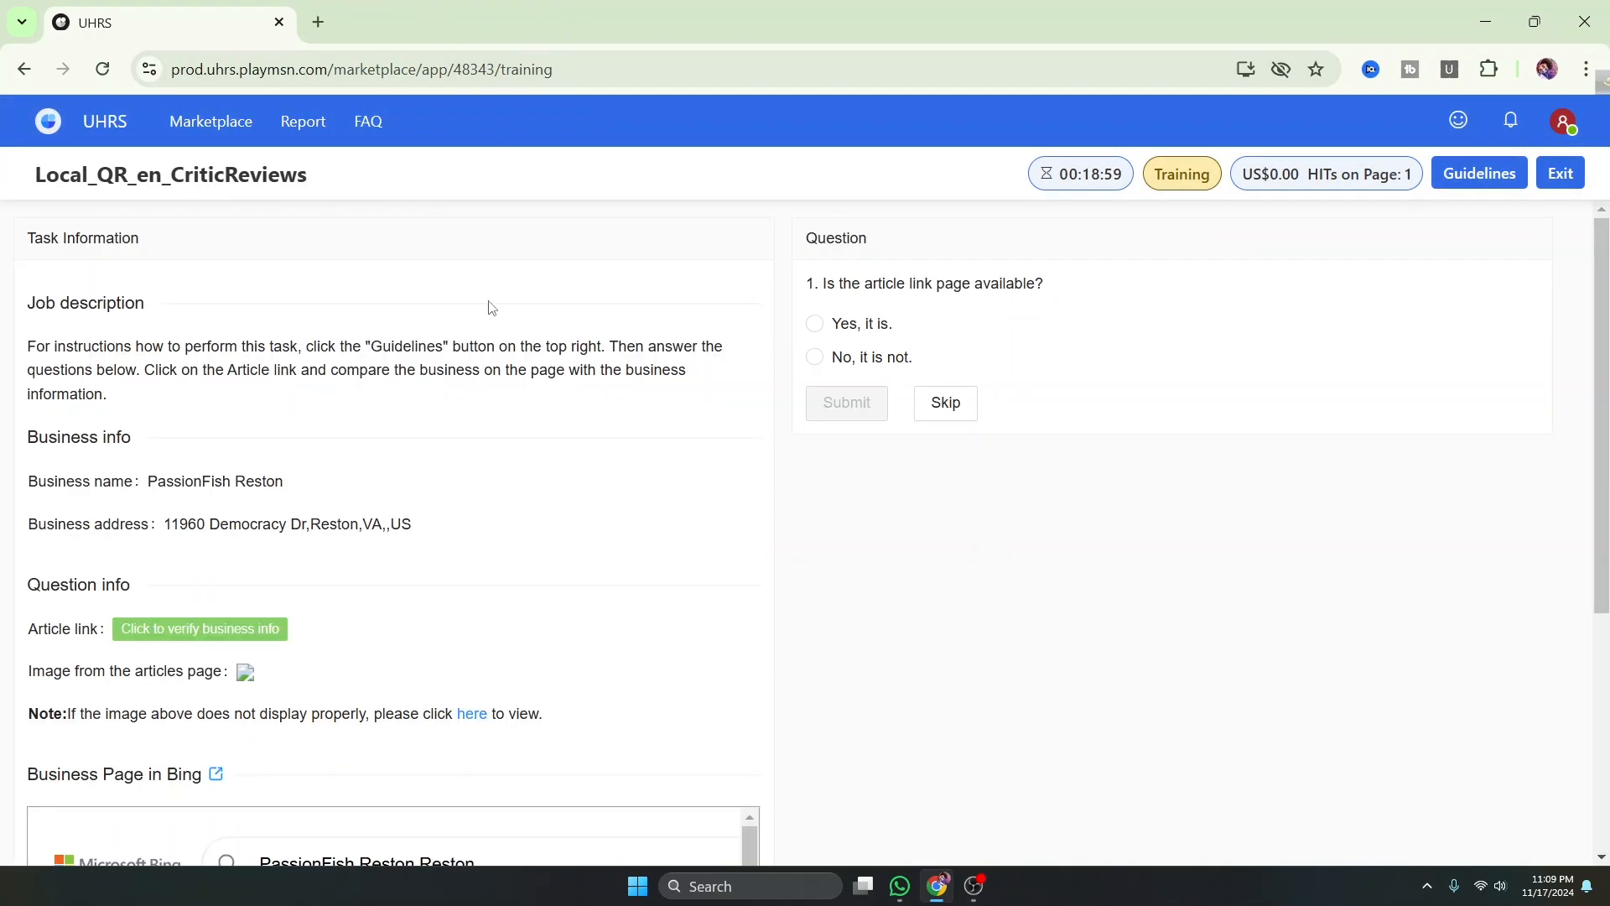
{"action": "left_click", "coordinate": [152, 644]}
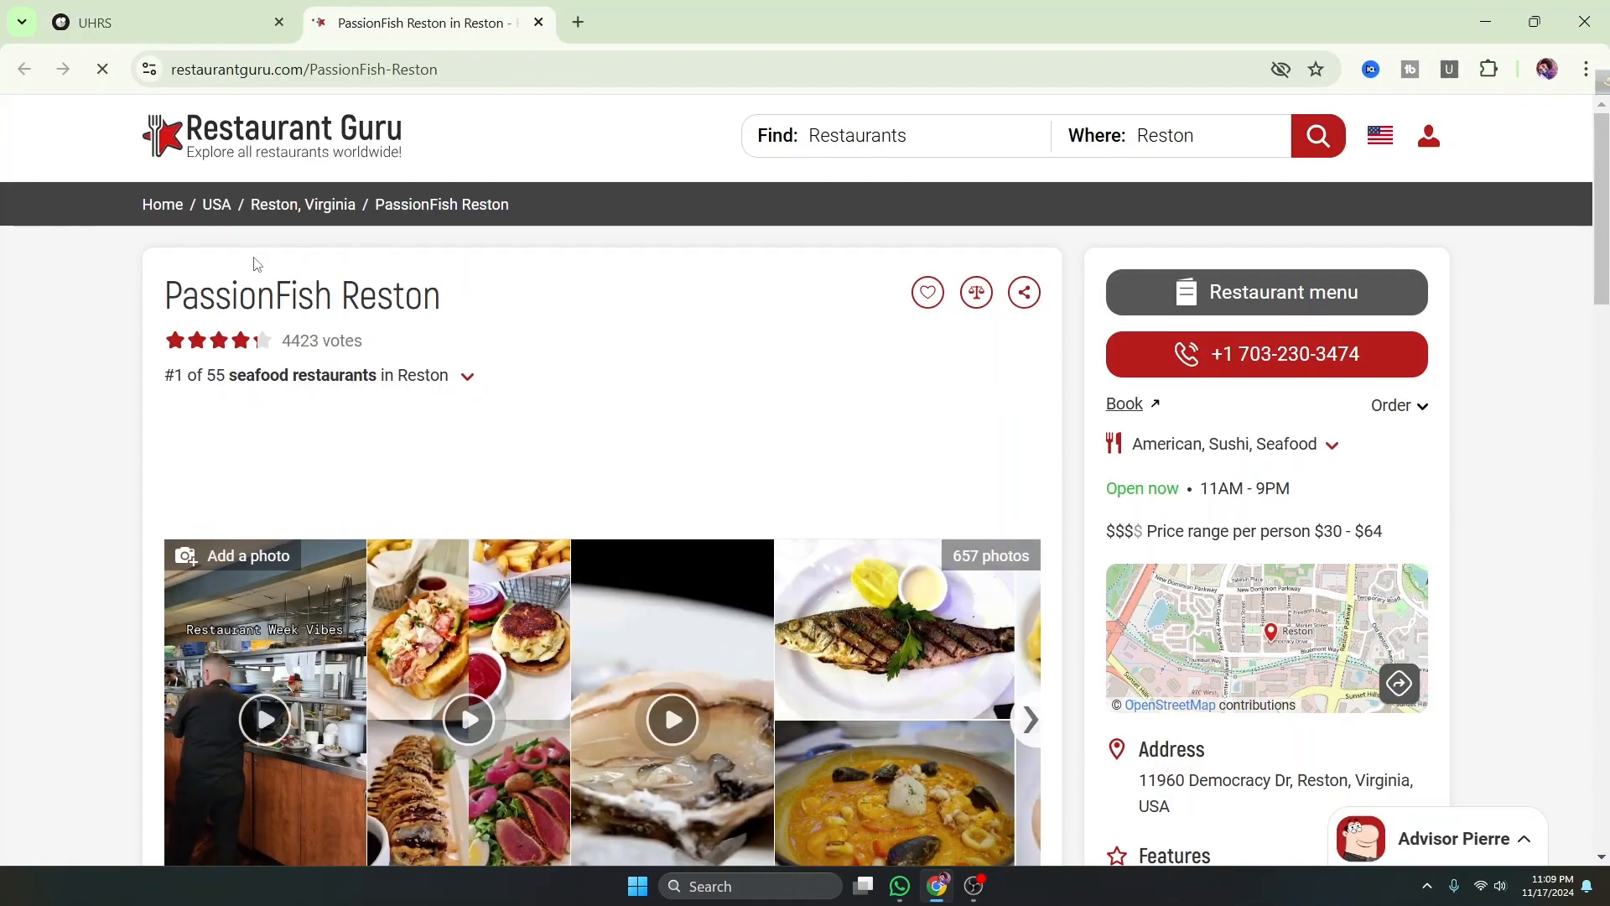
{"action": "left_click", "coordinate": [186, 11]}
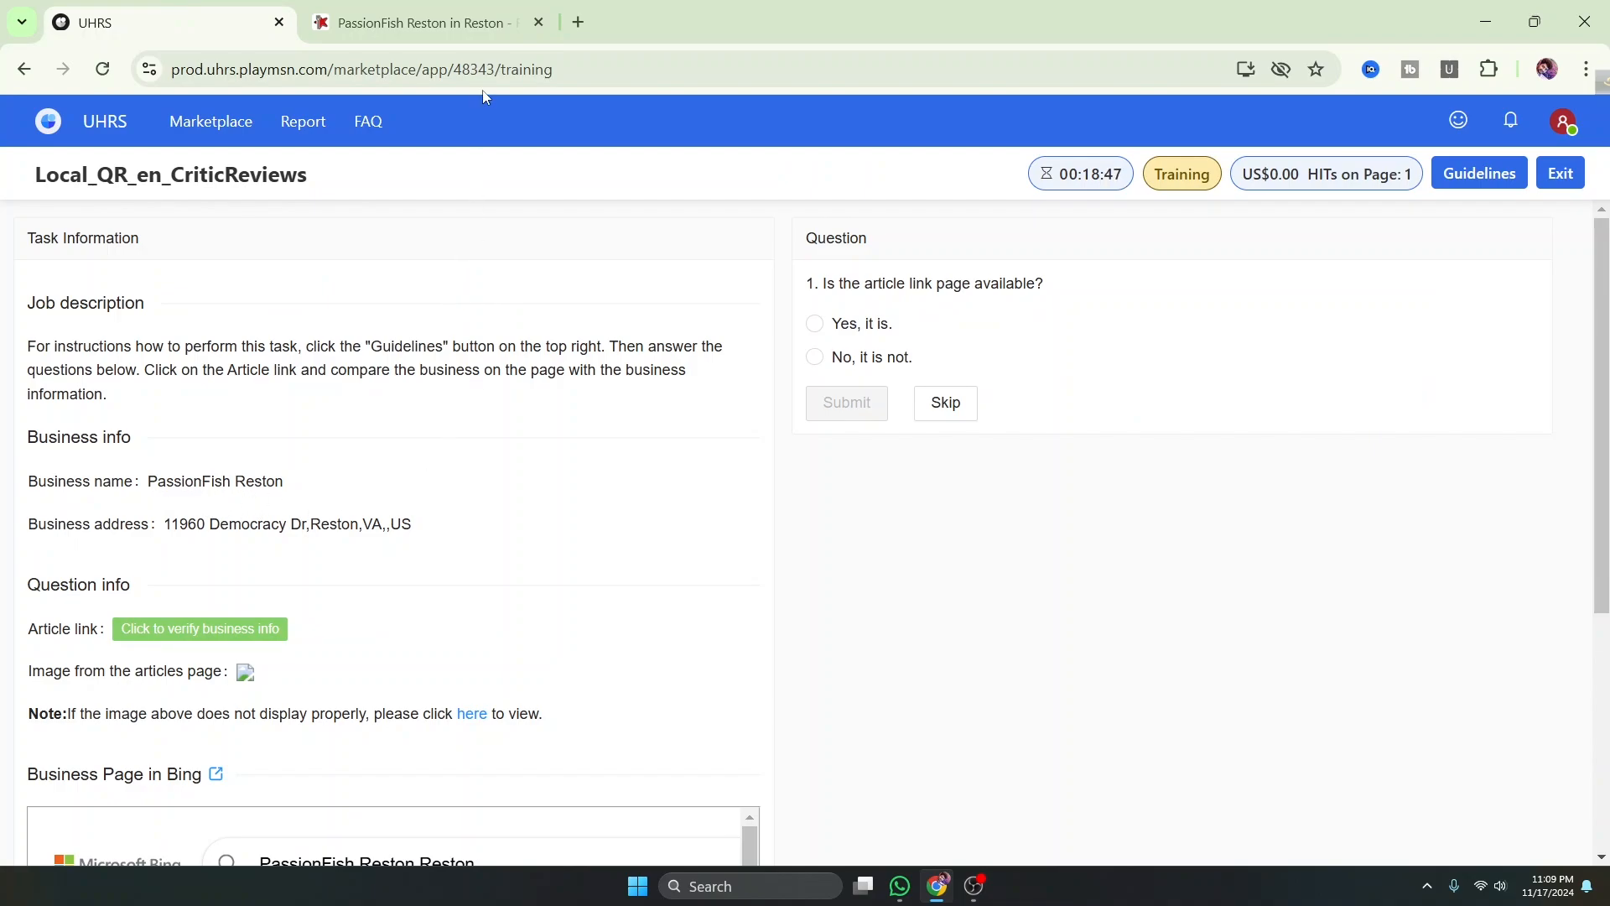
{"action": "left_click", "coordinate": [453, 12]}
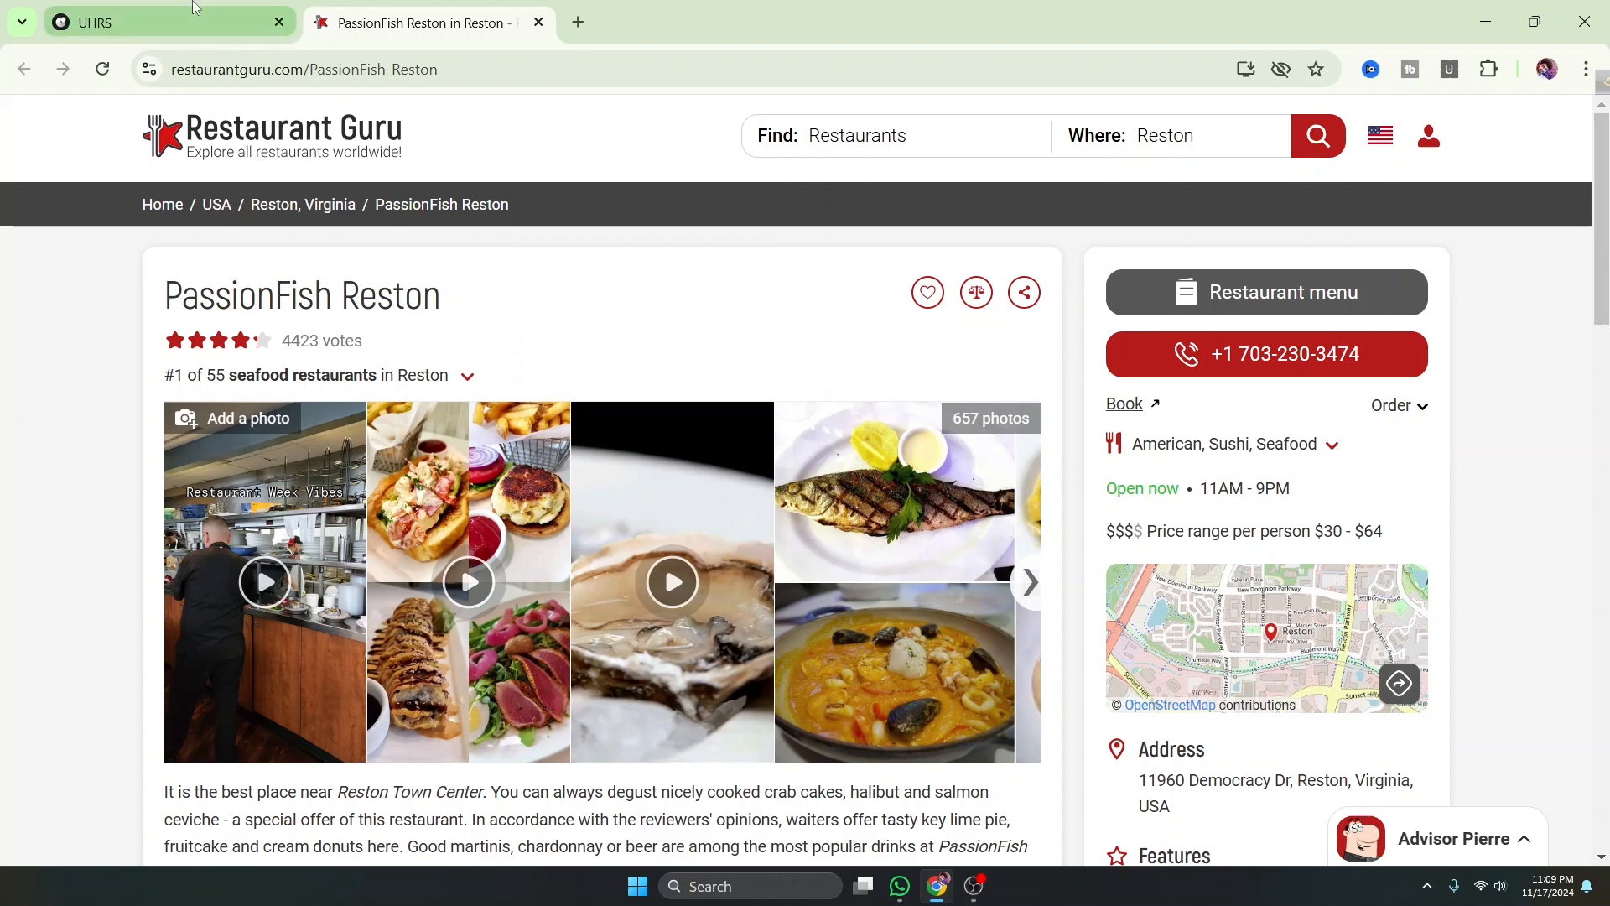
{"action": "left_click", "coordinate": [168, 21]}
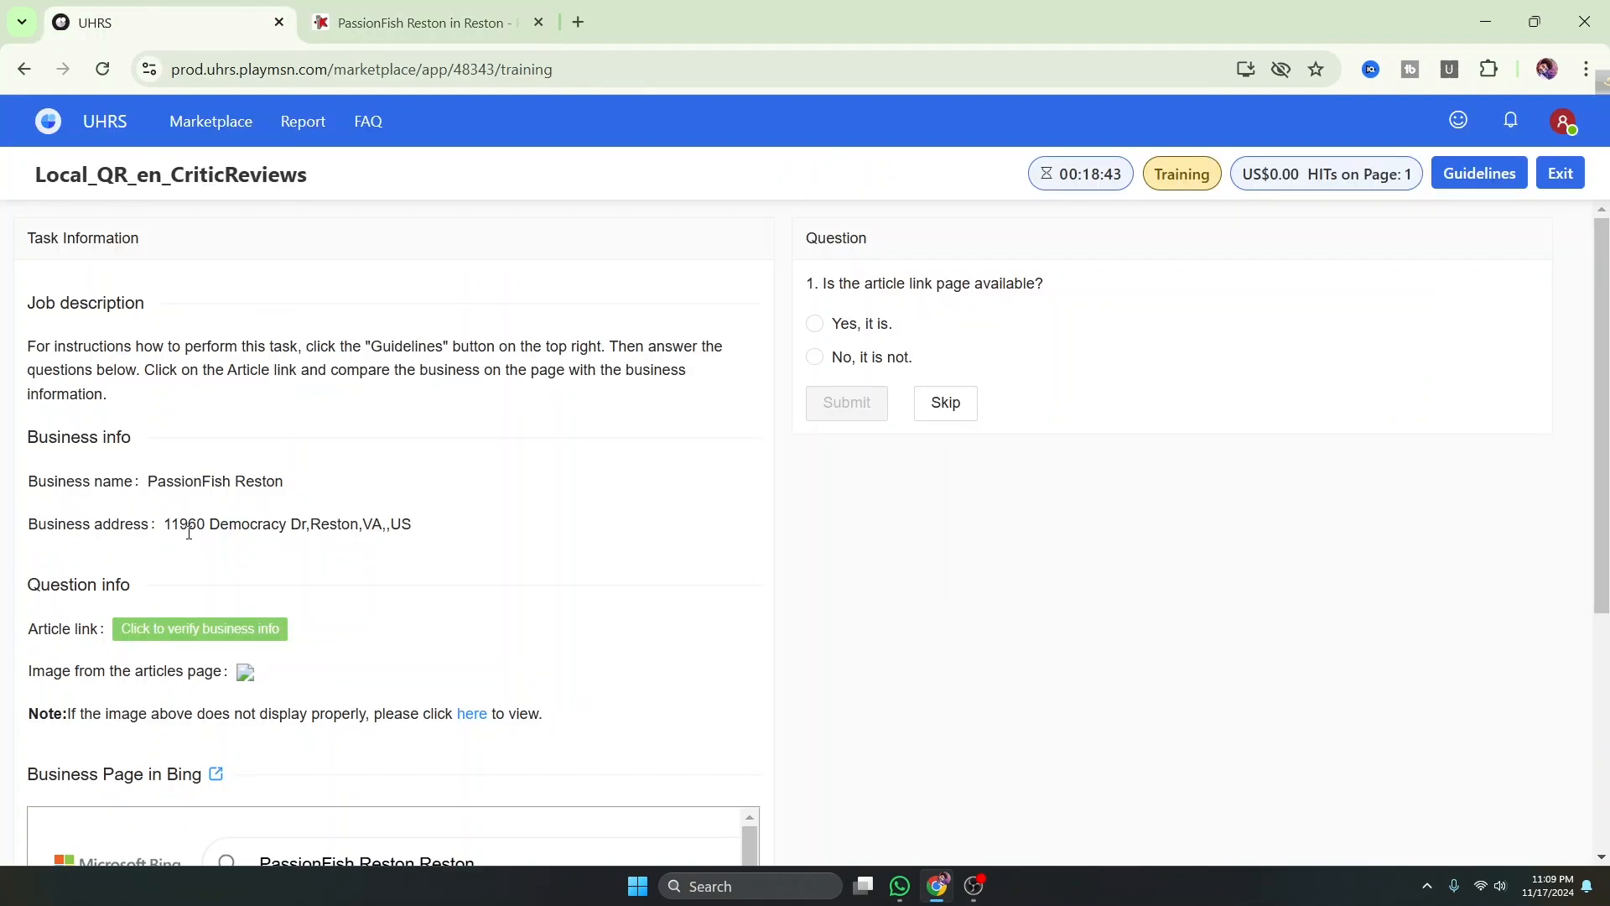
{"action": "left_click", "coordinate": [378, 22]}
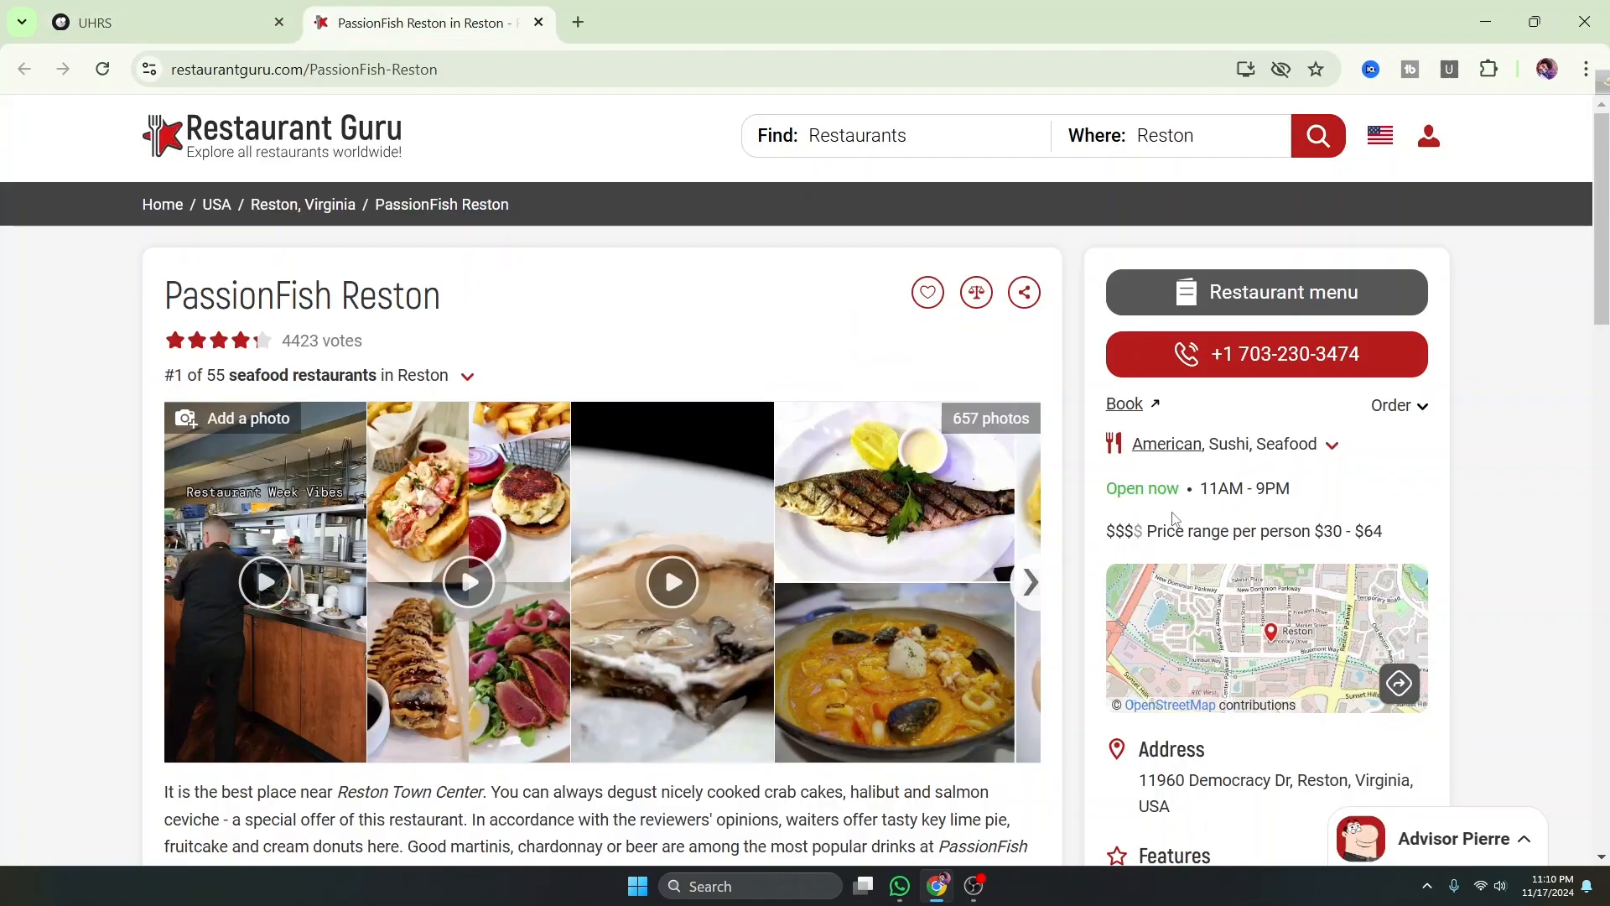
{"action": "left_click", "coordinate": [180, 10]}
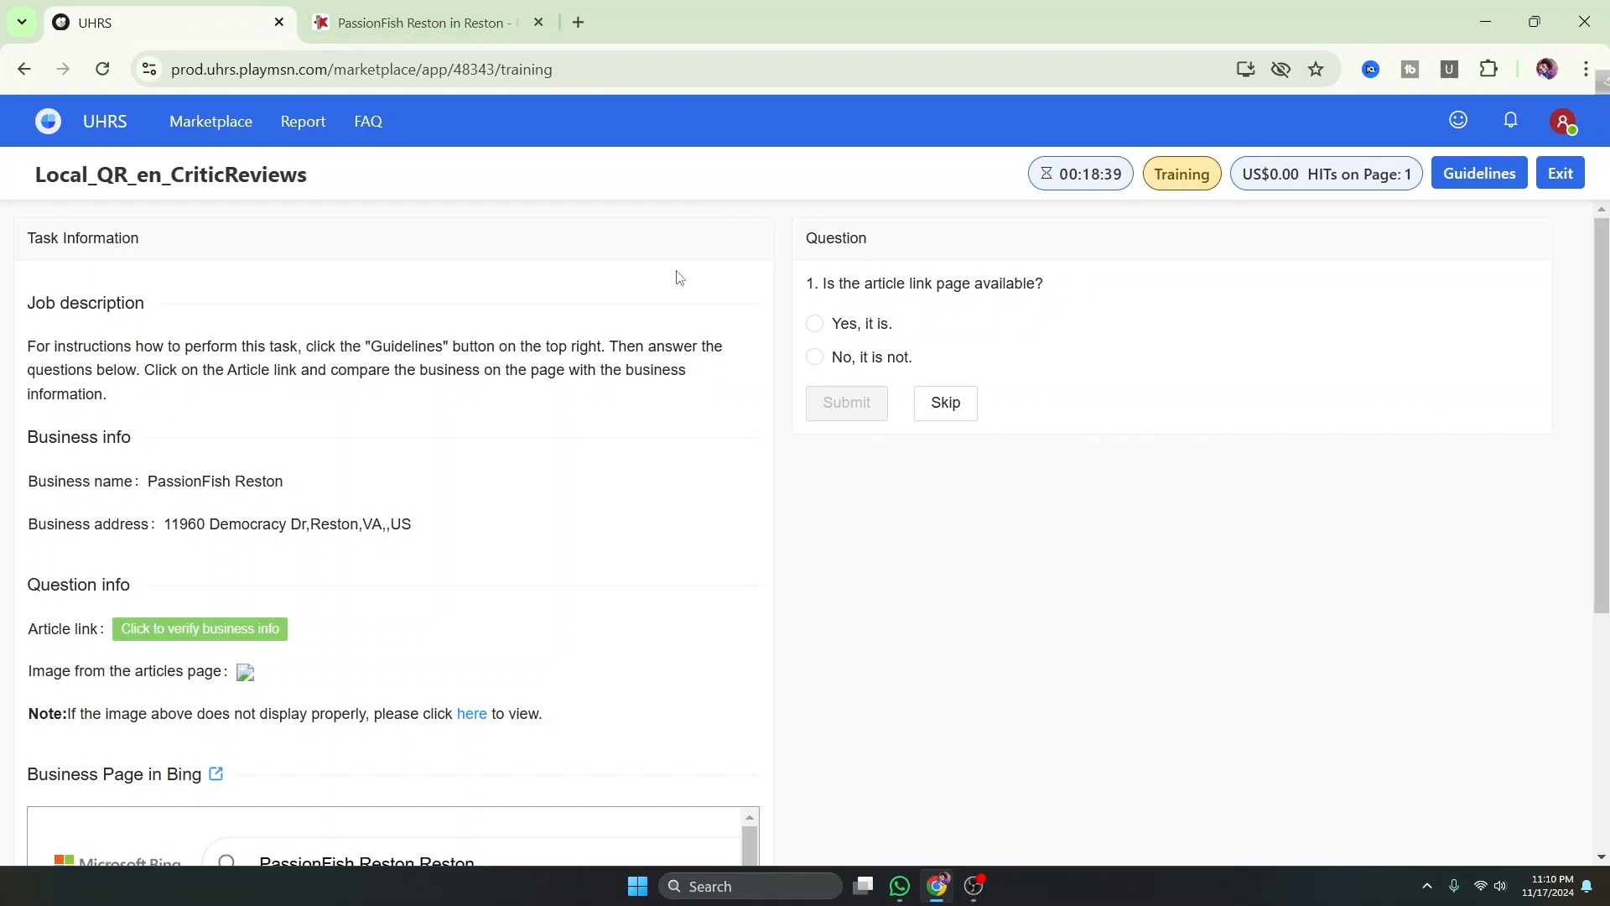
Answer that the PassionFish Reston link page is available and the business is the same, and browse the article's photo gallery
{"action": "left_click", "coordinate": [815, 324]}
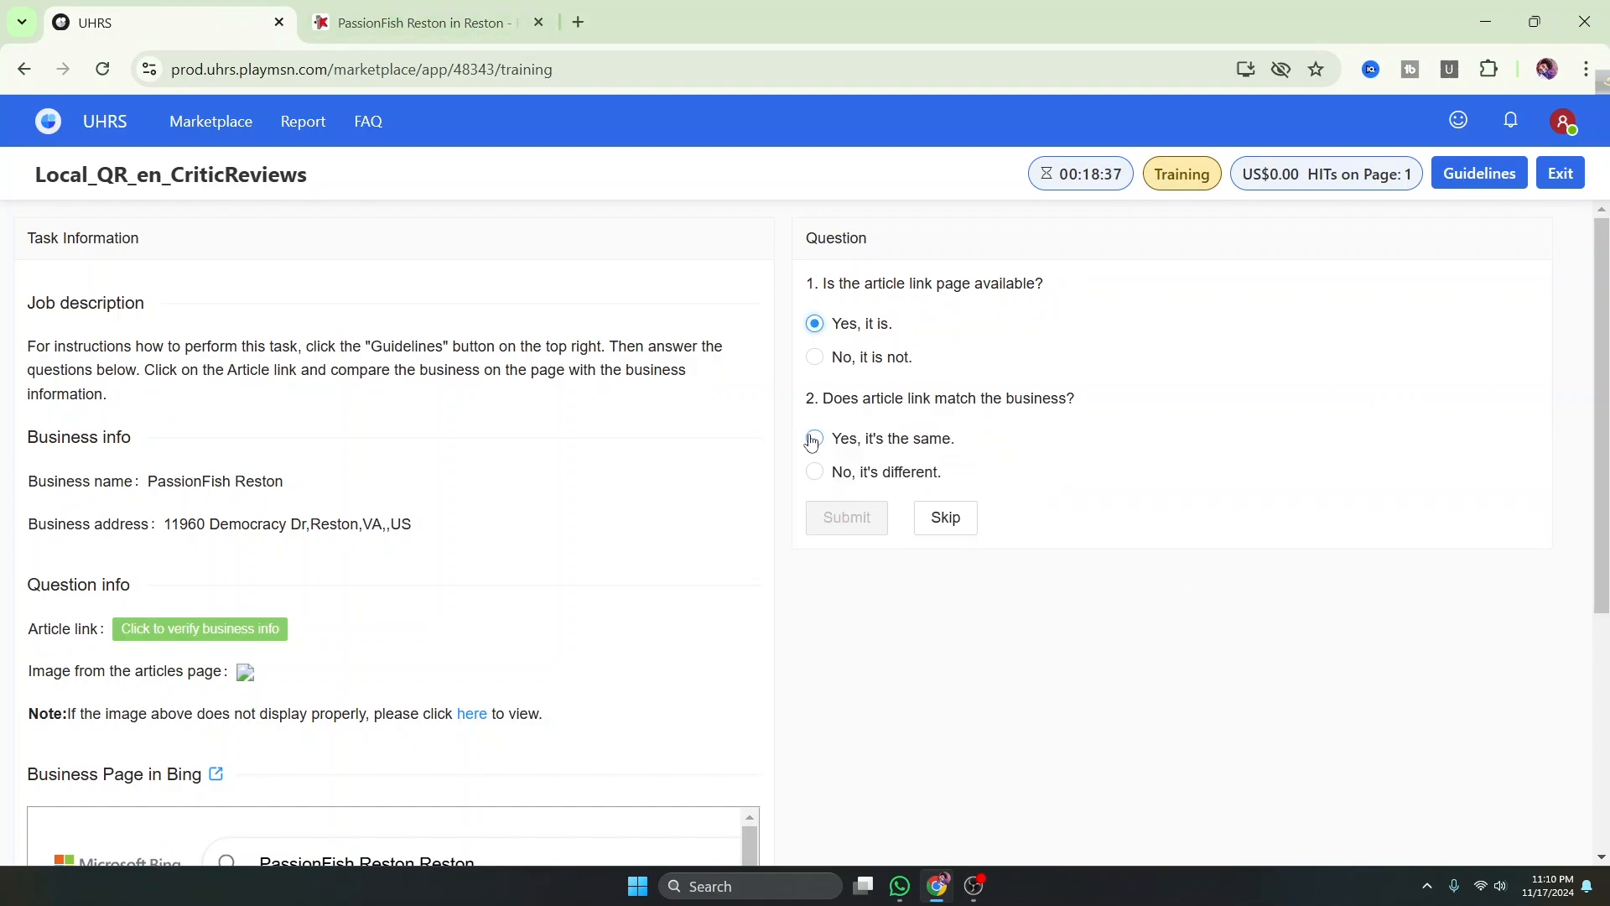
{"action": "left_click", "coordinate": [814, 438]}
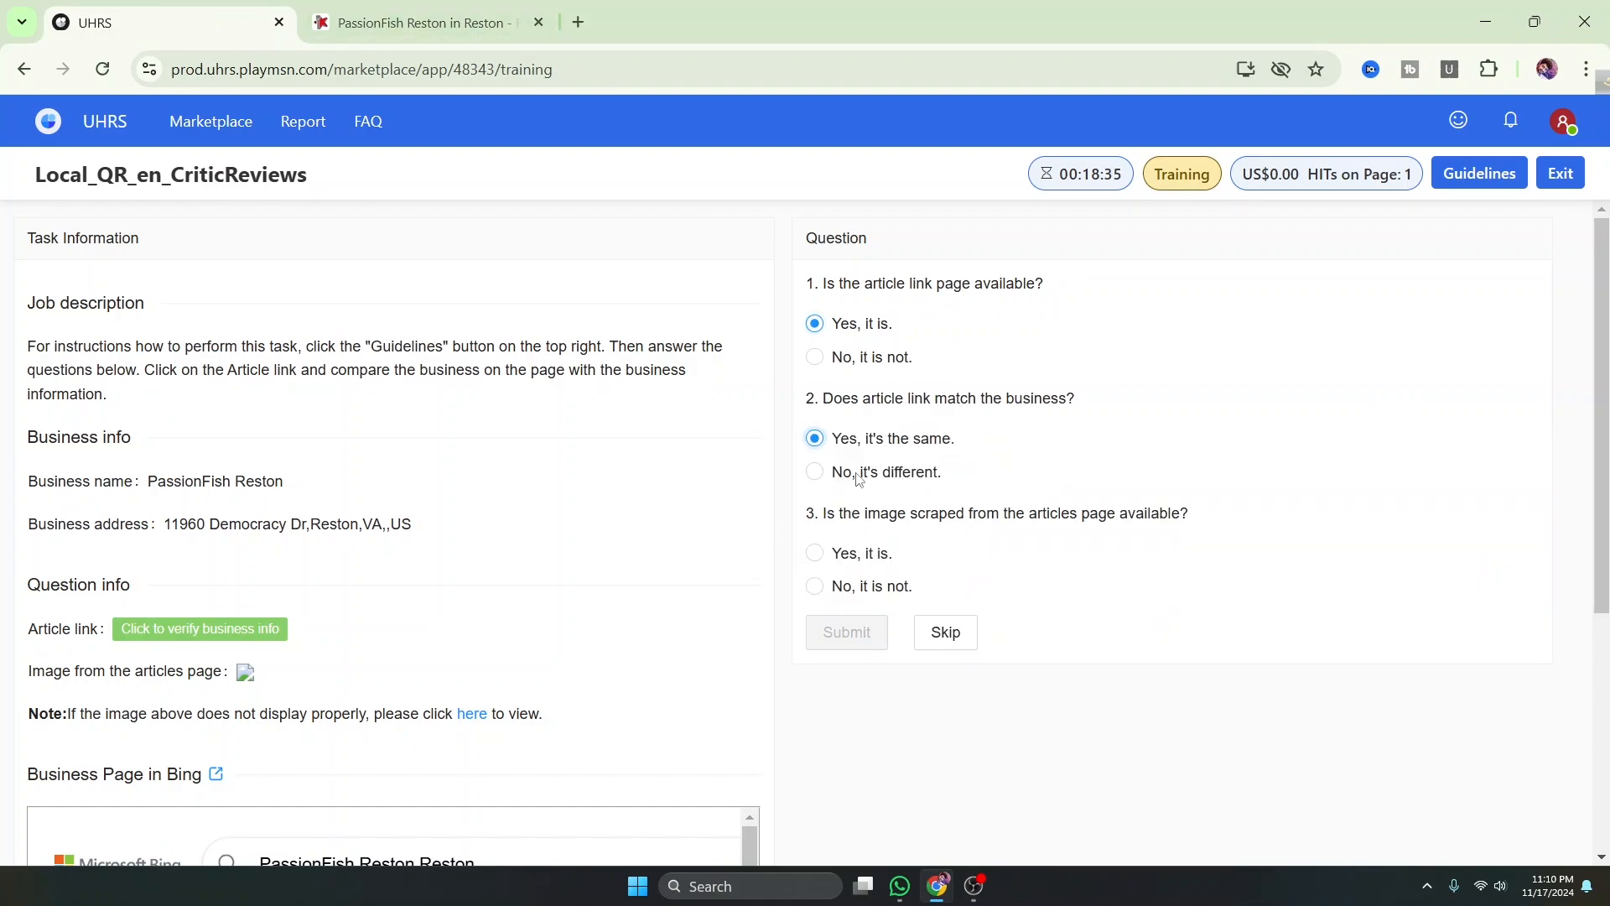
{"action": "left_click", "coordinate": [419, 23]}
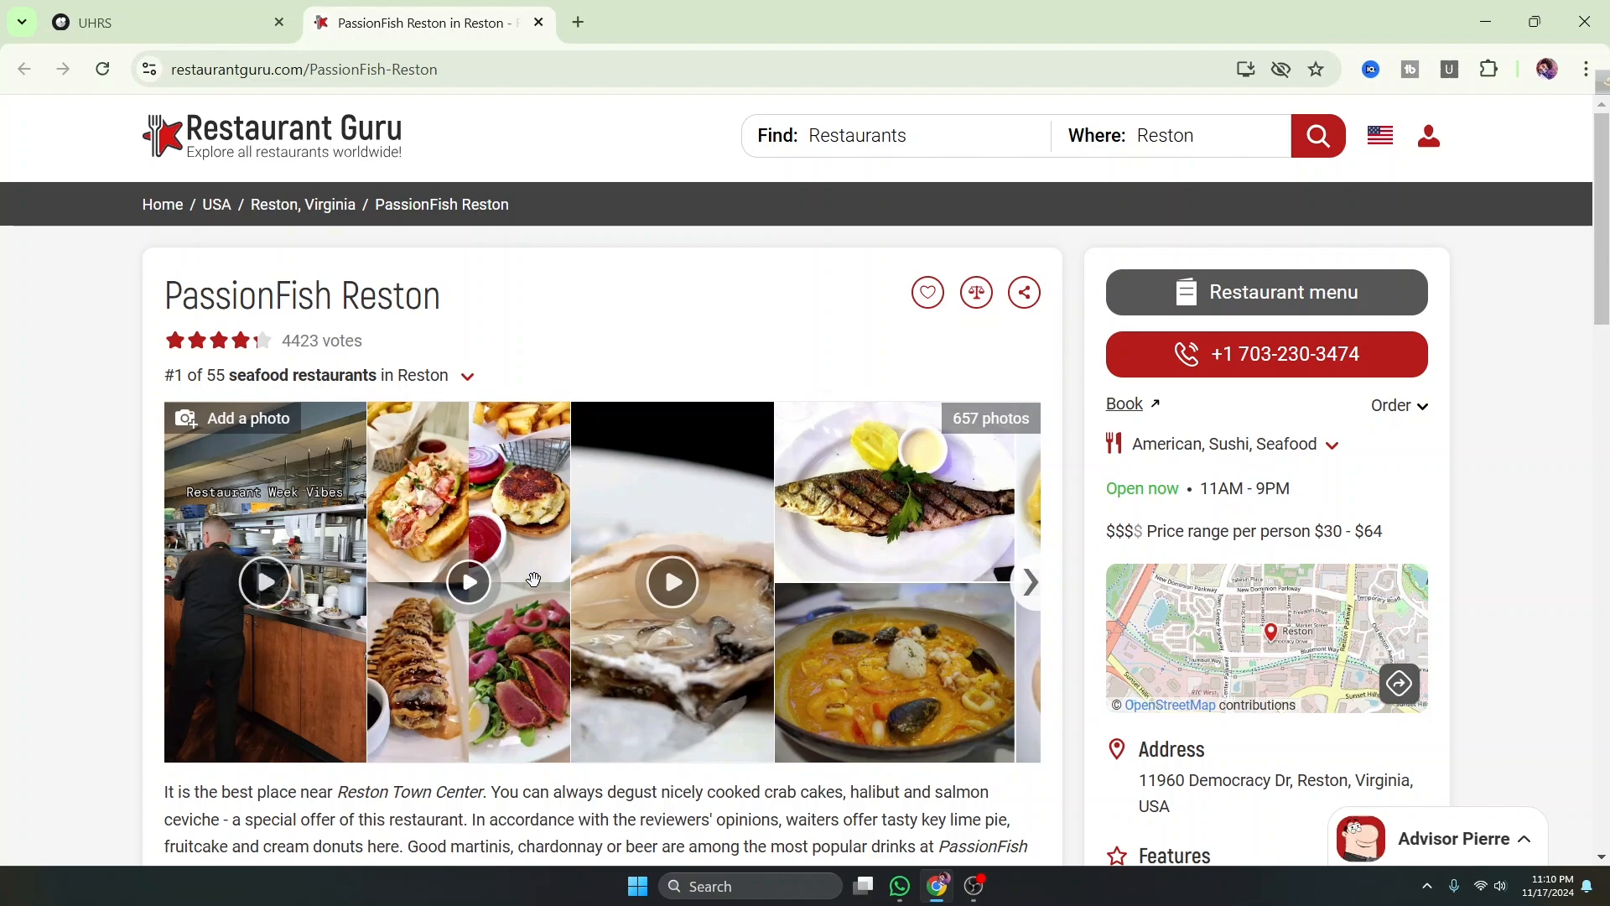
{"action": "scroll", "coordinate": [587, 545], "scroll_direction": "down", "scroll_amount": 1}
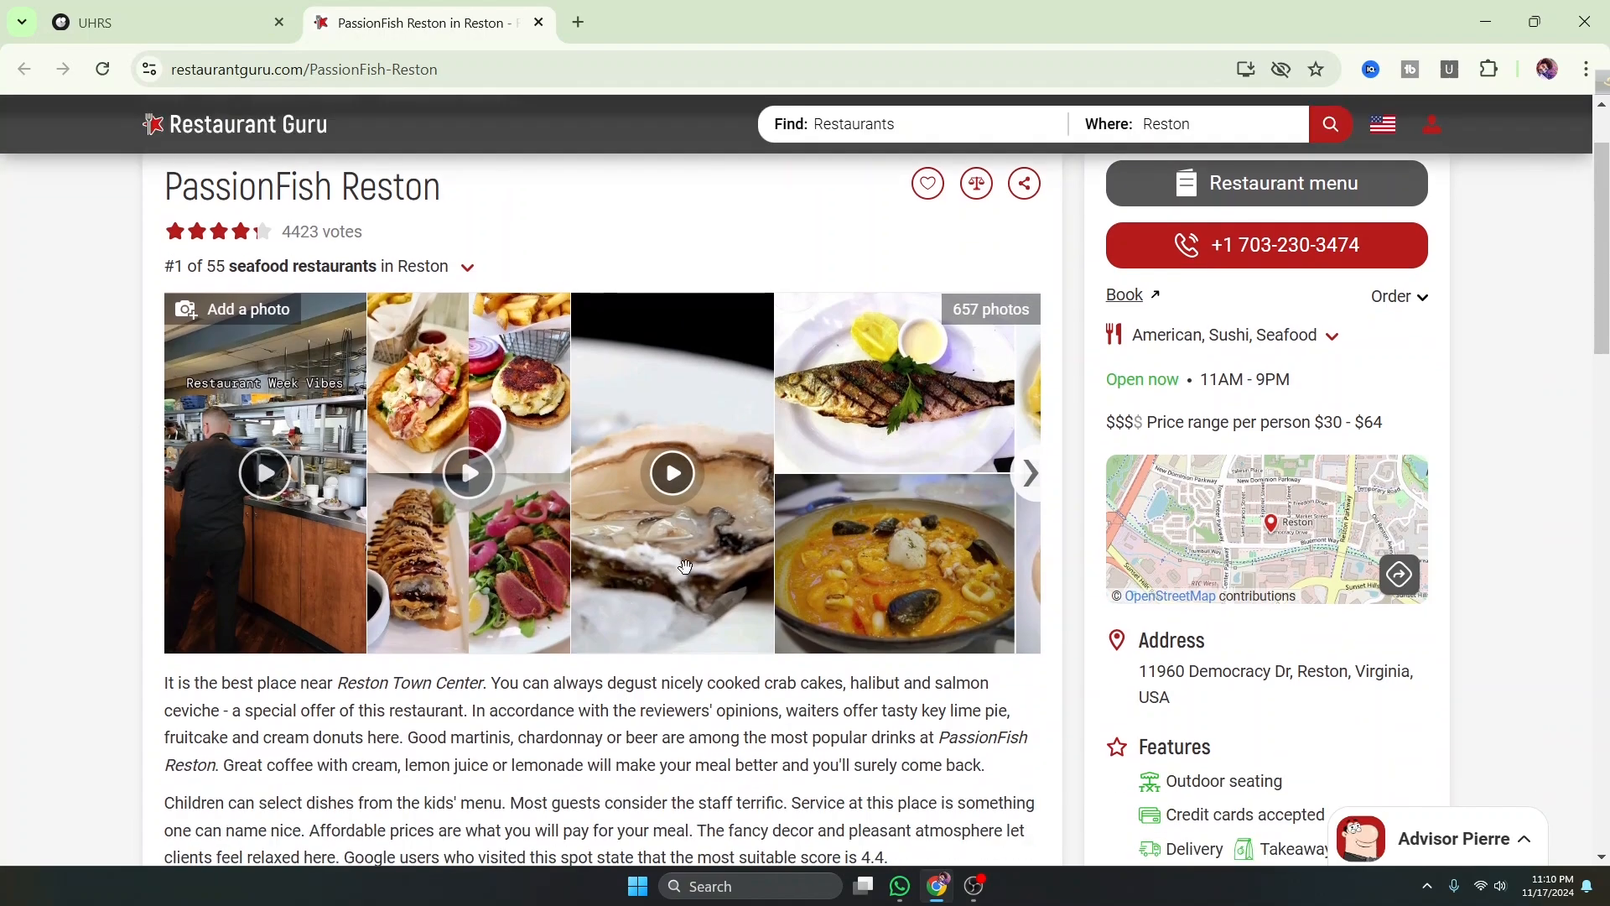
{"action": "left_click", "coordinate": [1031, 475]}
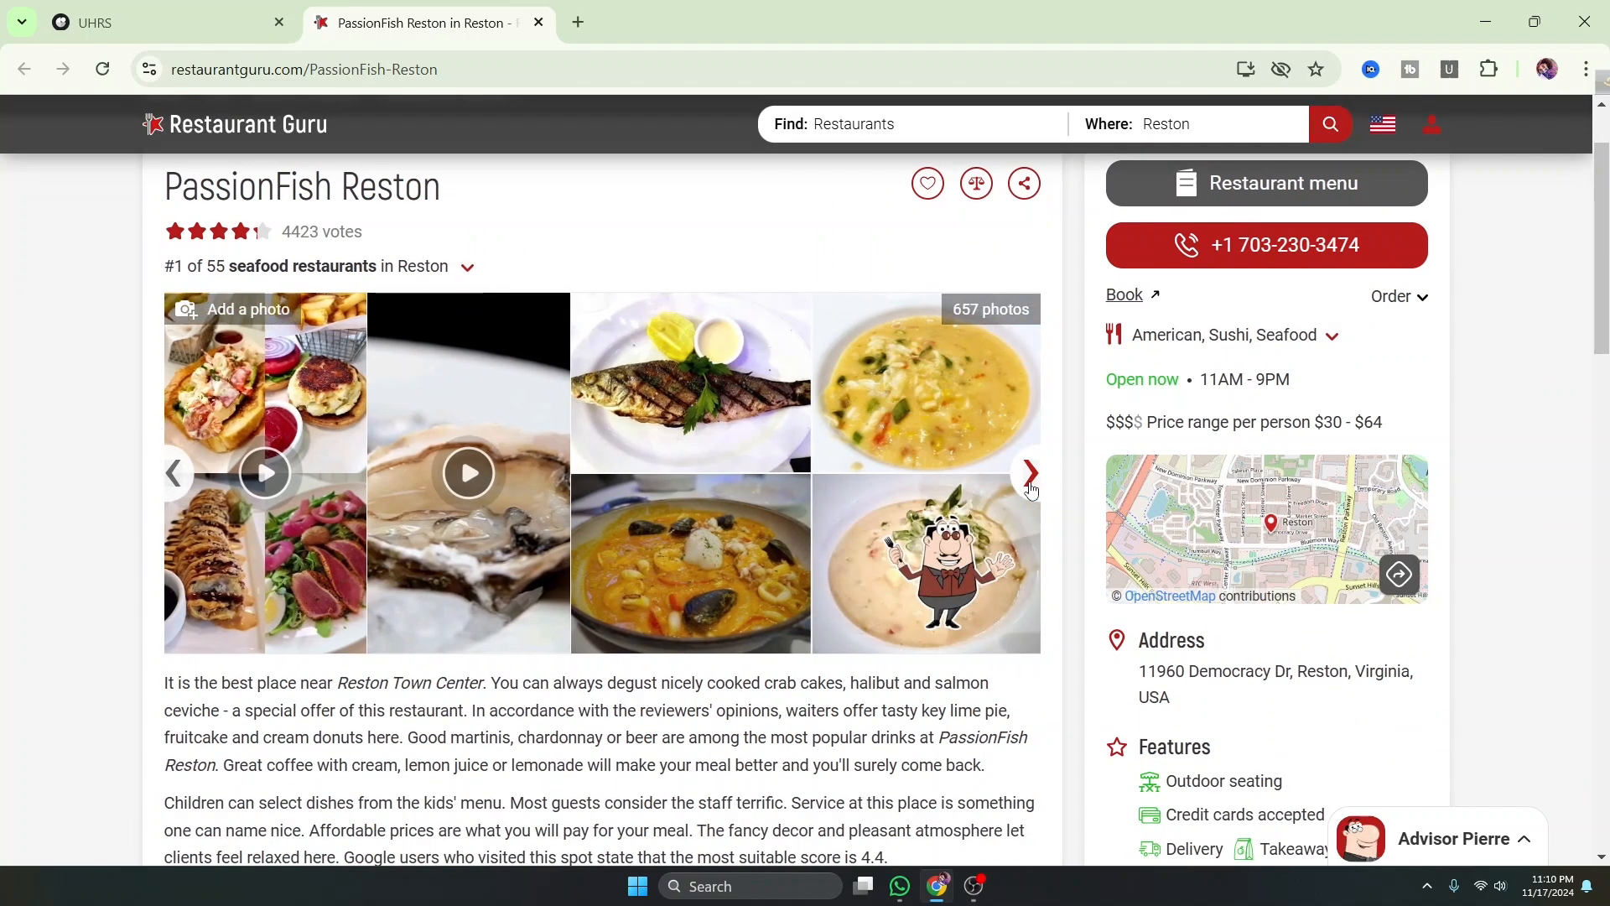
{"action": "left_click", "coordinate": [1031, 487]}
{"action": "left_click", "coordinate": [183, 8]}
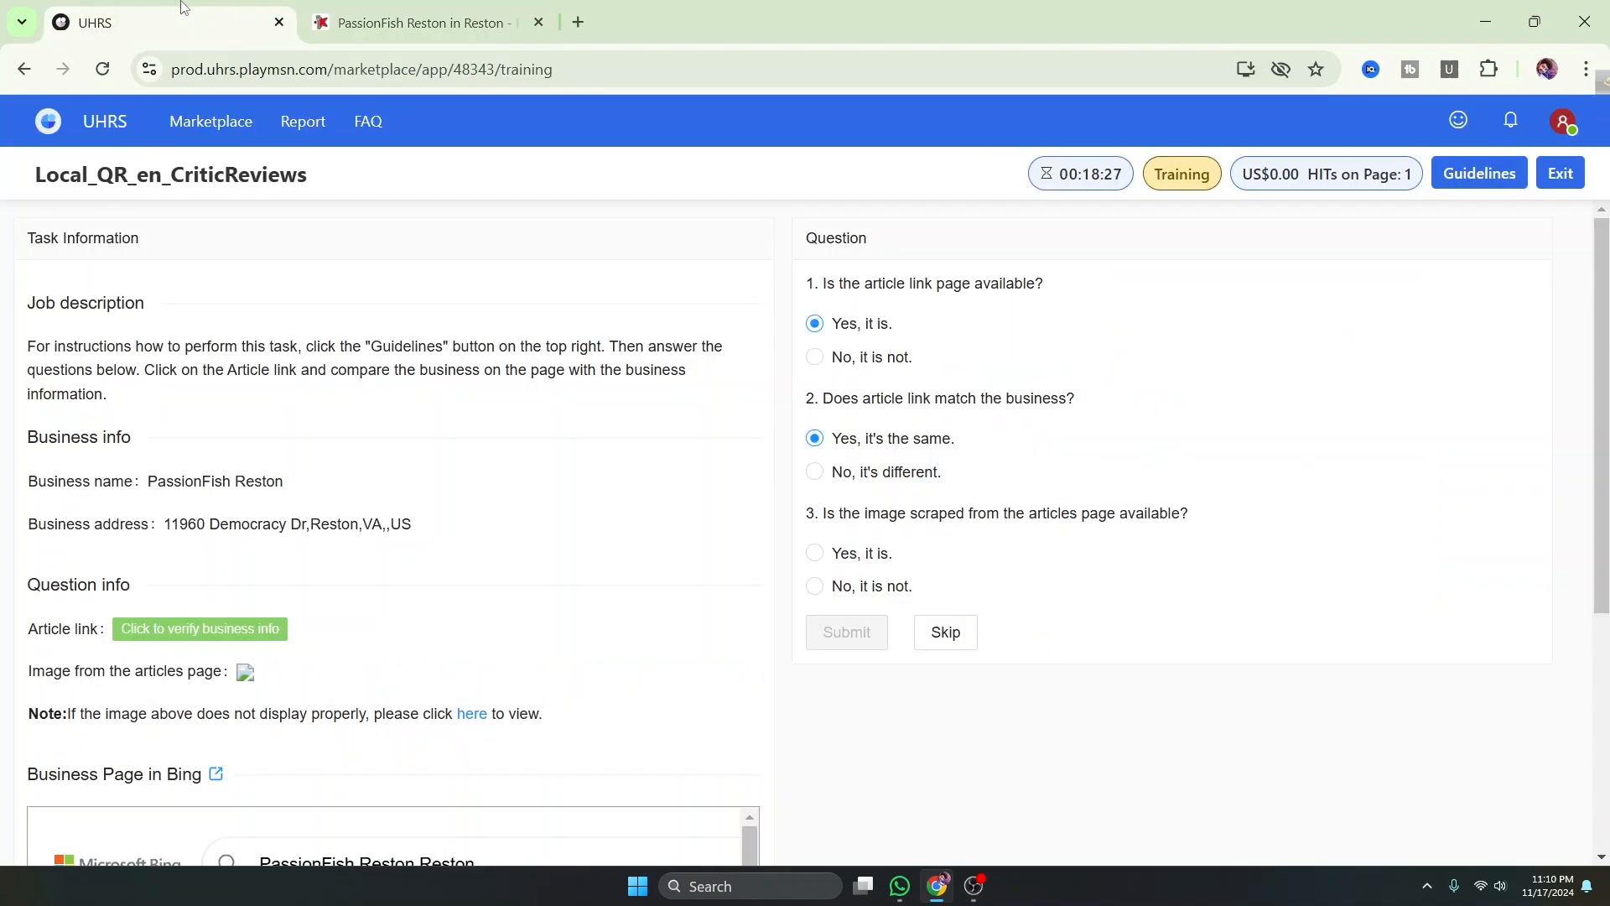
Open the Bing image results for PassionFish Reston and compare them with the article page's photo gallery
{"action": "scroll", "coordinate": [492, 478], "scroll_direction": "down", "scroll_amount": 3}
{"action": "left_click", "coordinate": [289, 715]}
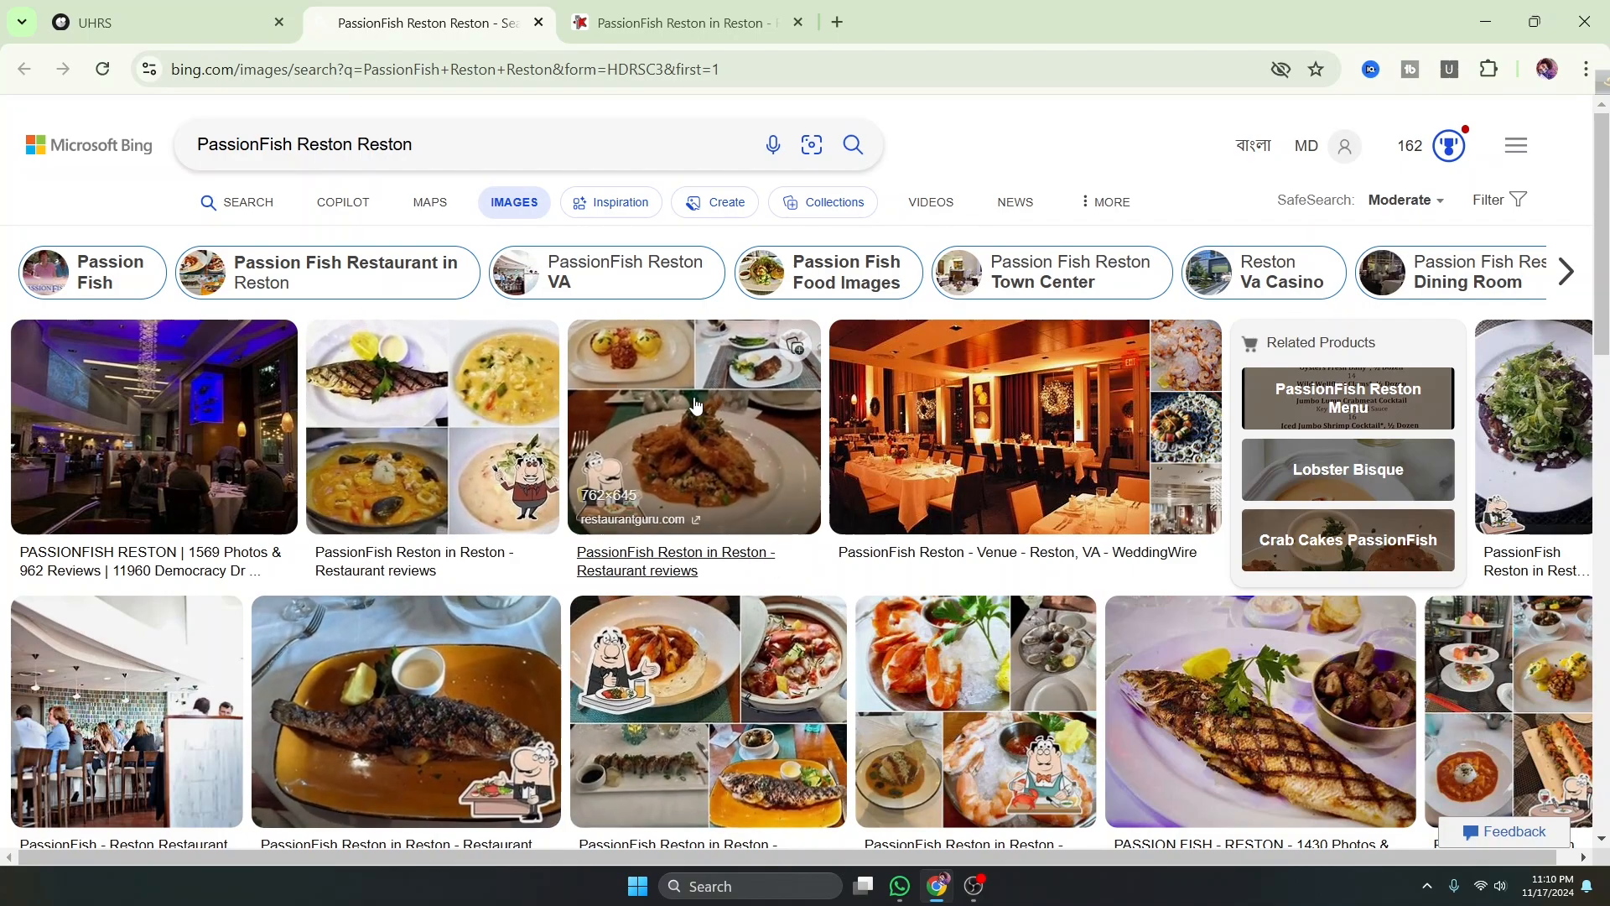
{"action": "left_click", "coordinate": [699, 28]}
{"action": "left_click", "coordinate": [1030, 478]}
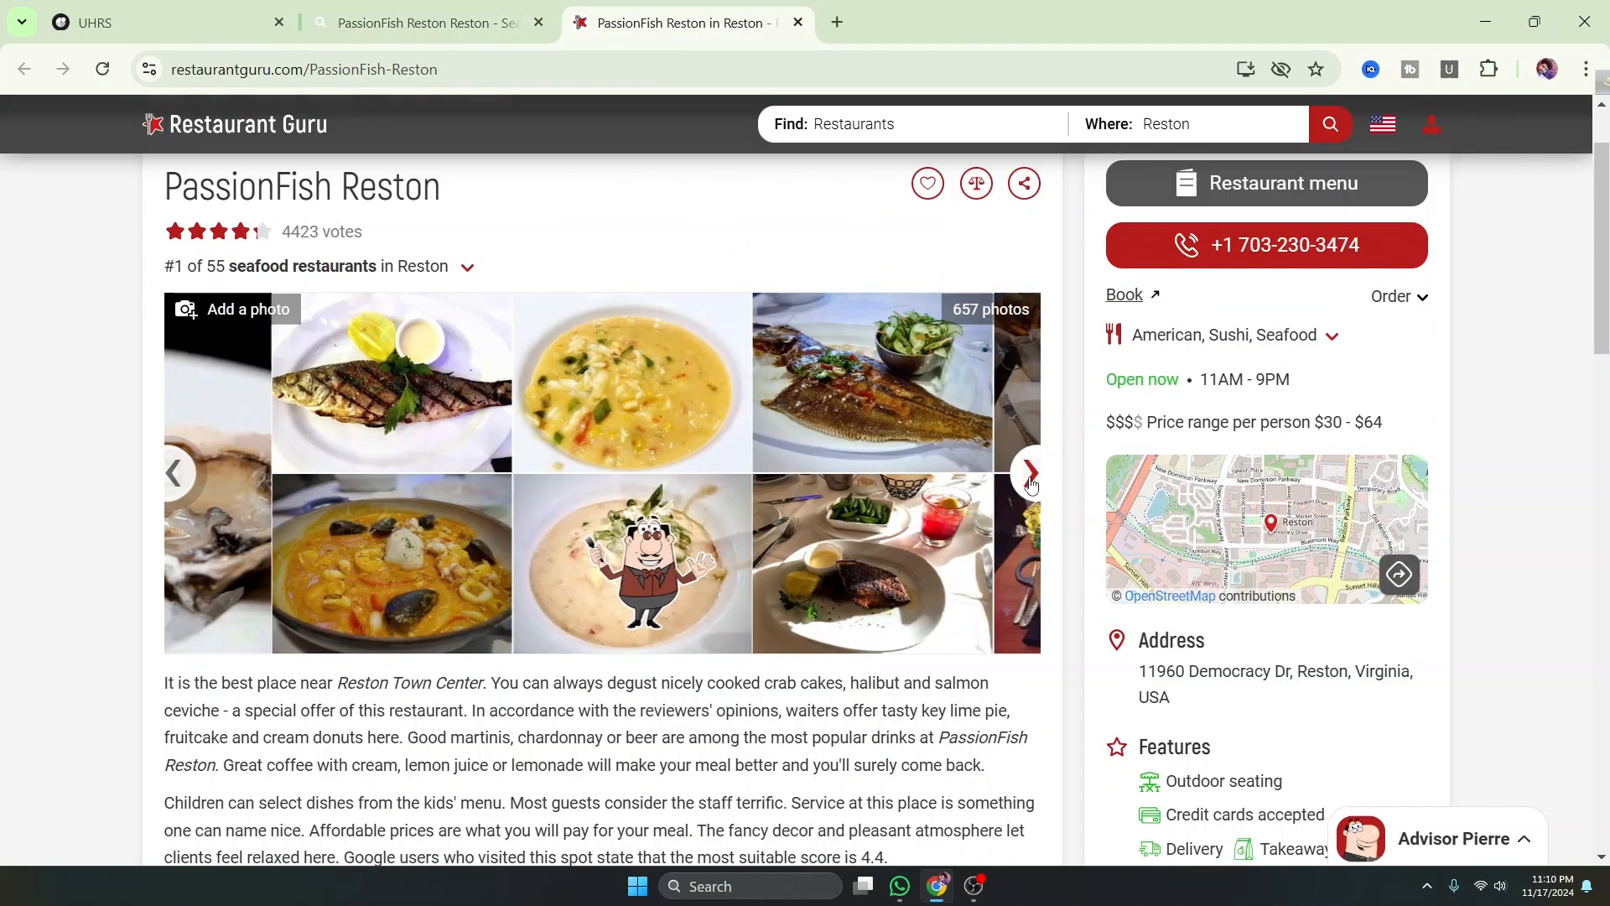
{"action": "left_click", "coordinate": [1031, 478]}
{"action": "left_click", "coordinate": [1030, 478]}
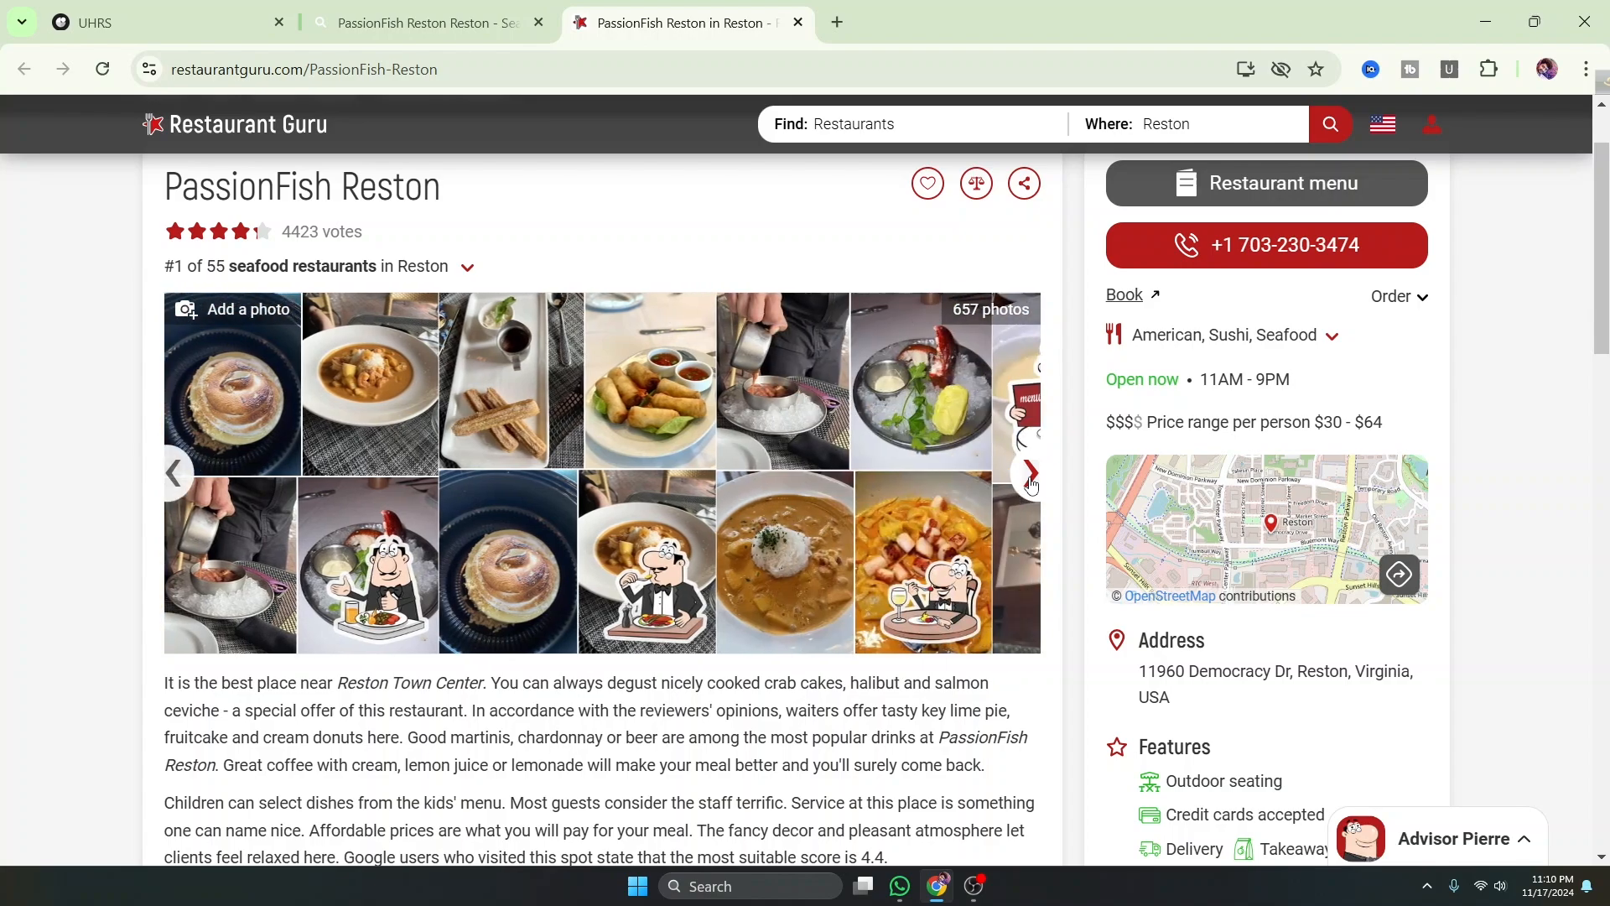
{"action": "left_click", "coordinate": [1031, 478]}
{"action": "left_click", "coordinate": [1031, 478]}
{"action": "left_click", "coordinate": [1031, 478]}
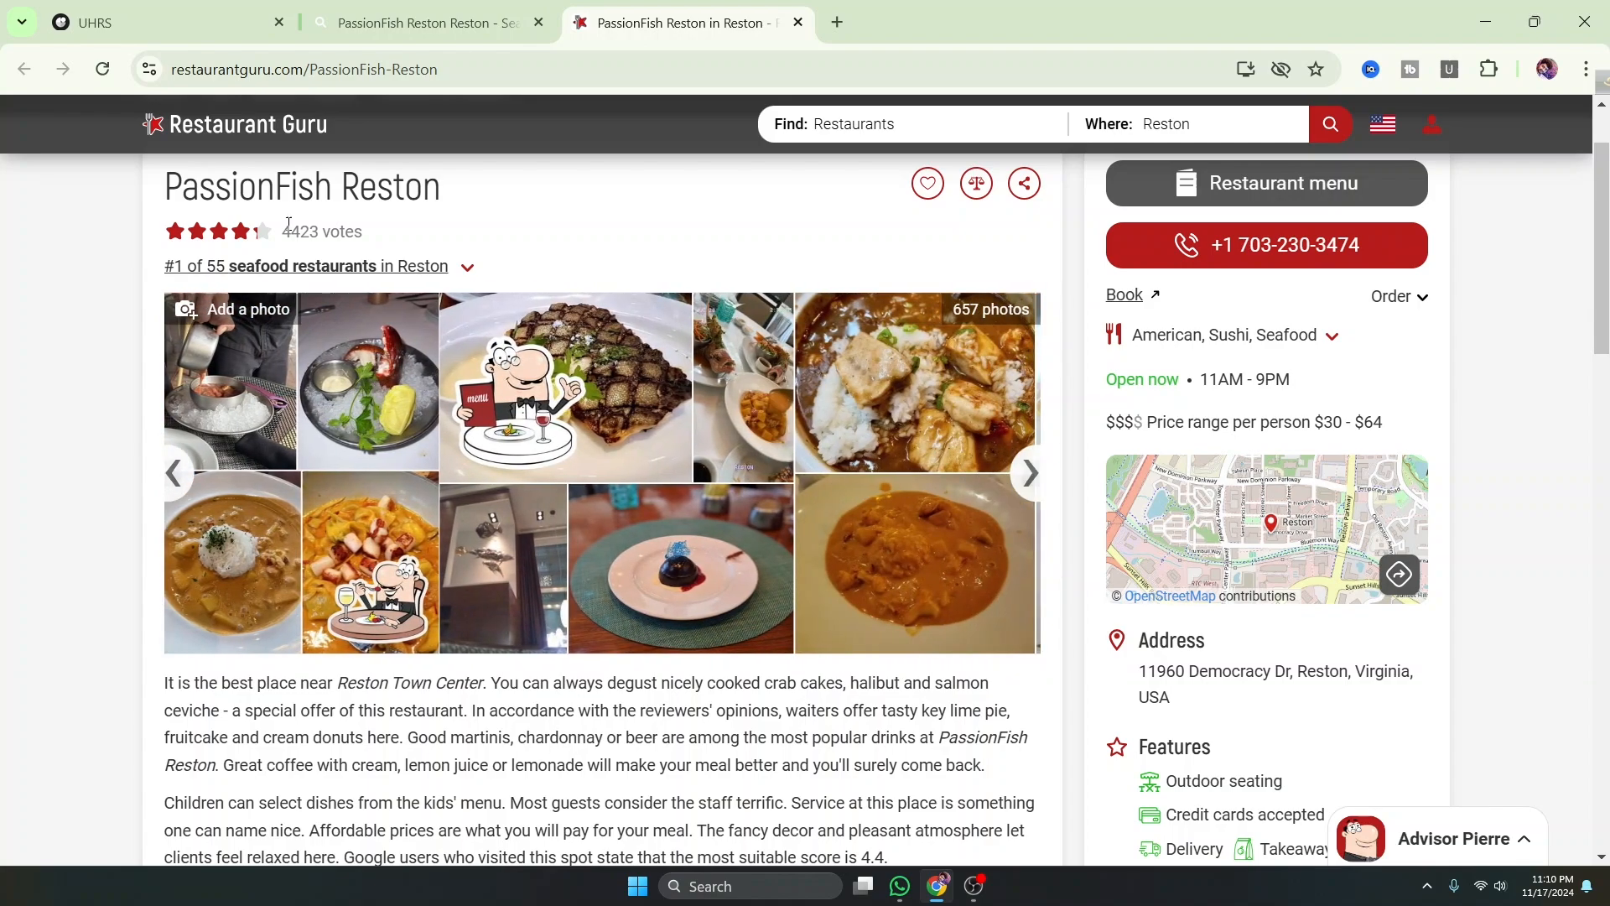
Answer "Yes, it is." to whether the image scraped from the PassionFish Reston article page is available
{"action": "left_click", "coordinate": [159, 22]}
{"action": "scroll", "coordinate": [819, 549], "scroll_direction": "up", "scroll_amount": 3}
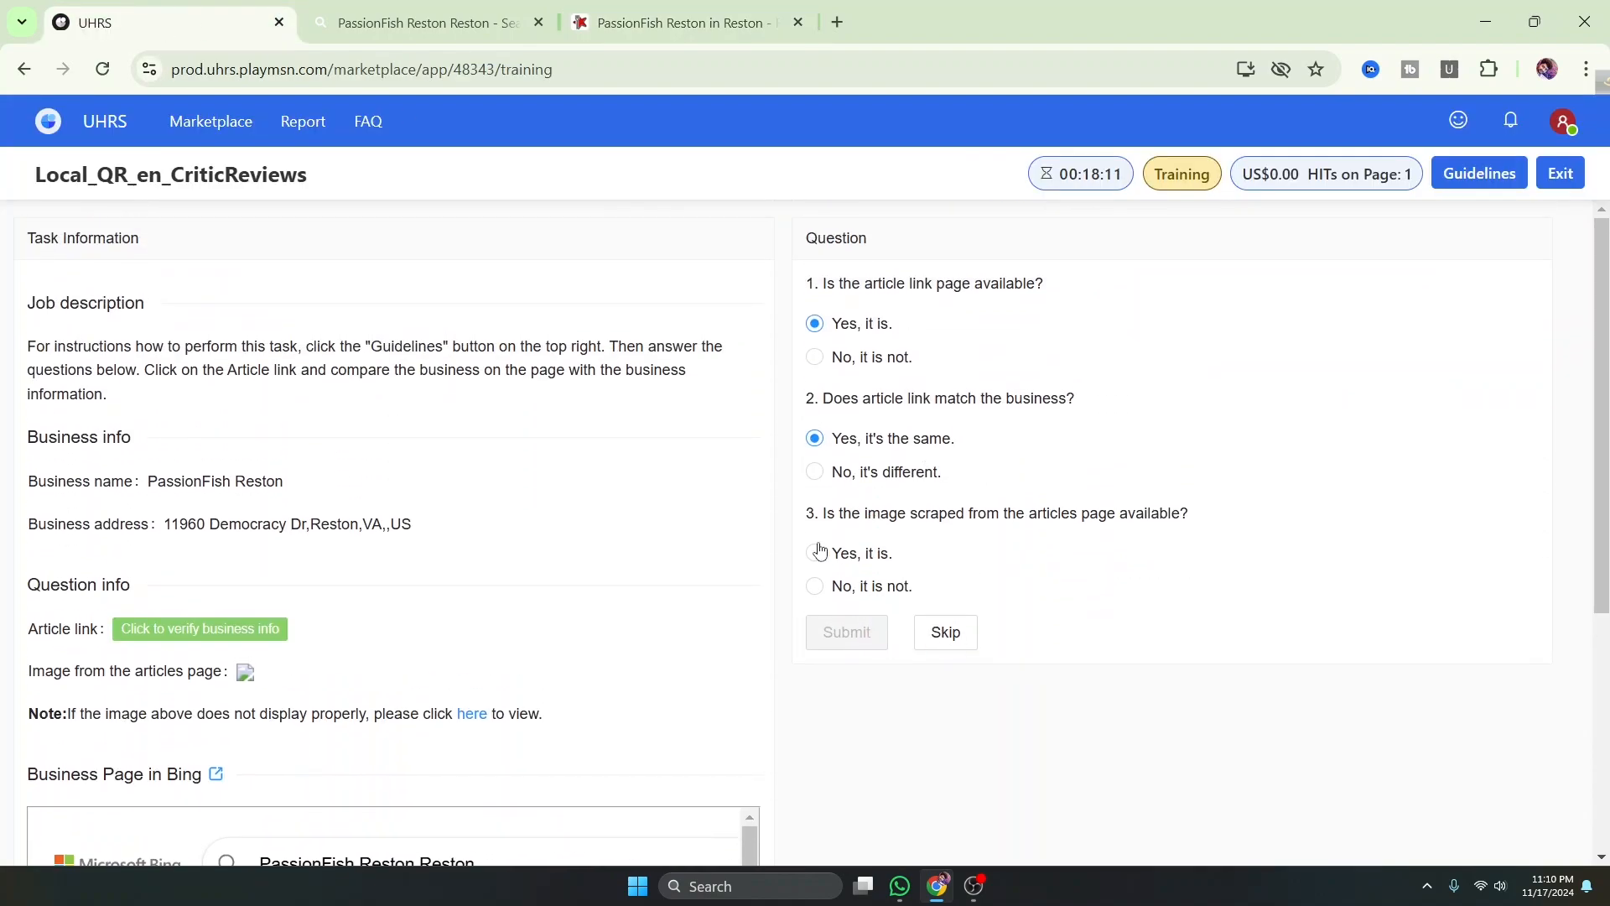
{"action": "left_click", "coordinate": [815, 554]}
{"action": "scroll", "coordinate": [1072, 503], "scroll_direction": "down", "scroll_amount": 1}
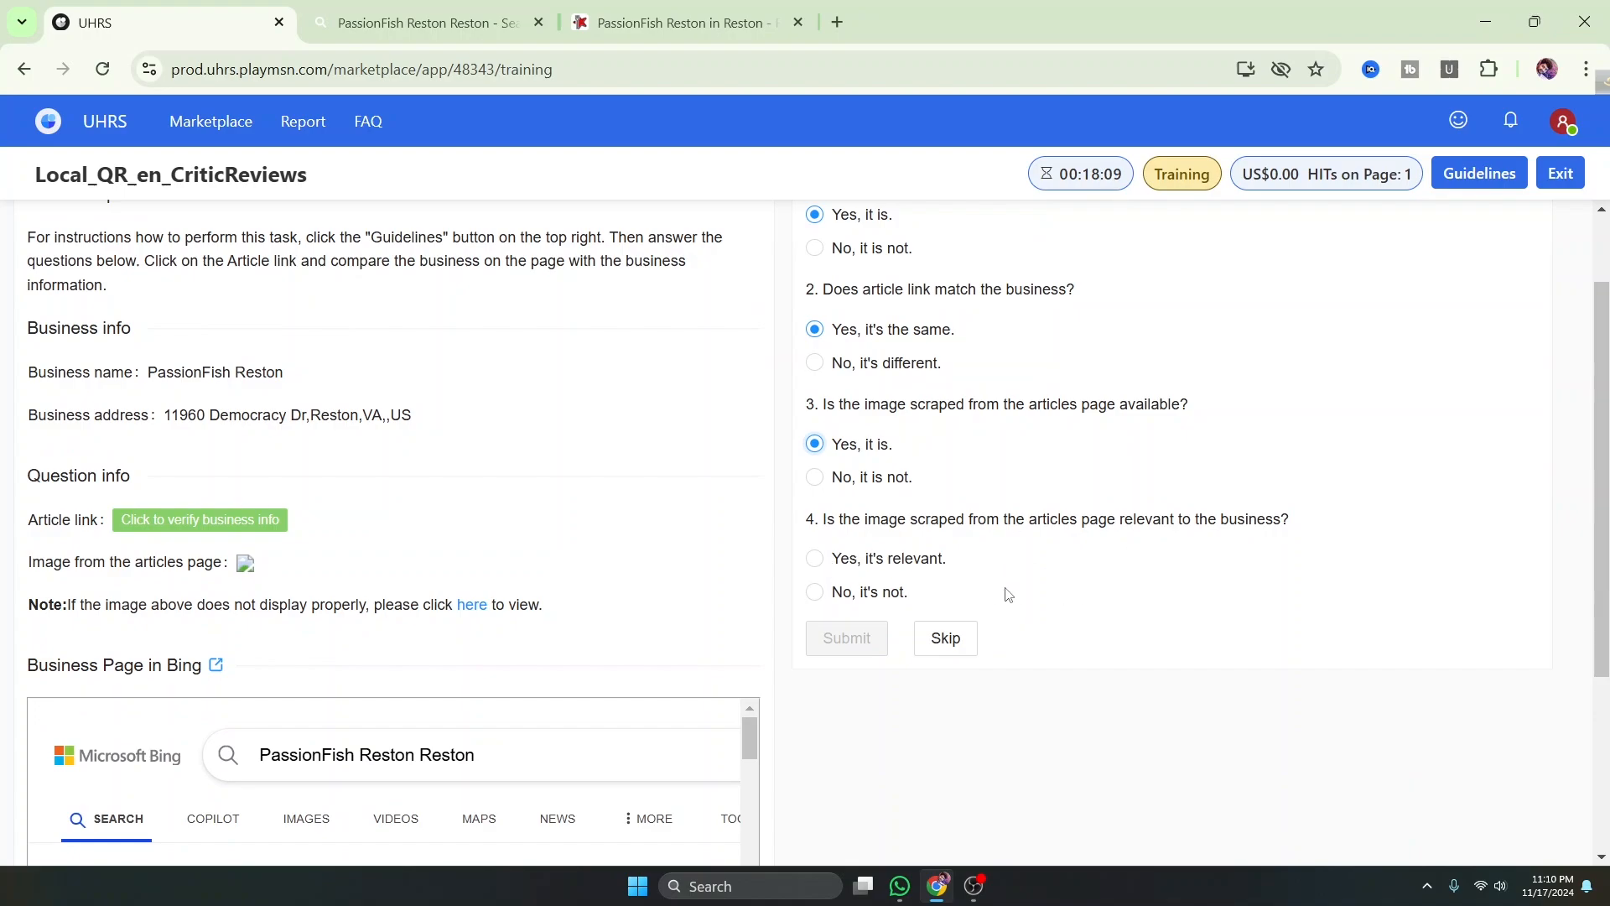
Recheck the article gallery against the Bing images, answer "Yes, it's relevant." for the scraped image, submit and continue to the next task
{"action": "left_click", "coordinate": [661, 22]}
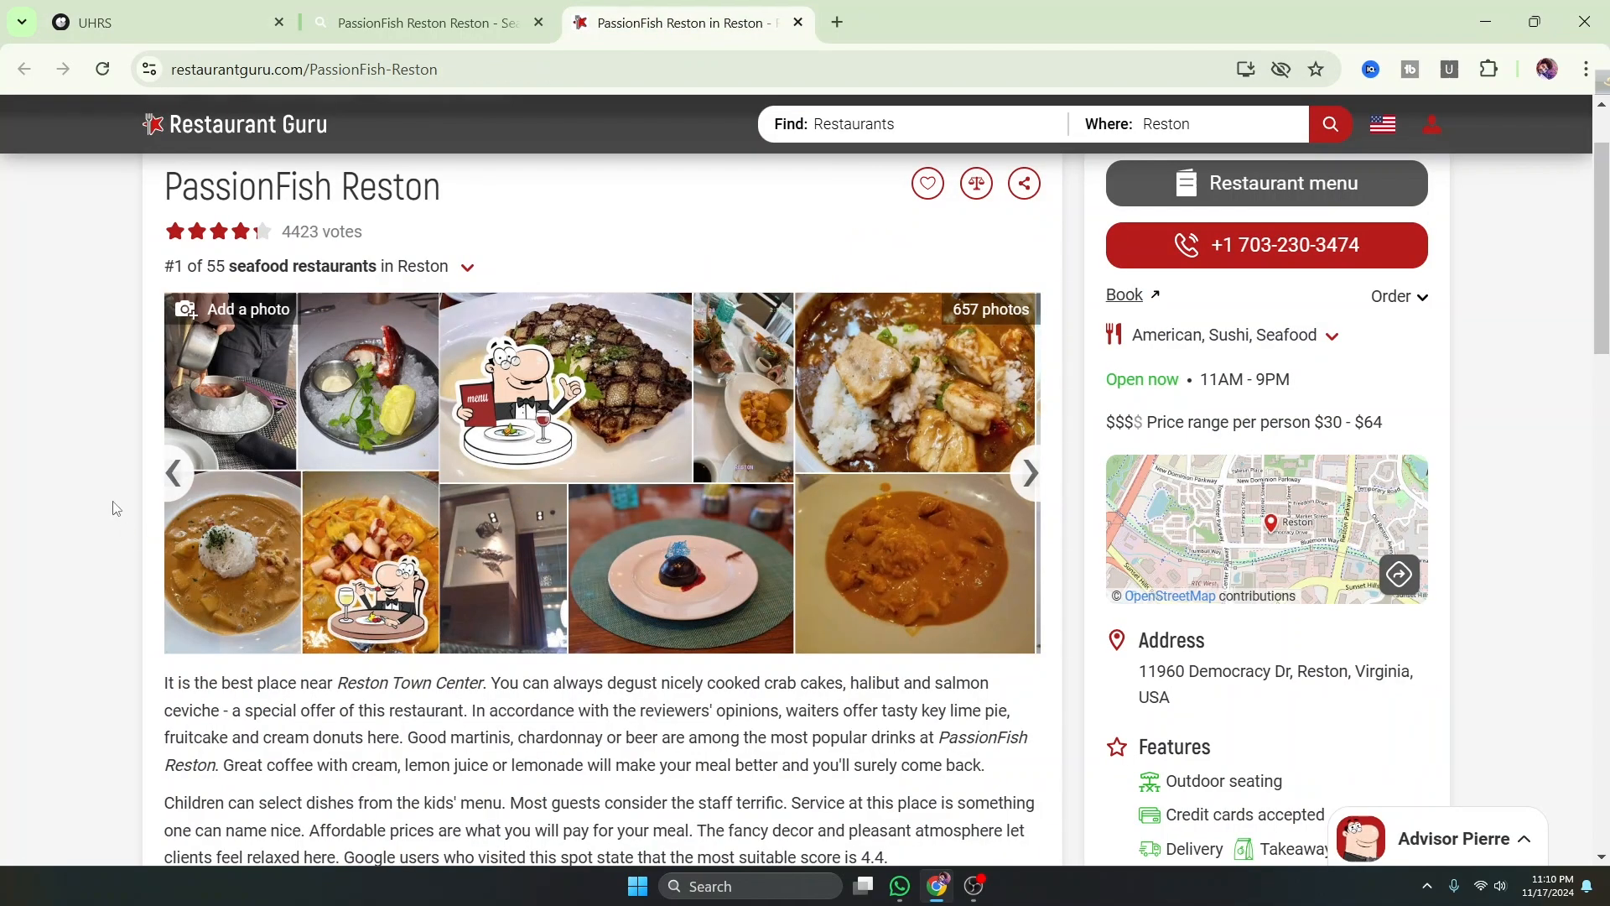
{"action": "left_click", "coordinate": [174, 472]}
{"action": "left_click", "coordinate": [174, 472]}
{"action": "left_click", "coordinate": [175, 473]}
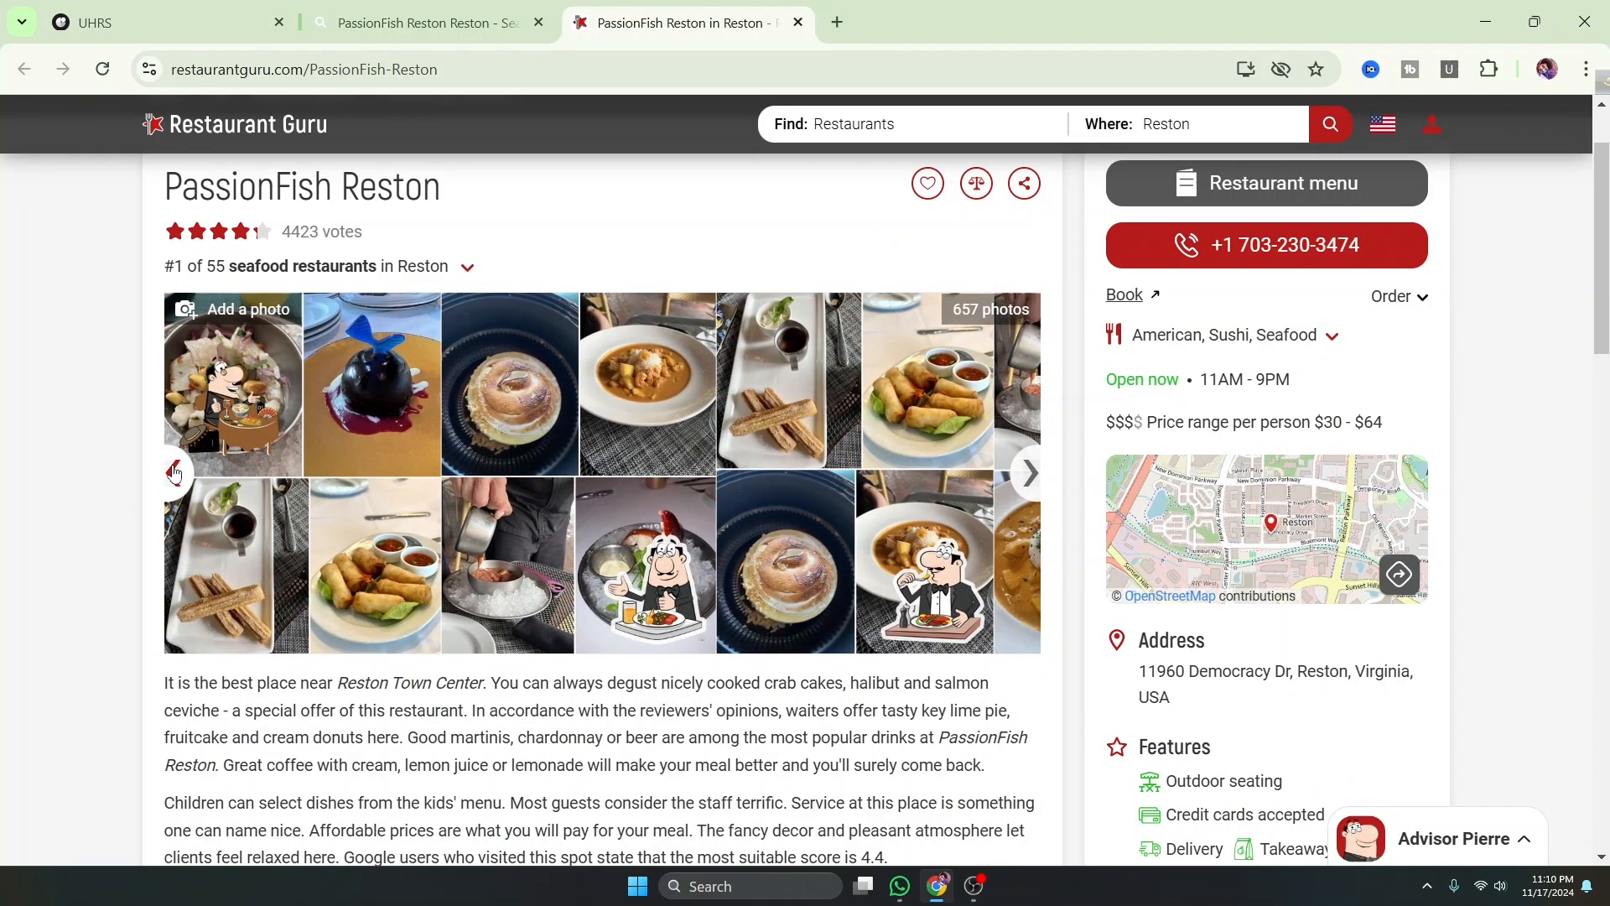
{"action": "left_click", "coordinate": [174, 472]}
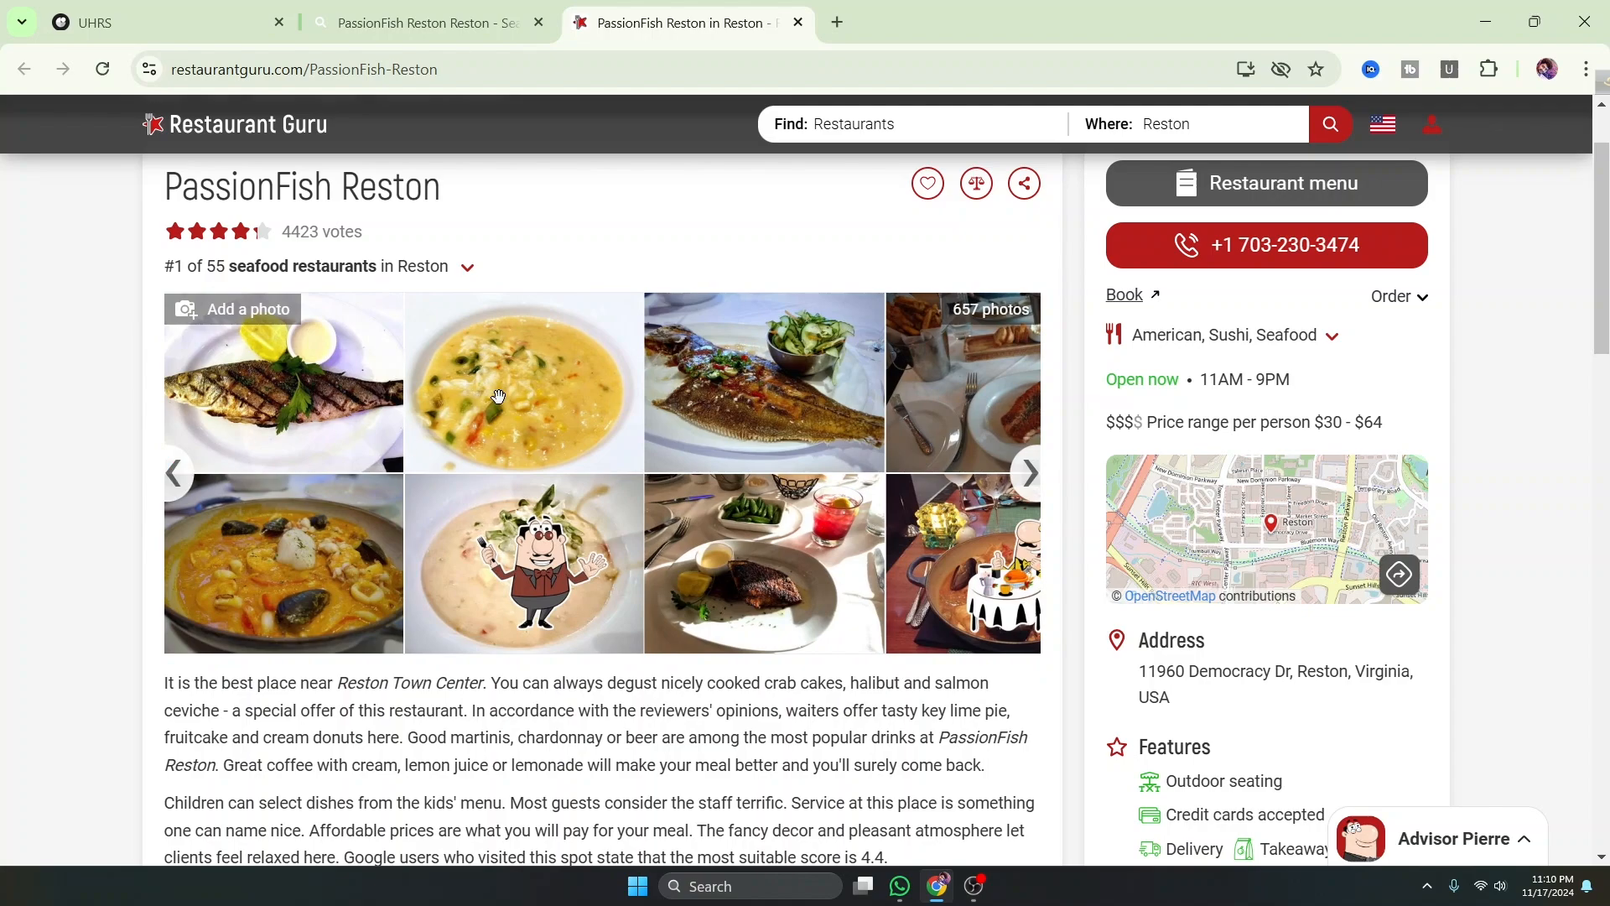
{"action": "key", "text": "ctrl+shift+Tab"}
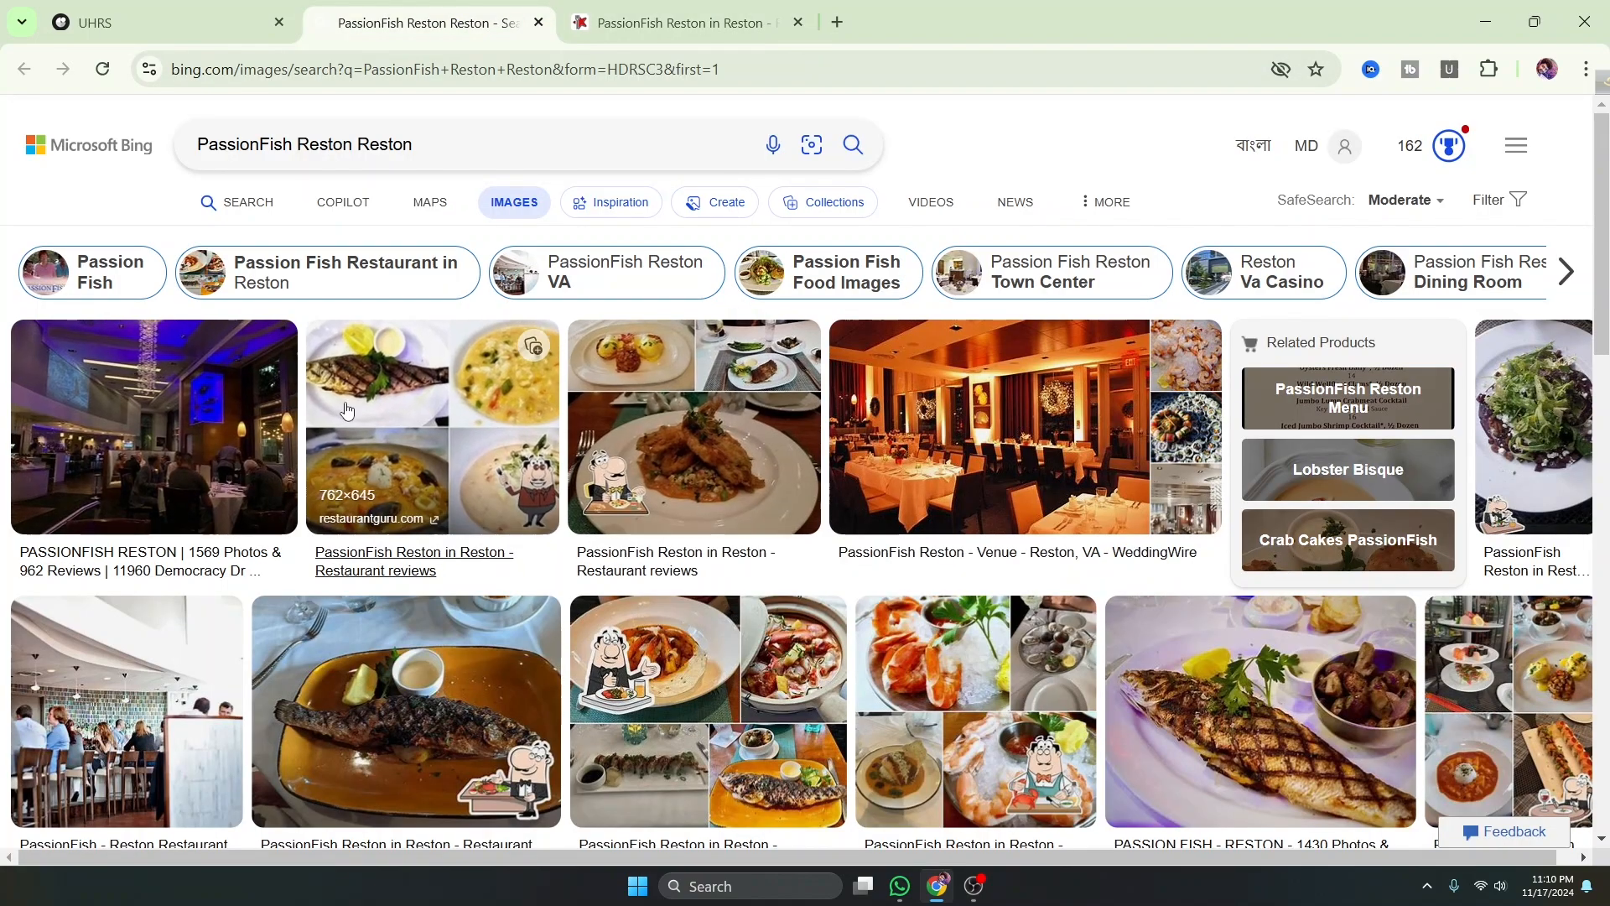
{"action": "left_click", "coordinate": [129, 17]}
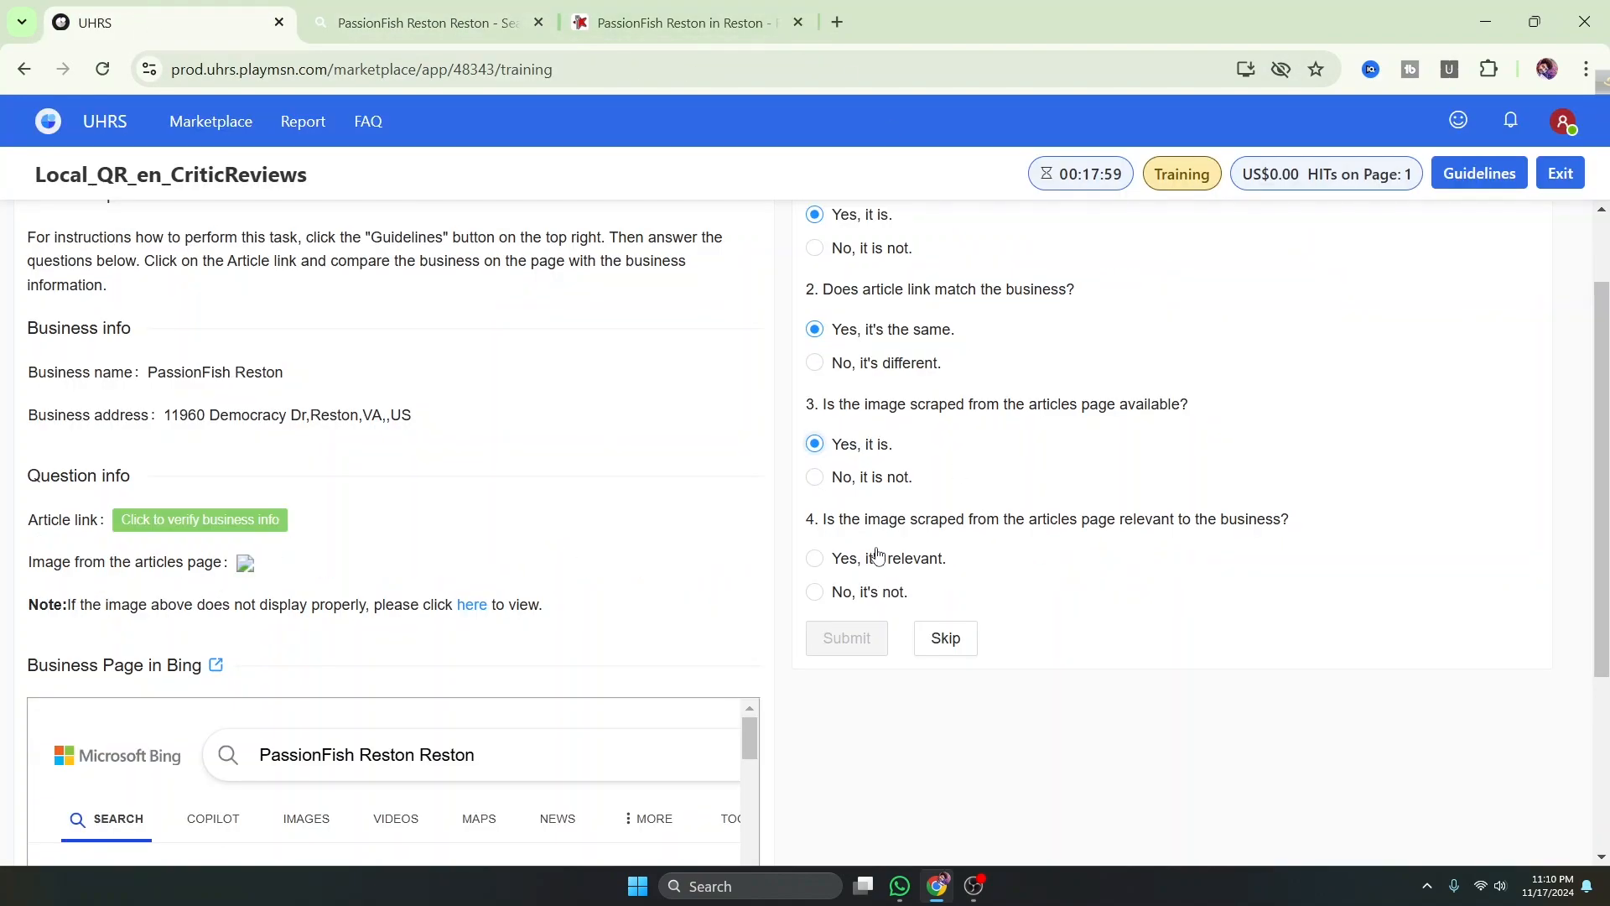
{"action": "left_click", "coordinate": [816, 559]}
{"action": "left_click", "coordinate": [866, 642]}
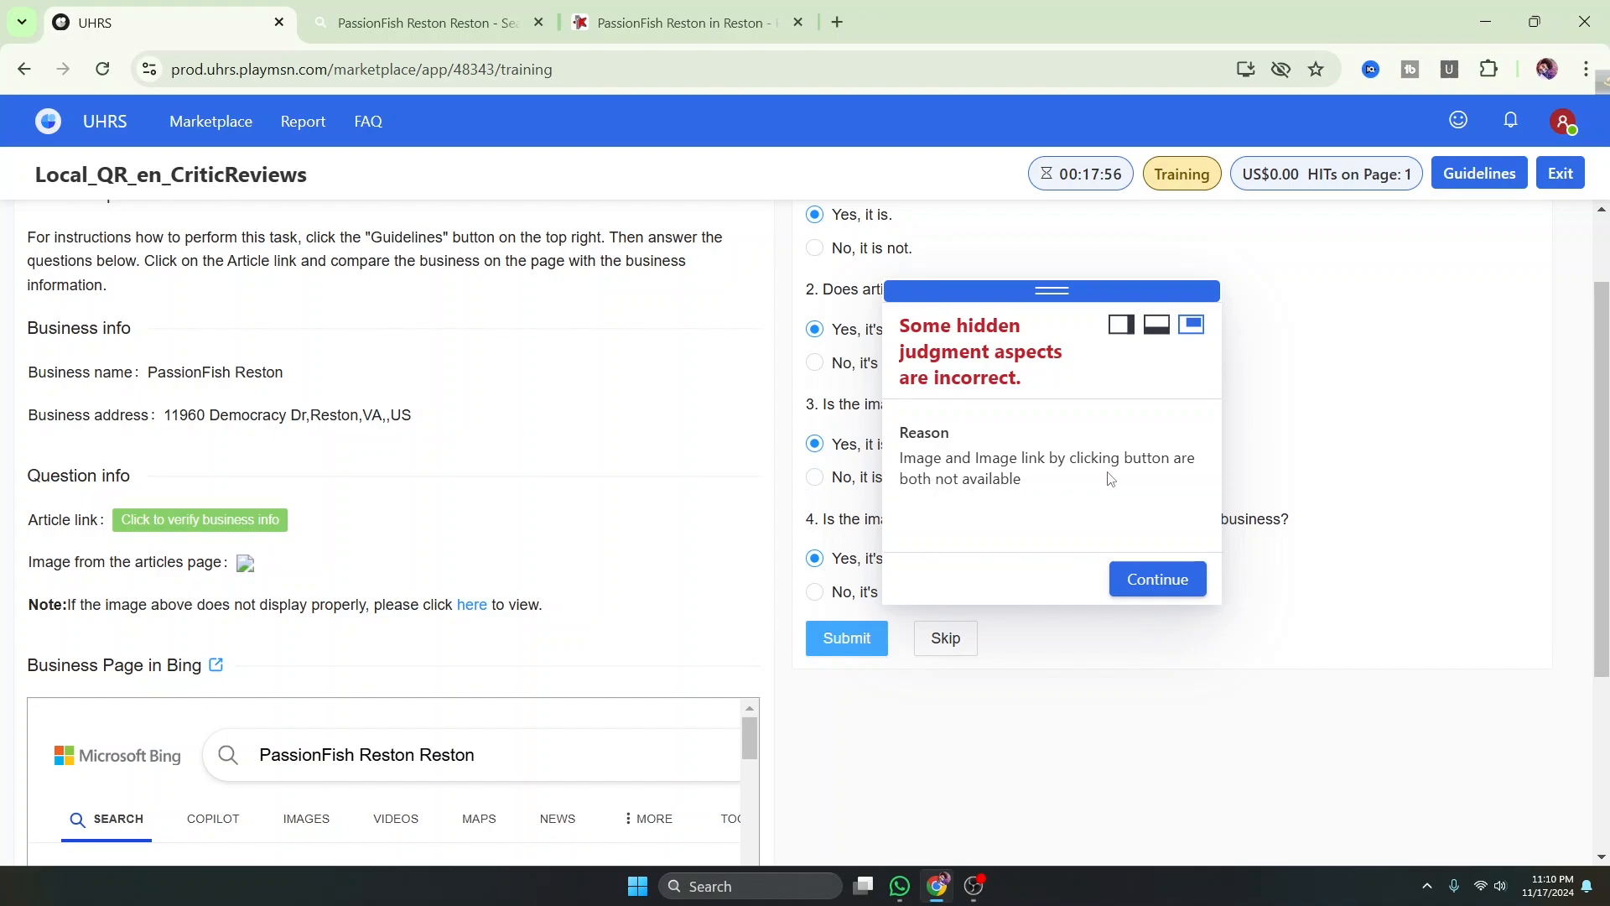
{"action": "scroll", "coordinate": [563, 681], "scroll_direction": "down", "scroll_amount": 5}
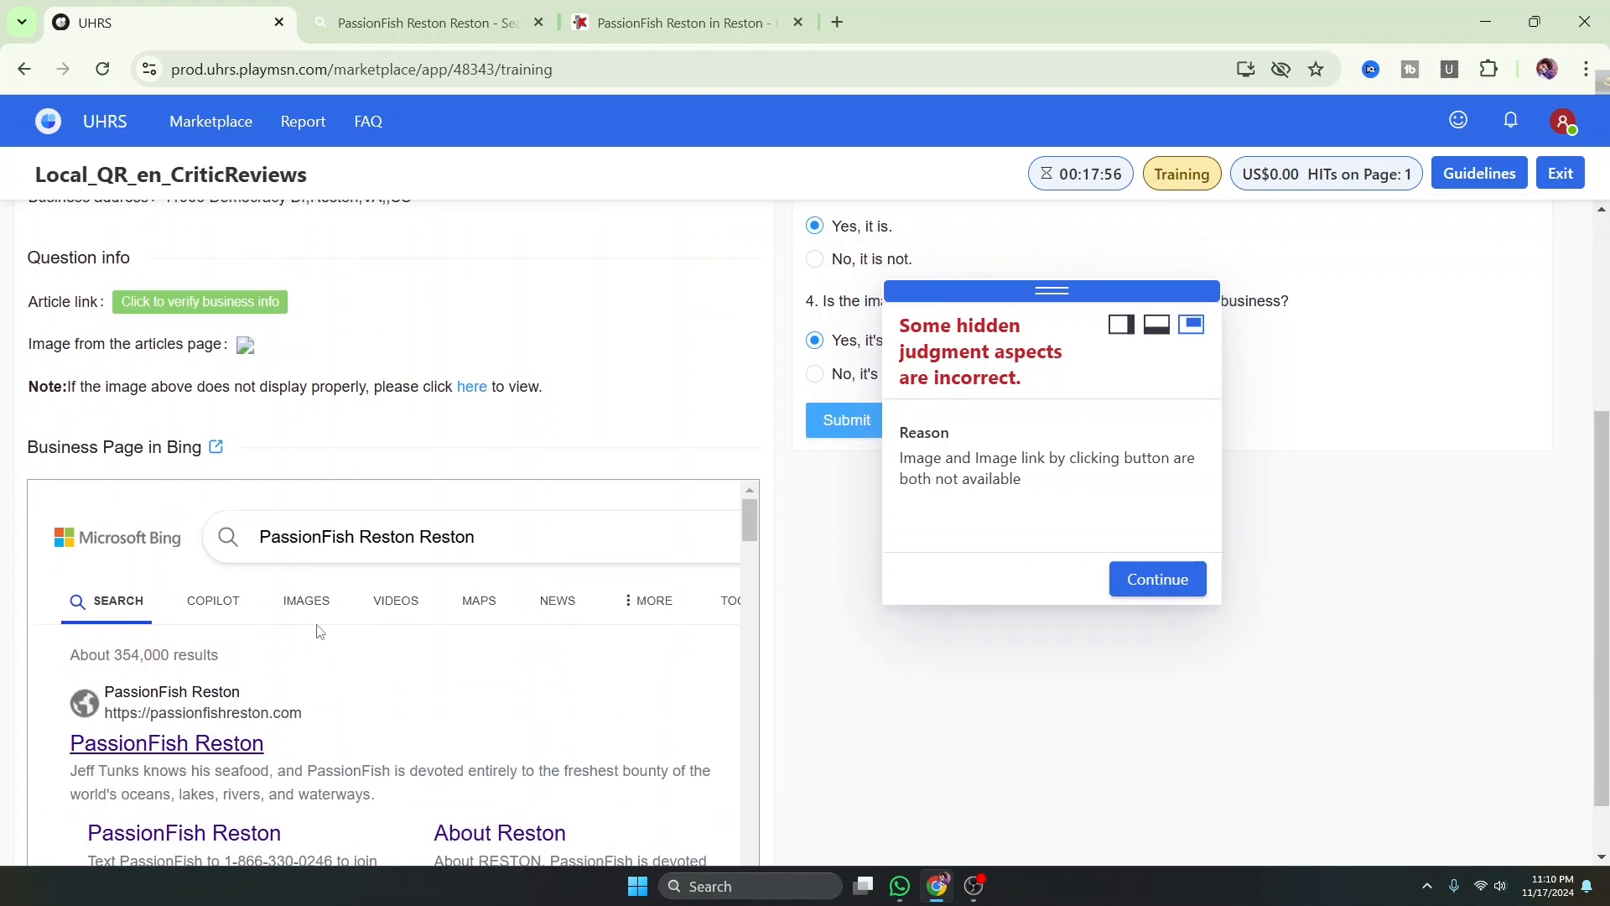
{"action": "scroll", "coordinate": [316, 633], "scroll_direction": "up", "scroll_amount": 6}
{"action": "left_click", "coordinate": [1141, 577]}
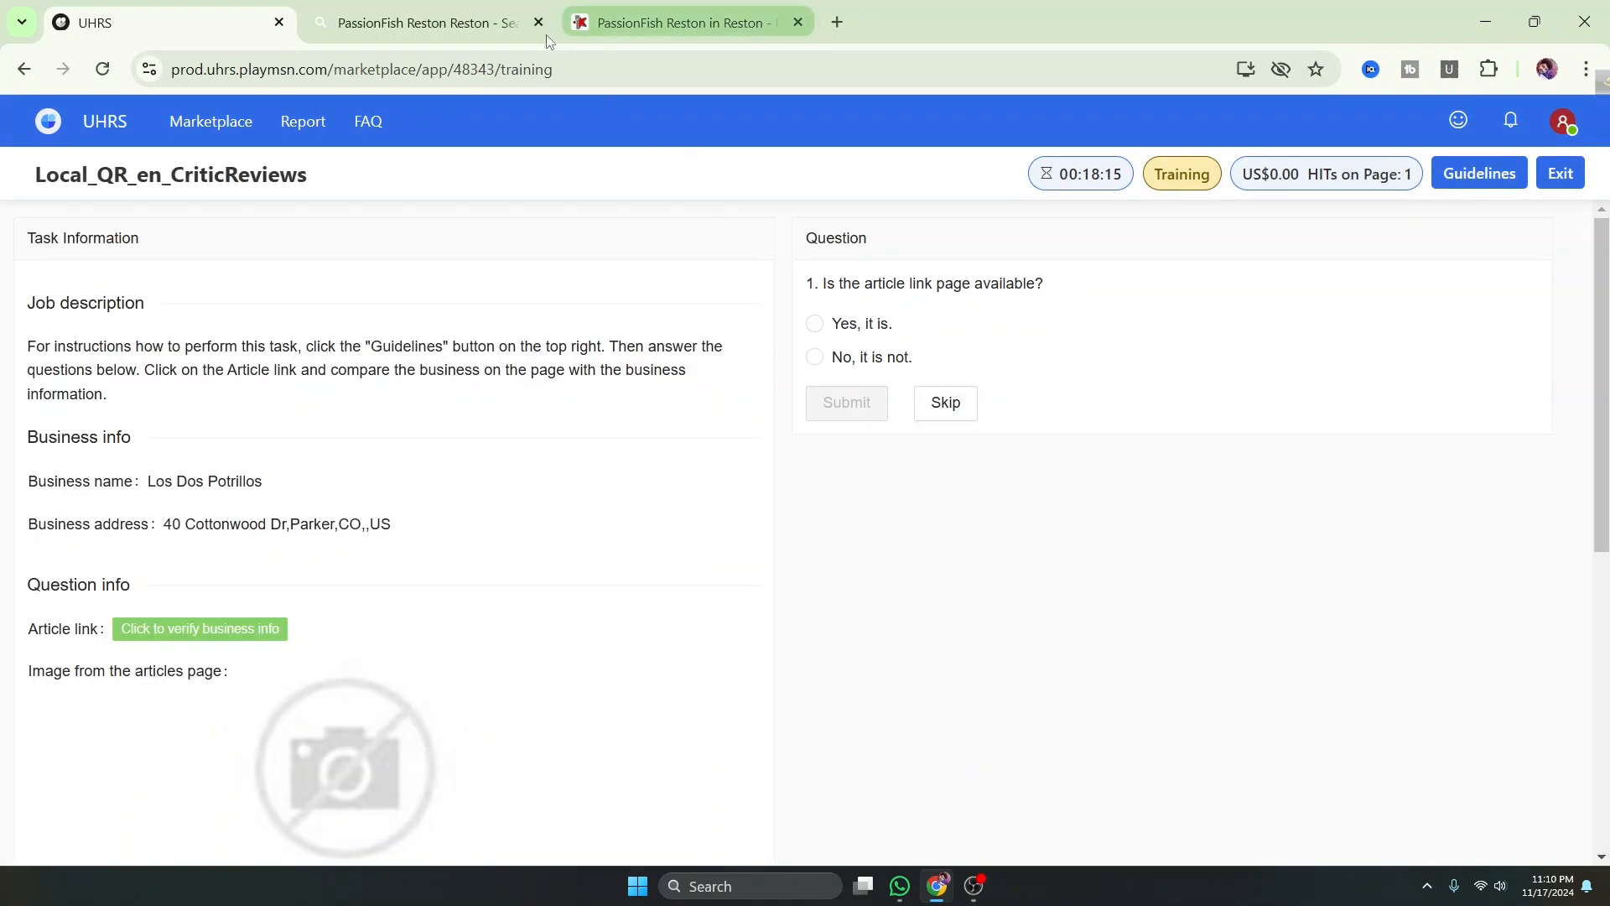
Close both PassionFish Reston pages, open the Los Dos Potrillos article link and compare its name and address with the business info
{"action": "left_click", "coordinate": [539, 22]}
{"action": "left_click", "coordinate": [538, 23]}
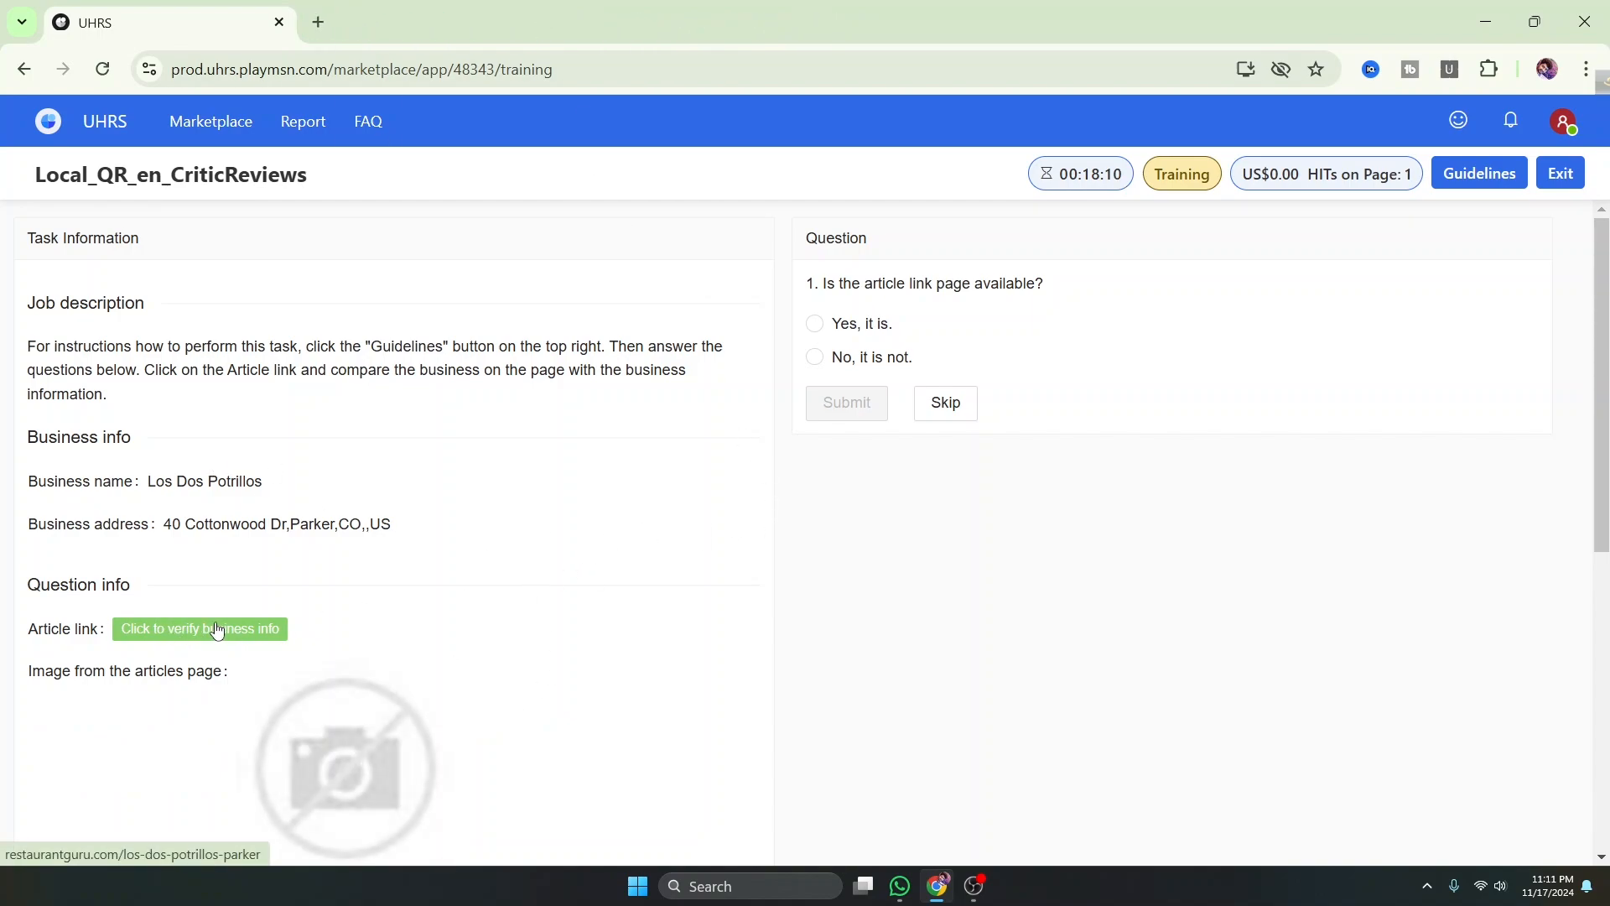
{"action": "left_click", "coordinate": [188, 631]}
{"action": "left_click", "coordinate": [192, 34]}
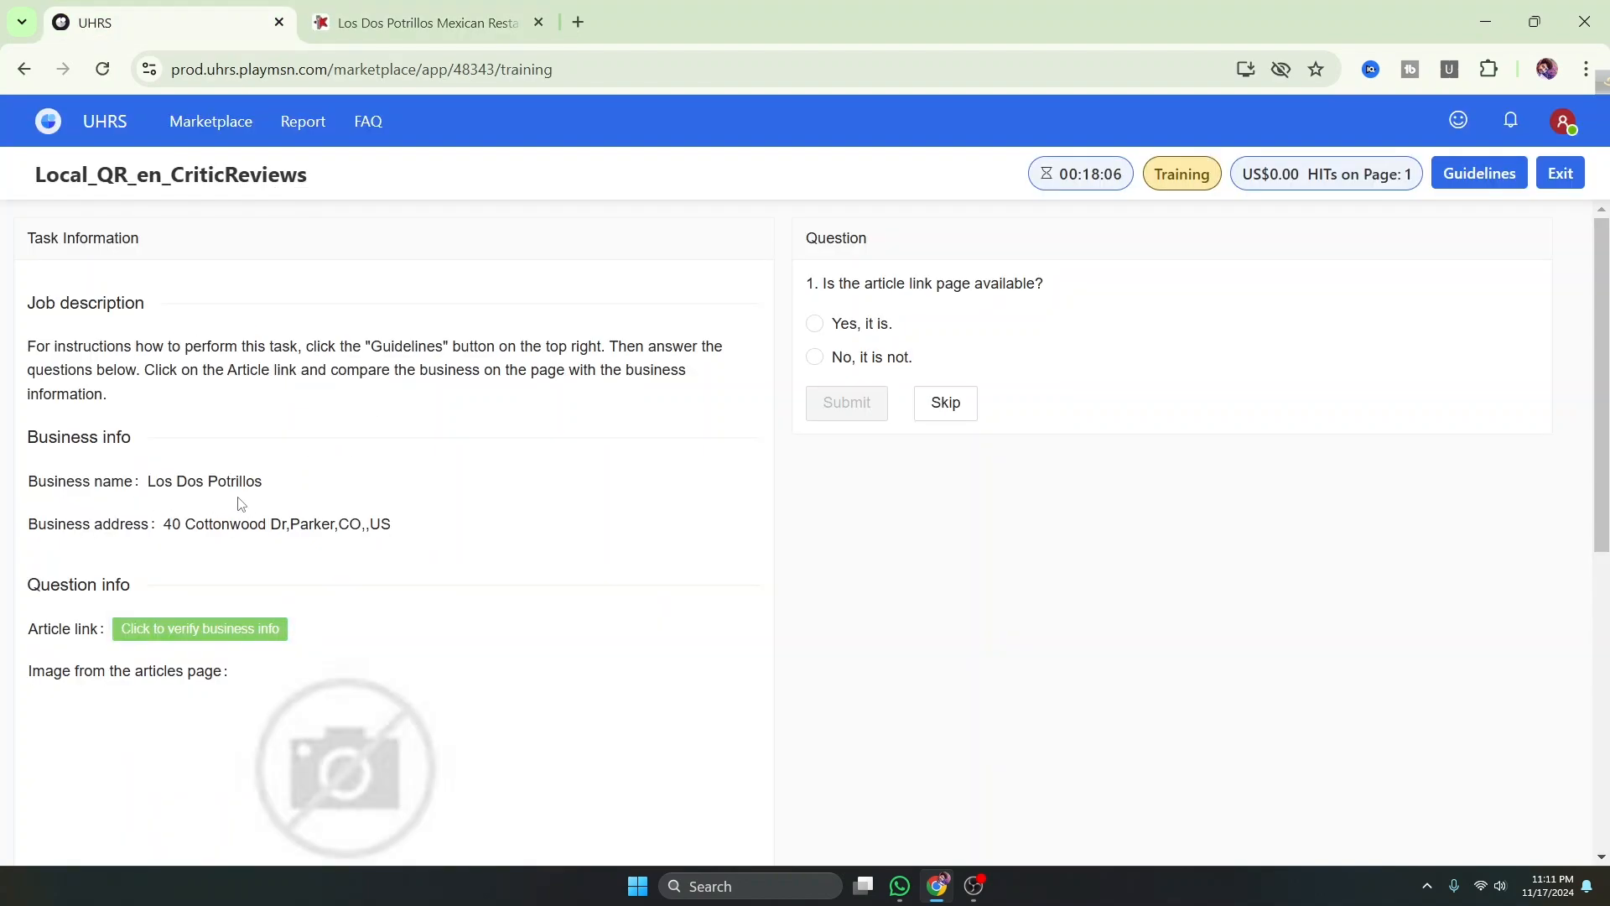
{"action": "key", "text": "ctrl+Tab"}
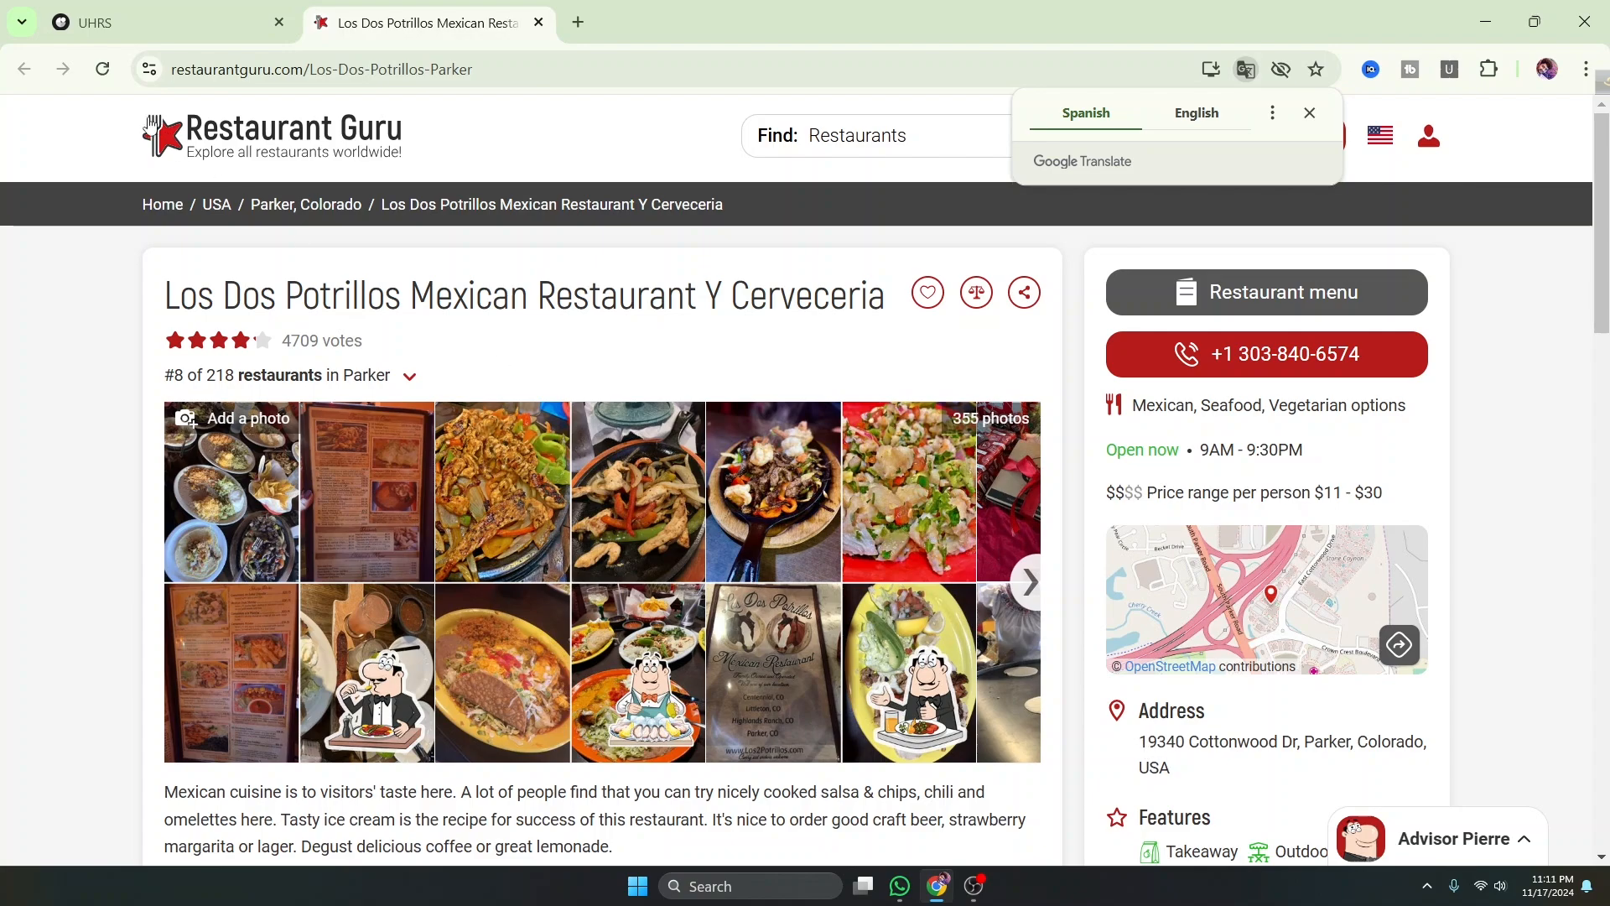
{"action": "left_click", "coordinate": [200, 24]}
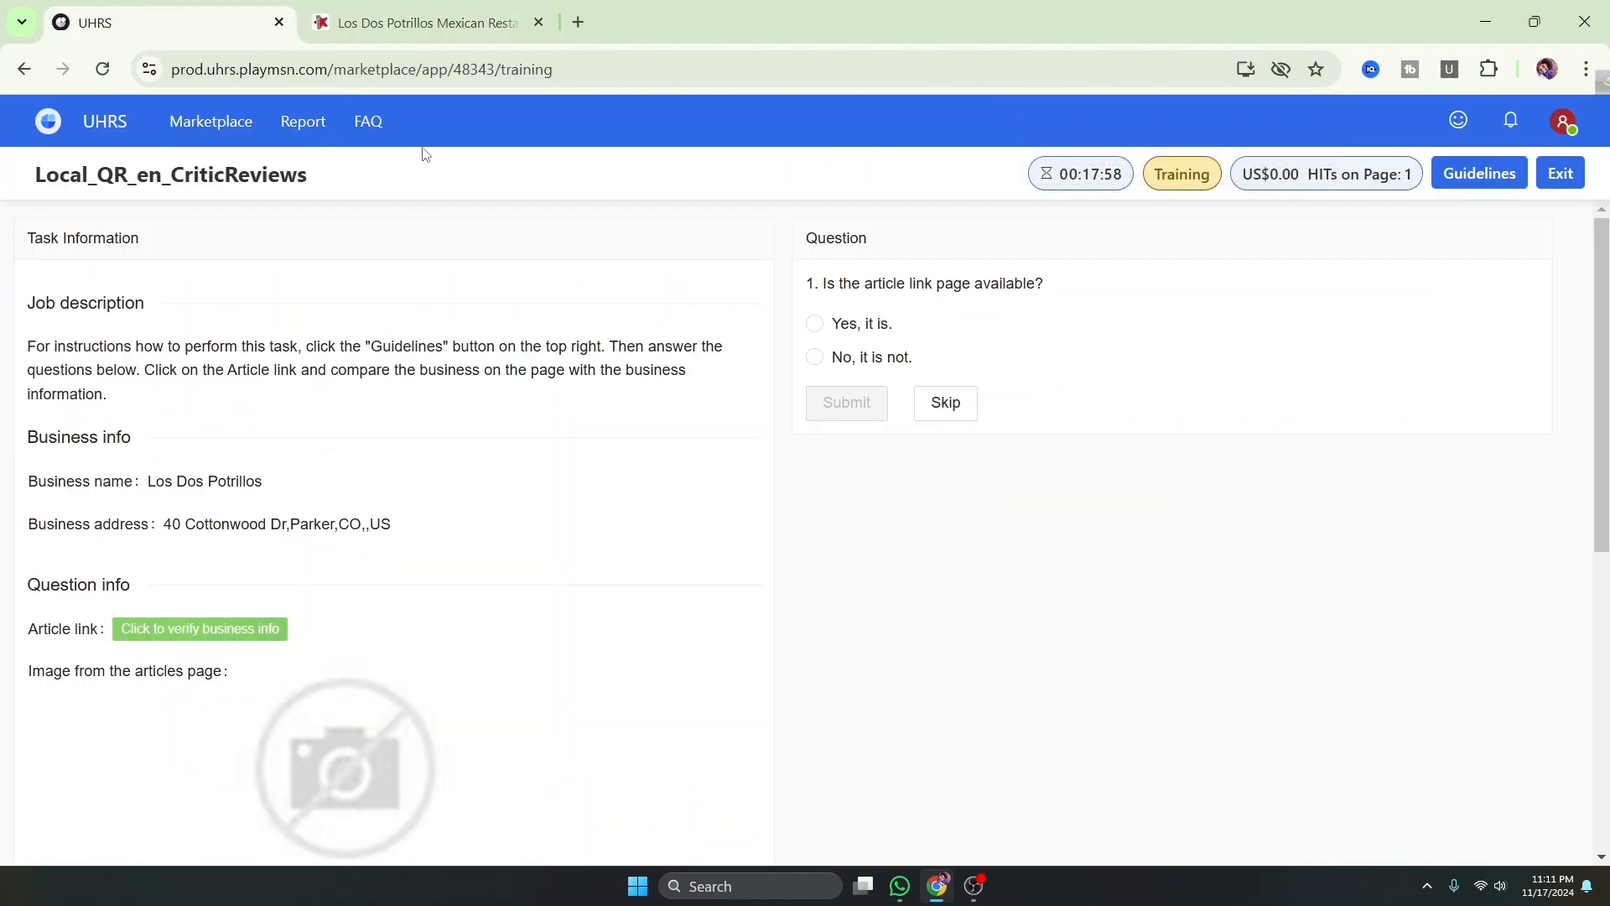
{"action": "key", "text": "ctrl+Tab"}
{"action": "left_click", "coordinate": [879, 558]}
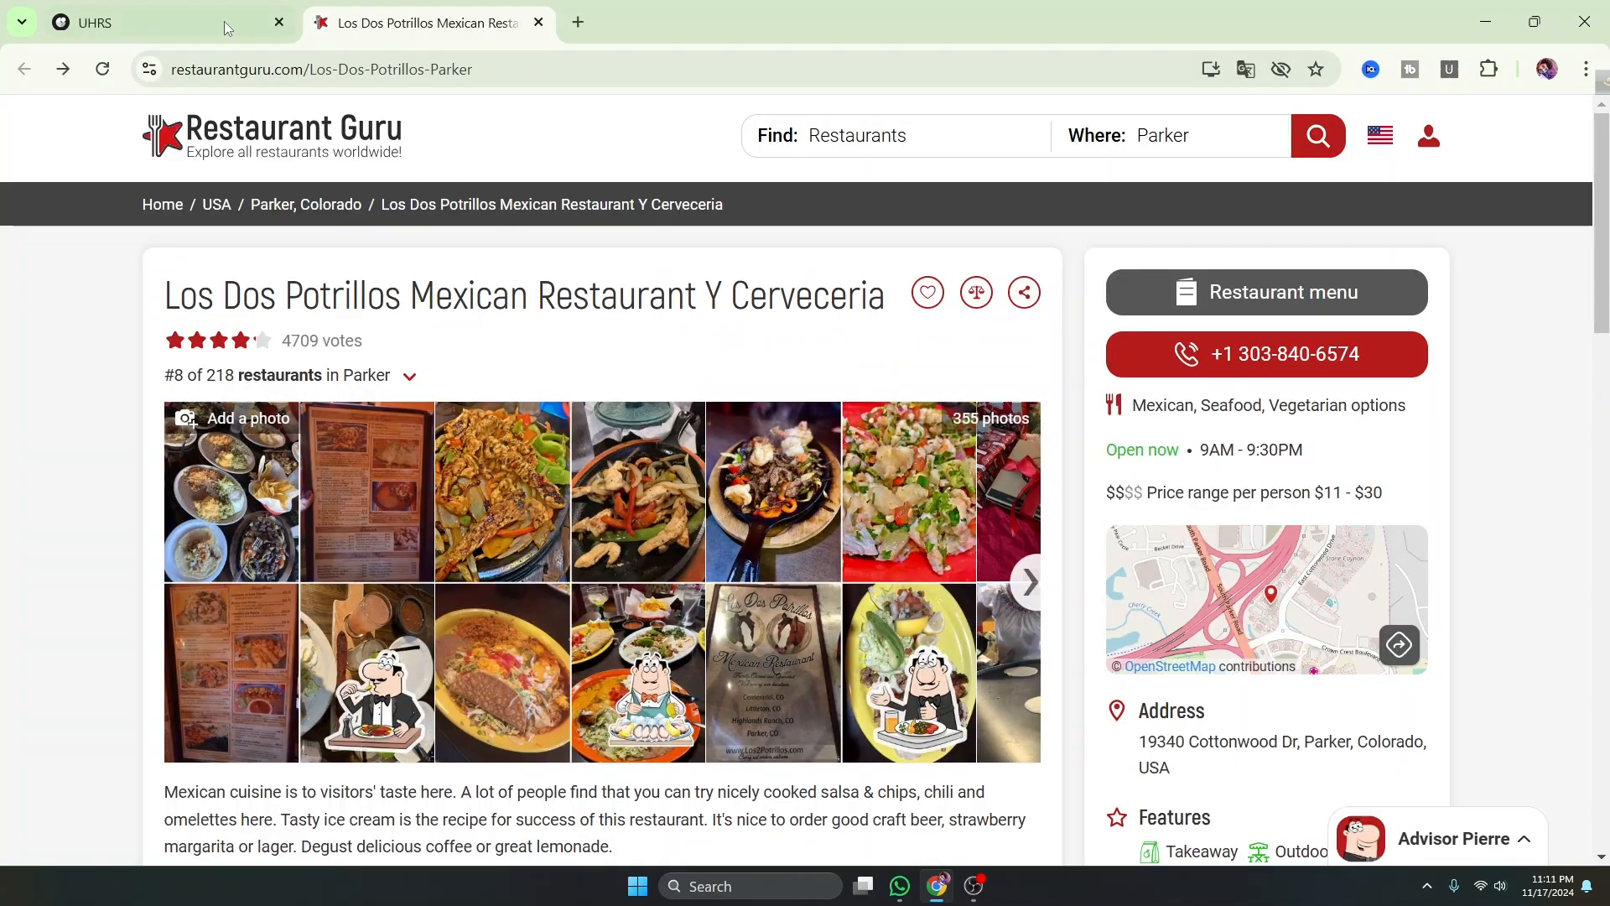
Answer "Yes, it is." for page availability and "No, it's different." for the Los Dos Potrillos match, recheck the address, submit and continue
{"action": "left_click", "coordinate": [198, 24]}
{"action": "left_click", "coordinate": [871, 327]}
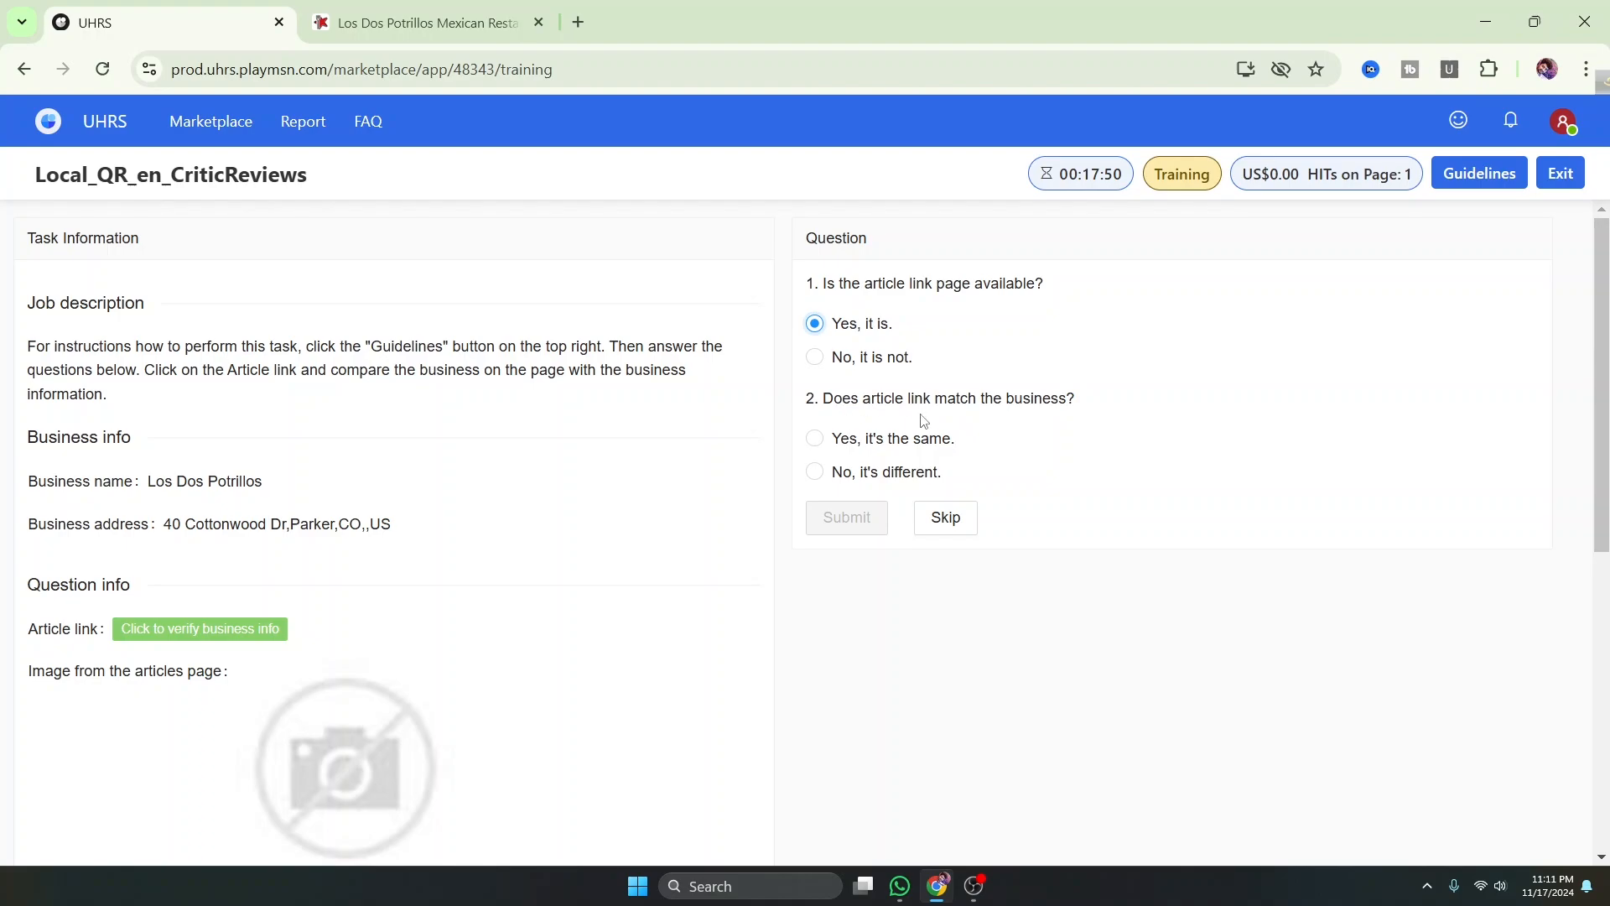
{"action": "left_click", "coordinate": [814, 472]}
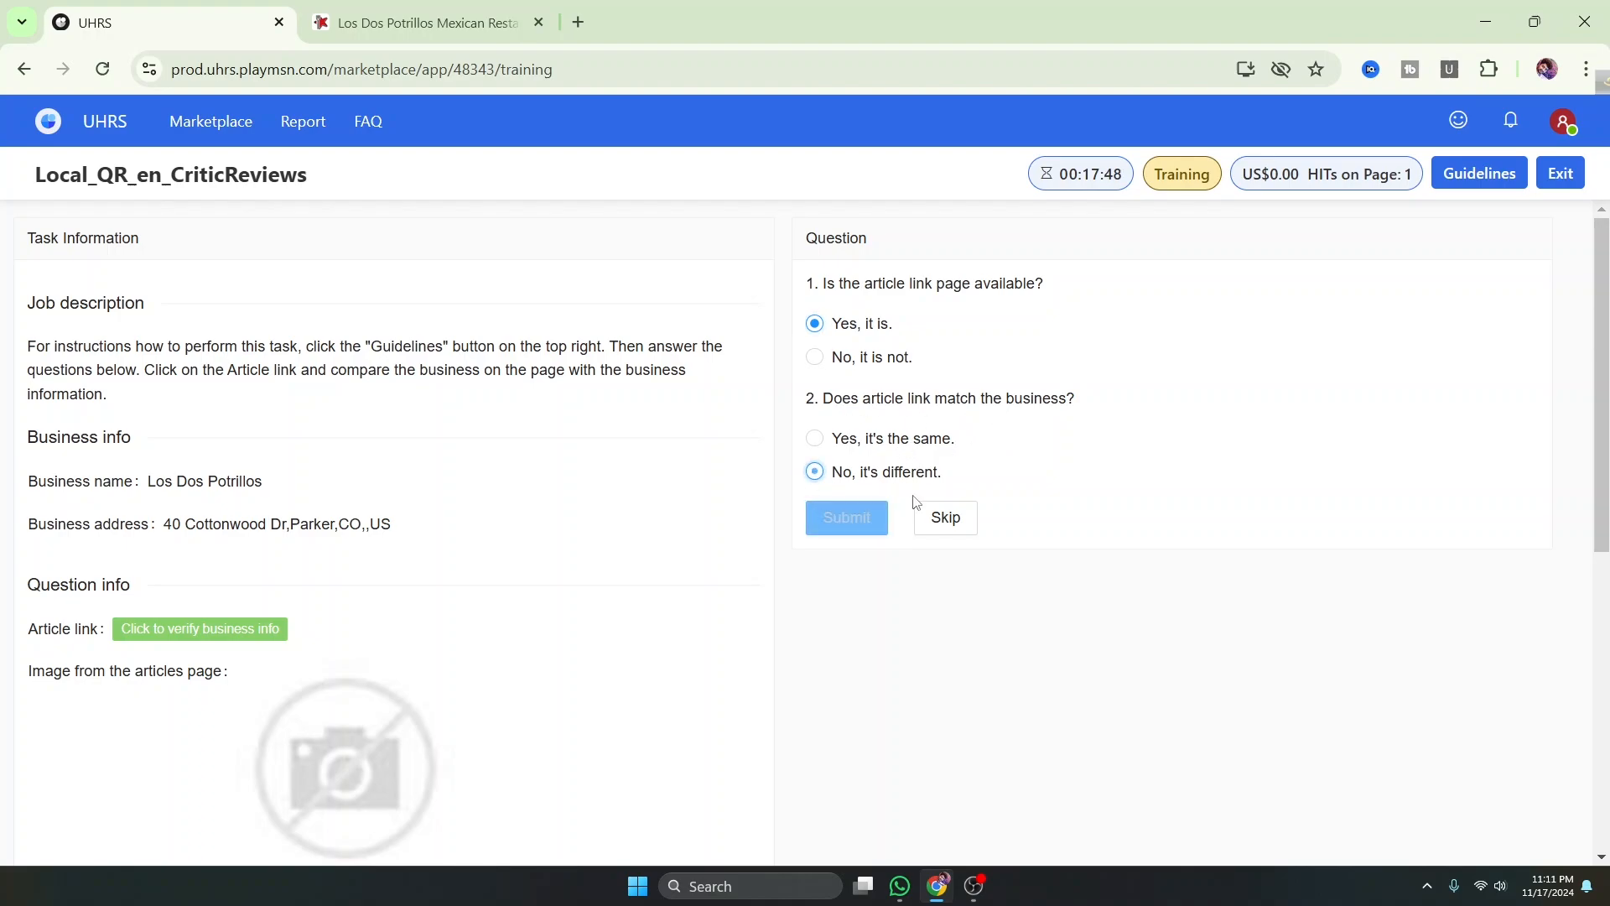
{"action": "left_click", "coordinate": [469, 22]}
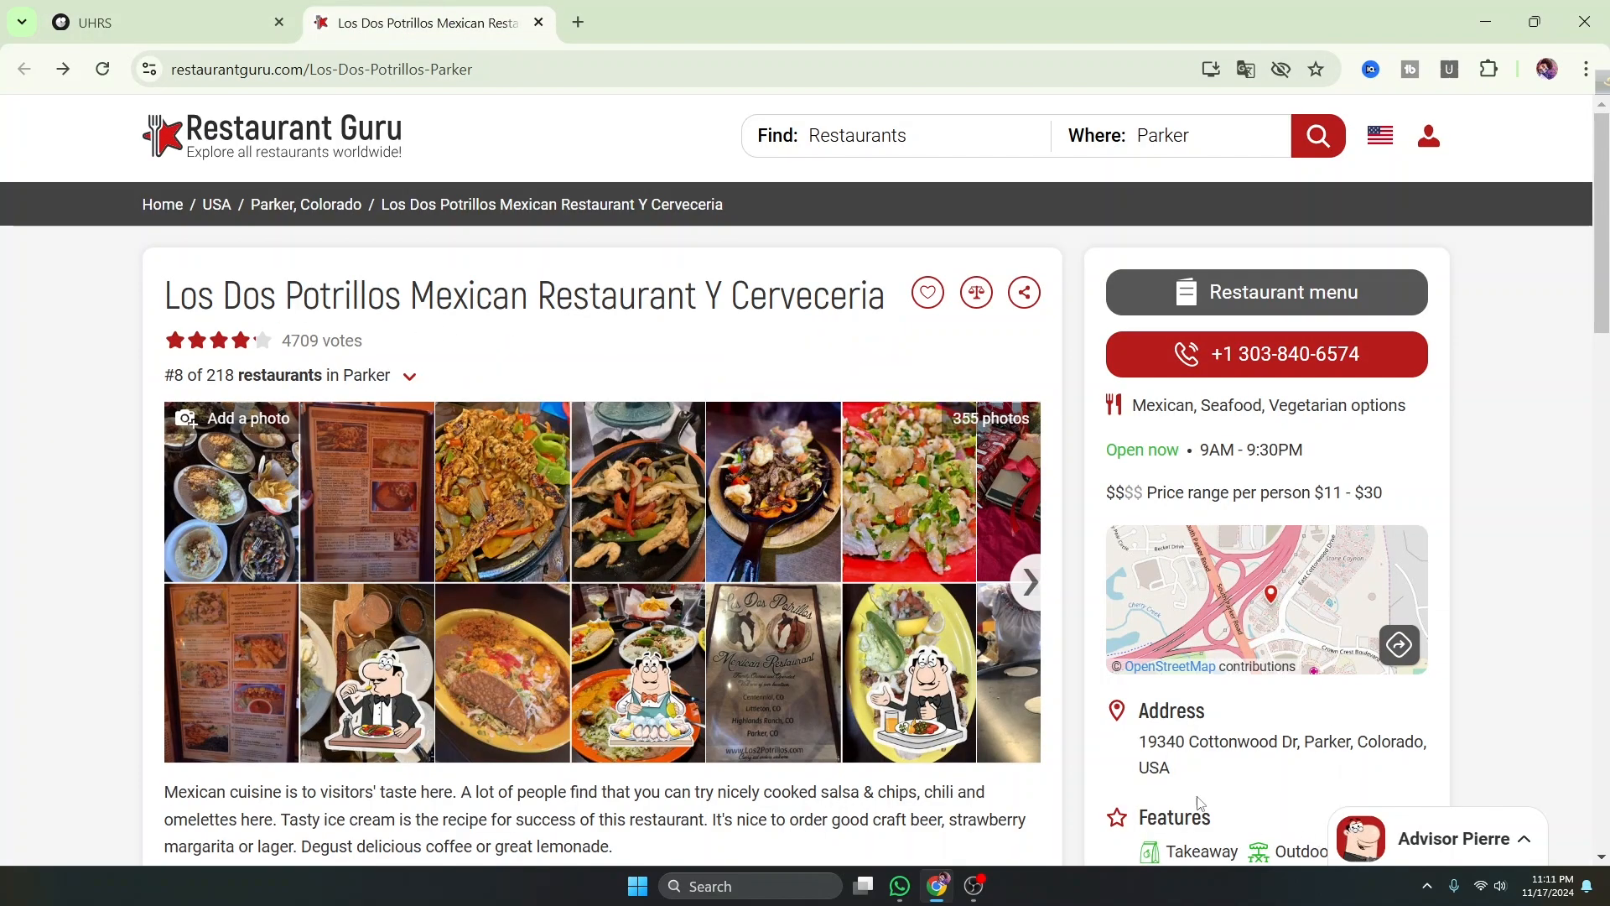
{"action": "left_click", "coordinate": [130, 18]}
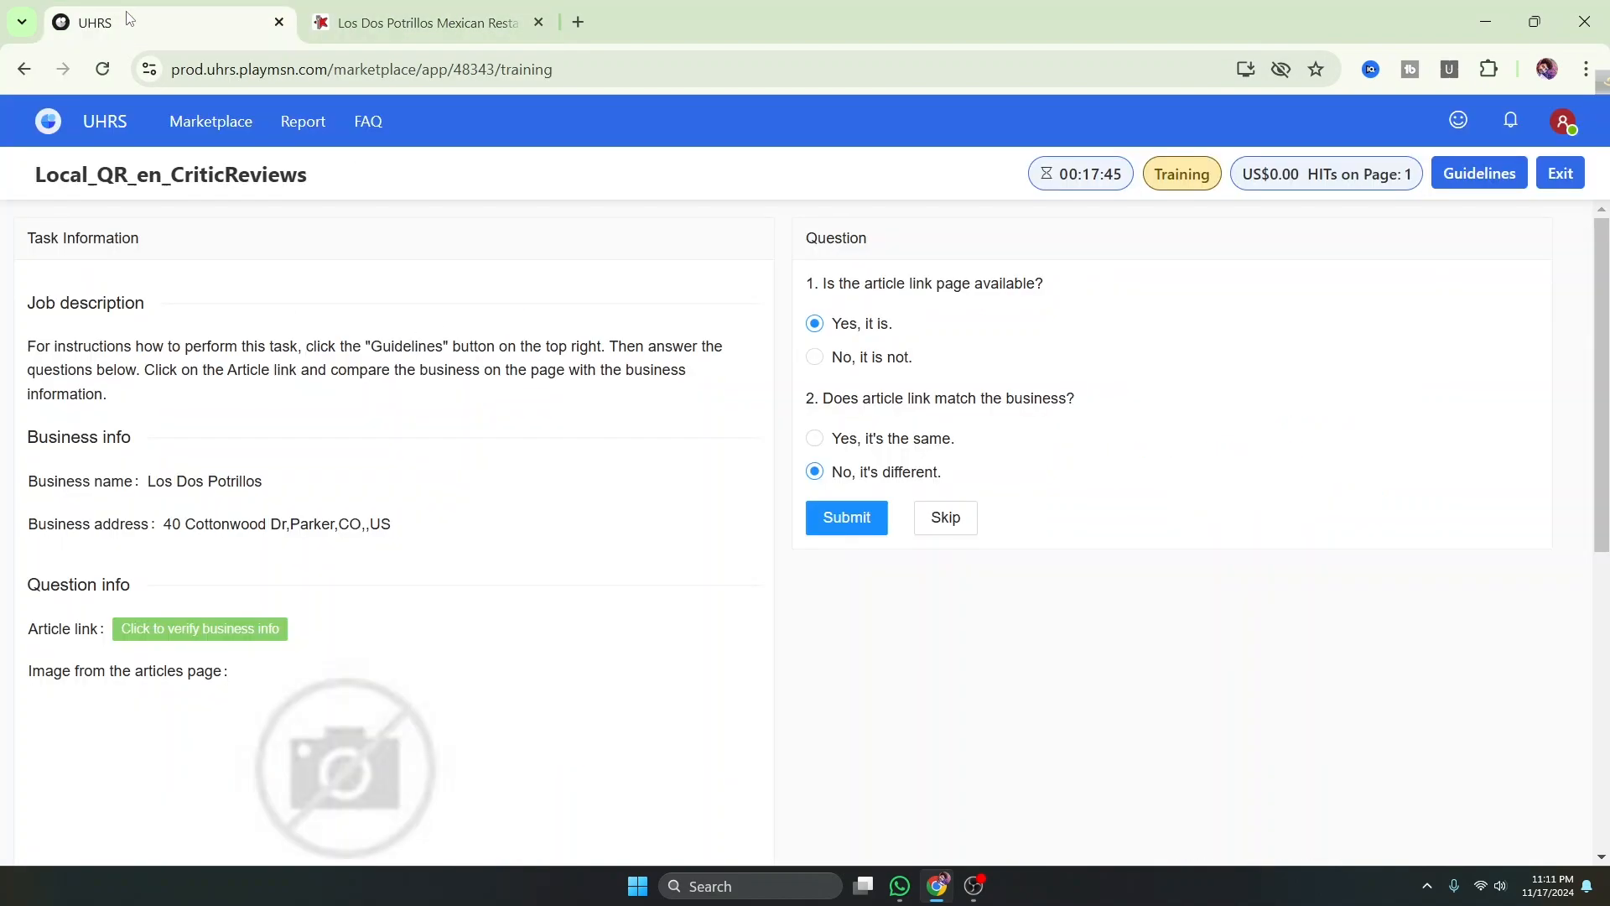
{"action": "left_click", "coordinate": [855, 520]}
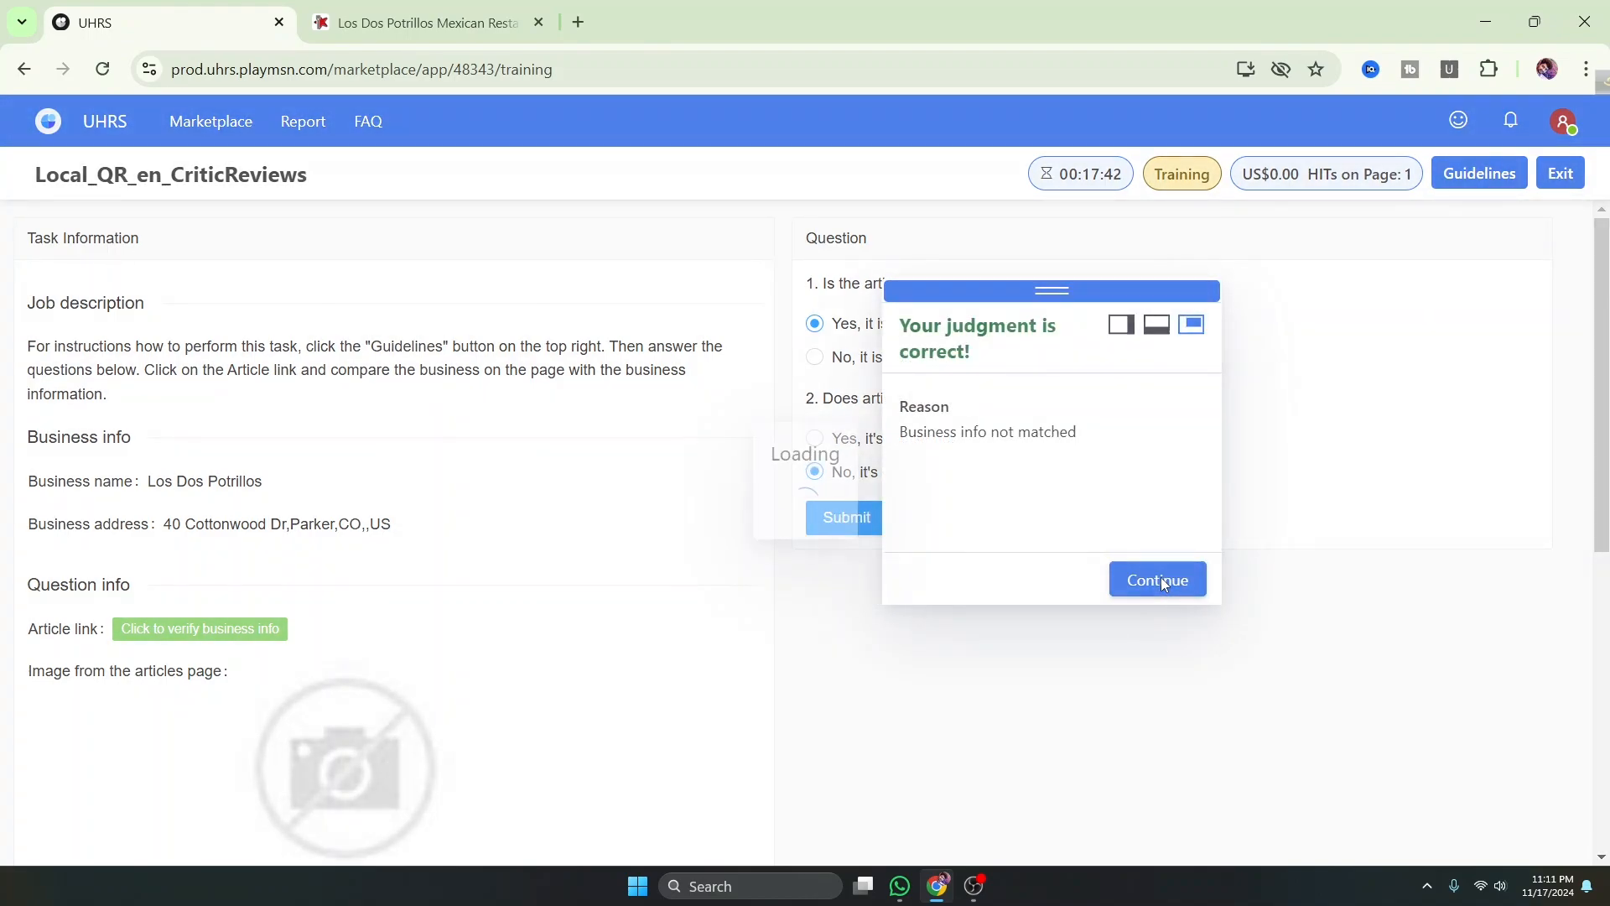
{"action": "left_click", "coordinate": [1161, 579]}
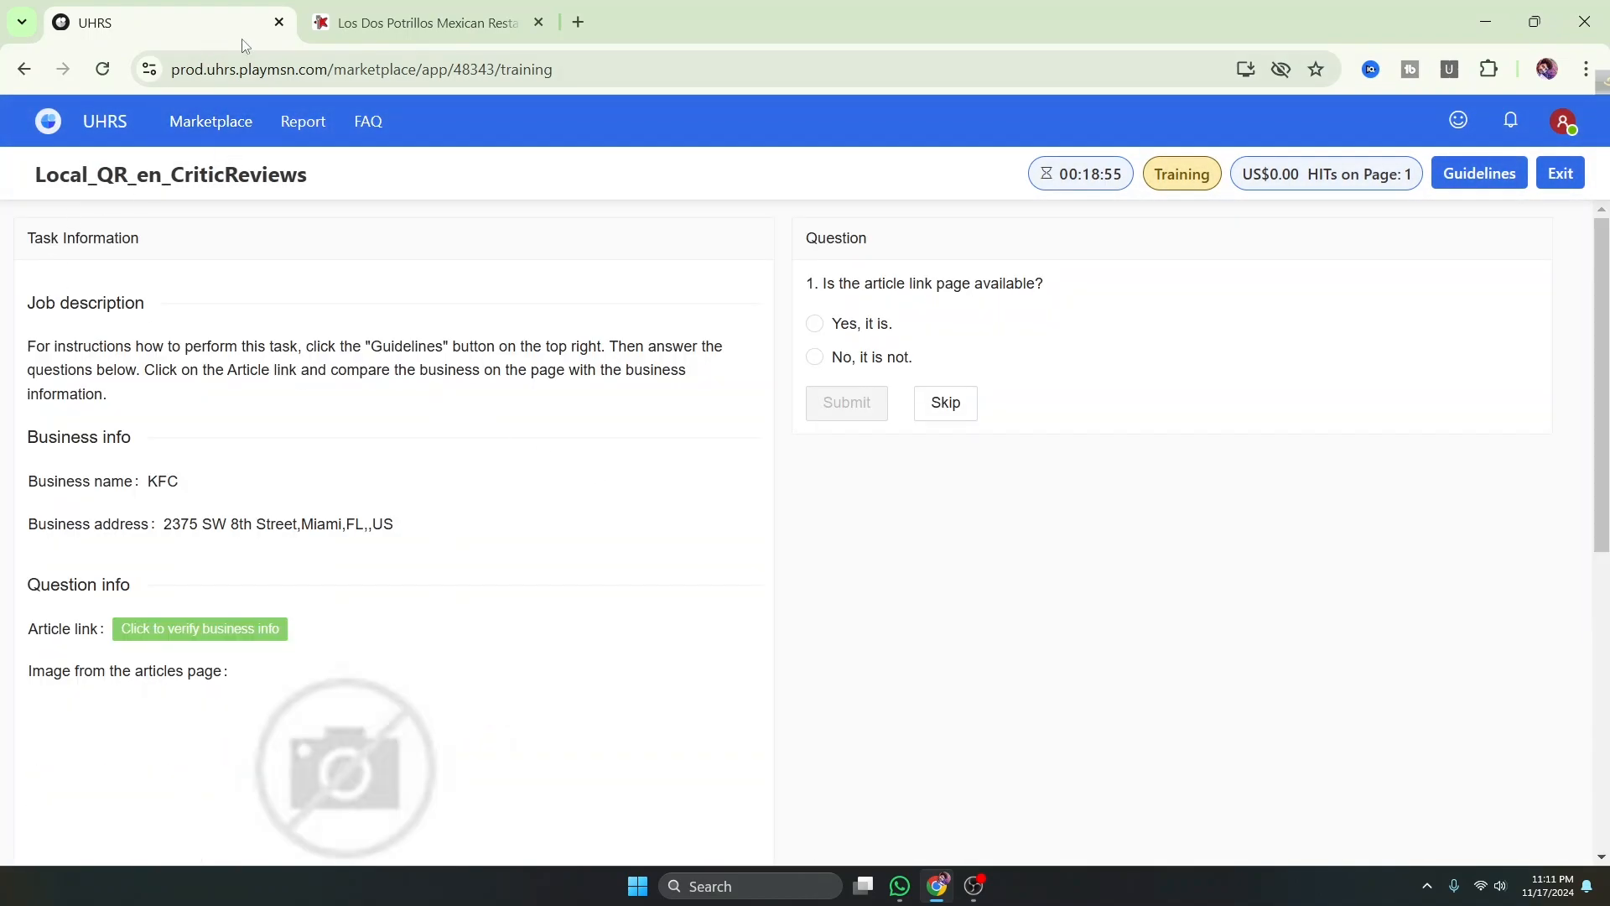
Close the Los Dos Potrillos page, open the KFC article link and compare its name and street address with the business info
{"action": "left_click", "coordinate": [540, 23]}
{"action": "left_click", "coordinate": [215, 630]}
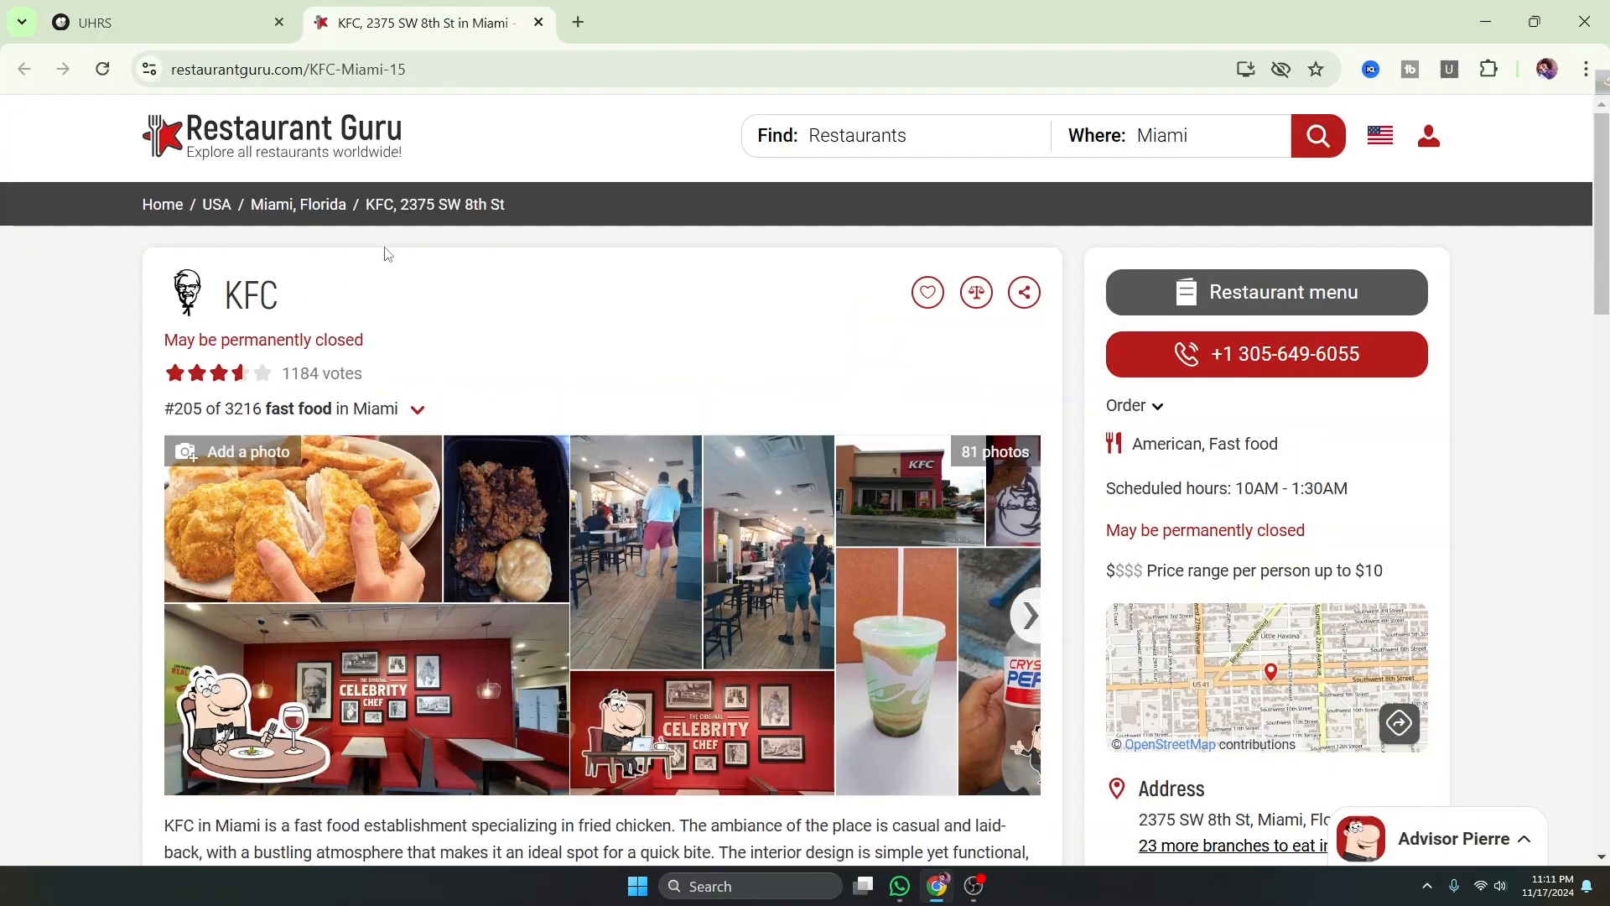
{"action": "left_click", "coordinate": [246, 25]}
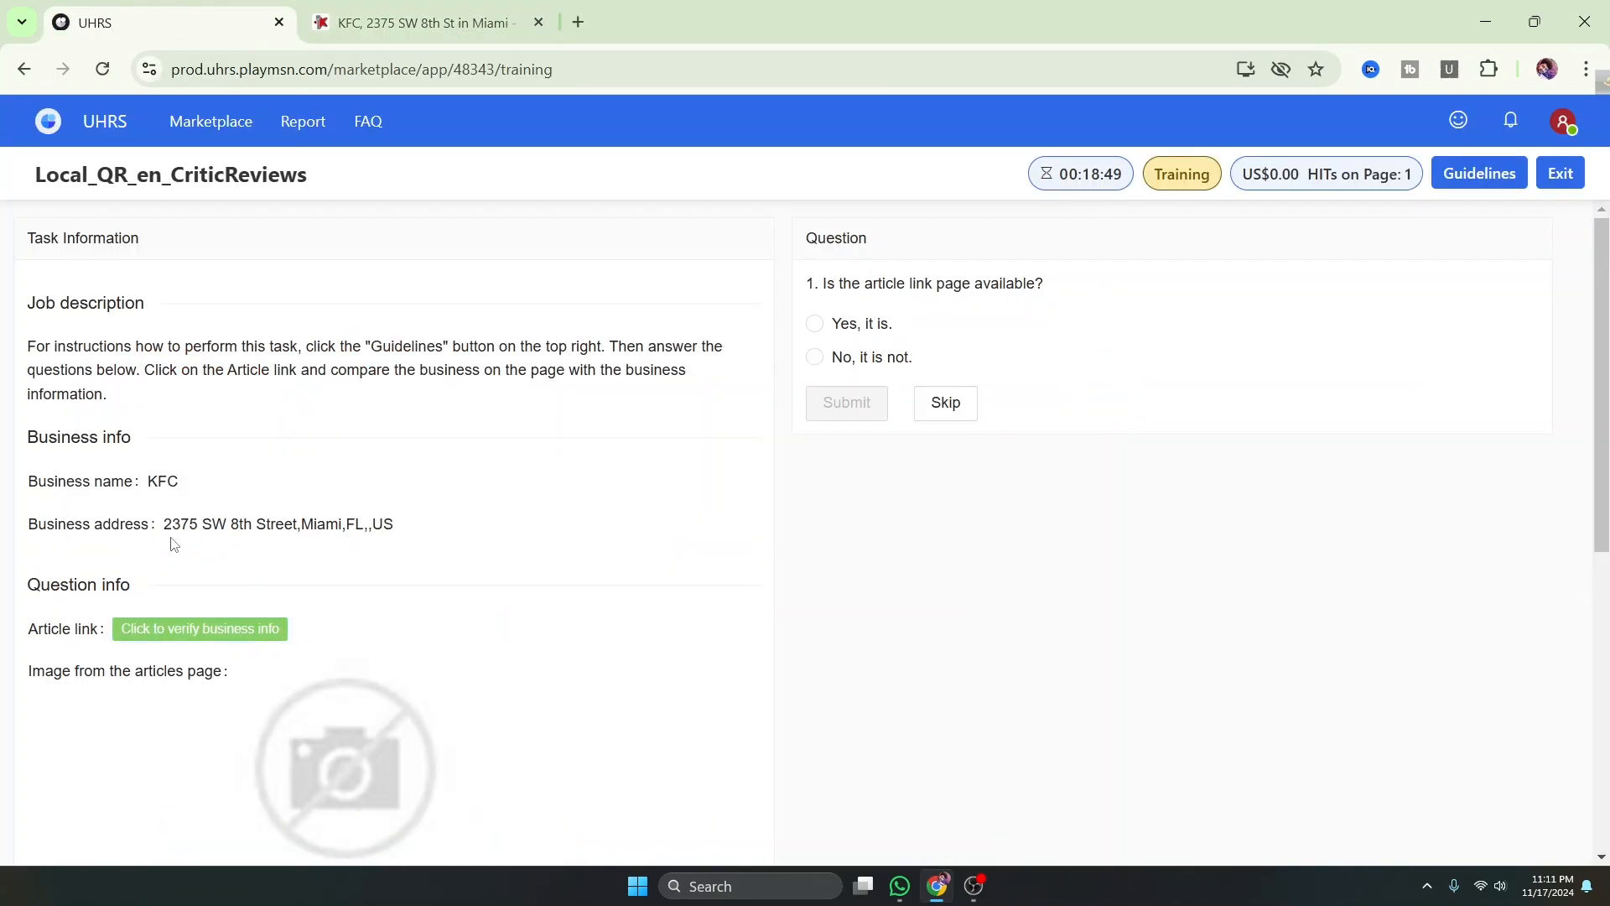
{"action": "left_click", "coordinate": [472, 26]}
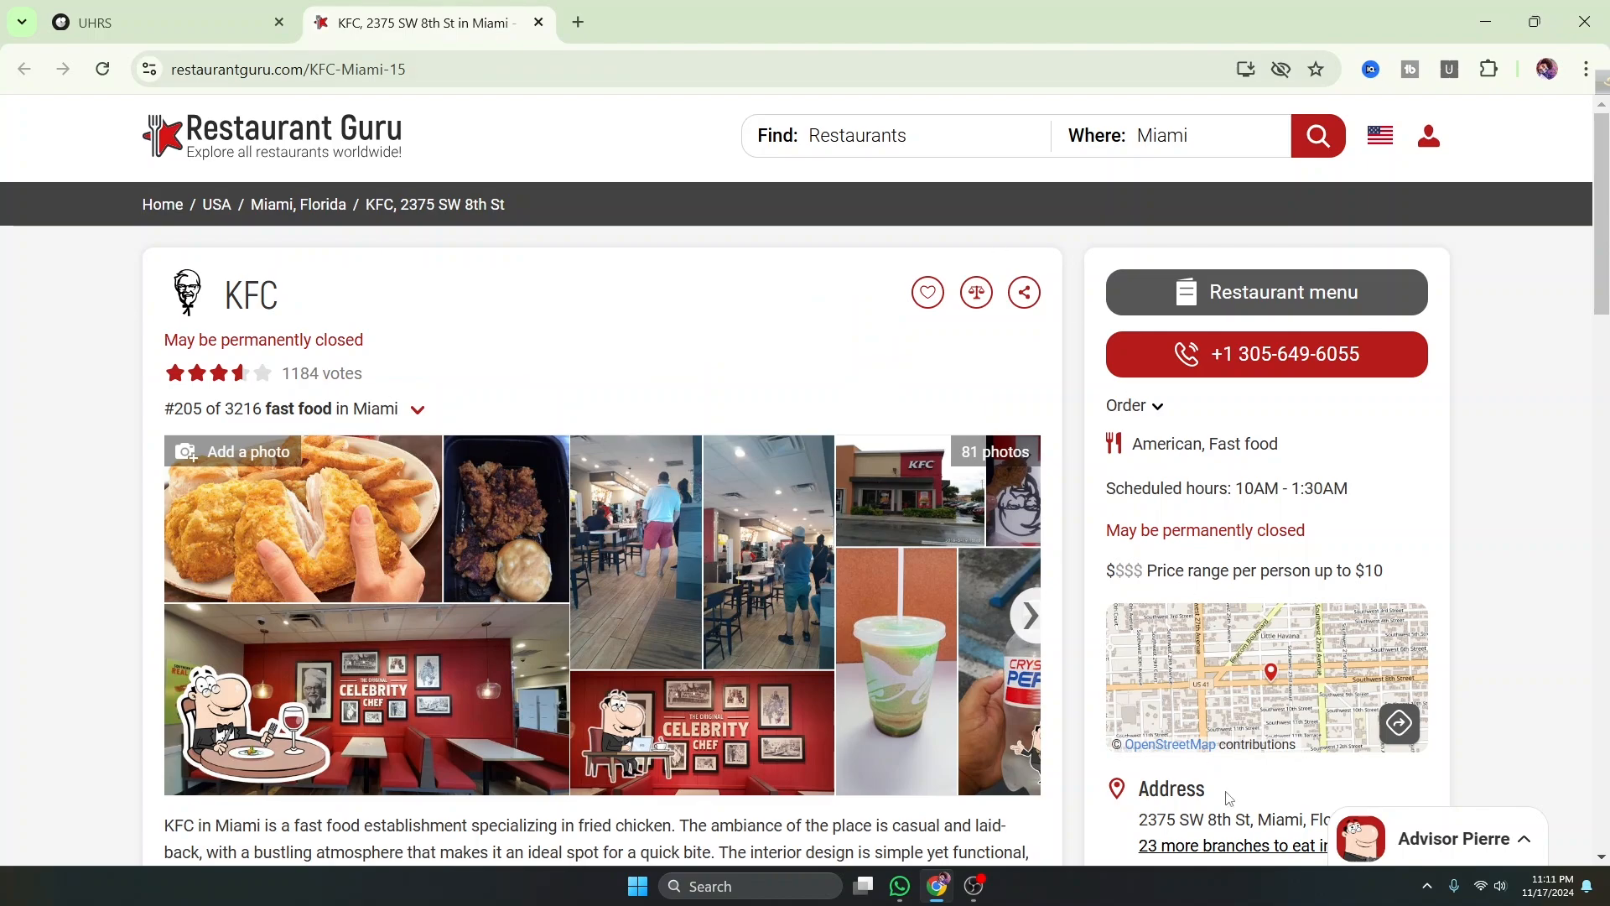
{"action": "left_click_drag", "start_coordinate": [1143, 819], "coordinate": [1232, 828]}
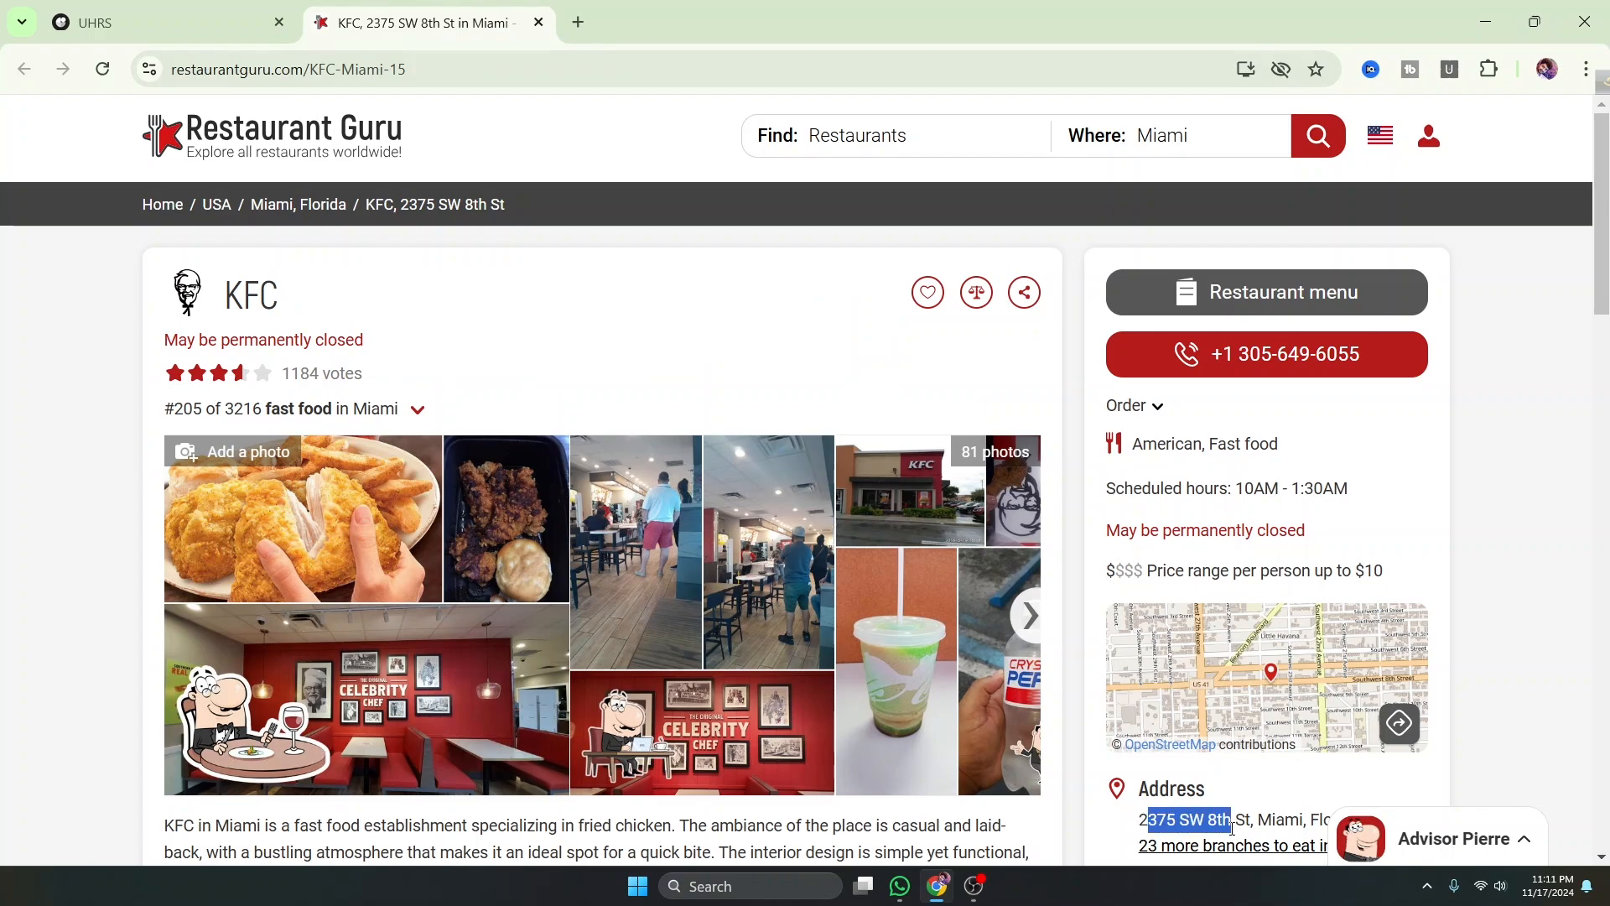
Answer "Yes, it is." for the KFC article page's availability and "Yes, it's the same." for the business match
{"action": "left_click", "coordinate": [251, 22]}
{"action": "left_click", "coordinate": [828, 327]}
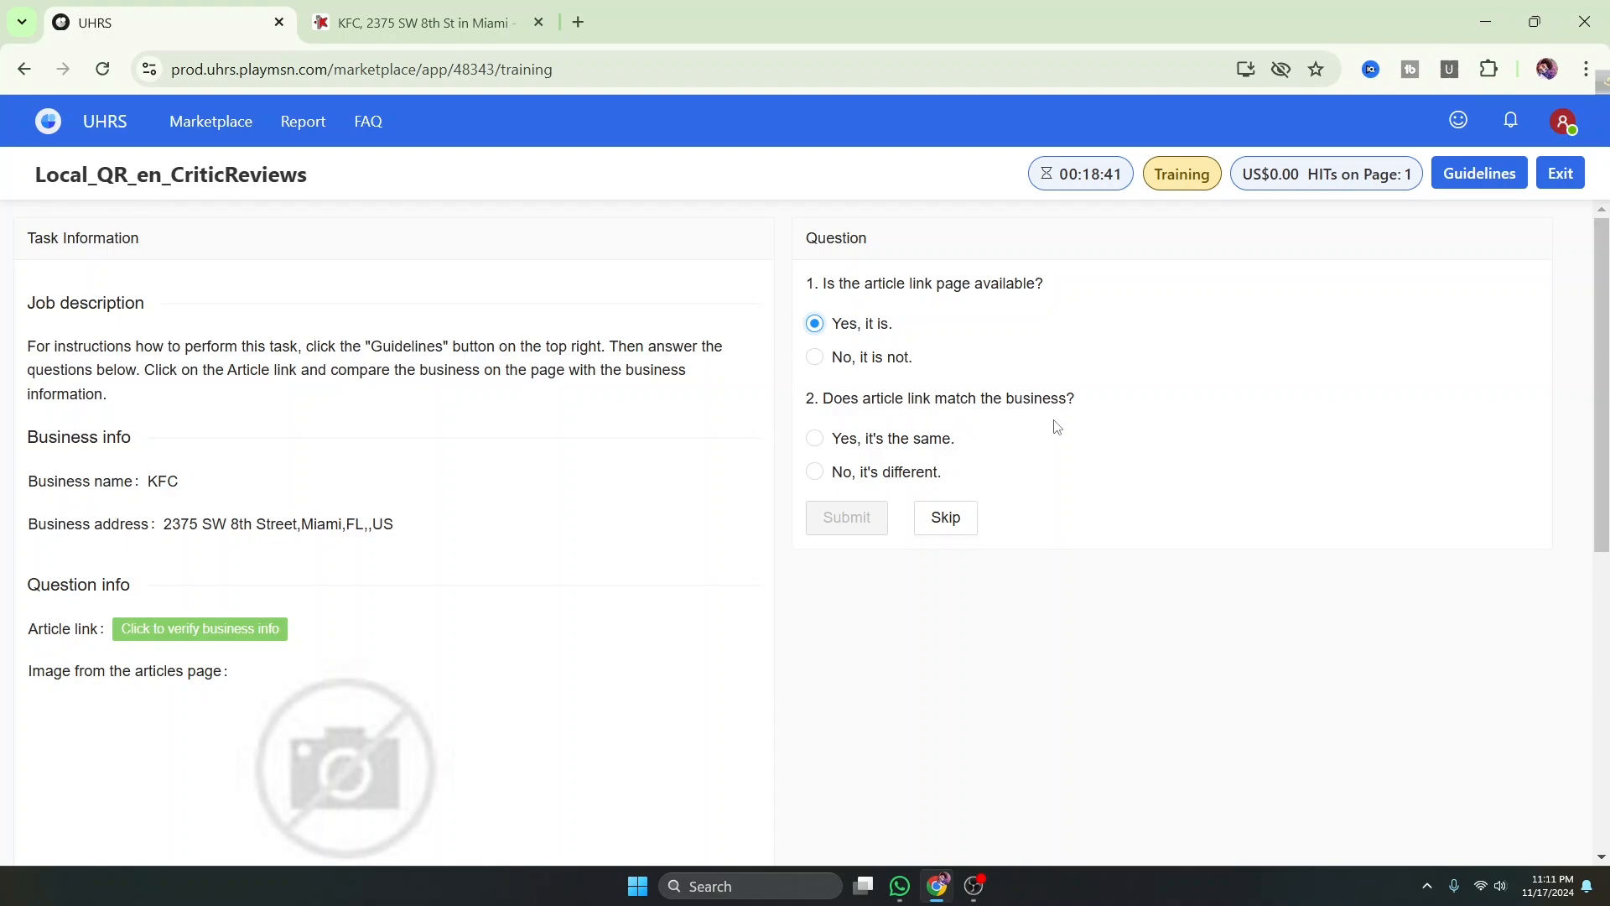
{"action": "left_click", "coordinate": [820, 442]}
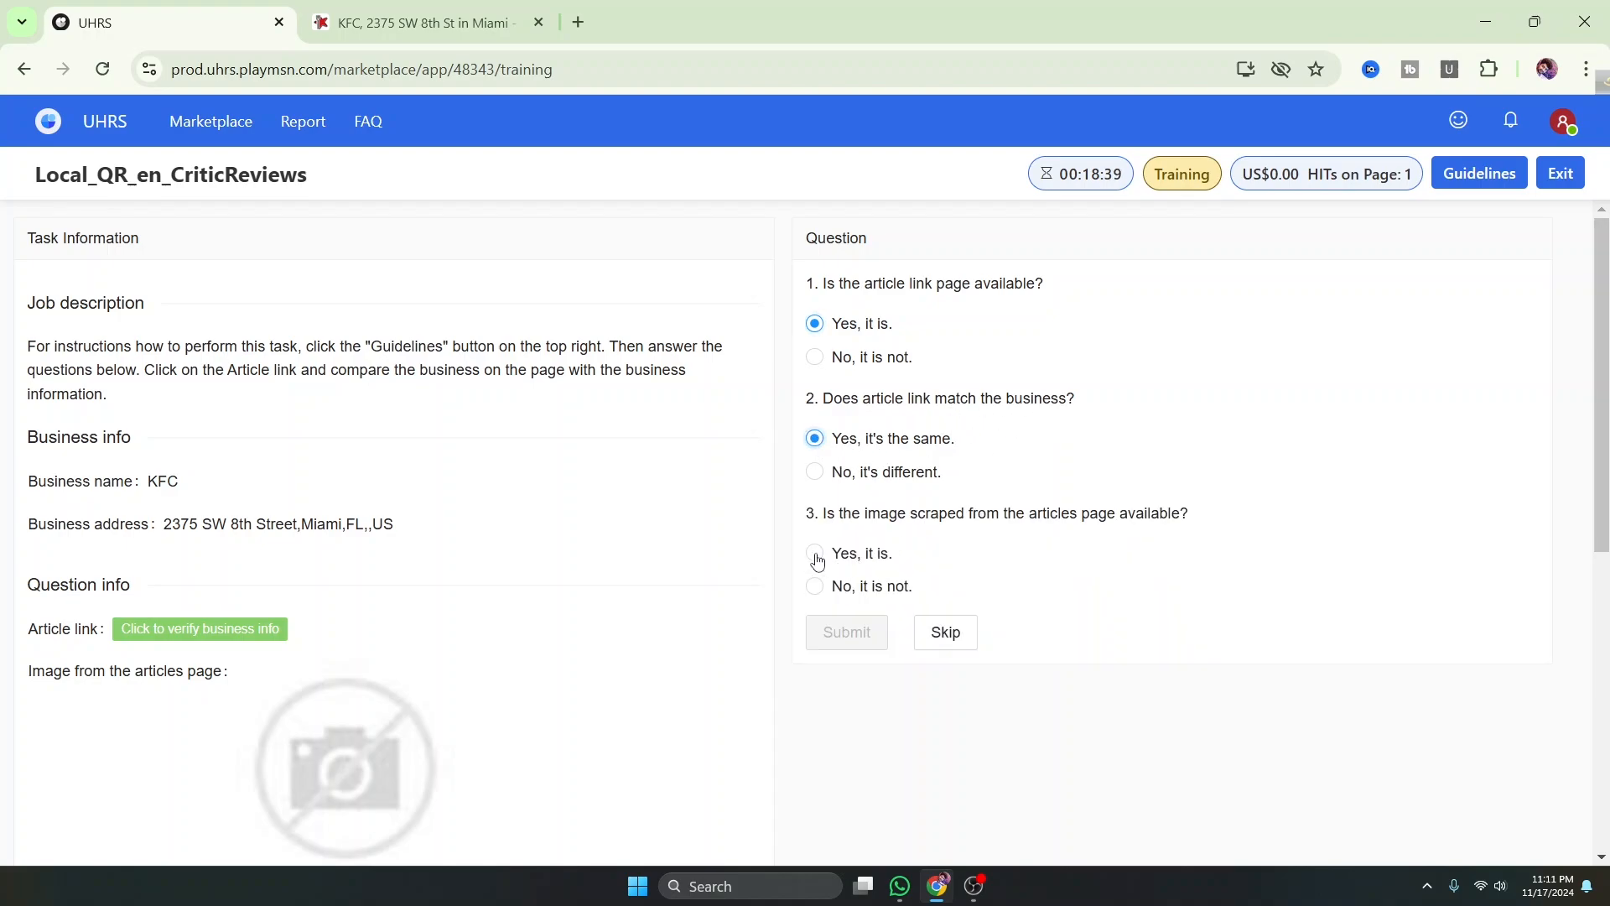
Return to the KFC article page and examine the photos in its gallery
{"action": "left_click", "coordinate": [379, 16]}
{"action": "scroll", "coordinate": [540, 427], "scroll_direction": "down", "scroll_amount": 3}
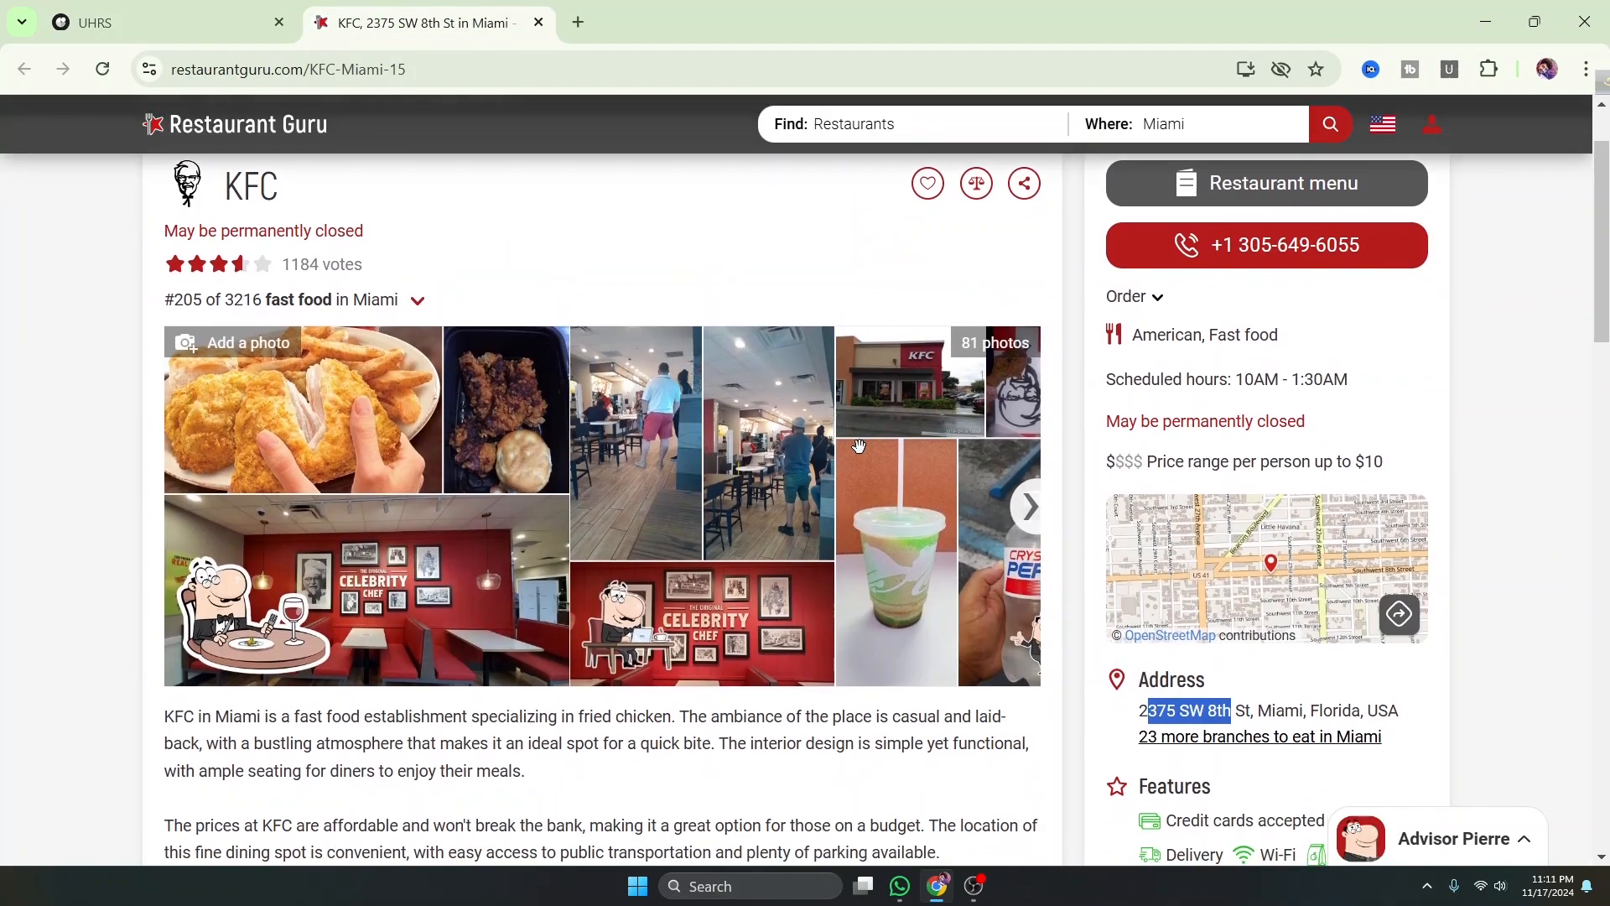
{"action": "left_click", "coordinate": [1030, 398]}
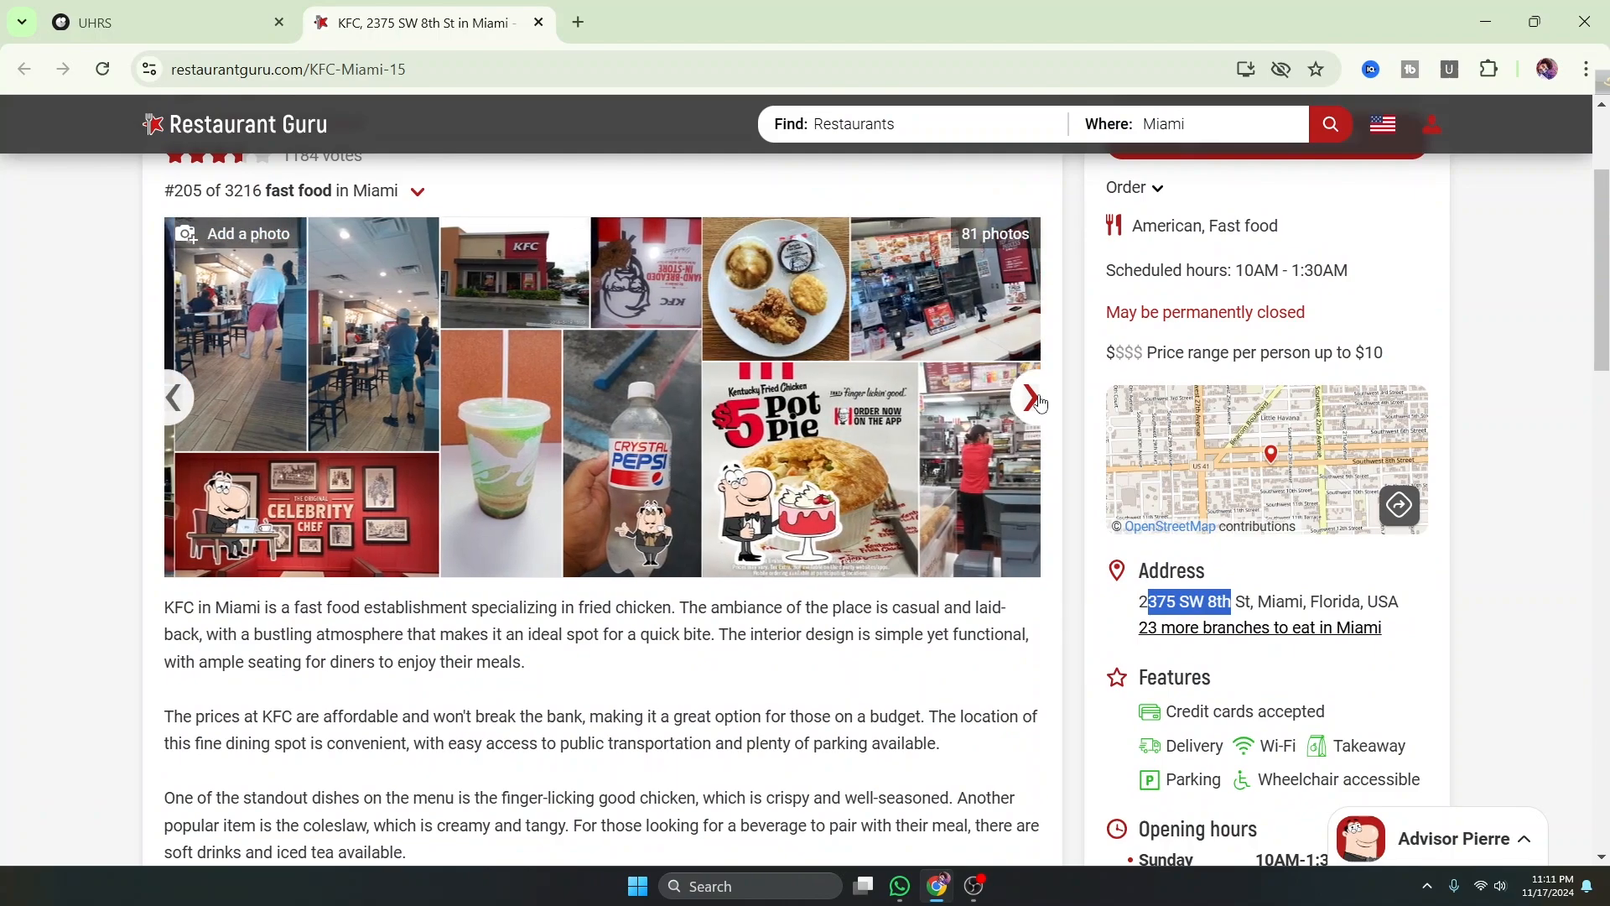
{"action": "left_click", "coordinate": [179, 397]}
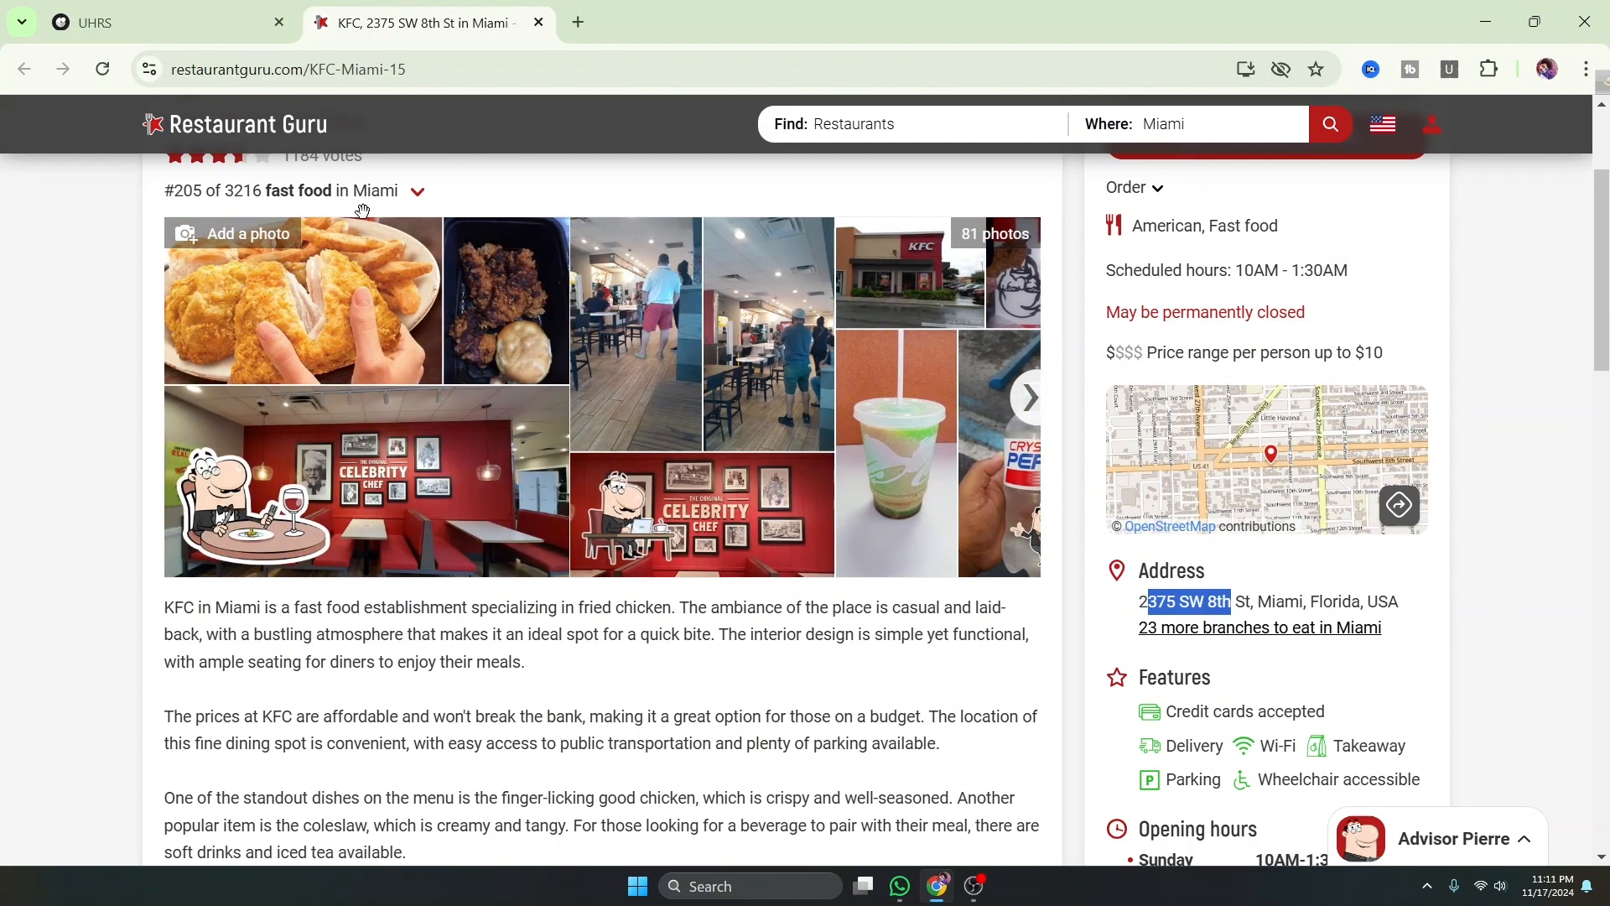
Open the Bing image results for KFC Miami from the task's business page section and look through the images
{"action": "left_click", "coordinate": [204, 17]}
{"action": "scroll", "coordinate": [401, 453], "scroll_direction": "down", "scroll_amount": 6}
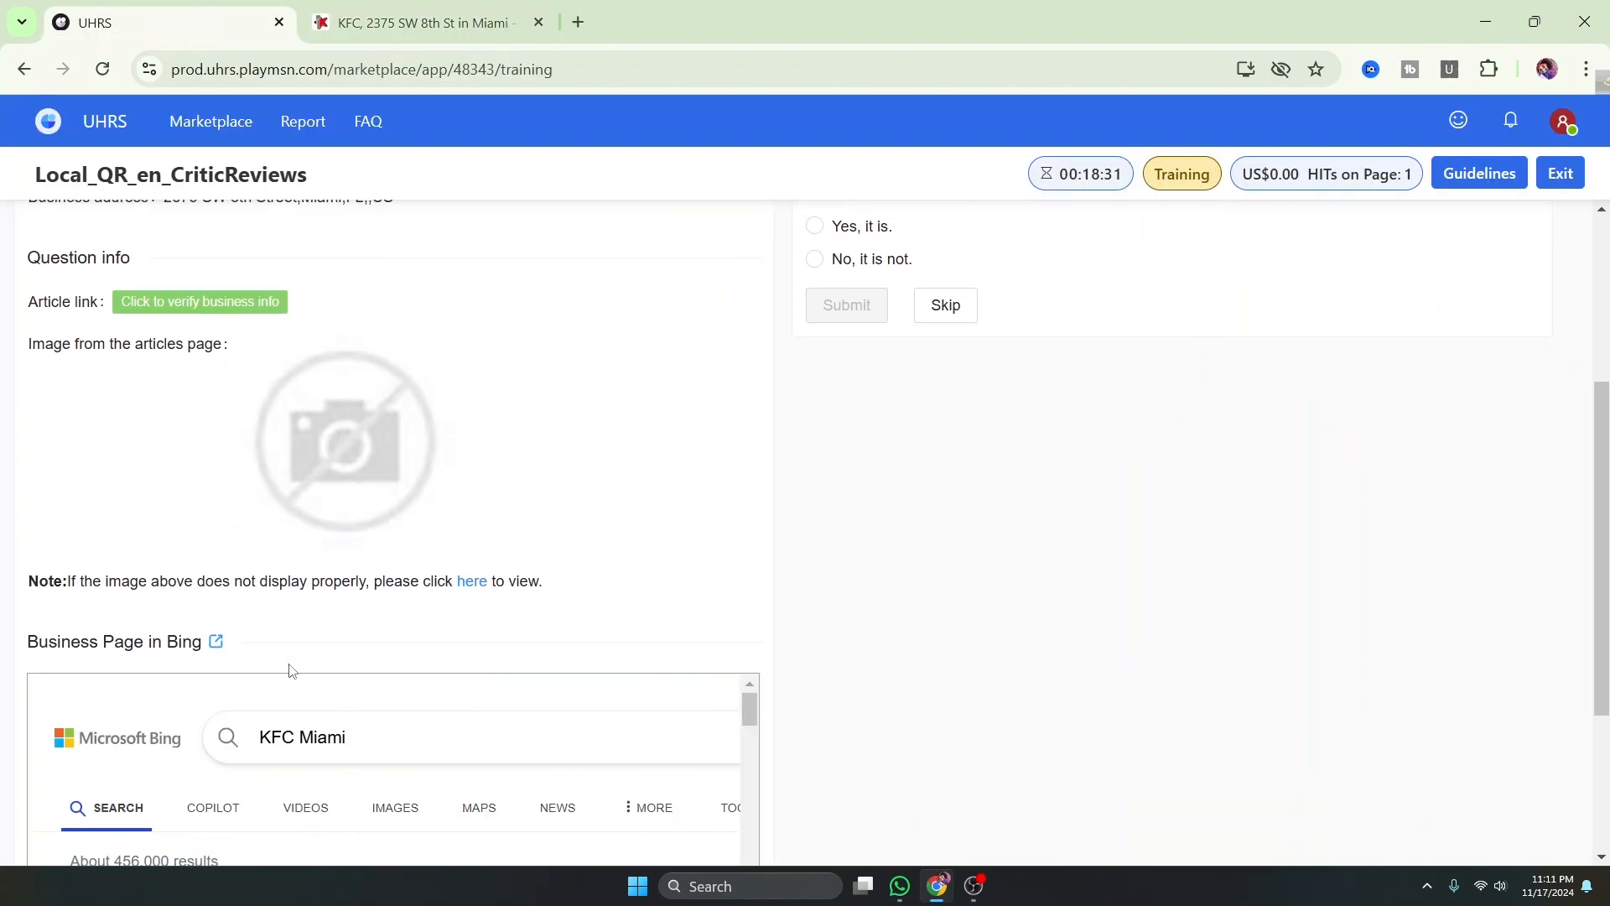
{"action": "left_click", "coordinate": [401, 592]}
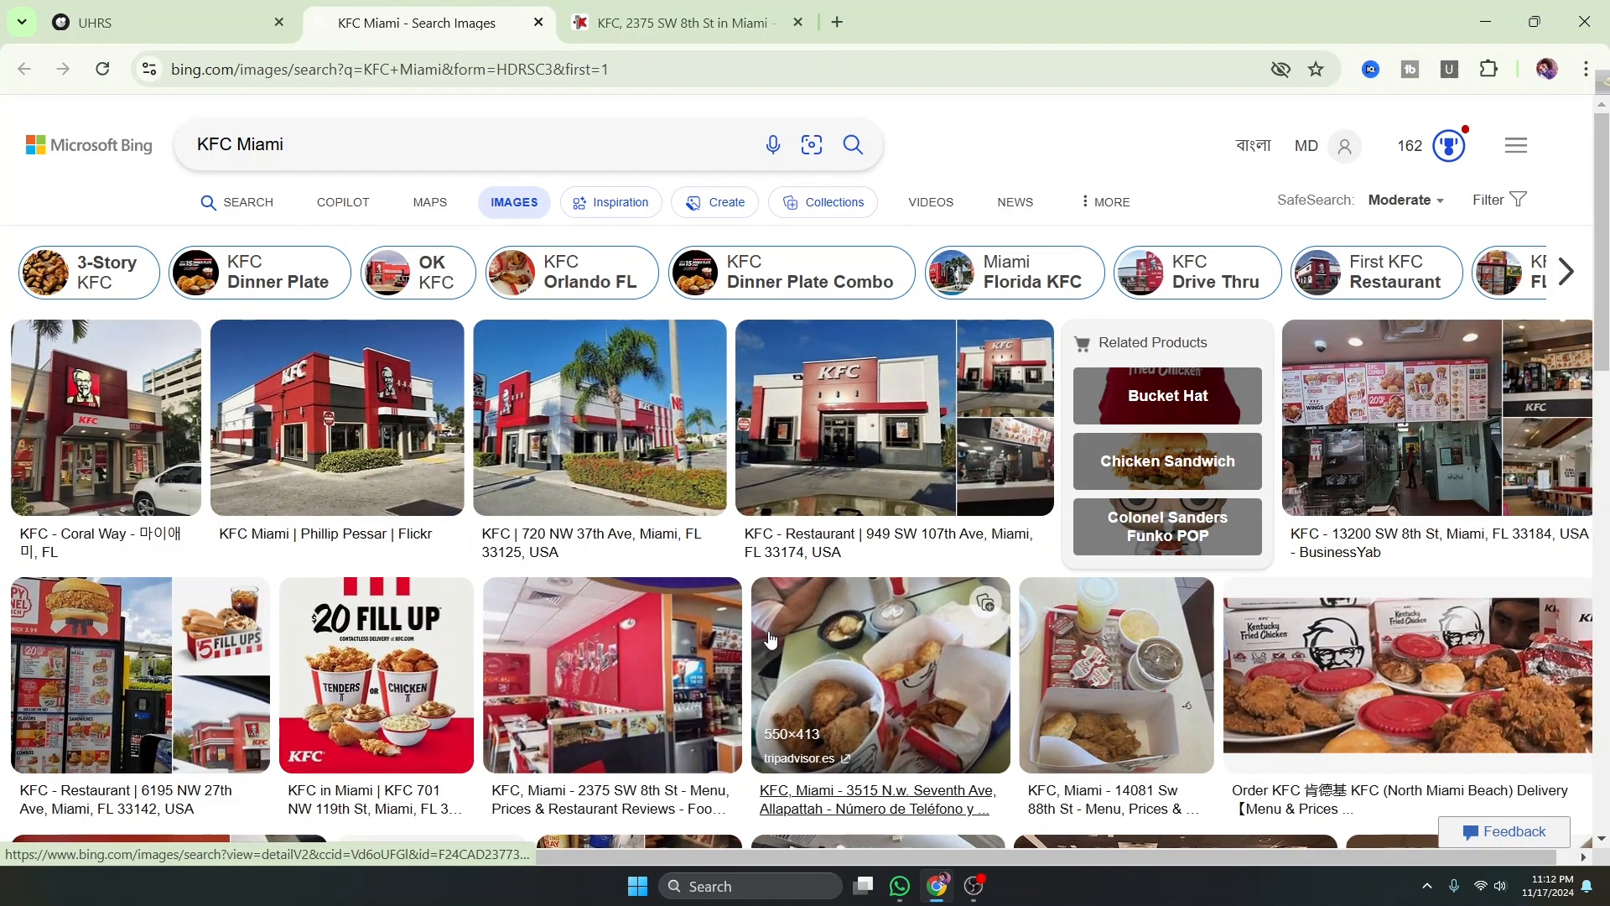
{"action": "scroll", "coordinate": [827, 572], "scroll_direction": "down", "scroll_amount": 4}
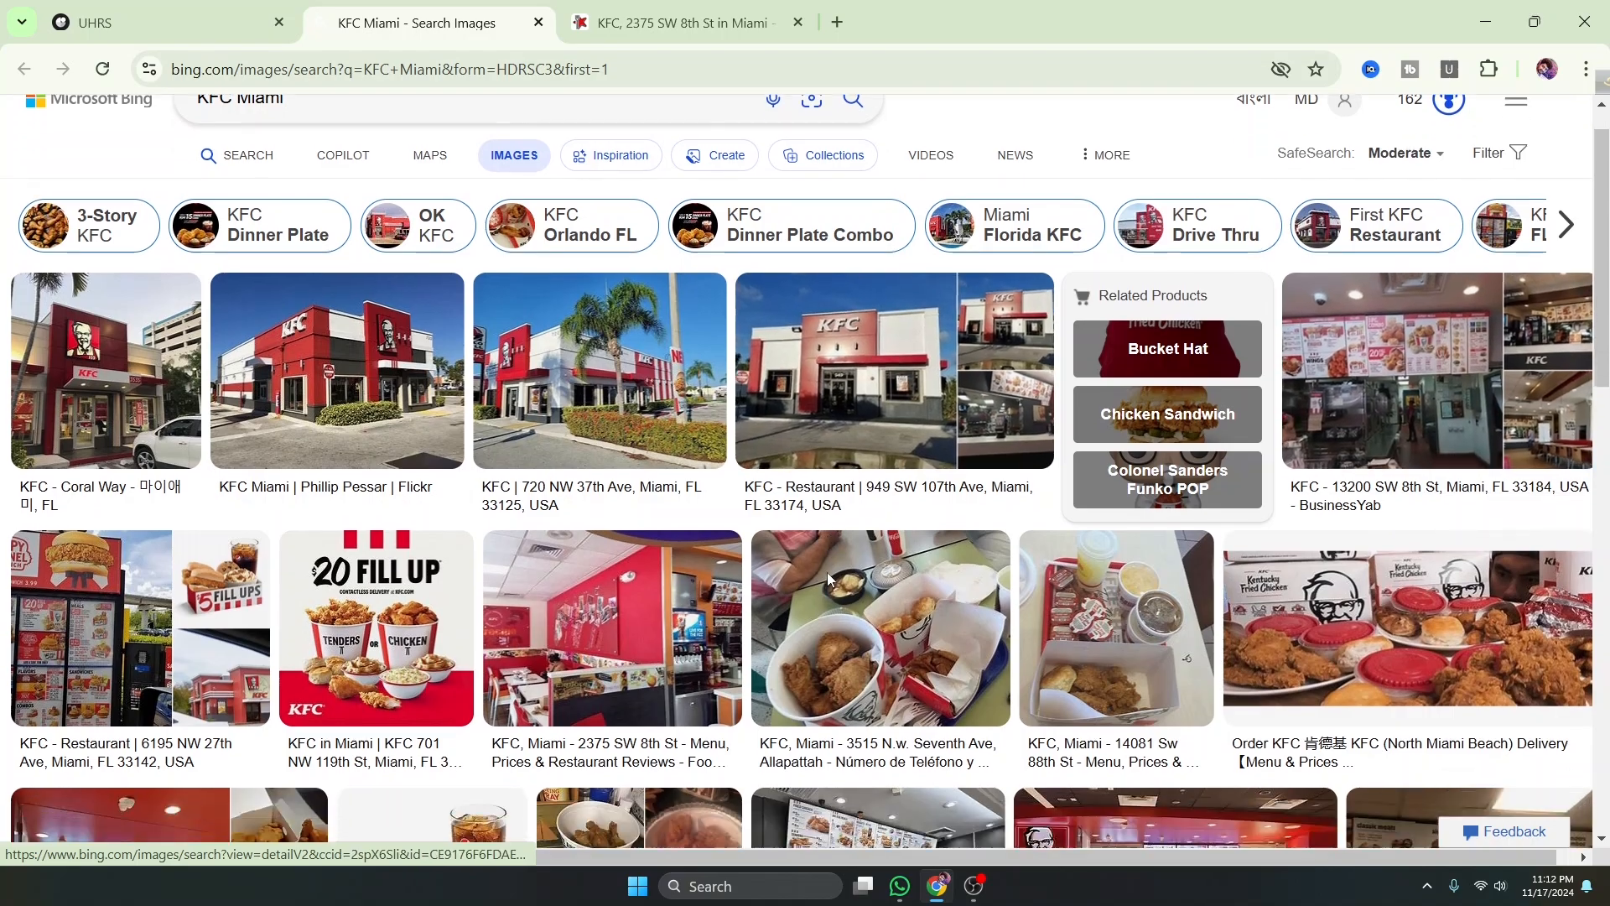
{"action": "scroll", "coordinate": [612, 352], "scroll_direction": "down", "scroll_amount": 2}
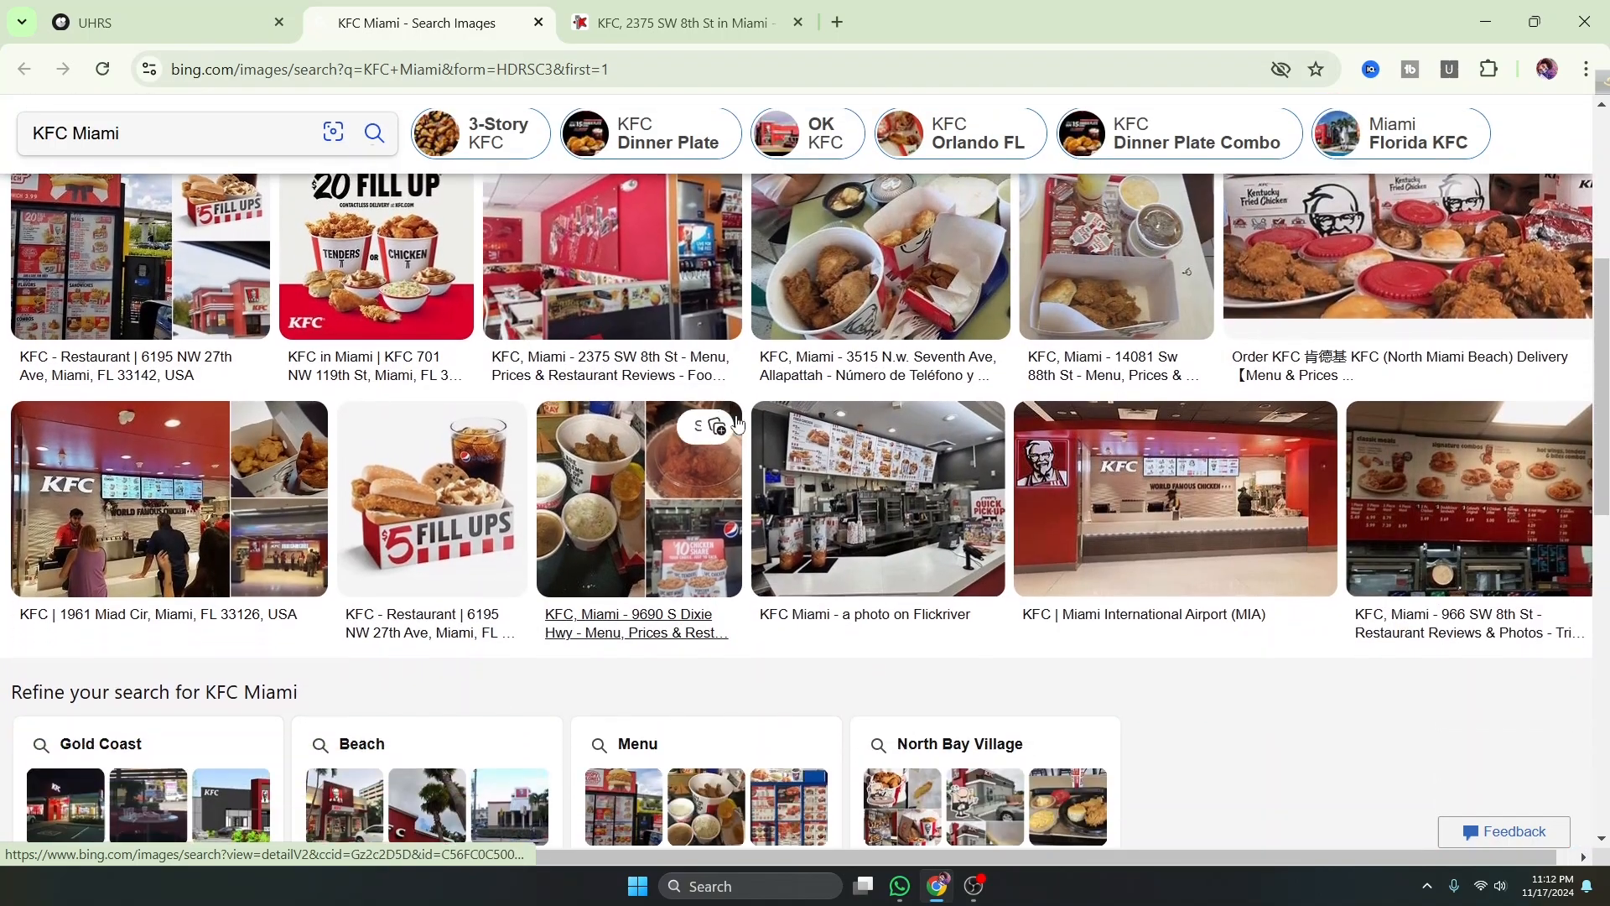
{"action": "scroll", "coordinate": [717, 126], "scroll_direction": "up", "scroll_amount": 3}
Go through the KFC article page's photo gallery and back, comparing its photos with the Bing image results
{"action": "left_click", "coordinate": [694, 16]}
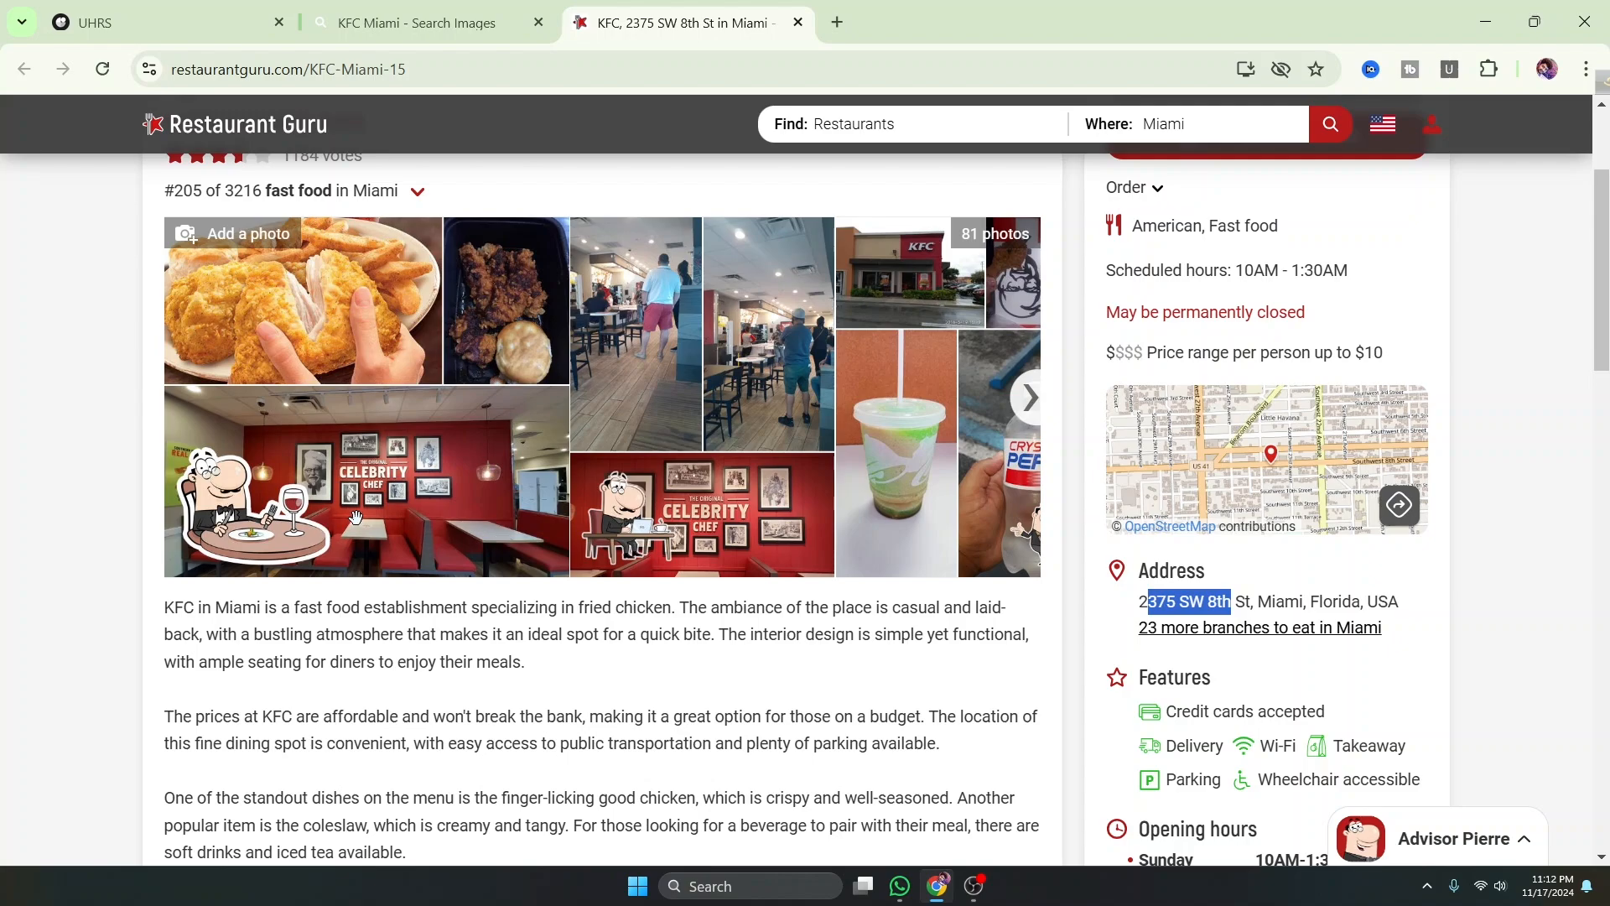
{"action": "scroll", "coordinate": [652, 476], "scroll_direction": "up", "scroll_amount": 3}
{"action": "scroll", "coordinate": [977, 596], "scroll_direction": "down", "scroll_amount": 3}
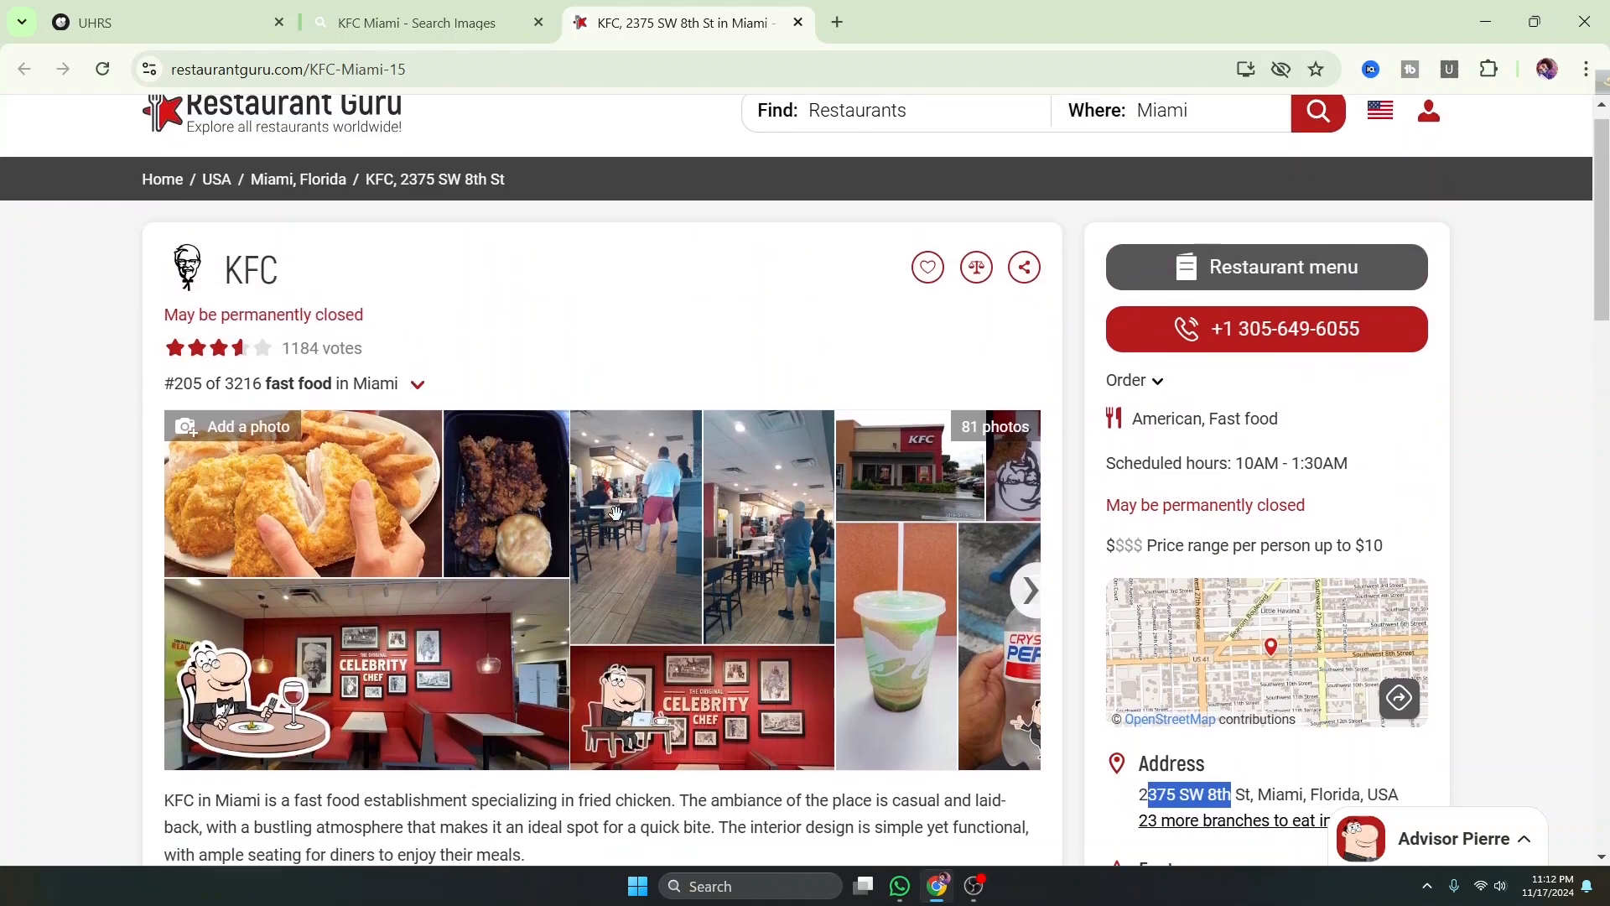
{"action": "left_click", "coordinate": [1031, 401]}
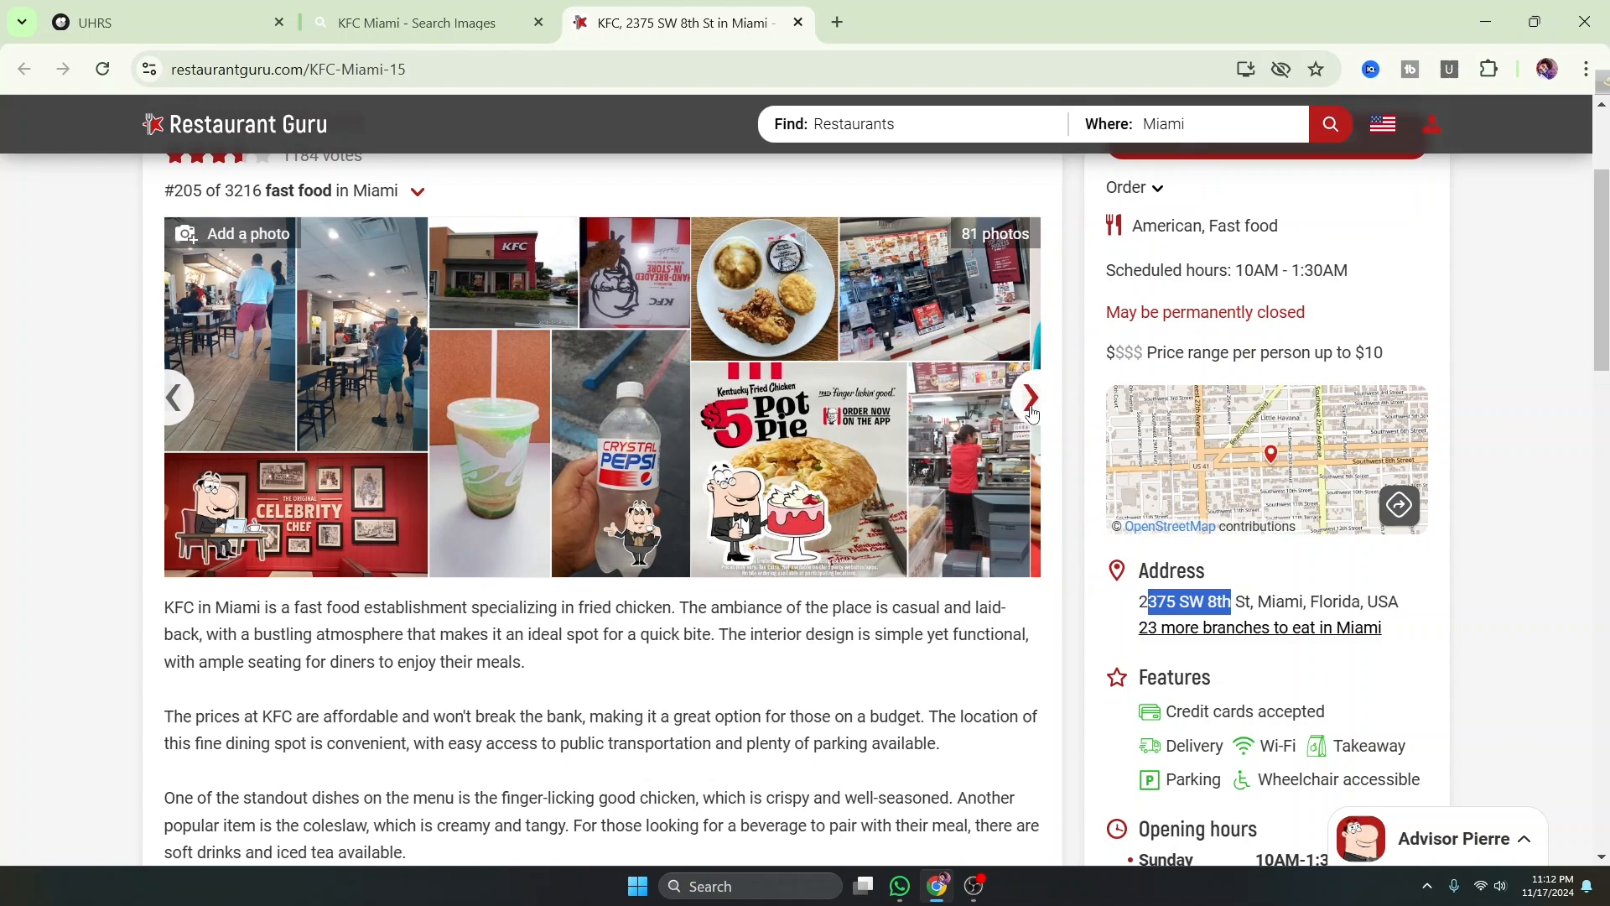
{"action": "left_click", "coordinate": [1032, 414]}
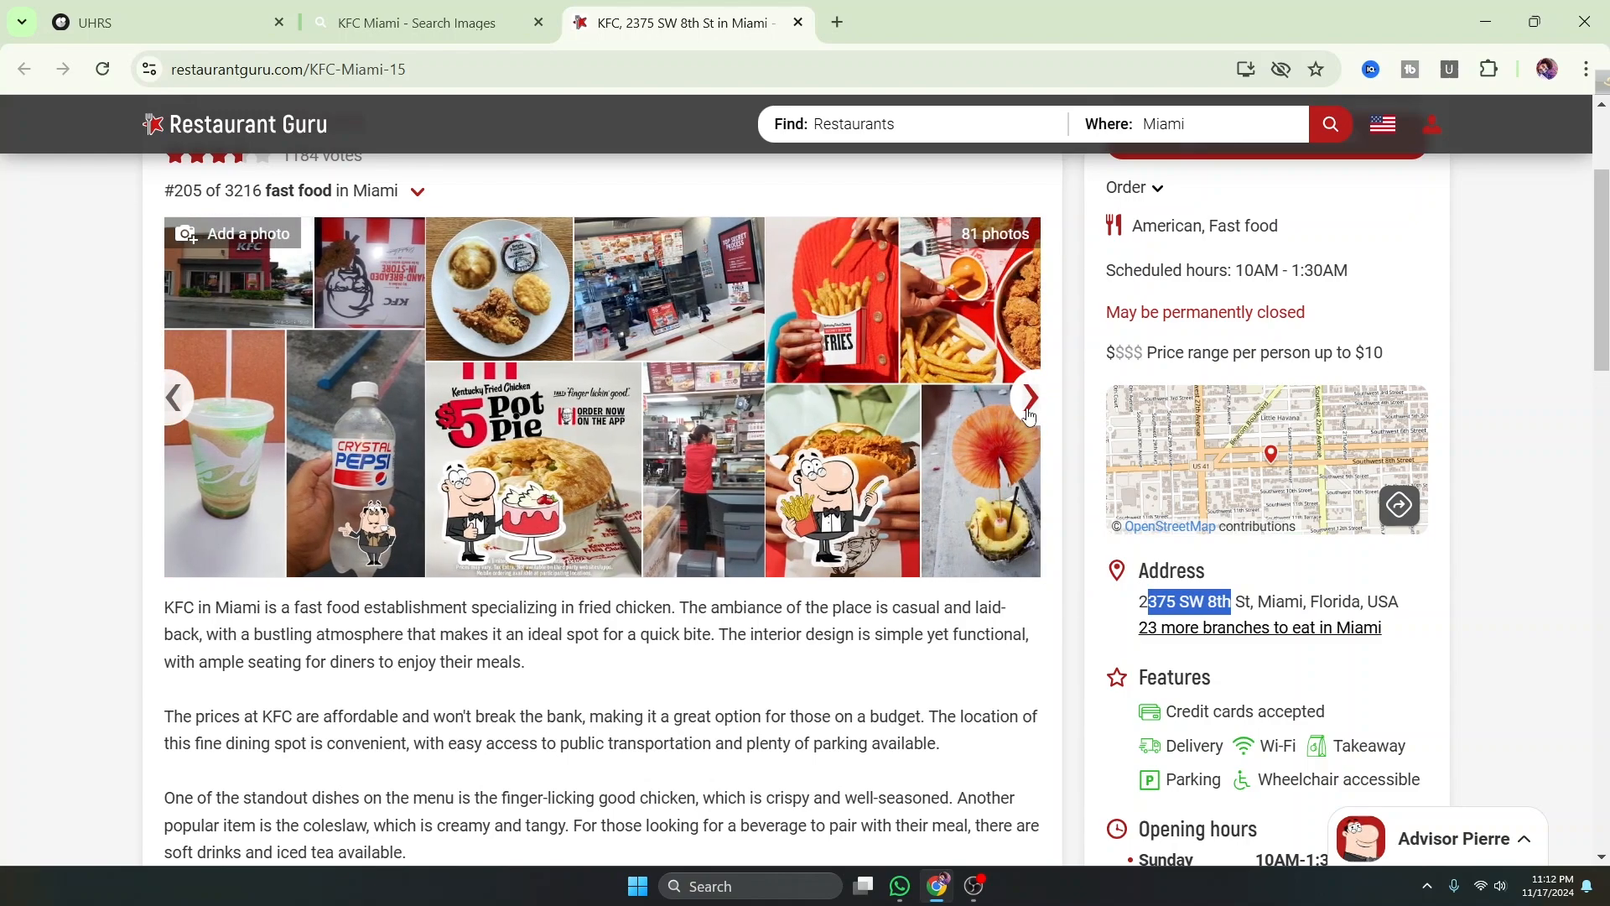
{"action": "left_click", "coordinate": [1031, 399]}
{"action": "left_click", "coordinate": [1031, 399]}
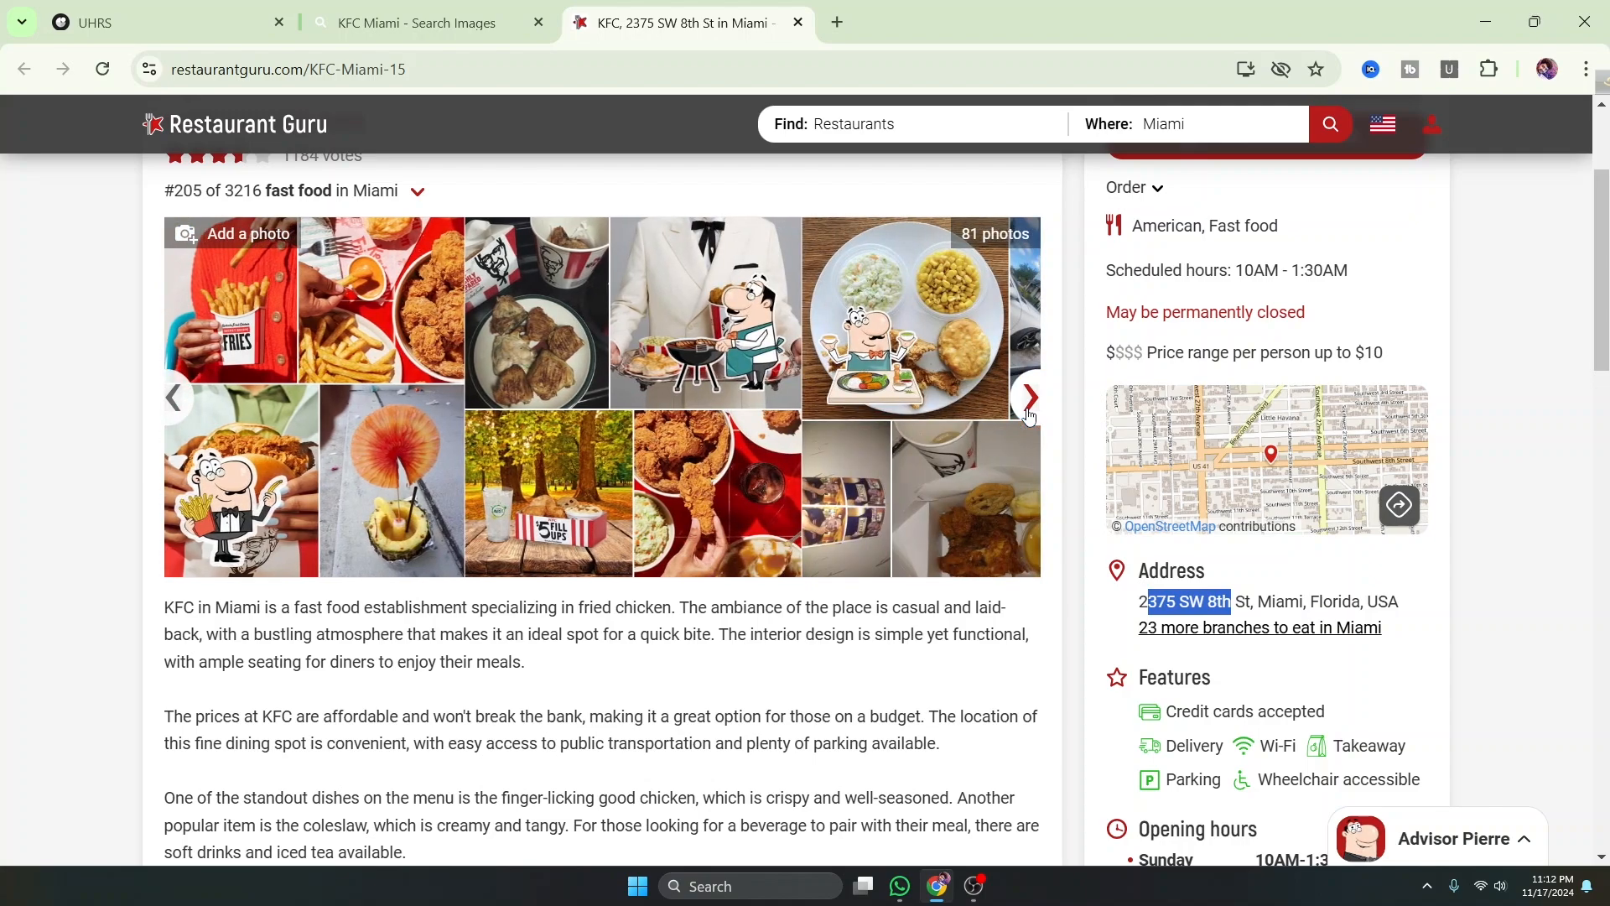
{"action": "left_click", "coordinate": [1030, 414]}
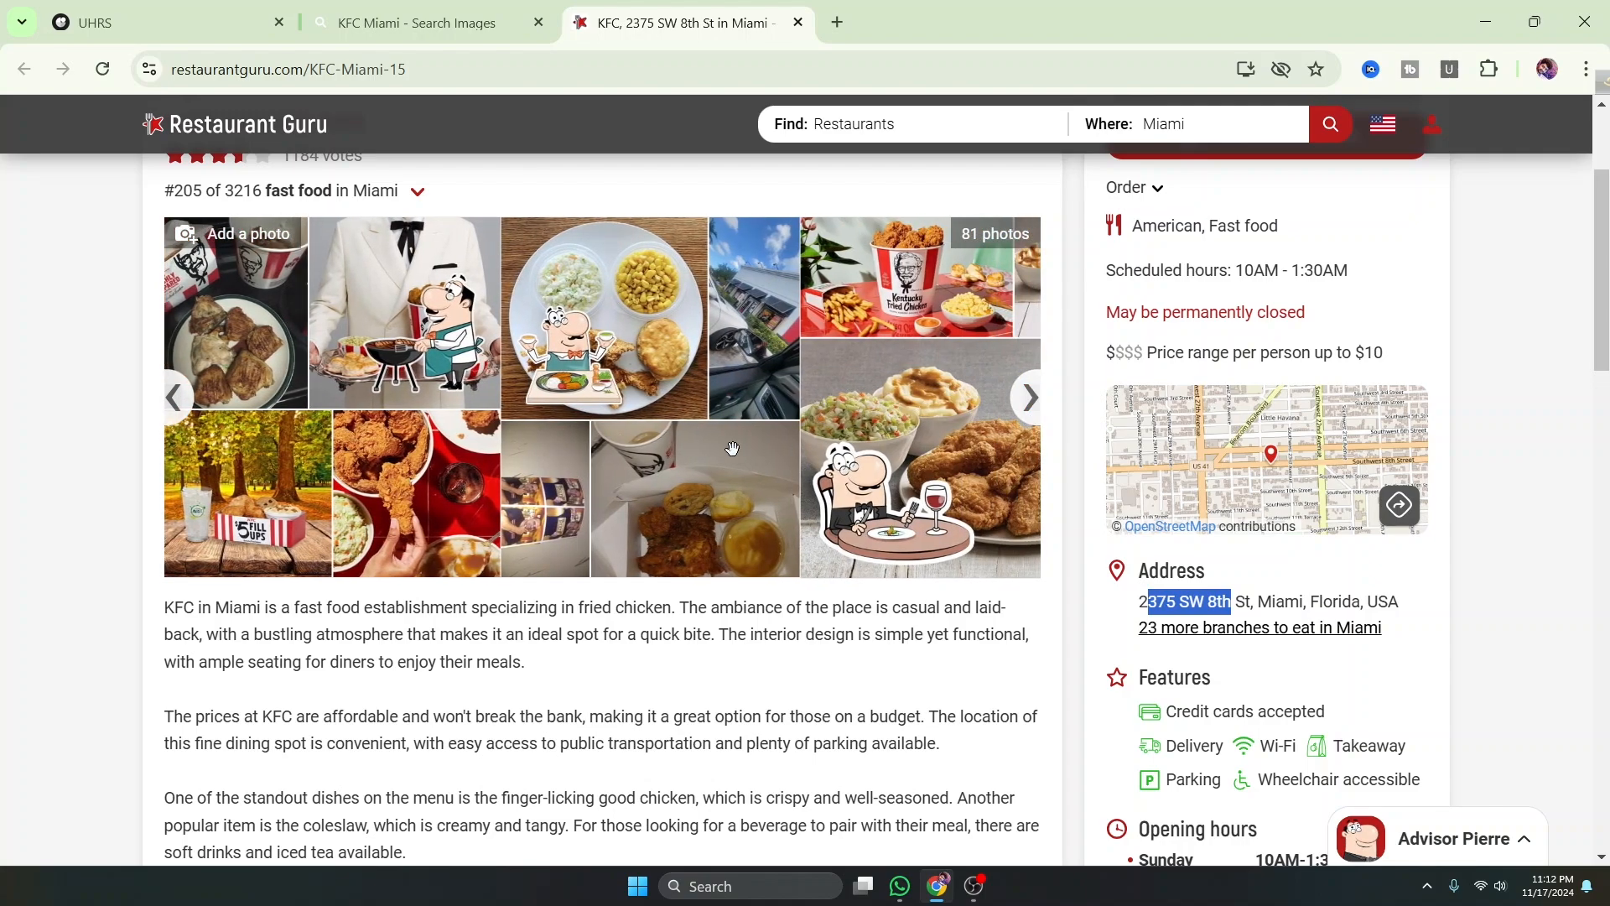
{"action": "left_click", "coordinate": [173, 399]}
{"action": "left_click", "coordinate": [172, 399]}
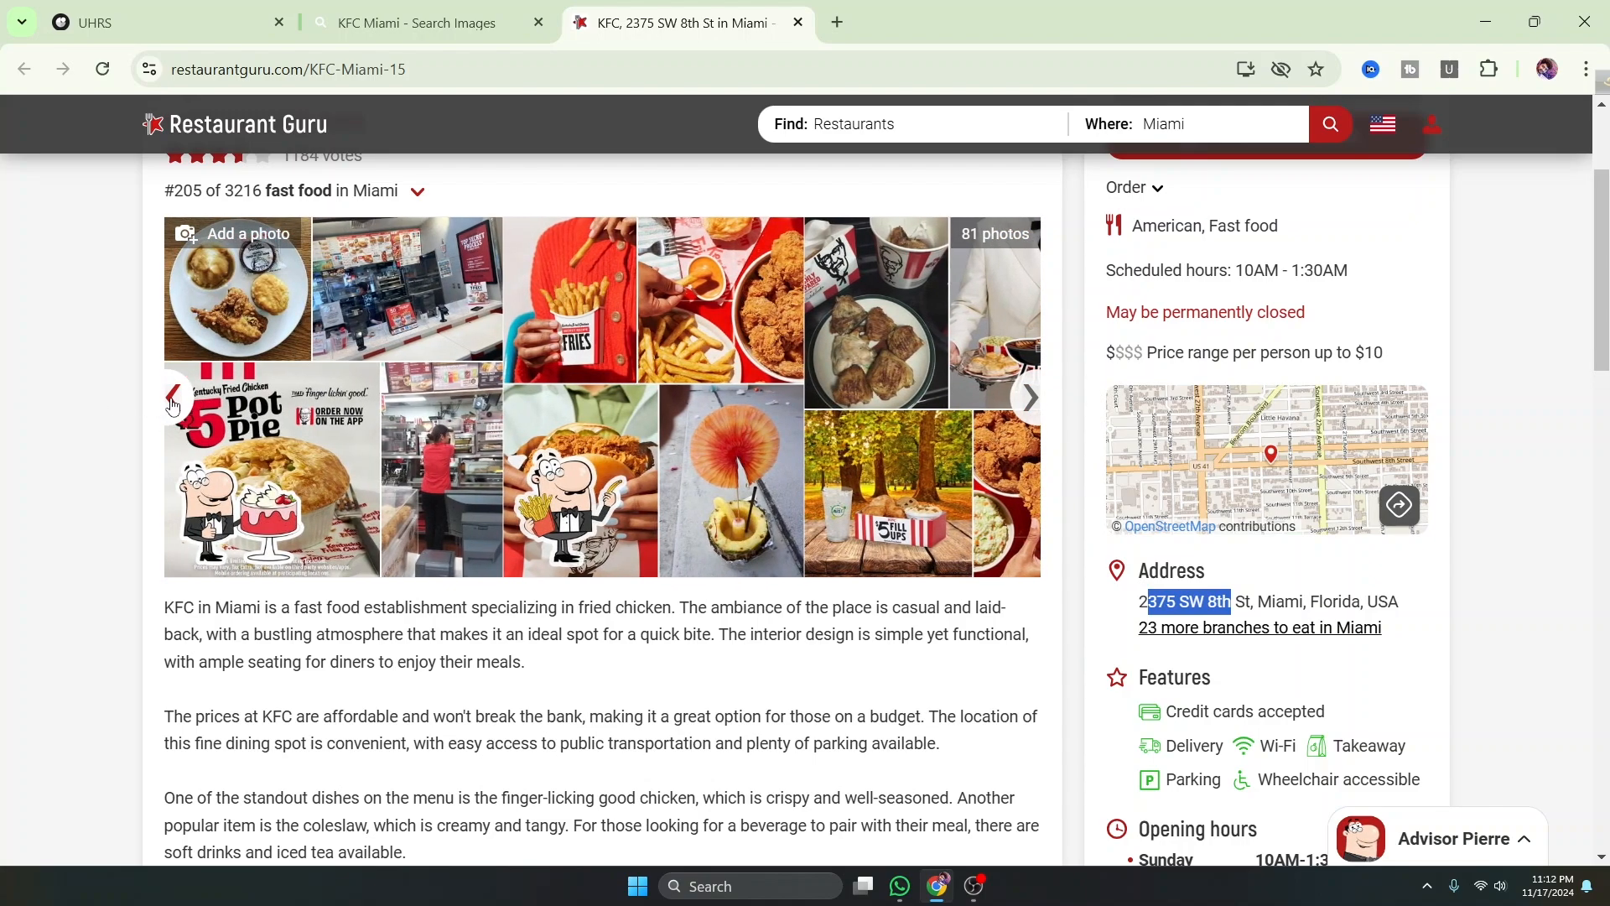
{"action": "left_click", "coordinate": [172, 401]}
{"action": "left_click", "coordinate": [173, 401]}
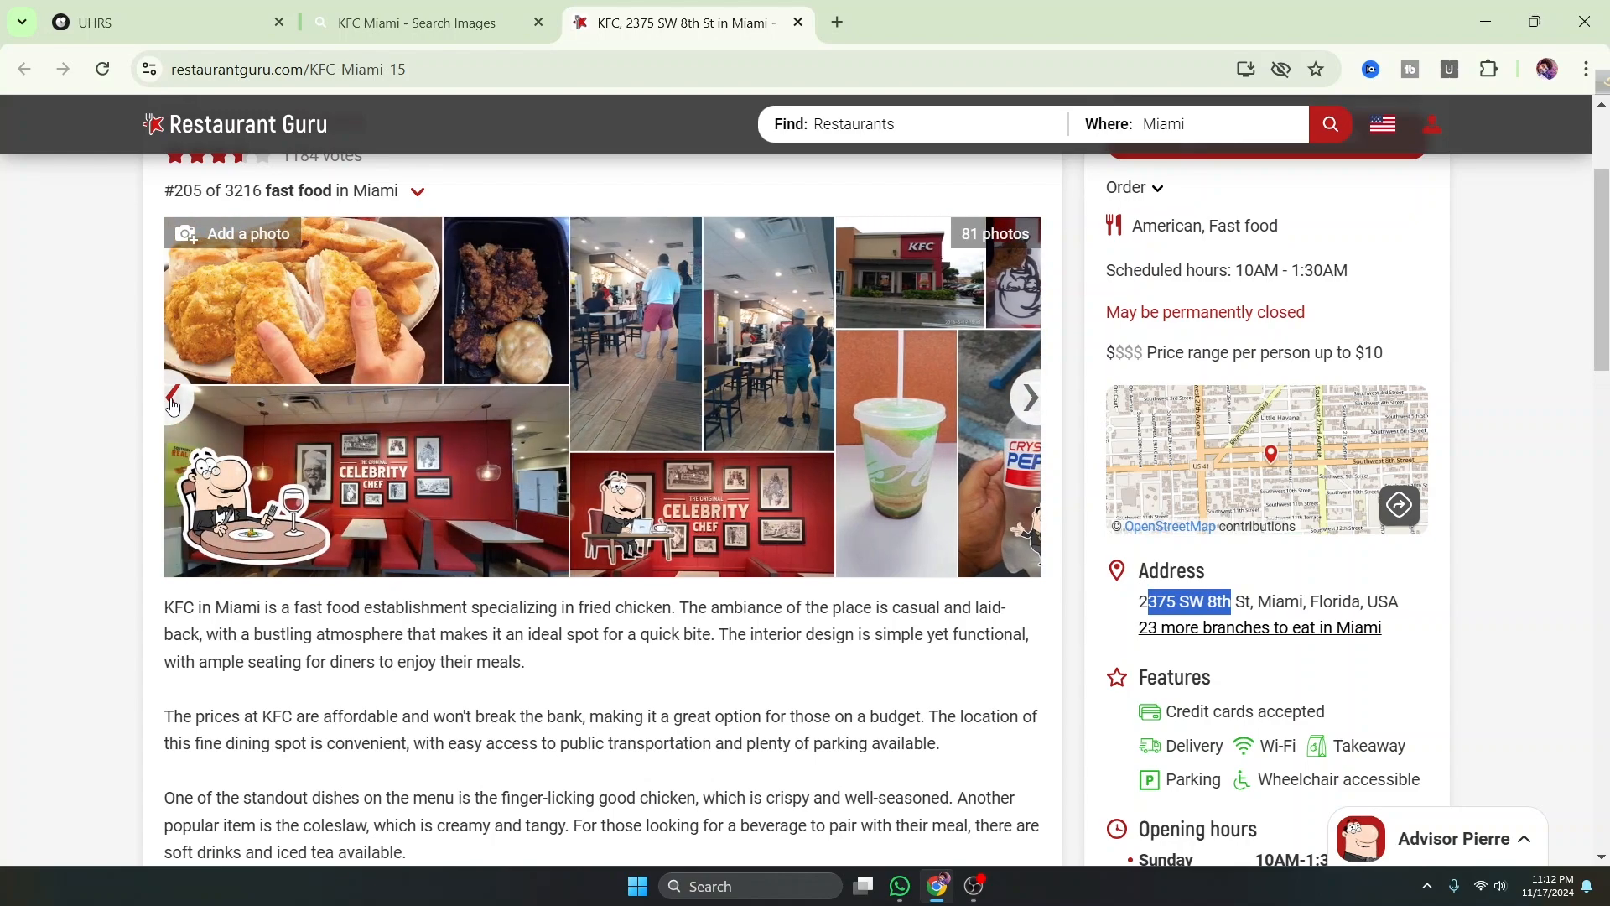
Recheck the KFC Miami image results and answer "Yes, it is." for the scraped image's availability
{"action": "left_click", "coordinate": [423, 23]}
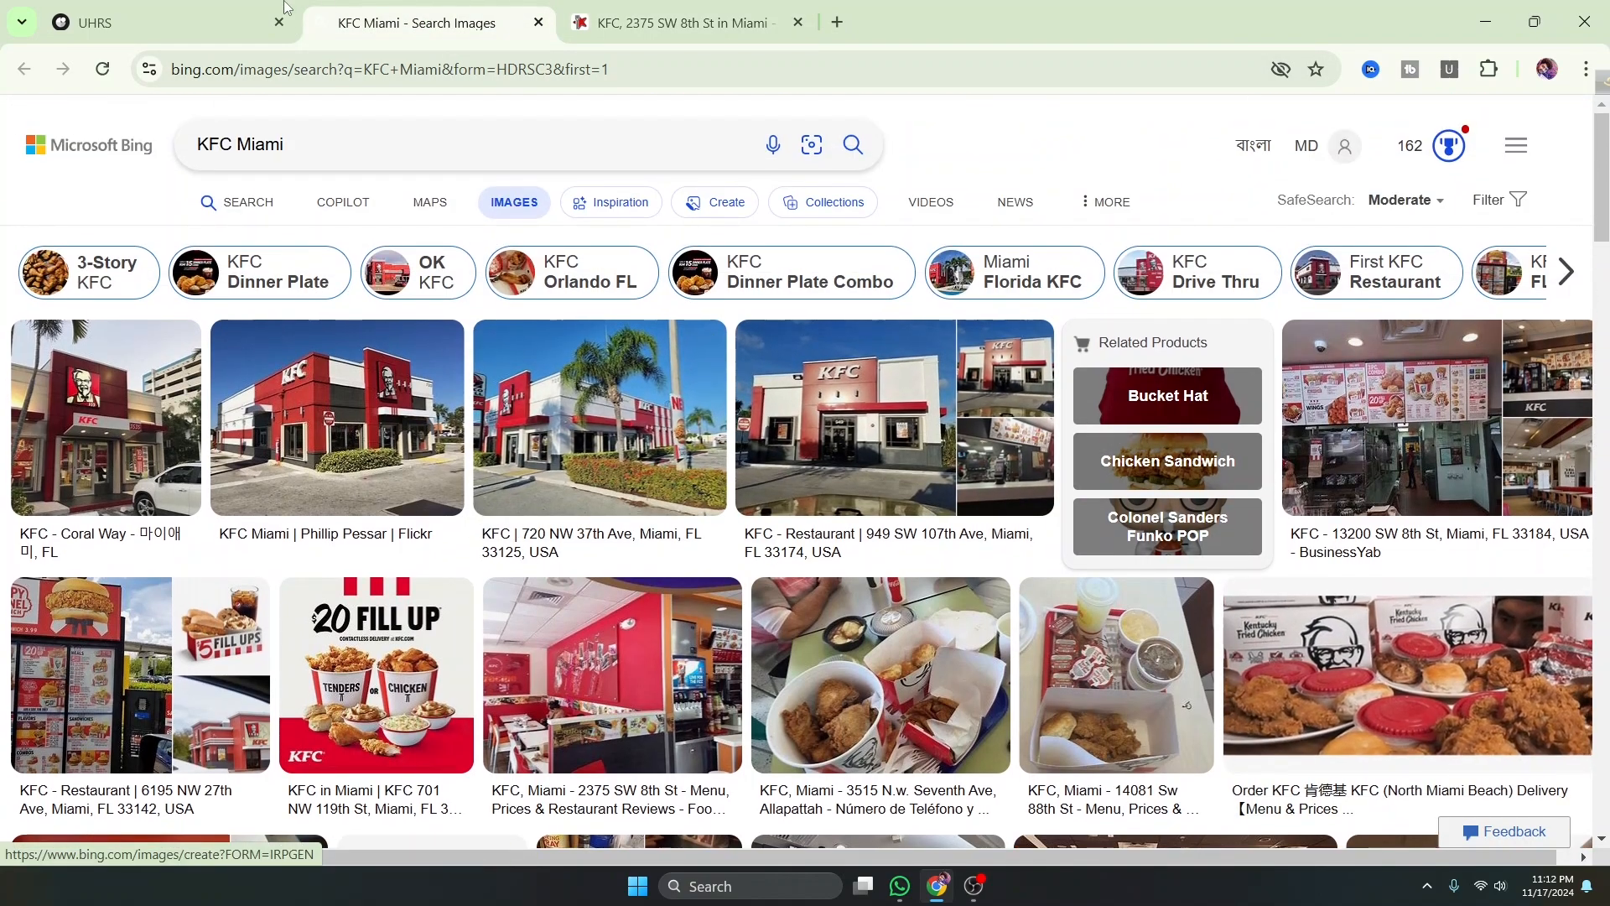
{"action": "left_click", "coordinate": [202, 24]}
{"action": "scroll", "coordinate": [546, 493], "scroll_direction": "up", "scroll_amount": 5}
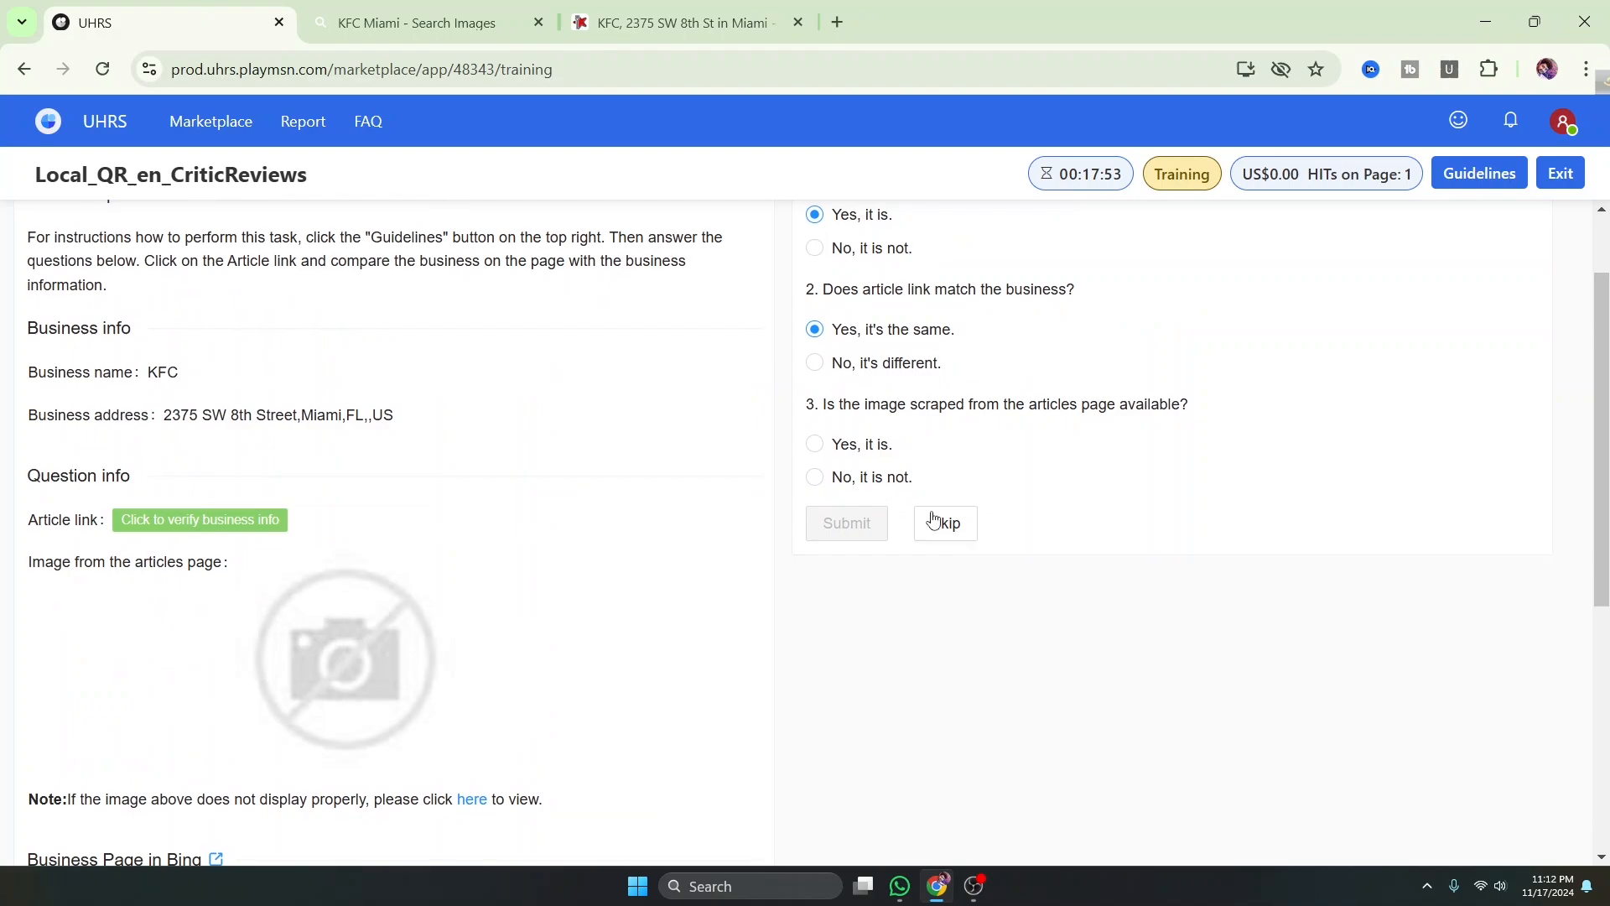
{"action": "left_click", "coordinate": [817, 447]}
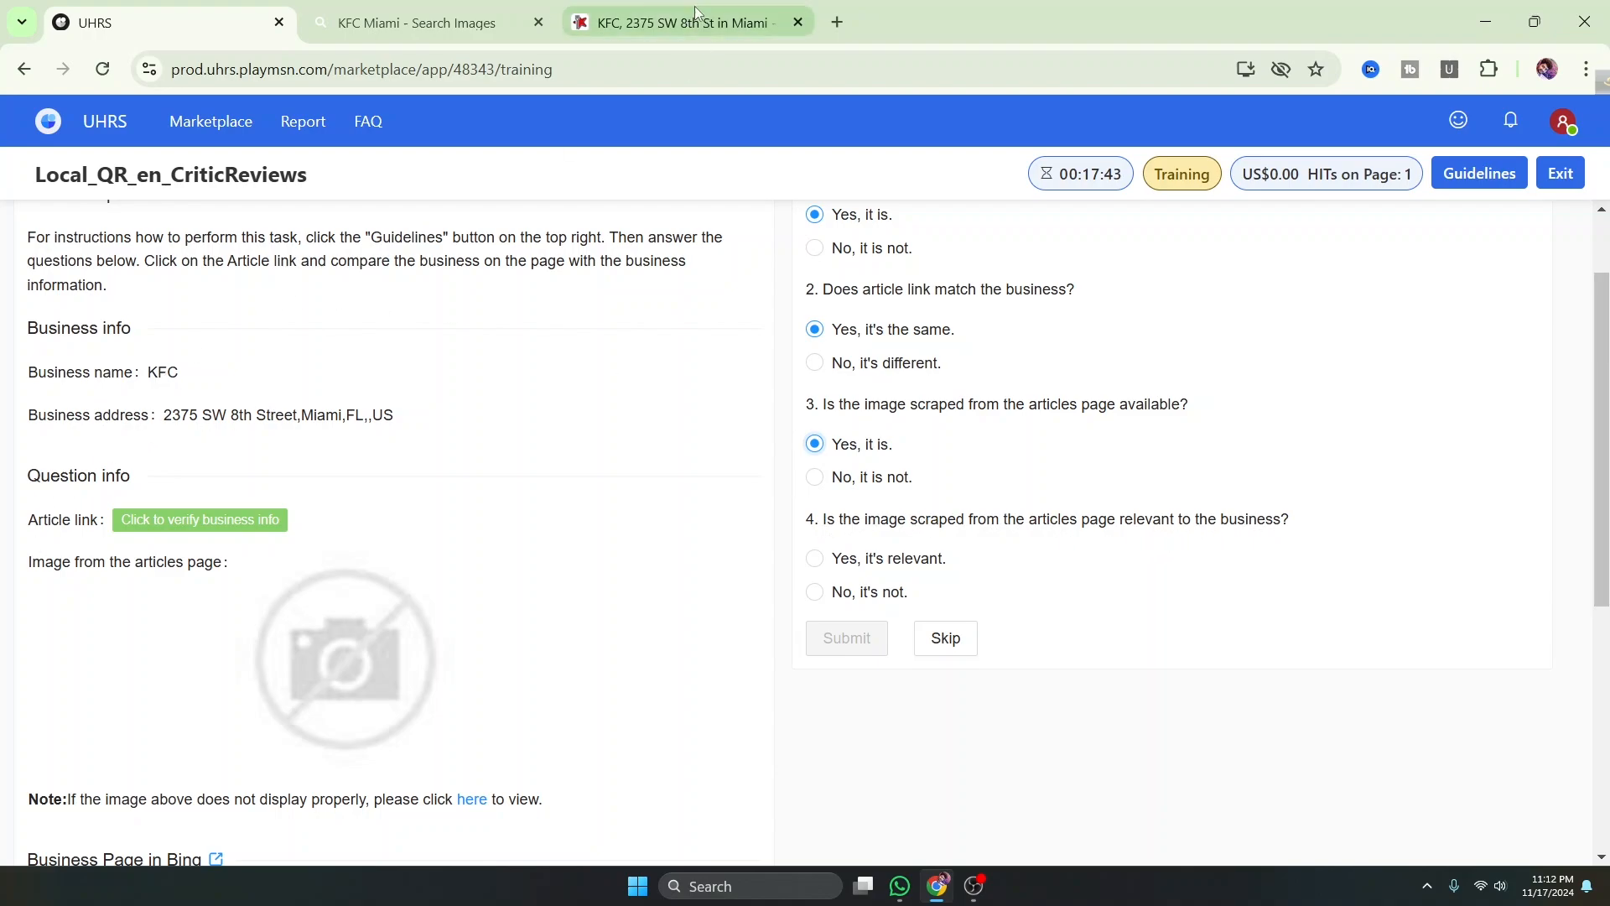
Recheck the KFC Miami images, answer "Yes, it's relevant." for the scraped image, submit the judgment and continue
{"action": "scroll", "coordinate": [457, 738], "scroll_direction": "down", "scroll_amount": 1}
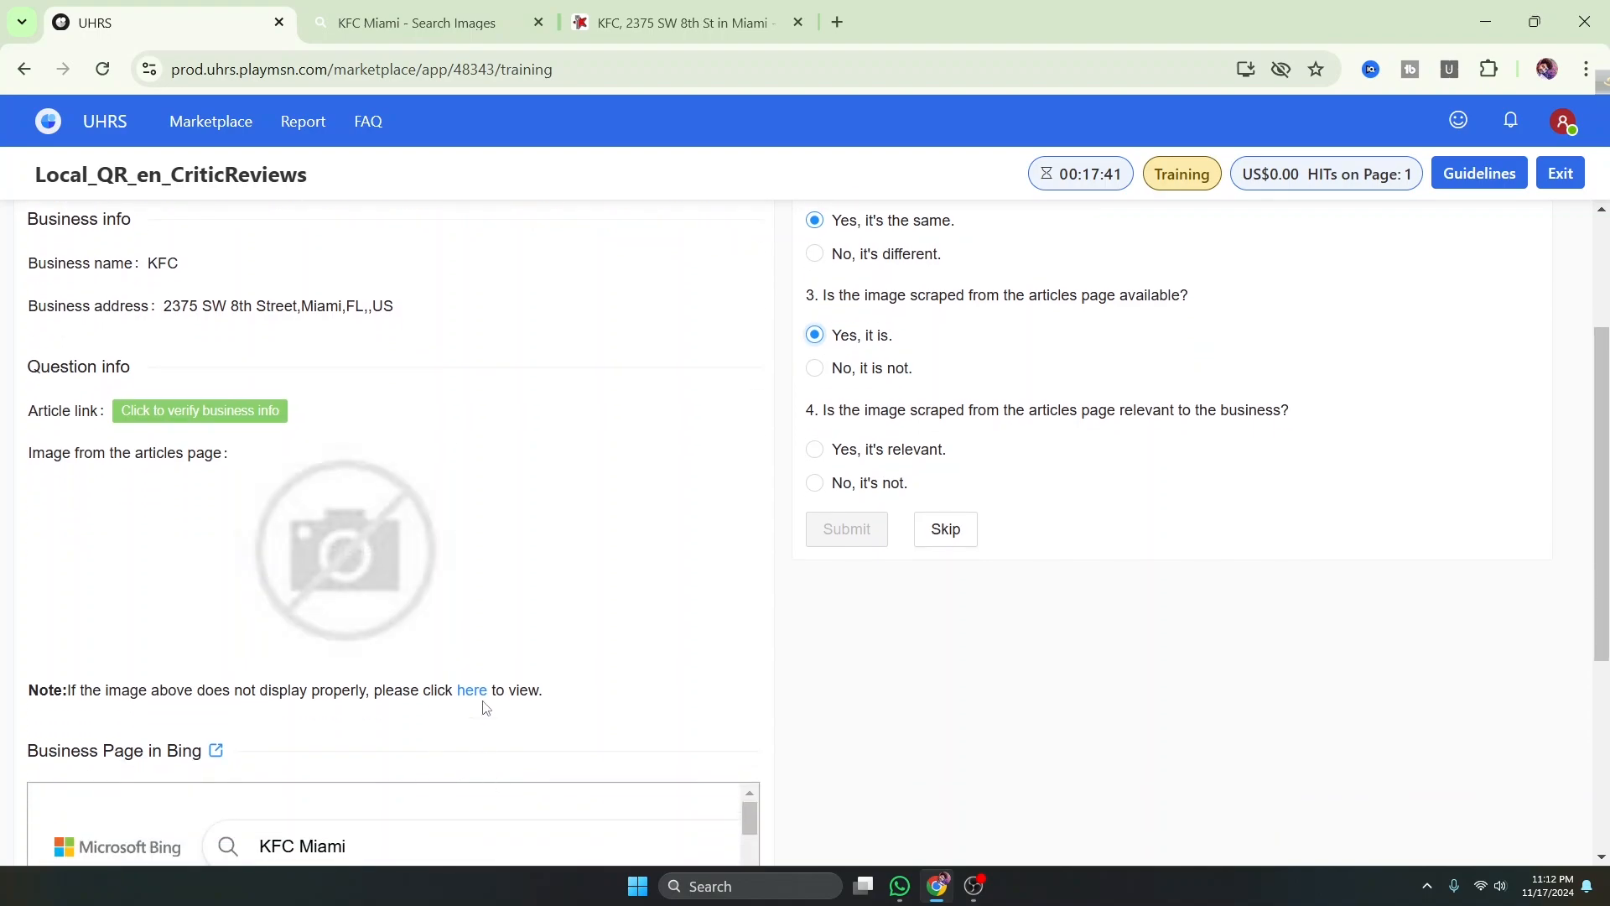
{"action": "left_click", "coordinate": [470, 23]}
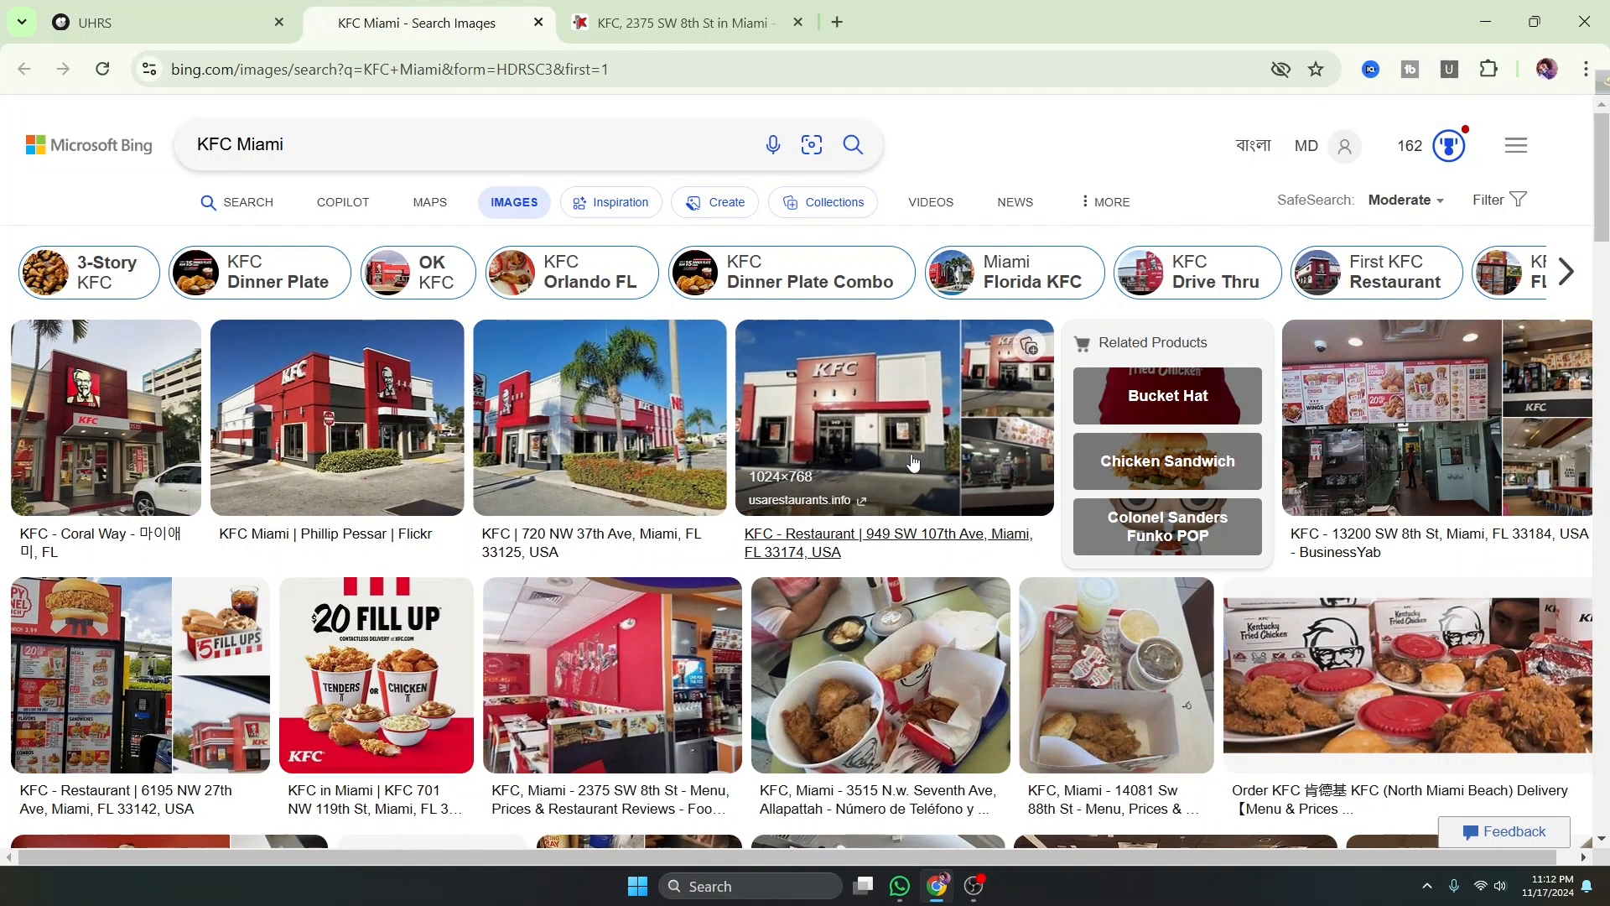
{"action": "left_click", "coordinate": [168, 22]}
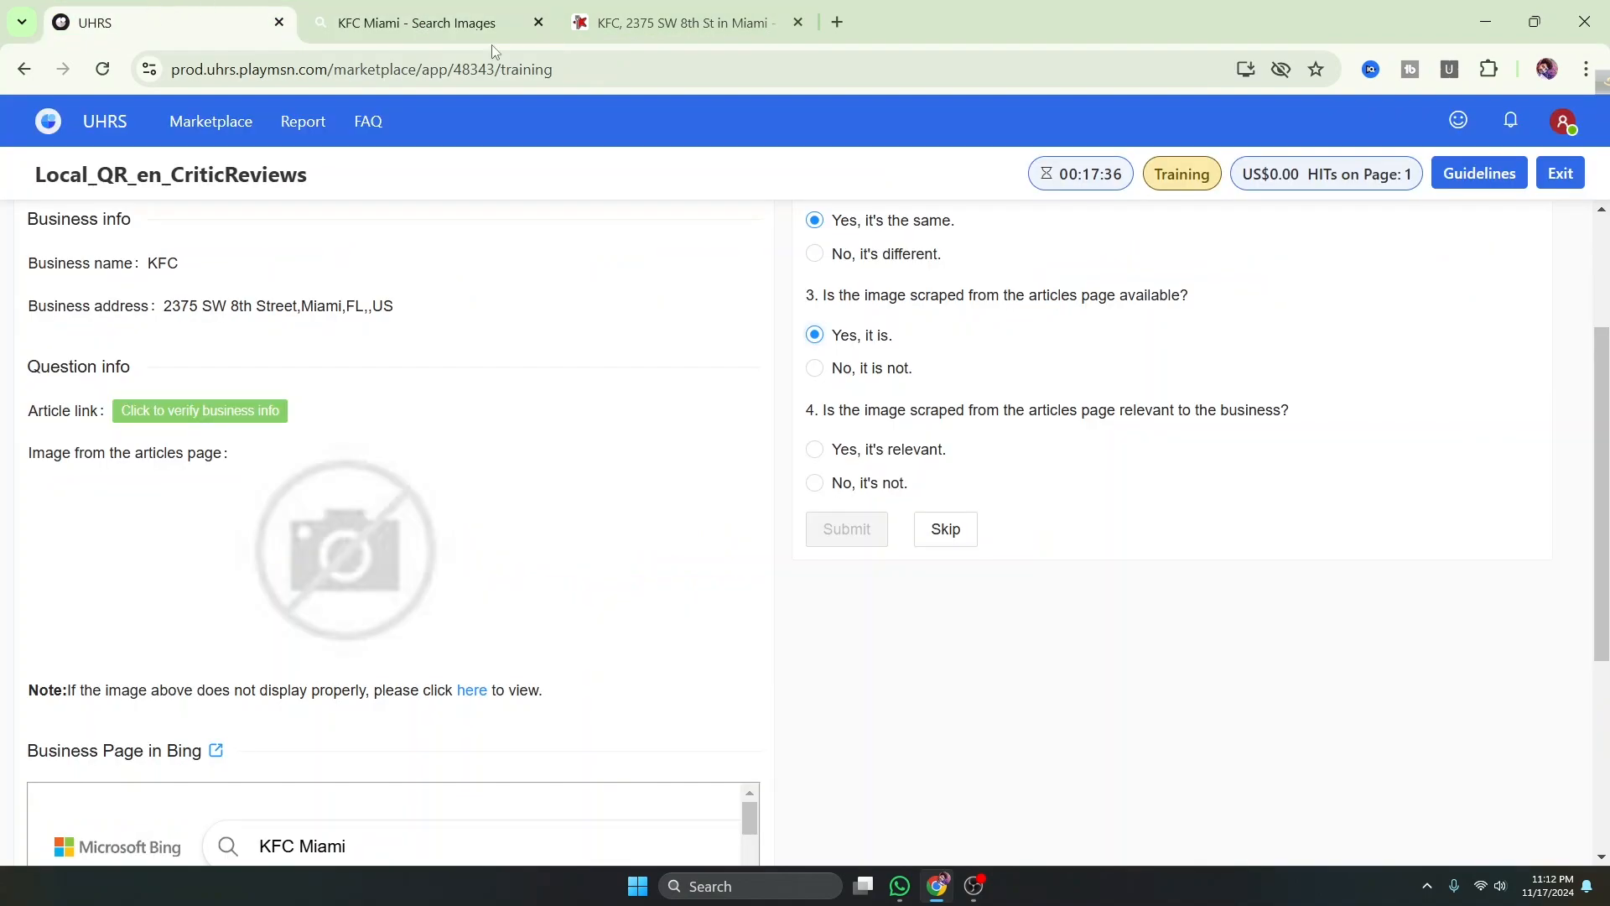
{"action": "left_click", "coordinate": [815, 450]}
{"action": "left_click", "coordinate": [843, 530]}
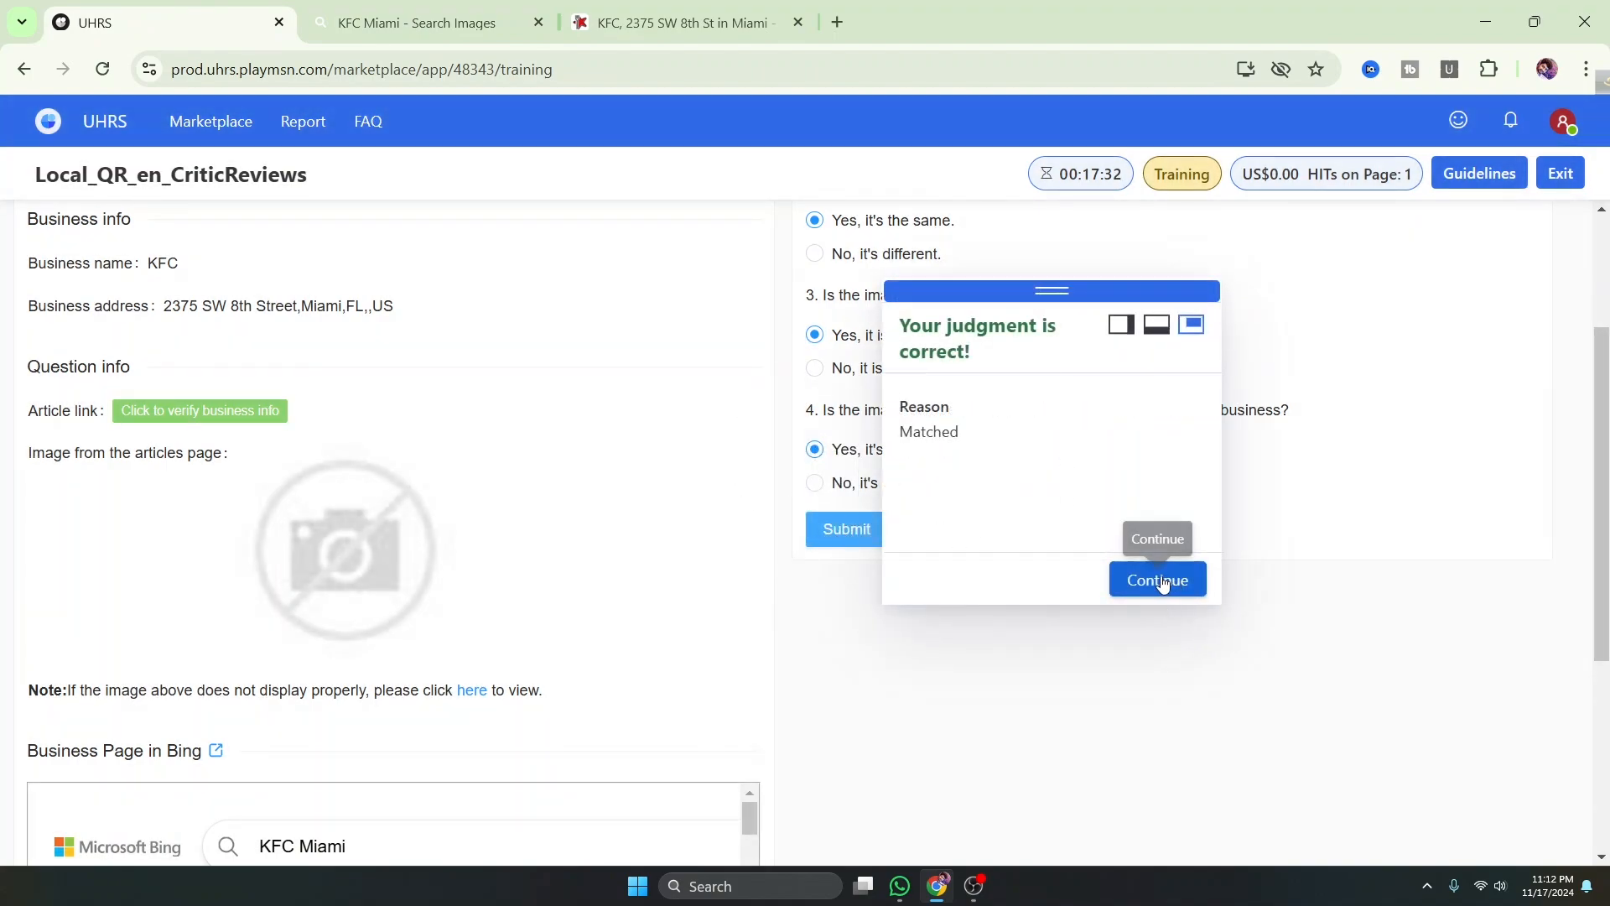
{"action": "left_click", "coordinate": [1162, 578]}
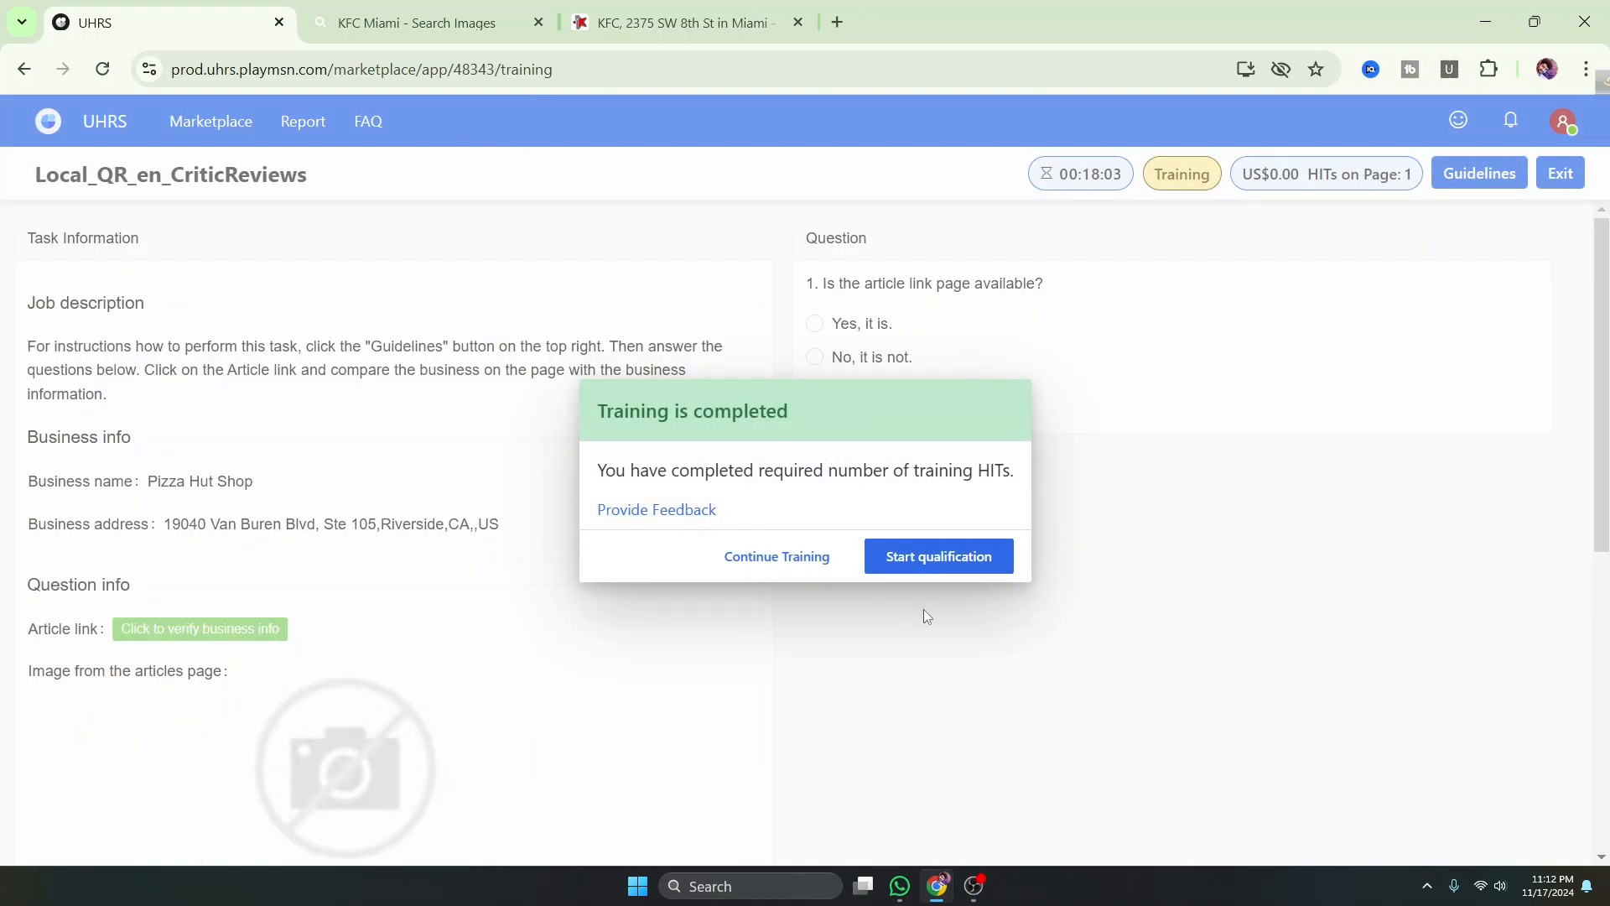
Close the KFC image results and article page, and start the qualification
{"action": "left_click", "coordinate": [539, 22]}
{"action": "left_click", "coordinate": [539, 23]}
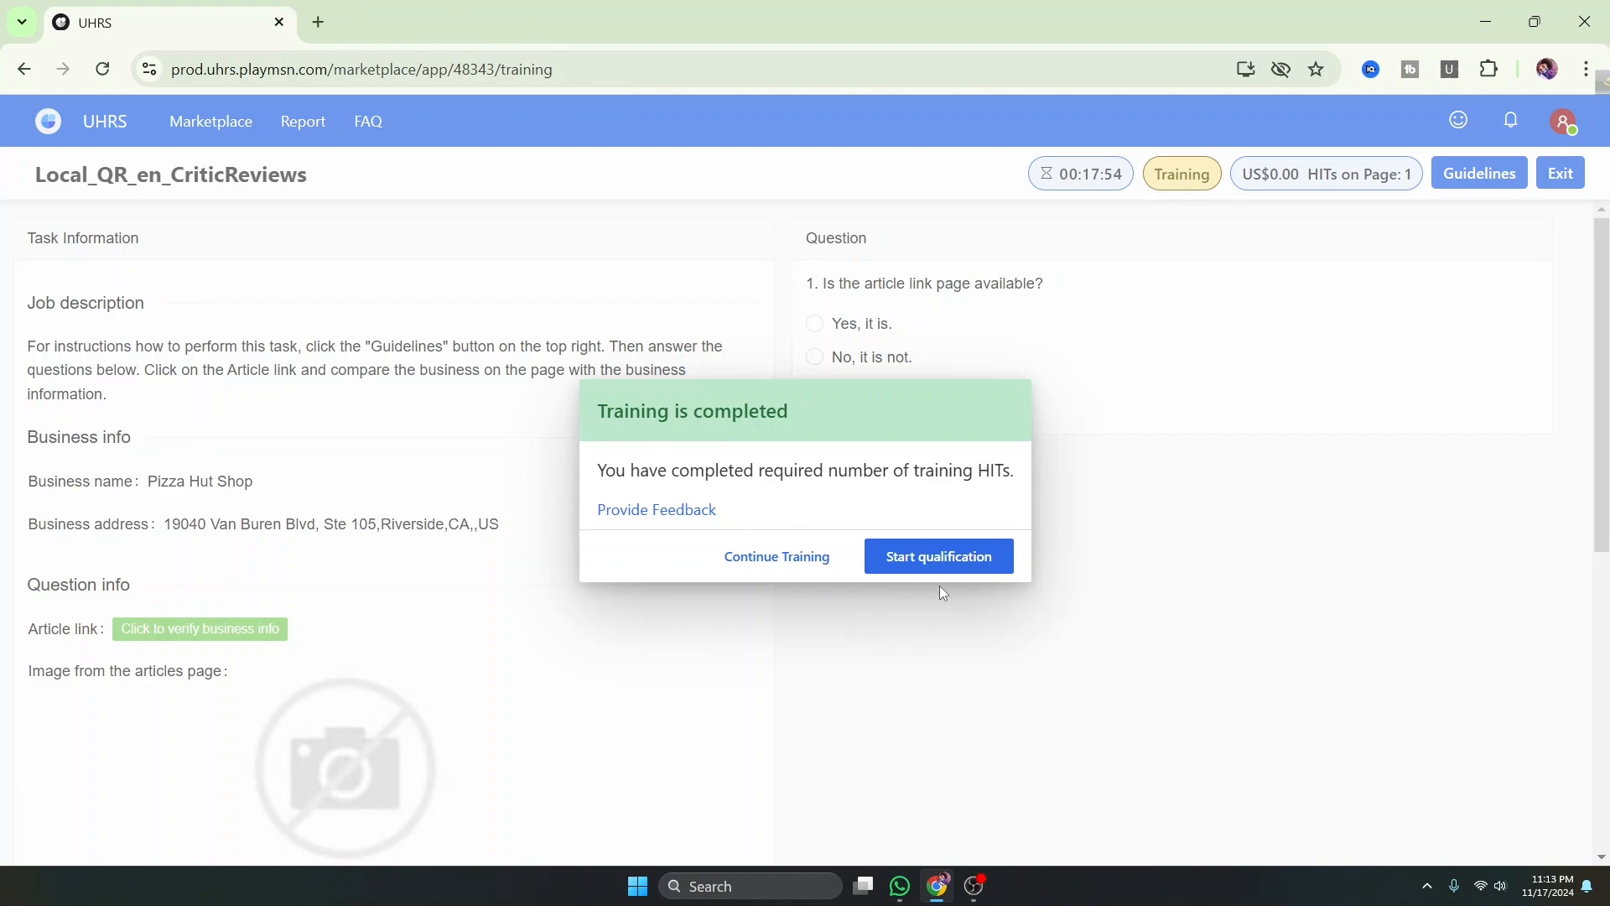
{"action": "left_click", "coordinate": [946, 564]}
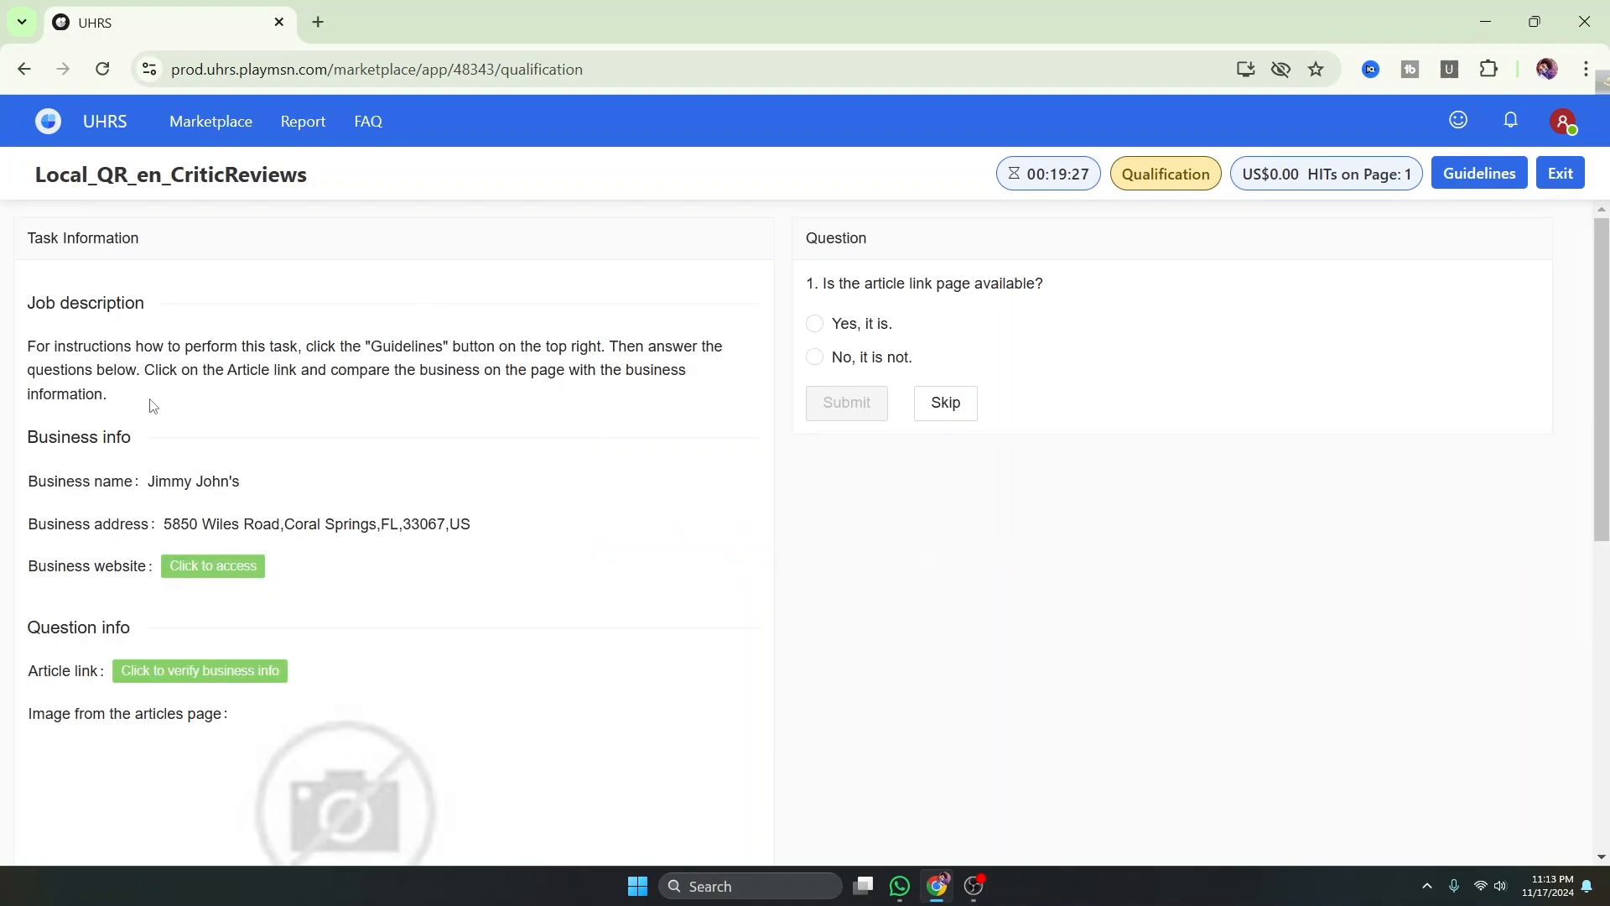
Review the Jimmy John's task, open its article link and compare the page's business name and address with the business info
{"action": "scroll", "coordinate": [248, 586], "scroll_direction": "down", "scroll_amount": 1}
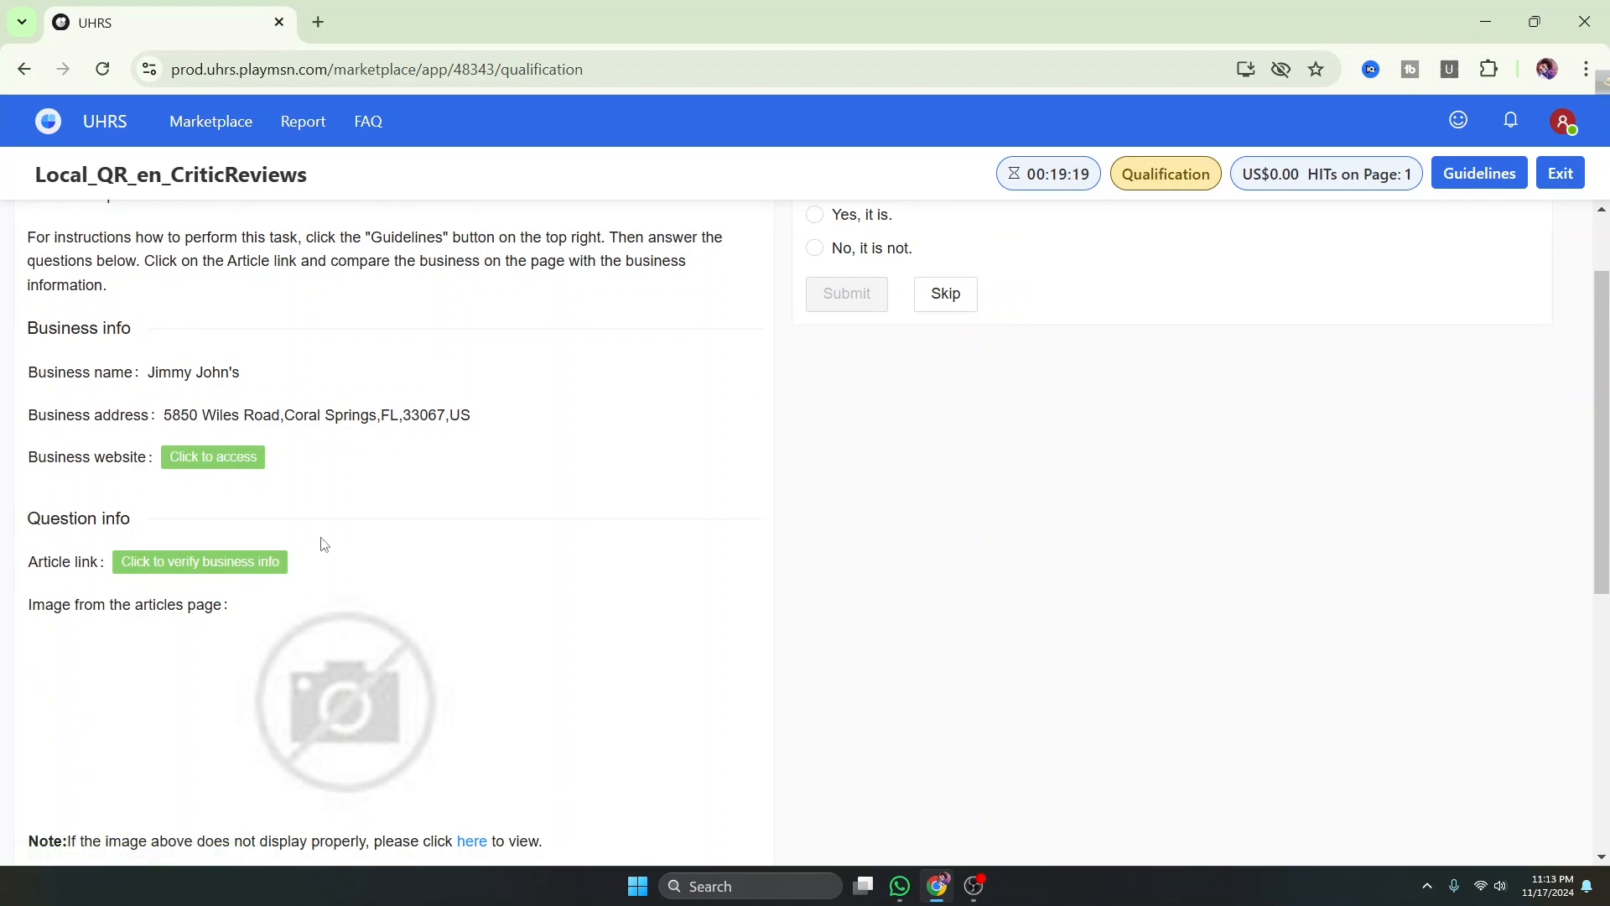
{"action": "scroll", "coordinate": [281, 482], "scroll_direction": "up", "scroll_amount": 1}
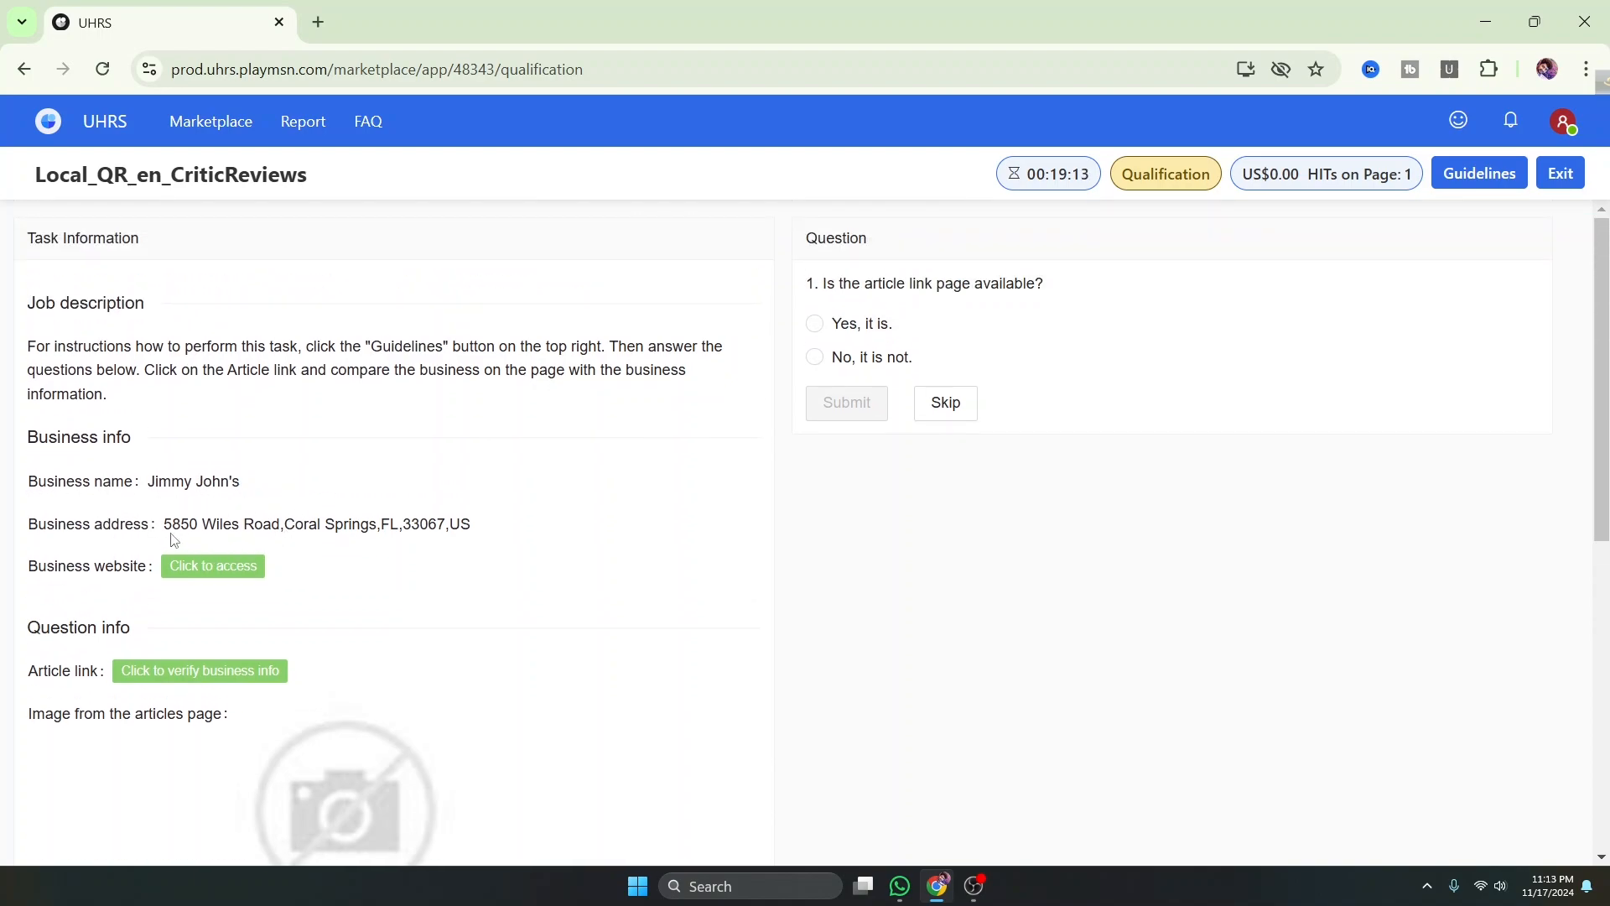
{"action": "left_click", "coordinate": [201, 680]}
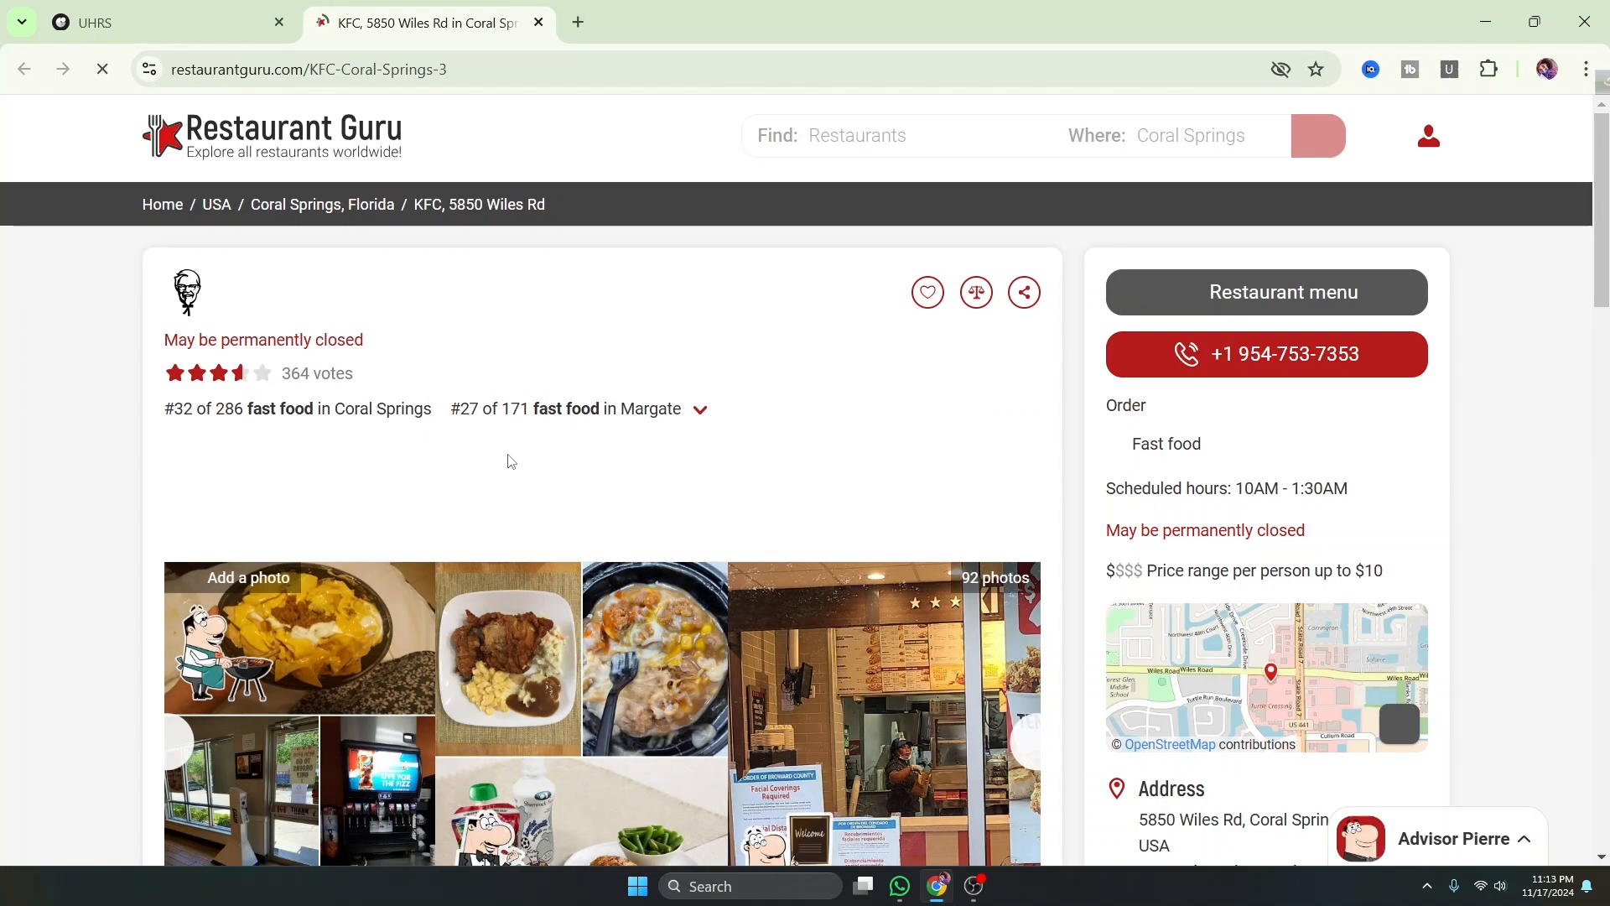
{"action": "left_click", "coordinate": [168, 23]}
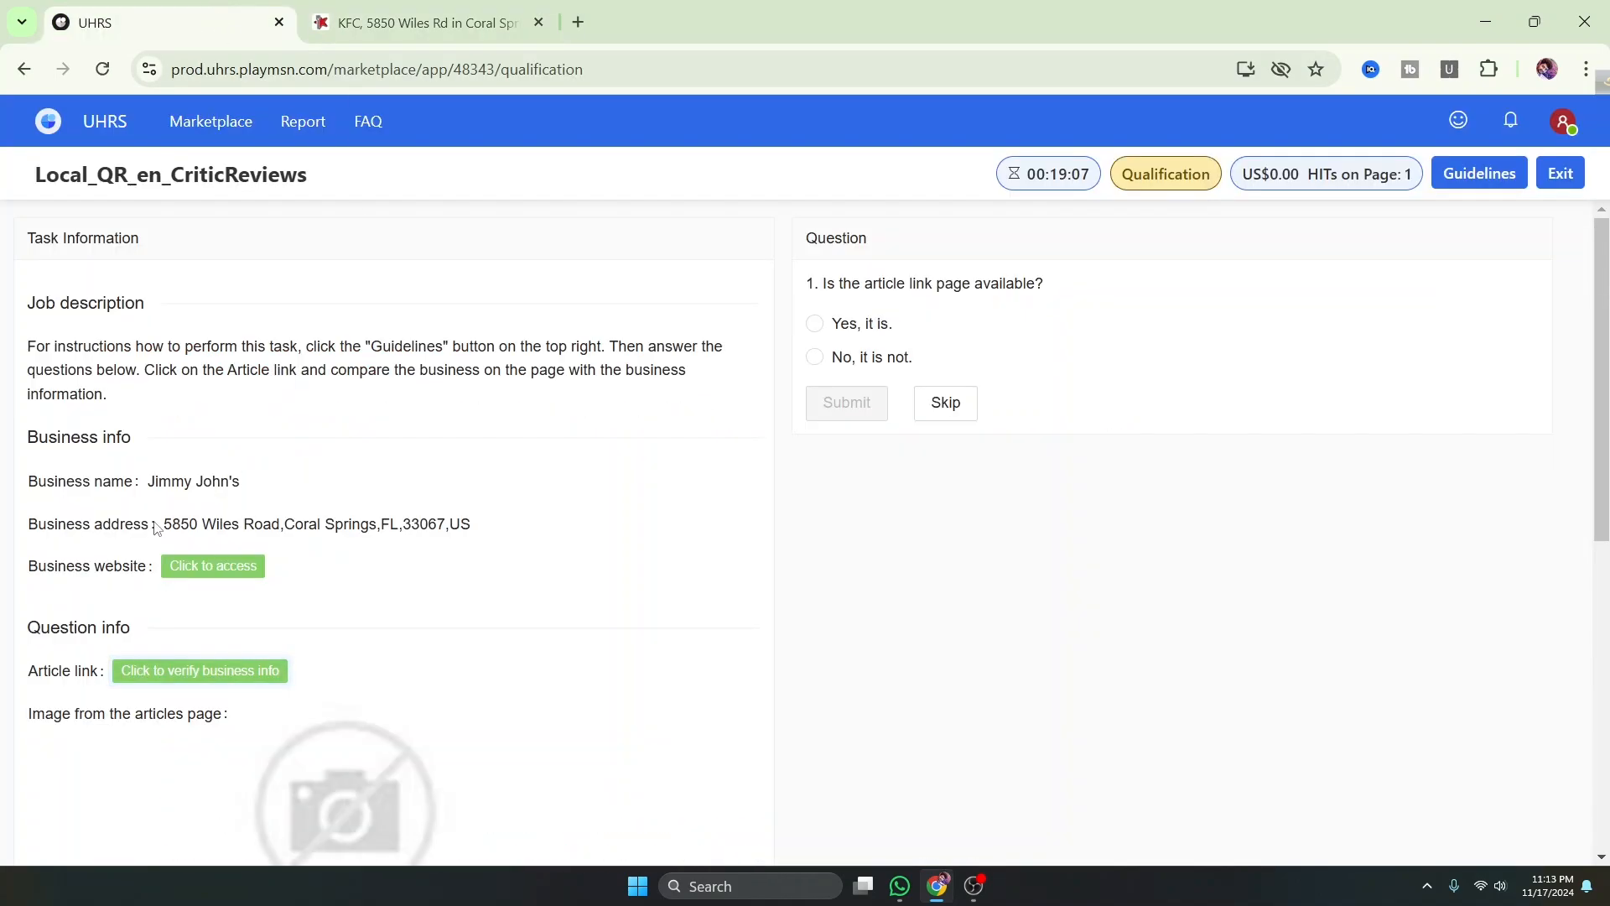
{"action": "left_click_drag", "start_coordinate": [149, 475], "coordinate": [260, 494]}
{"action": "left_click", "coordinate": [404, 10]}
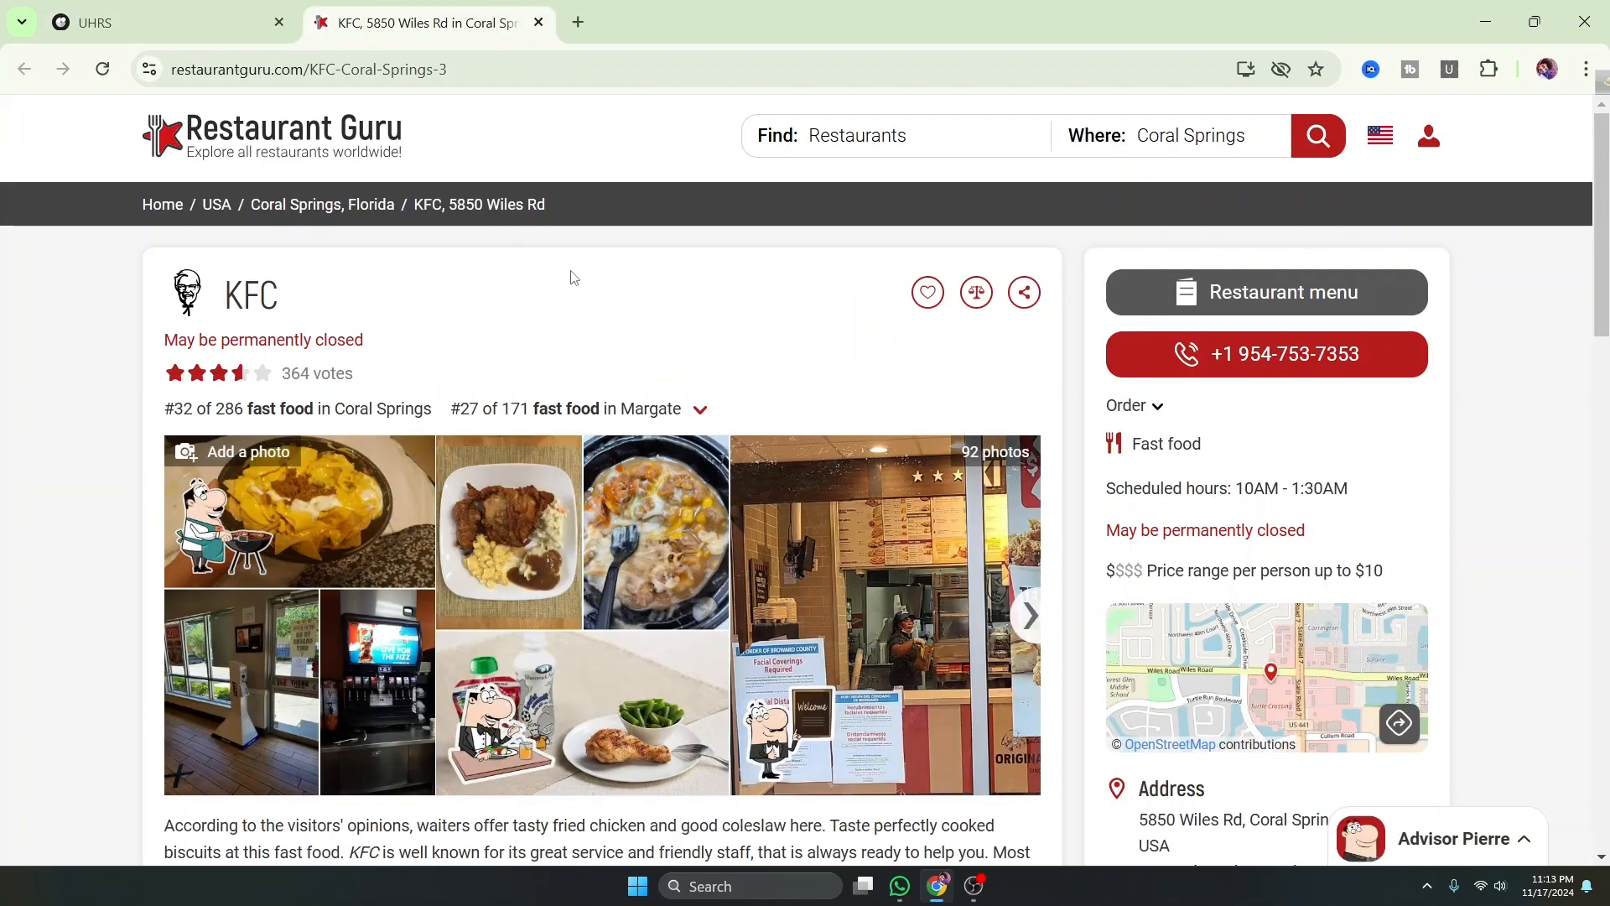
{"action": "double_click", "coordinate": [239, 299]}
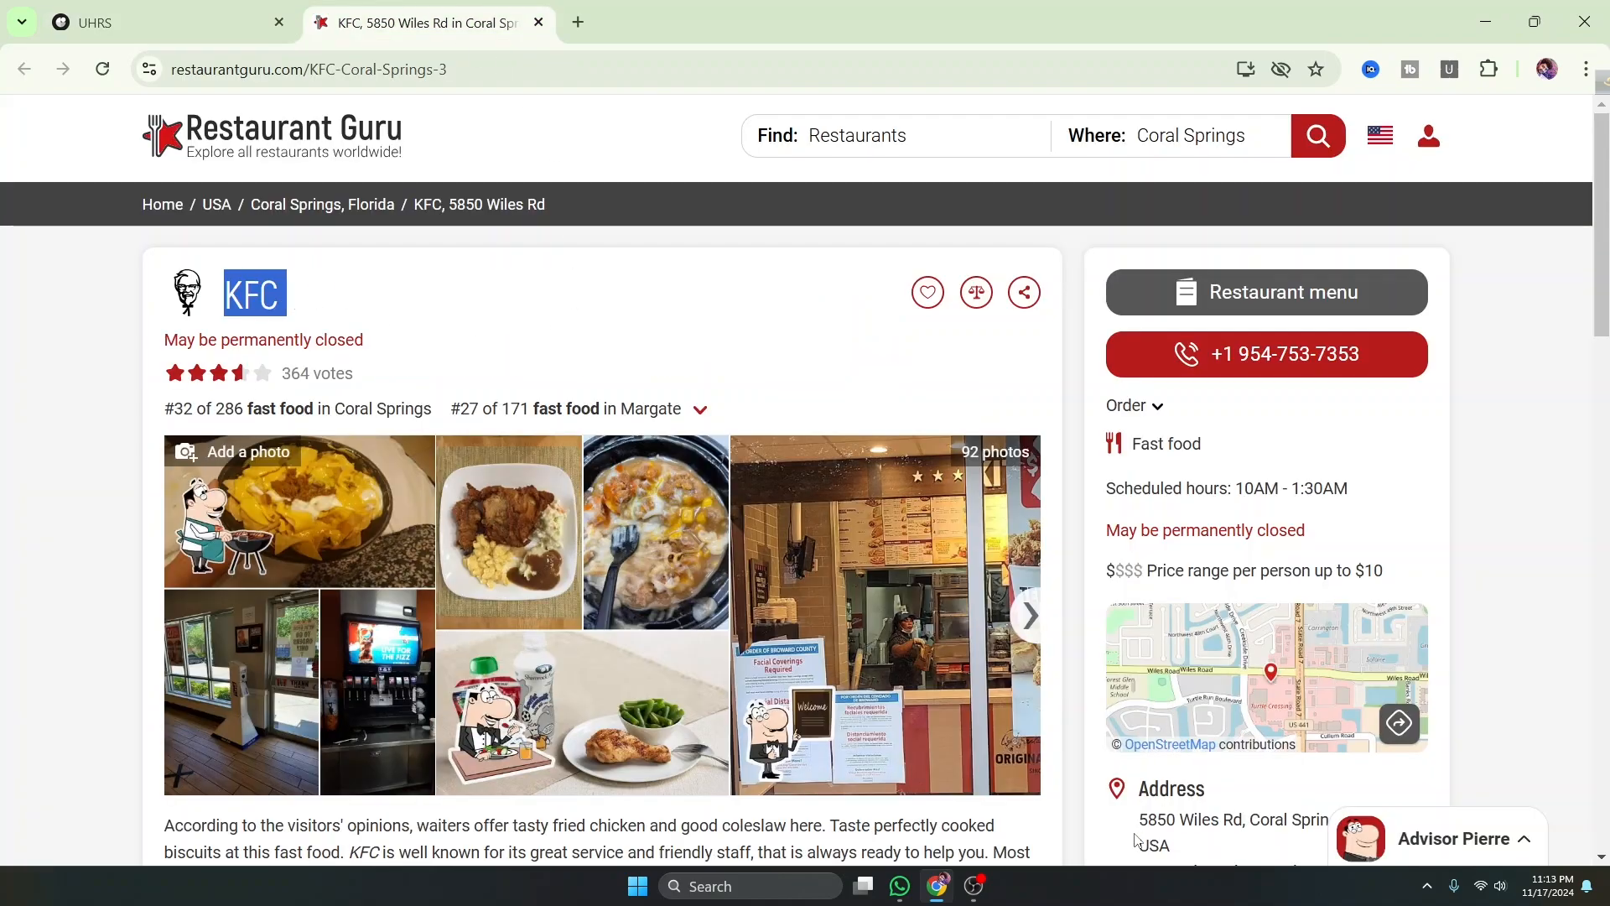
{"action": "left_click", "coordinate": [168, 22]}
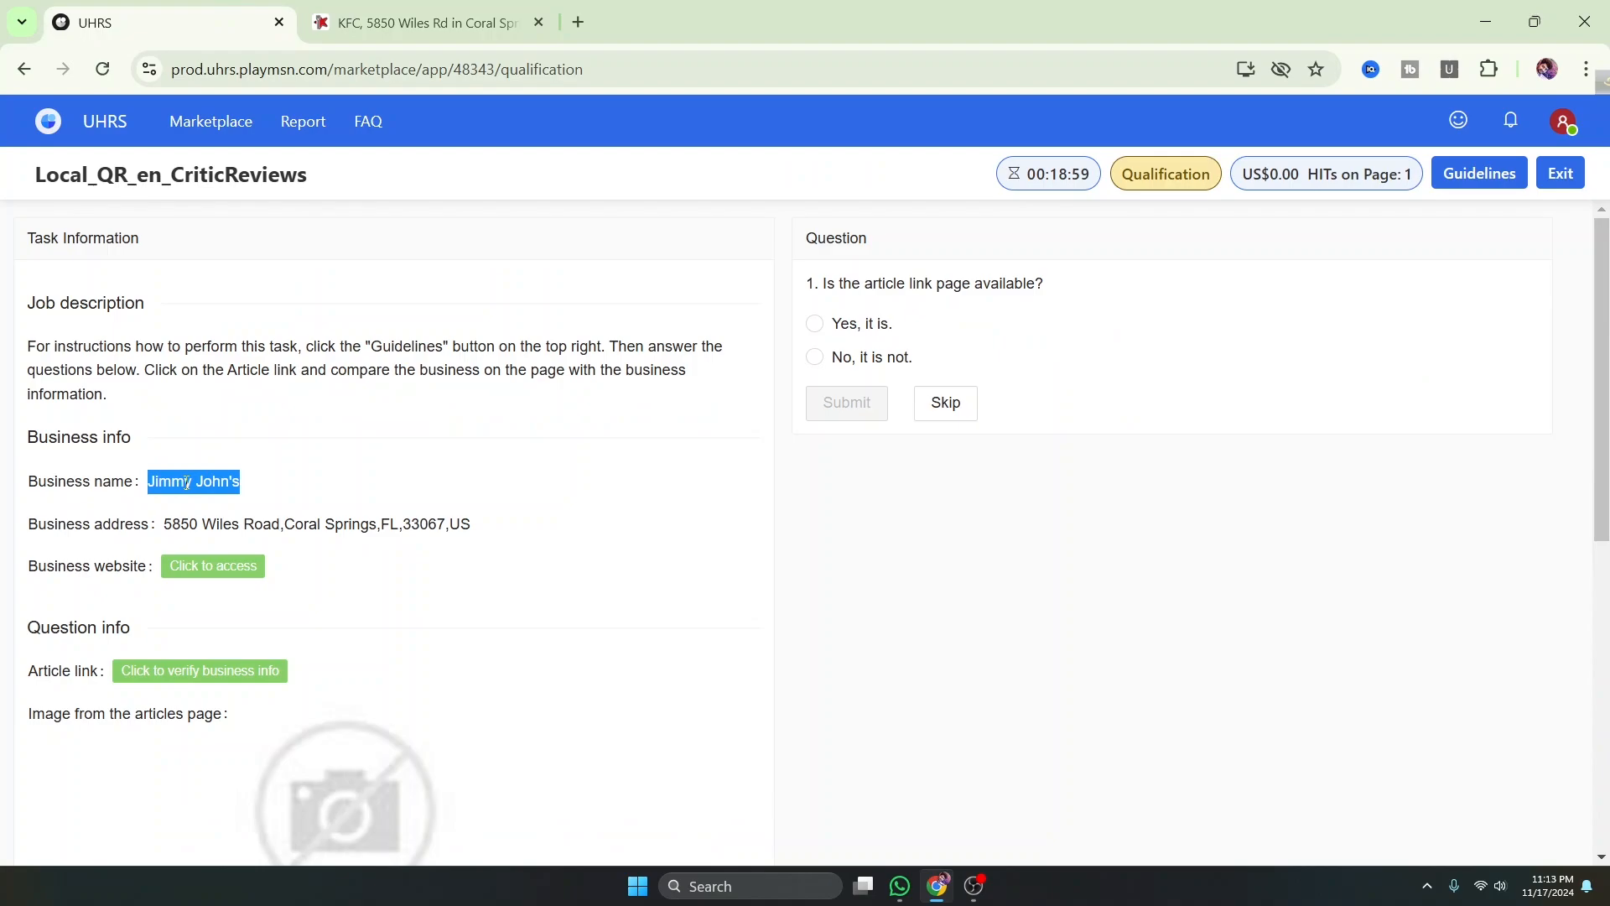
{"action": "left_click", "coordinate": [1097, 590]}
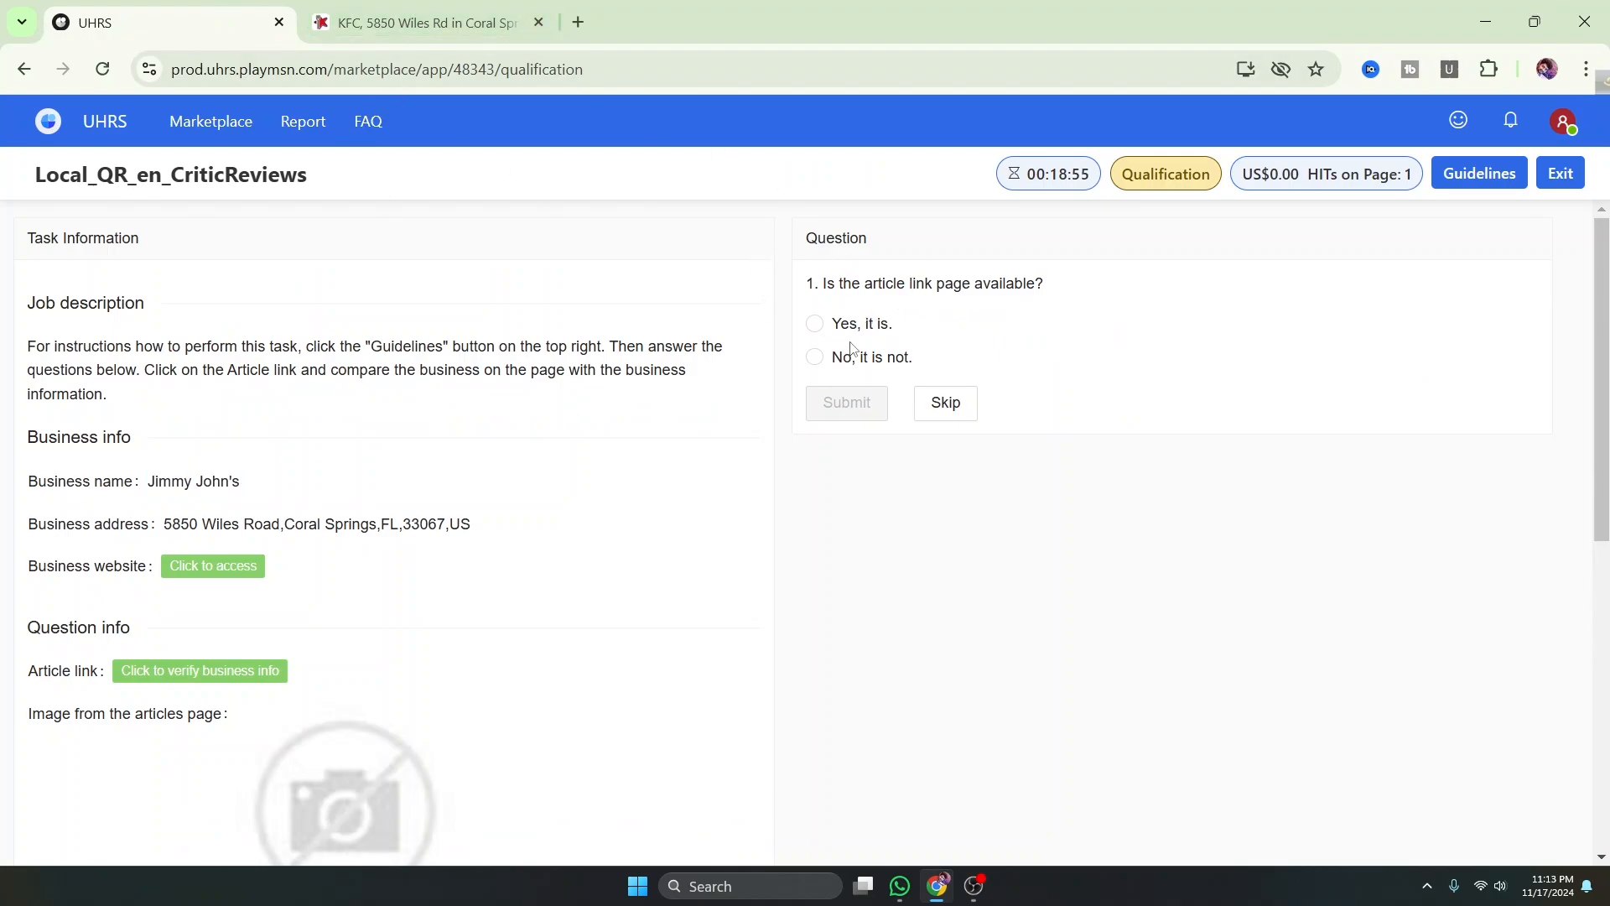
Recheck the article page for the Jimmy John's task and answer "Yes, it is." for its availability
{"action": "left_click", "coordinate": [437, 30]}
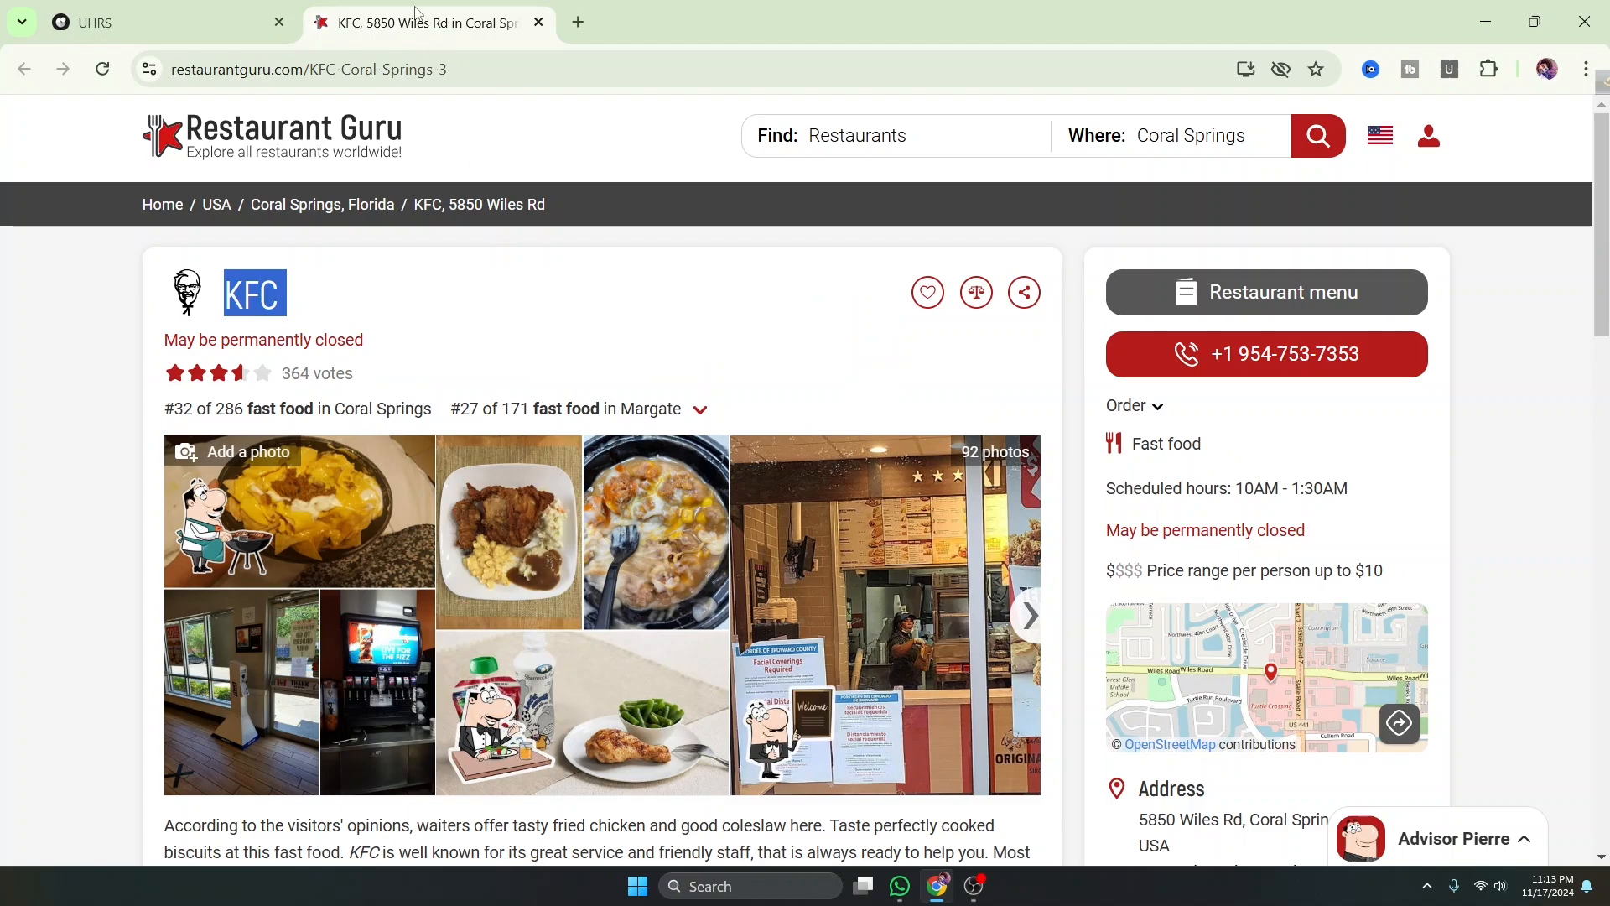
{"action": "left_click", "coordinate": [198, 19]}
{"action": "left_click", "coordinate": [815, 325]}
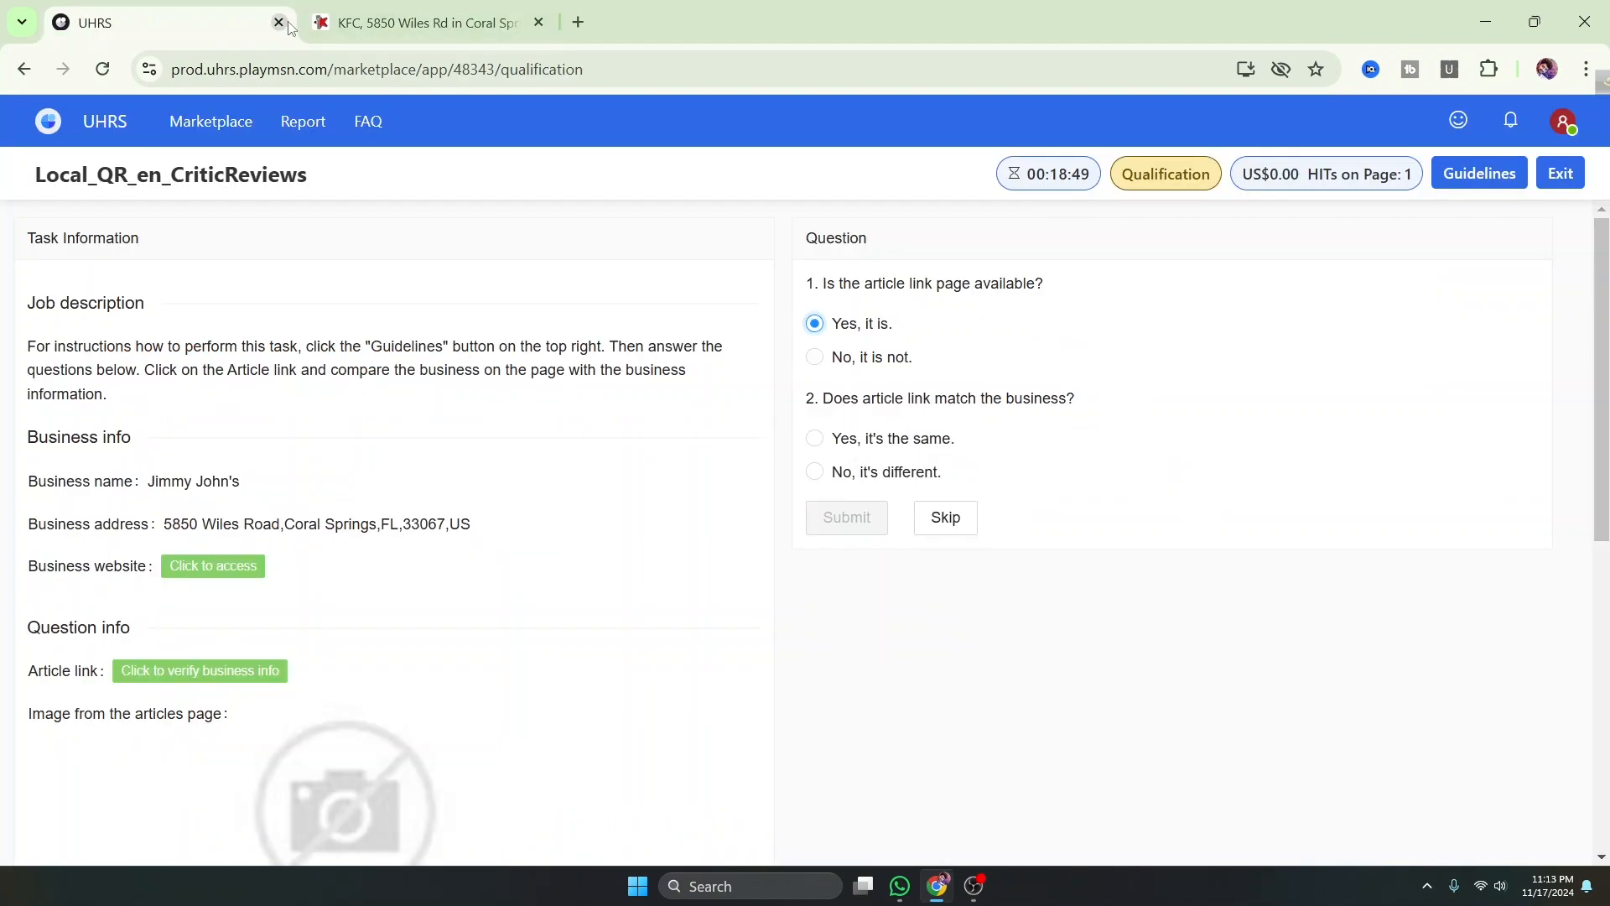
Recheck the KFC article page against the Jimmy John's info, answer "No, it's different." for the business match and submit the judgment
{"action": "left_click", "coordinate": [403, 24]}
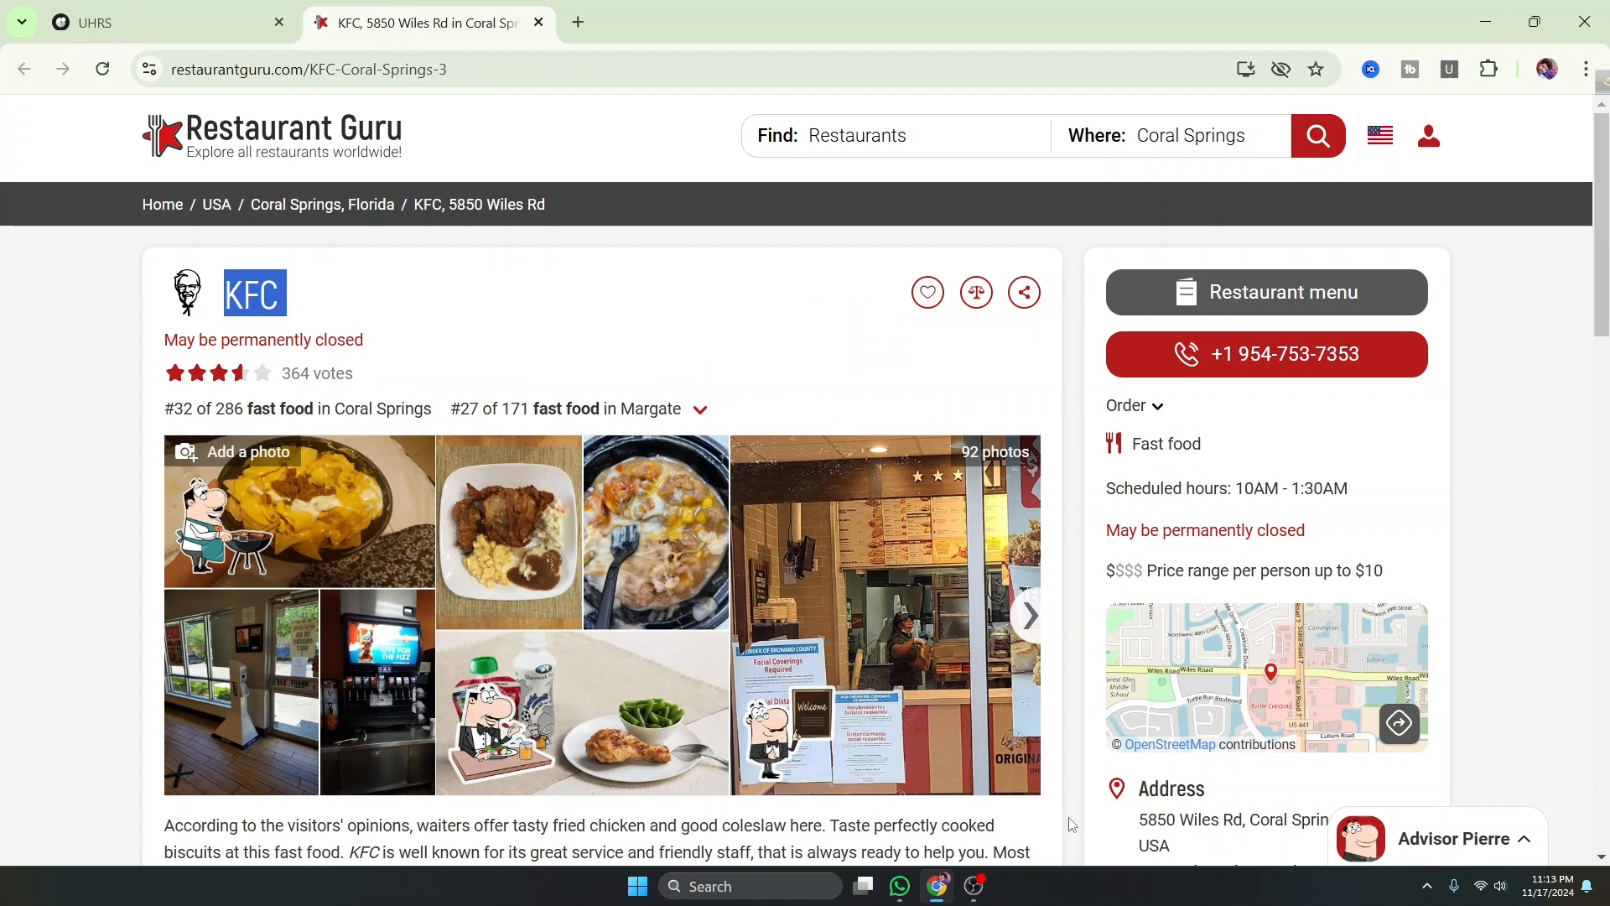
{"action": "left_click", "coordinate": [172, 20]}
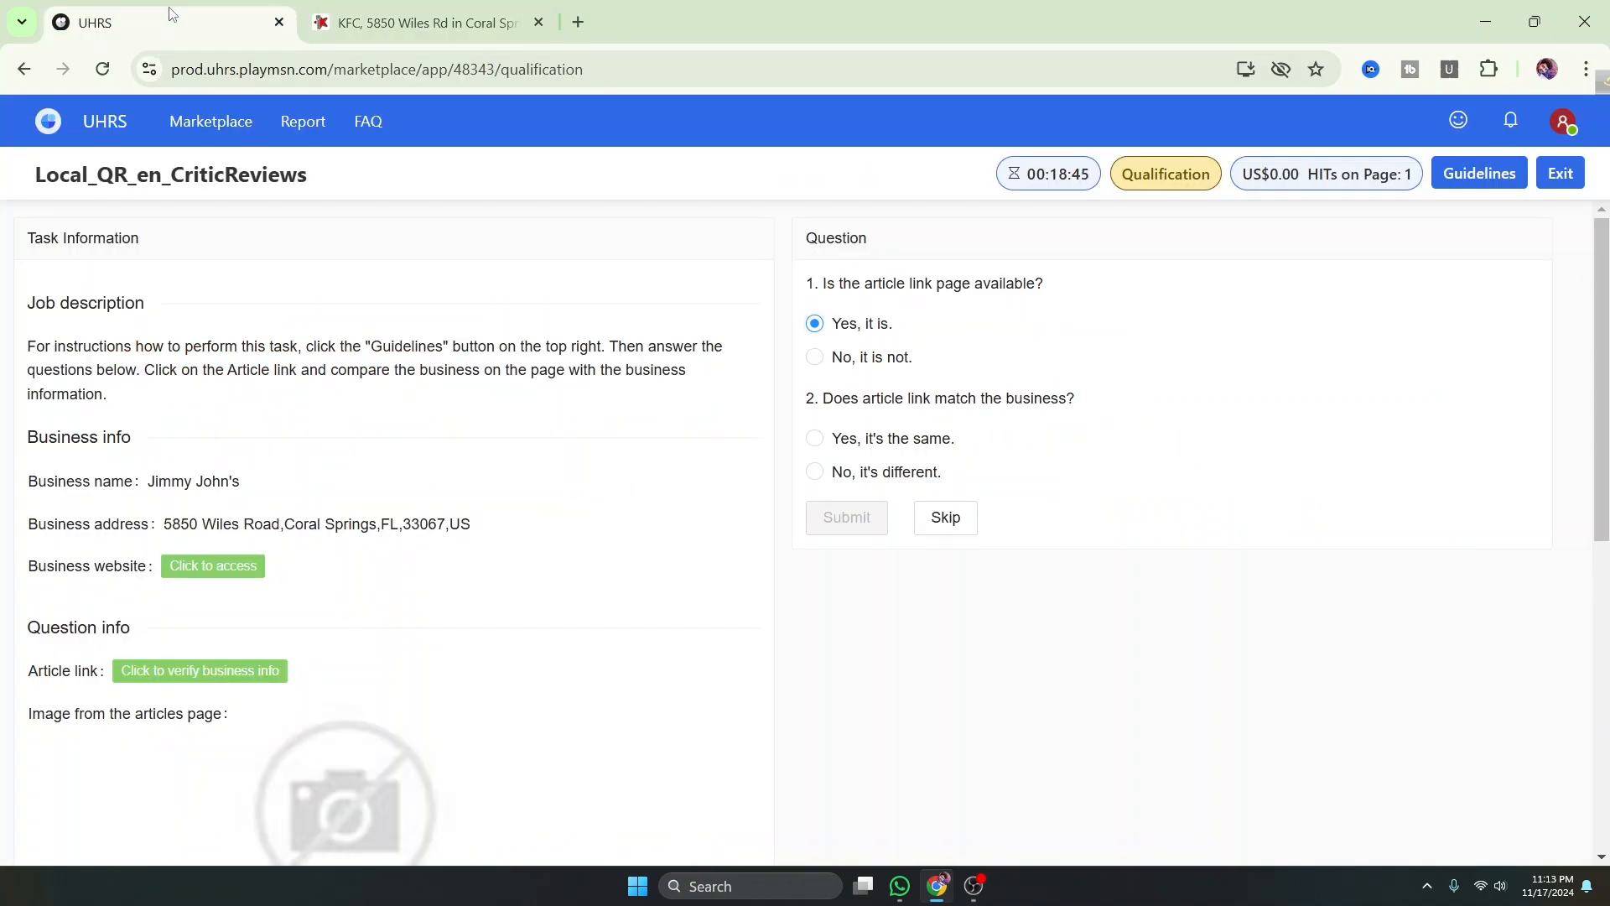
{"action": "left_click", "coordinate": [403, 23]}
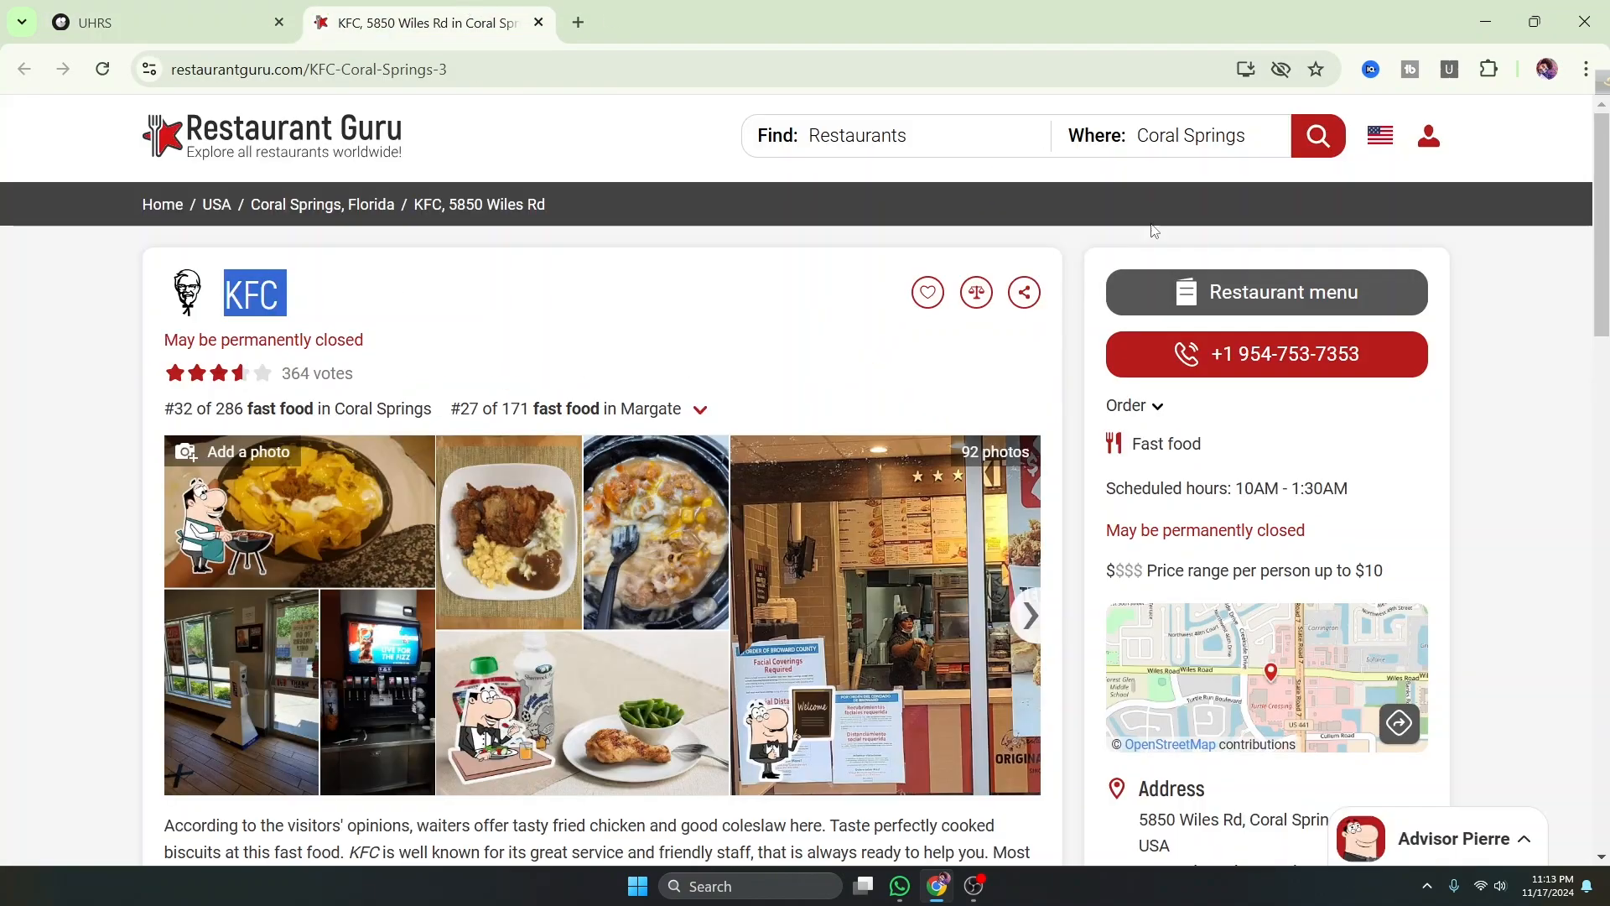
{"action": "left_click", "coordinate": [181, 20]}
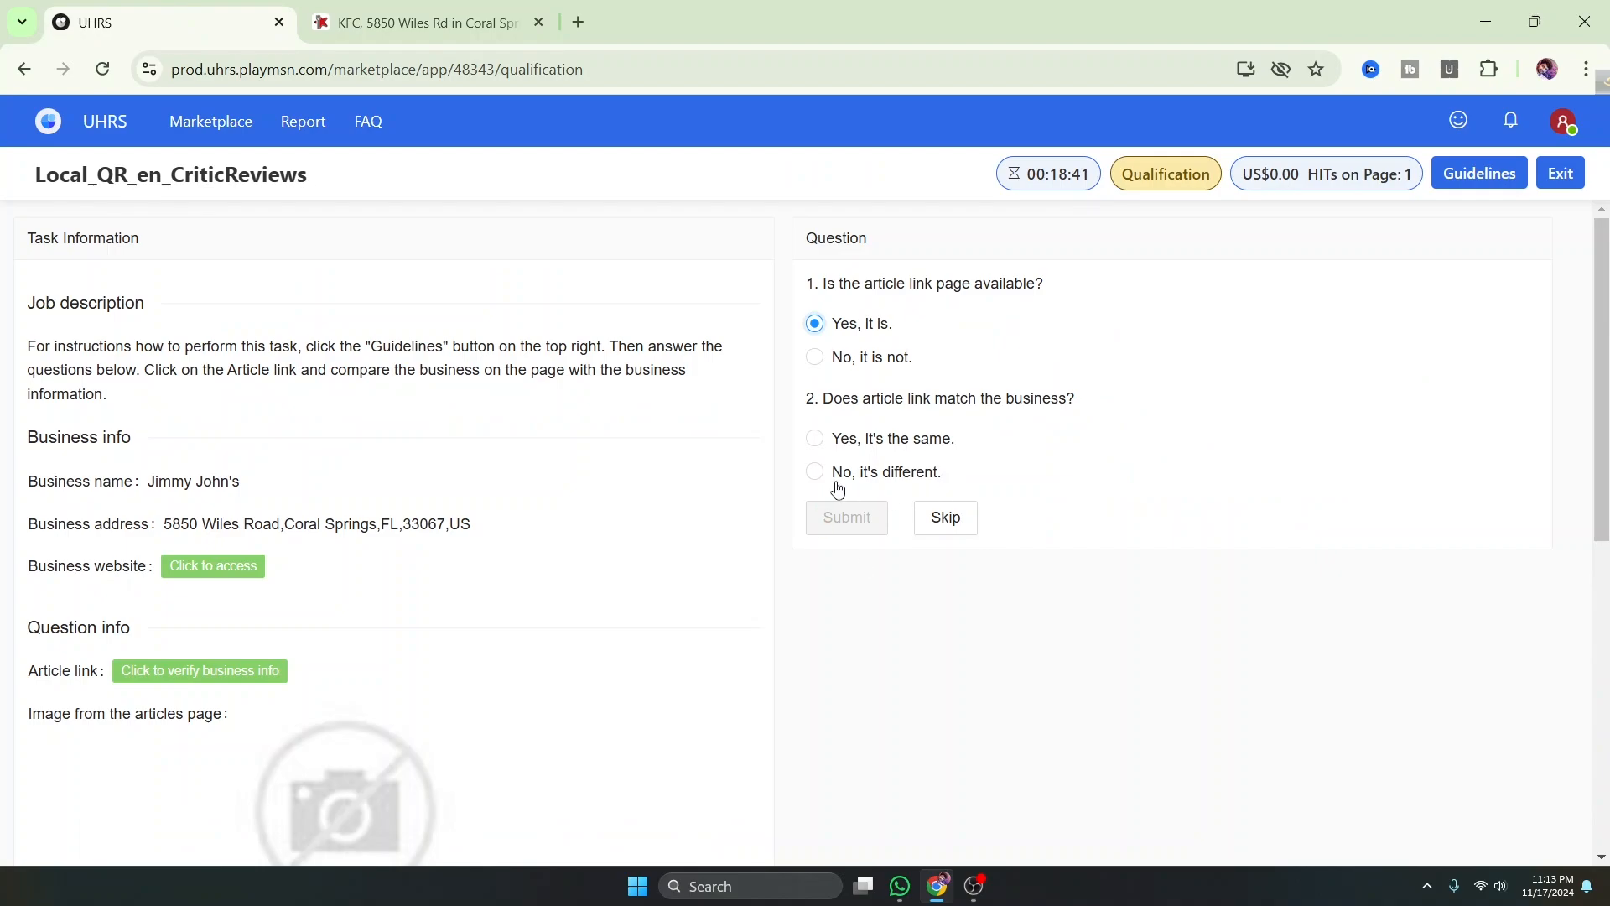
{"action": "left_click", "coordinate": [814, 472]}
{"action": "left_click", "coordinate": [845, 526]}
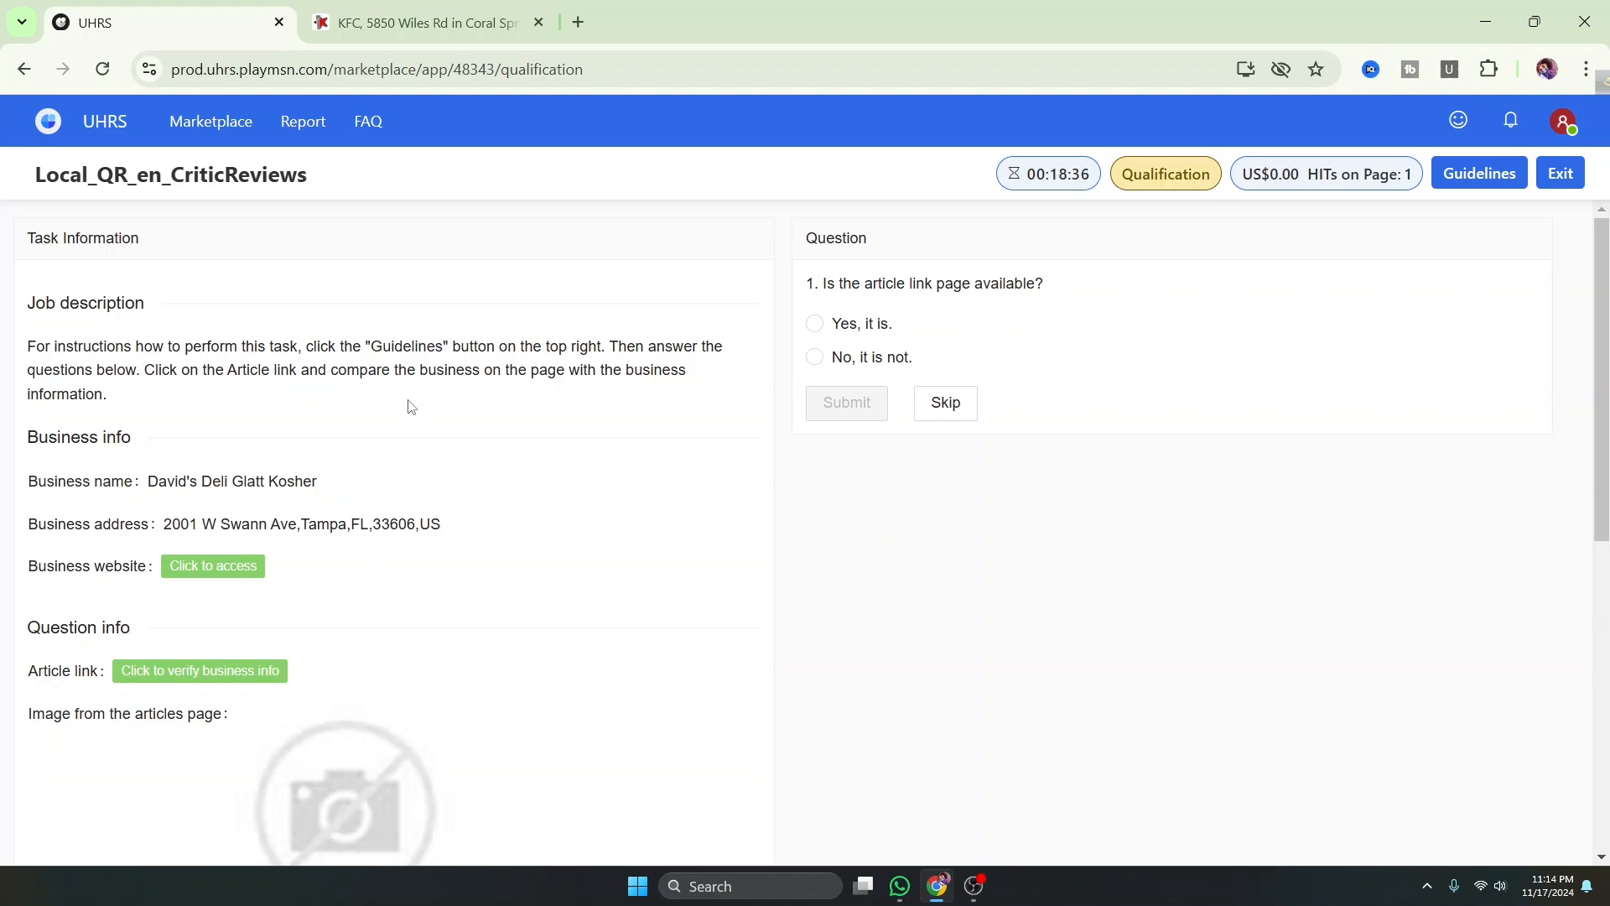
Close the KFC article page, open the article link for David's Deli Glatt Kosher and check whether the page is available
{"action": "left_click", "coordinate": [538, 23]}
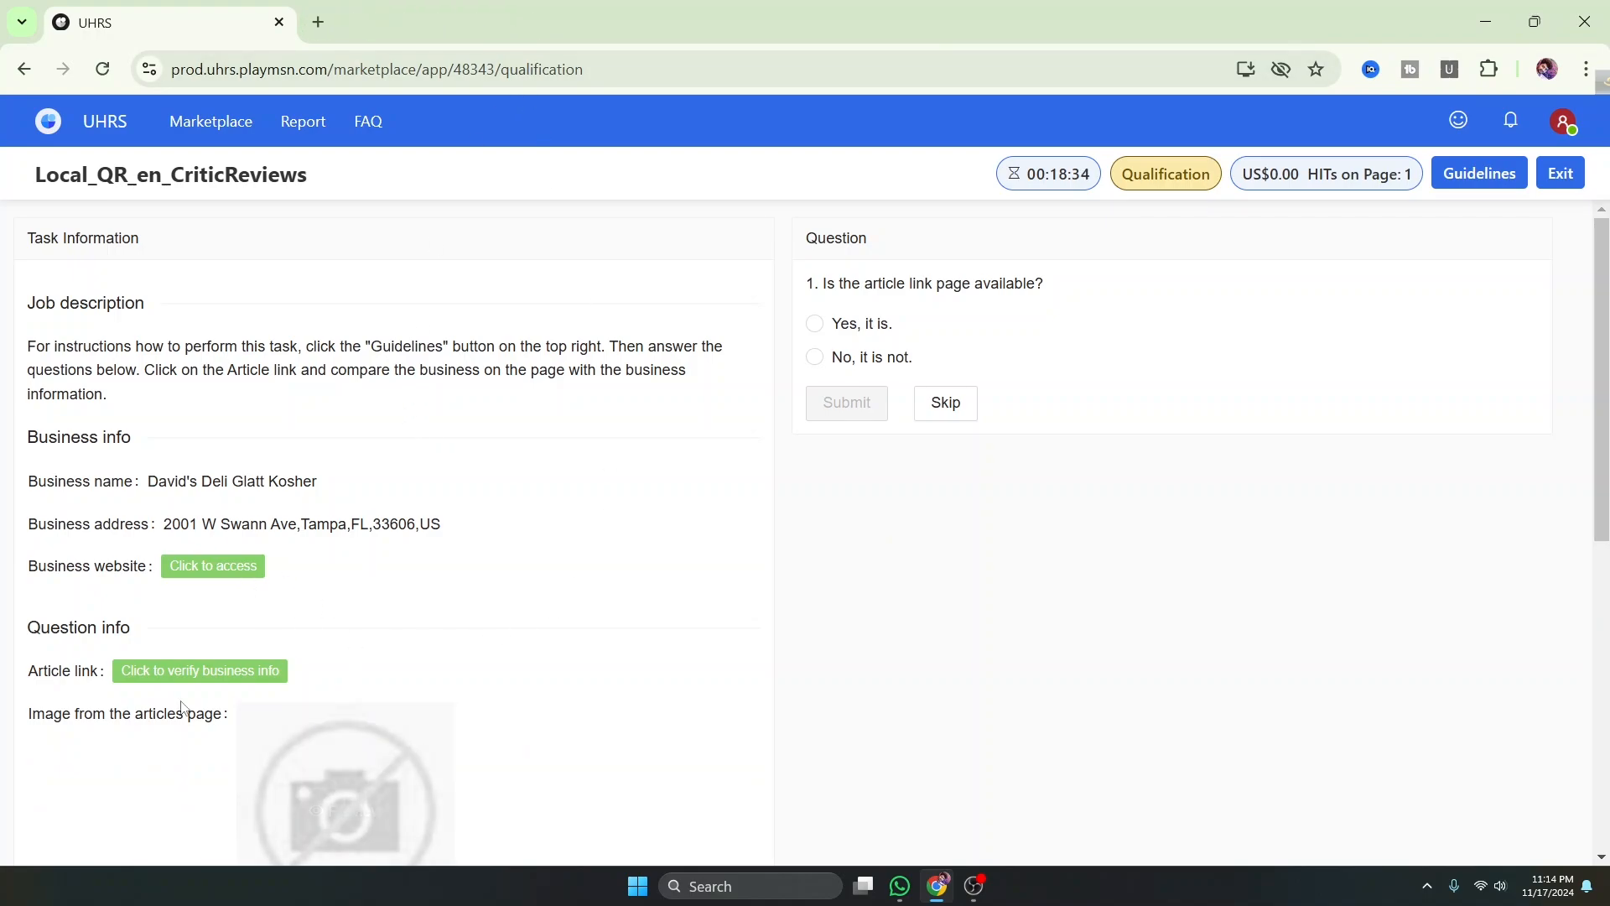
{"action": "left_click", "coordinate": [120, 676]}
{"action": "left_click", "coordinate": [187, 25]}
{"action": "left_click_drag", "start_coordinate": [149, 483], "coordinate": [319, 498]}
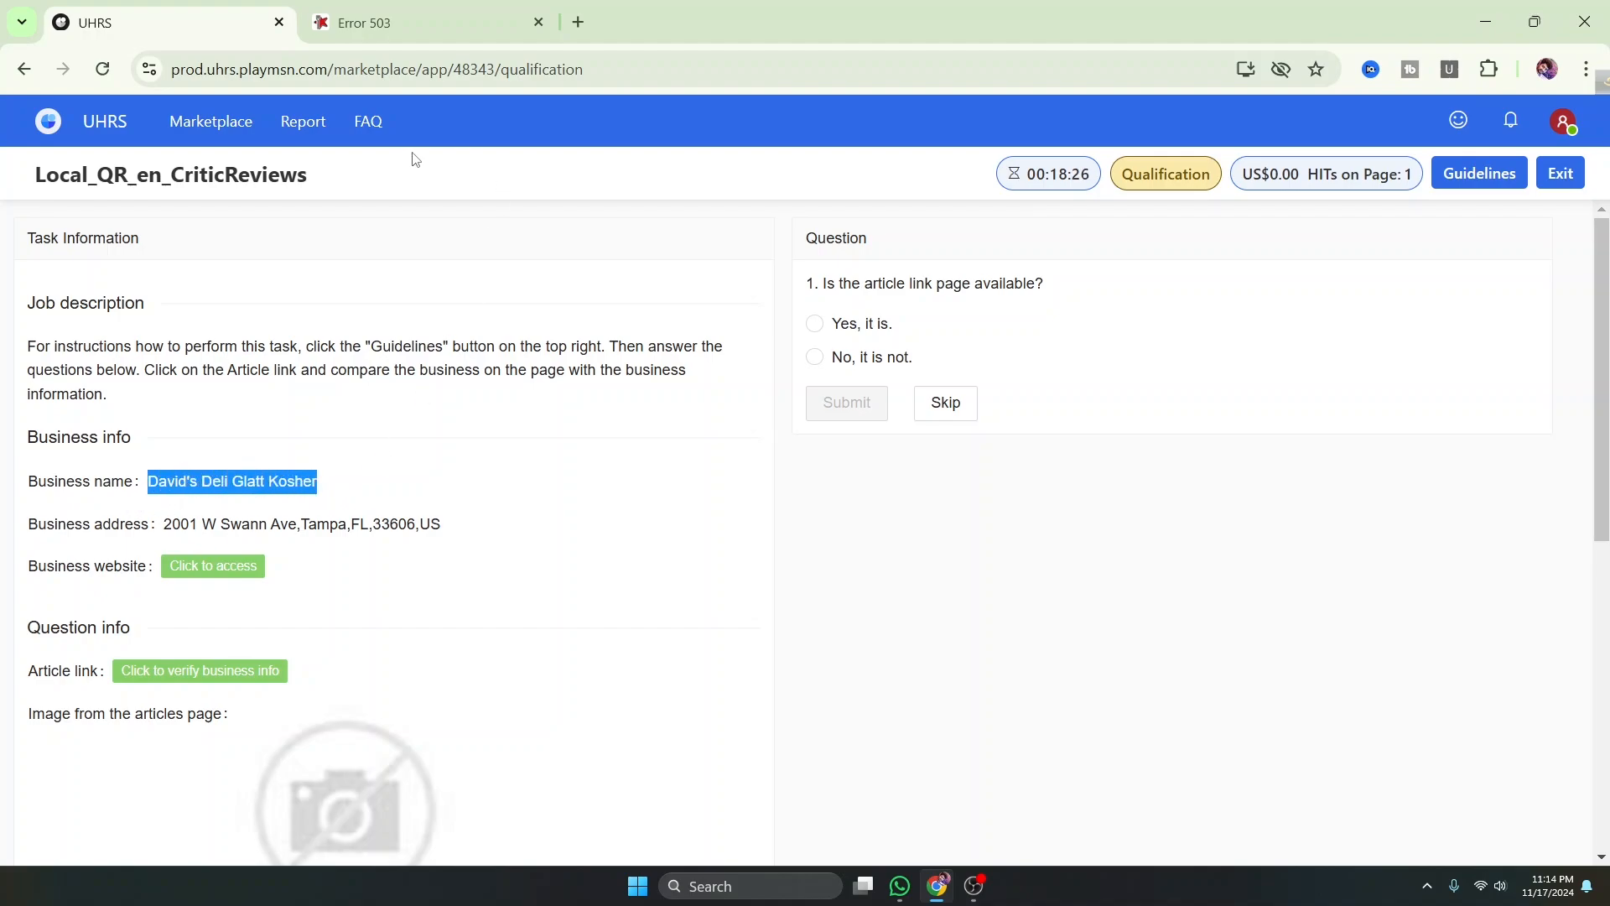
{"action": "left_click", "coordinate": [394, 23]}
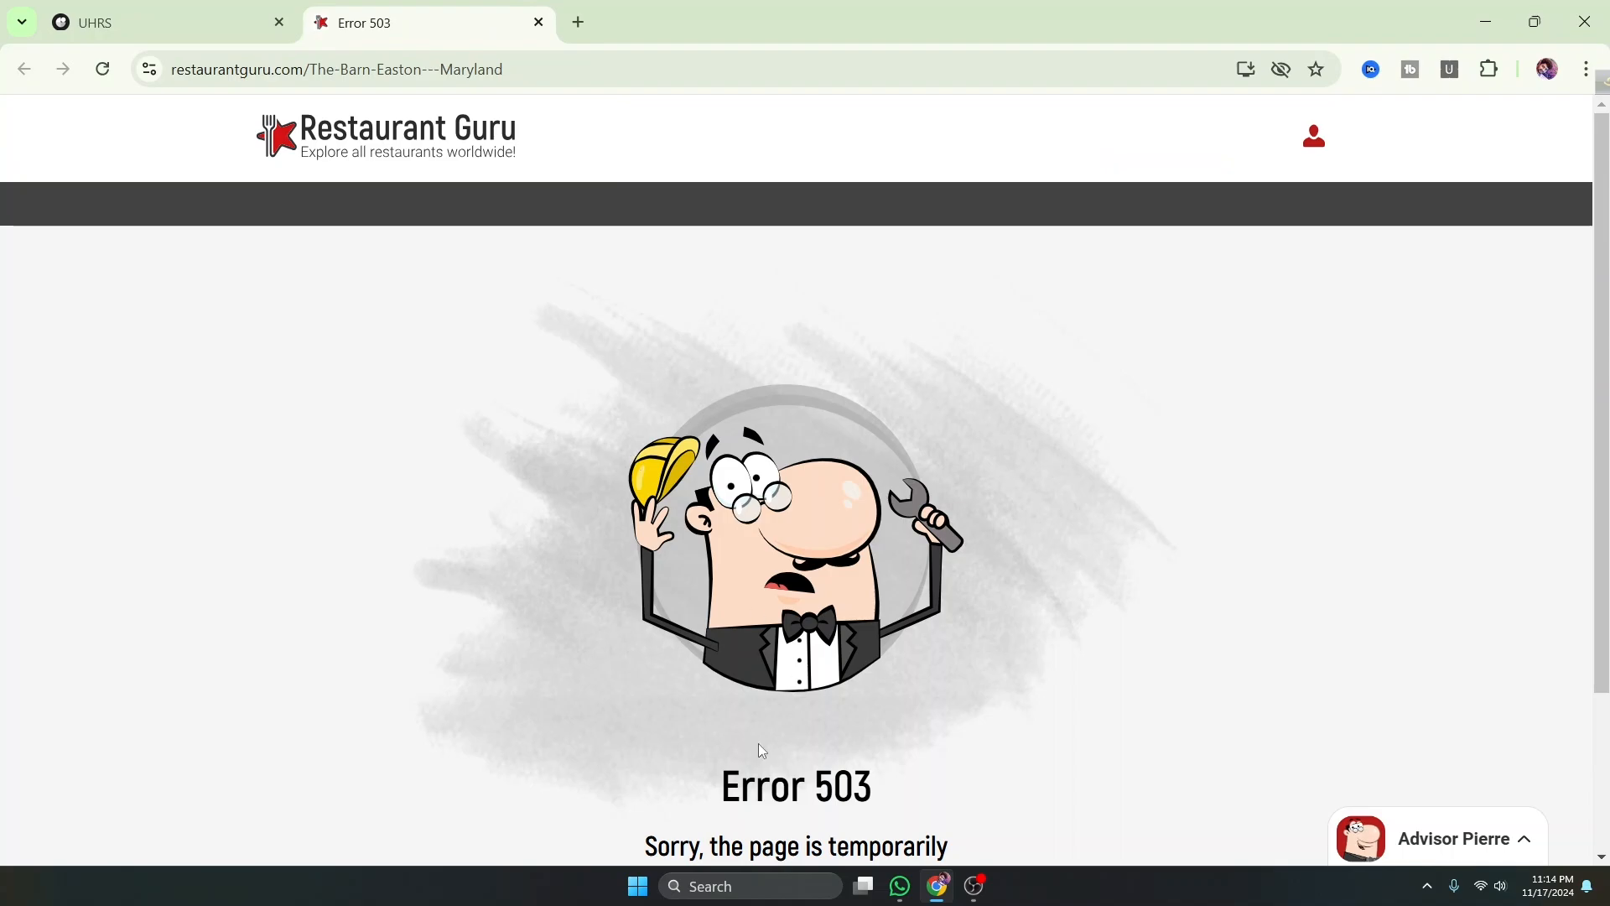
{"action": "scroll", "coordinate": [712, 681], "scroll_direction": "down", "scroll_amount": 2}
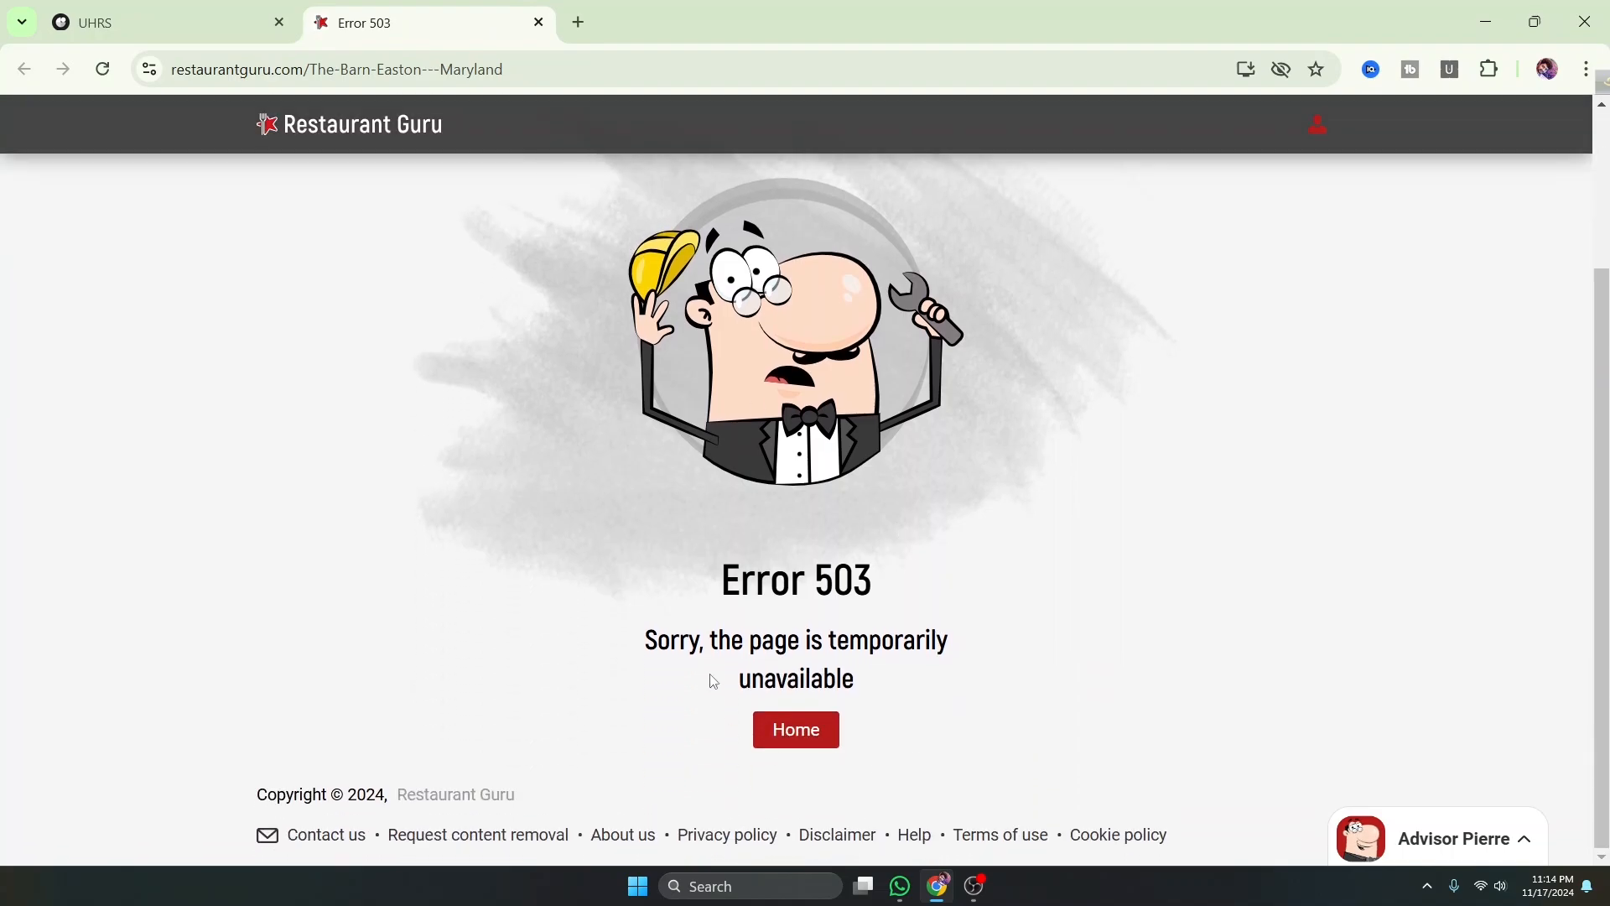
Answer "No, it is not." for the David's Deli article page's availability, recheck the page and submit the judgment
{"action": "left_click", "coordinate": [153, 19]}
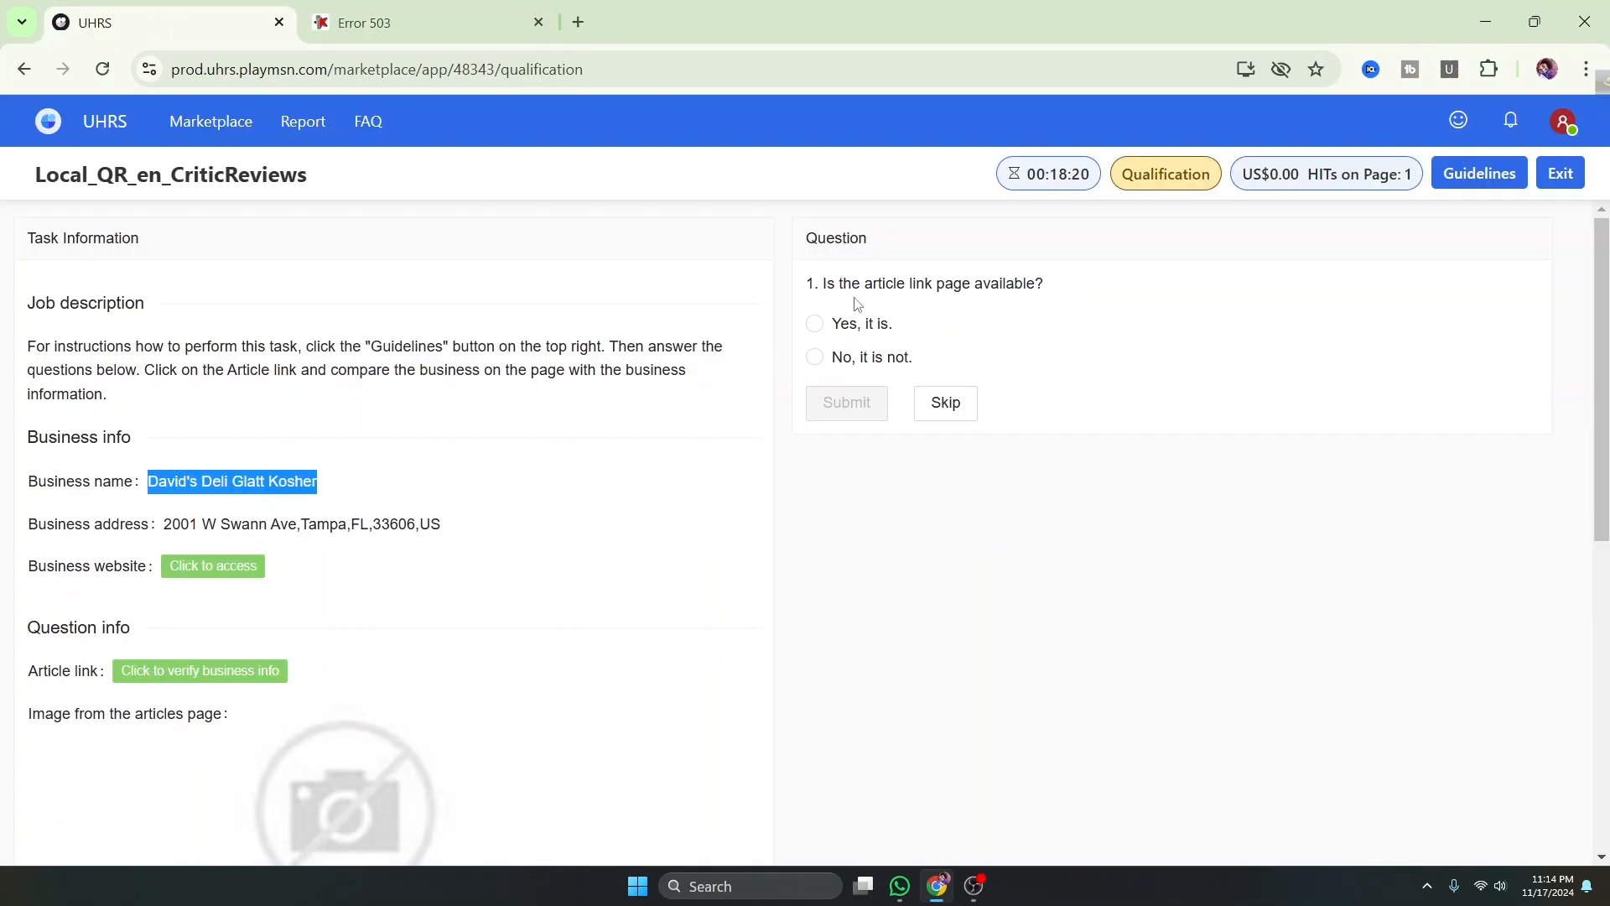
{"action": "left_click", "coordinate": [814, 356]}
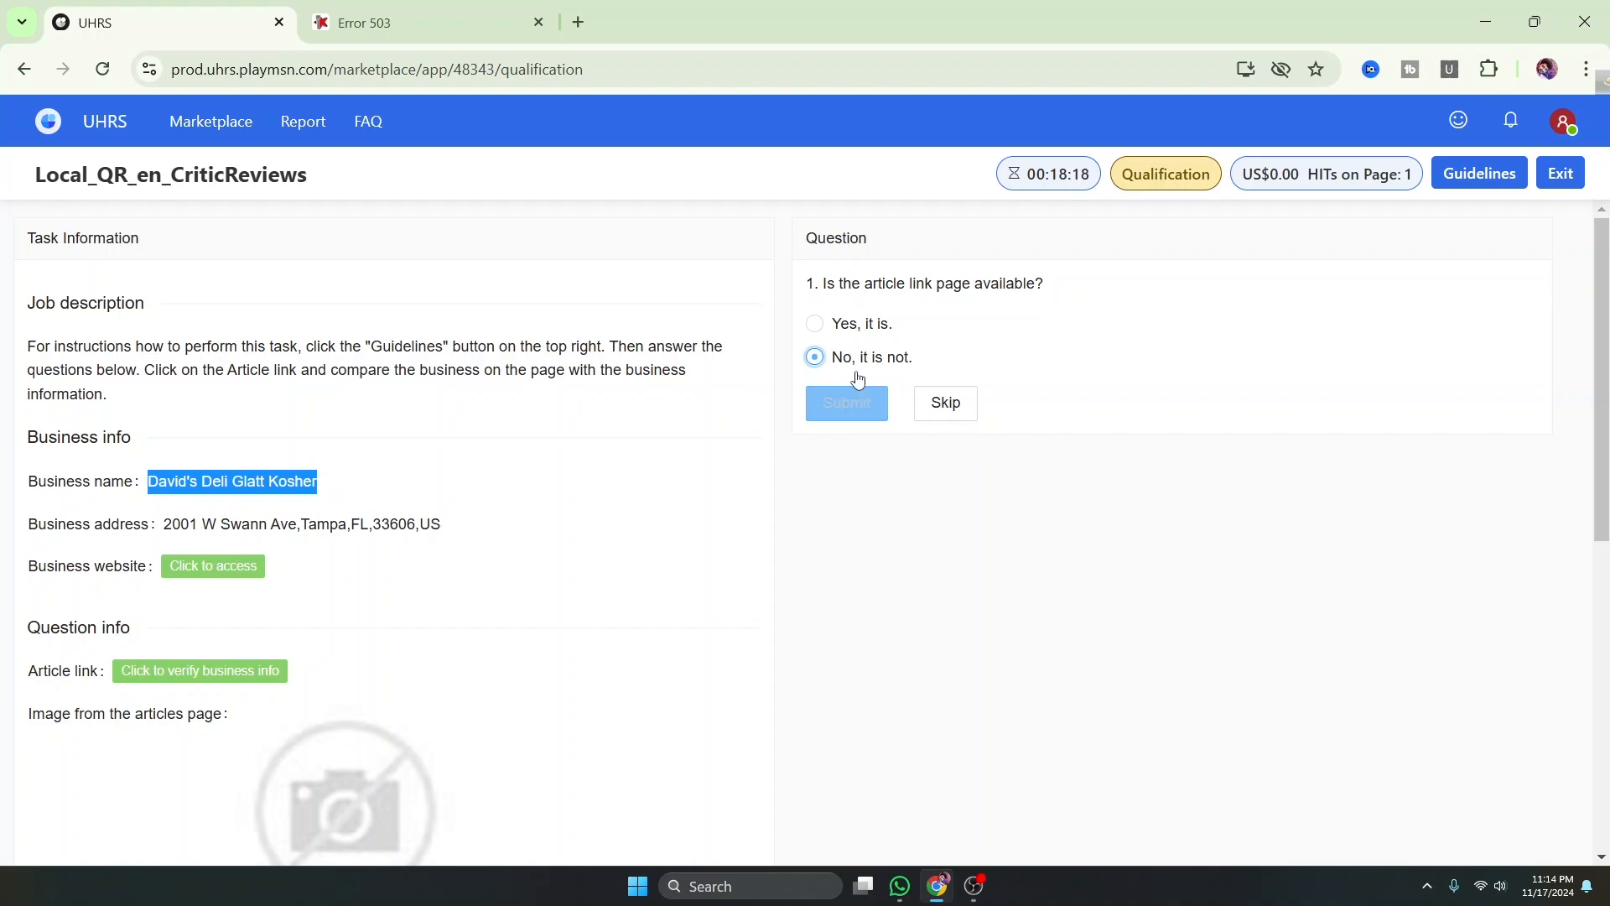
{"action": "left_click", "coordinate": [384, 24]}
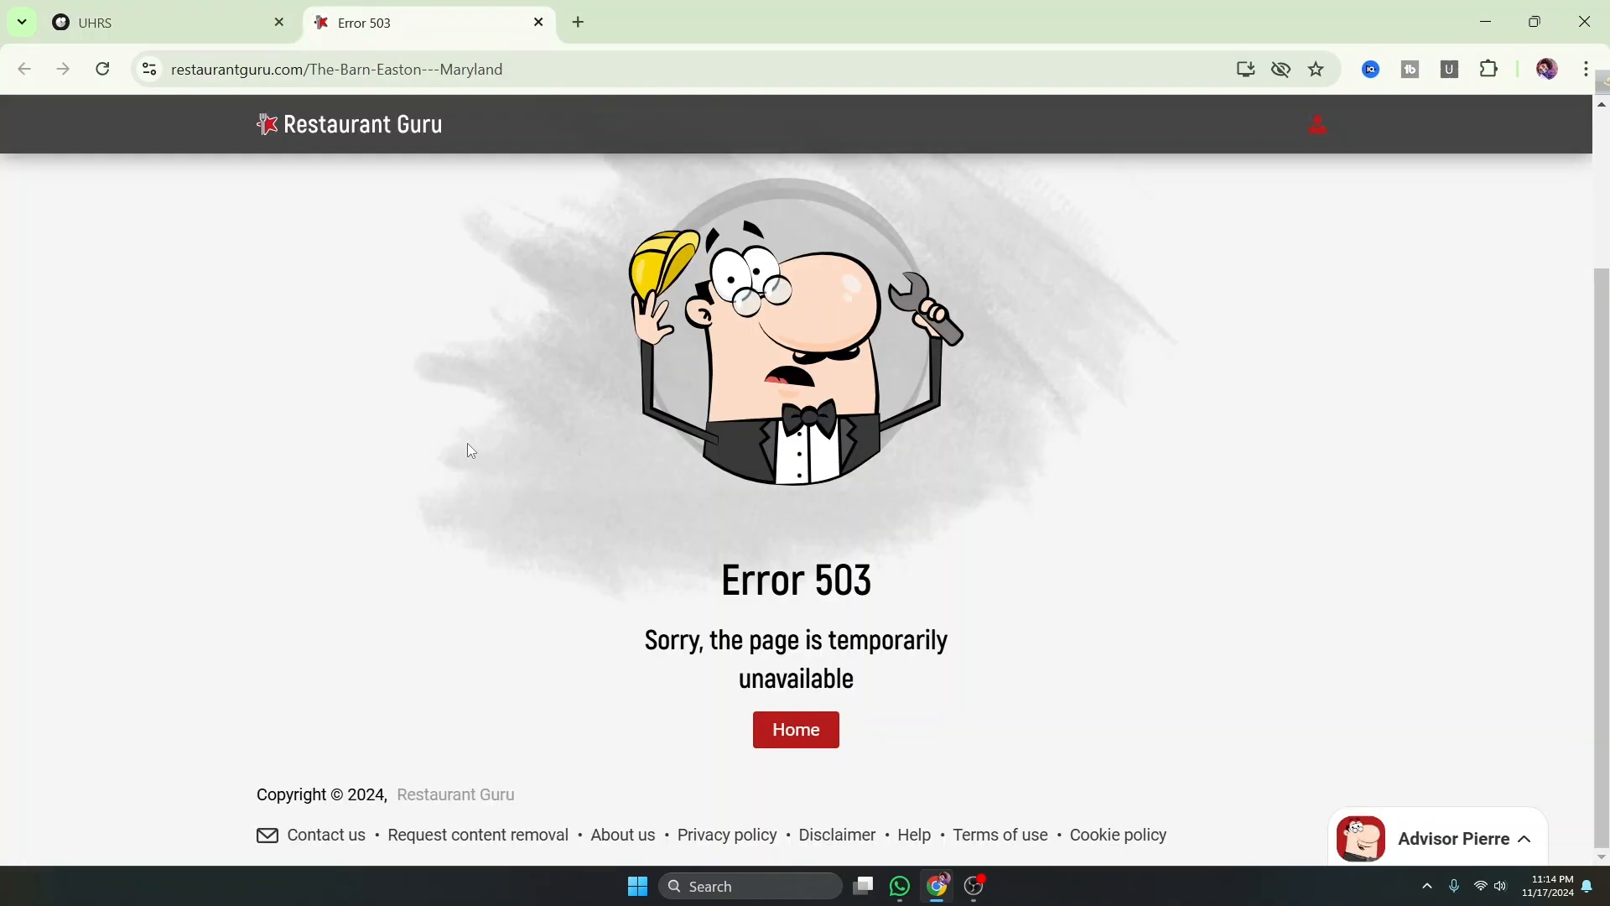
{"action": "left_click", "coordinate": [198, 11]}
{"action": "left_click", "coordinate": [965, 542]}
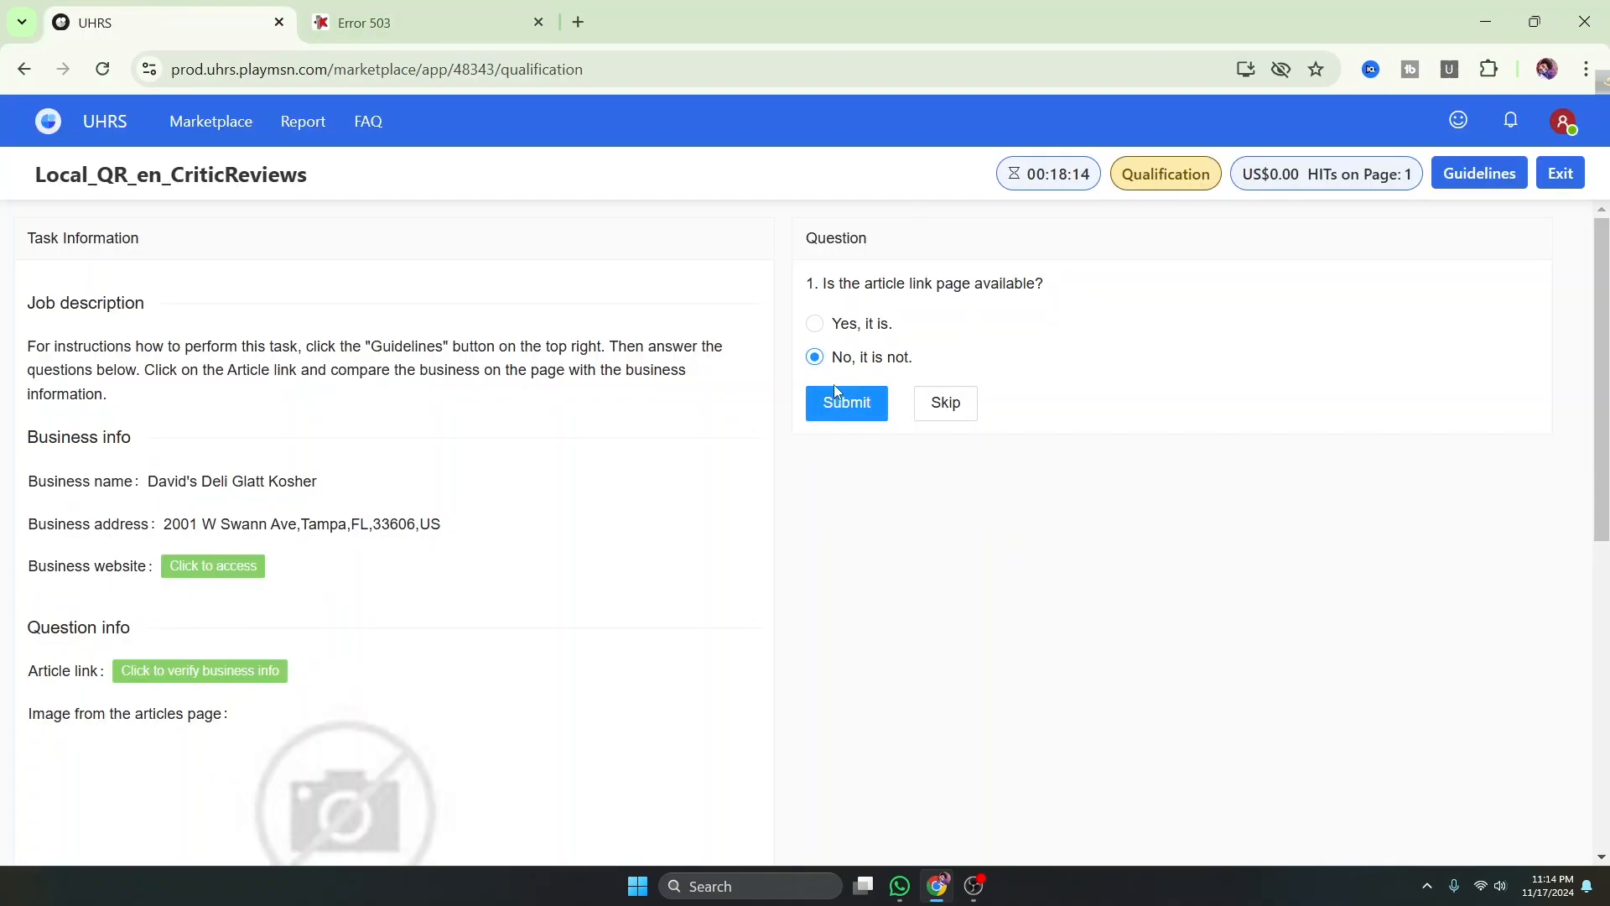
{"action": "left_click", "coordinate": [863, 421]}
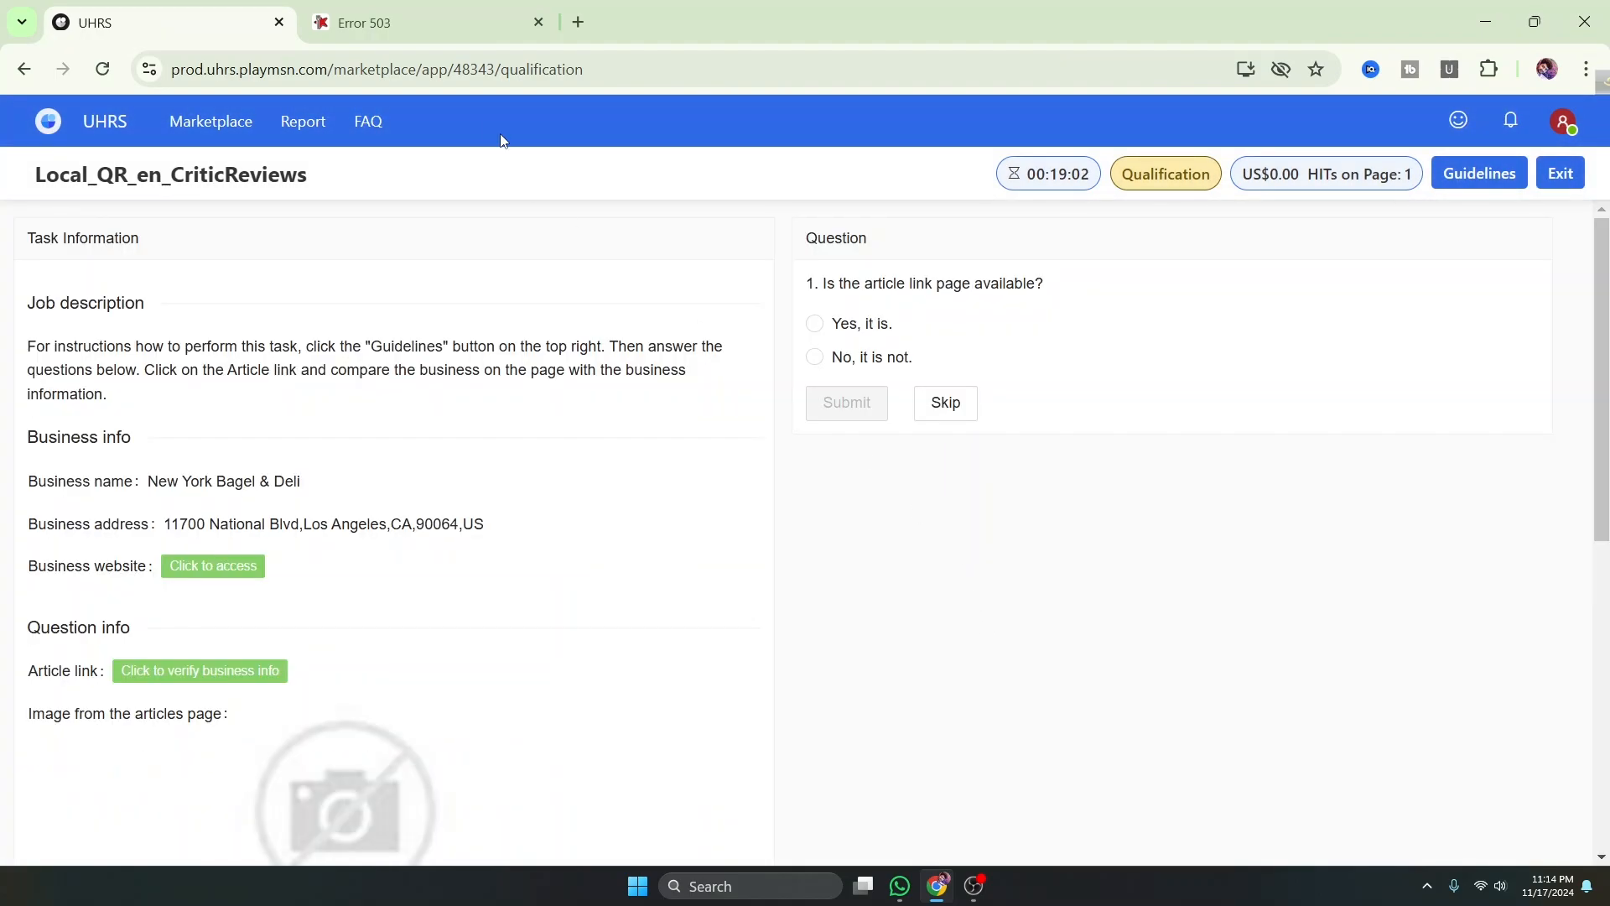
Replace the open article page with the one for New York Bagel & Deli and compare its name and address with the business info
{"action": "left_click", "coordinate": [538, 24]}
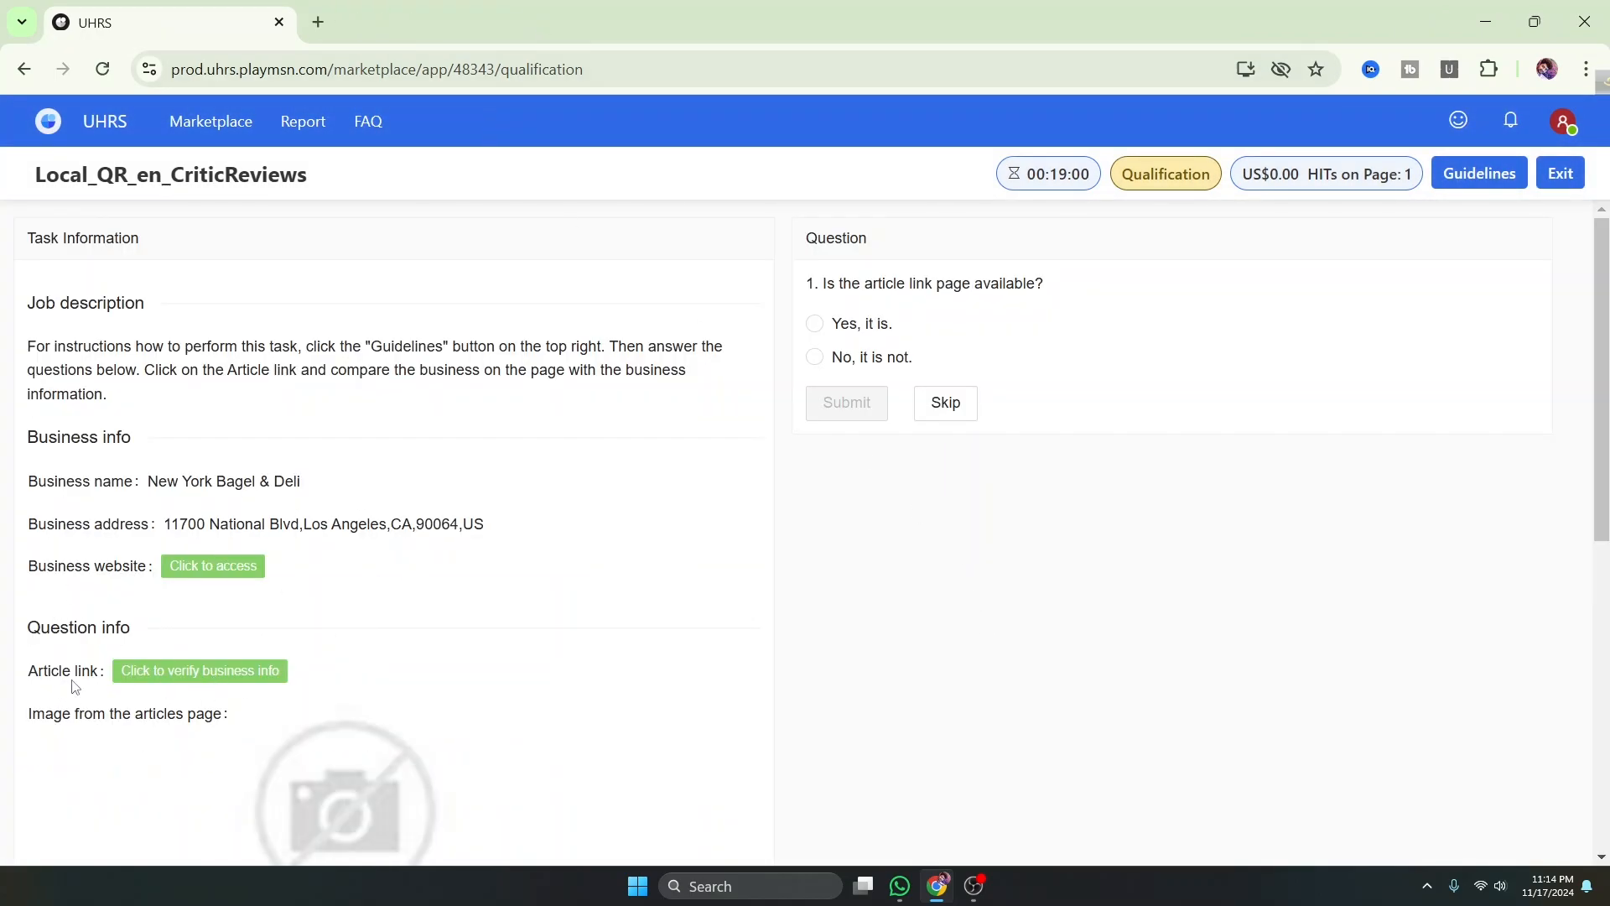
{"action": "left_click", "coordinate": [170, 674]}
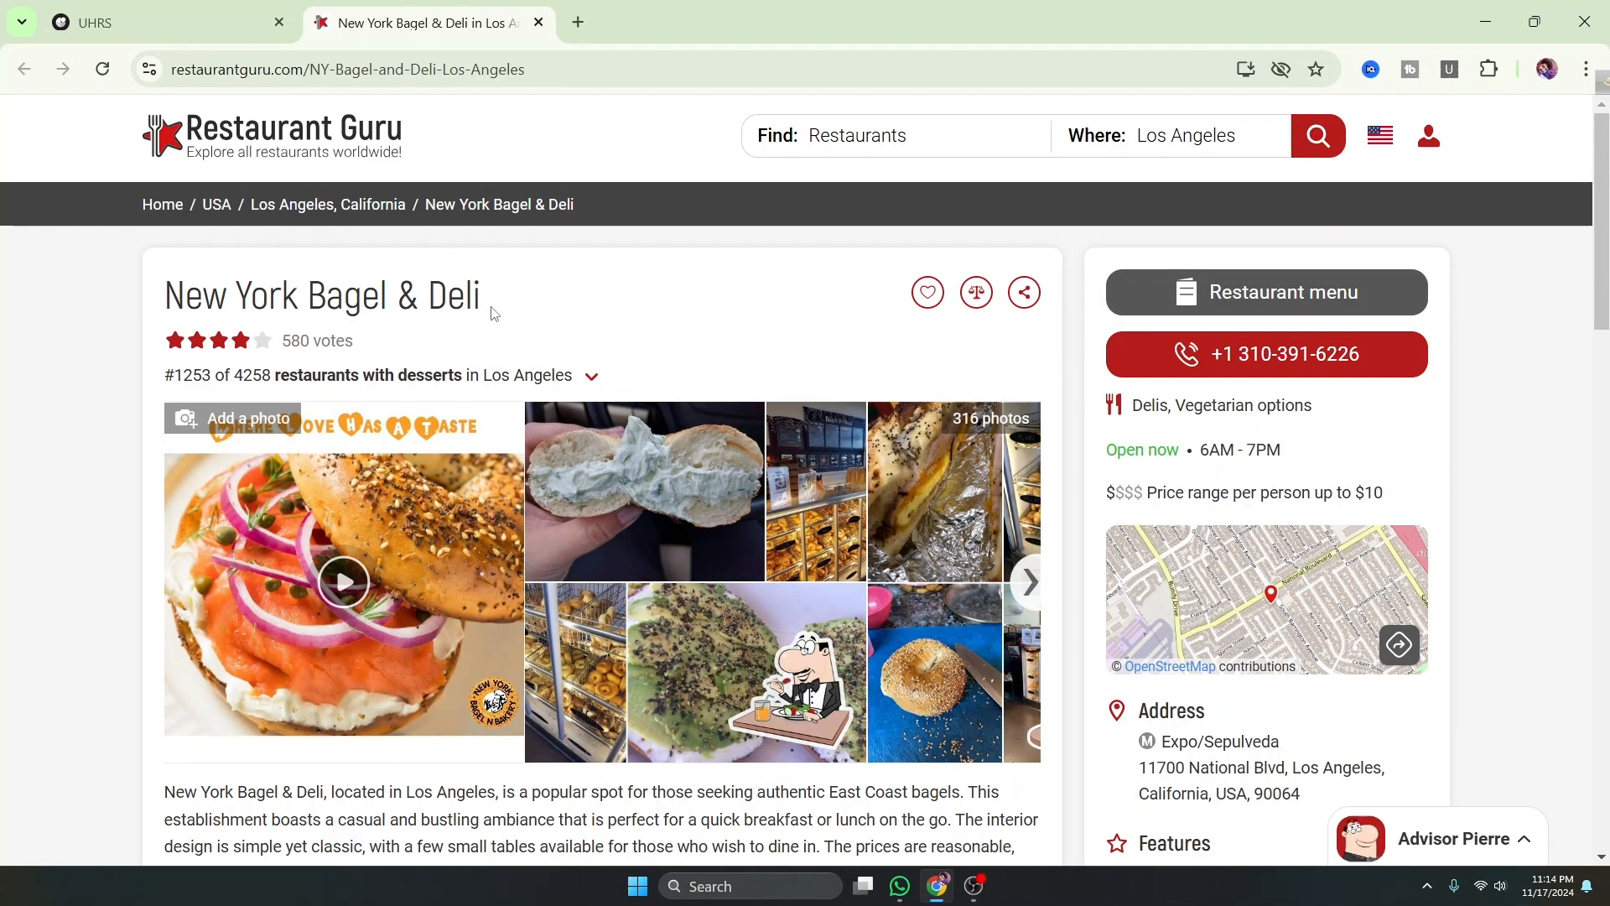
{"action": "left_click", "coordinate": [195, 18]}
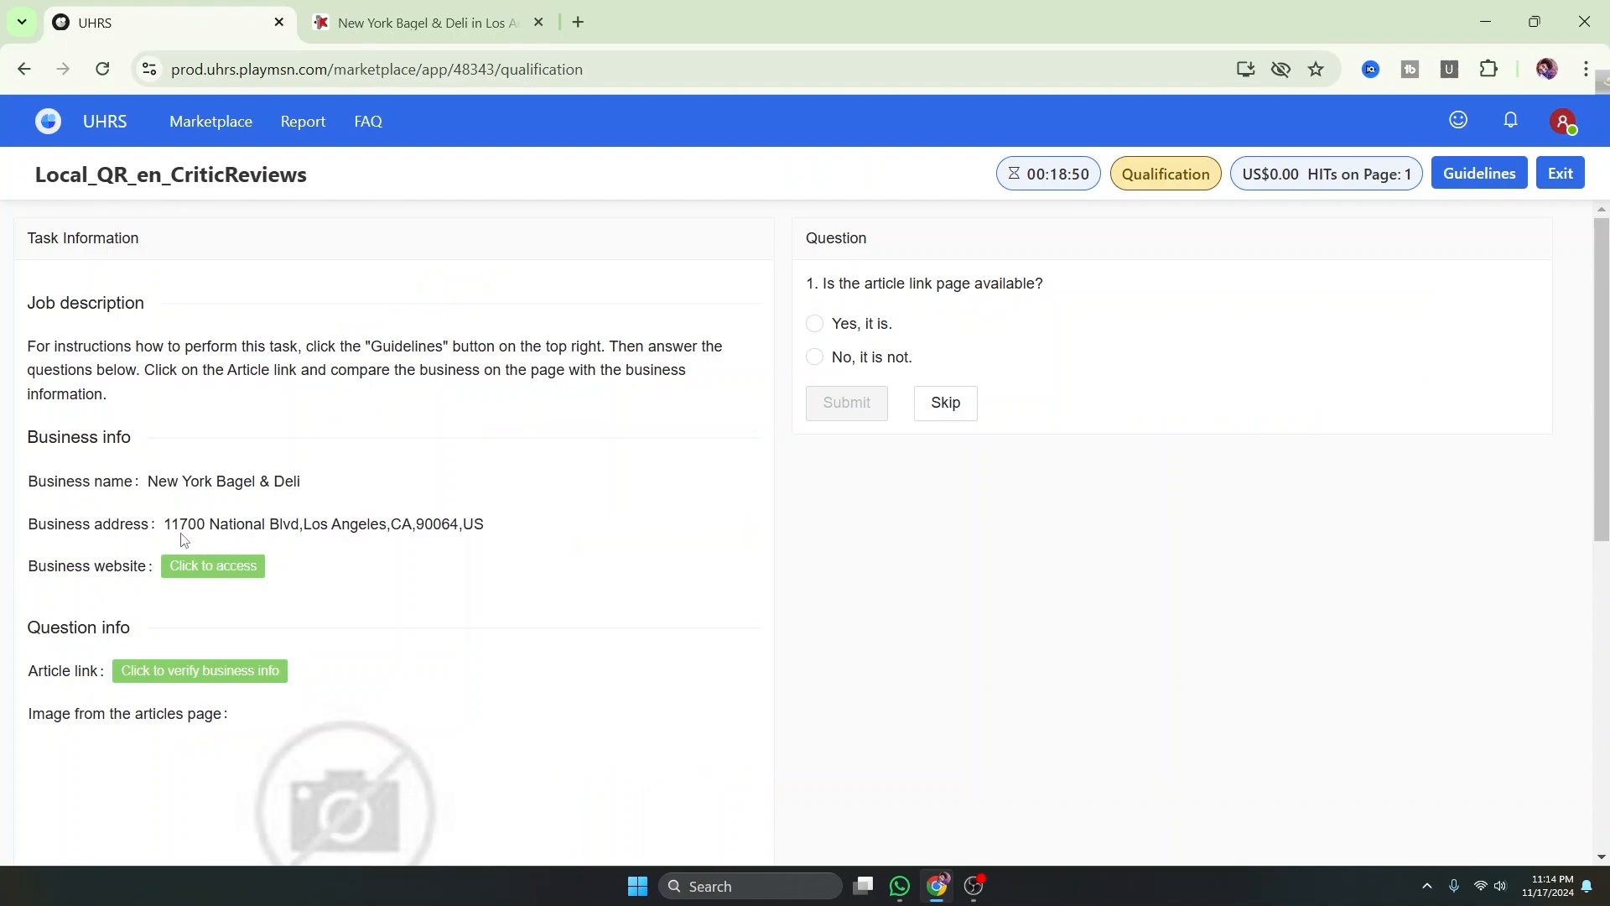
{"action": "left_click", "coordinate": [419, 23]}
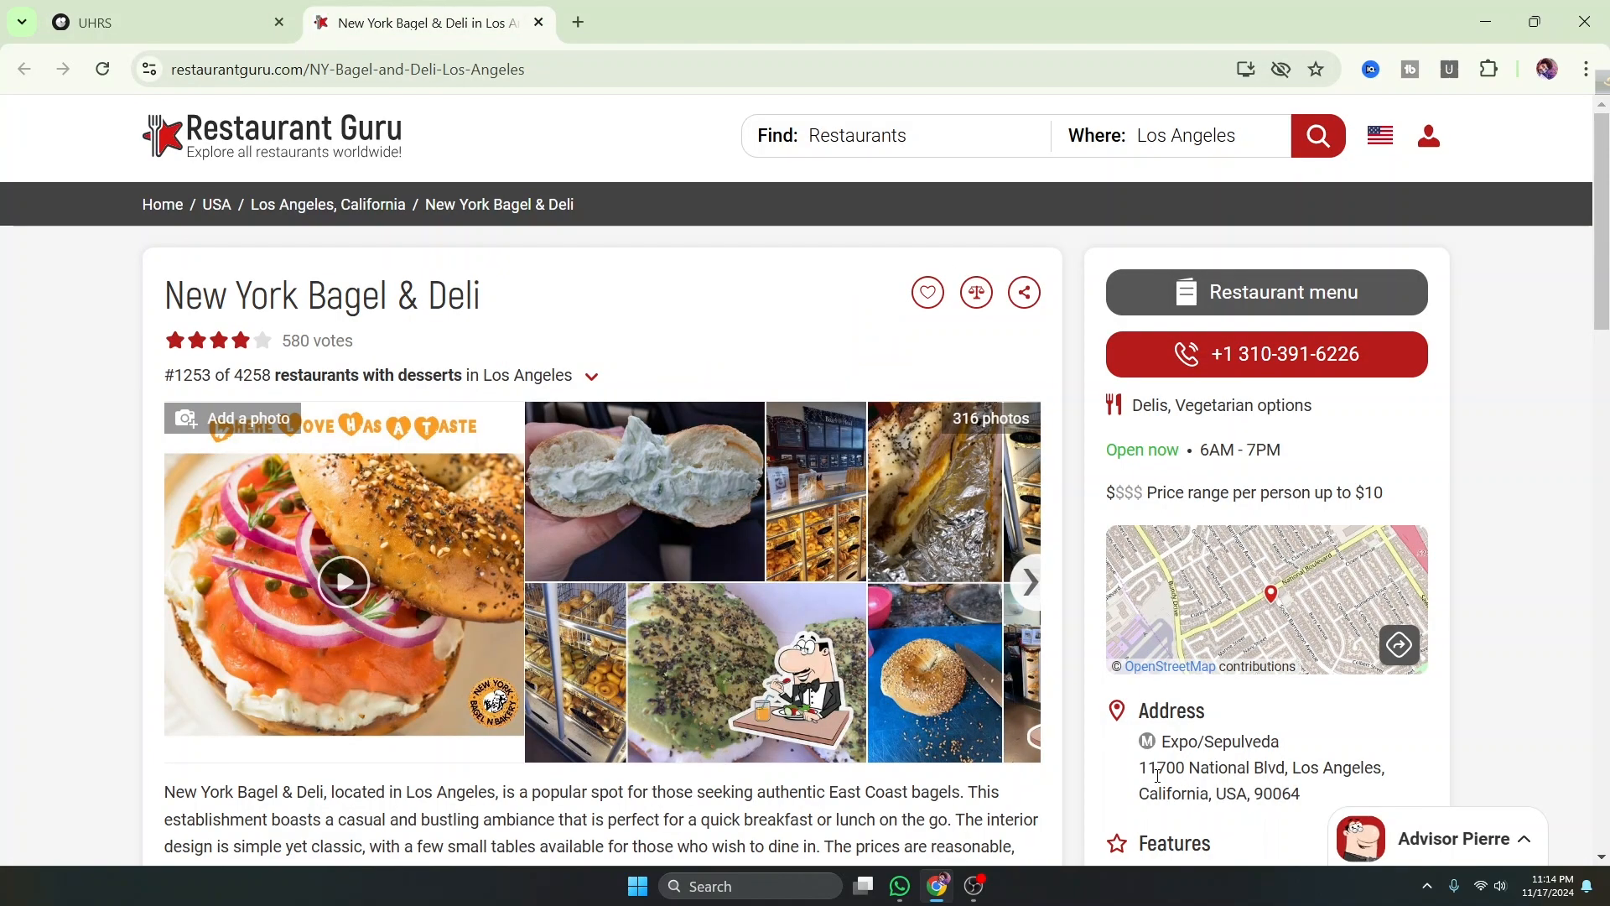
Answer "Yes, it is." for the New York Bagel & Deli page's availability and "Yes, it's the same." for the business match
{"action": "left_click", "coordinate": [168, 4]}
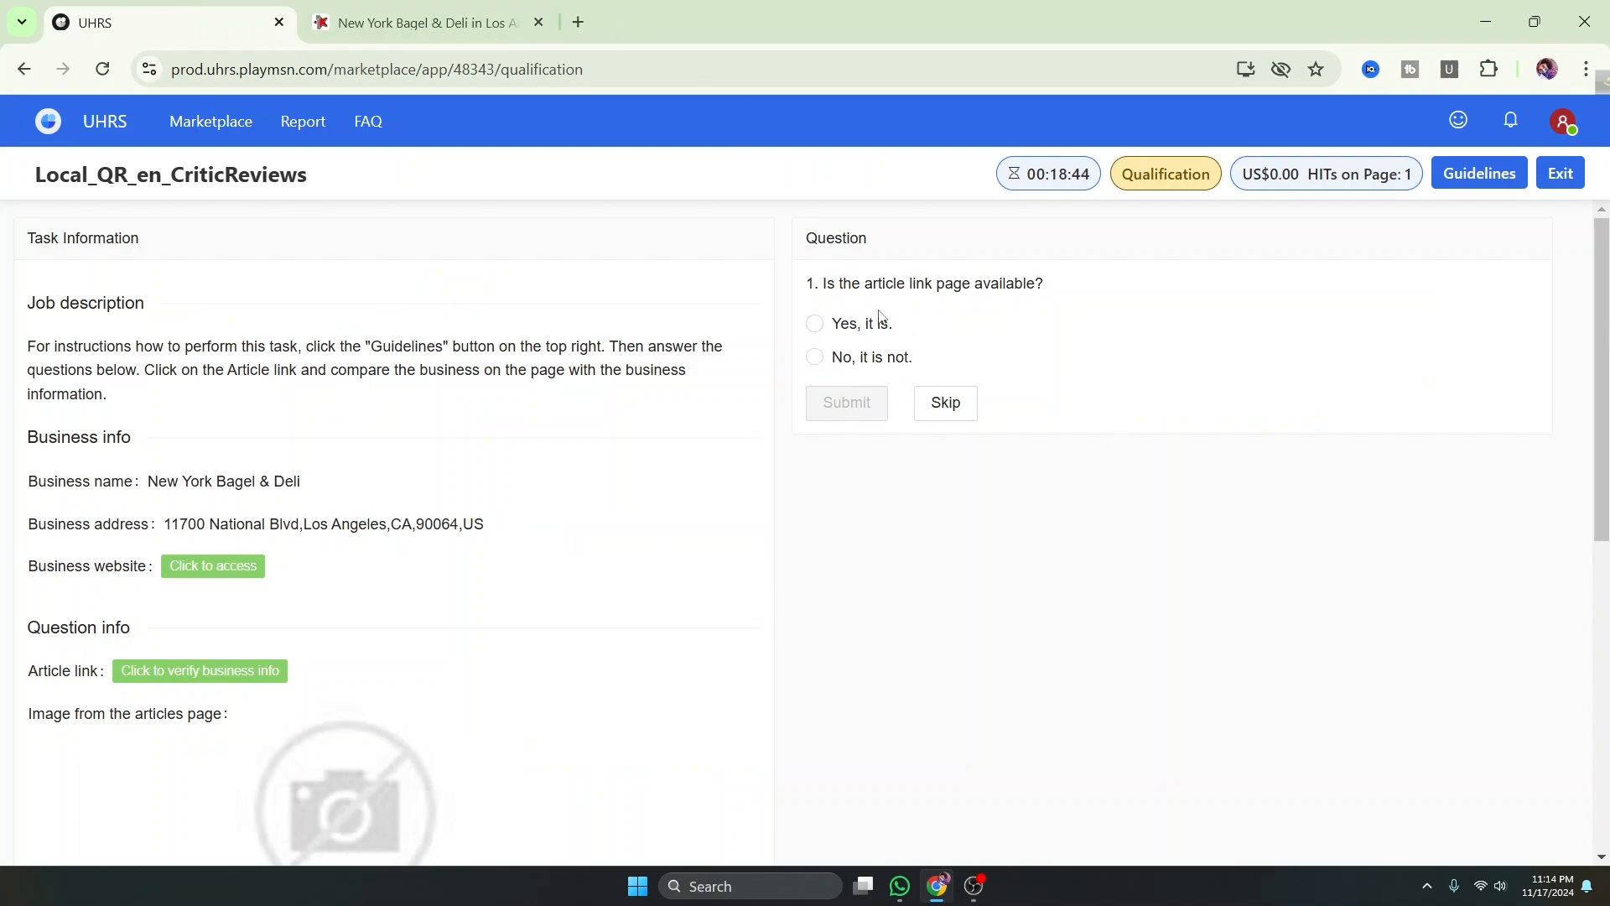
{"action": "left_click", "coordinate": [815, 324]}
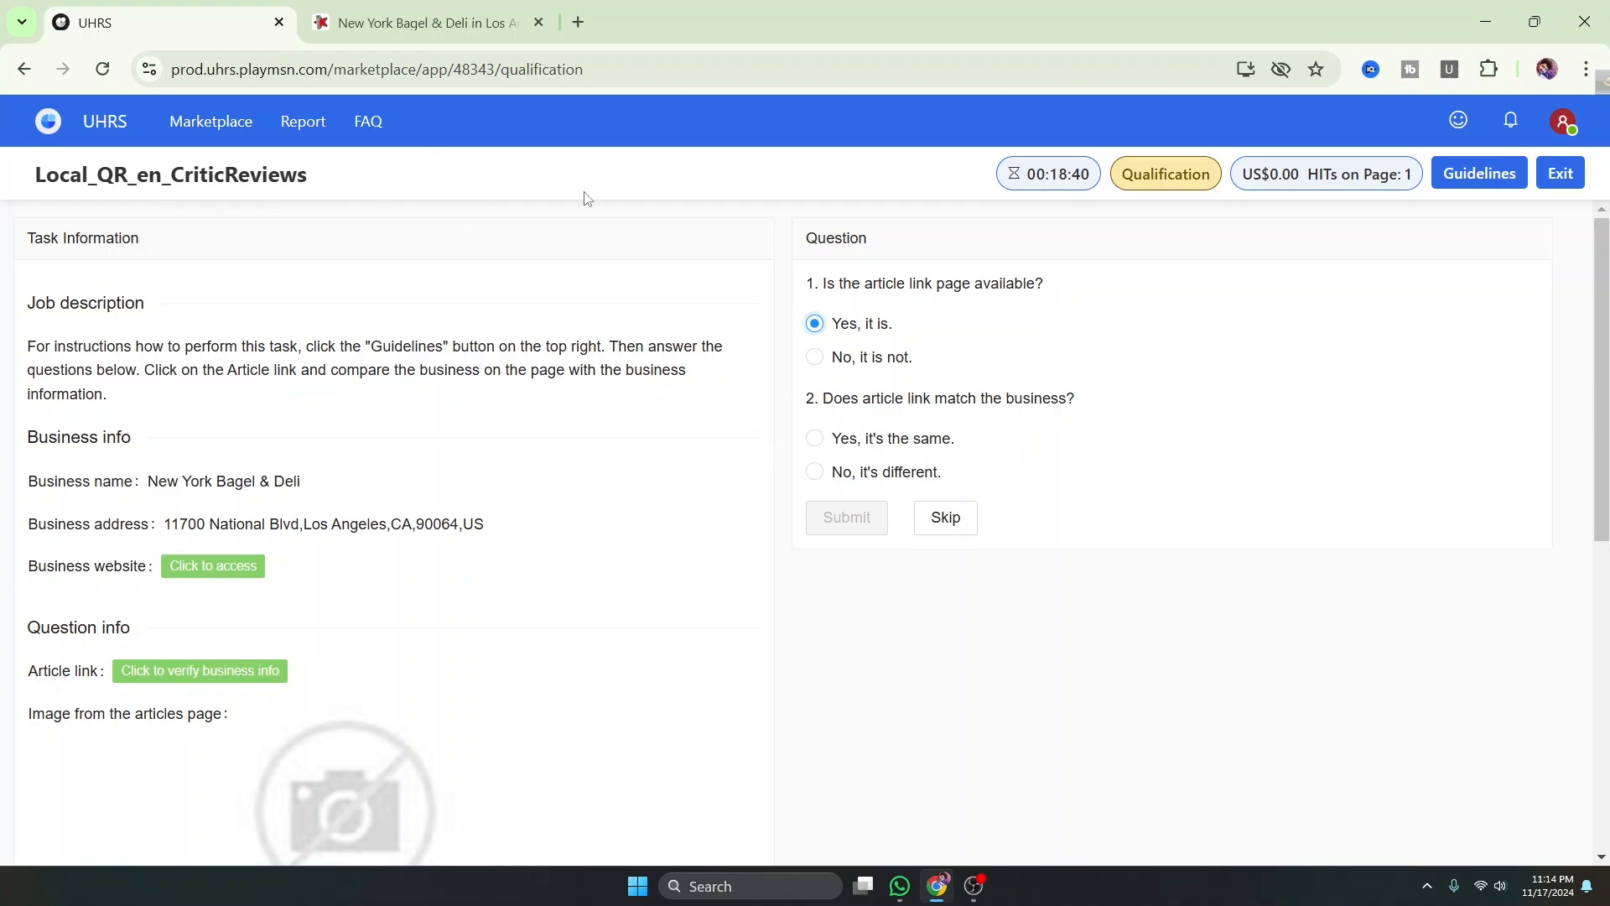
{"action": "left_click", "coordinate": [815, 439]}
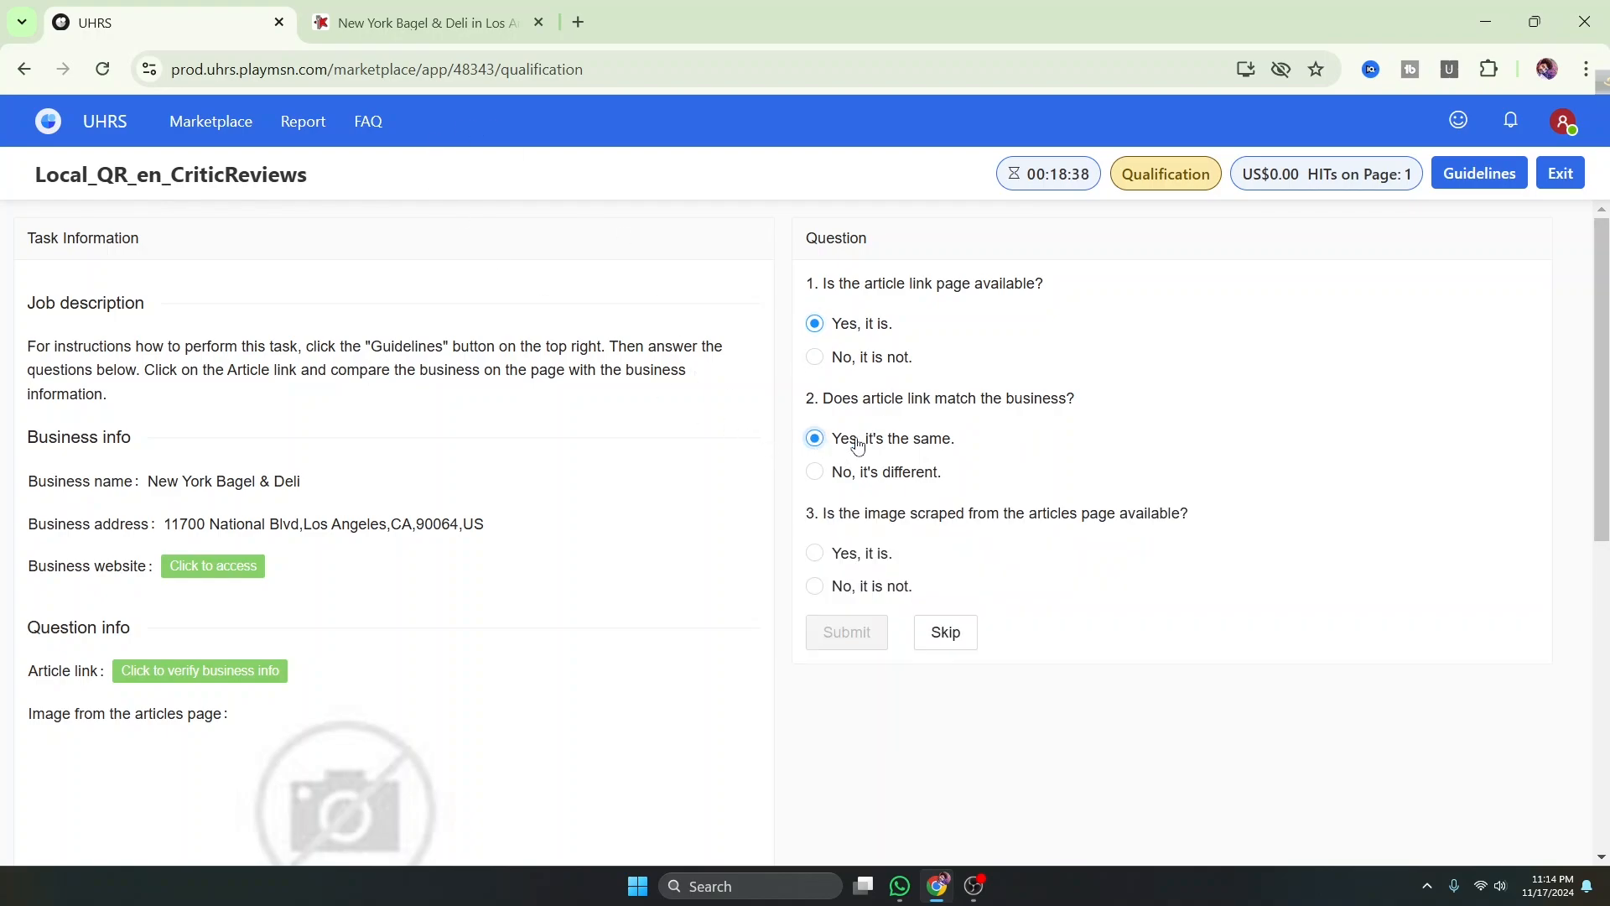
Browse the New York Bagel & Deli article photos and view the task's scraped image on its own page
{"action": "left_click", "coordinate": [372, 27]}
{"action": "scroll", "coordinate": [1081, 545], "scroll_direction": "down", "scroll_amount": 1}
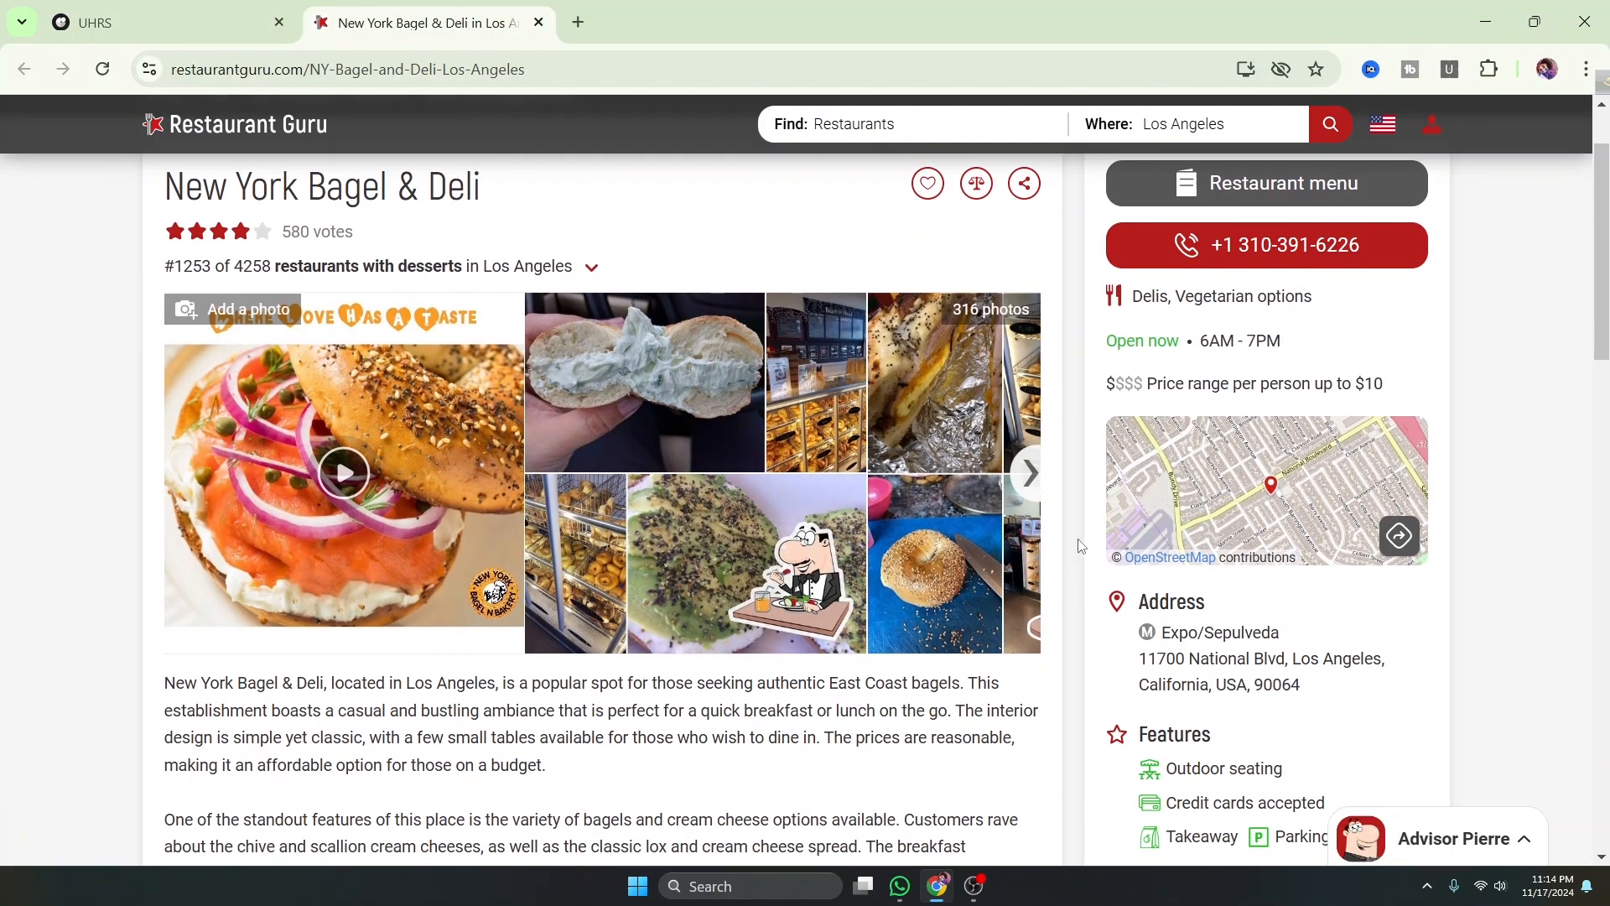
{"action": "left_click", "coordinate": [1033, 484]}
{"action": "left_click", "coordinate": [198, 22]}
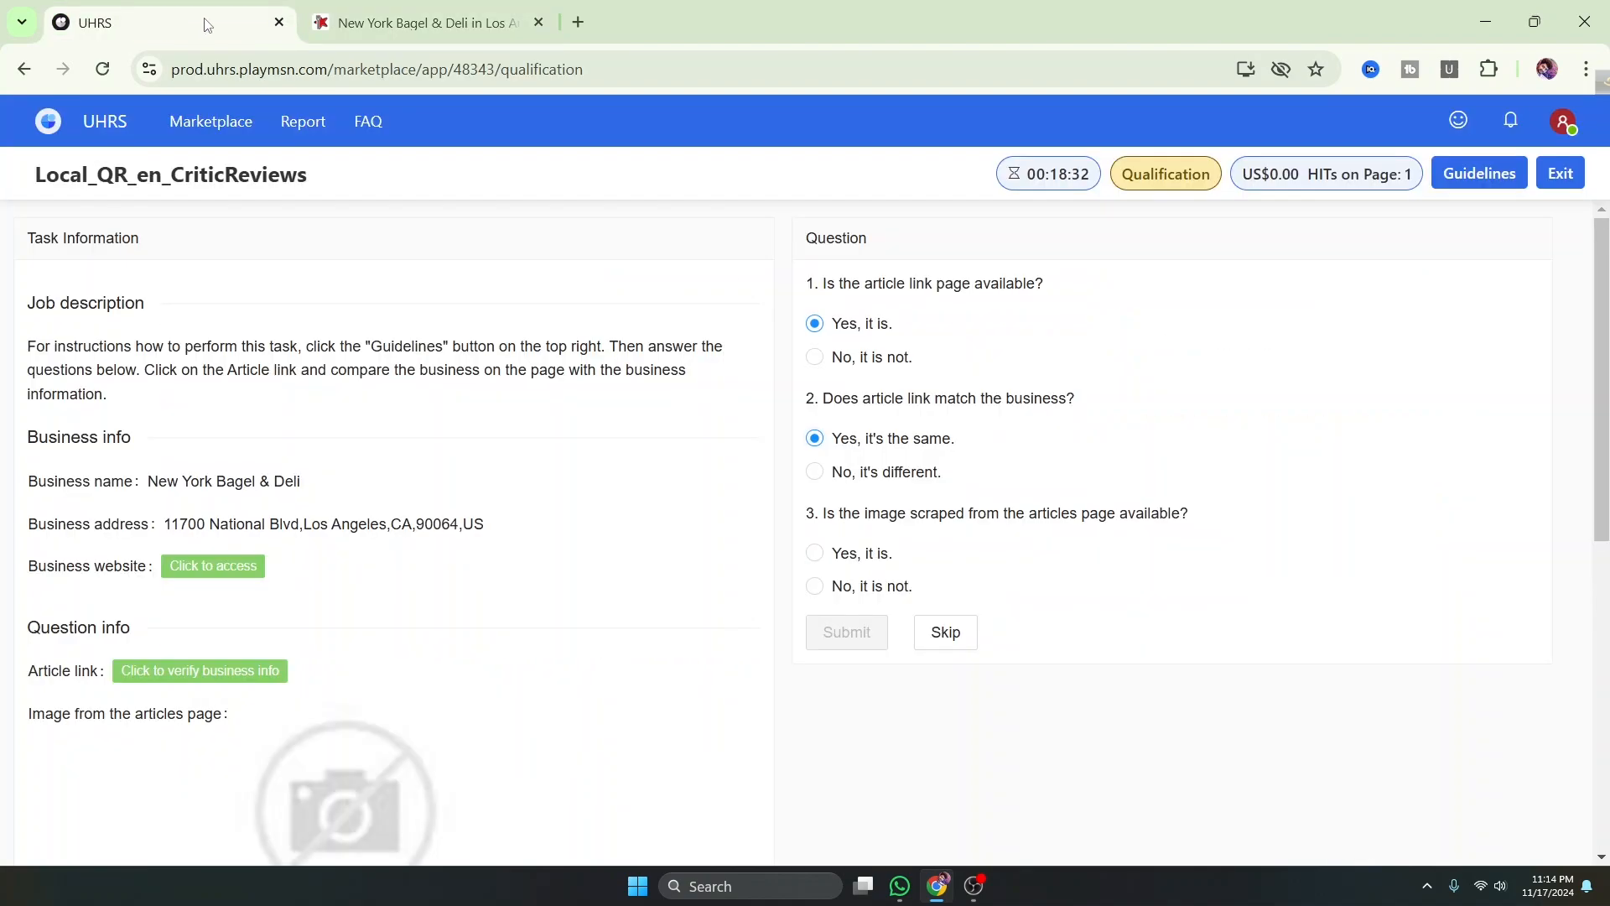
{"action": "scroll", "coordinate": [144, 428], "scroll_direction": "down", "scroll_amount": 5}
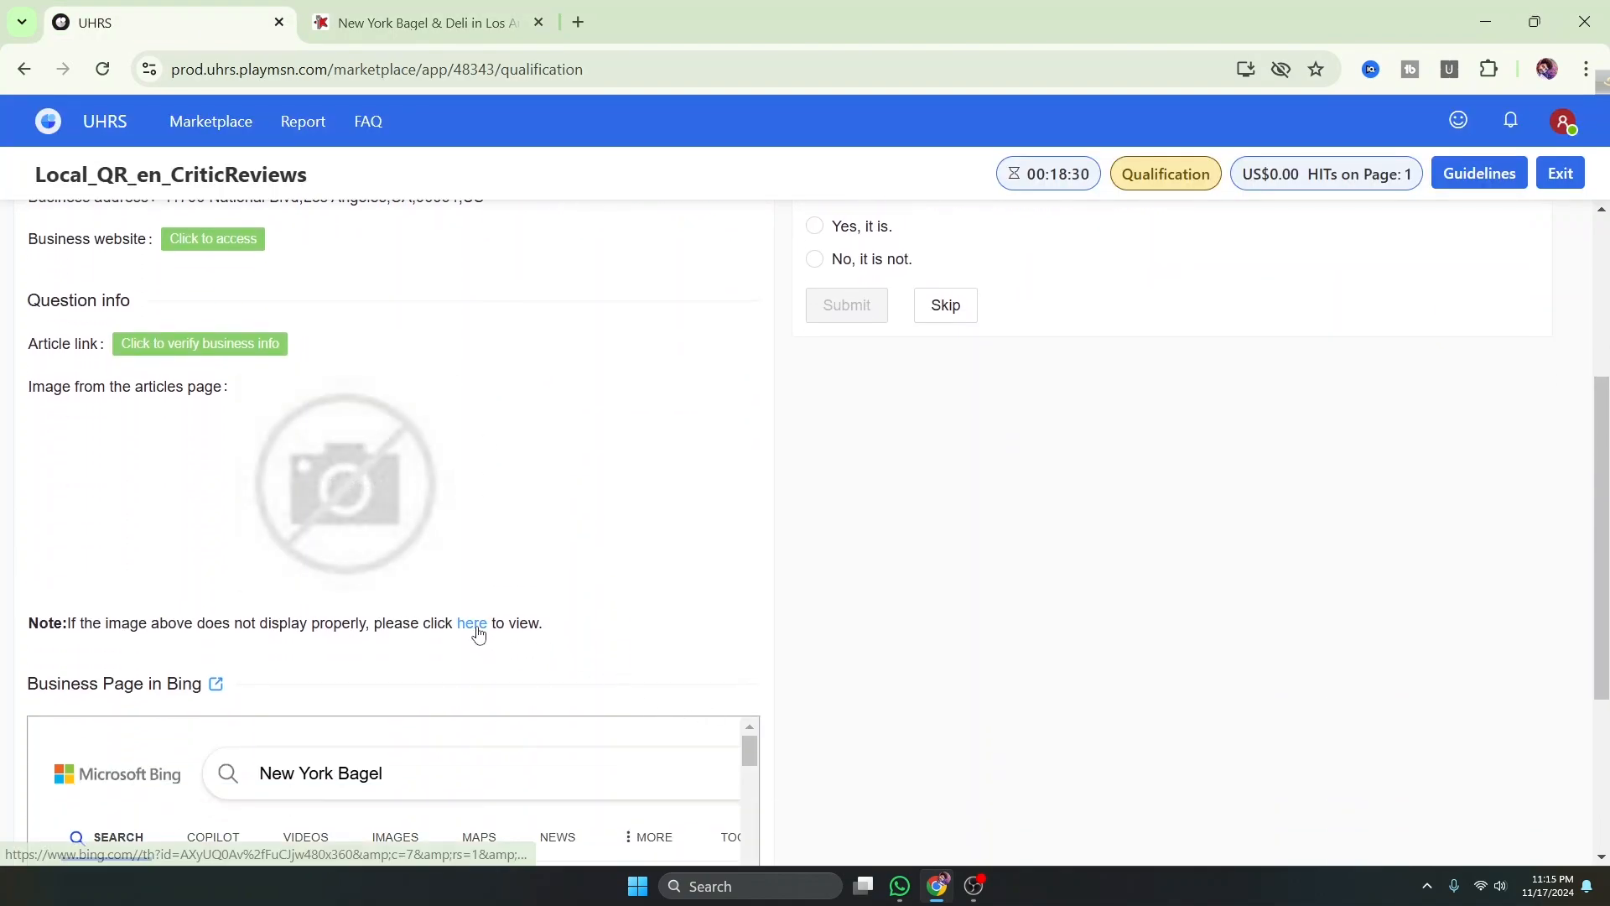
{"action": "left_click", "coordinate": [471, 622]}
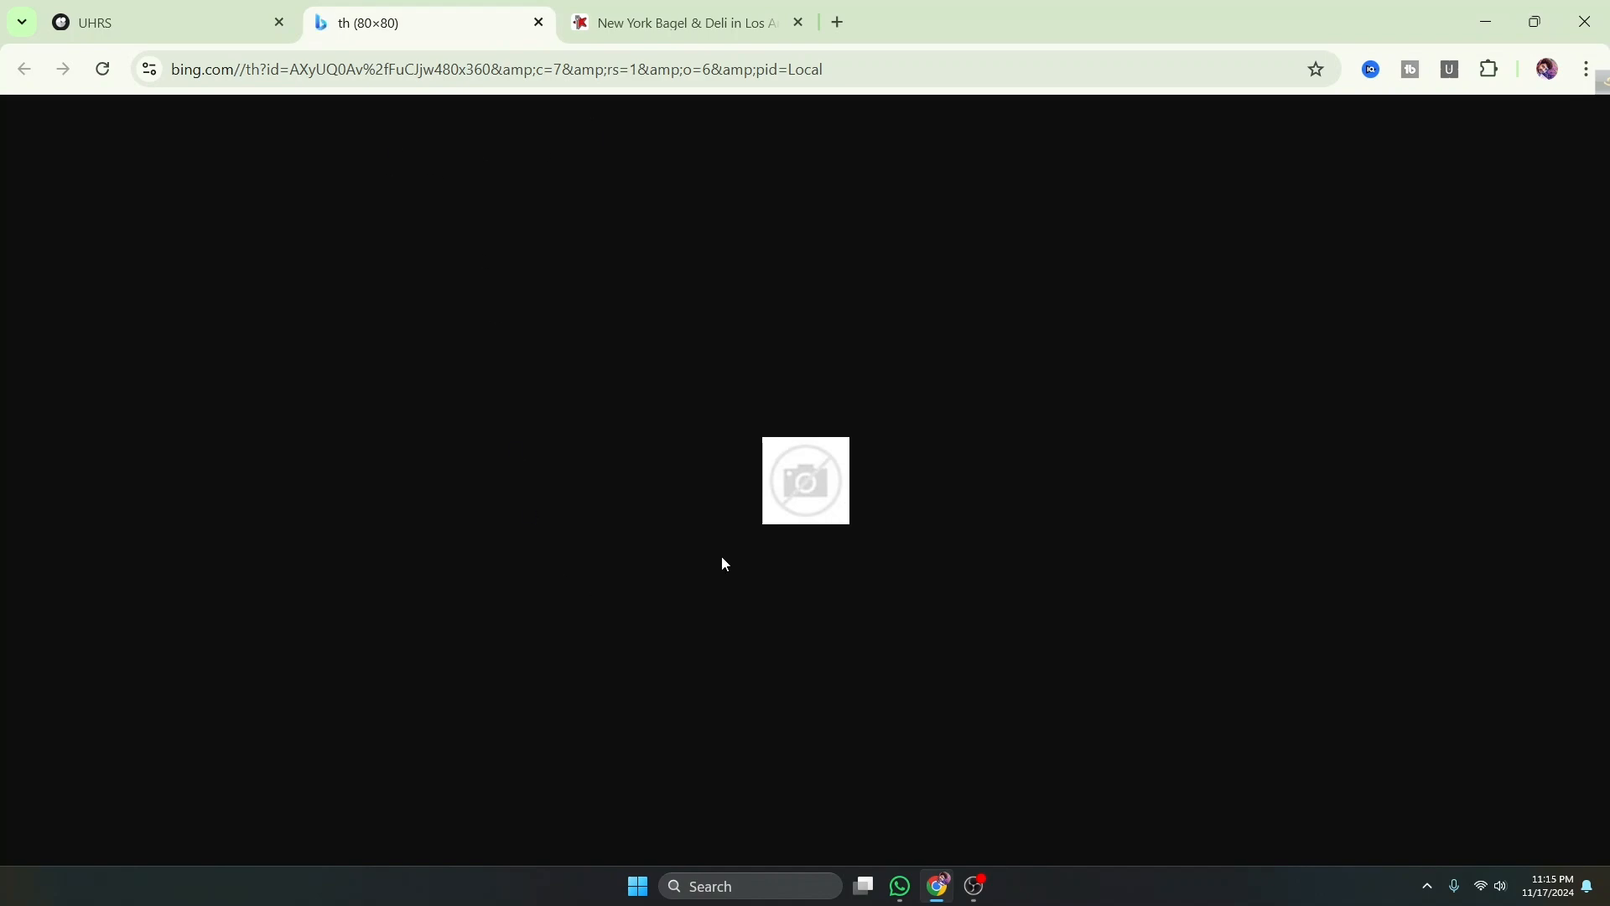
{"action": "left_click", "coordinate": [539, 24]}
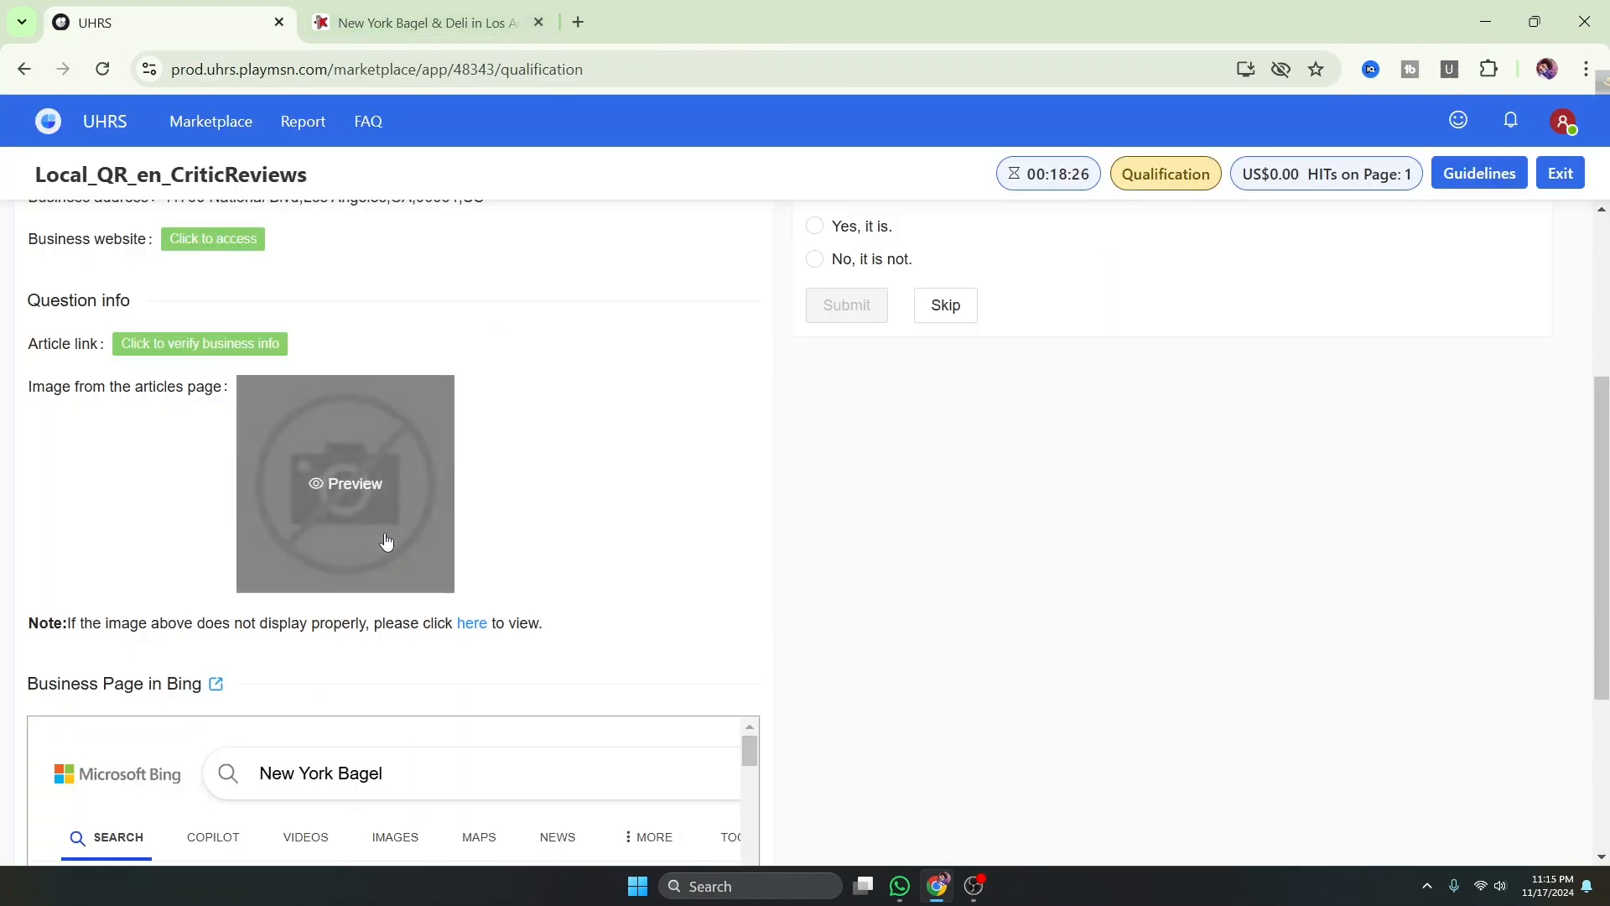
Open the Bing image results for New York Bagel and compare them with the photos in the article page's gallery
{"action": "scroll", "coordinate": [386, 542], "scroll_direction": "down", "scroll_amount": 3}
{"action": "left_click", "coordinate": [399, 624]}
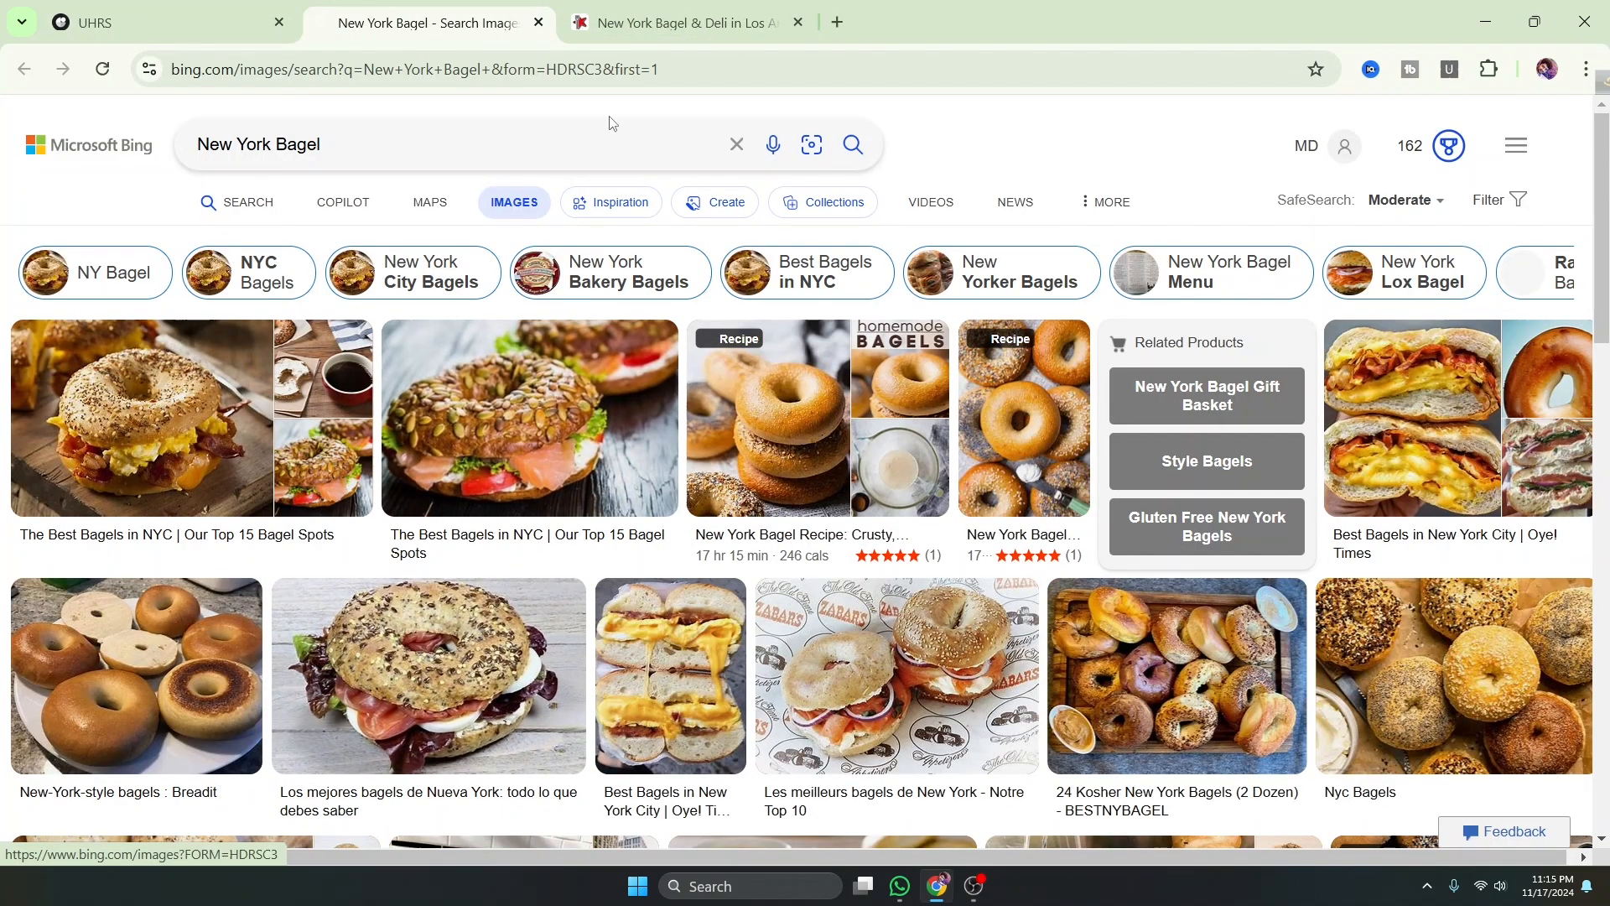
{"action": "left_click", "coordinate": [662, 23]}
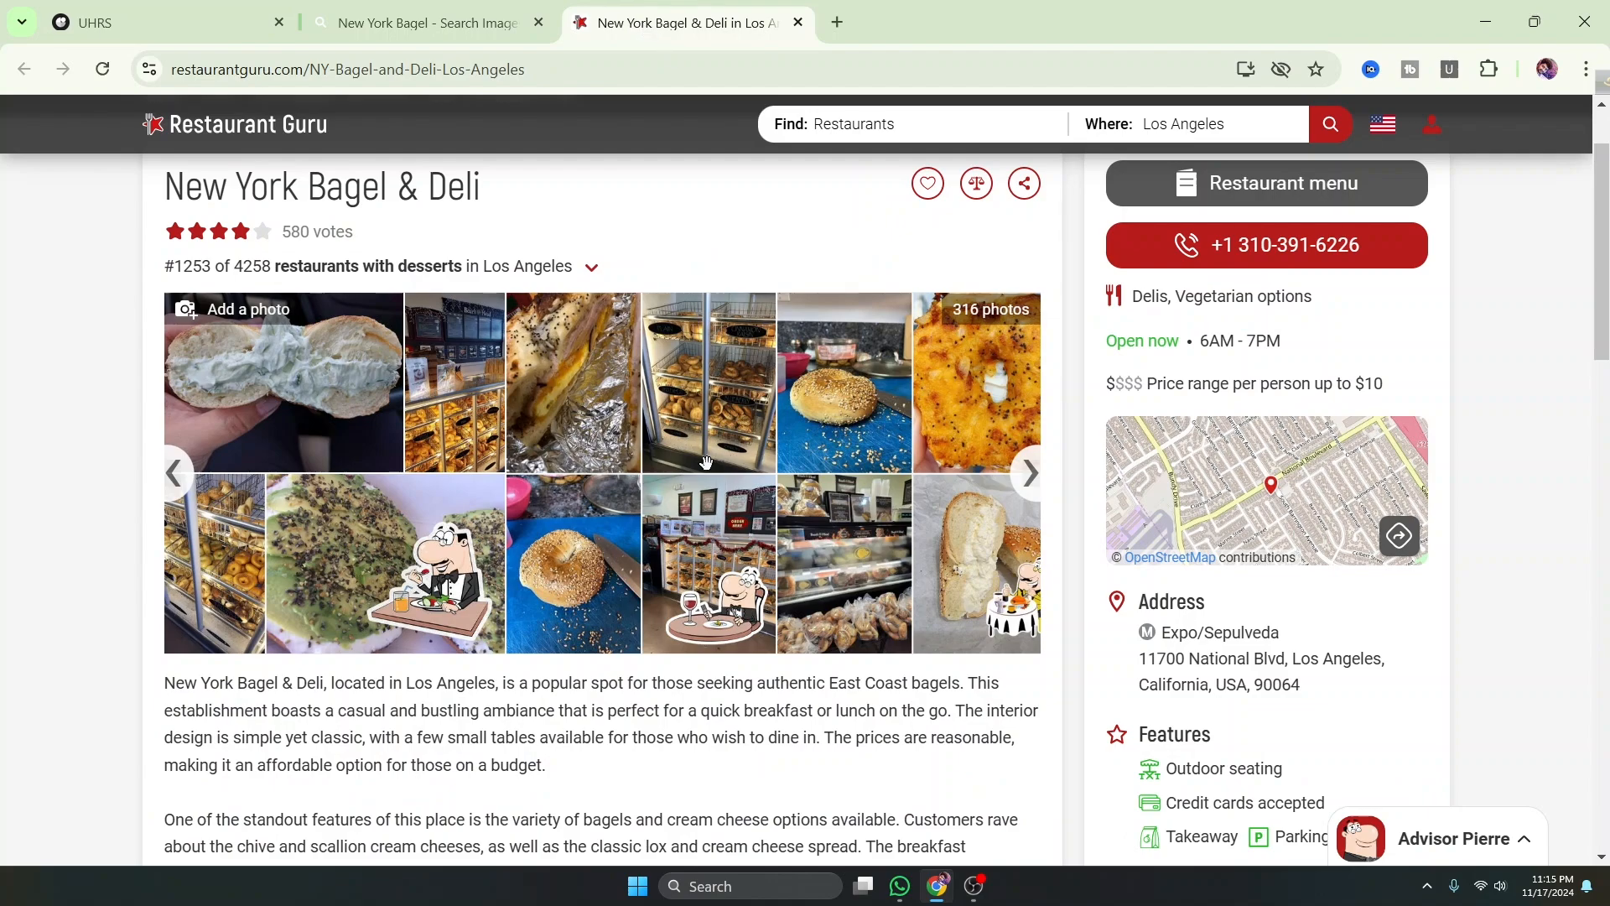
{"action": "left_click", "coordinate": [428, 22]}
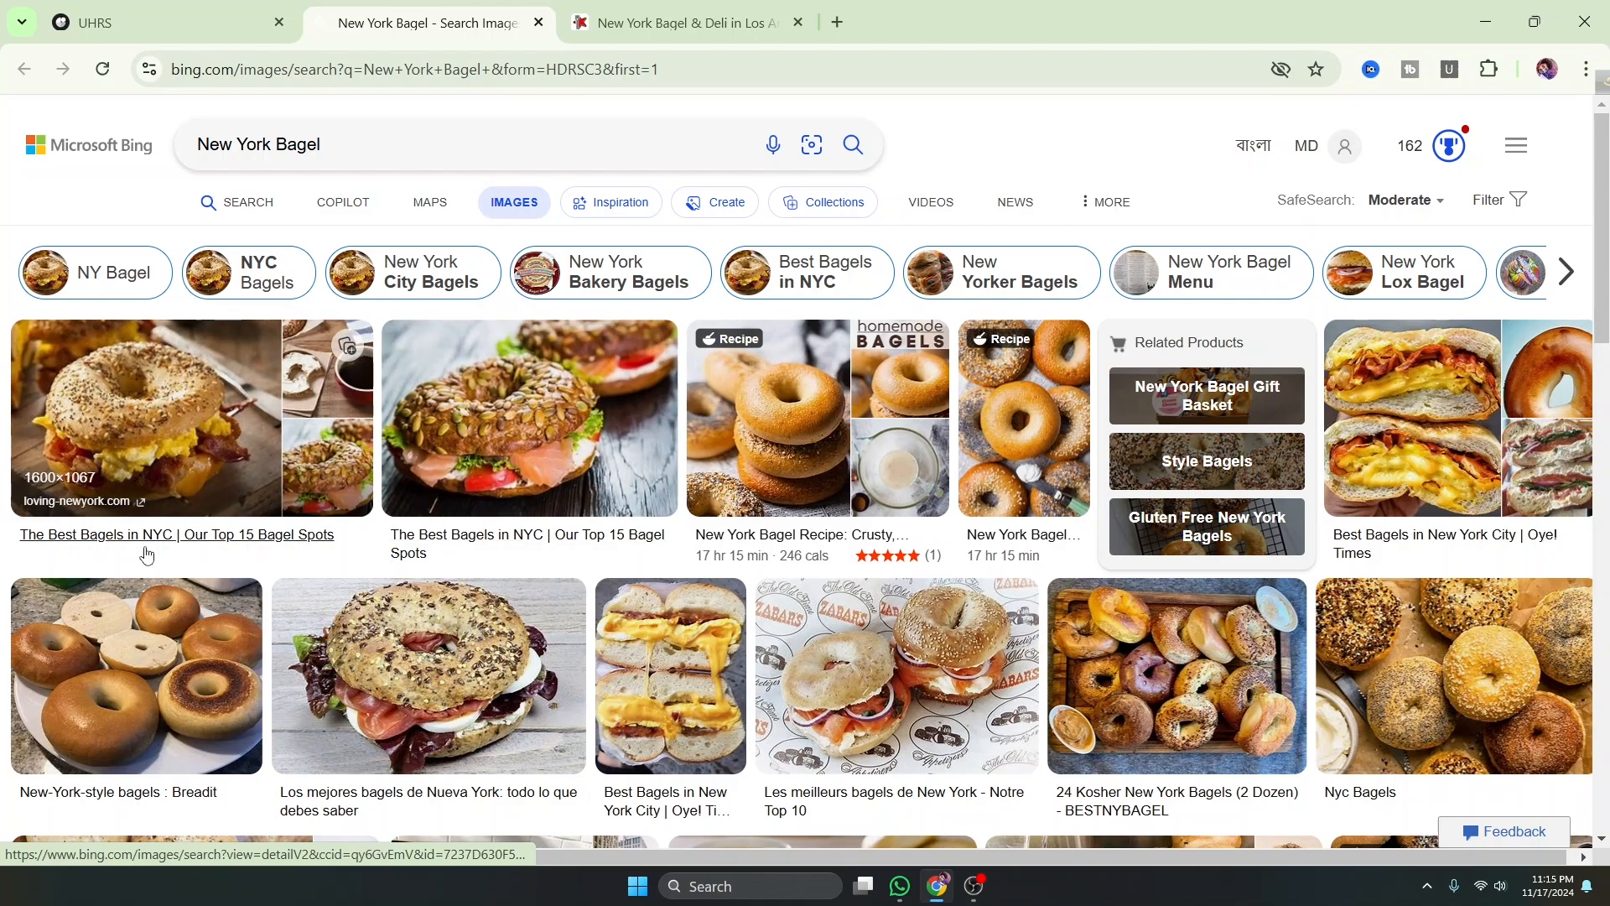
{"action": "left_click", "coordinate": [657, 15]}
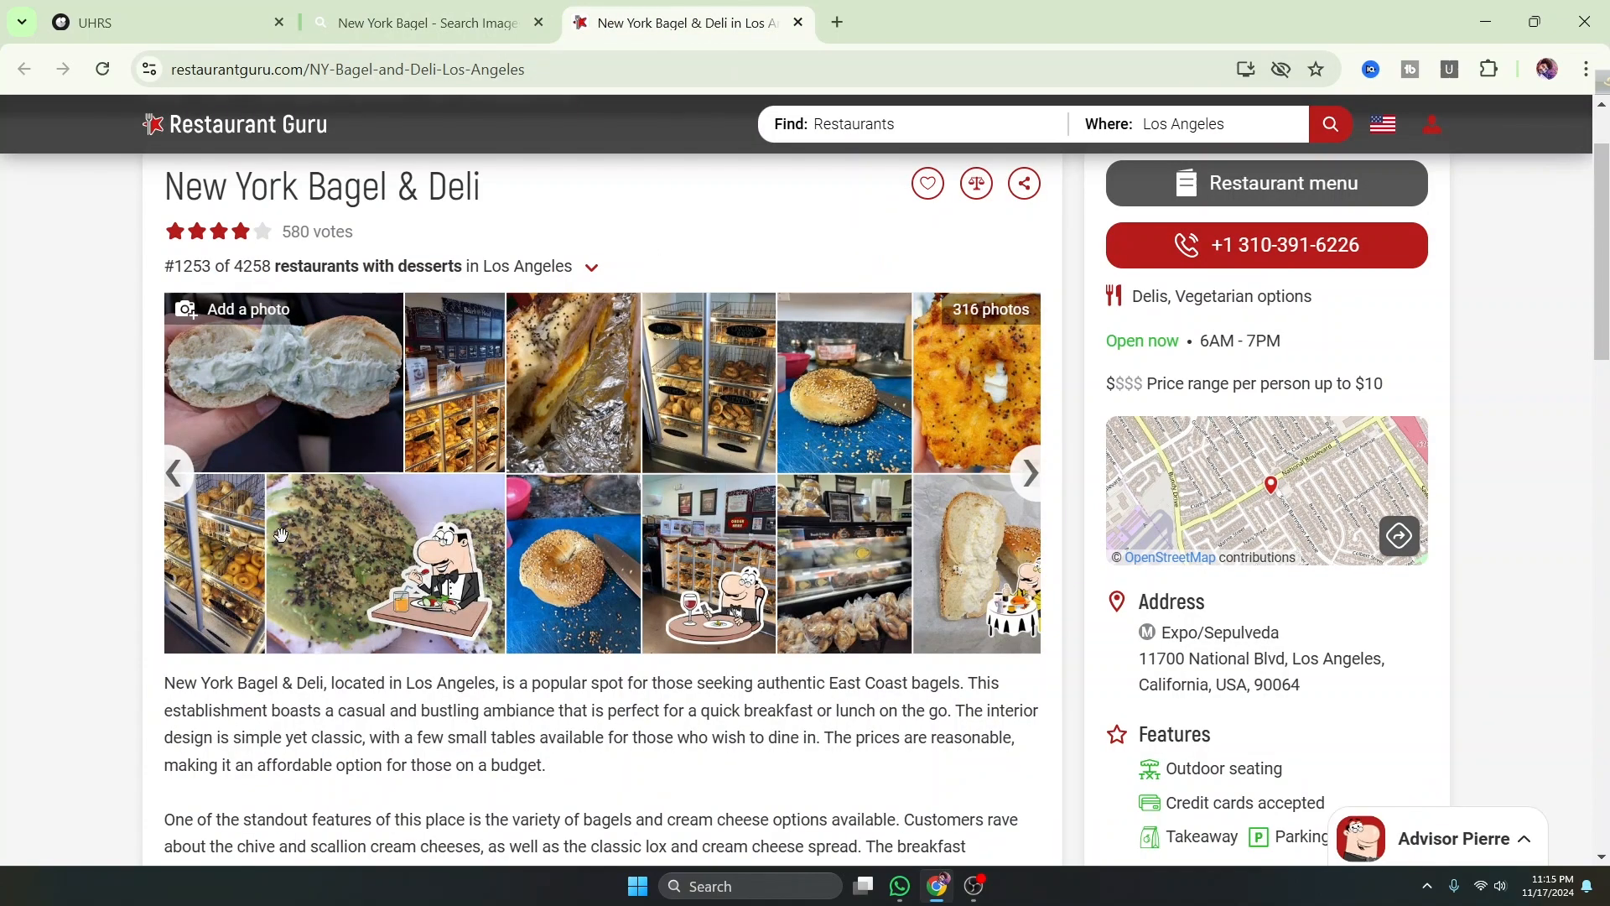
{"action": "left_click", "coordinate": [1030, 472]}
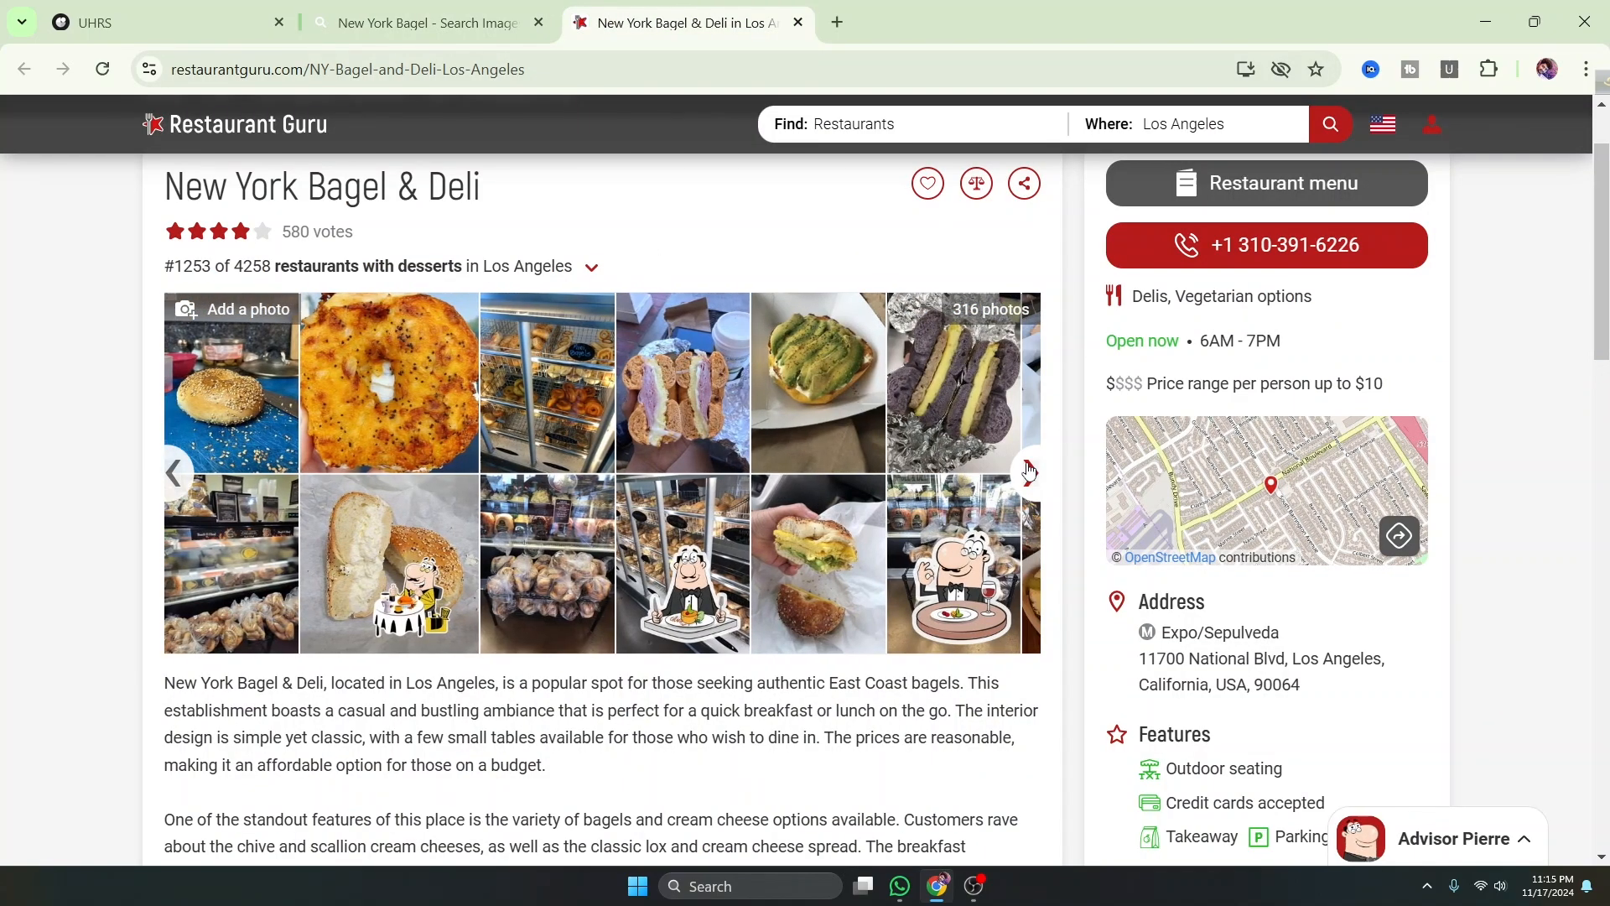
{"action": "left_click", "coordinate": [1030, 472]}
{"action": "left_click", "coordinate": [1030, 472]}
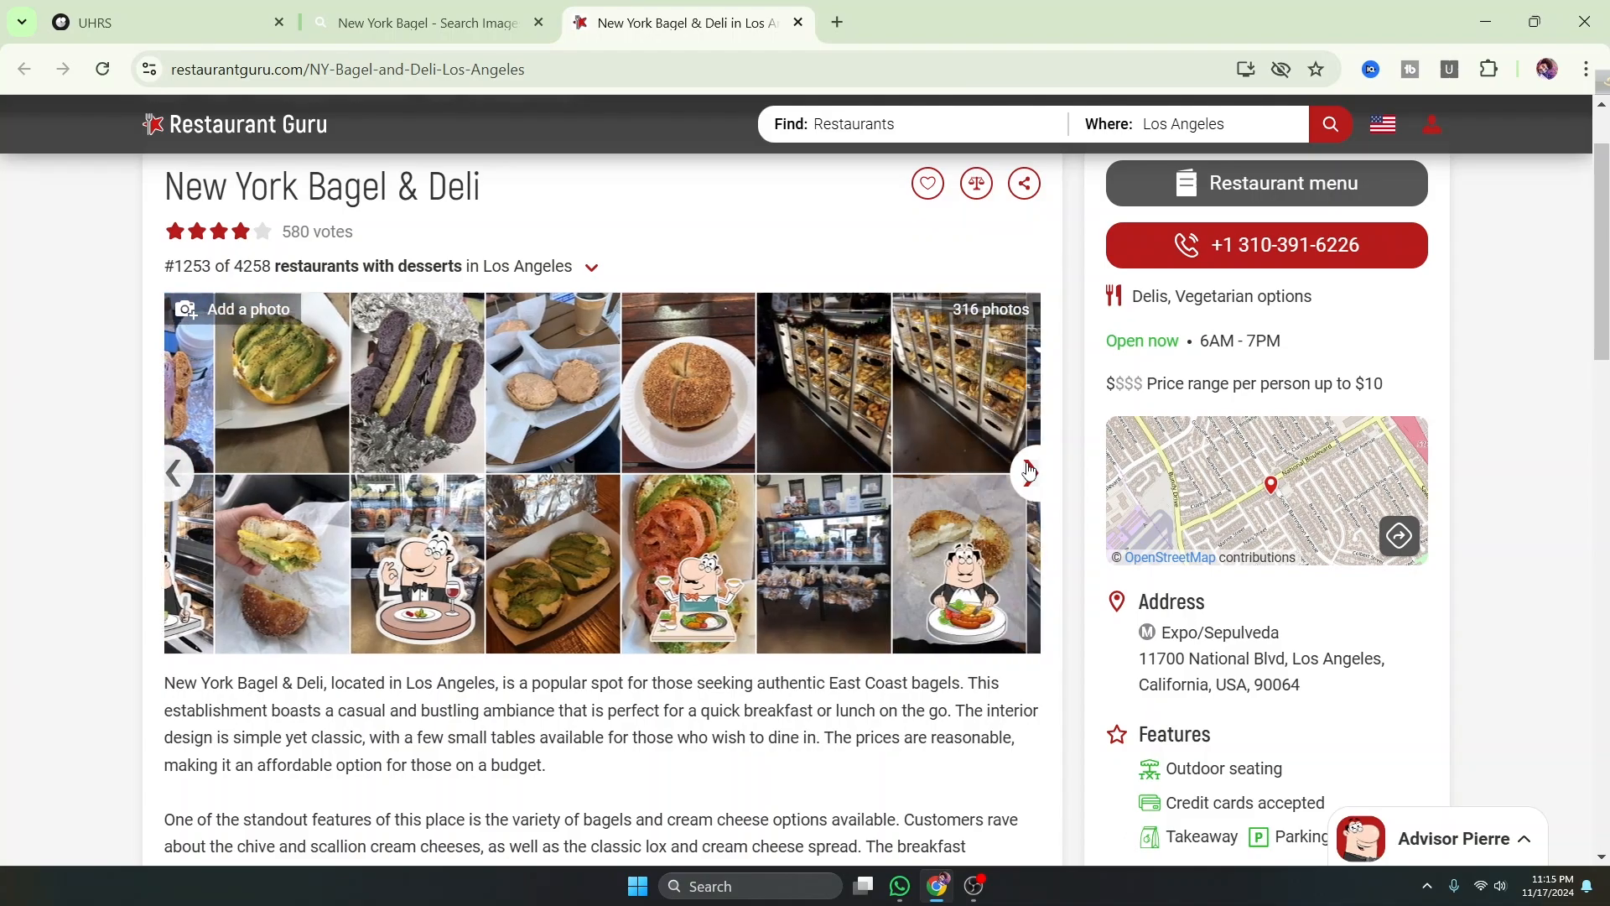
{"action": "left_click", "coordinate": [432, 22]}
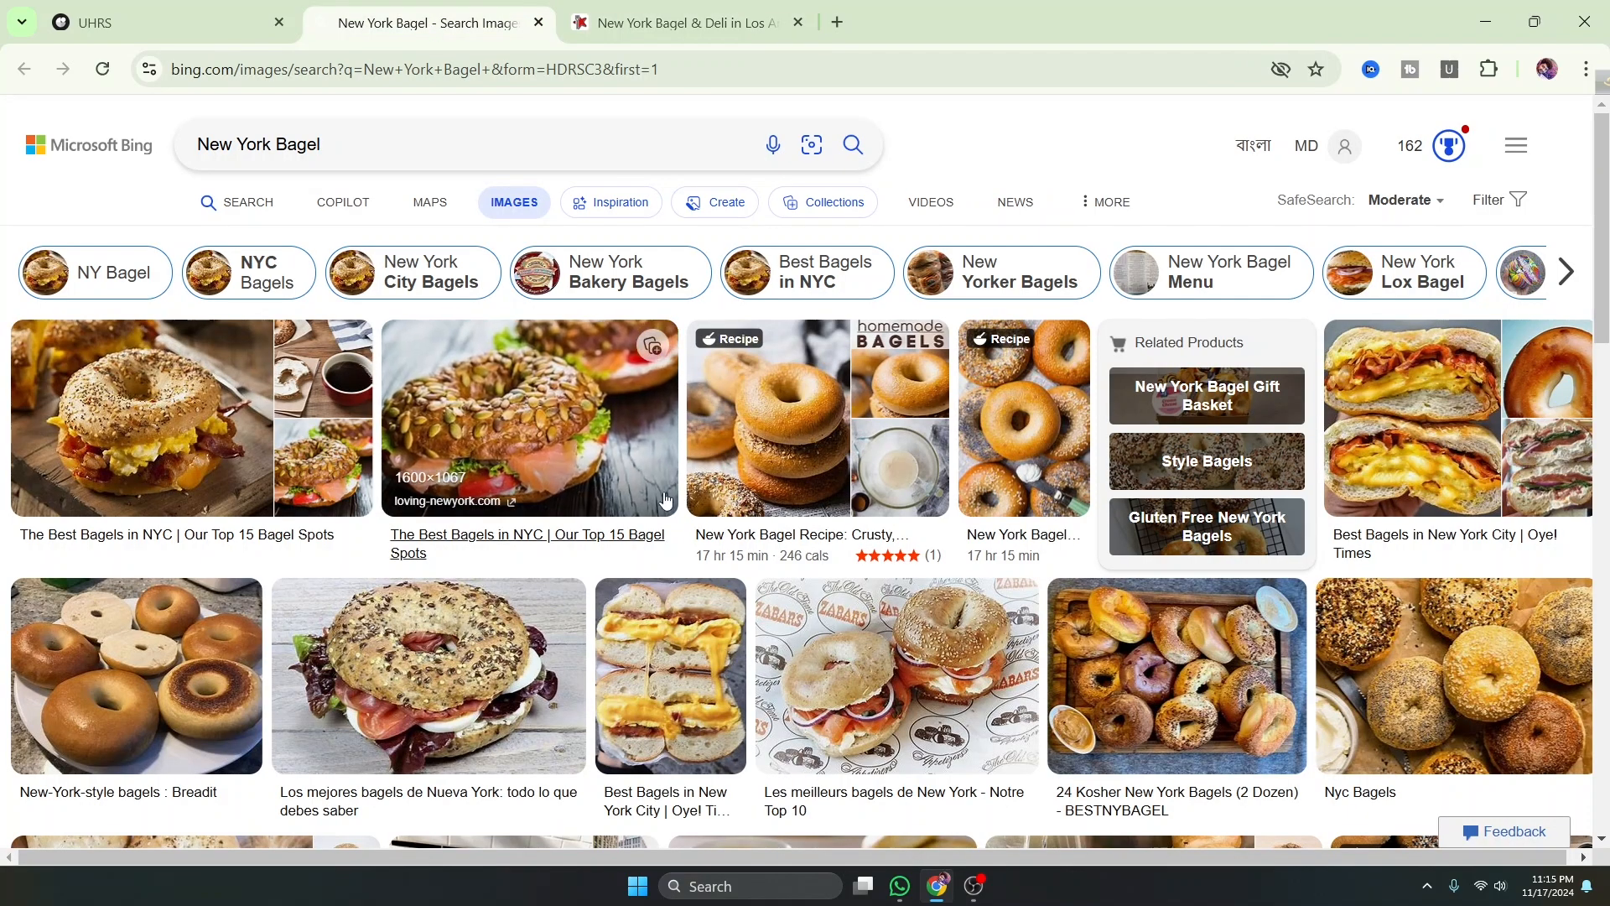
{"action": "scroll", "coordinate": [1171, 566], "scroll_direction": "down", "scroll_amount": 8}
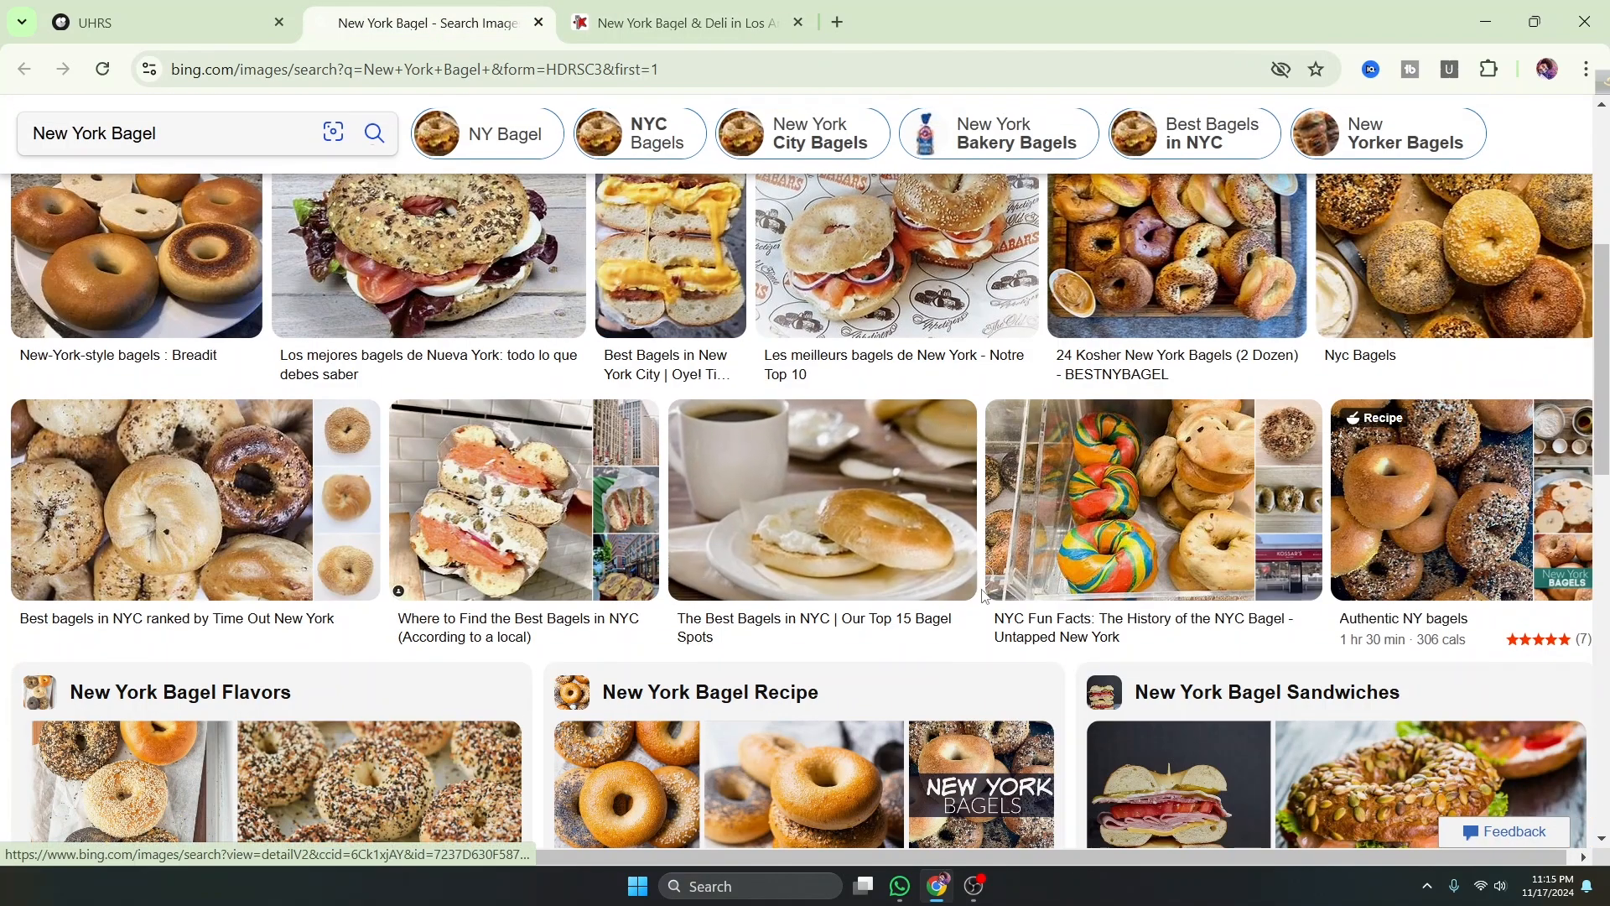
{"action": "scroll", "coordinate": [965, 562], "scroll_direction": "down", "scroll_amount": 3}
{"action": "scroll", "coordinate": [1091, 579], "scroll_direction": "up", "scroll_amount": 6}
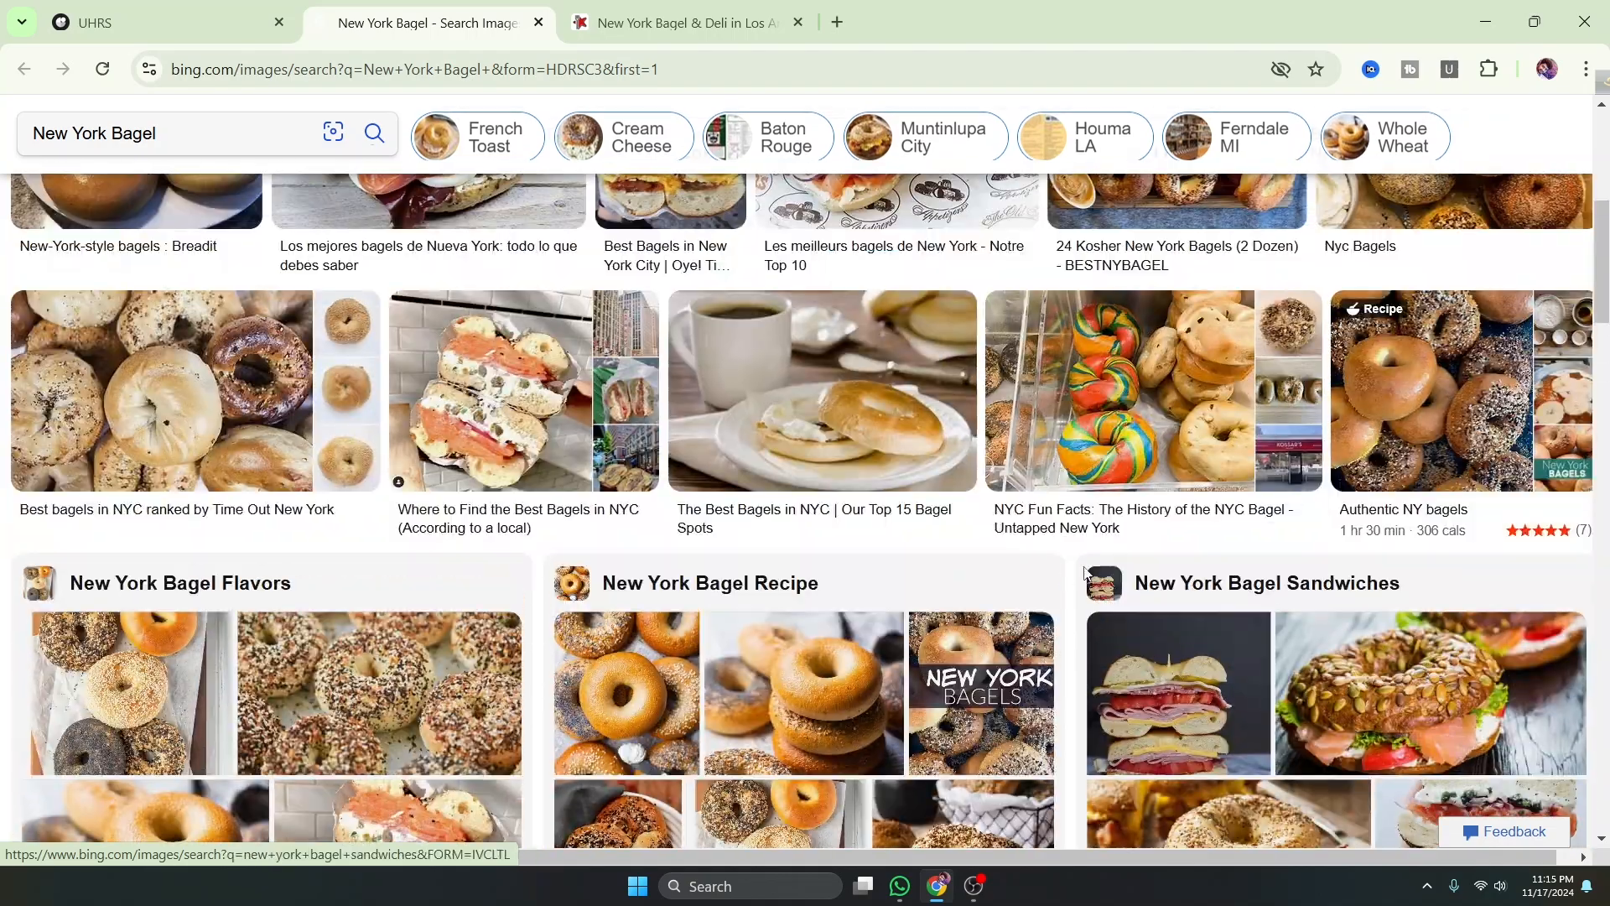
Page through more of the New York Bagel & Deli gallery photos and check them against the Bing images of New York Bagel
{"action": "scroll", "coordinate": [1040, 606], "scroll_direction": "down", "scroll_amount": 4}
{"action": "left_click", "coordinate": [683, 22]}
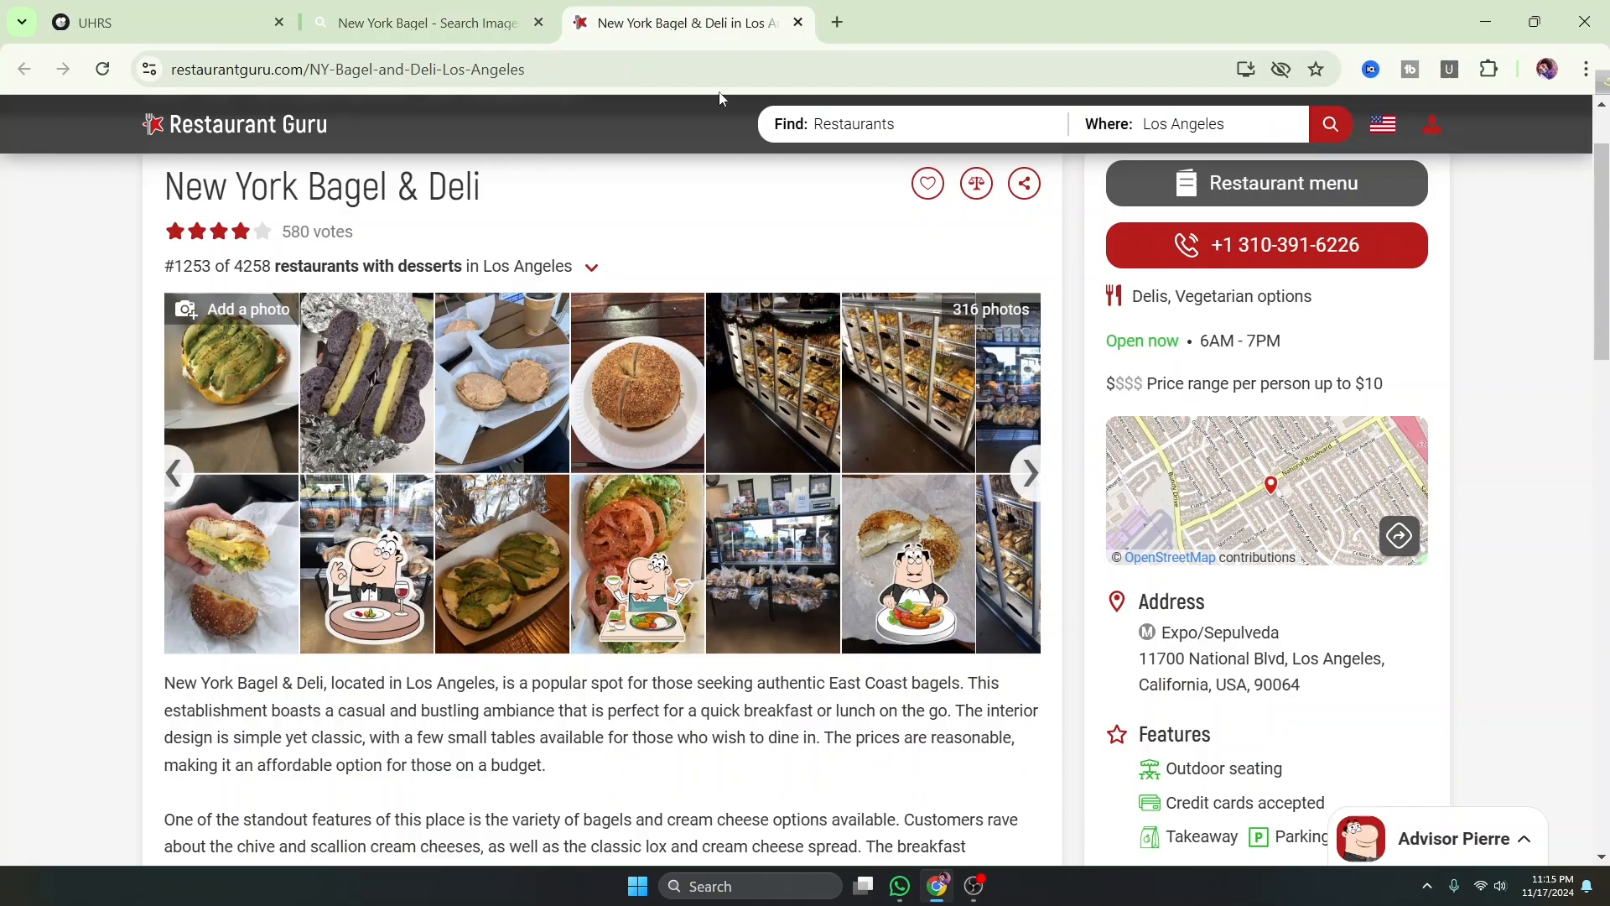
{"action": "left_click", "coordinate": [1026, 475]}
{"action": "left_click", "coordinate": [1029, 474]}
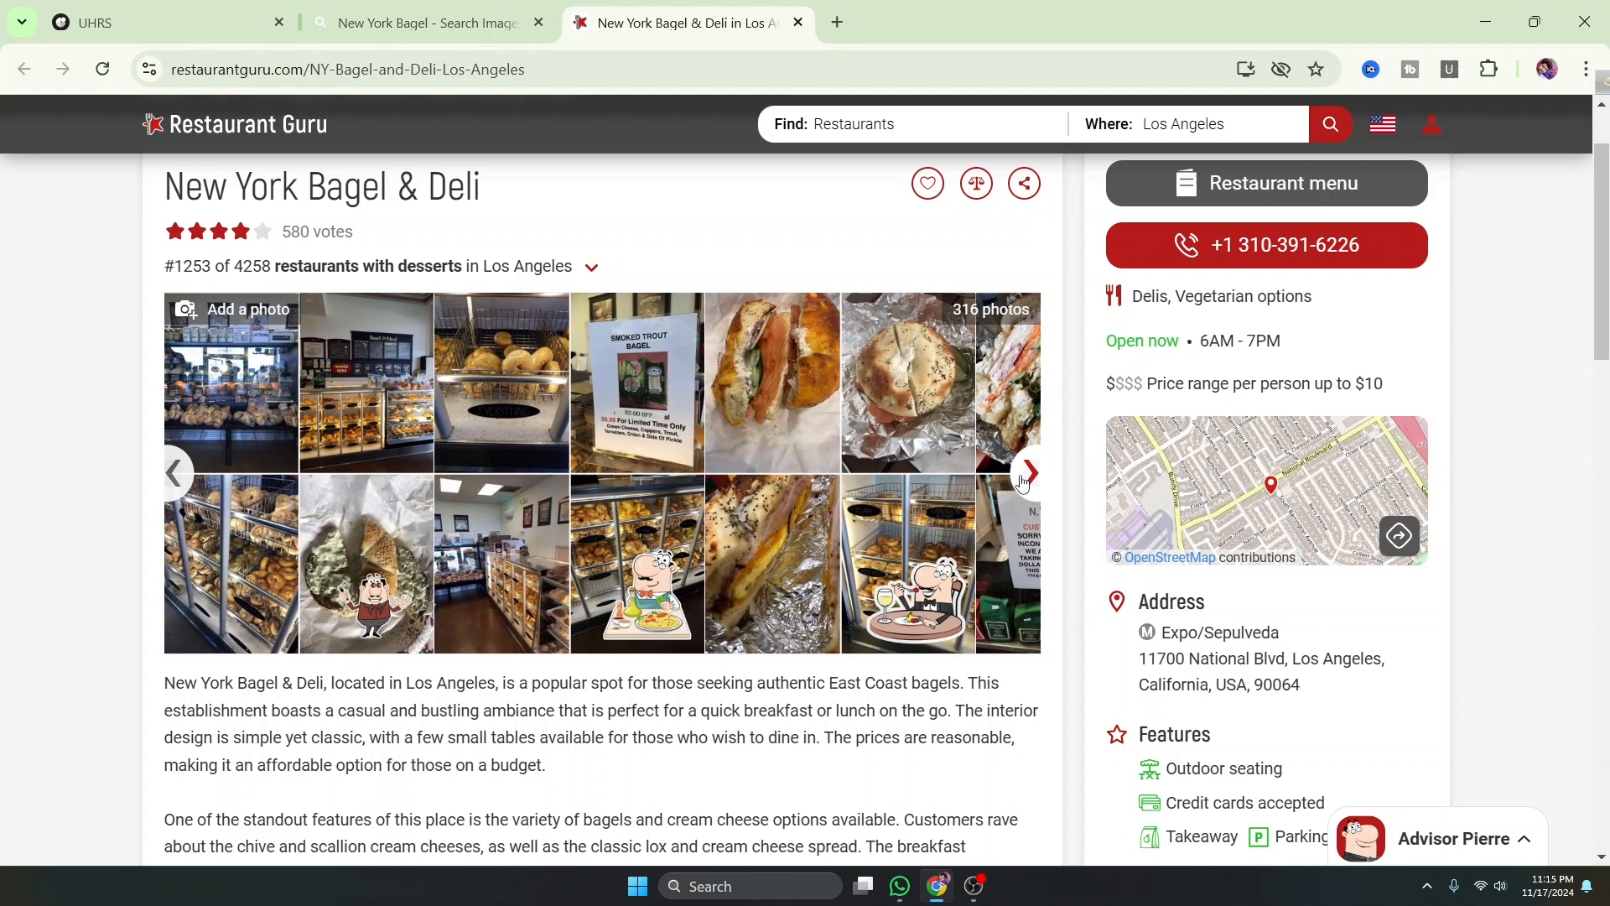
{"action": "left_click", "coordinate": [1028, 473]}
{"action": "left_click", "coordinate": [1028, 473]}
{"action": "left_click", "coordinate": [1029, 473]}
{"action": "left_click", "coordinate": [1023, 482]}
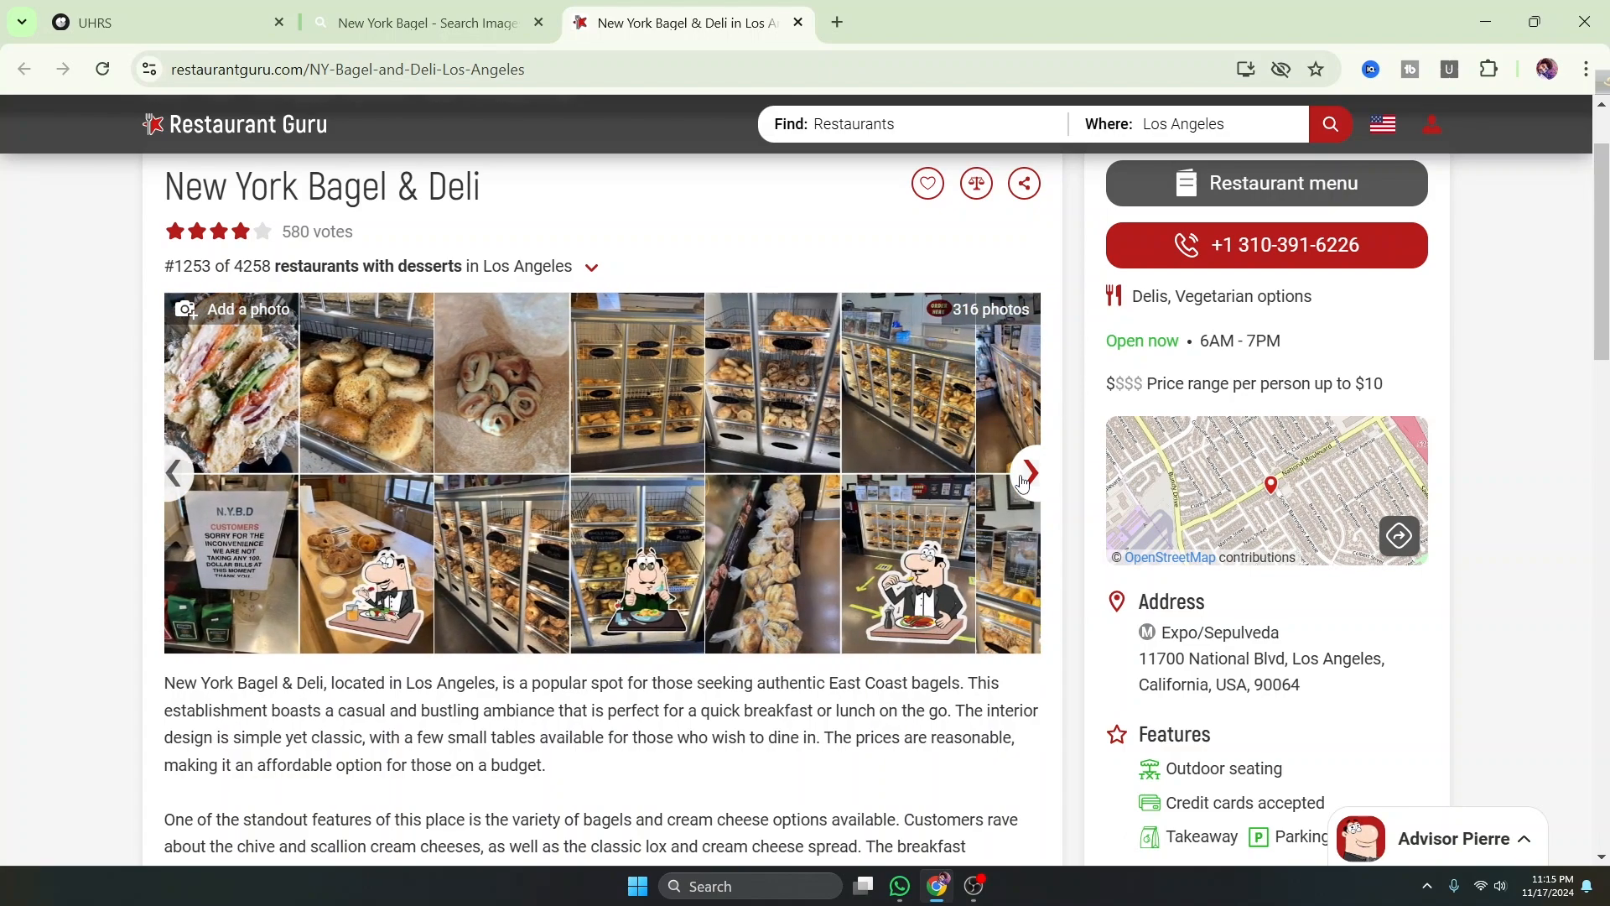
{"action": "left_click", "coordinate": [1023, 482]}
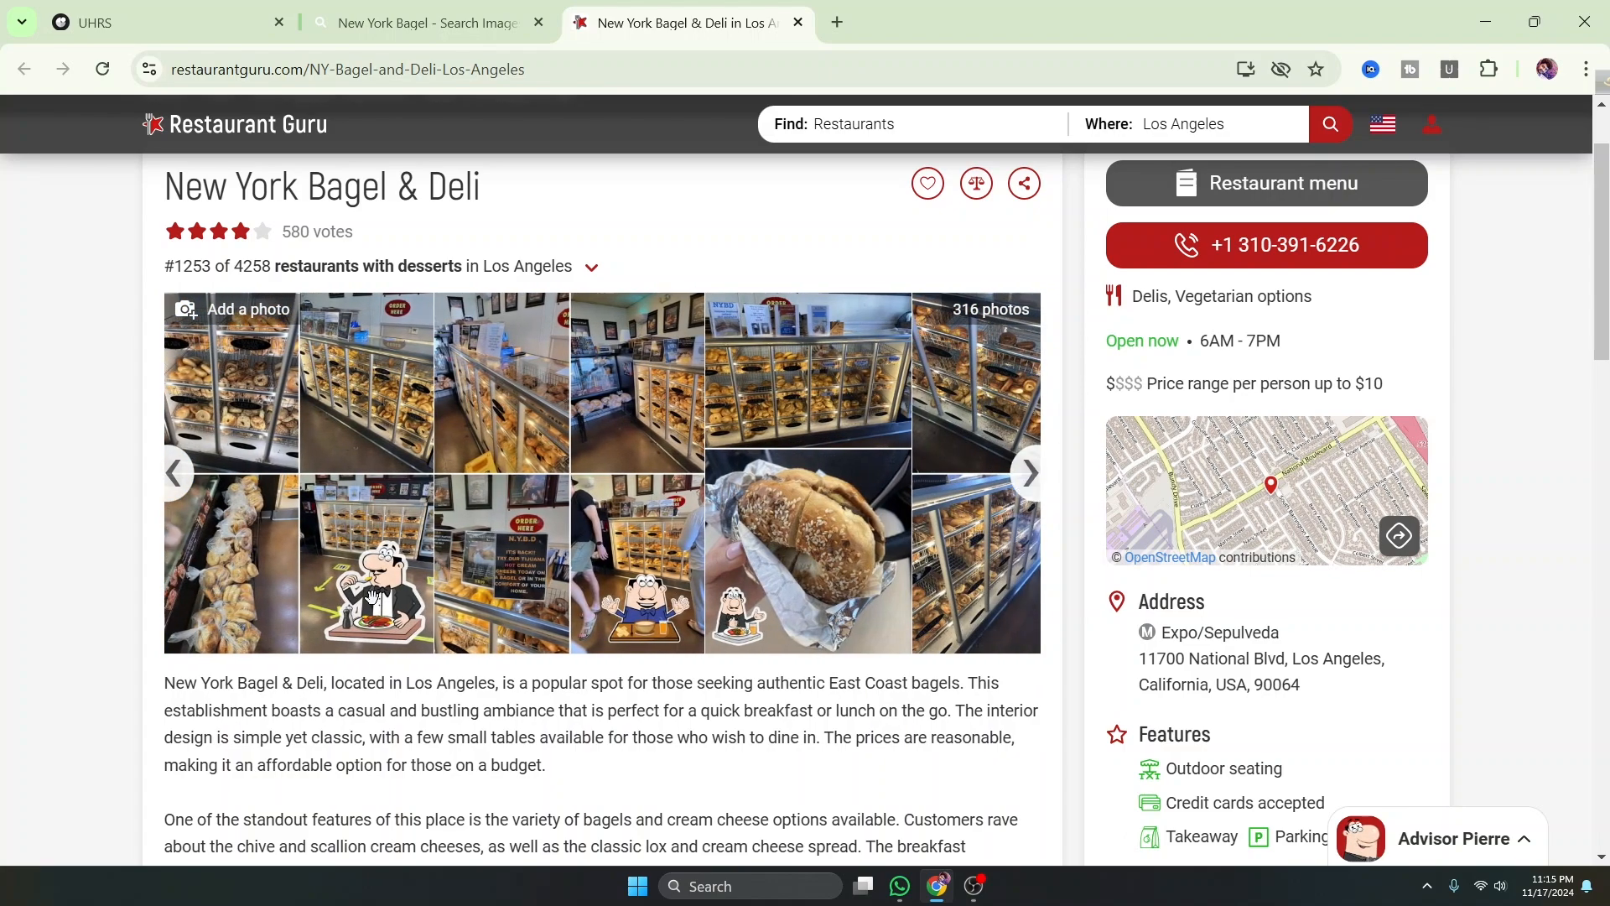
{"action": "left_click", "coordinate": [176, 487]}
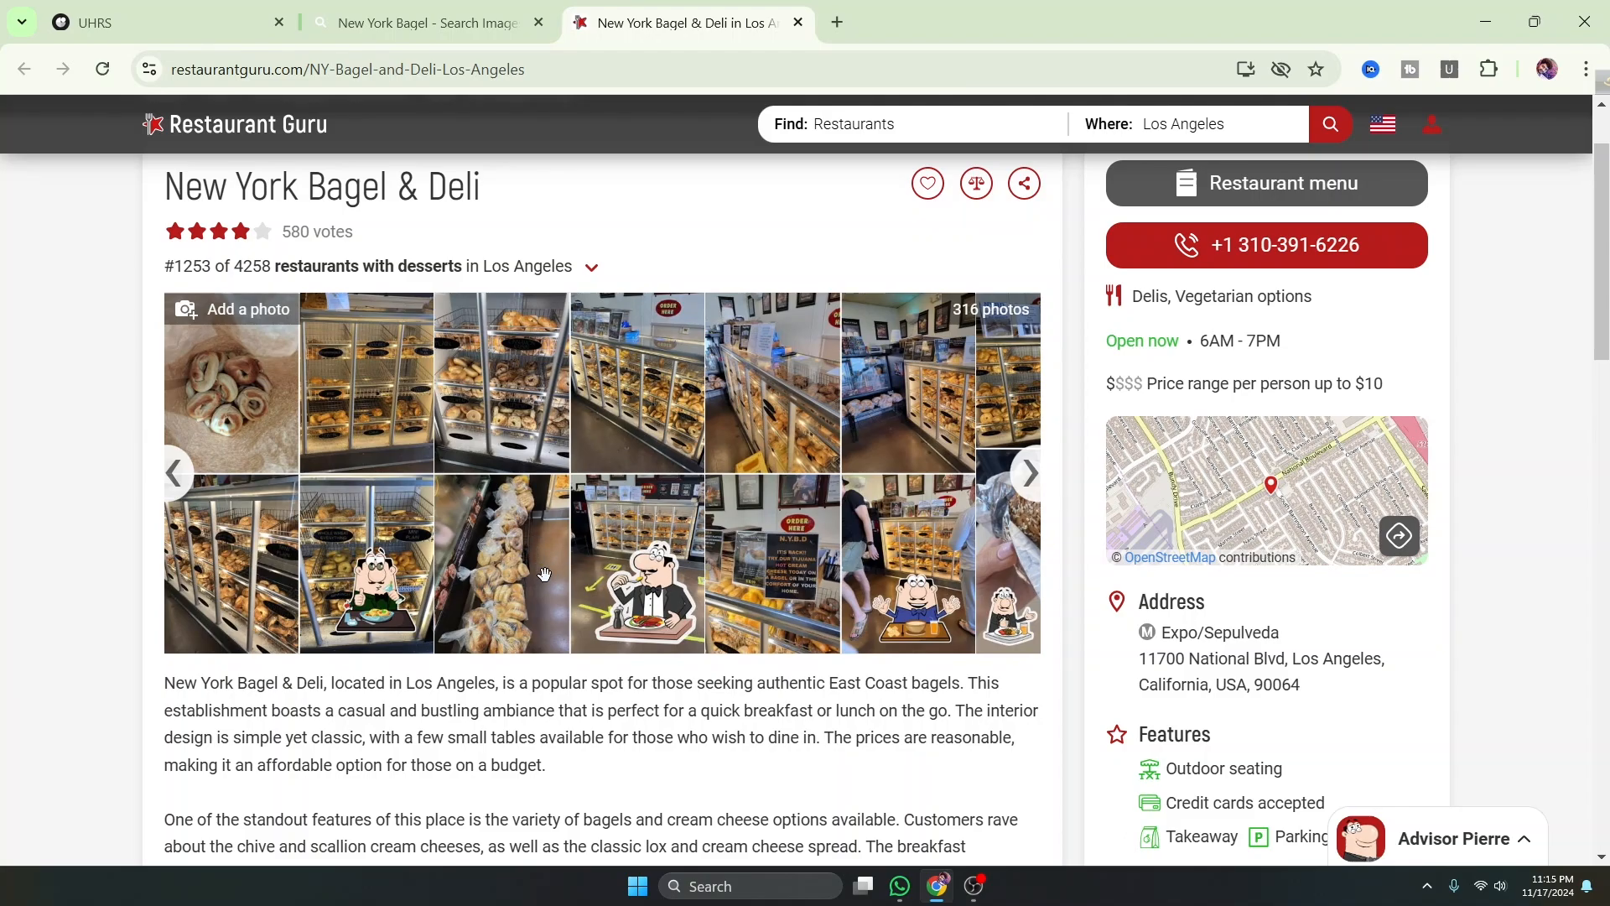
{"action": "left_click", "coordinate": [424, 22]}
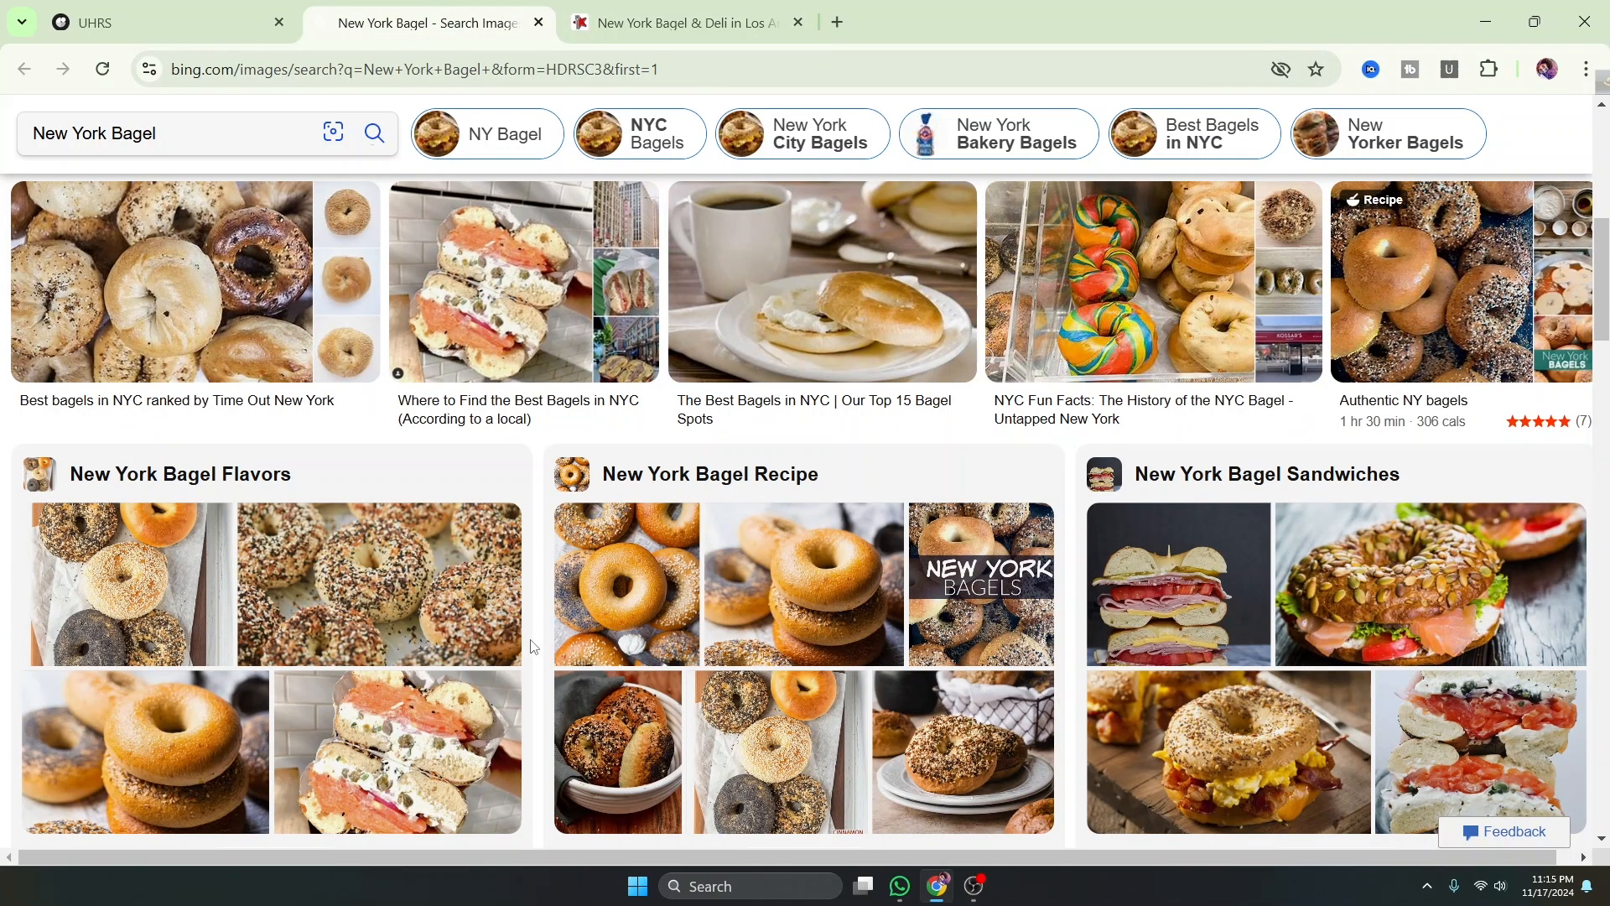
{"action": "scroll", "coordinate": [623, 697], "scroll_direction": "up", "scroll_amount": 5}
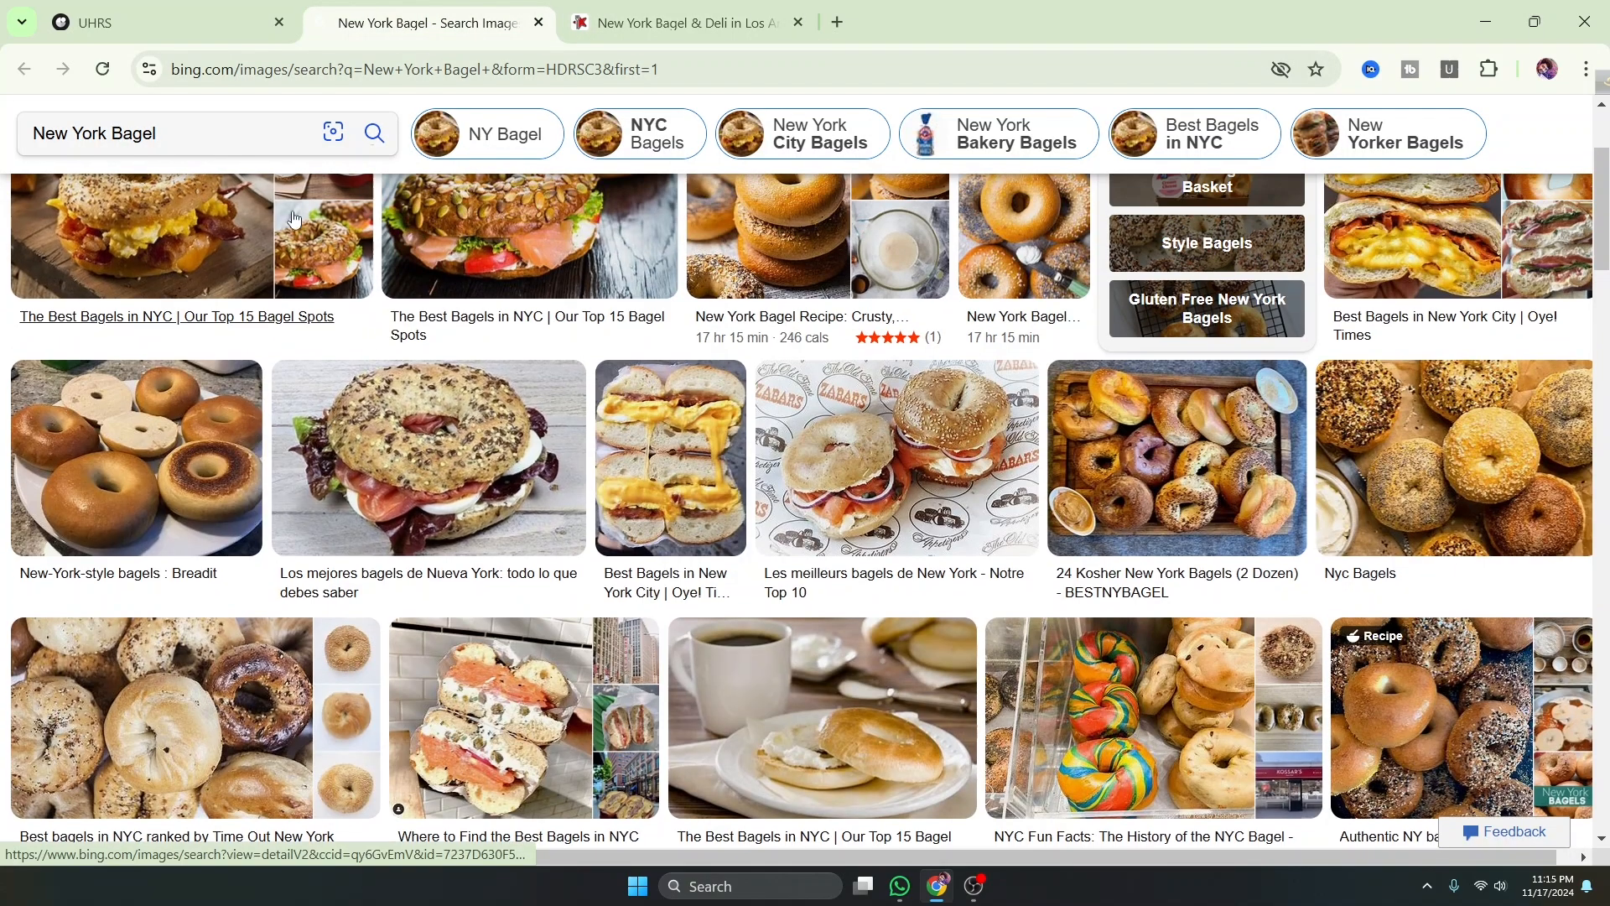
Answer "Yes, it is." for the scraped image's availability and "Yes, it's relevant." for its relevance, and submit the New York Bagel & Deli task
{"action": "left_click", "coordinate": [164, 17]}
{"action": "scroll", "coordinate": [589, 483], "scroll_direction": "up", "scroll_amount": 5}
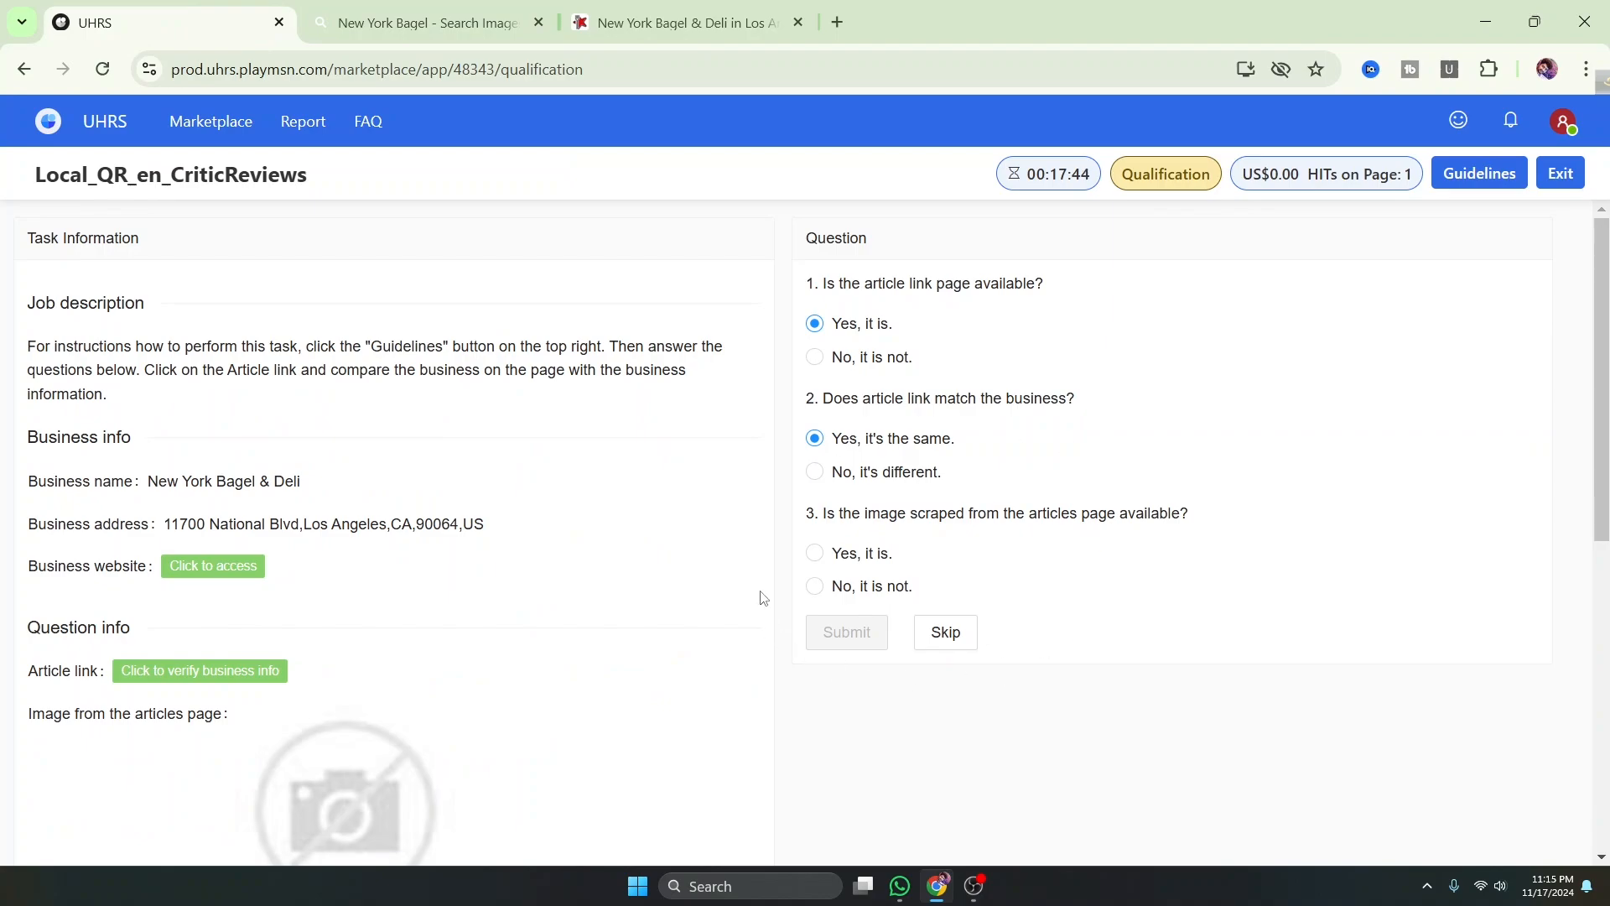
{"action": "left_click", "coordinate": [814, 553]}
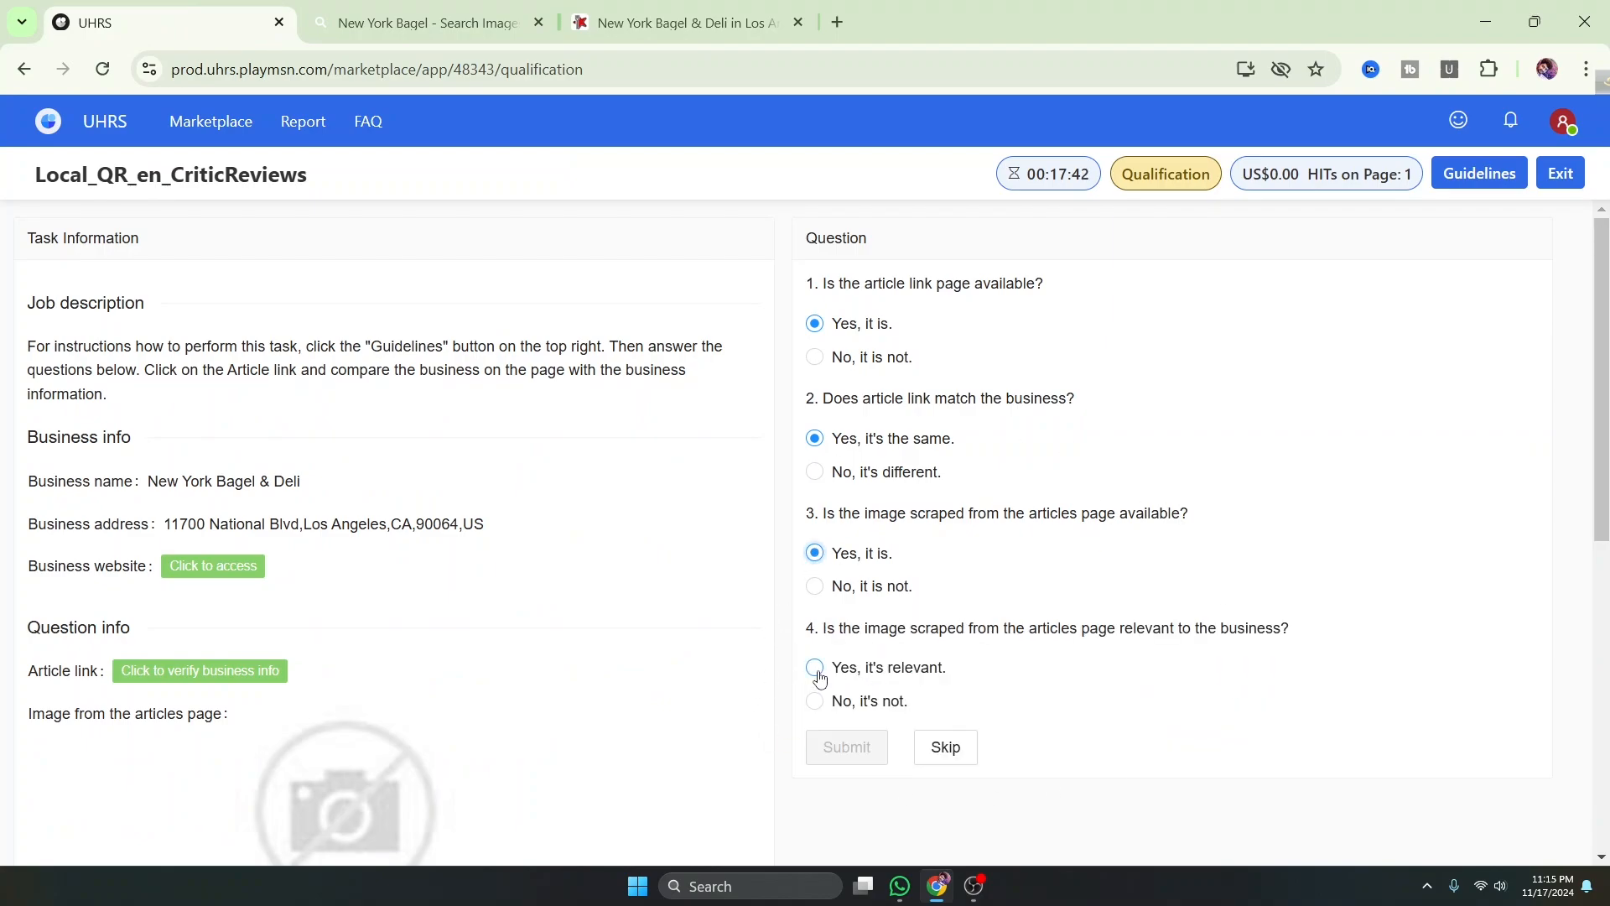
{"action": "left_click", "coordinate": [815, 668]}
{"action": "left_click", "coordinate": [870, 747]}
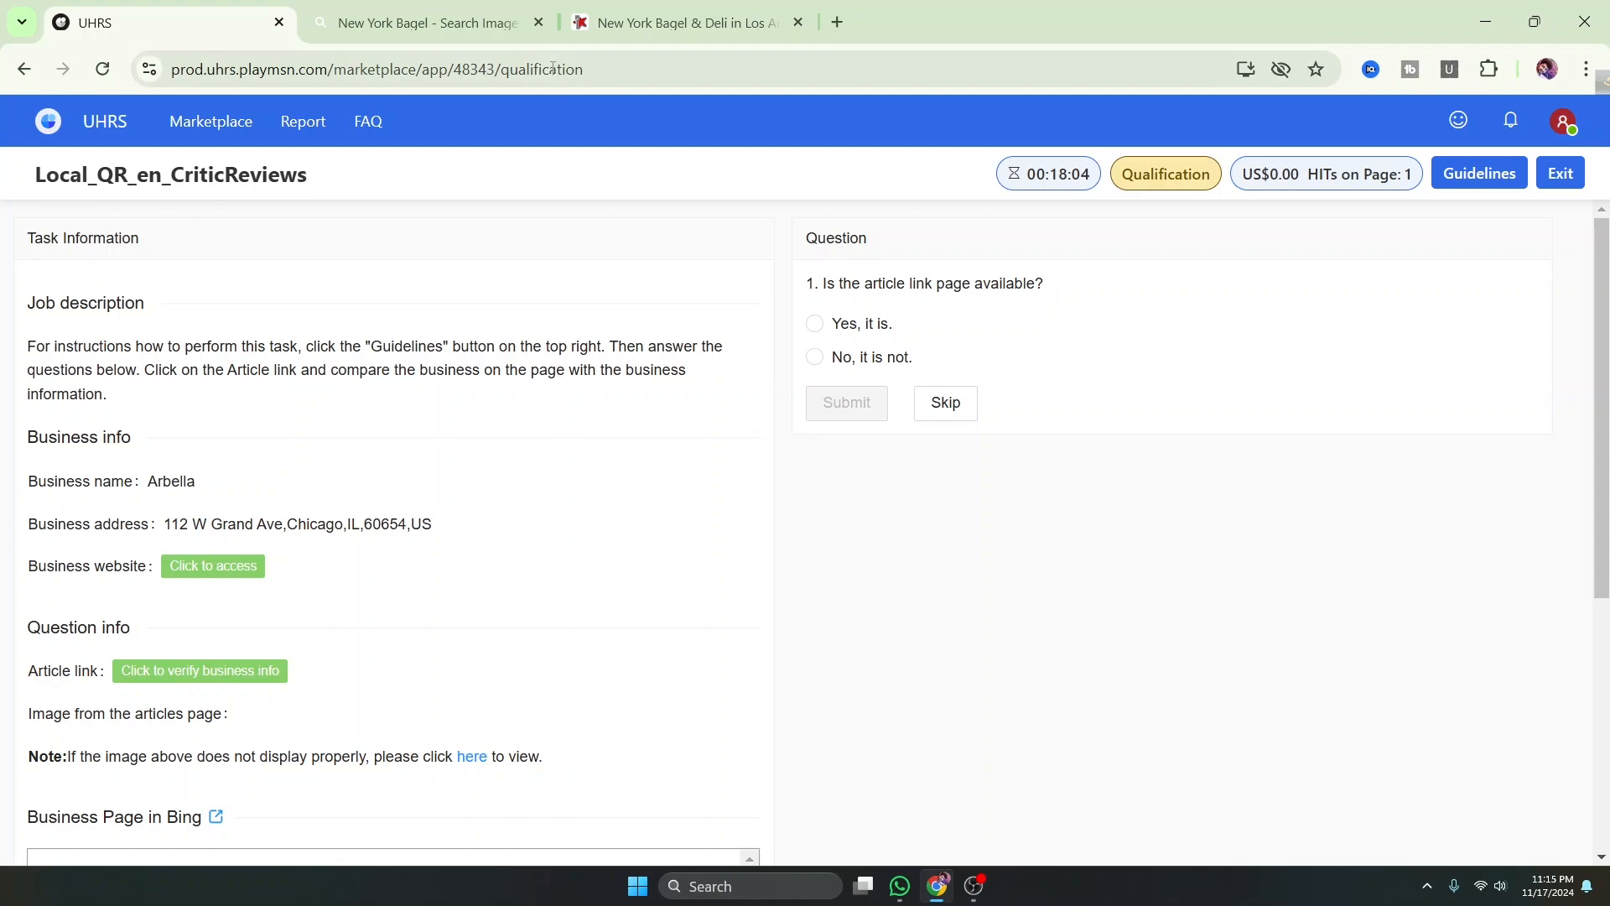
Close the New York Bagel image search and article pages and open the Arbella article link
{"action": "left_click", "coordinate": [538, 23]}
{"action": "left_click", "coordinate": [538, 23]}
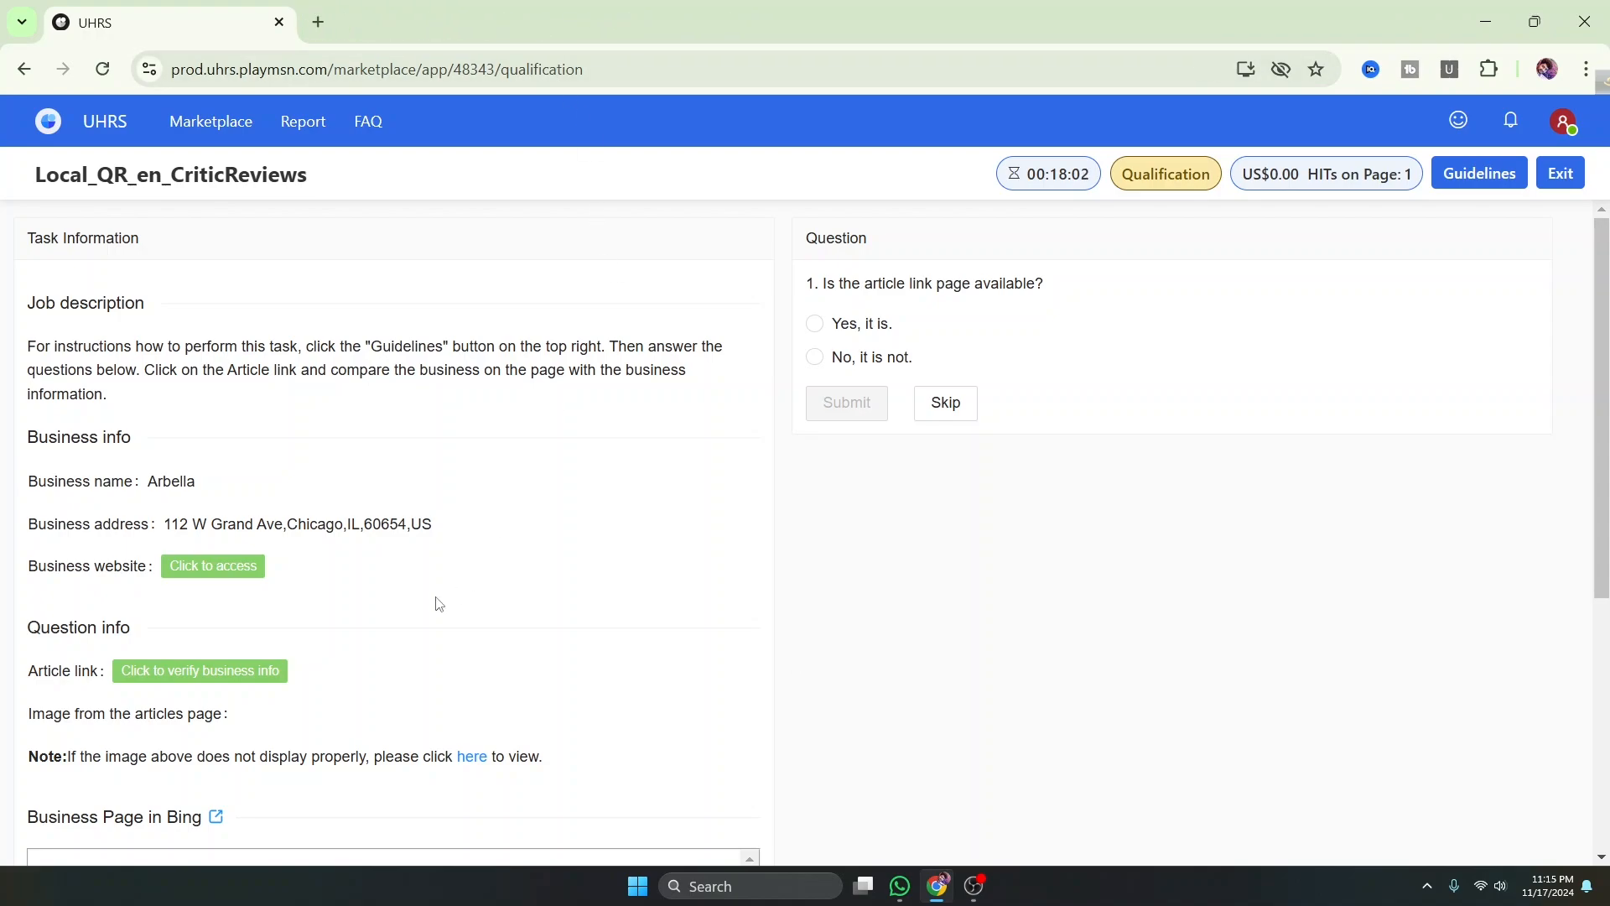
{"action": "left_click", "coordinate": [265, 676]}
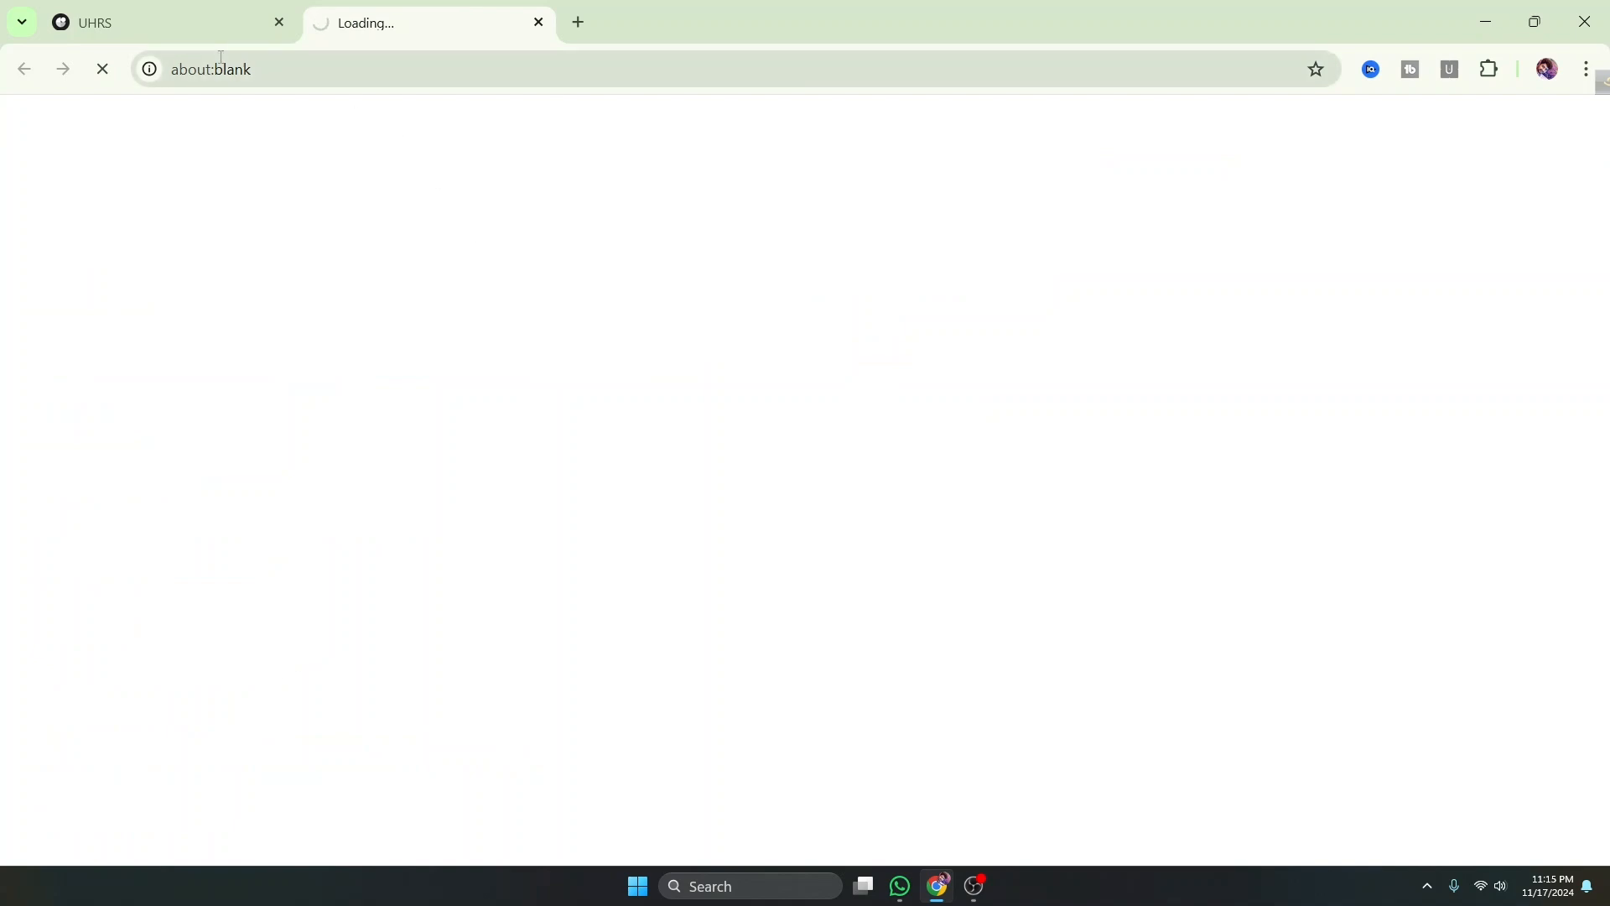
Compare the Arbella article with the business name and address, and answer "Yes, it is." for availability and "Yes, it's the same." for the match
{"action": "left_click", "coordinate": [217, 10]}
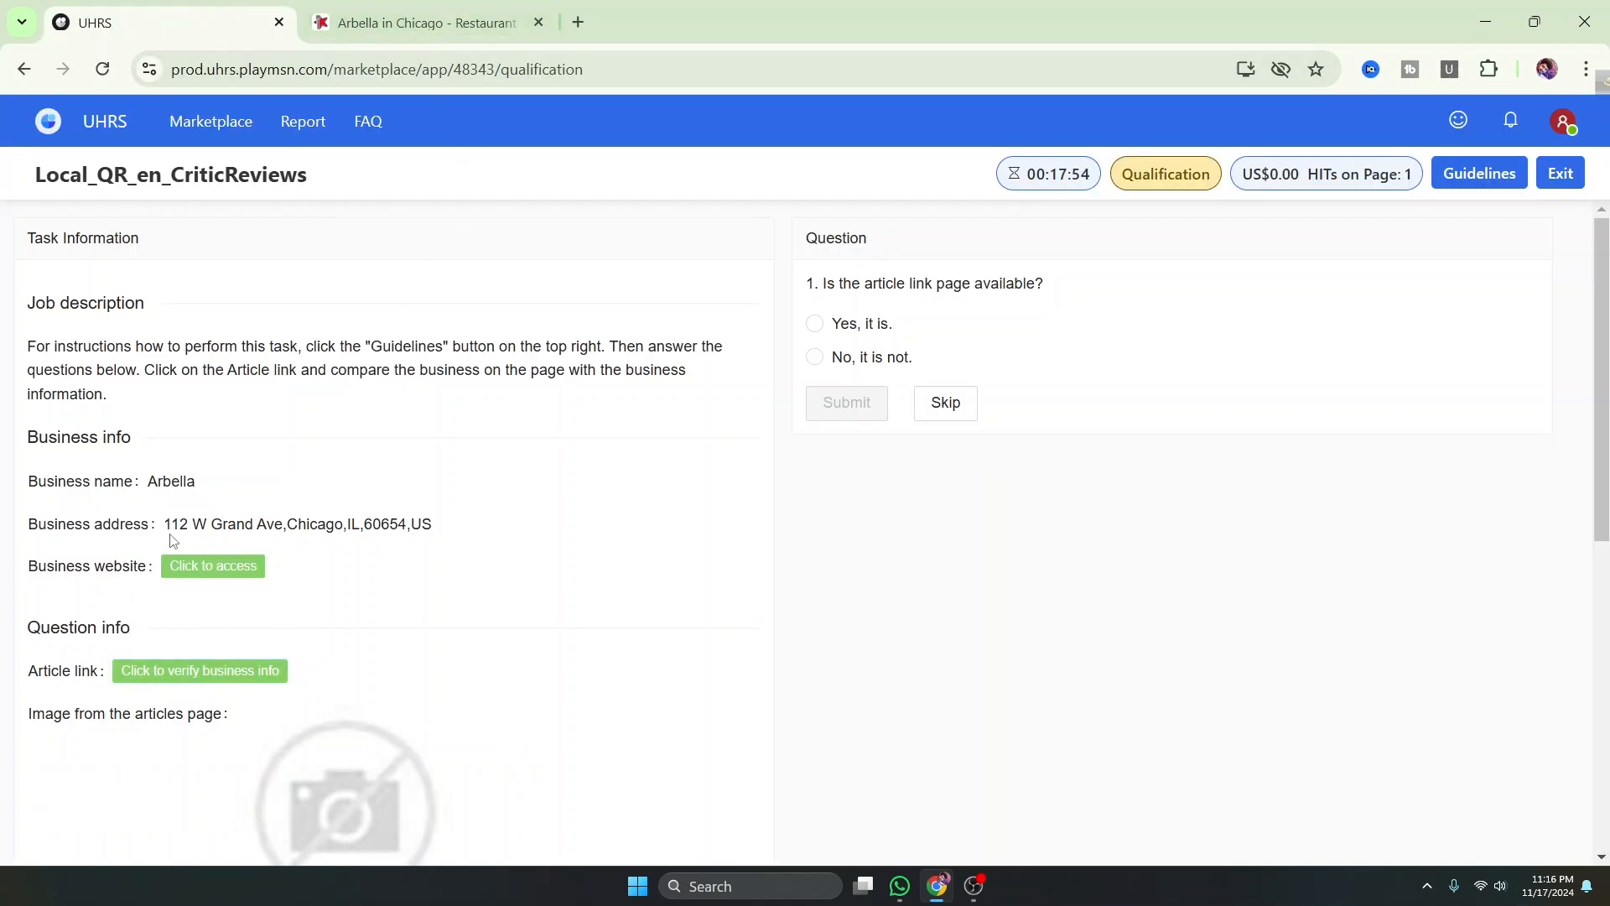
{"action": "left_click", "coordinate": [415, 22]}
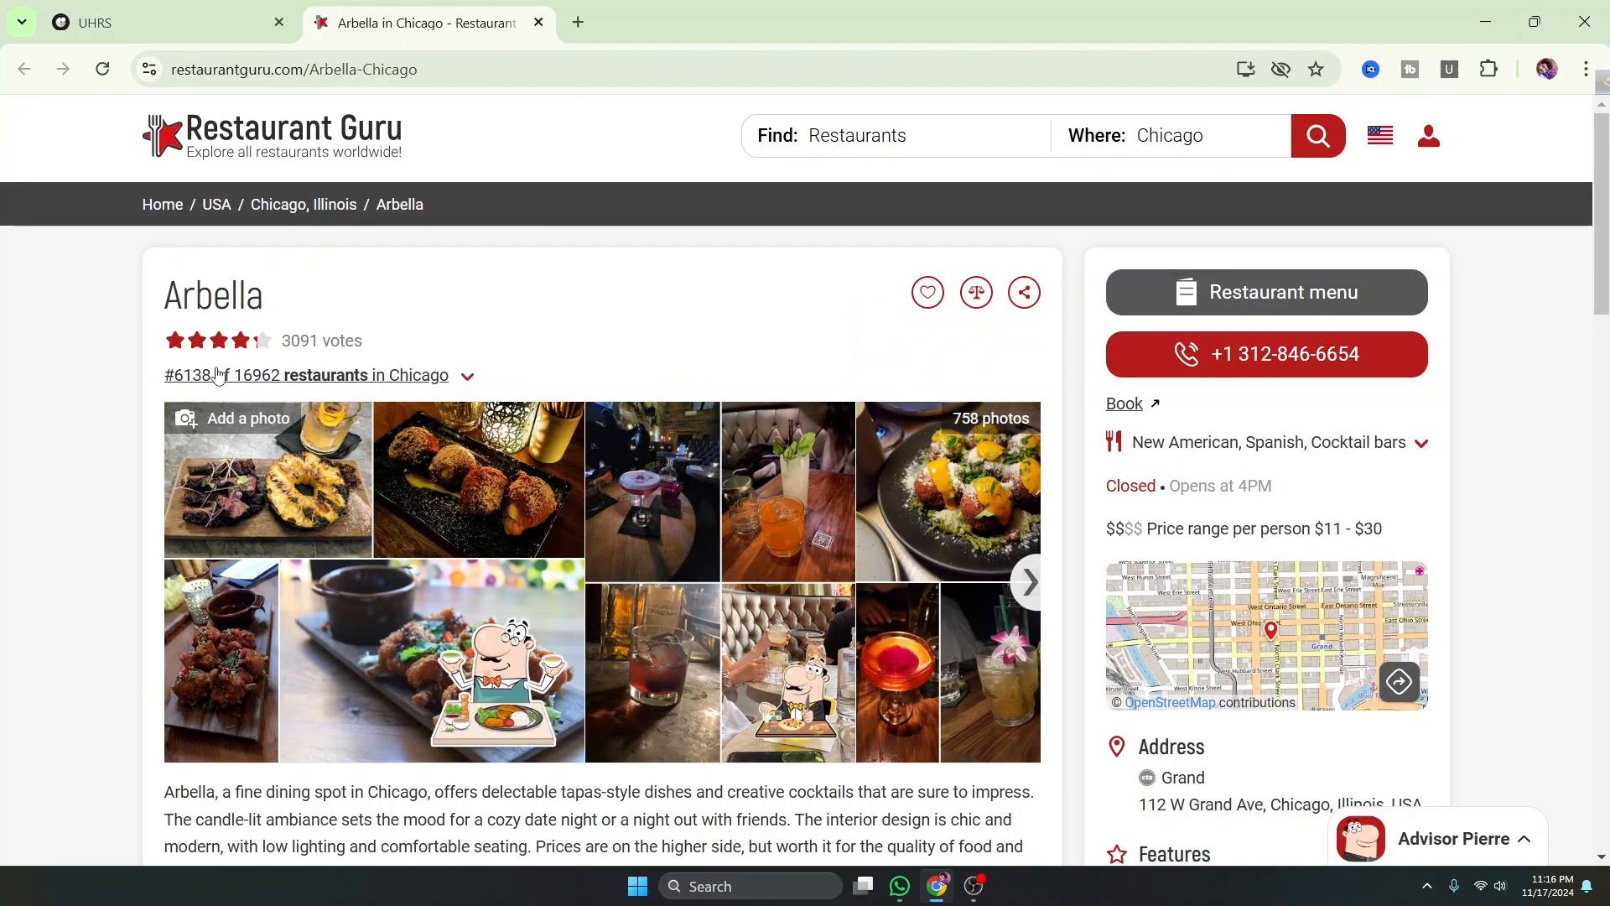
{"action": "left_click", "coordinate": [166, 23]}
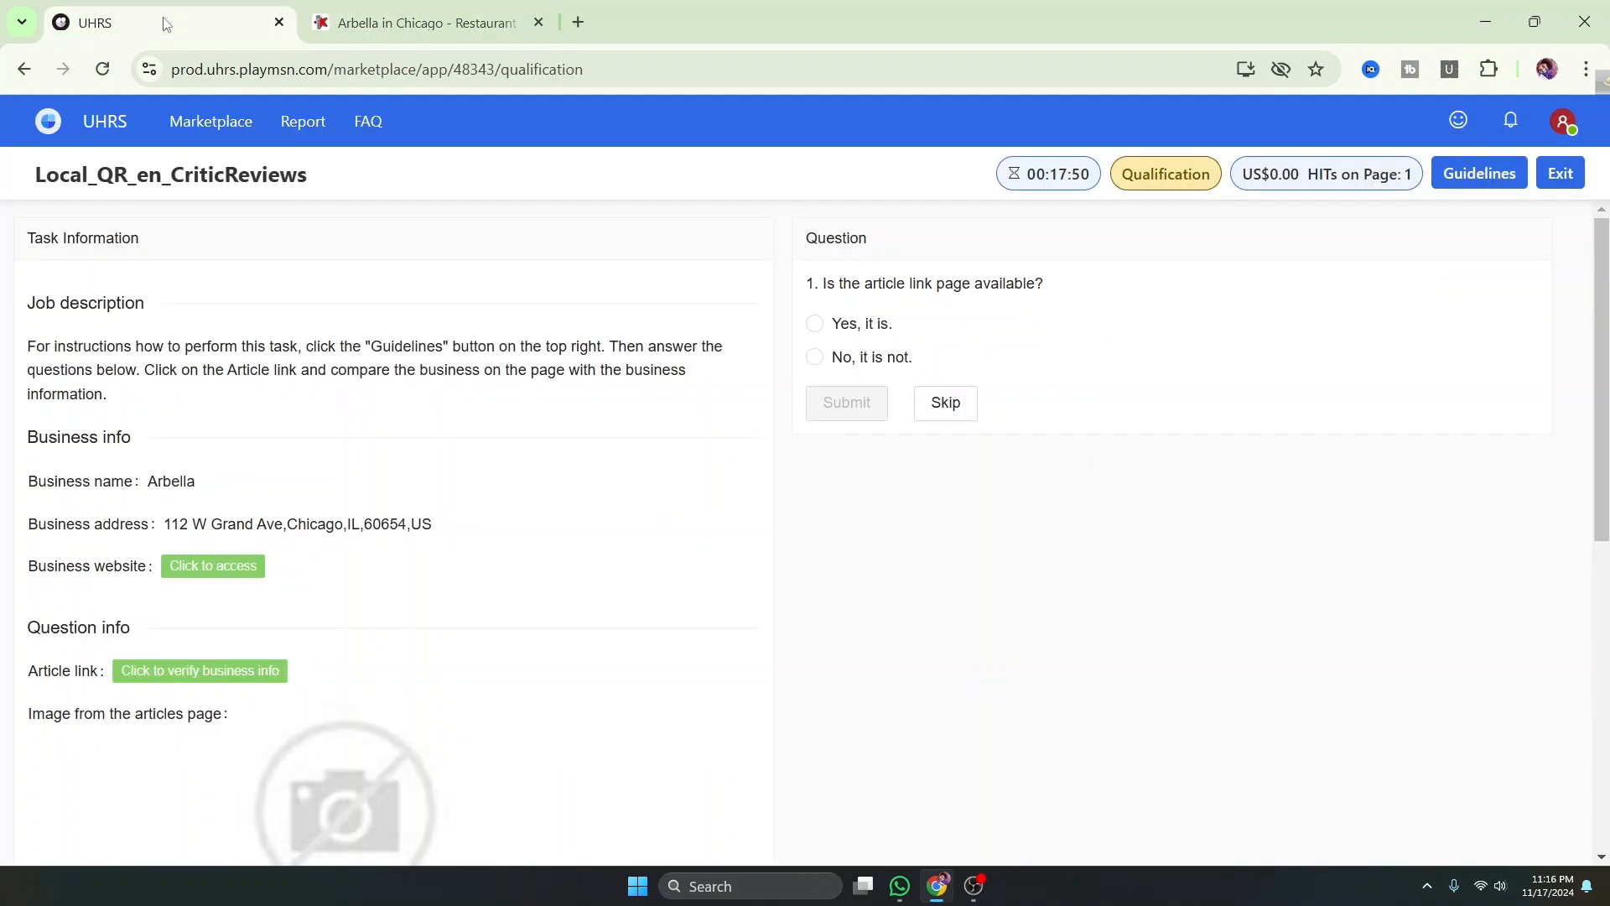
{"action": "left_click", "coordinate": [832, 327]}
{"action": "left_click", "coordinate": [812, 439]}
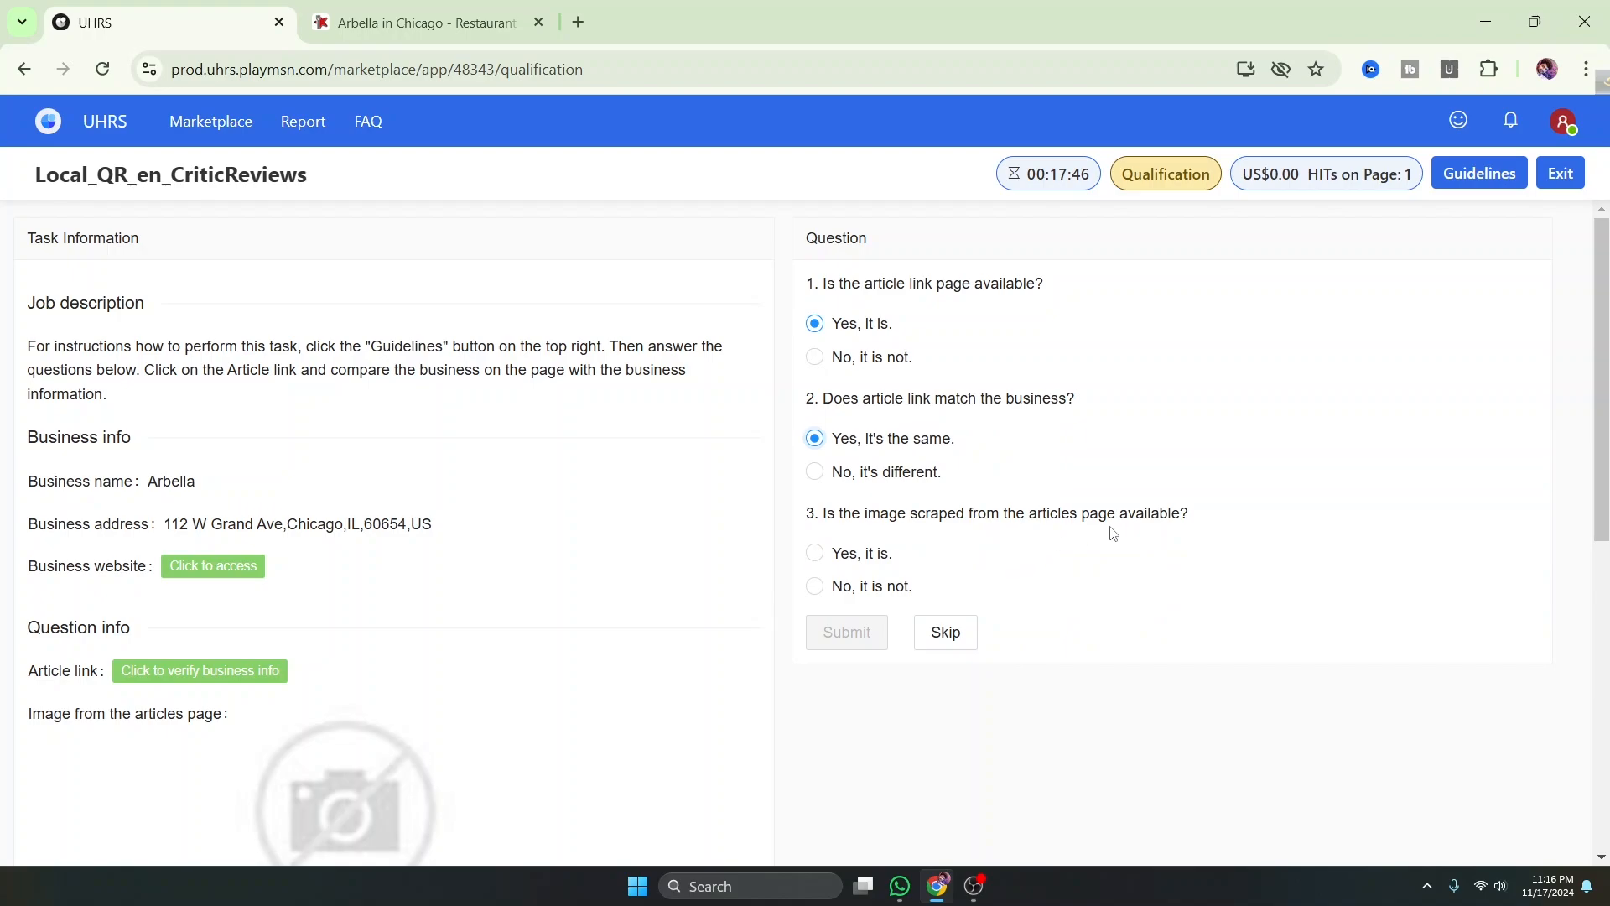
Dismiss the ad covering the Arbella article page and view its photo gallery
{"action": "left_click", "coordinate": [405, 18]}
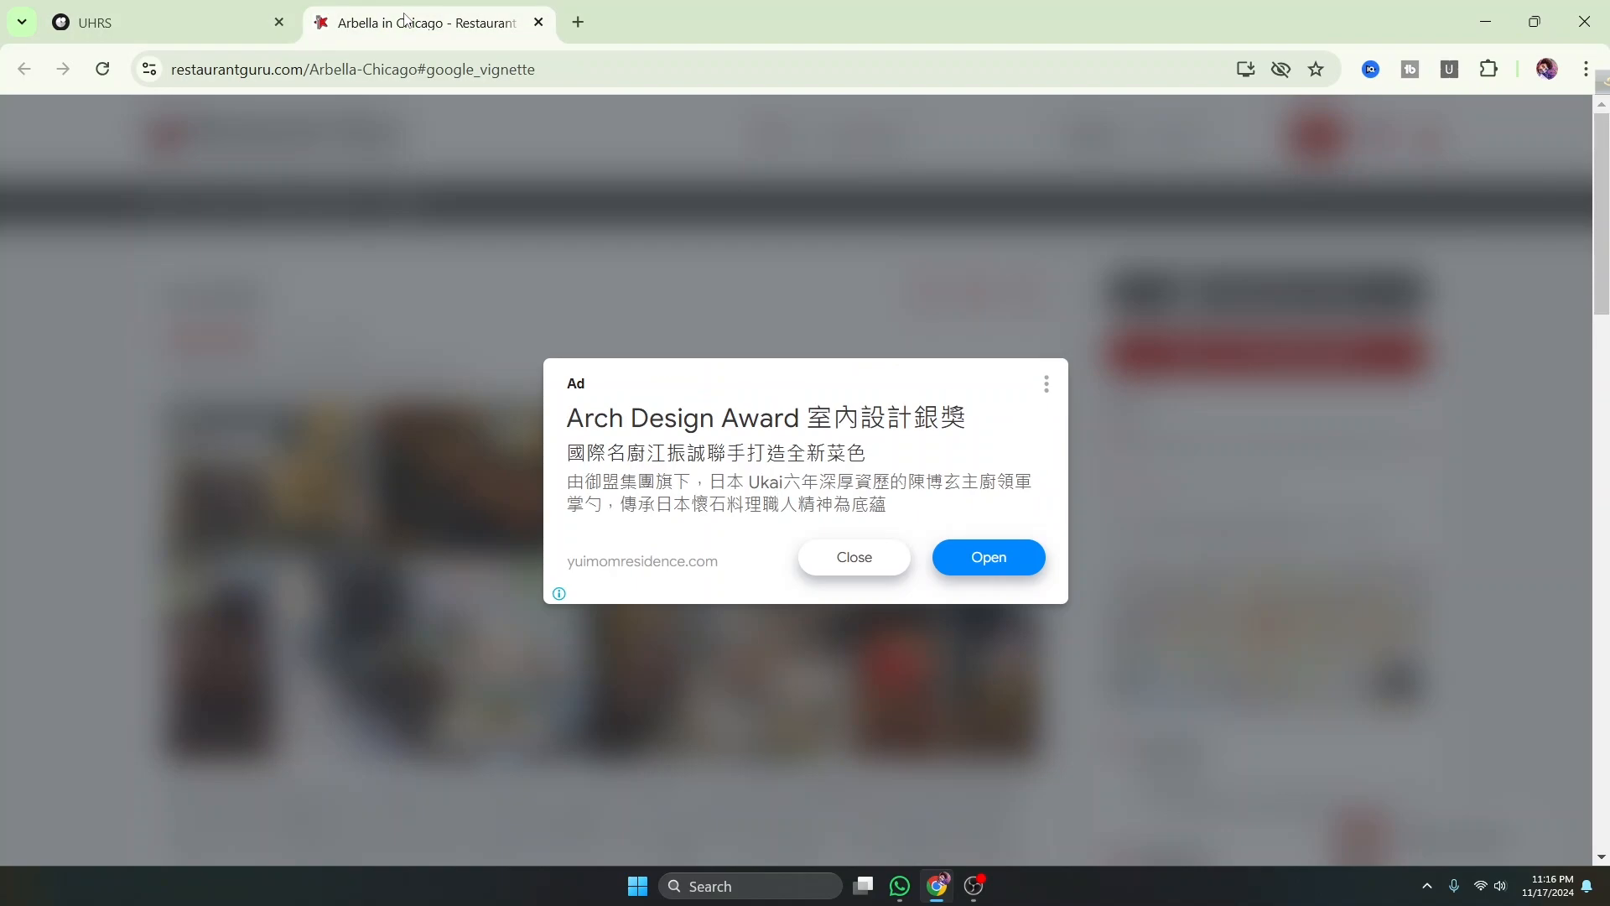
{"action": "left_click", "coordinate": [847, 569]}
{"action": "scroll", "coordinate": [408, 534], "scroll_direction": "down", "scroll_amount": 1}
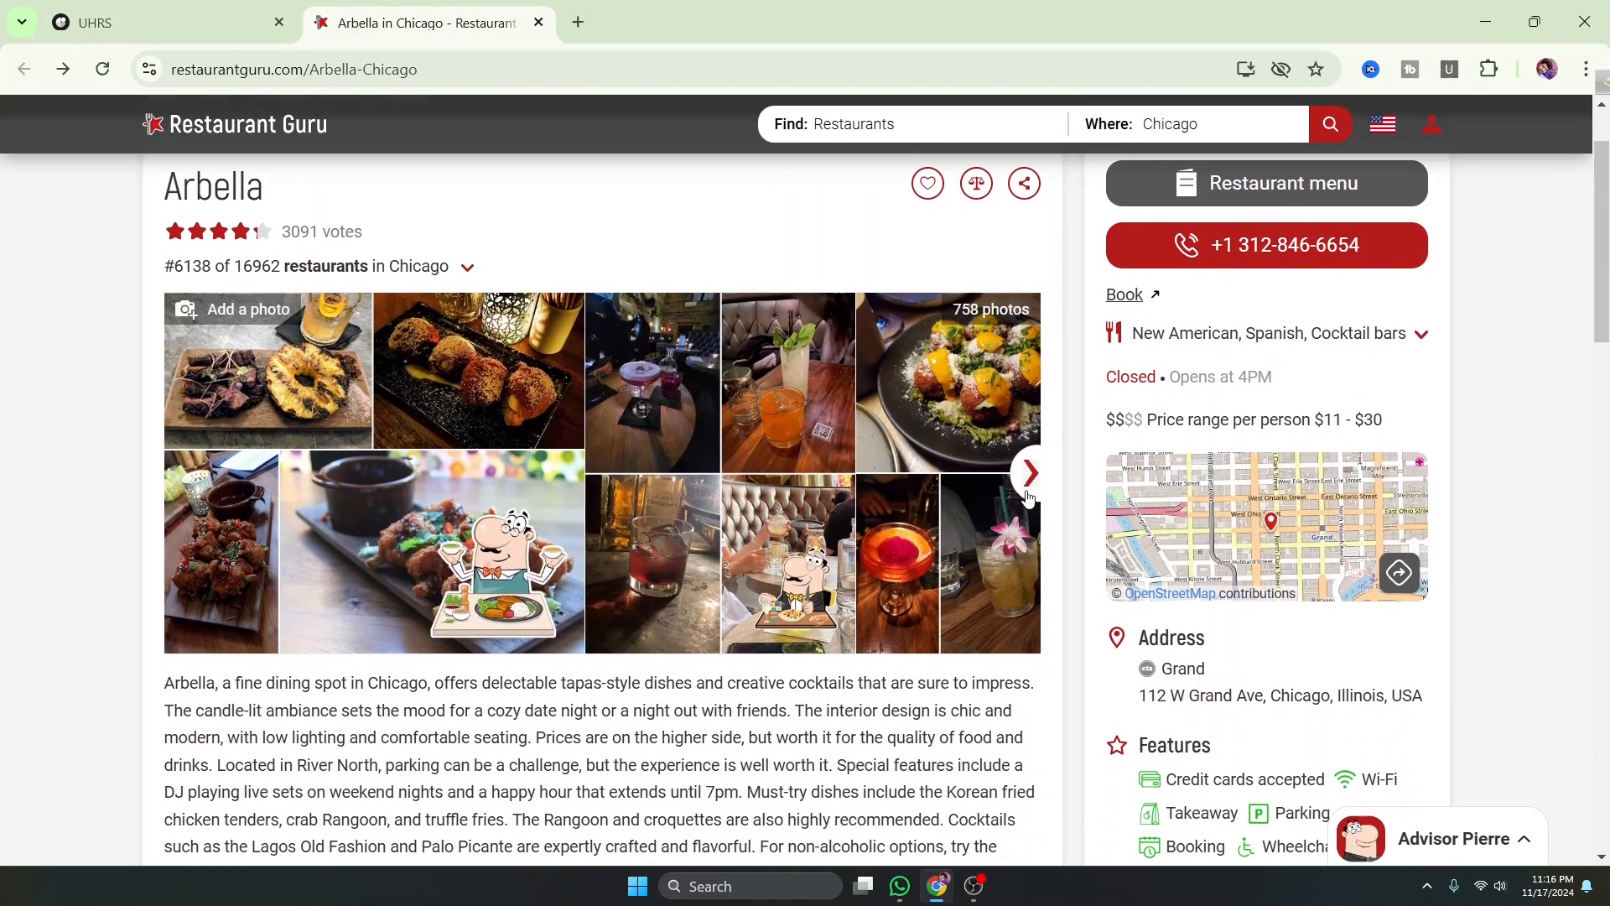
Open the Bing image results for Arbella Chicago from the task's embedded business page and look through them
{"action": "left_click", "coordinate": [168, 23]}
{"action": "scroll", "coordinate": [399, 486], "scroll_direction": "down", "scroll_amount": 4}
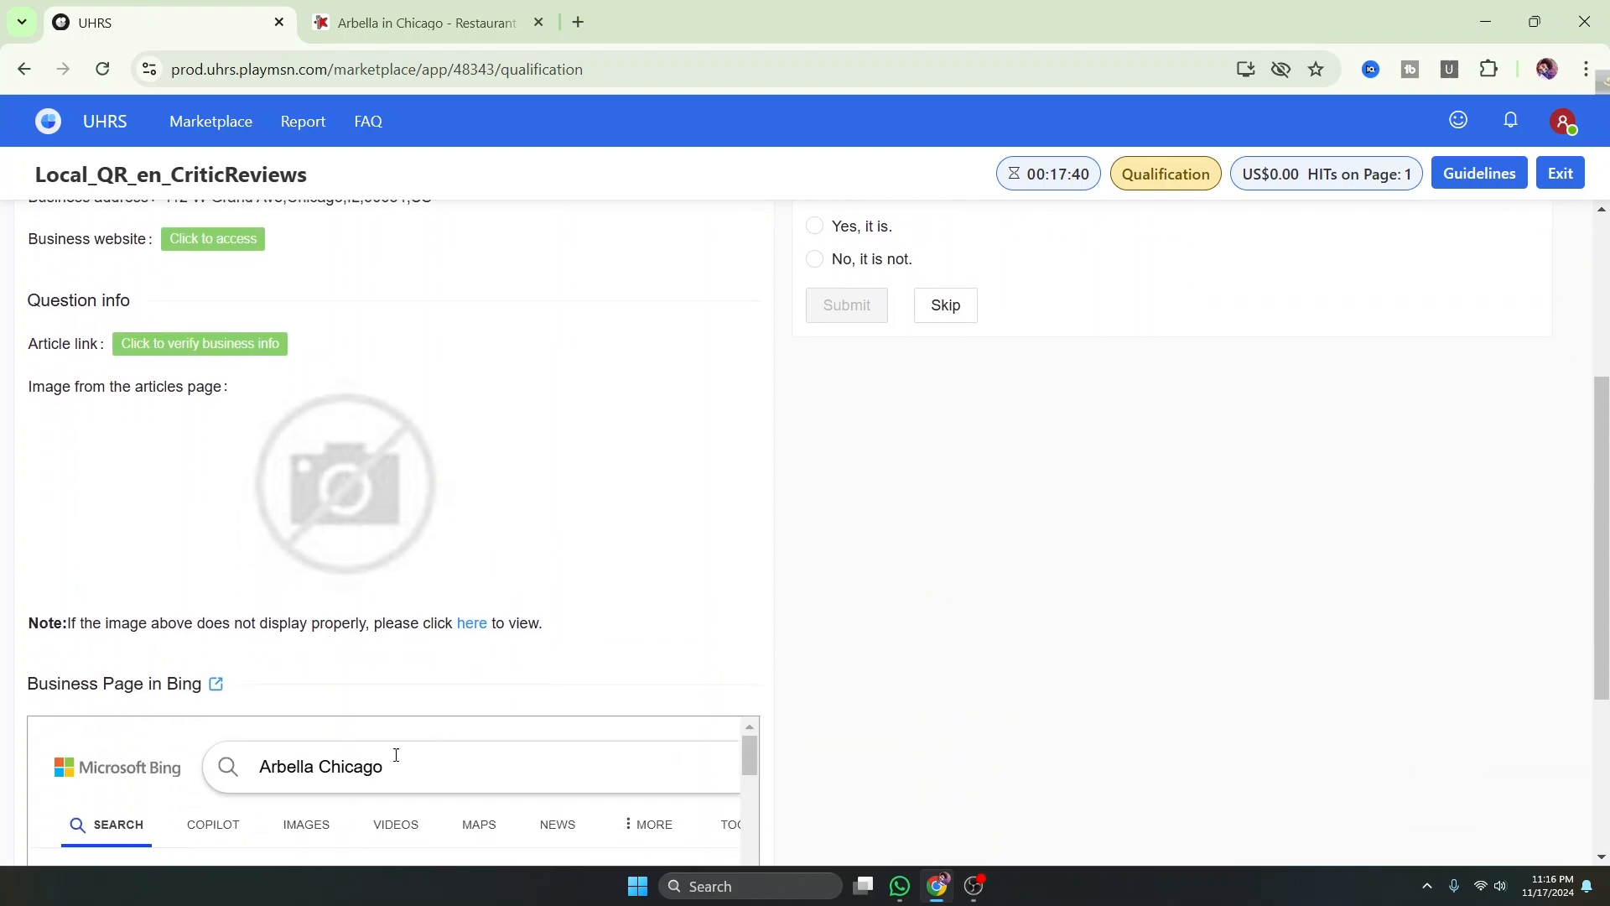
{"action": "scroll", "coordinate": [395, 755], "scroll_direction": "down", "scroll_amount": 2}
{"action": "scroll", "coordinate": [363, 758], "scroll_direction": "up", "scroll_amount": 1}
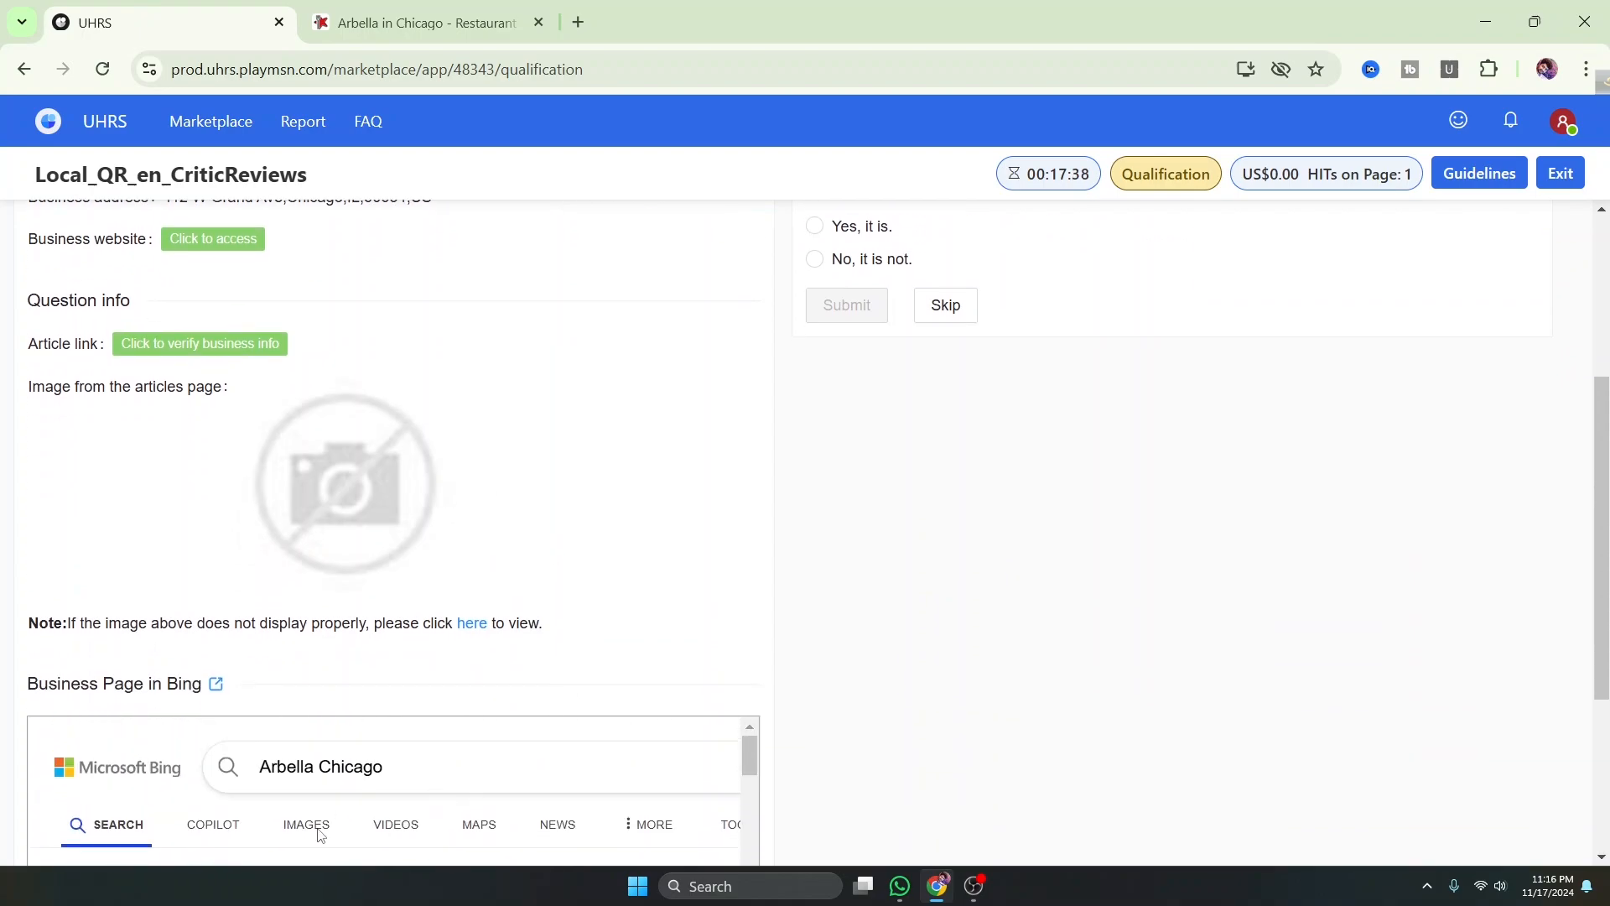
{"action": "left_click", "coordinate": [319, 832]}
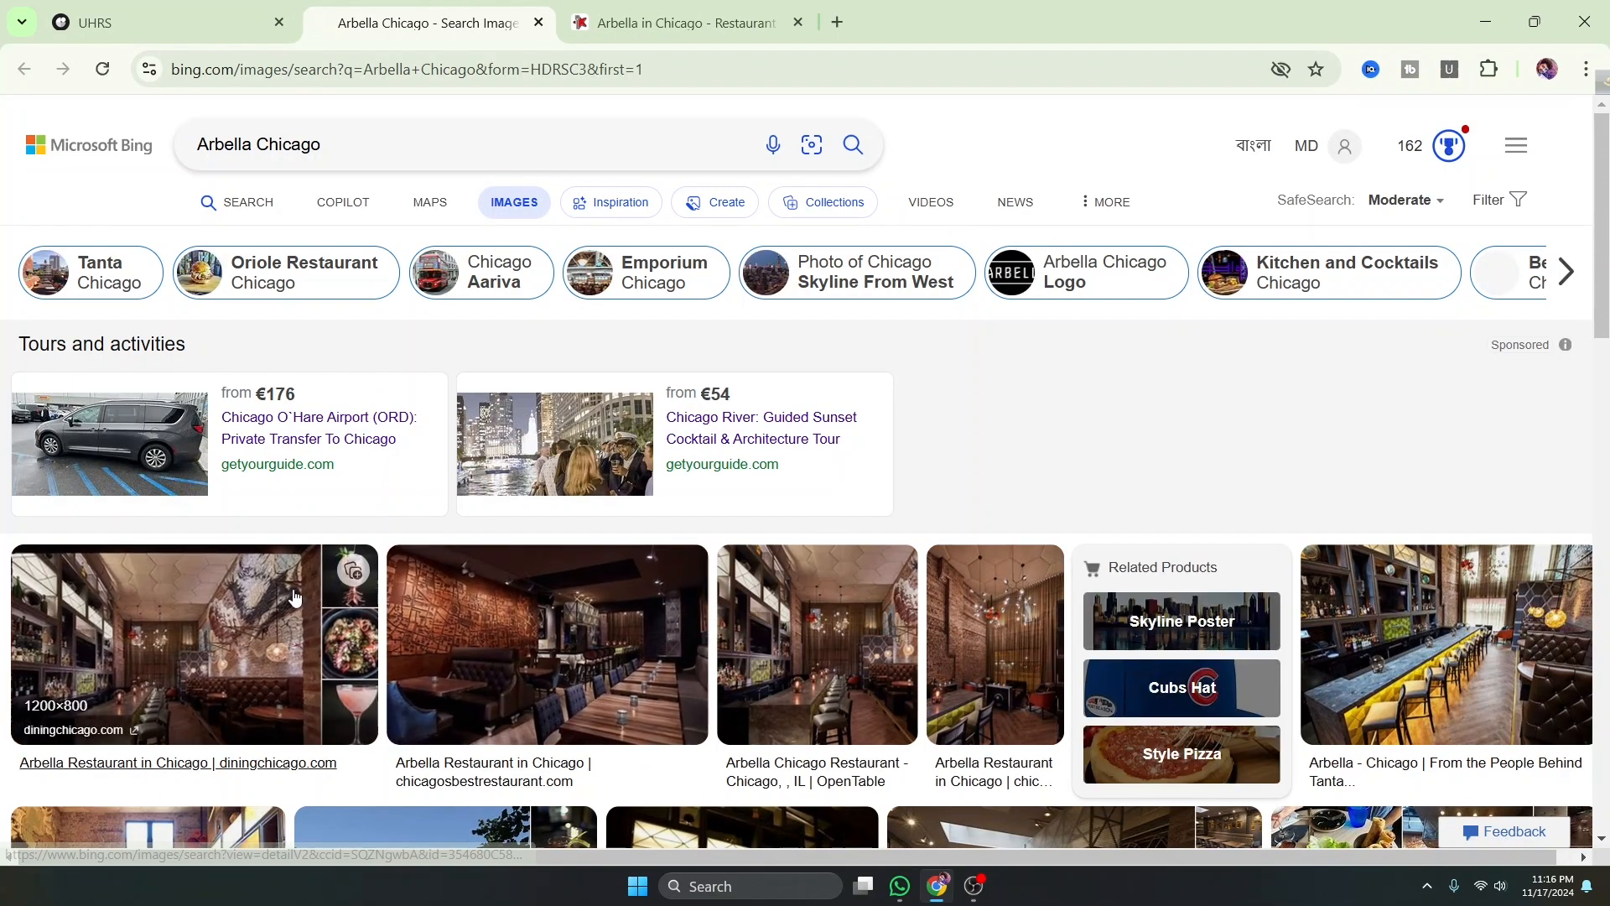
{"action": "scroll", "coordinate": [436, 587], "scroll_direction": "down", "scroll_amount": 5}
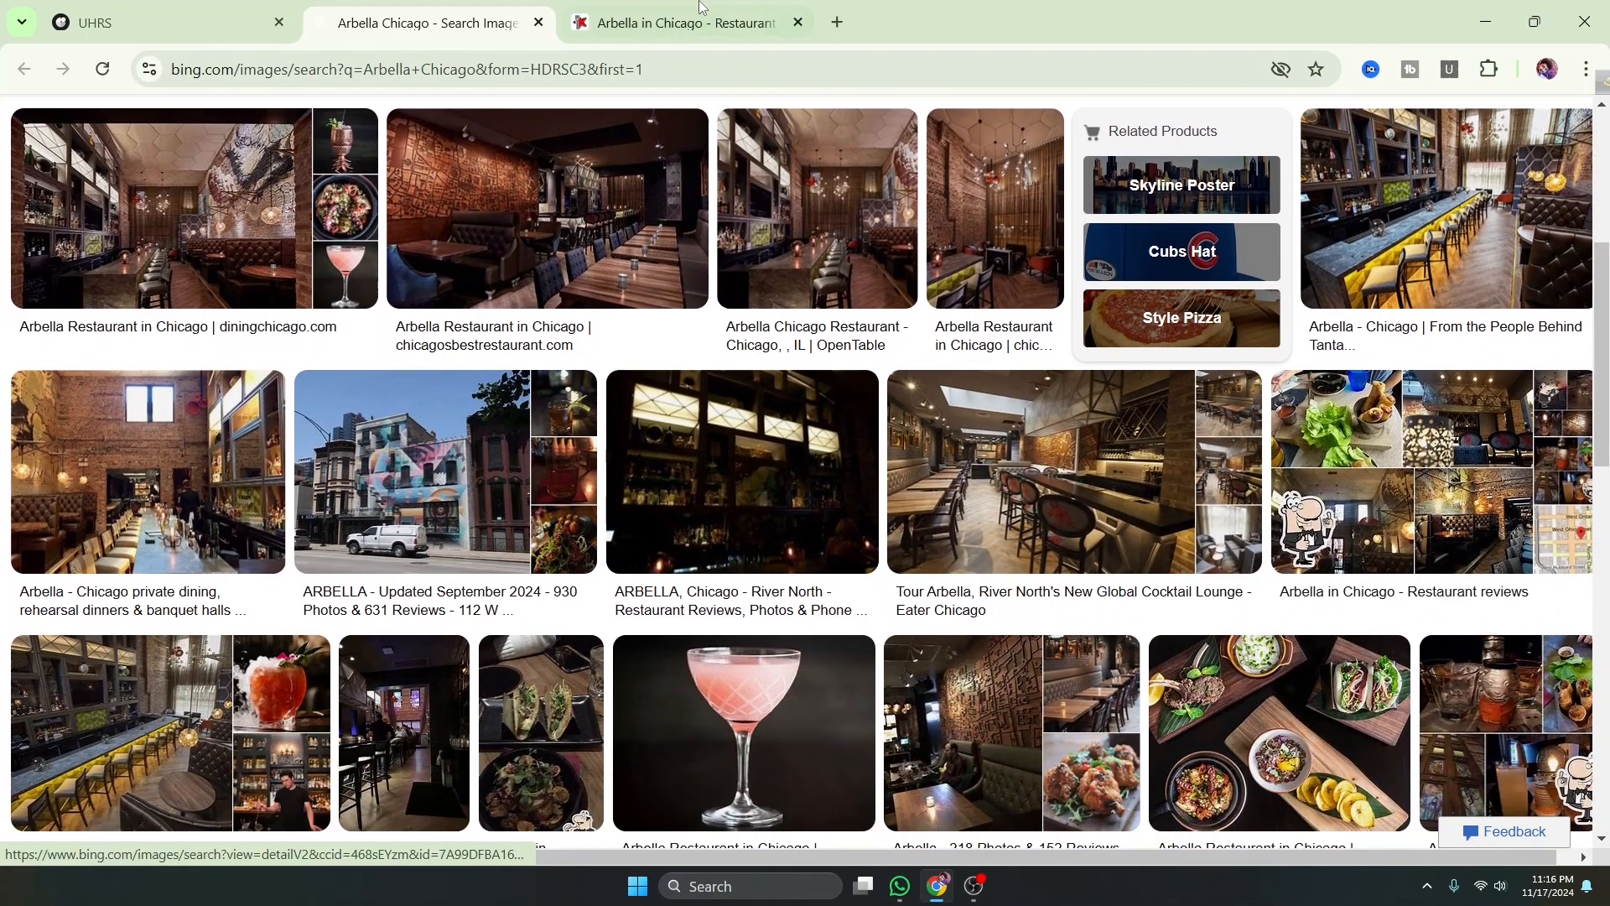
Page through the Arbella article's photo gallery to compare its food and drink photos with the Bing images
{"action": "left_click", "coordinate": [701, 10]}
{"action": "scroll", "coordinate": [1008, 573], "scroll_direction": "down", "scroll_amount": 2}
{"action": "scroll", "coordinate": [1008, 572], "scroll_direction": "up", "scroll_amount": 4}
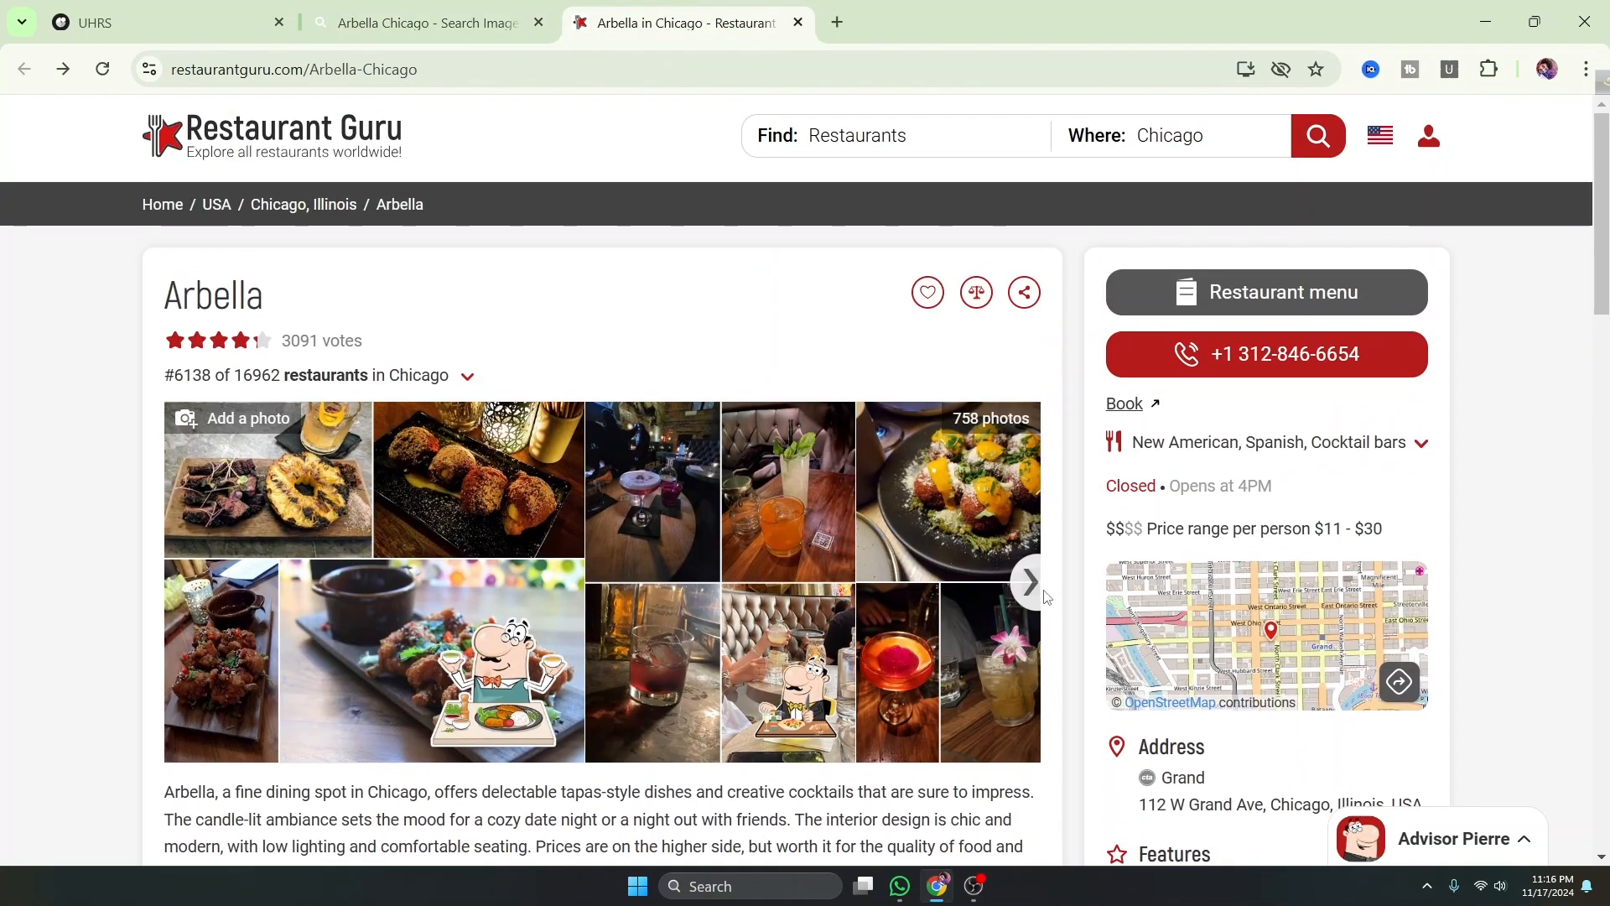
{"action": "left_click", "coordinate": [1032, 583]}
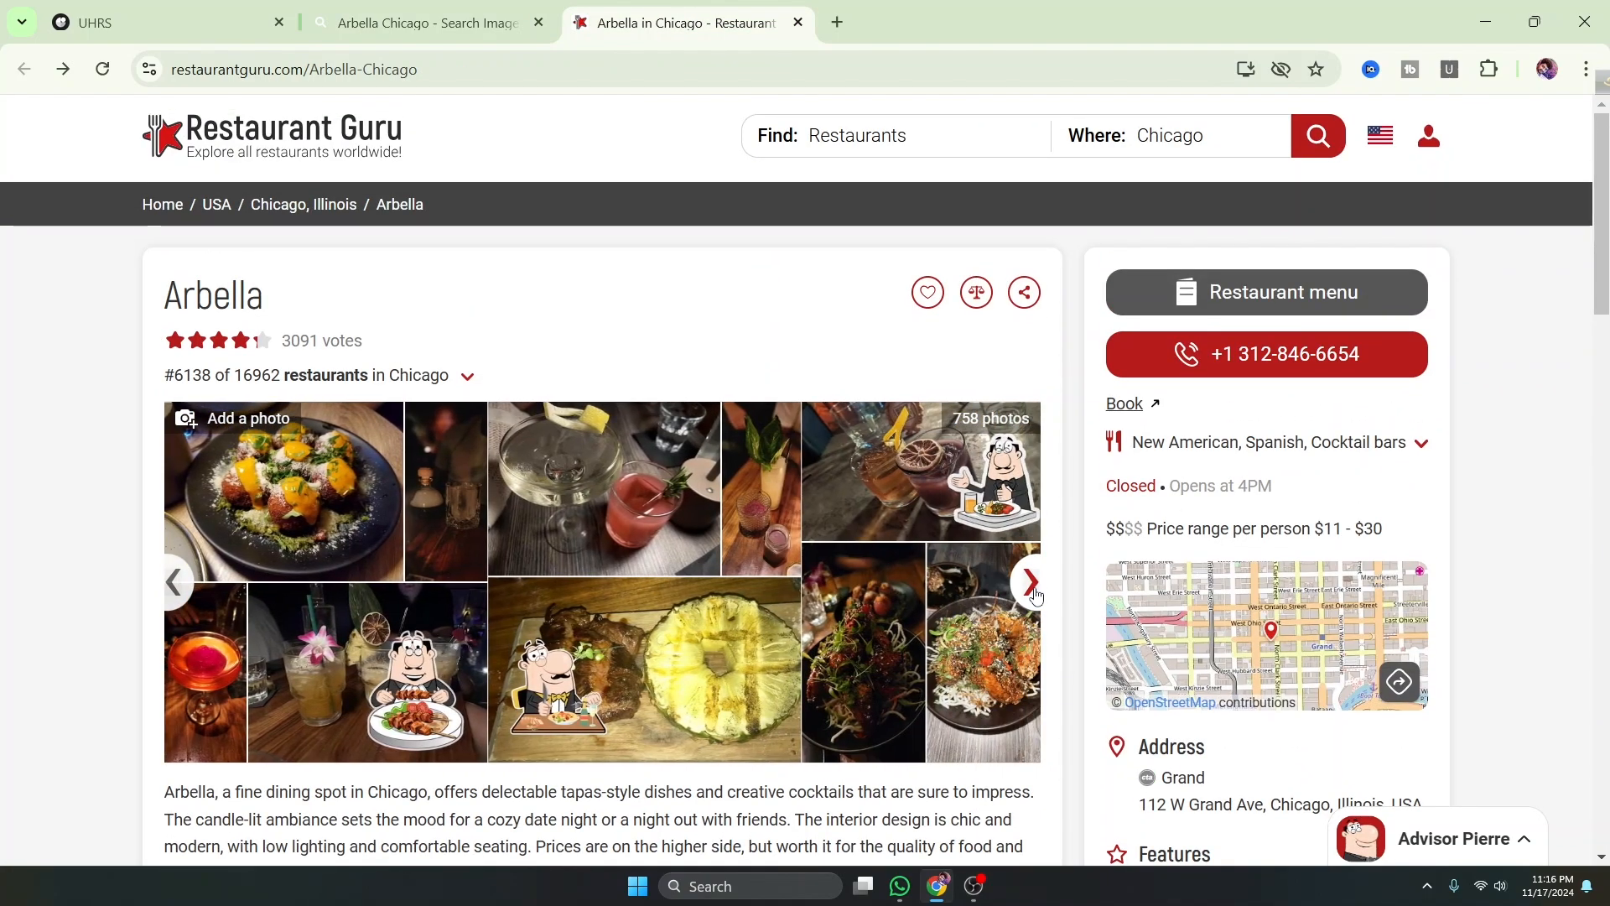
{"action": "left_click", "coordinate": [1032, 582]}
{"action": "left_click", "coordinate": [1020, 590]}
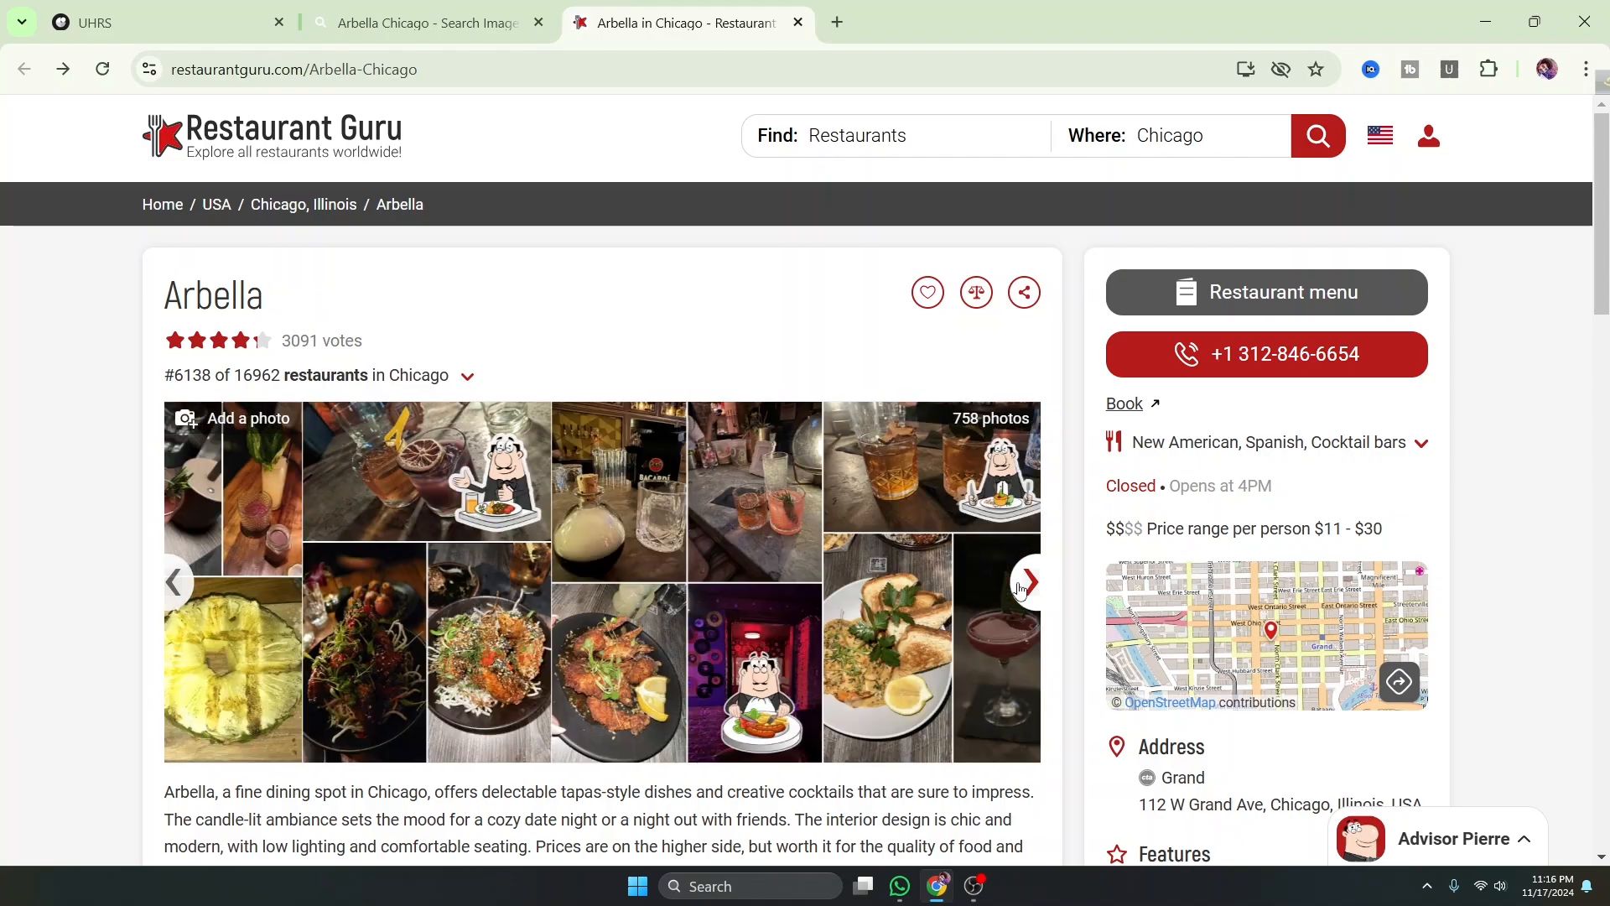
{"action": "left_click", "coordinate": [1021, 590]}
{"action": "left_click", "coordinate": [1021, 590]}
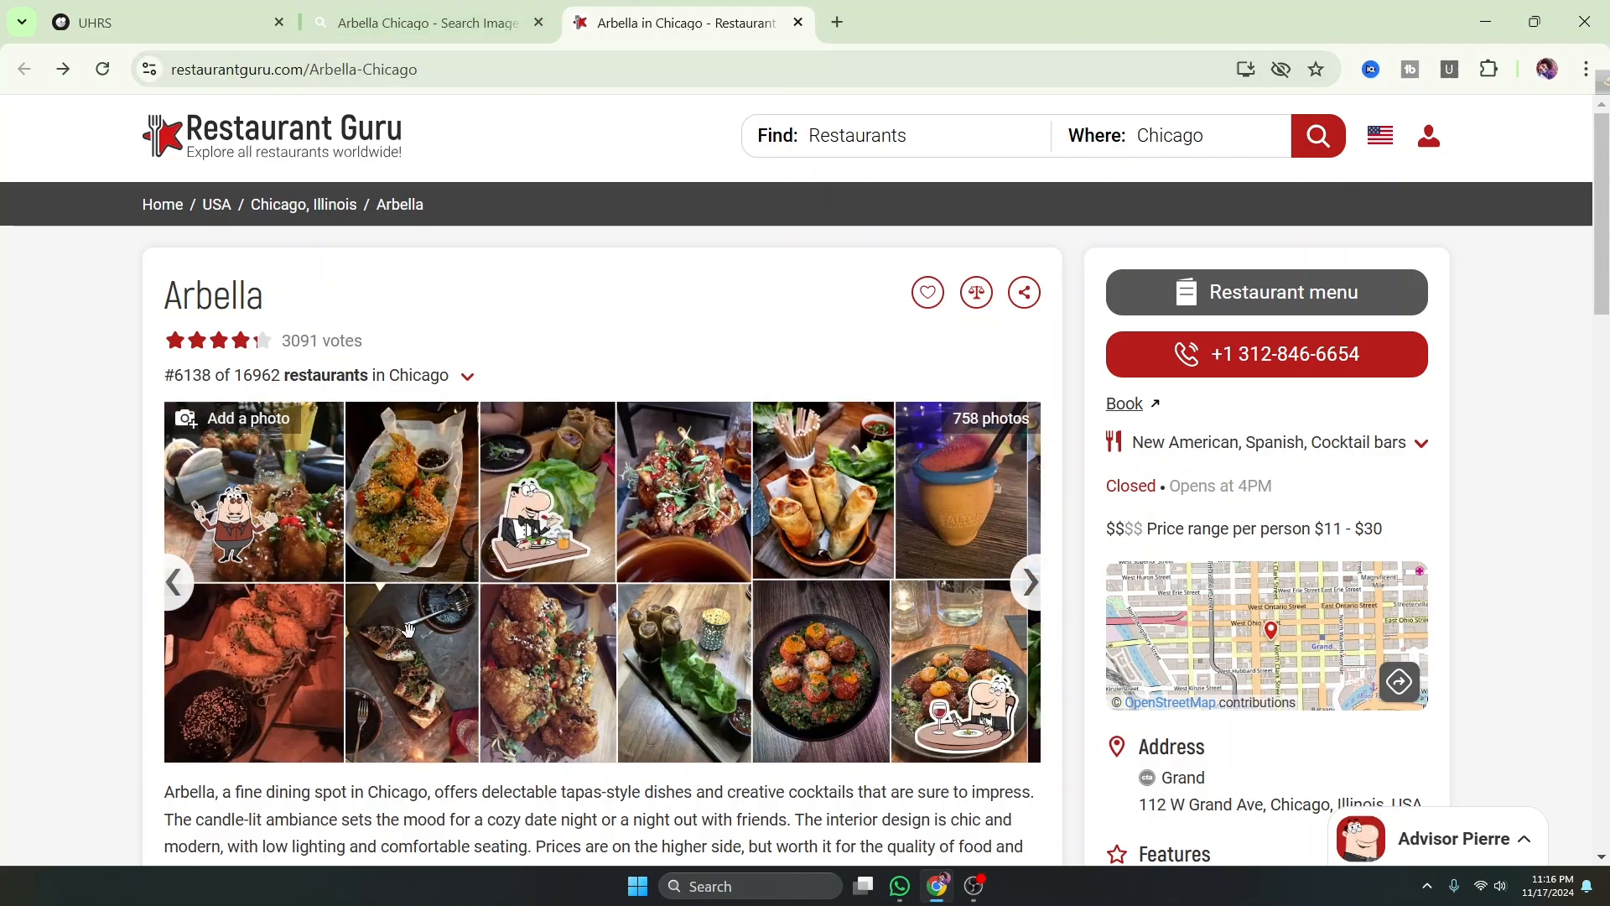
{"action": "left_click", "coordinate": [176, 583]}
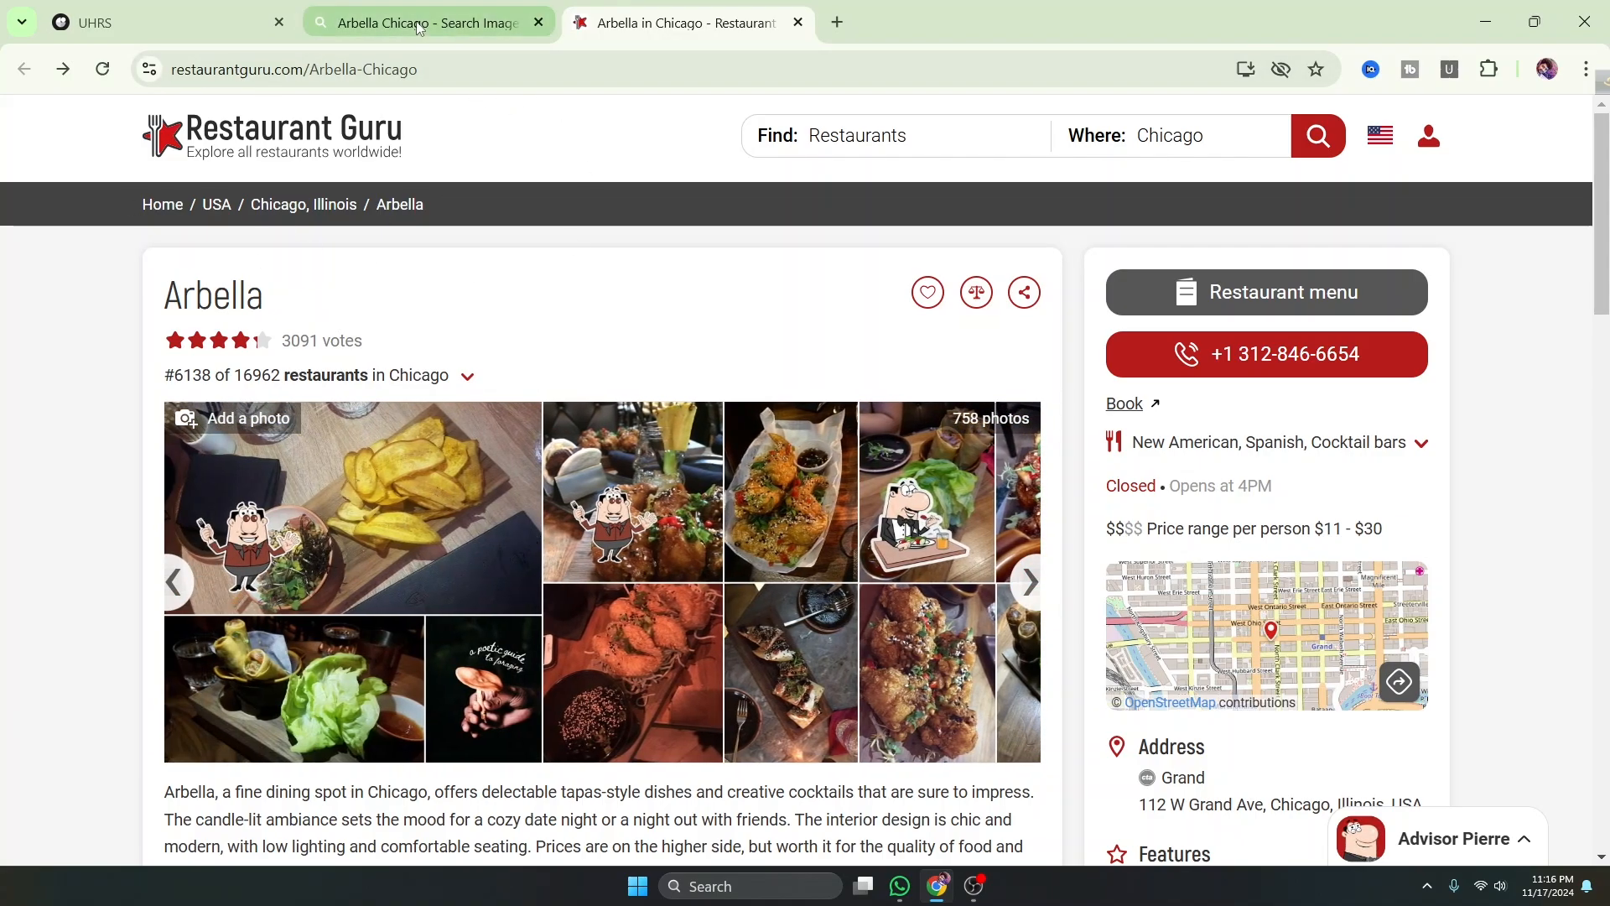
Review further Bing image results for Arbella Chicago for photos matching the article's gallery
{"action": "left_click", "coordinate": [419, 25]}
{"action": "scroll", "coordinate": [1096, 586], "scroll_direction": "down", "scroll_amount": 3}
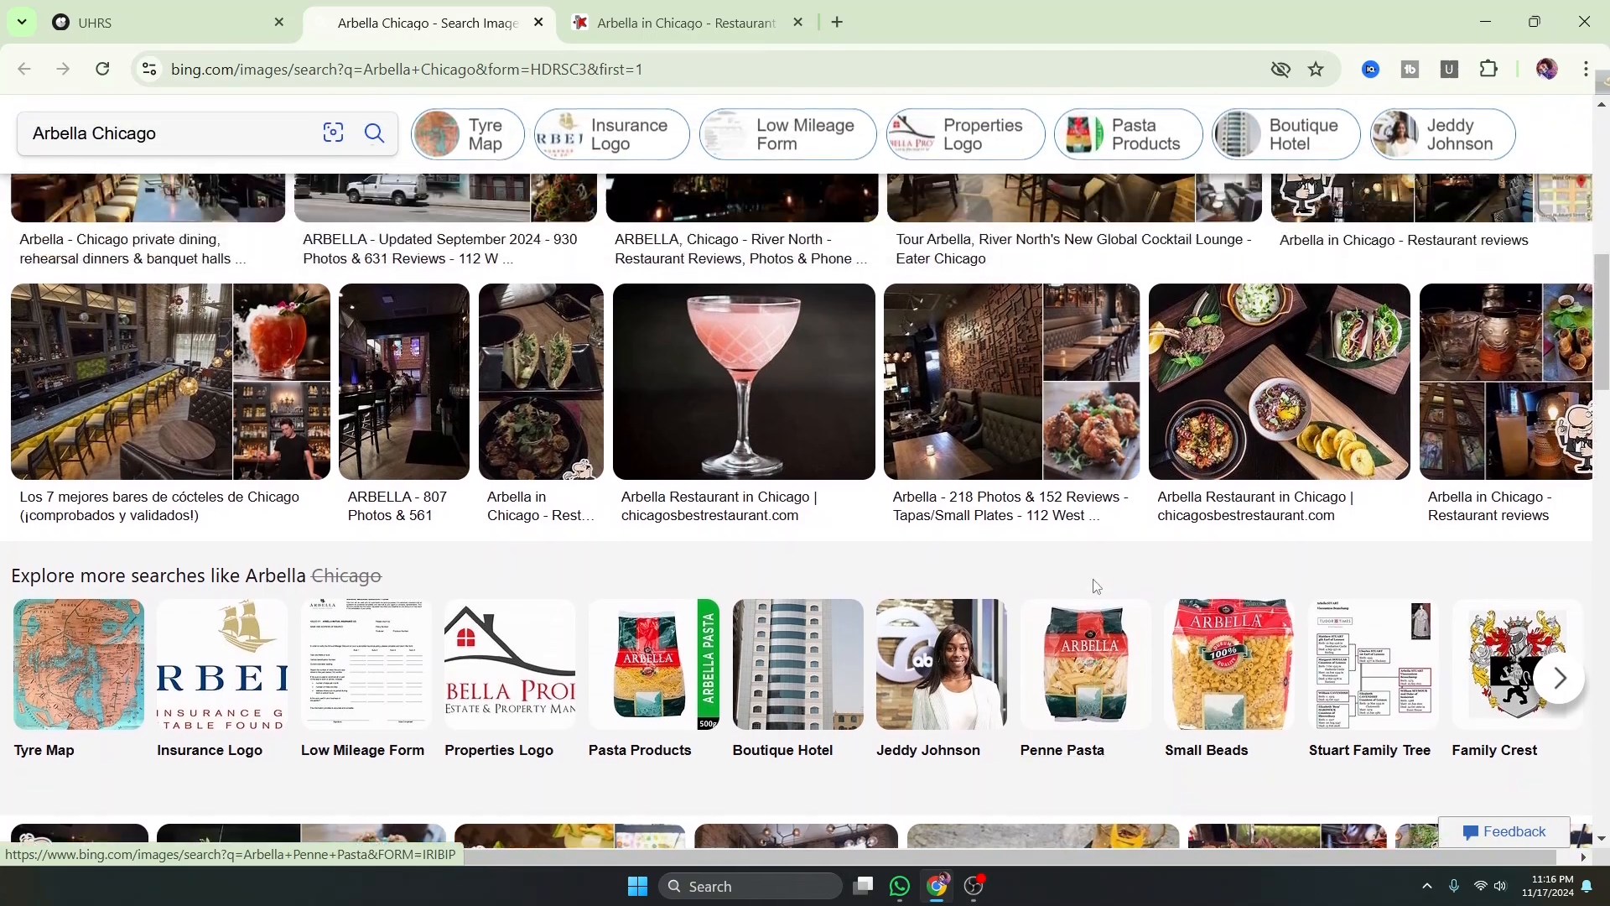
{"action": "scroll", "coordinate": [1095, 587], "scroll_direction": "down", "scroll_amount": 3}
{"action": "scroll", "coordinate": [1065, 587], "scroll_direction": "up", "scroll_amount": 10}
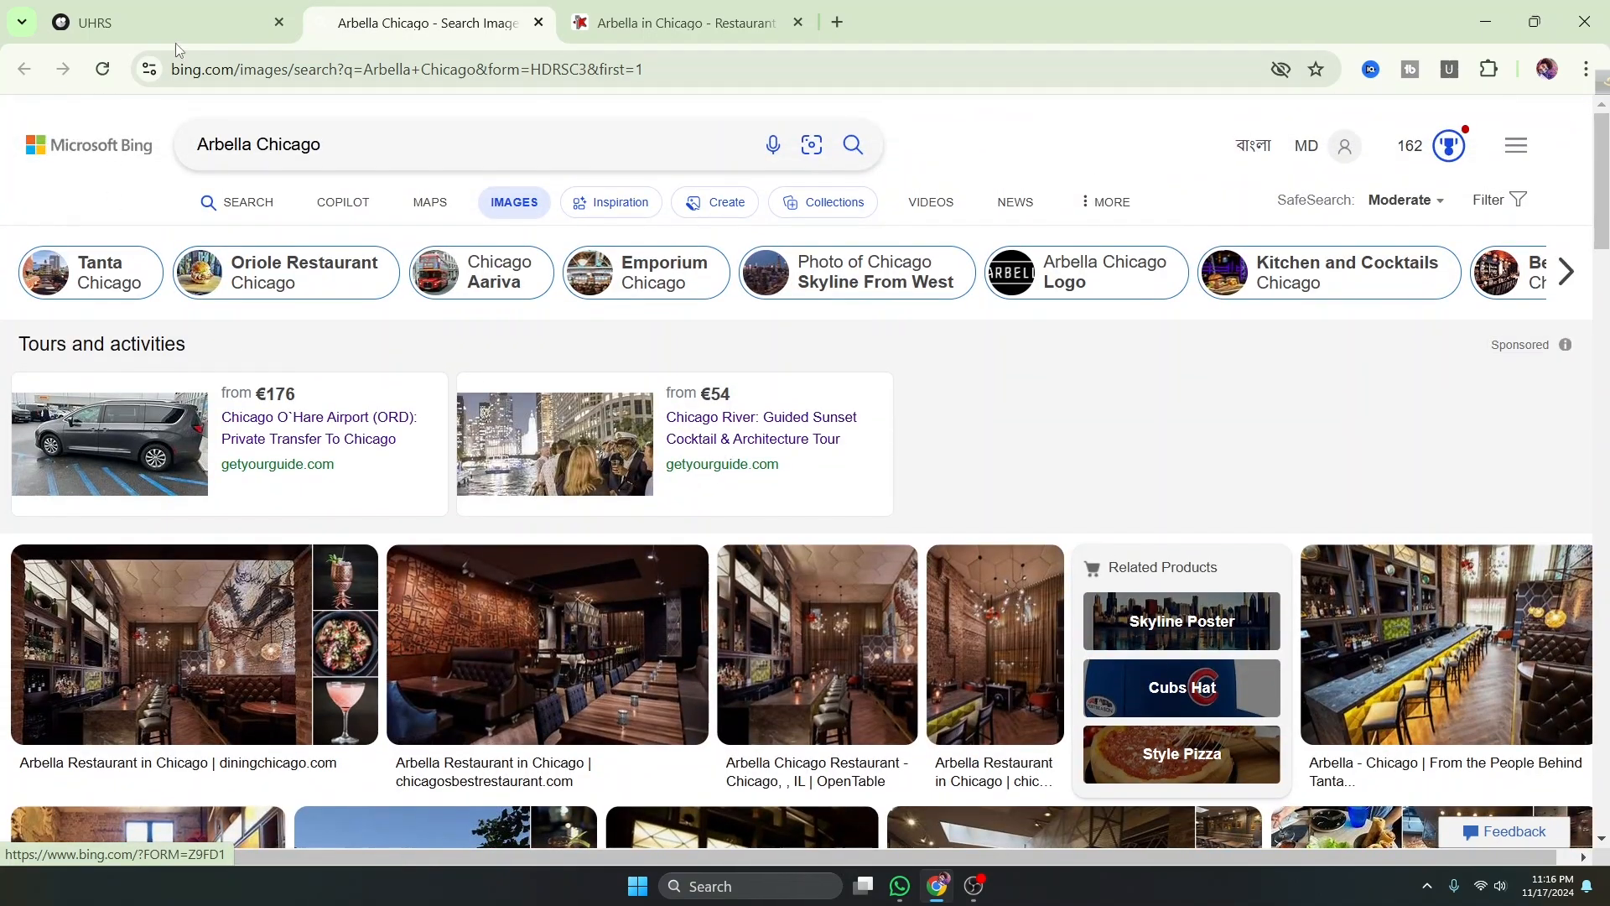
Answer "Yes, it is." for whether the image scraped from the Arbella article page is available
{"action": "left_click", "coordinate": [174, 34]}
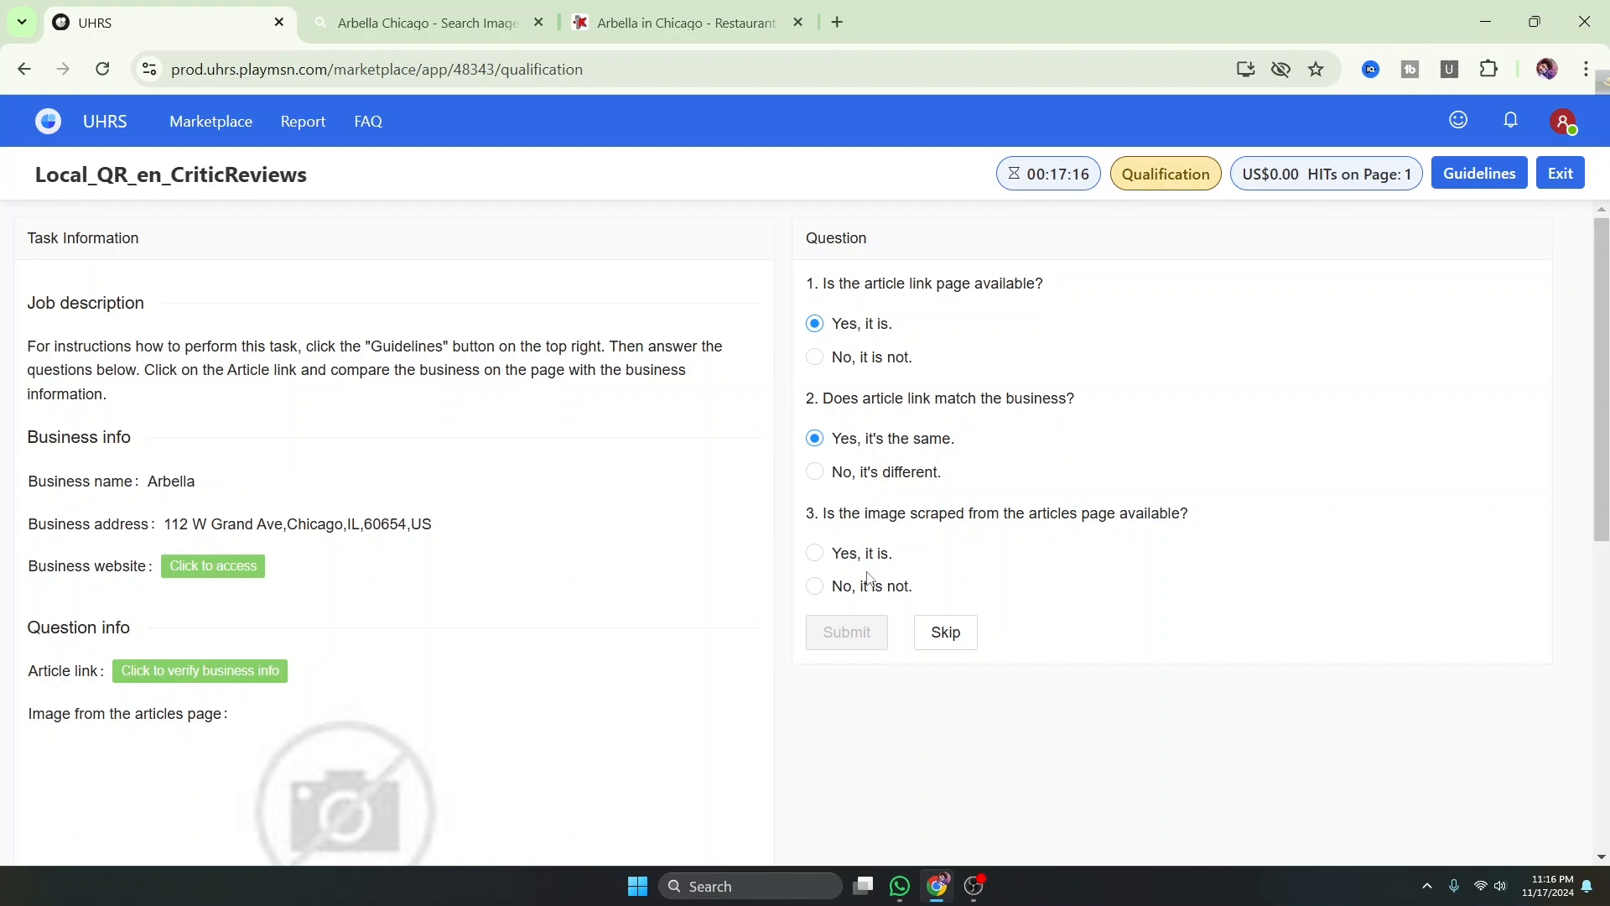
{"action": "left_click", "coordinate": [816, 556]}
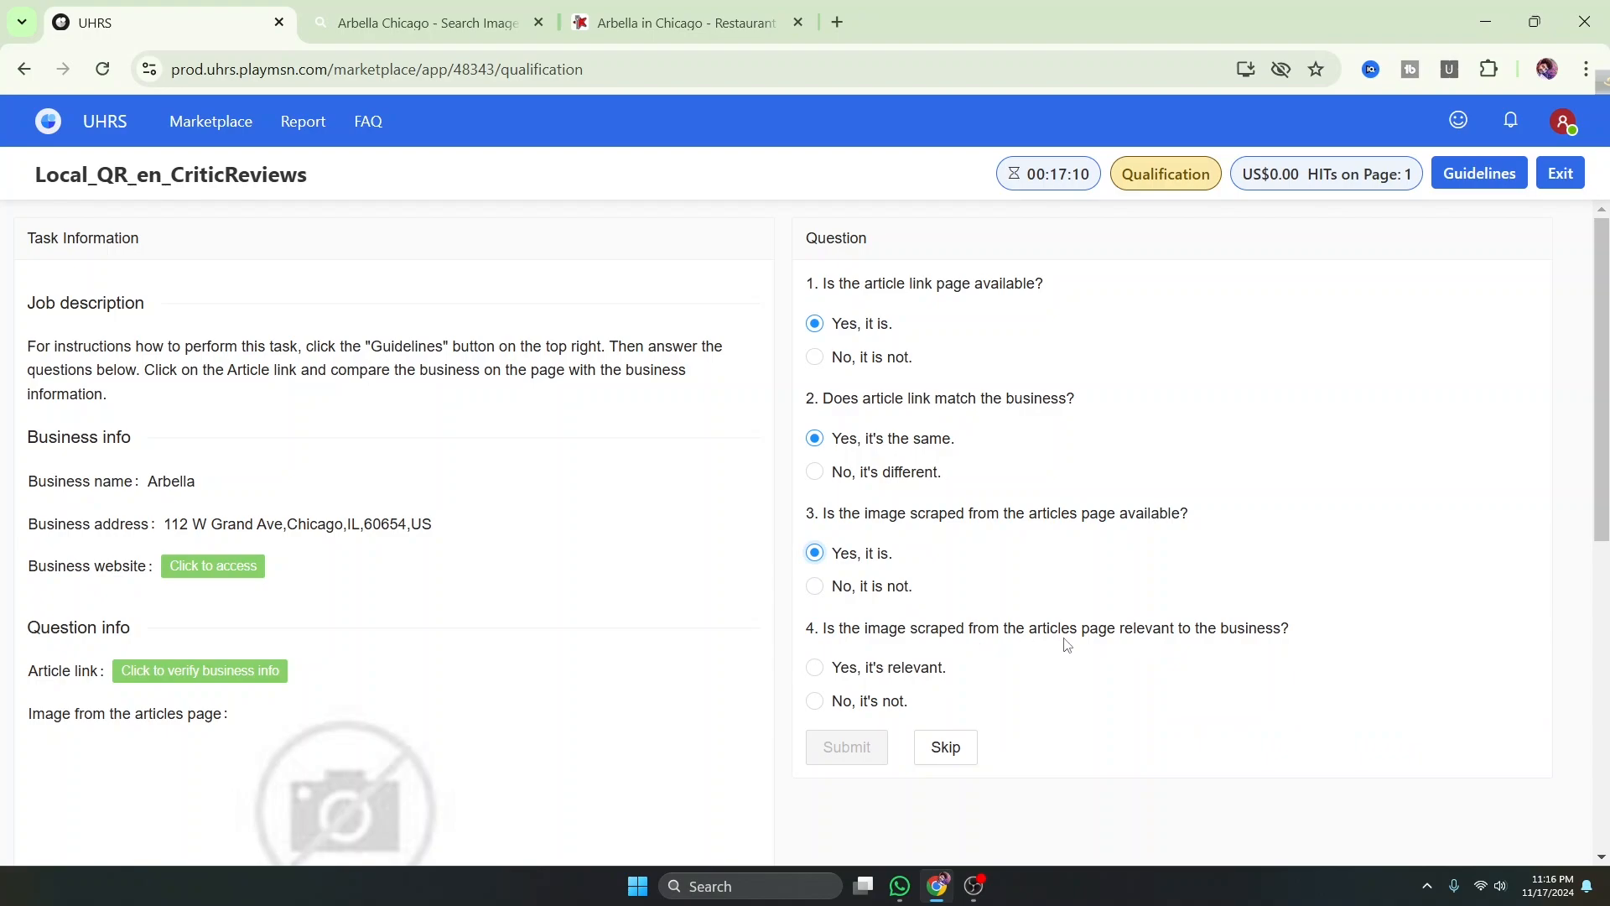
Look through the Bing image results for Arbella Chicago once more for photos matching the article page
{"action": "left_click", "coordinate": [481, 30]}
{"action": "left_click", "coordinate": [700, 30]}
{"action": "left_click", "coordinate": [530, 14]}
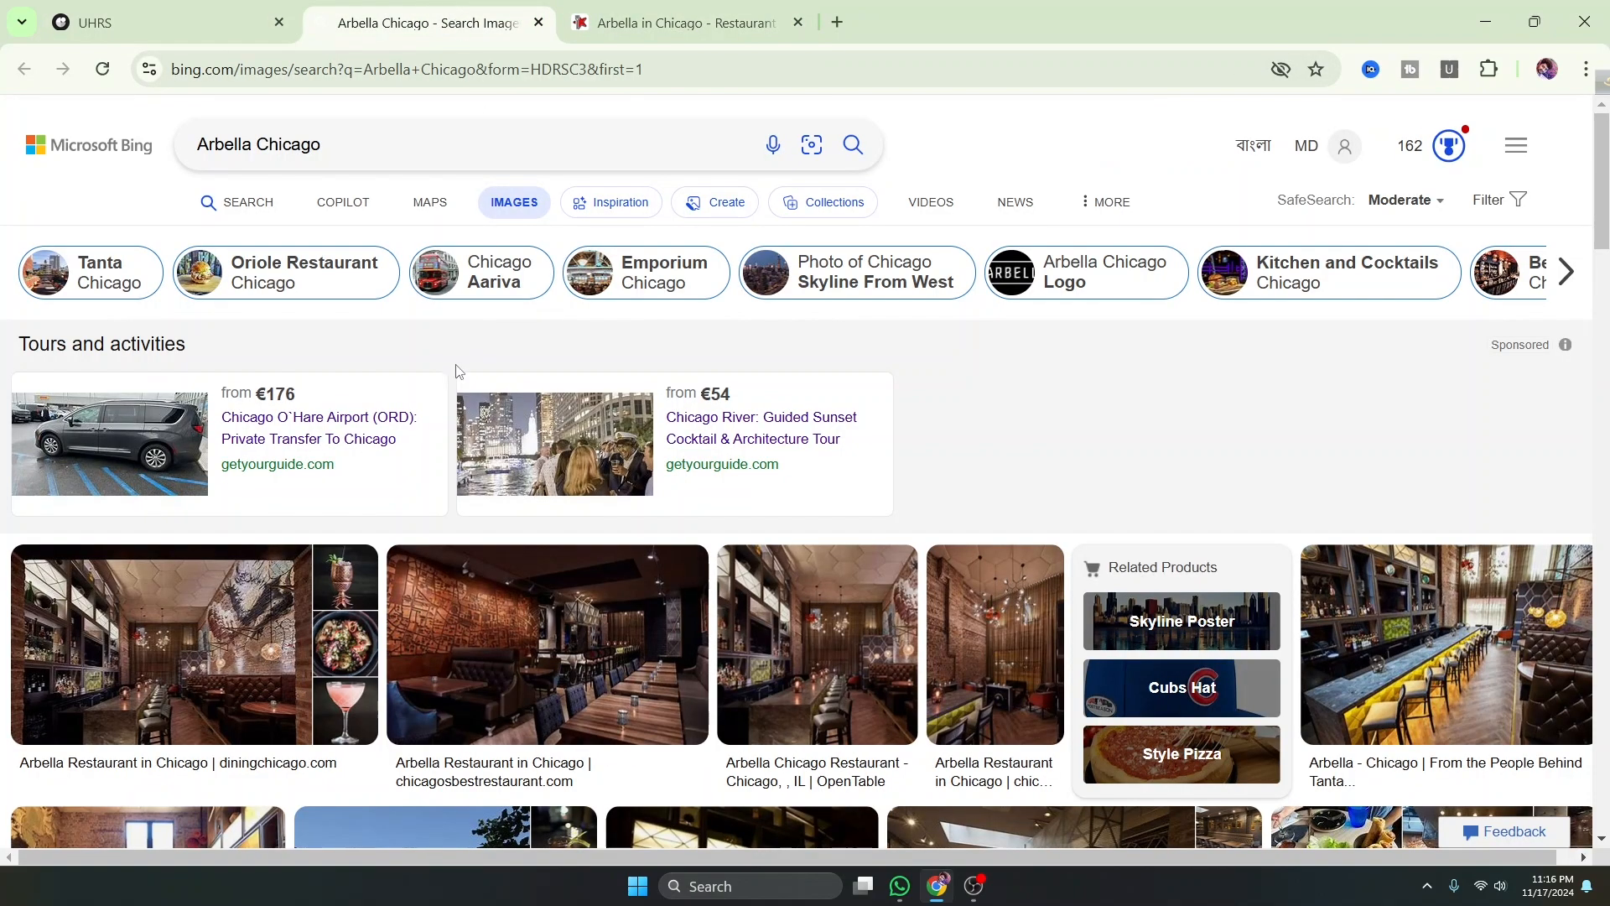
{"action": "scroll", "coordinate": [456, 370], "scroll_direction": "down", "scroll_amount": 3}
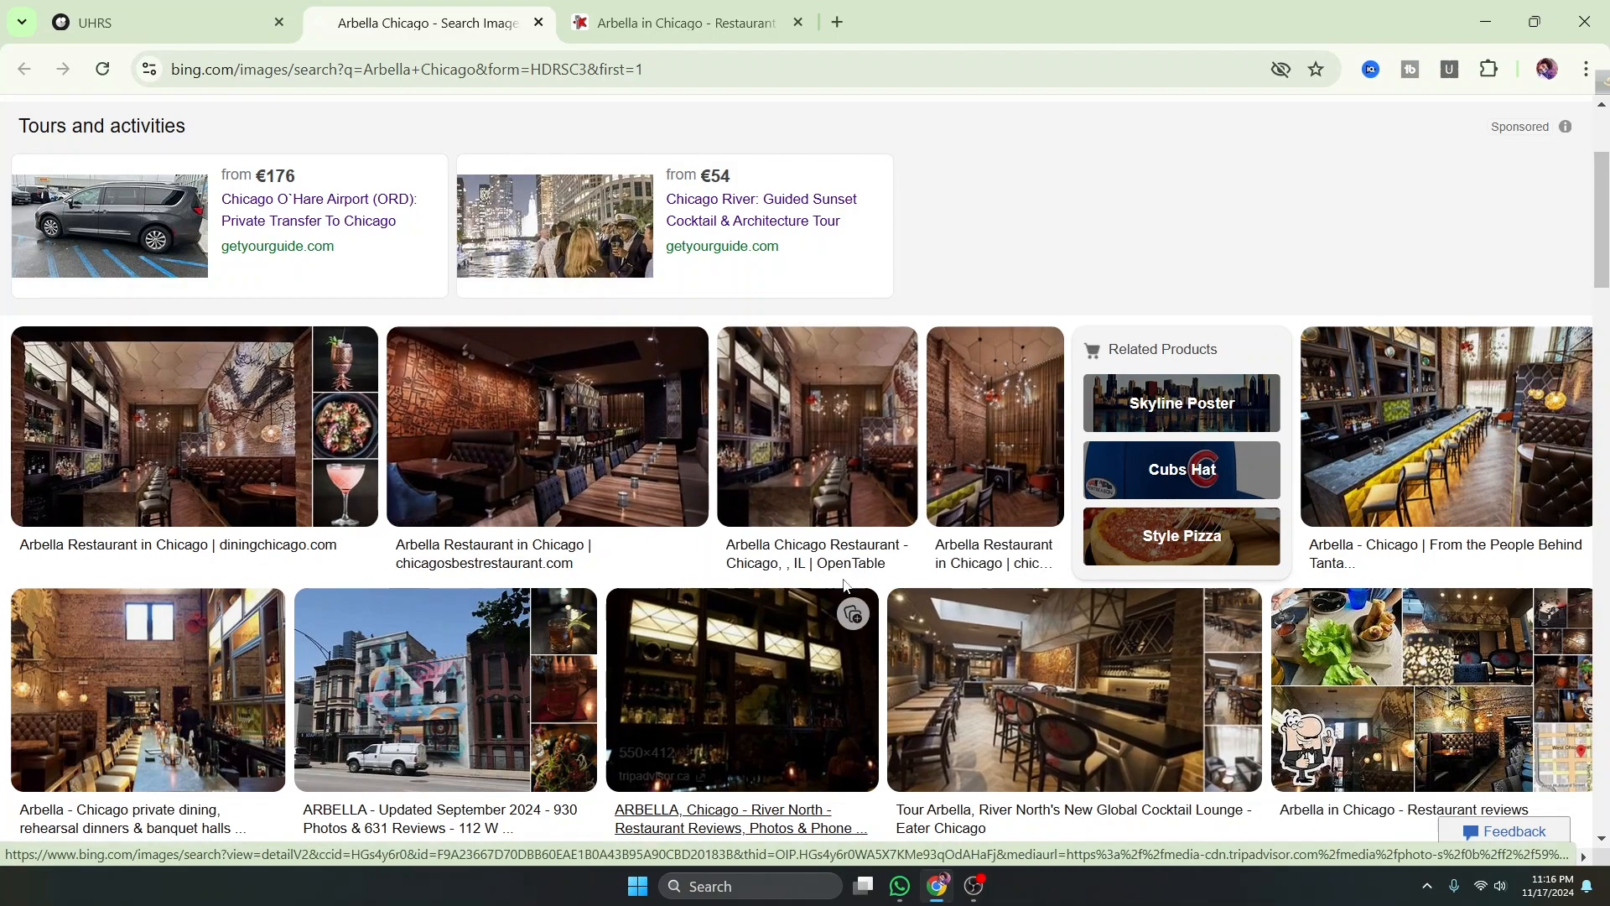
Page forward through the photo gallery on Arbella's Restaurant Guru article to compare its photos with the Bing results
{"action": "left_click", "coordinate": [681, 18]}
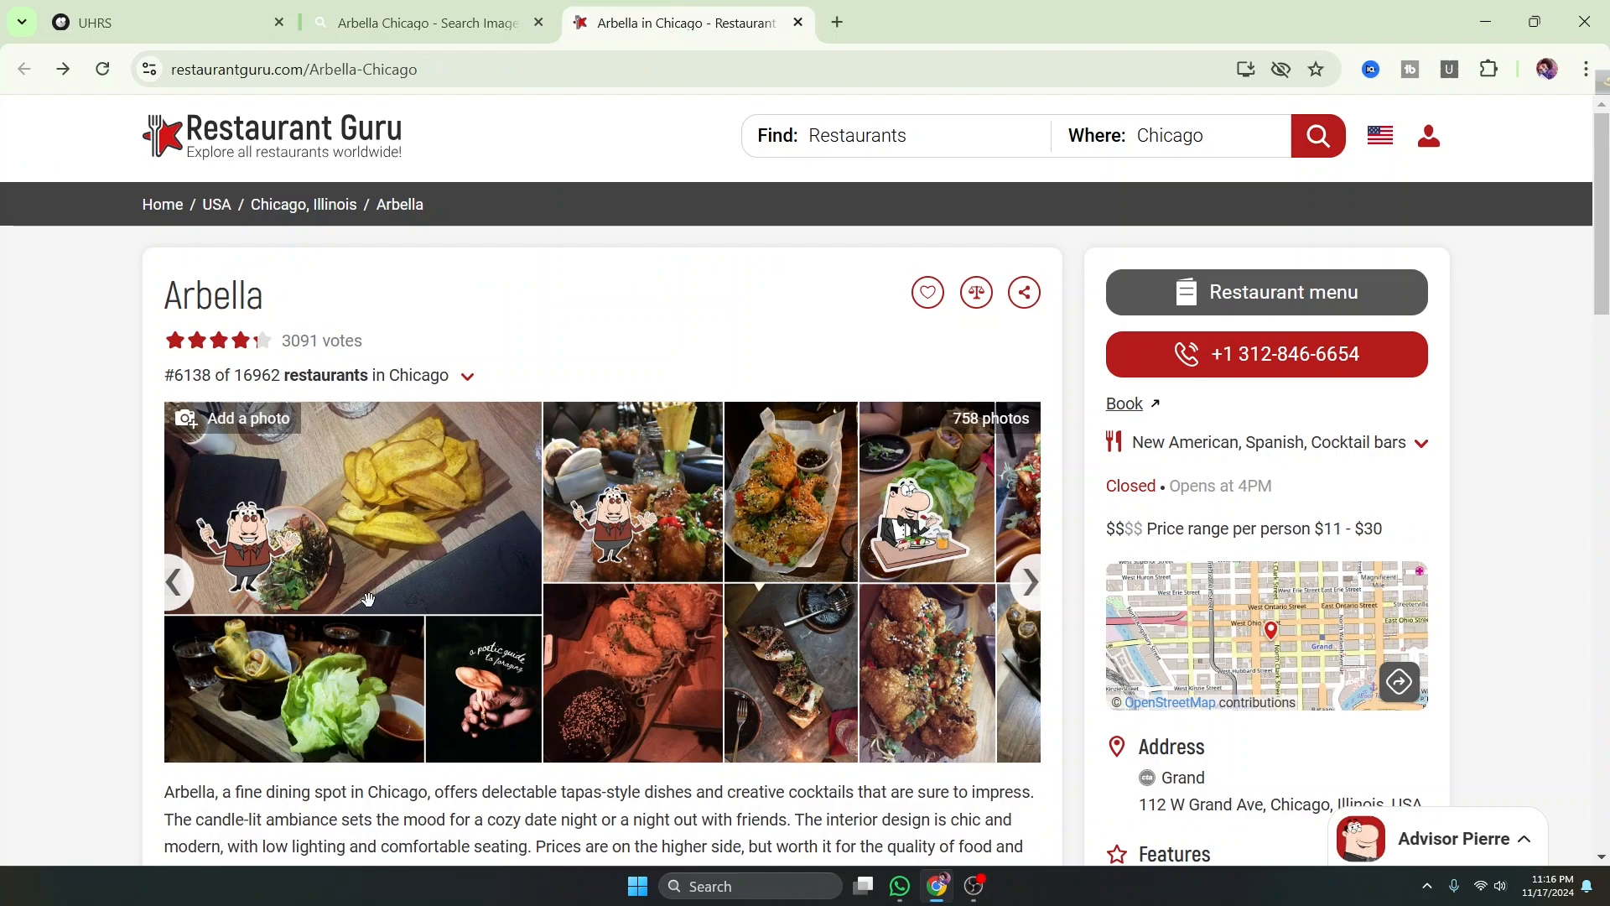
{"action": "scroll", "coordinate": [1014, 563], "scroll_direction": "down", "scroll_amount": 2}
{"action": "left_click", "coordinate": [1025, 363]}
{"action": "left_click", "coordinate": [1025, 362]}
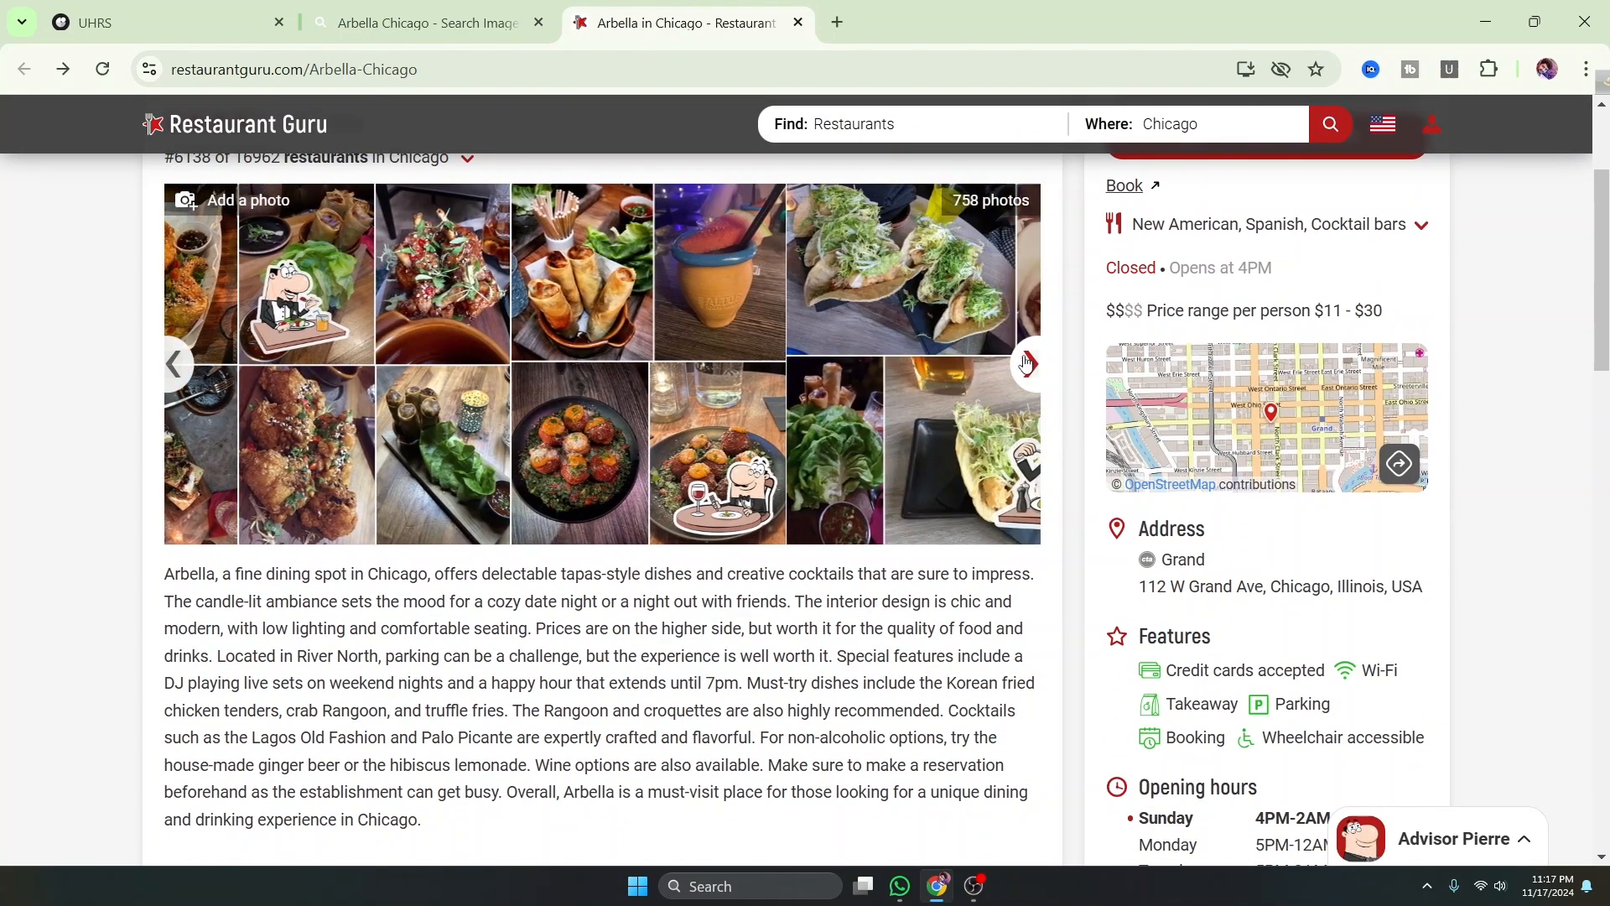
{"action": "left_click", "coordinate": [1025, 362]}
{"action": "left_click", "coordinate": [1025, 363]}
{"action": "left_click", "coordinate": [1025, 363]}
{"action": "left_click", "coordinate": [1025, 363]}
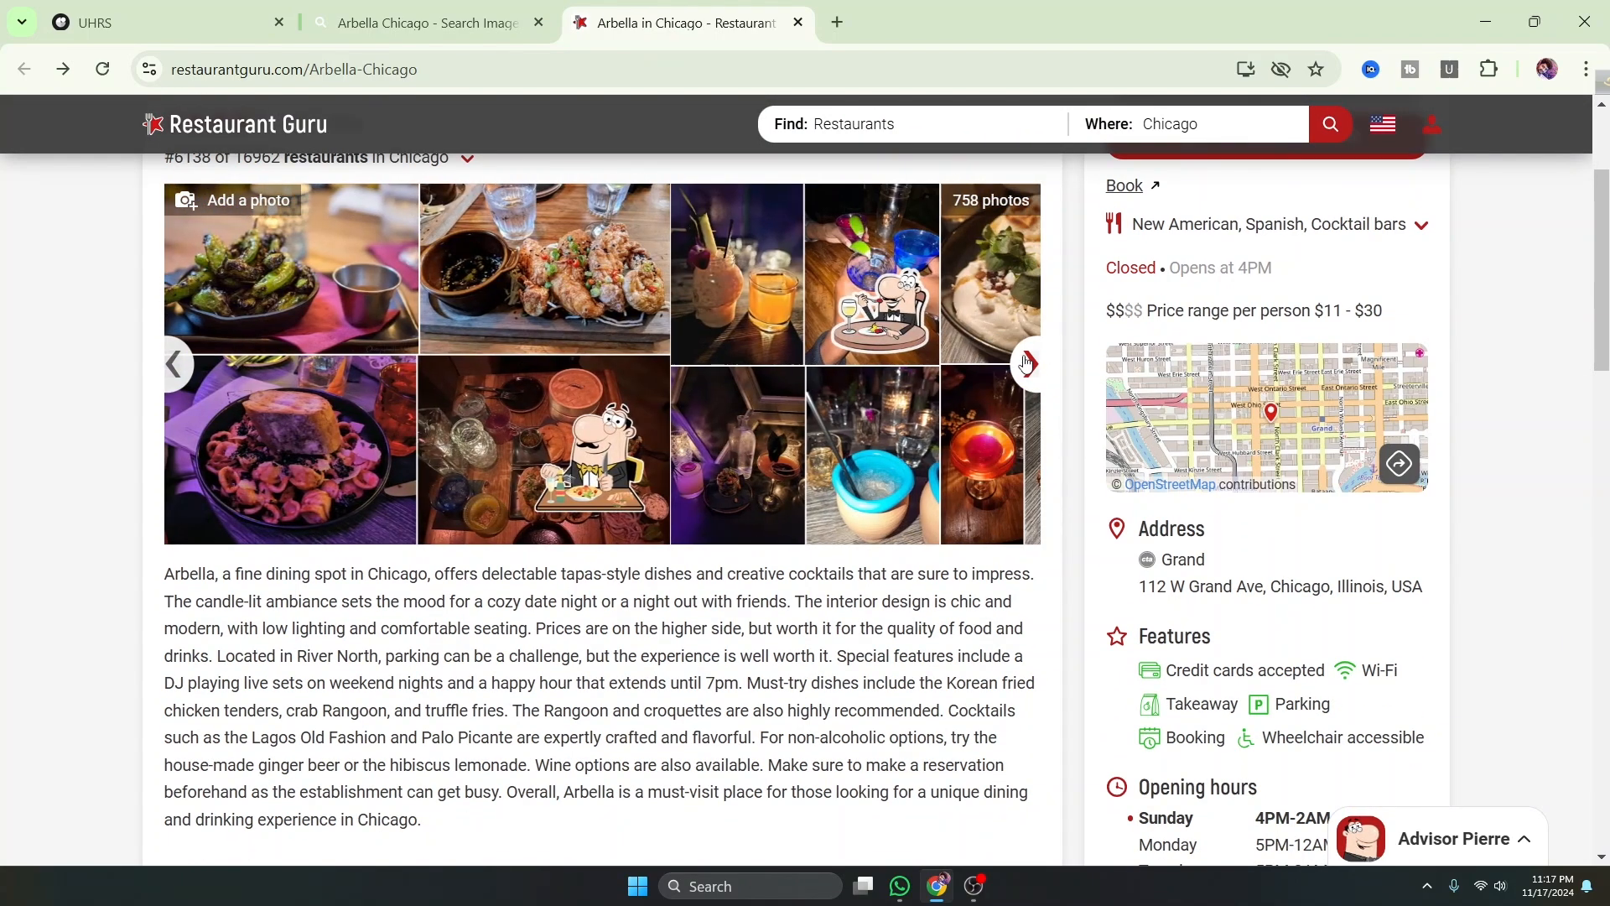
{"action": "scroll", "coordinate": [548, 557], "scroll_direction": "up", "scroll_amount": 3}
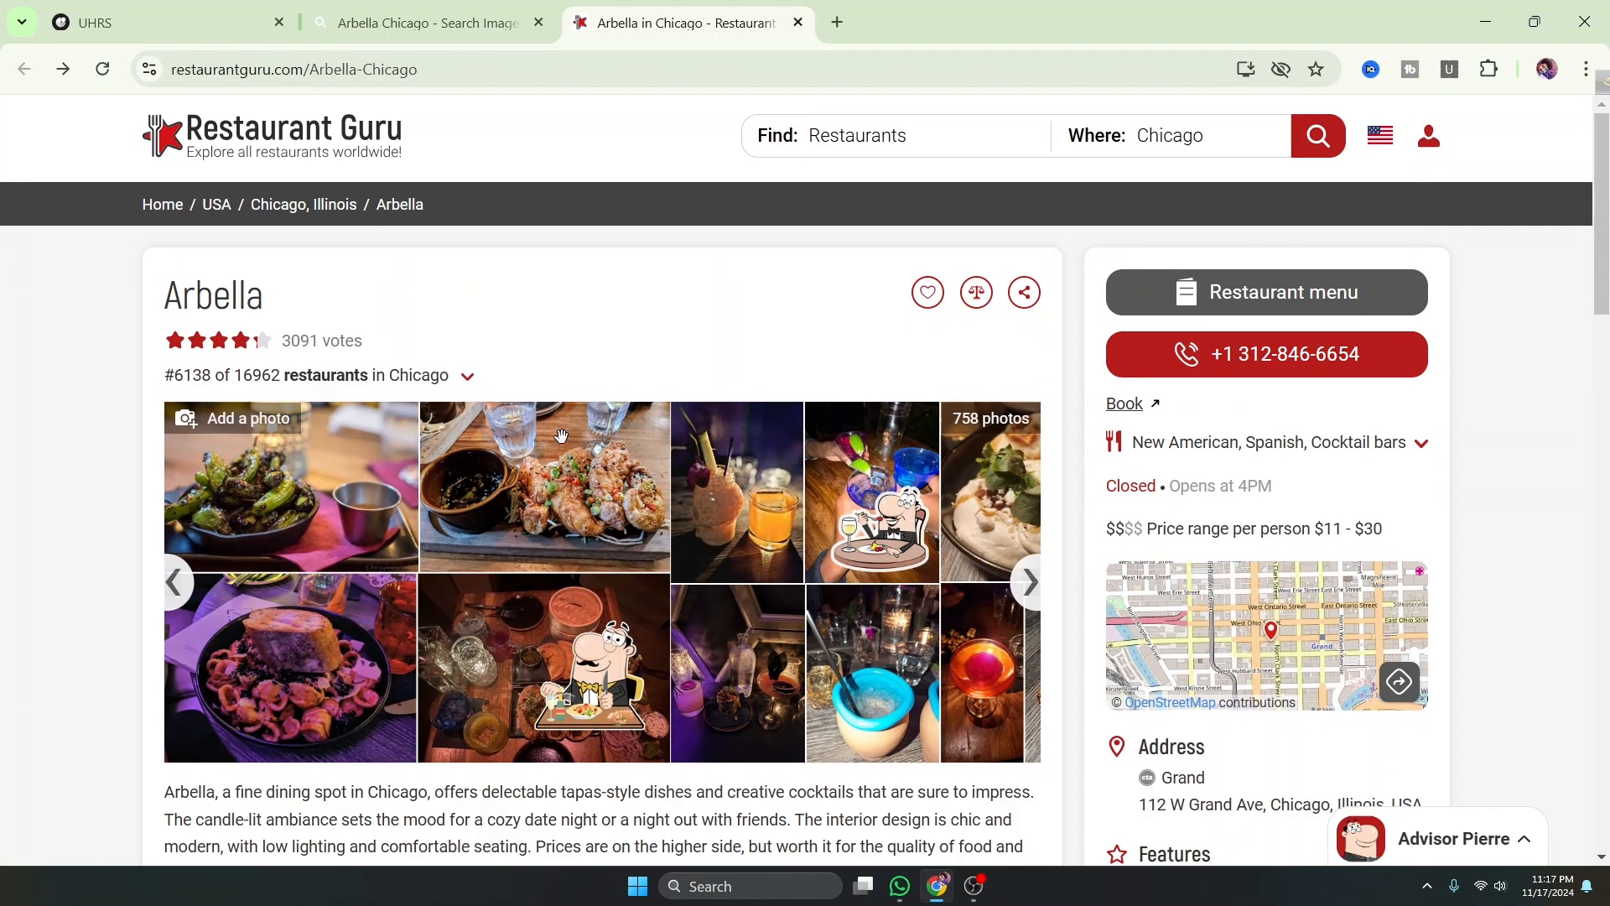
Answer "No, it's not." for the scraped image's relevance to Arbella and submit the judgment
{"action": "left_click", "coordinate": [457, 27]}
{"action": "left_click", "coordinate": [186, 27]}
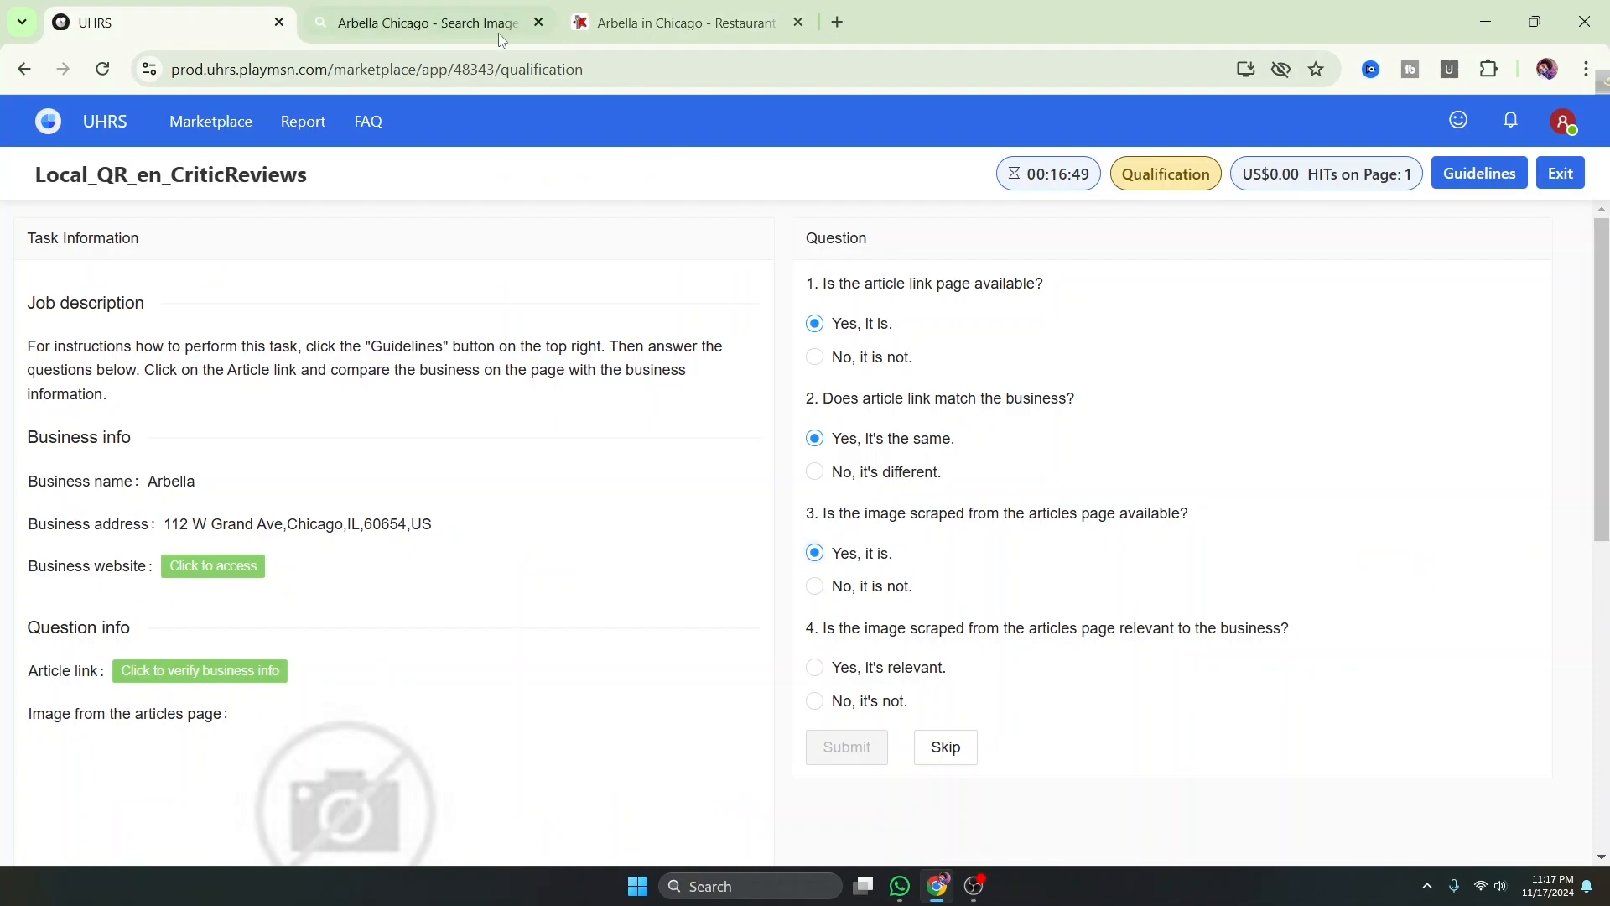
{"action": "left_click", "coordinate": [812, 703]}
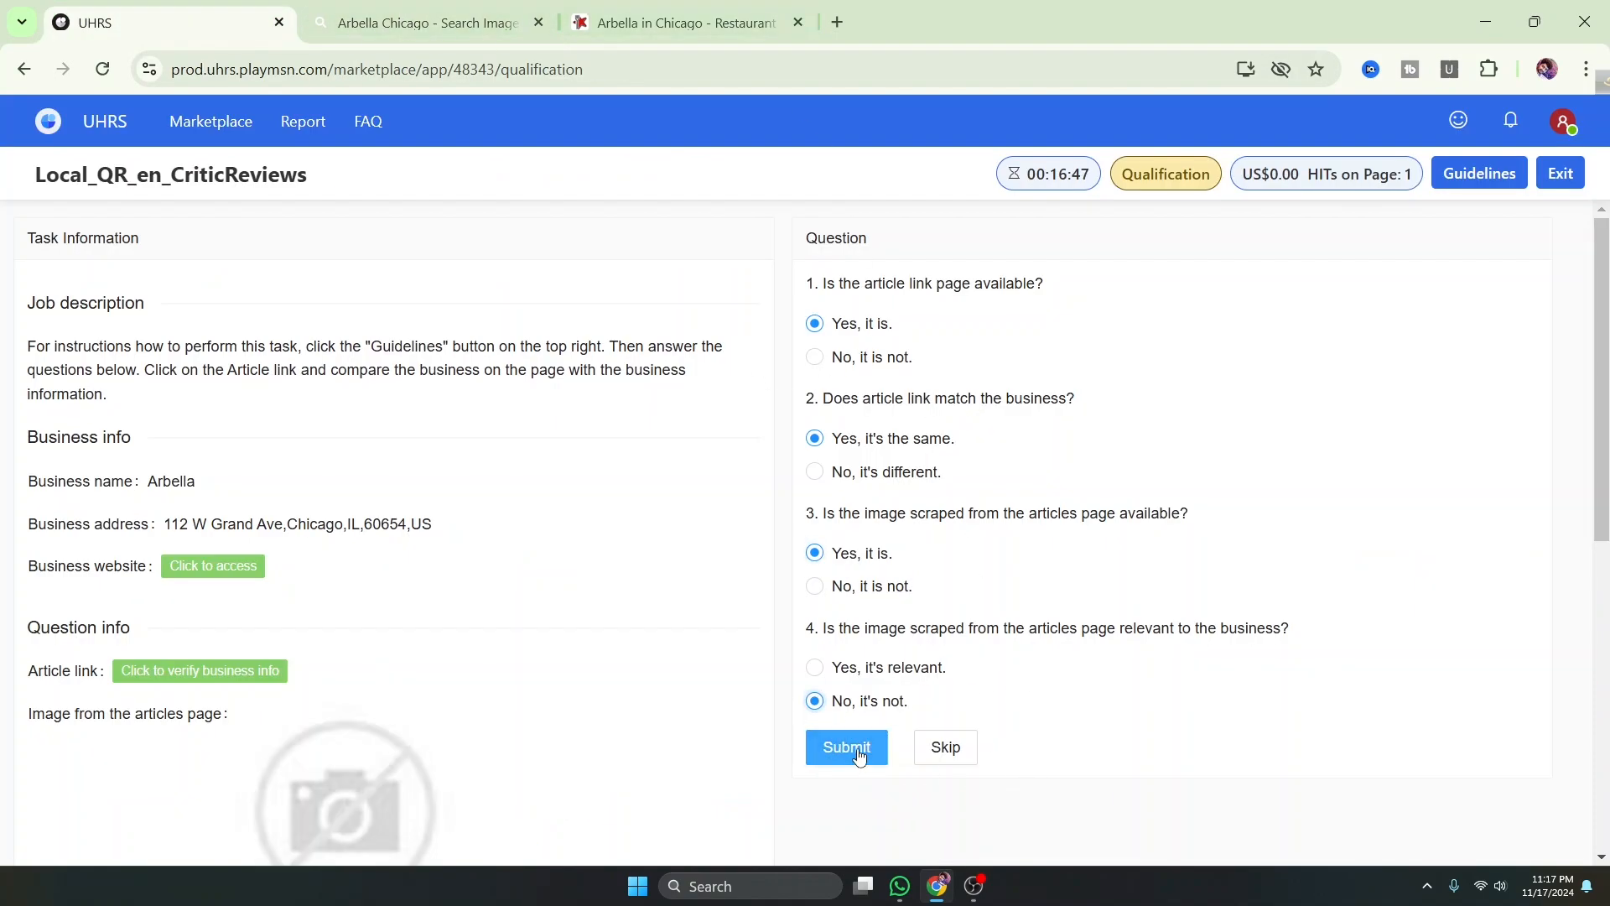
{"action": "left_click", "coordinate": [860, 752]}
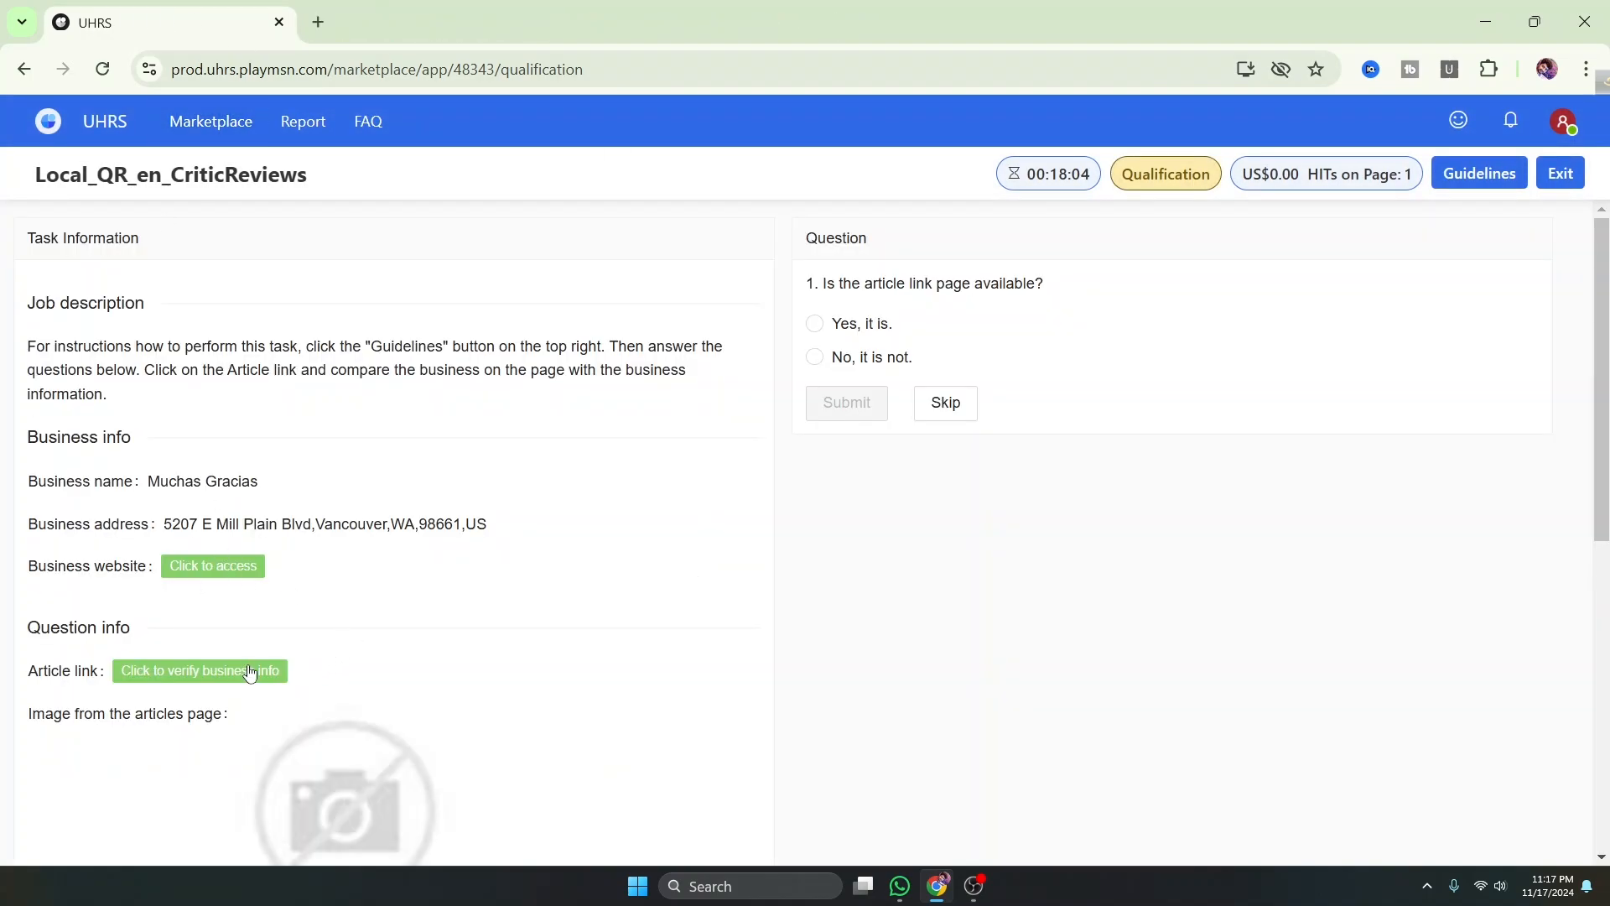
Check the Muchas Gracias article link, submit "No, it is not." for its page availability, and close the article page
{"action": "left_click", "coordinate": [178, 670]}
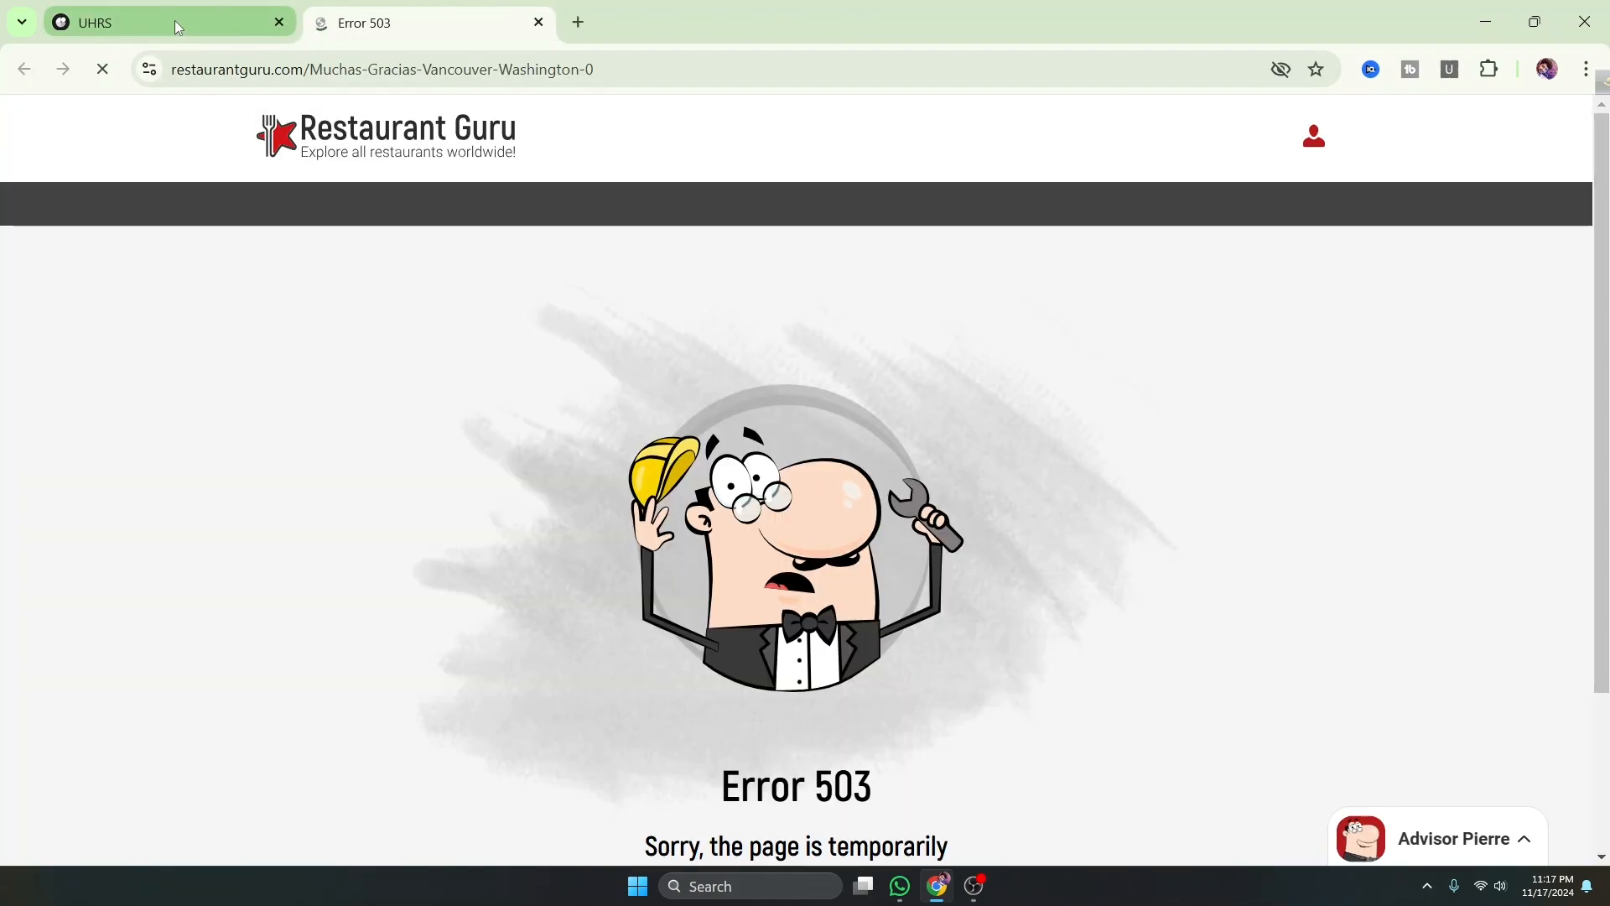
{"action": "scroll", "coordinate": [931, 783], "scroll_direction": "down", "scroll_amount": 1}
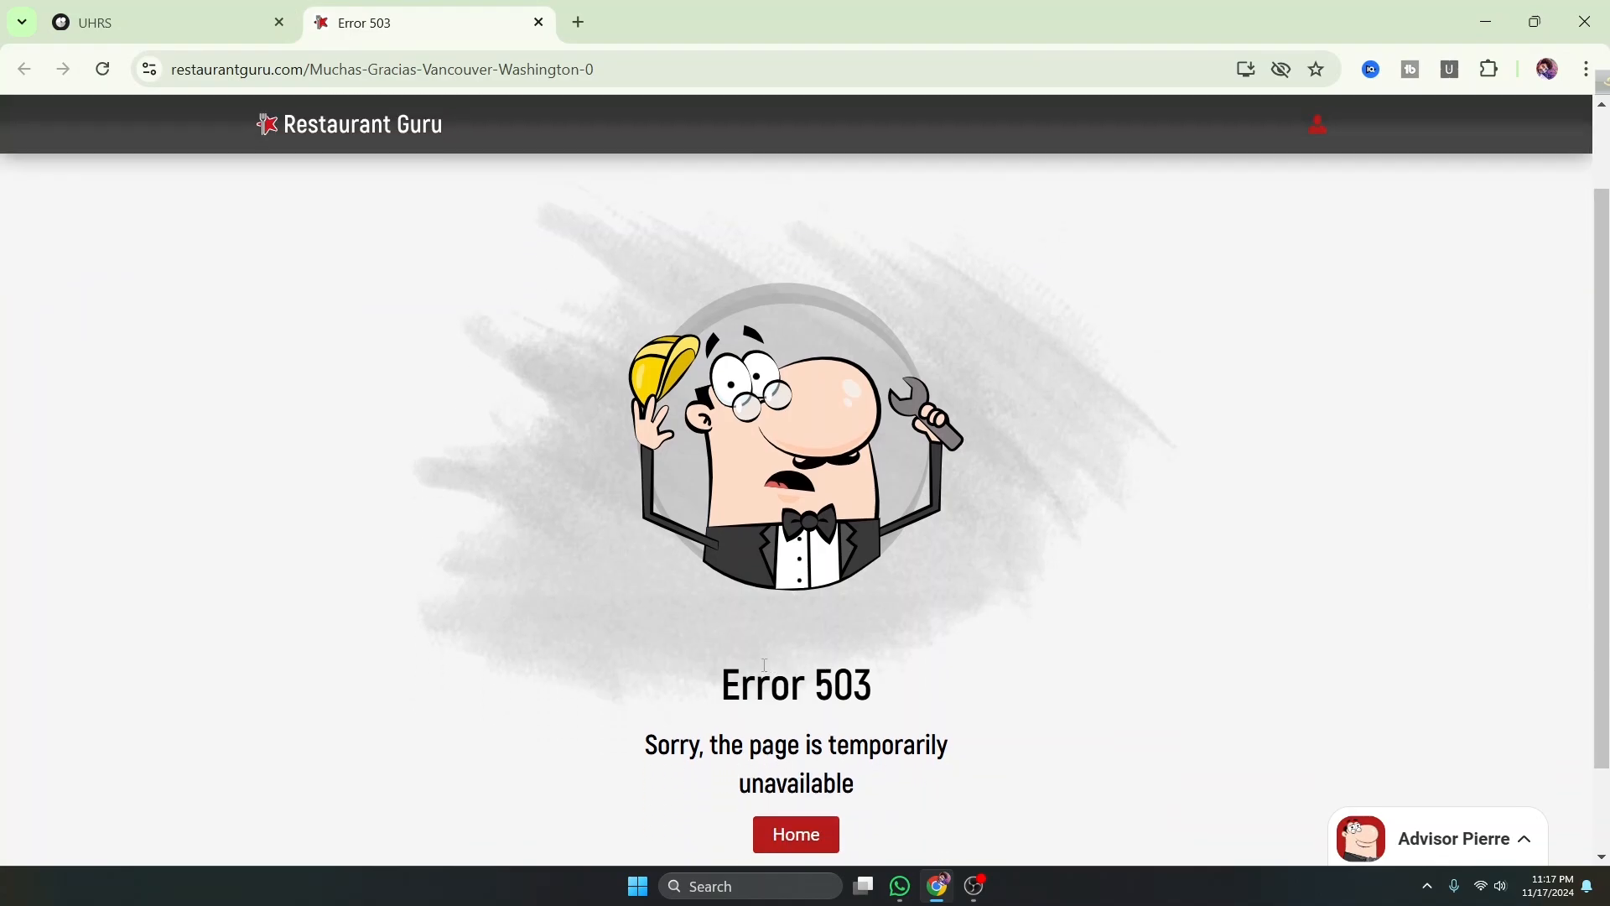
{"action": "scroll", "coordinate": [930, 784], "scroll_direction": "up", "scroll_amount": 1}
{"action": "left_click", "coordinate": [252, 23]}
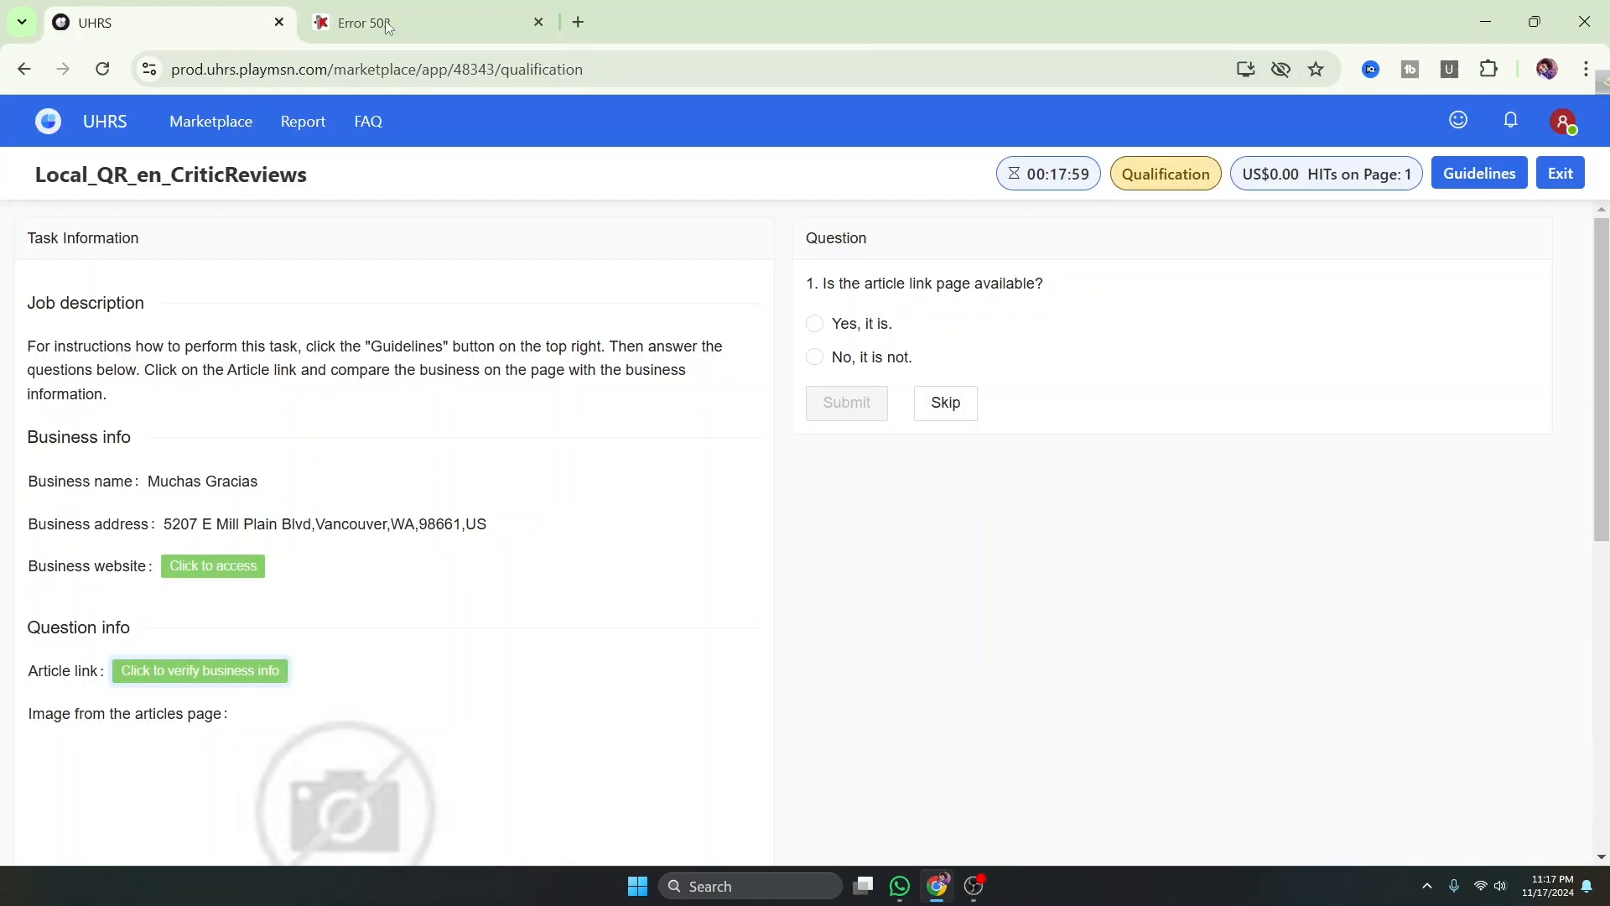
{"action": "left_click", "coordinate": [825, 361]}
{"action": "left_click", "coordinate": [846, 418]}
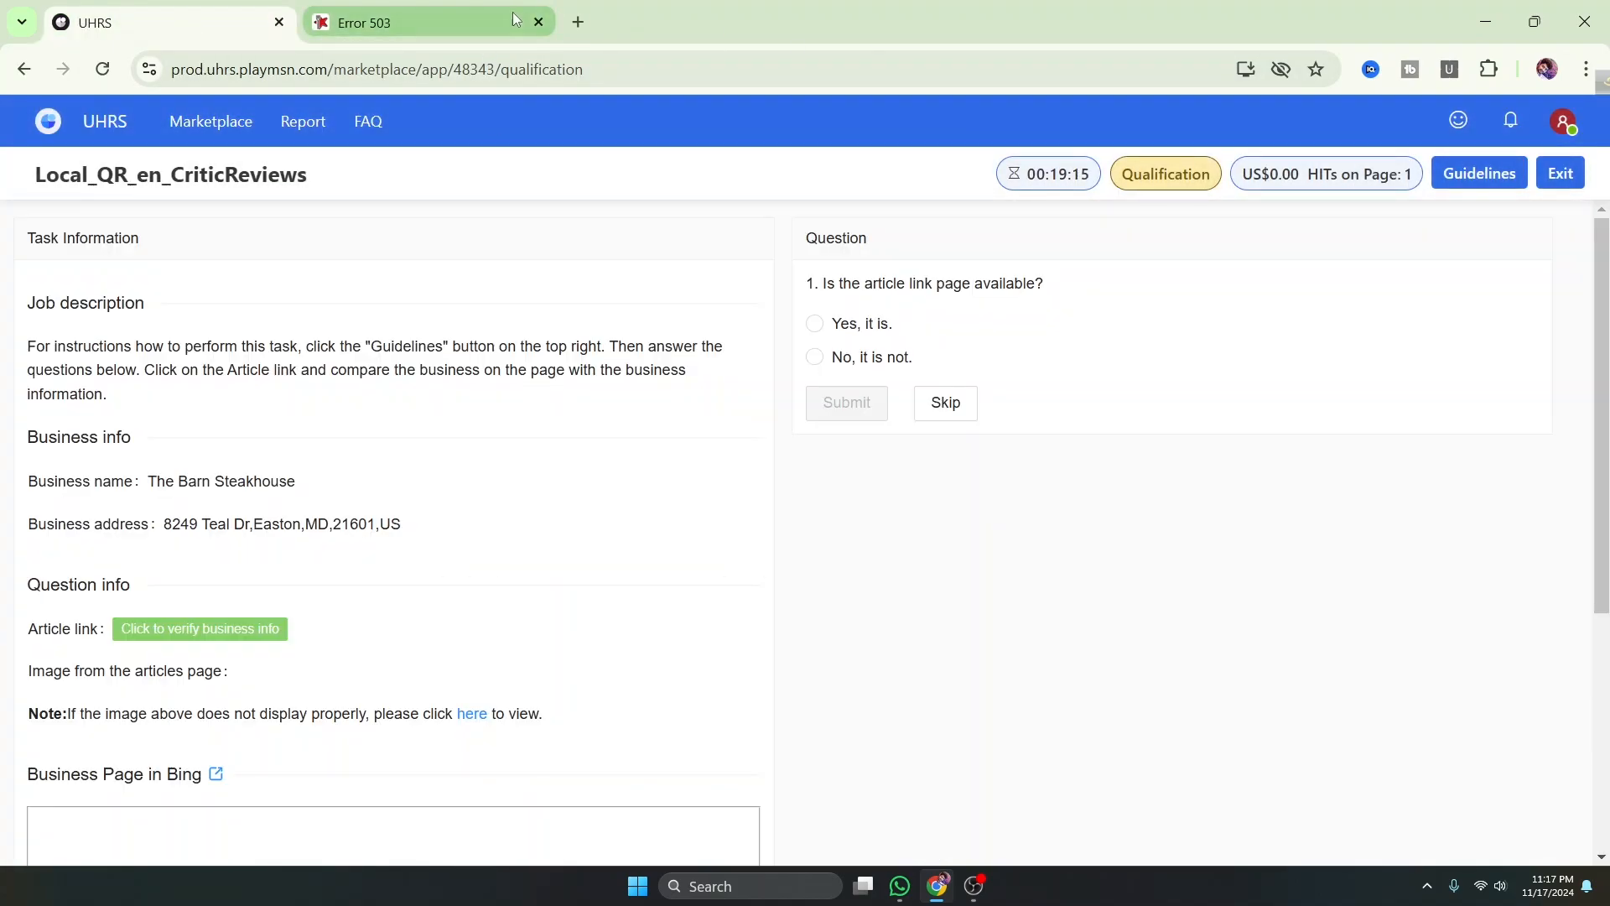
{"action": "left_click", "coordinate": [539, 22]}
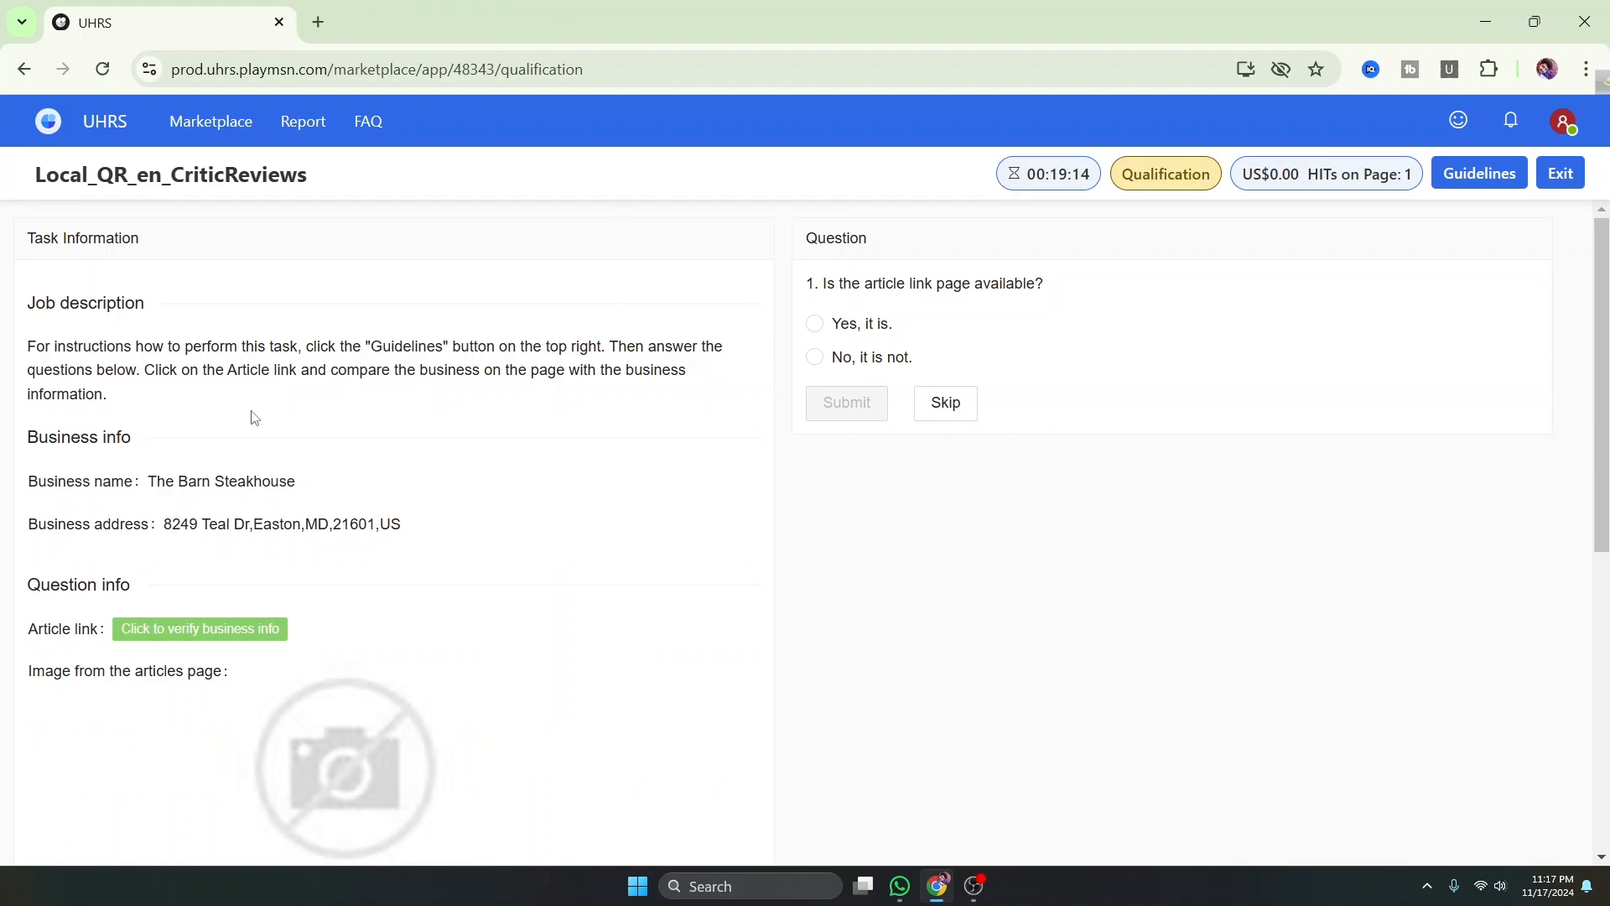
Open The Barn Steakhouse's article link, then close and reopen it to check whether the page is available
{"action": "left_click", "coordinate": [189, 631]}
{"action": "left_click", "coordinate": [401, 20]}
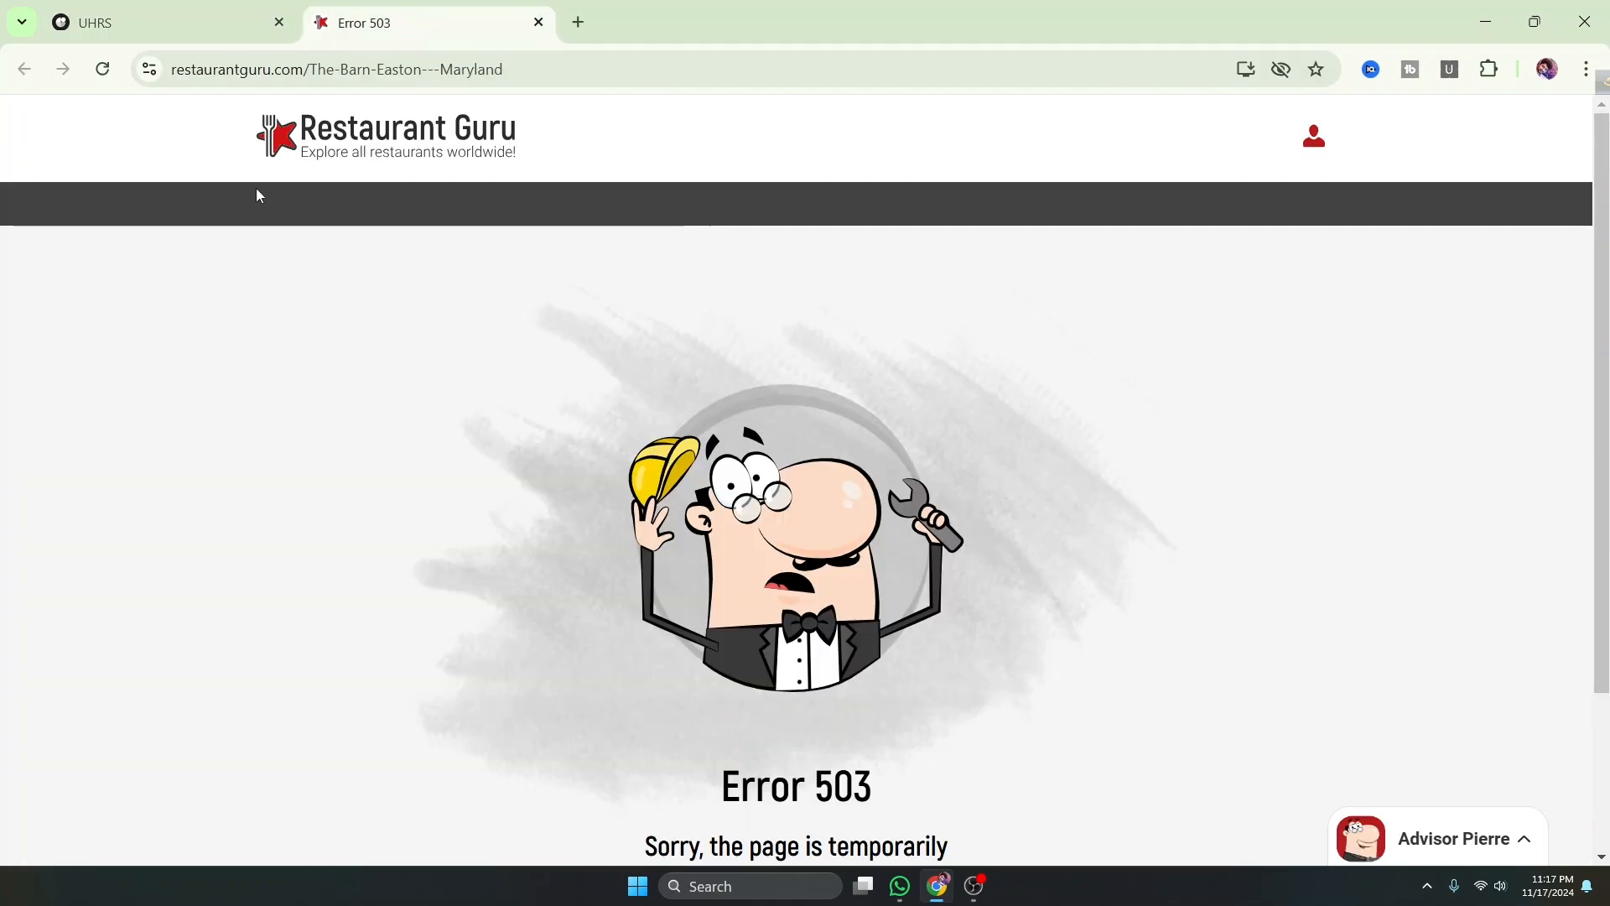
{"action": "left_click", "coordinate": [239, 31]}
{"action": "left_click", "coordinate": [443, 27]}
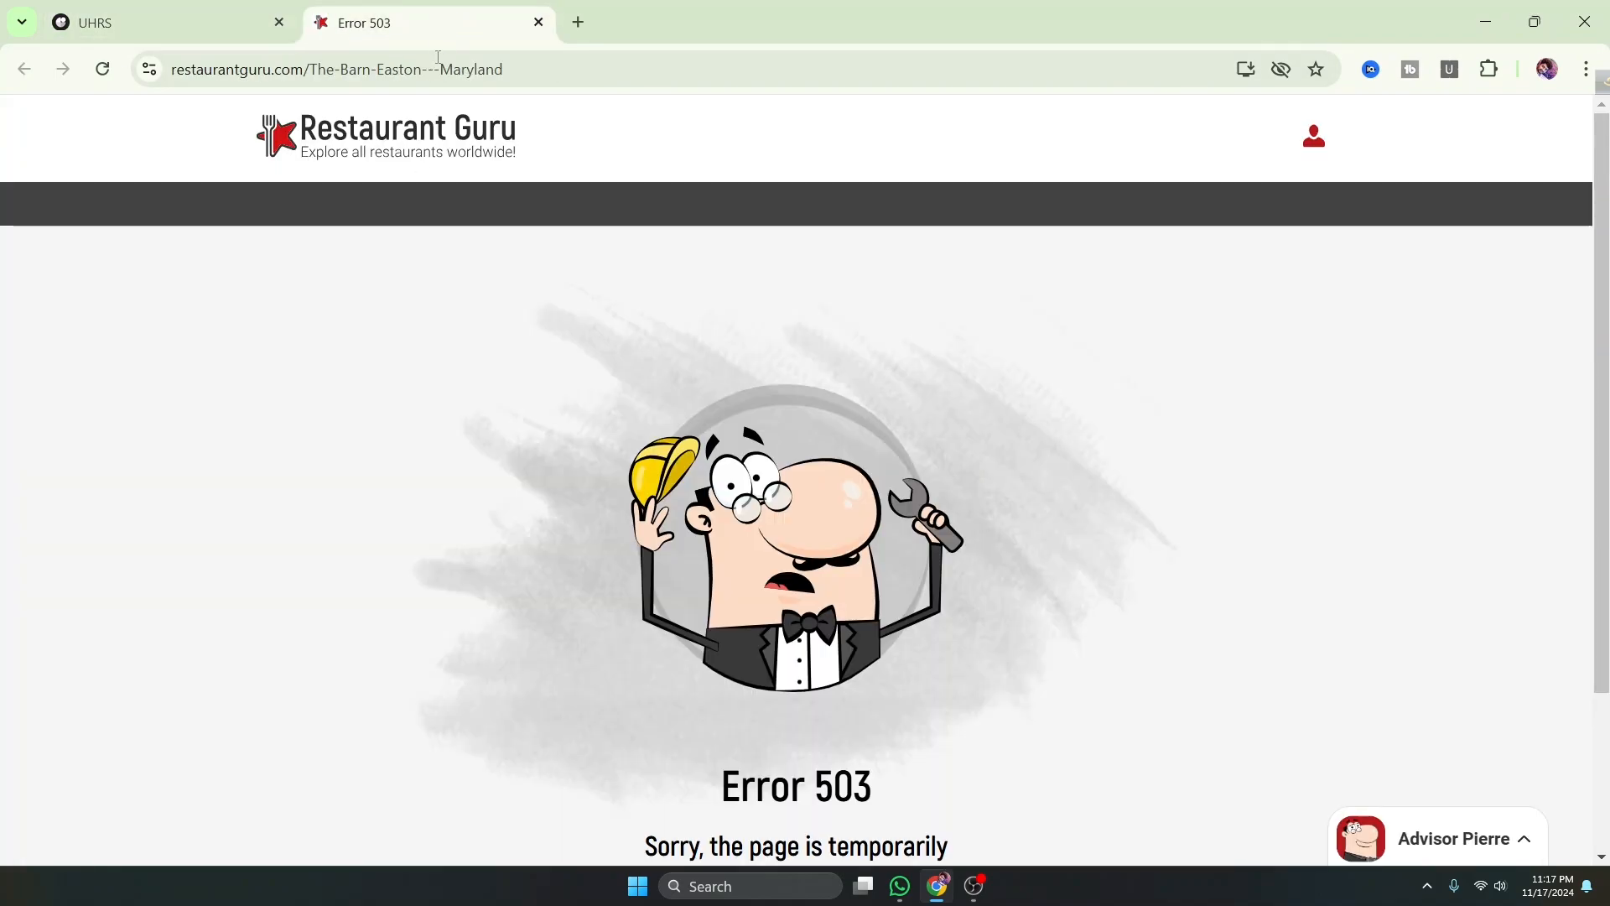
{"action": "left_click", "coordinate": [541, 25]}
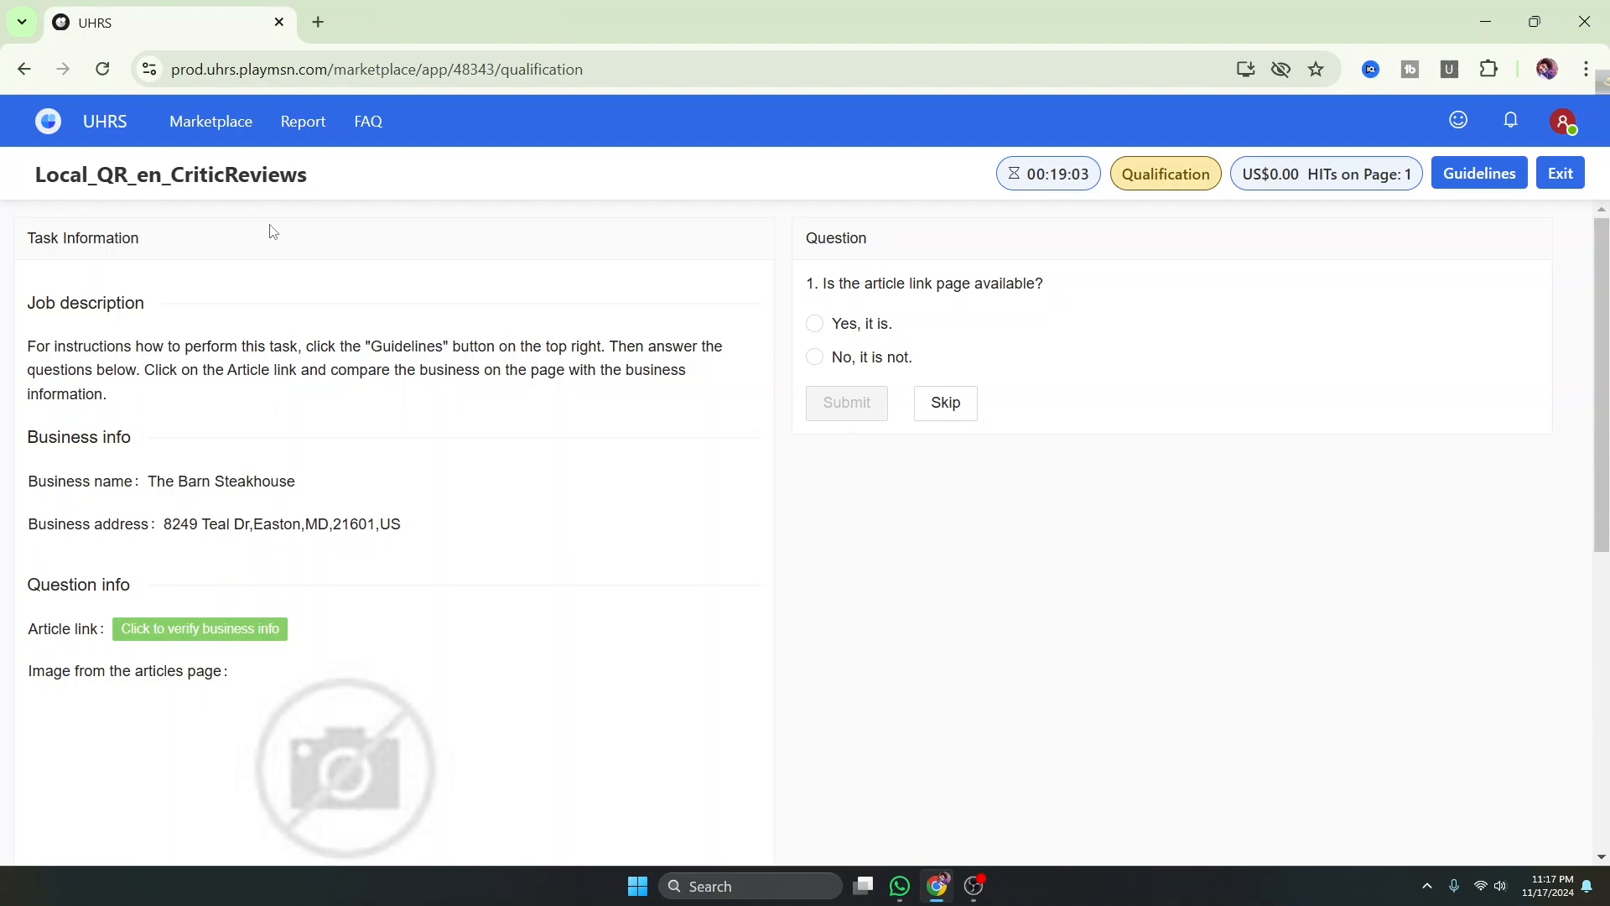
{"action": "left_click", "coordinate": [207, 637]}
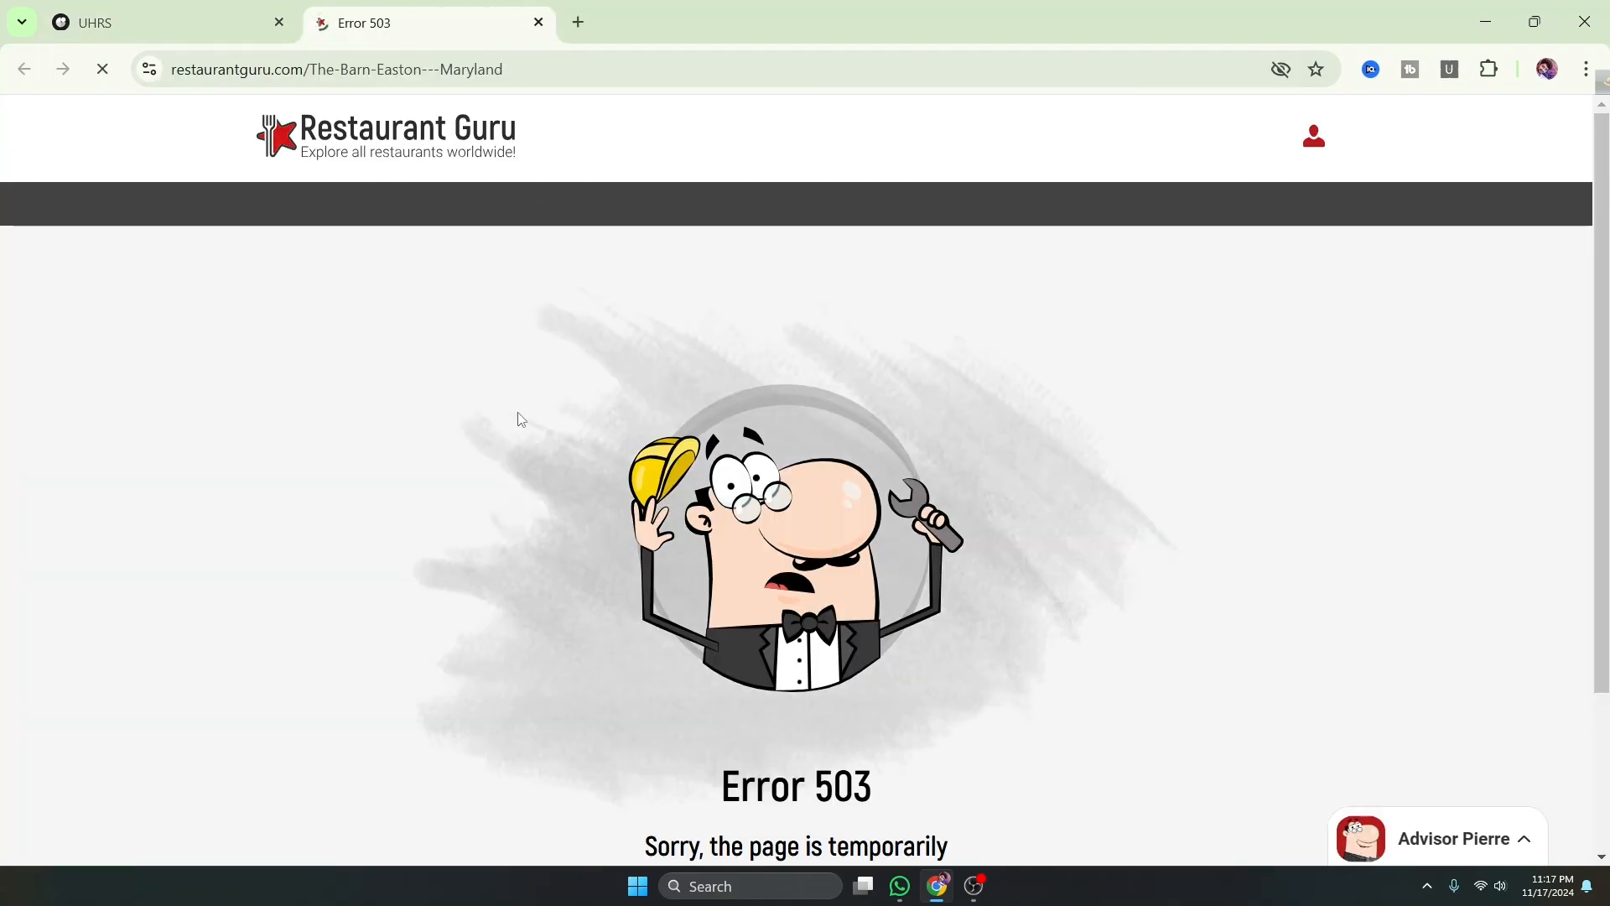
{"action": "left_click", "coordinate": [219, 20]}
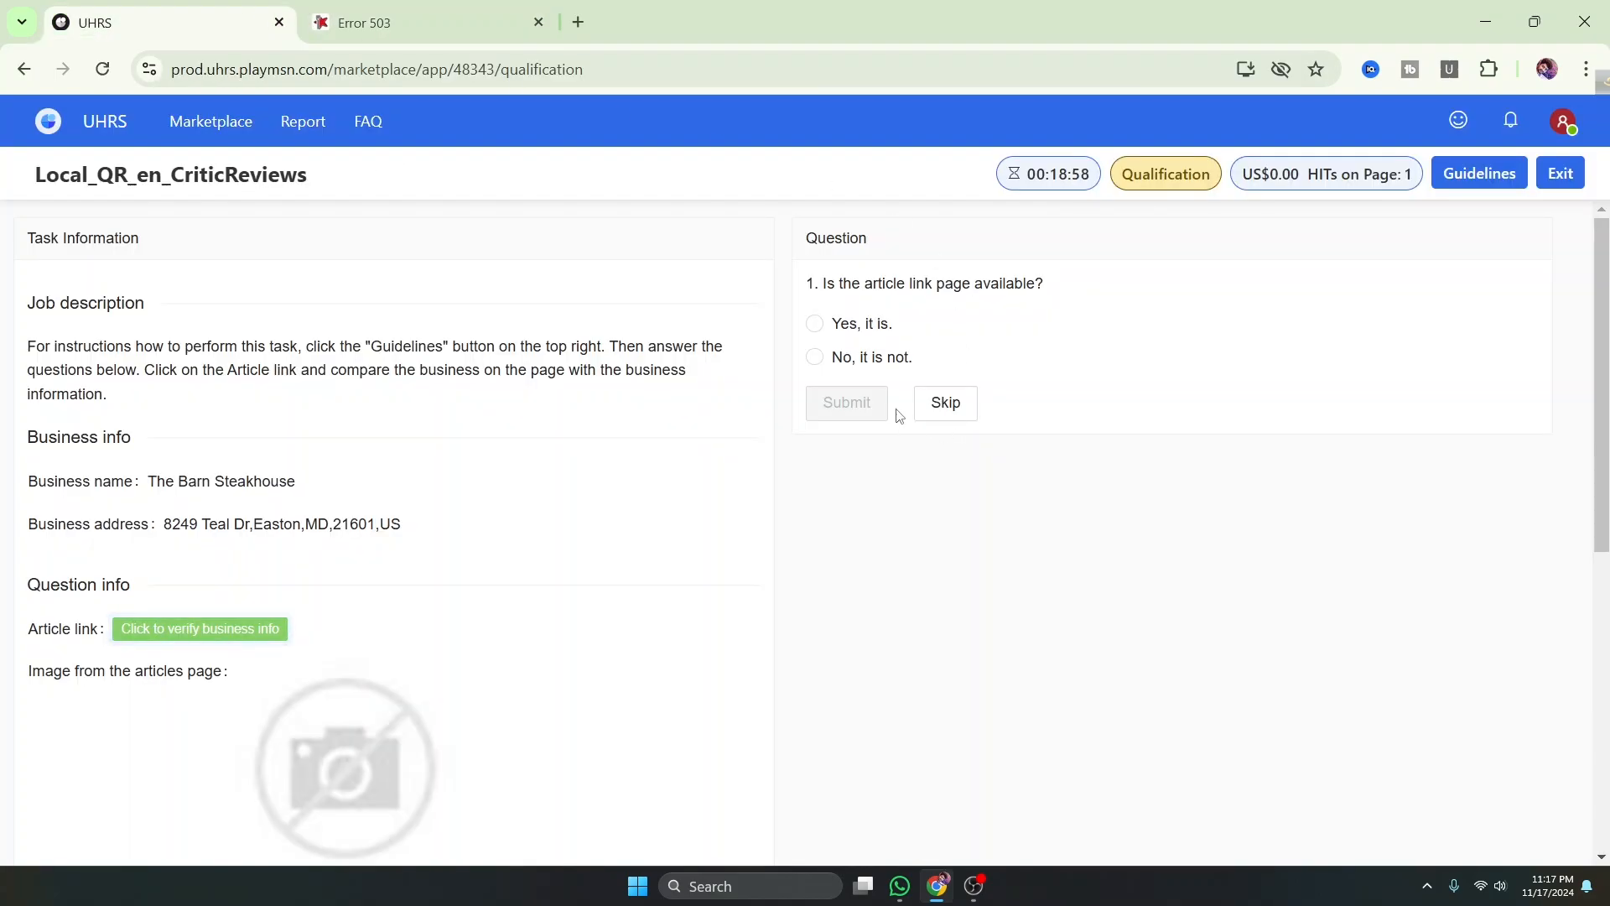
Submit "No, it is not." for The Barn Steakhouse's article page availability and close the article page
{"action": "left_click", "coordinate": [814, 356]}
{"action": "left_click", "coordinate": [860, 406]}
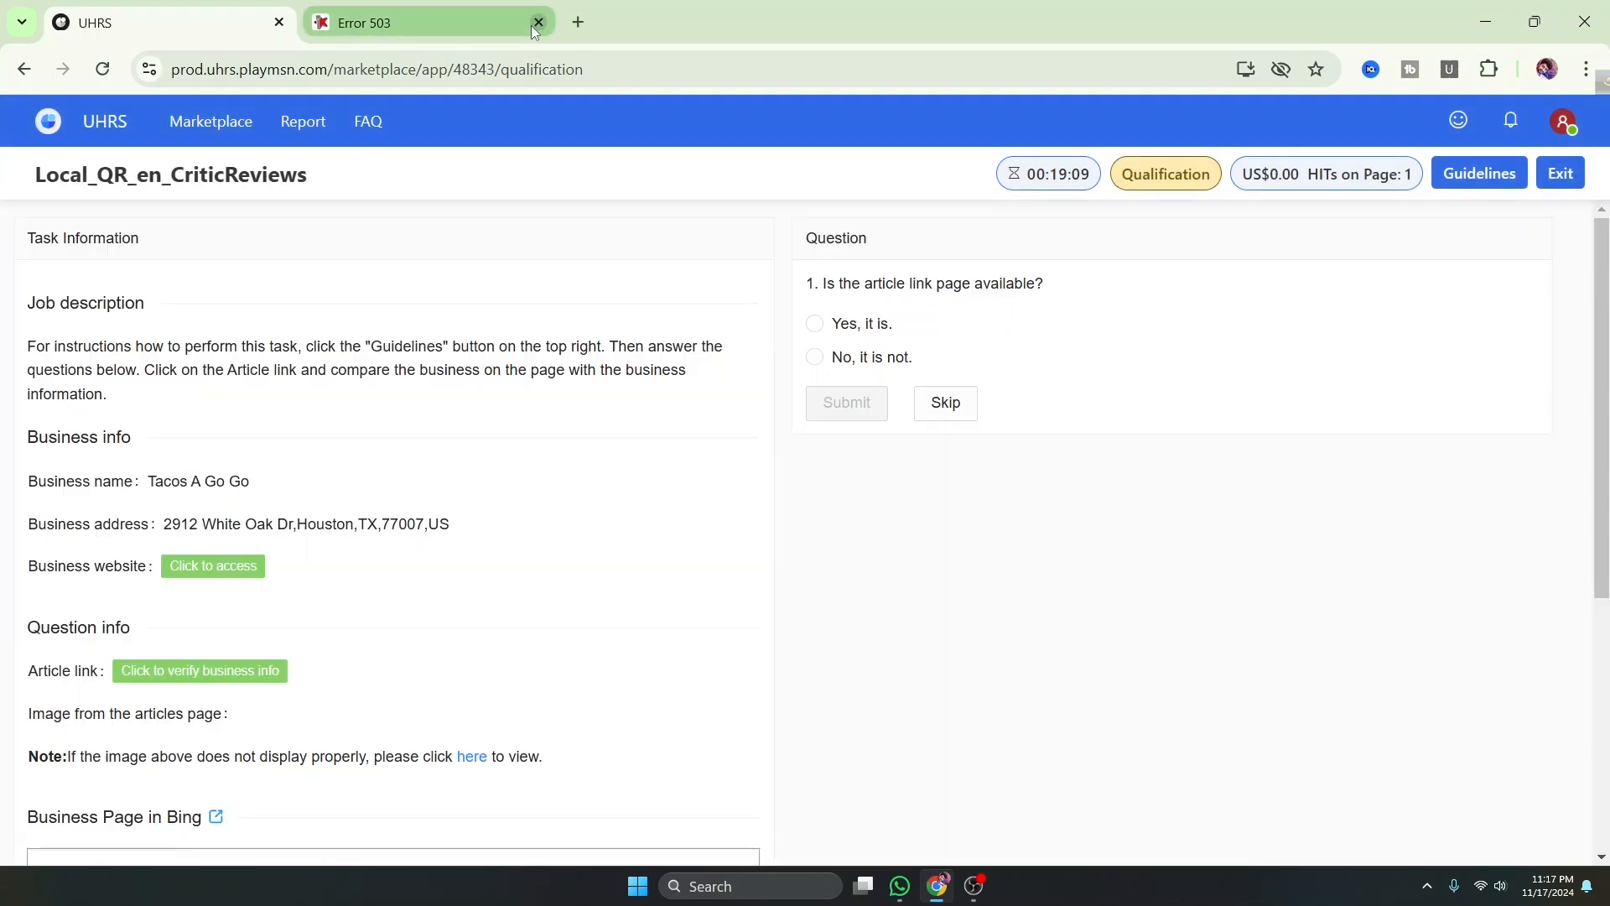
{"action": "left_click", "coordinate": [538, 22]}
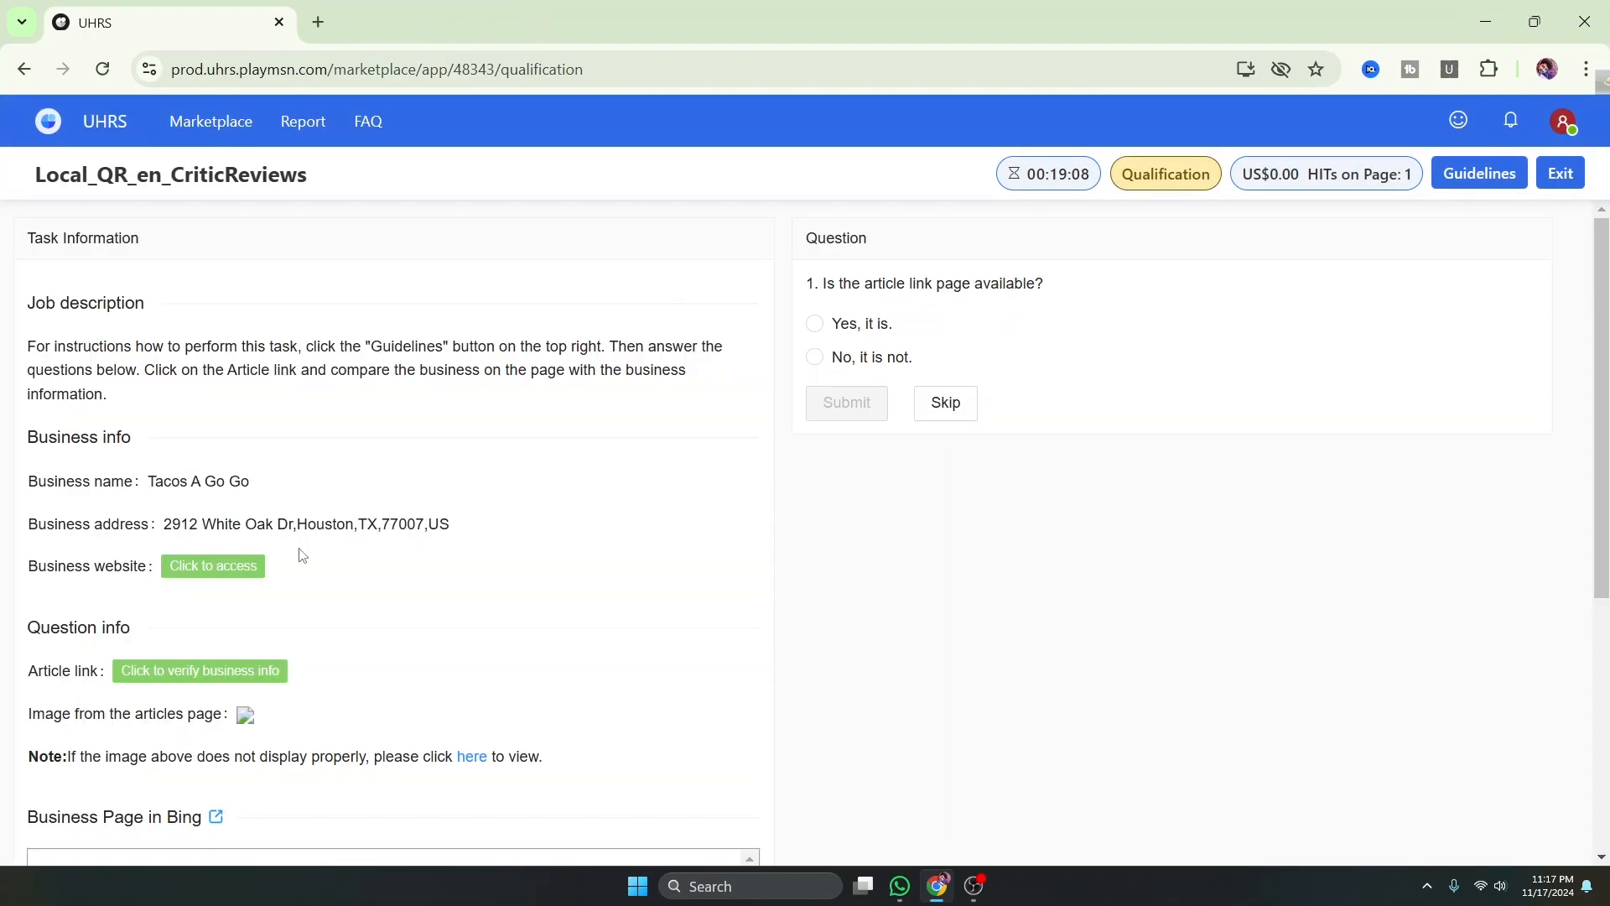
Open the Tacos A Go Go article link and compare its business name and address with the task's business info
{"action": "scroll", "coordinate": [204, 564], "scroll_direction": "down", "scroll_amount": 1}
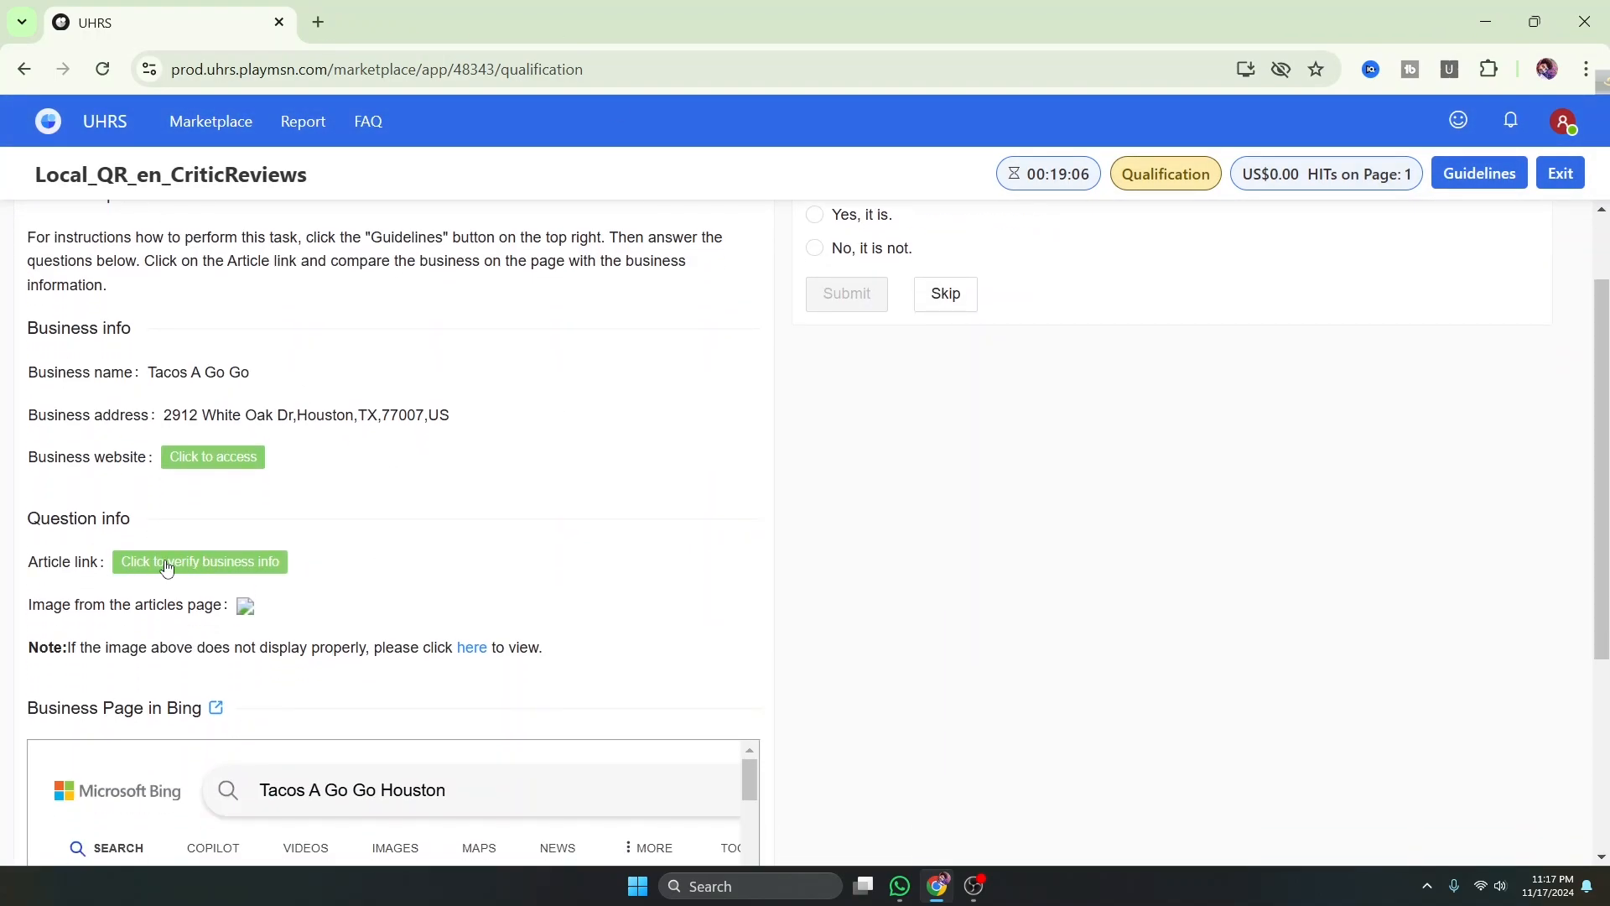
{"action": "left_click", "coordinate": [167, 567]}
{"action": "left_click", "coordinate": [168, 23]}
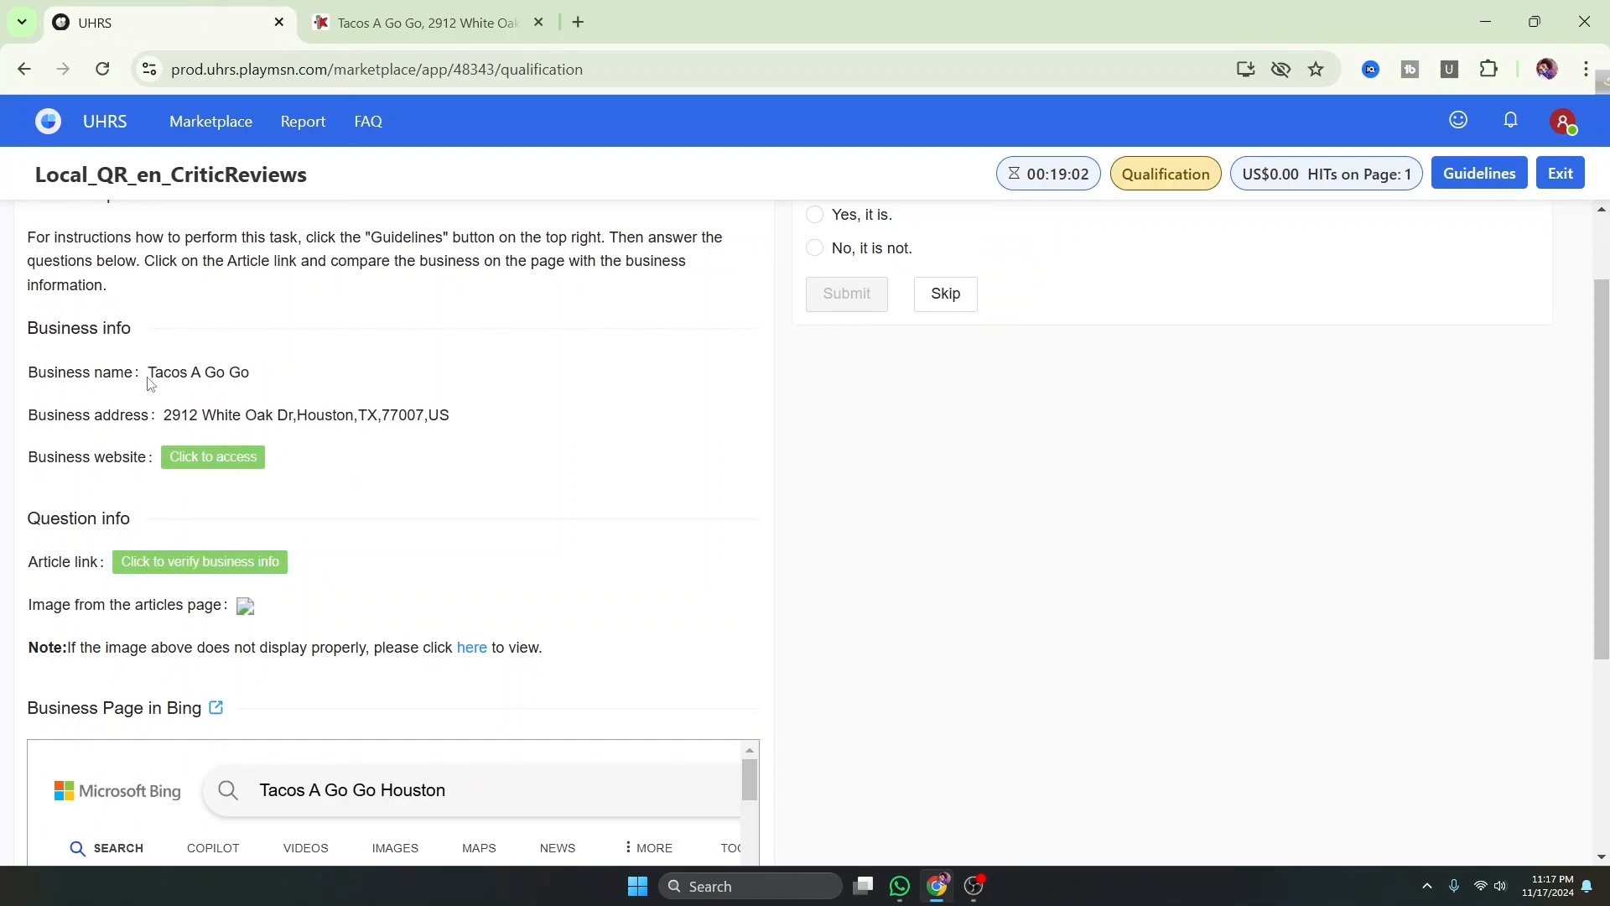
{"action": "left_click", "coordinate": [458, 37]}
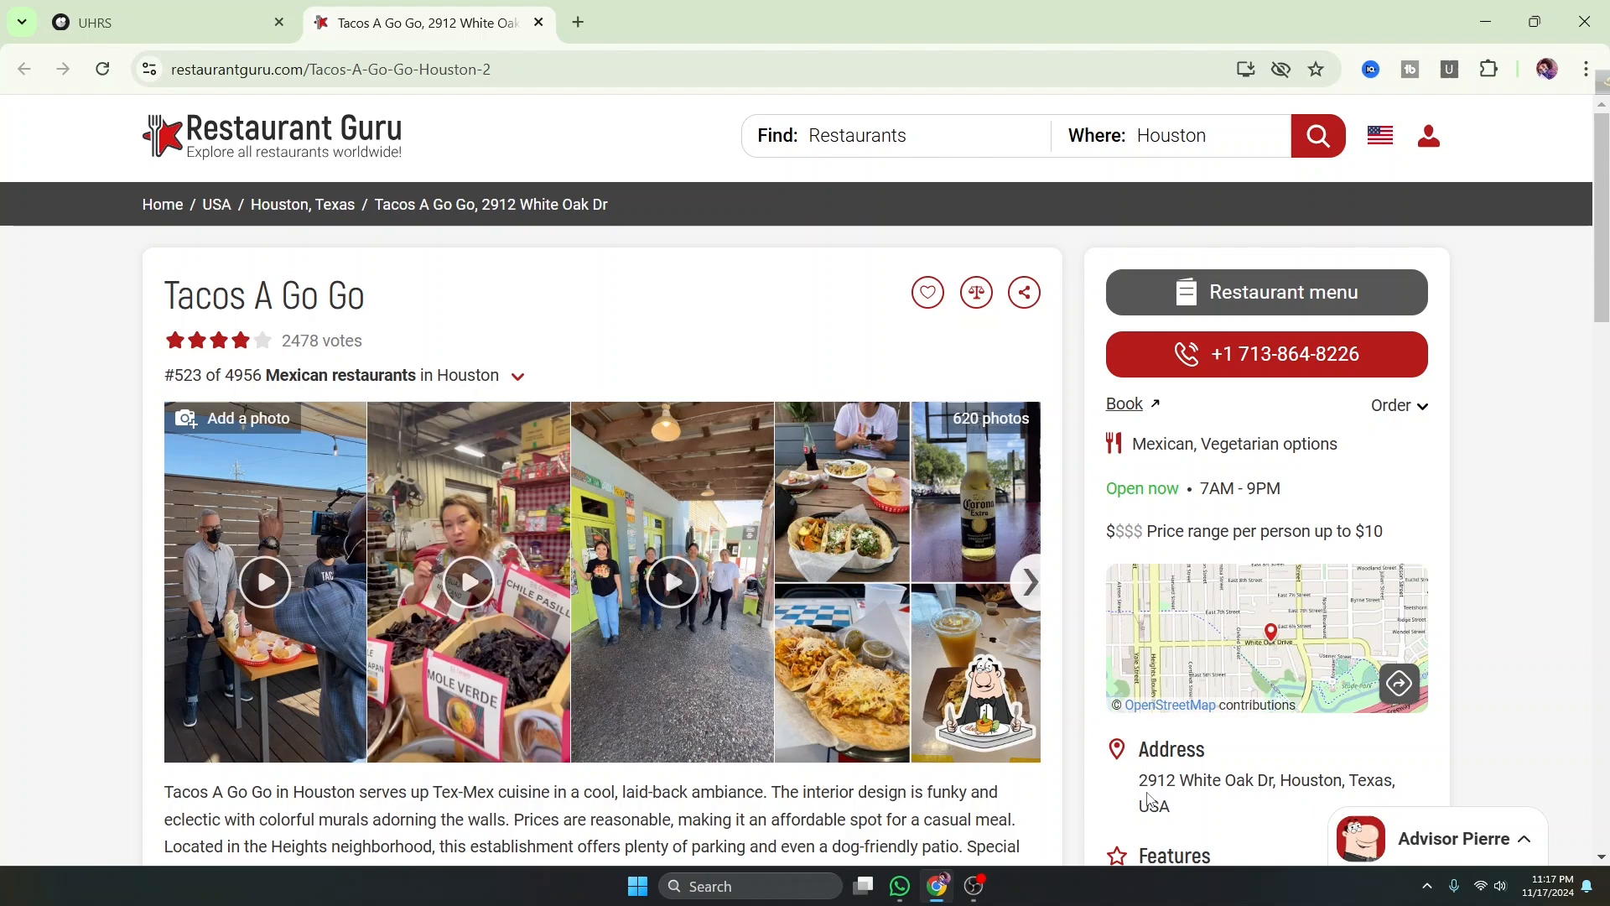
{"action": "left_click", "coordinate": [167, 22]}
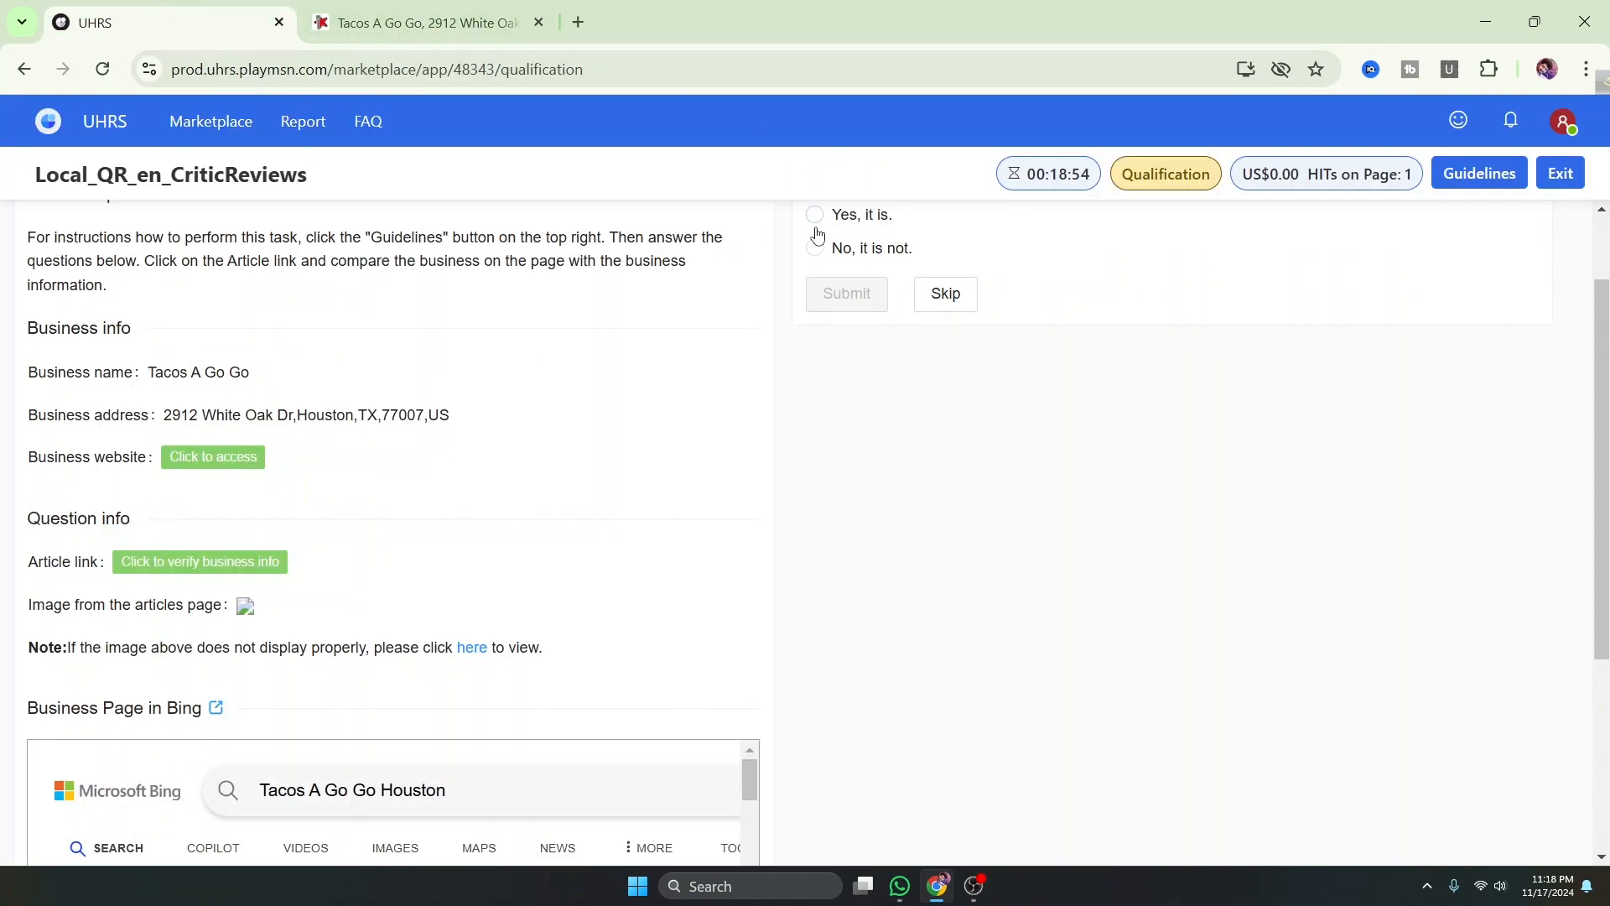
Answer "Yes, it is." for the Tacos A Go Go article page's availability and "Yes, it's the same." for the business match
{"action": "scroll", "coordinate": [818, 235], "scroll_direction": "up", "scroll_amount": 2}
{"action": "left_click", "coordinate": [816, 324]}
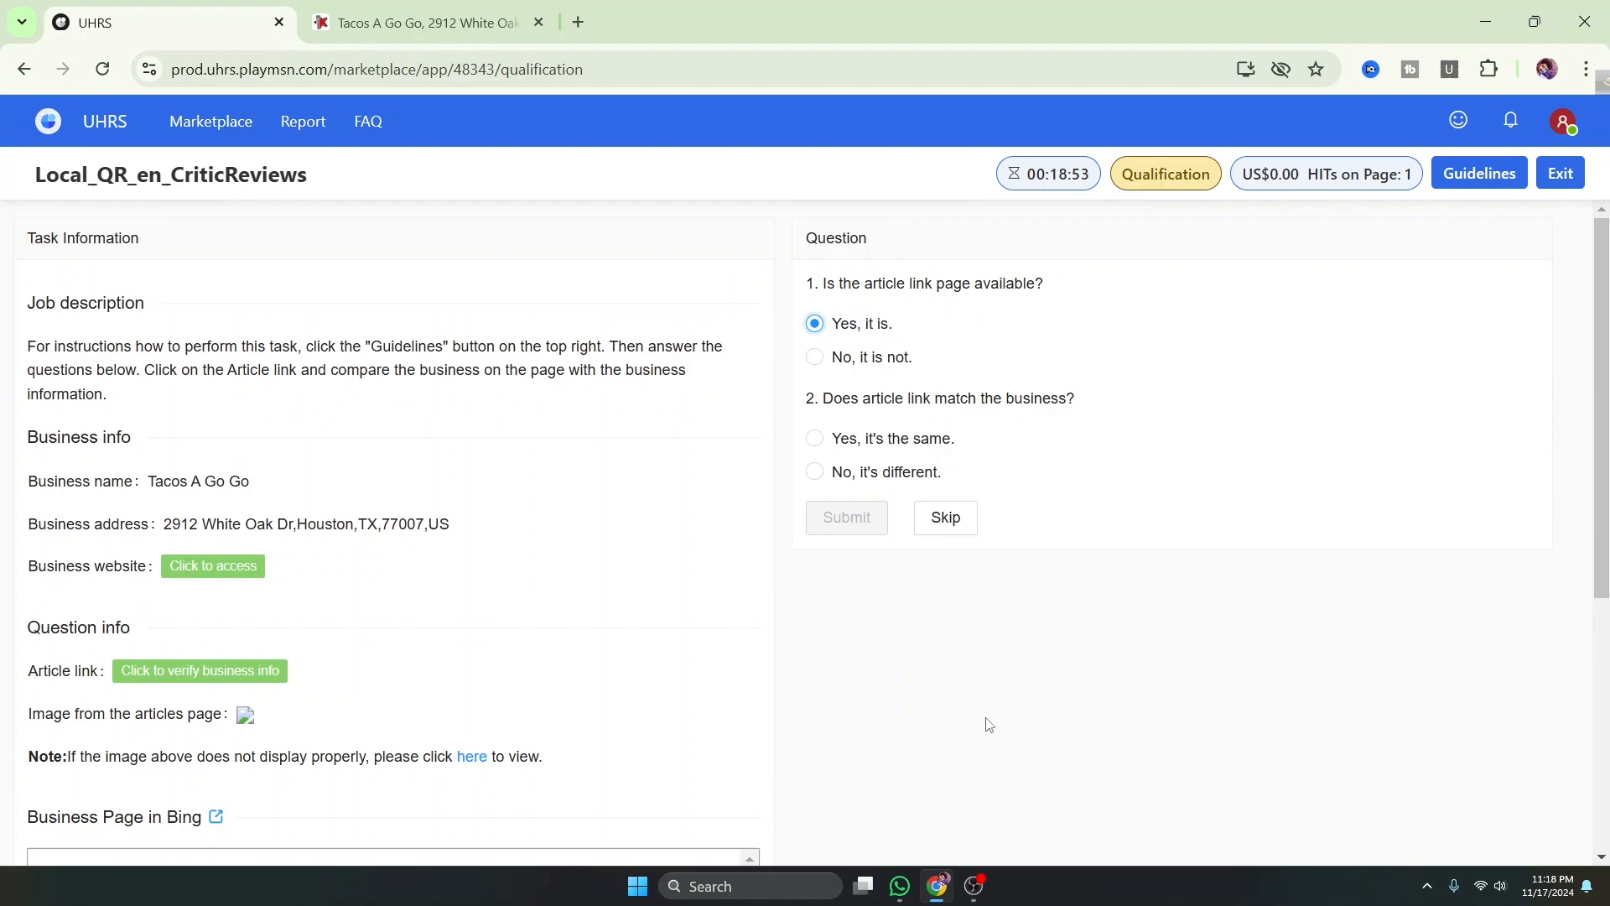
{"action": "left_click", "coordinate": [818, 438]}
Look through the photo gallery on the Tacos A Go Go article page
{"action": "left_click", "coordinate": [456, 24]}
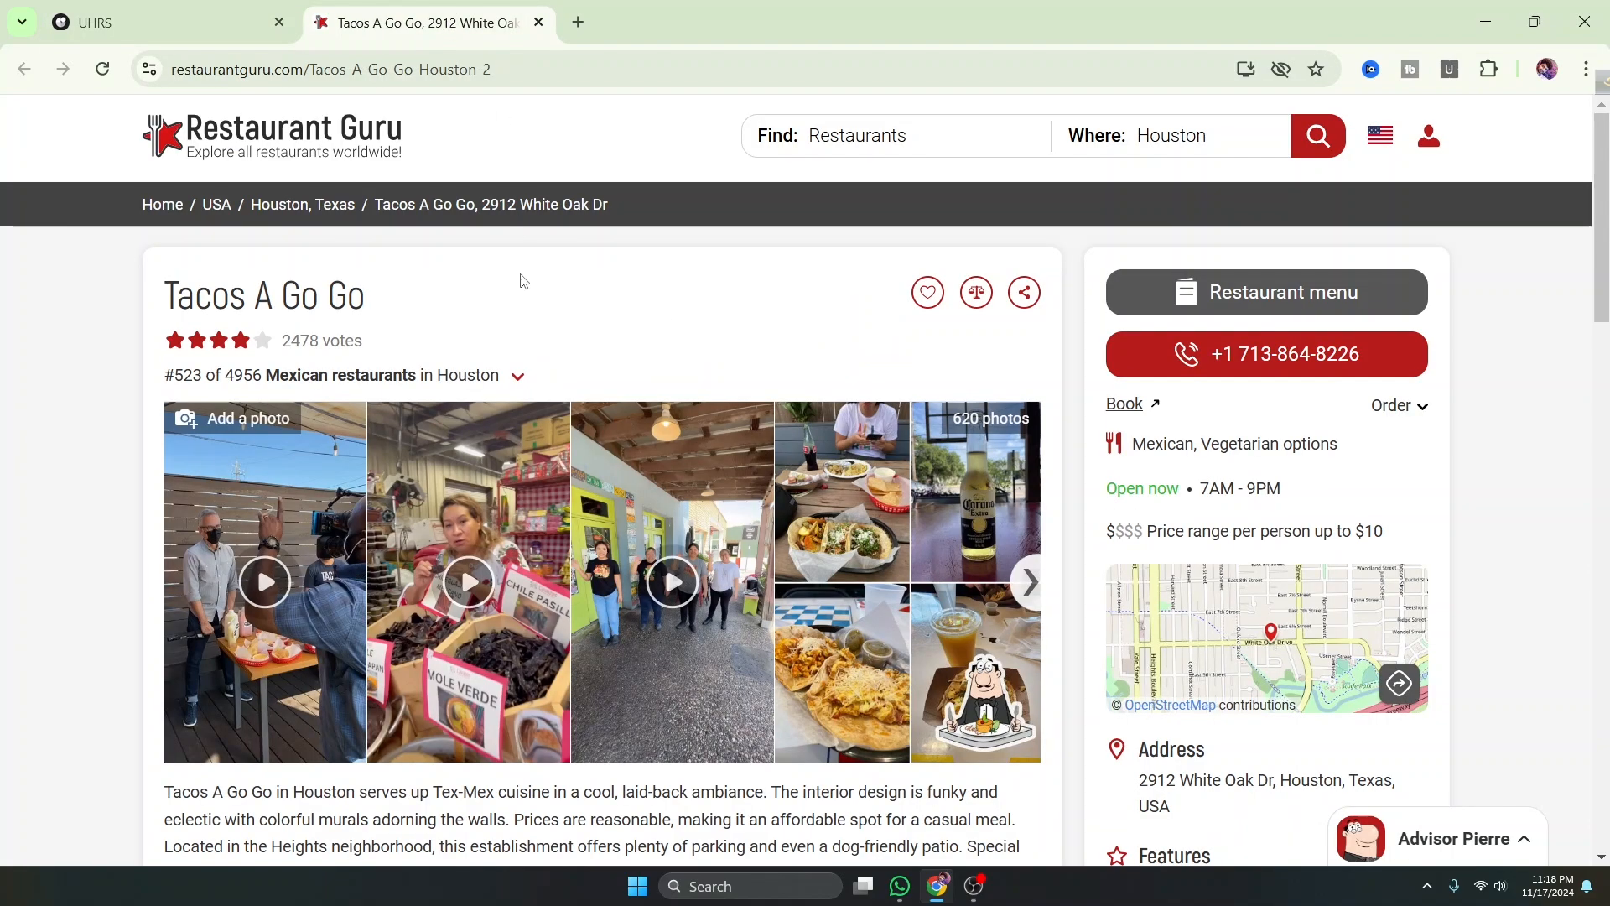
{"action": "scroll", "coordinate": [844, 517], "scroll_direction": "down", "scroll_amount": 2}
{"action": "left_click", "coordinate": [1025, 362]}
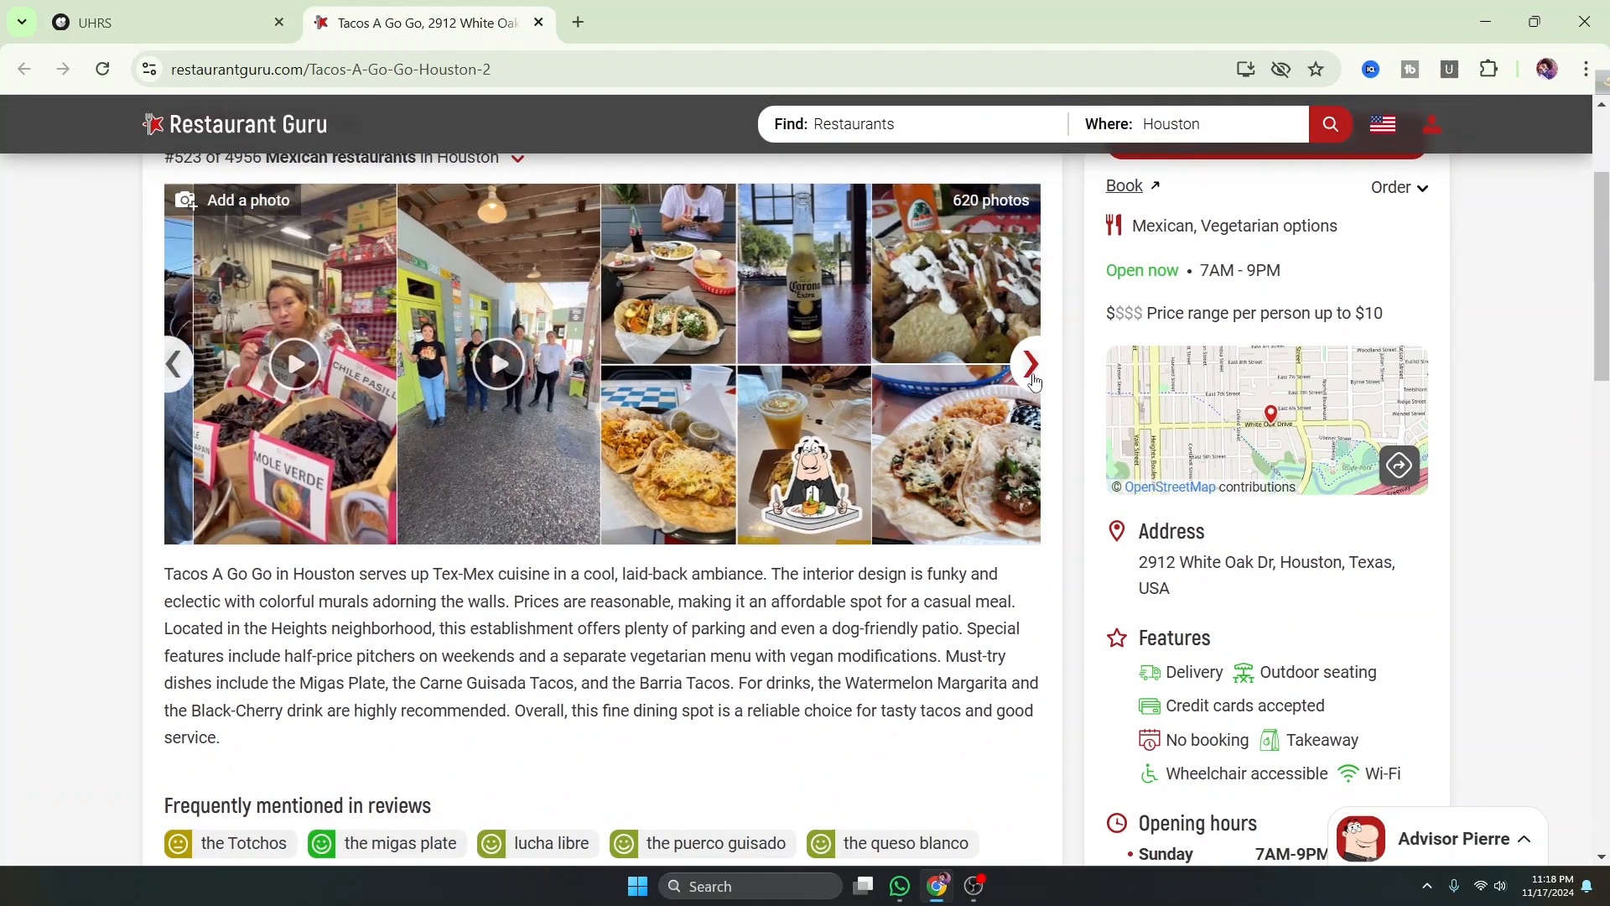
Open the Bing image results for Tacos A Go Go Houston from the embedded business page and compare them with the article's gallery photos
{"action": "left_click", "coordinate": [172, 20]}
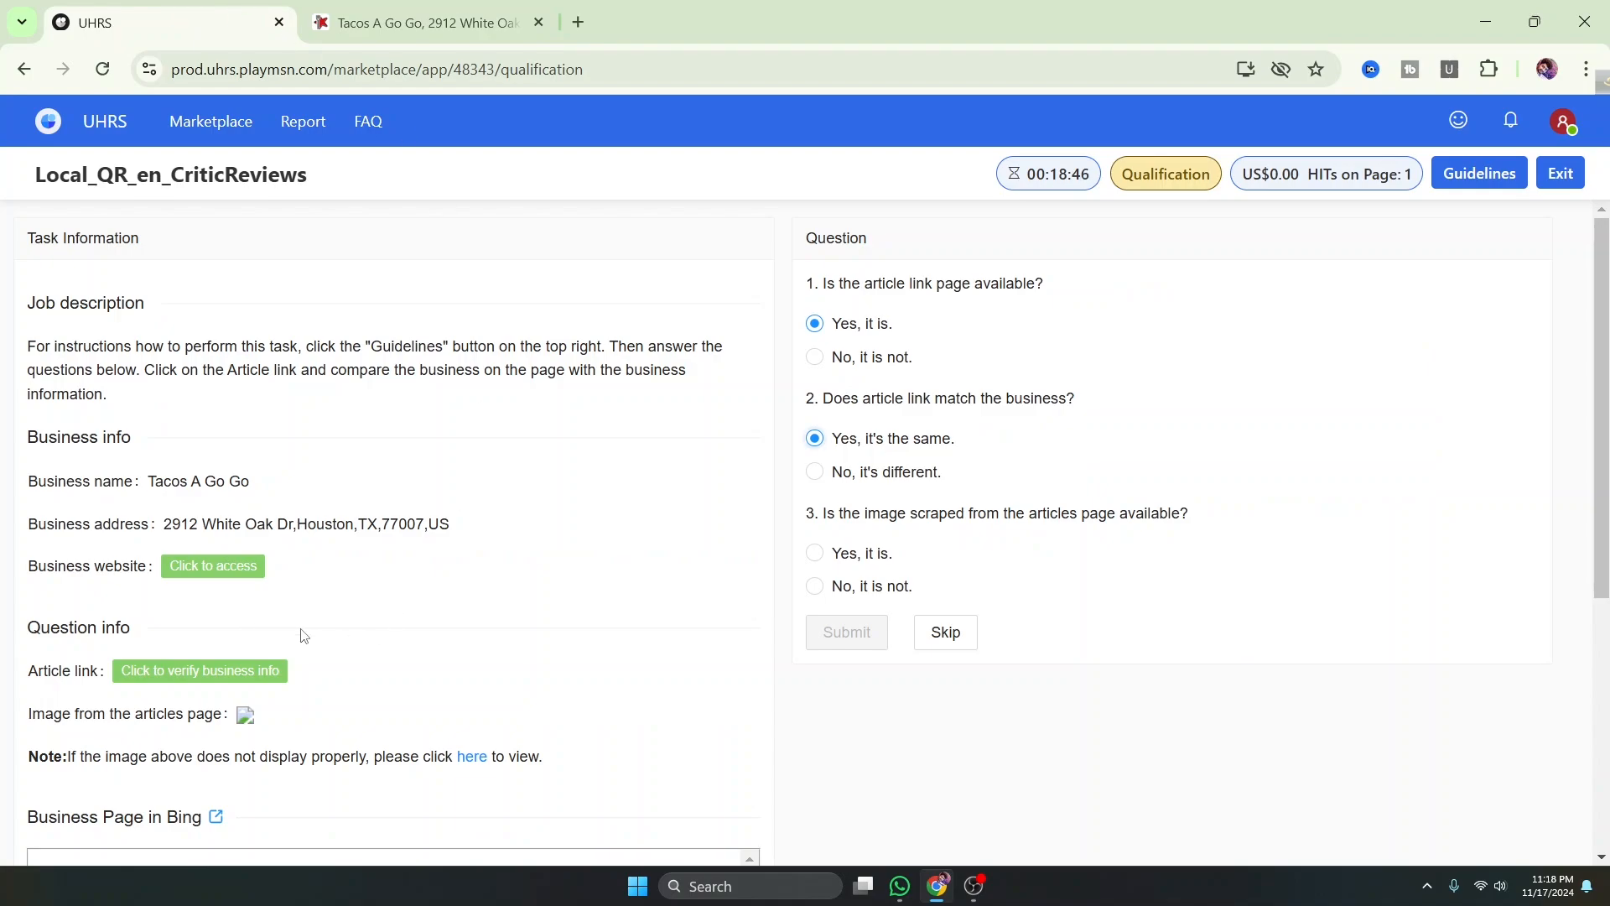
{"action": "scroll", "coordinate": [304, 635], "scroll_direction": "down", "scroll_amount": 3}
{"action": "left_click", "coordinate": [379, 627]}
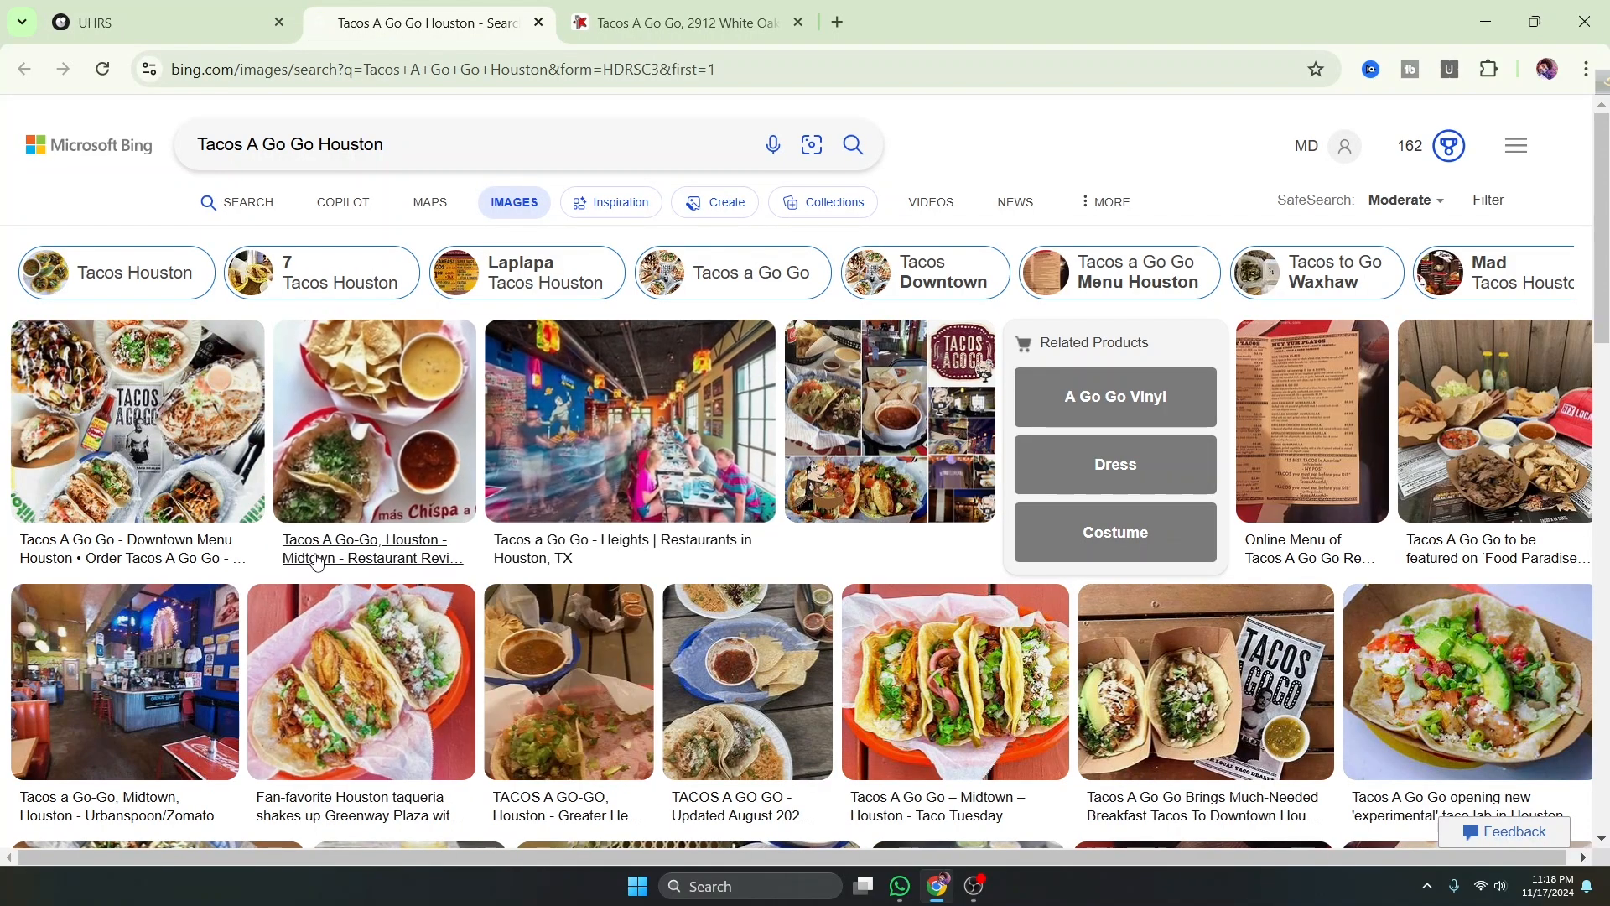
{"action": "left_click", "coordinate": [681, 22]}
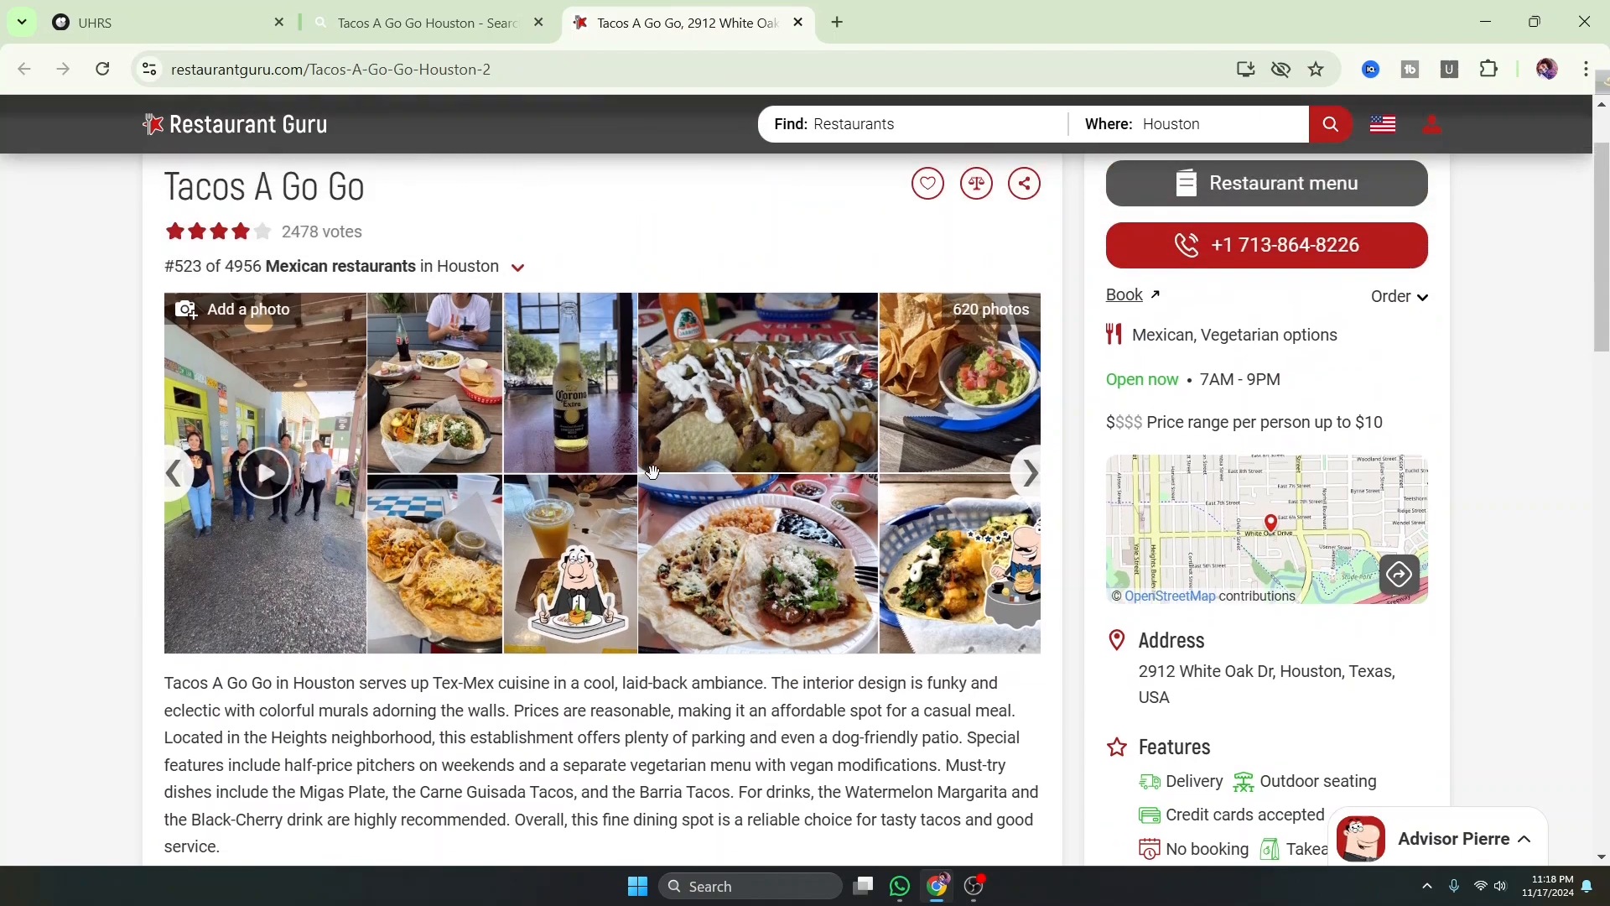
{"action": "left_click", "coordinate": [1030, 475]}
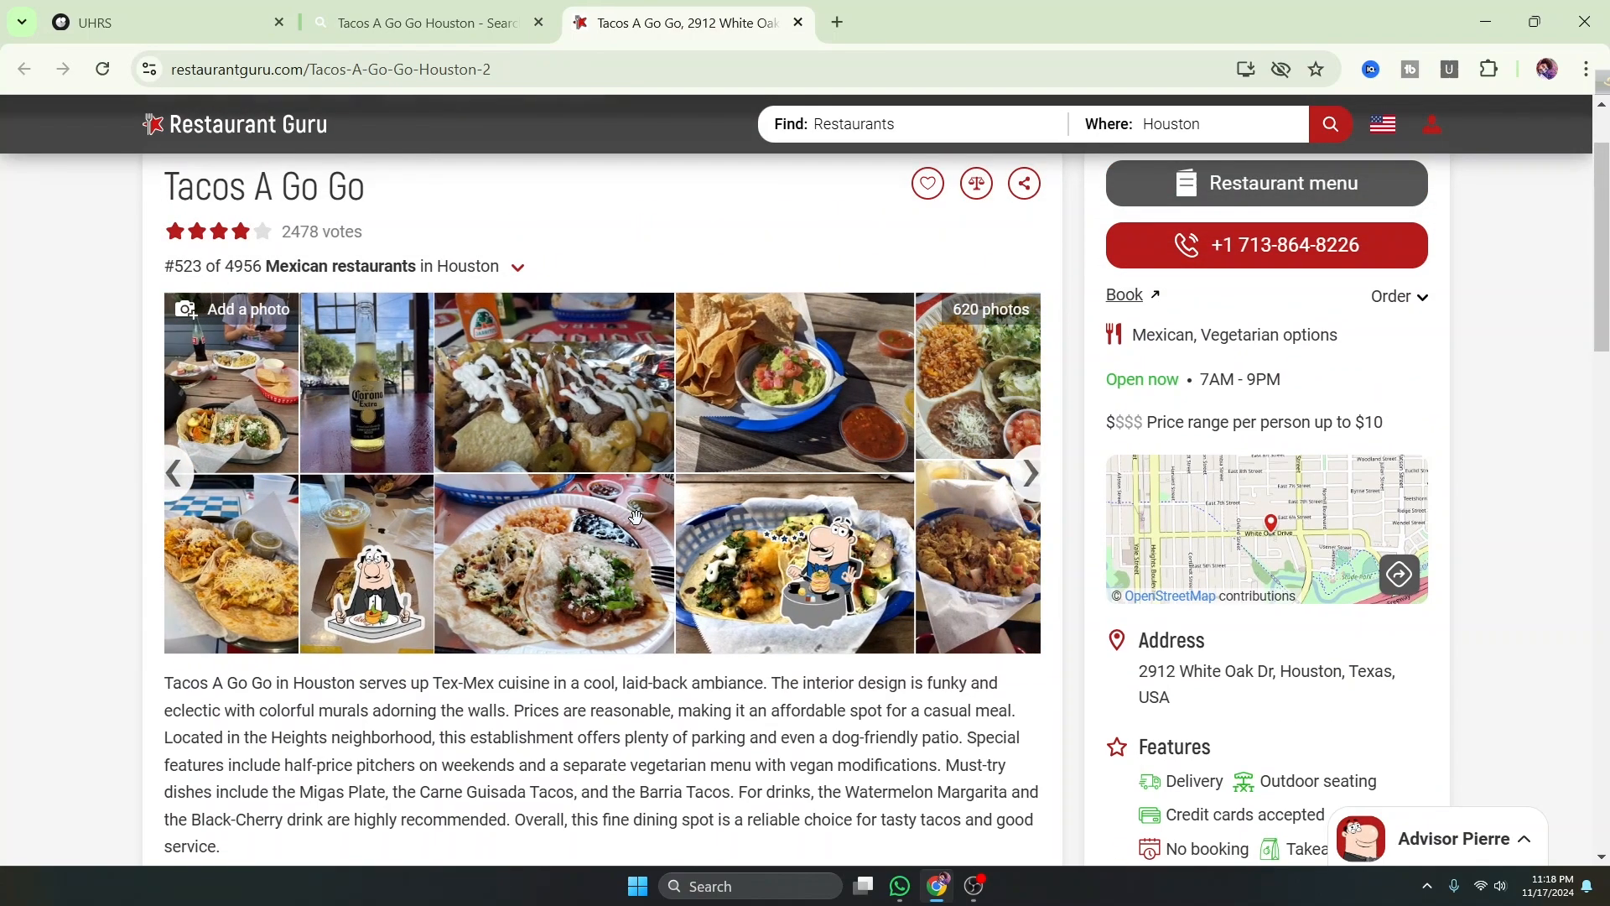
{"action": "left_click", "coordinate": [427, 22]}
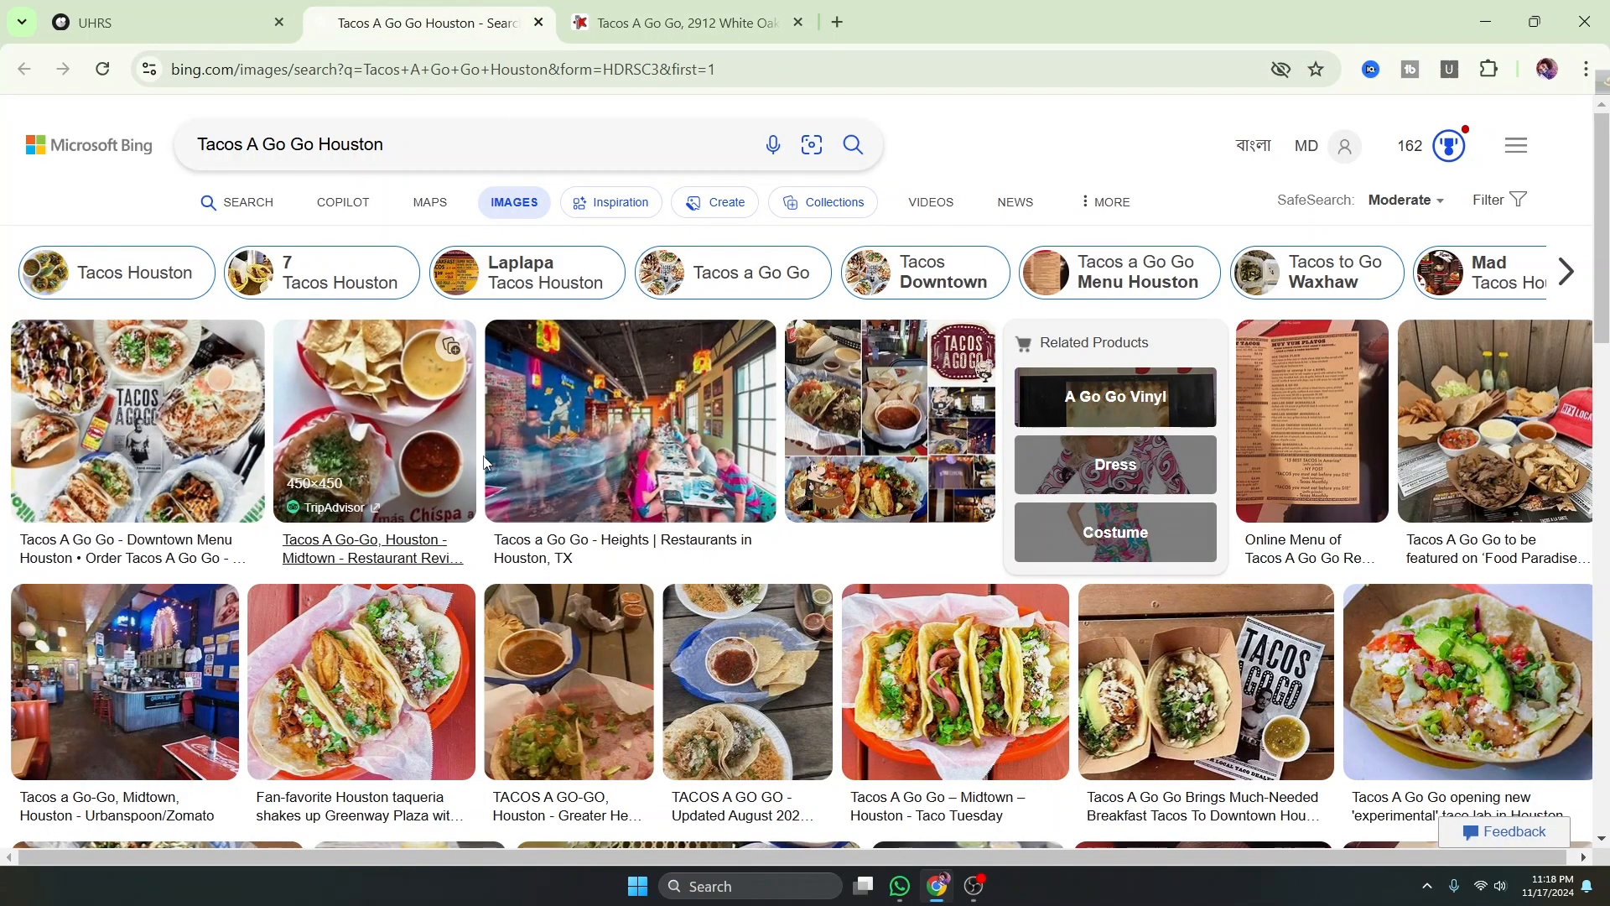
{"action": "left_click", "coordinate": [681, 23]}
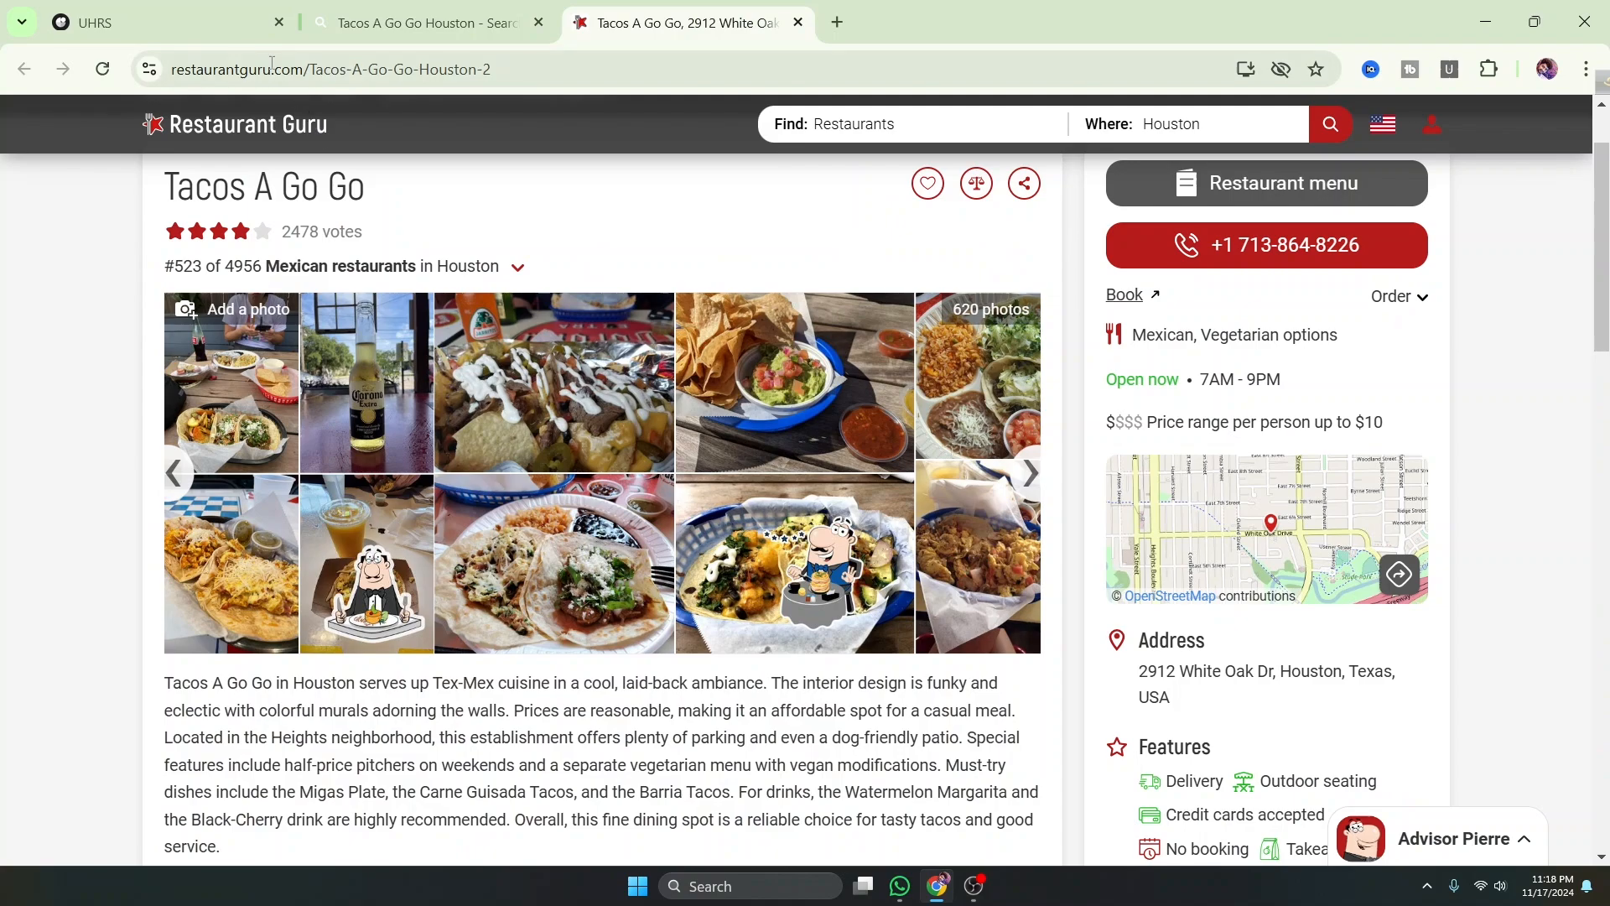
Answer "Yes, it is." for whether the image scraped from the Tacos A Go Go article page is available
{"action": "left_click", "coordinate": [168, 22]}
{"action": "scroll", "coordinate": [855, 291], "scroll_direction": "up", "scroll_amount": 4}
{"action": "left_click", "coordinate": [884, 403]}
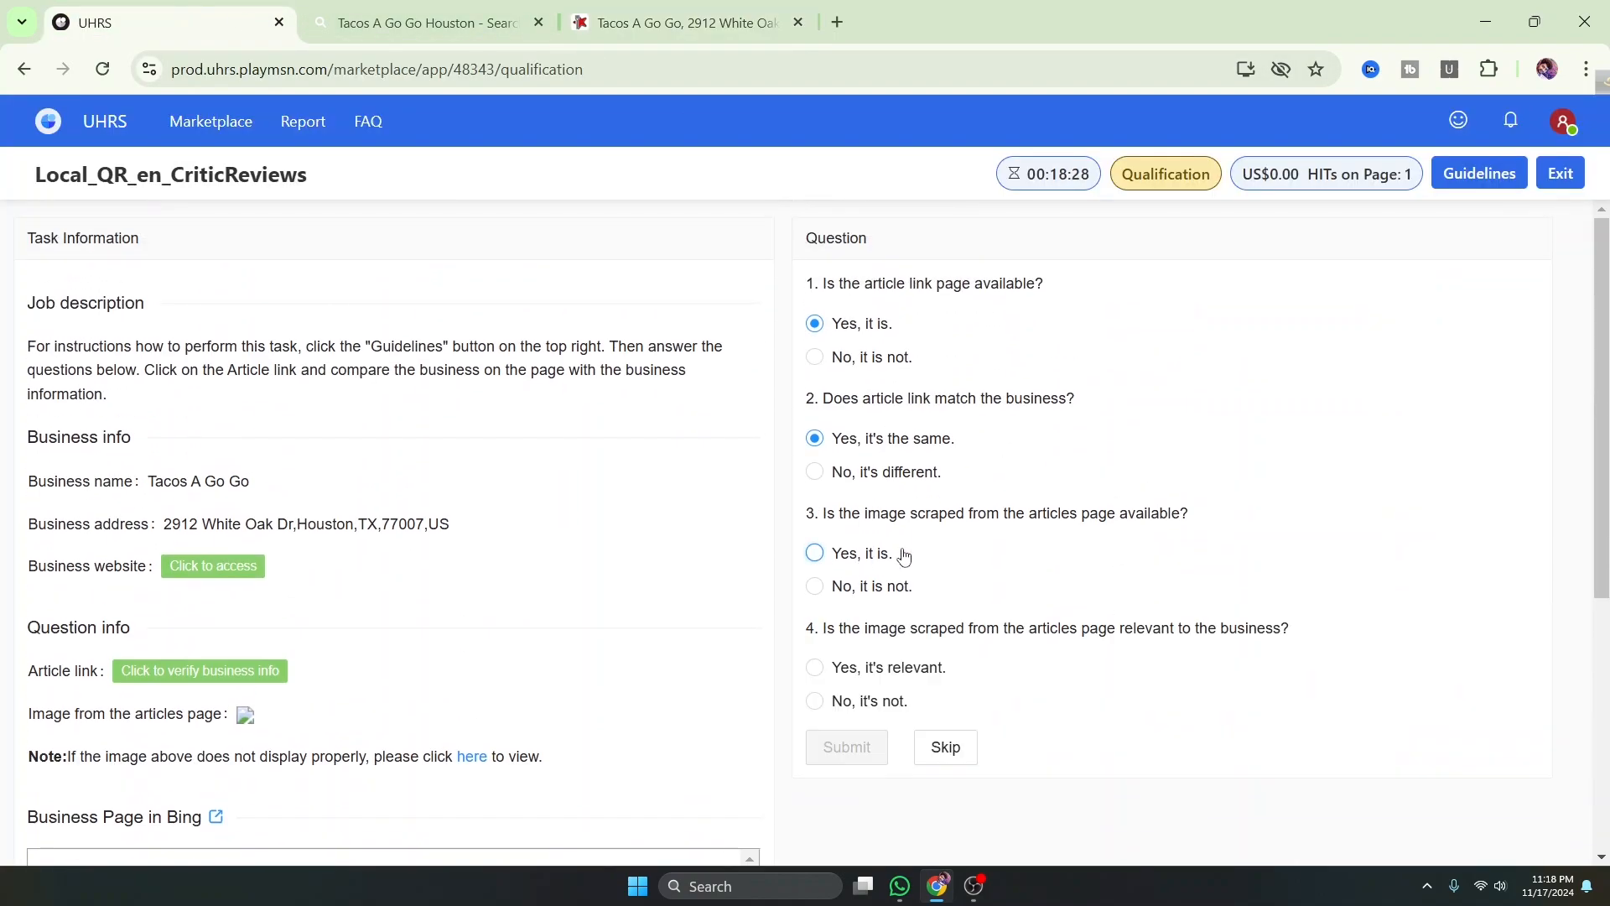
Submit the Tacos A Go Go task with "Yes, it's relevant." for the scraped image and close the Bing and article pages
{"action": "left_click", "coordinate": [832, 675]}
{"action": "left_click", "coordinate": [847, 745]}
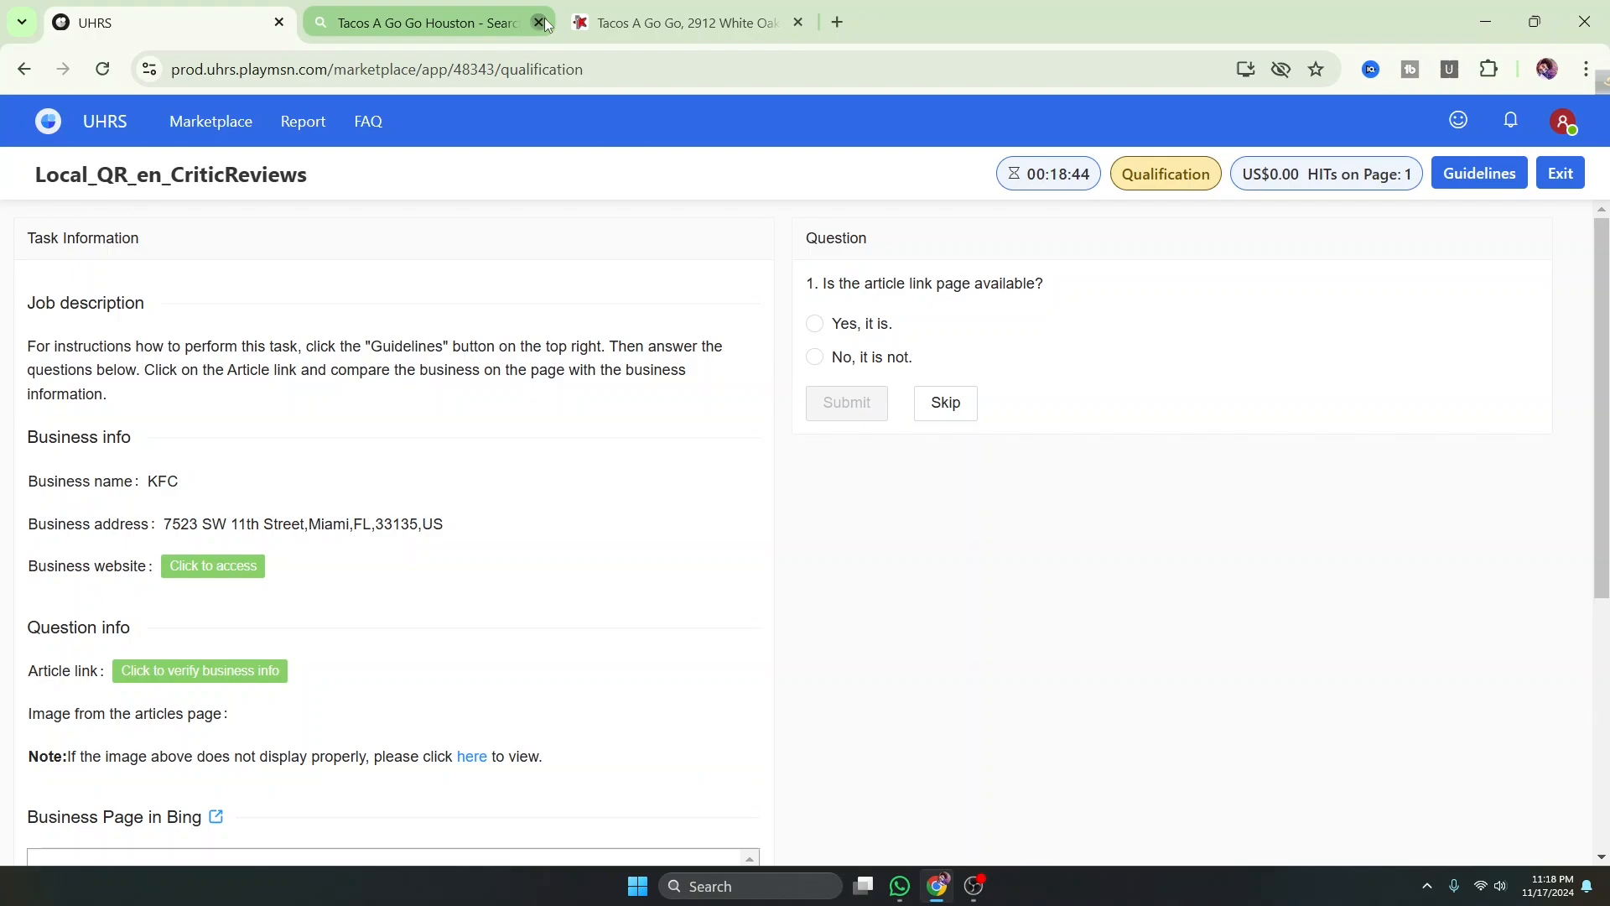
{"action": "left_click", "coordinate": [538, 23]}
{"action": "left_click", "coordinate": [539, 23]}
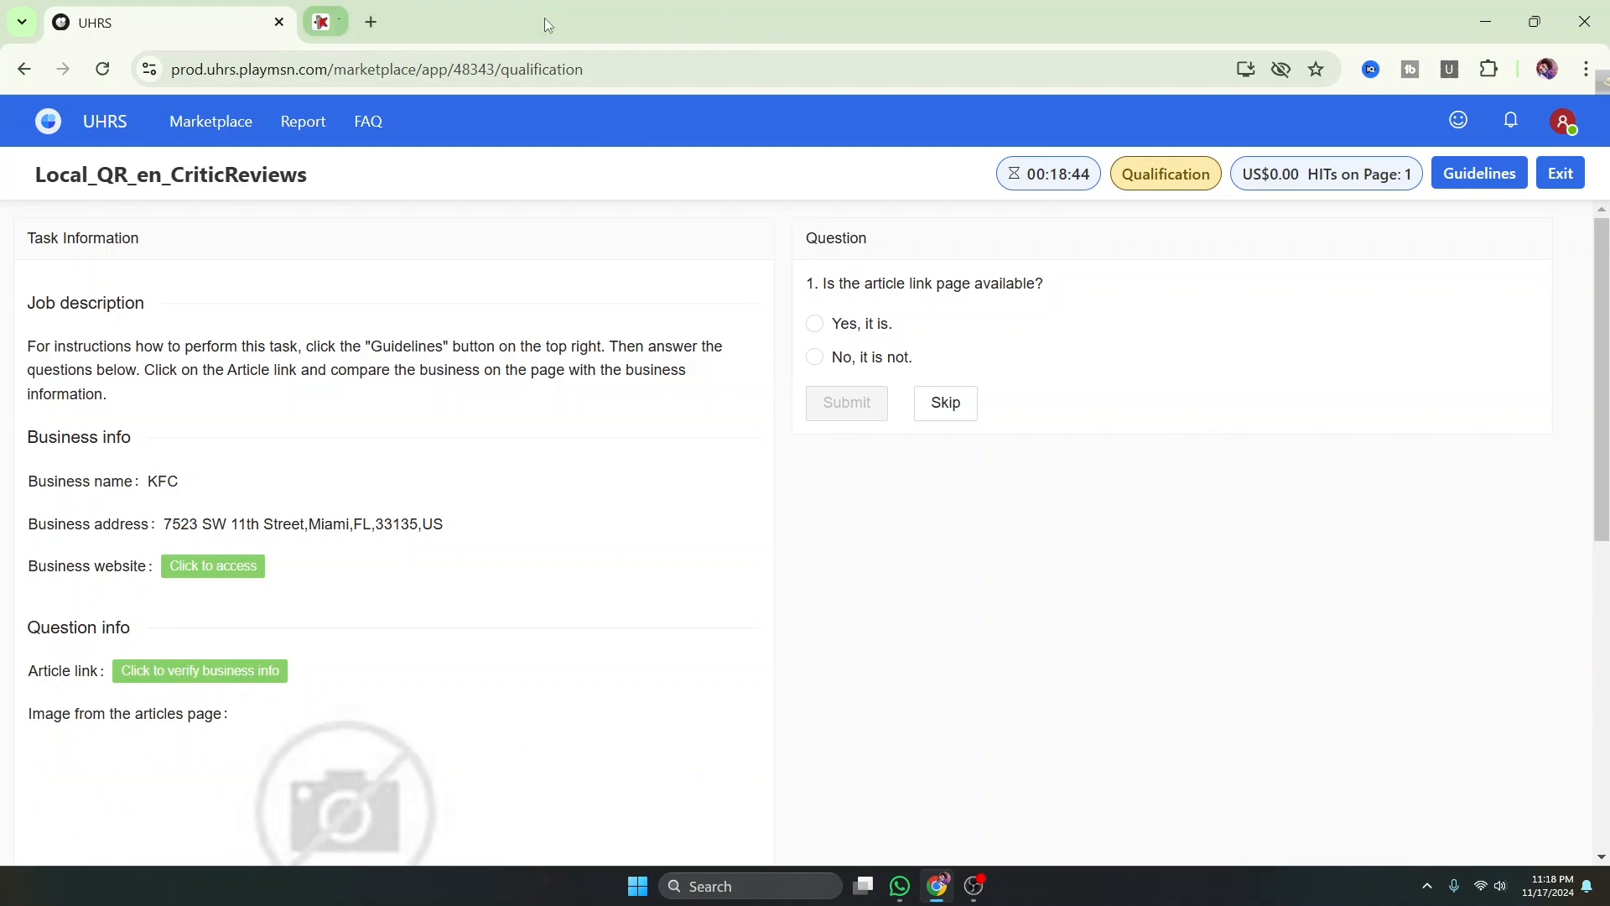
Open the KFC article page and compare its business name and address with the task's business info
{"action": "left_click", "coordinate": [215, 675]}
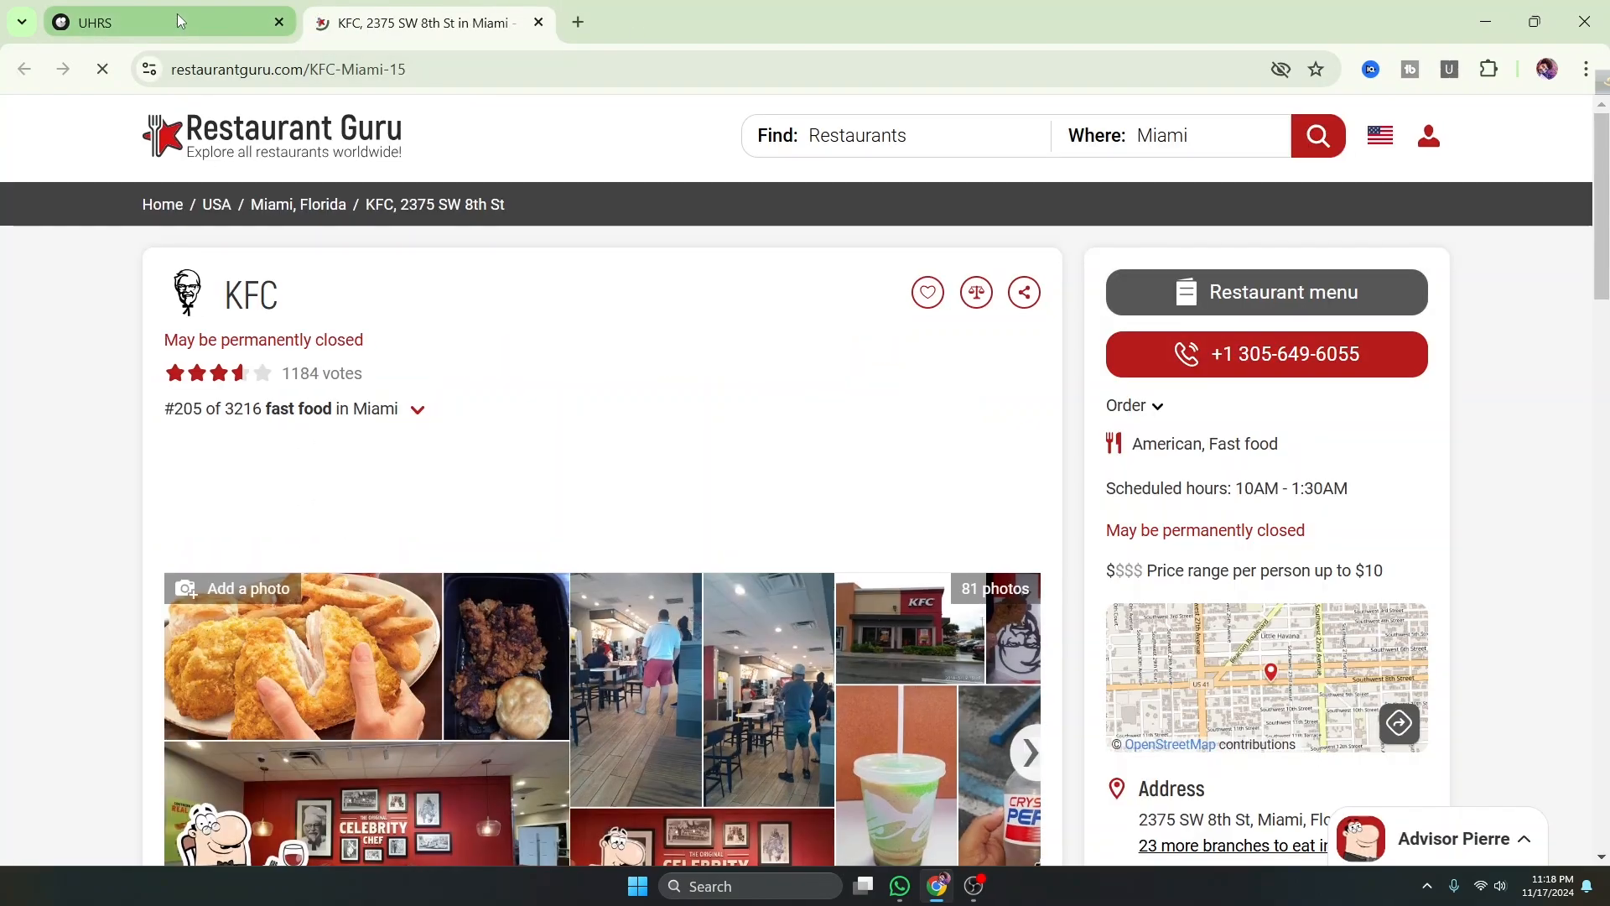
{"action": "left_click", "coordinate": [177, 18]}
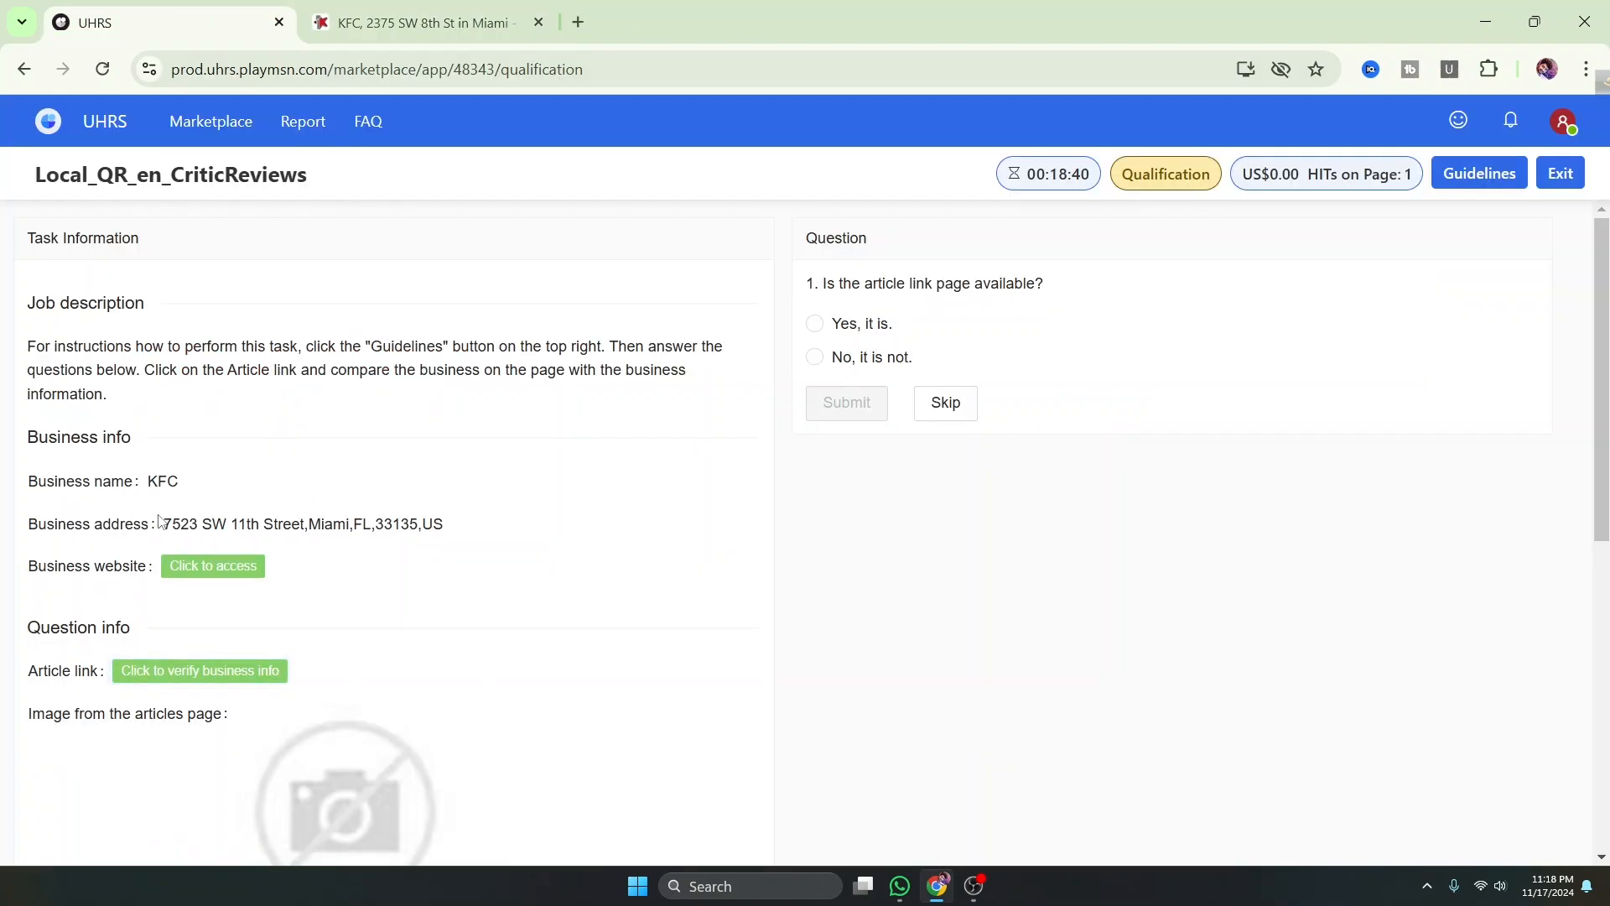
{"action": "left_click", "coordinate": [366, 5]}
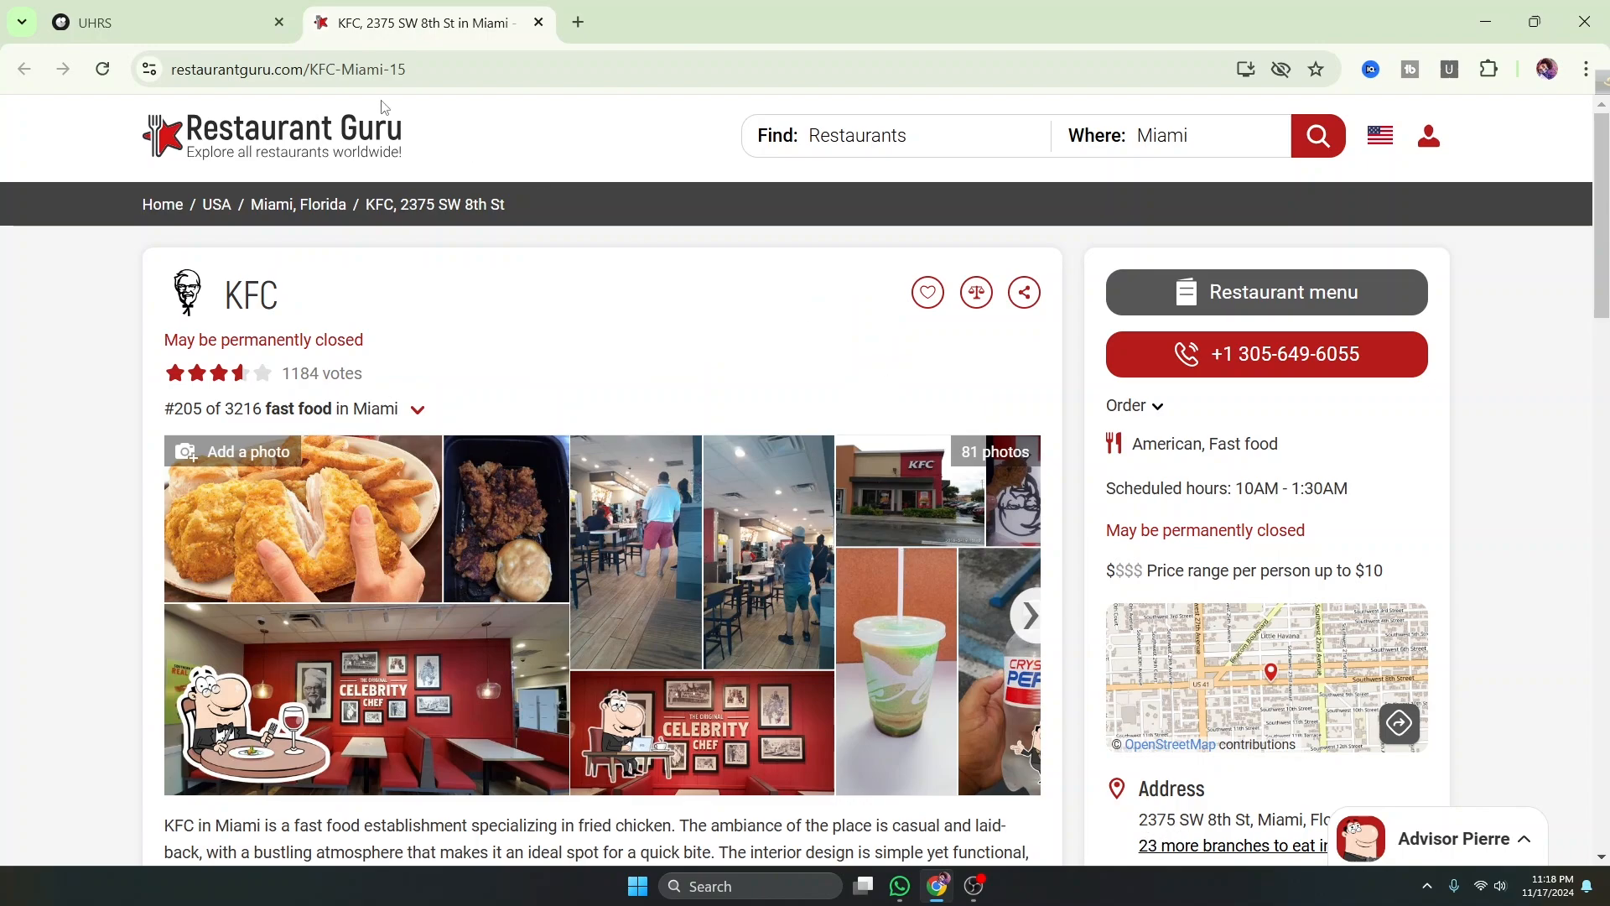
{"action": "left_click", "coordinate": [194, 34]}
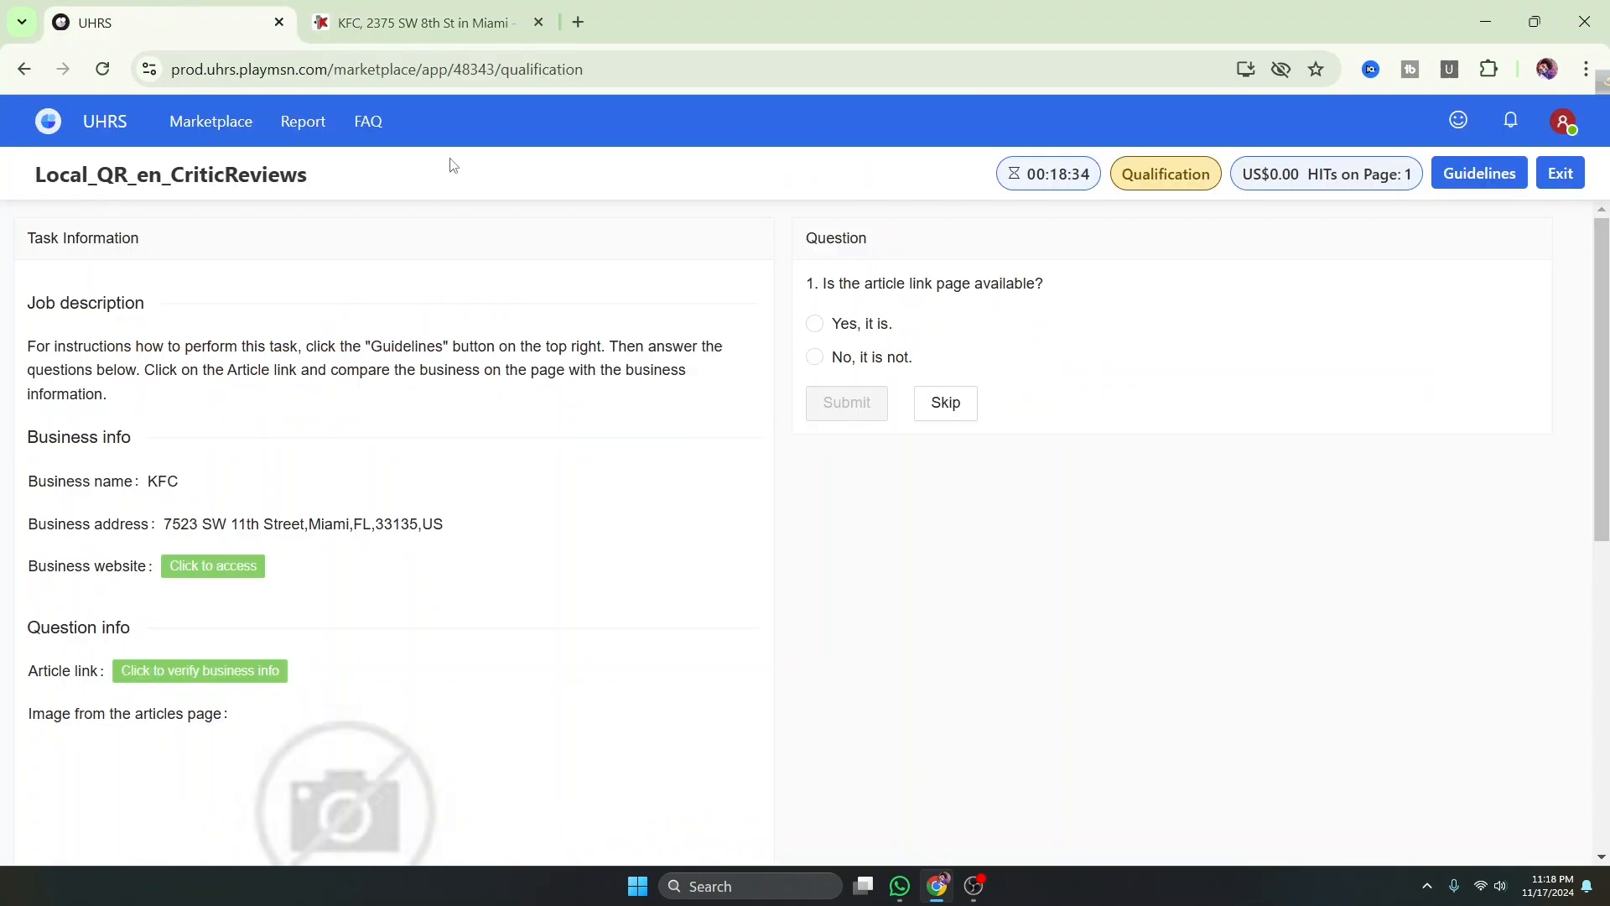
{"action": "left_click", "coordinate": [410, 10]}
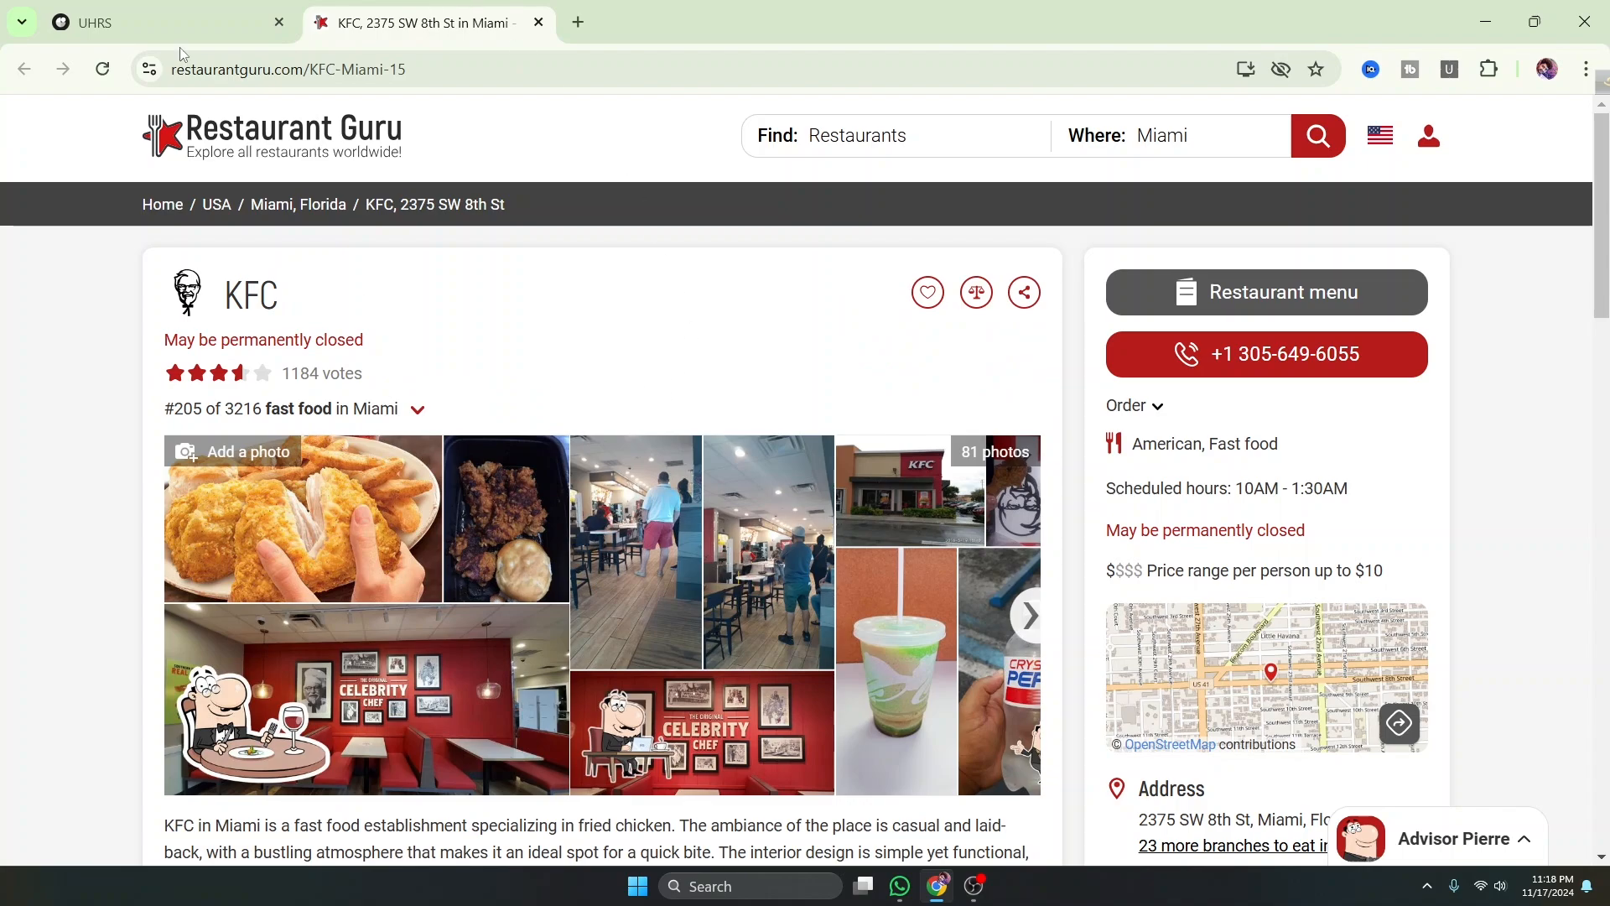
{"action": "left_click", "coordinate": [181, 25]}
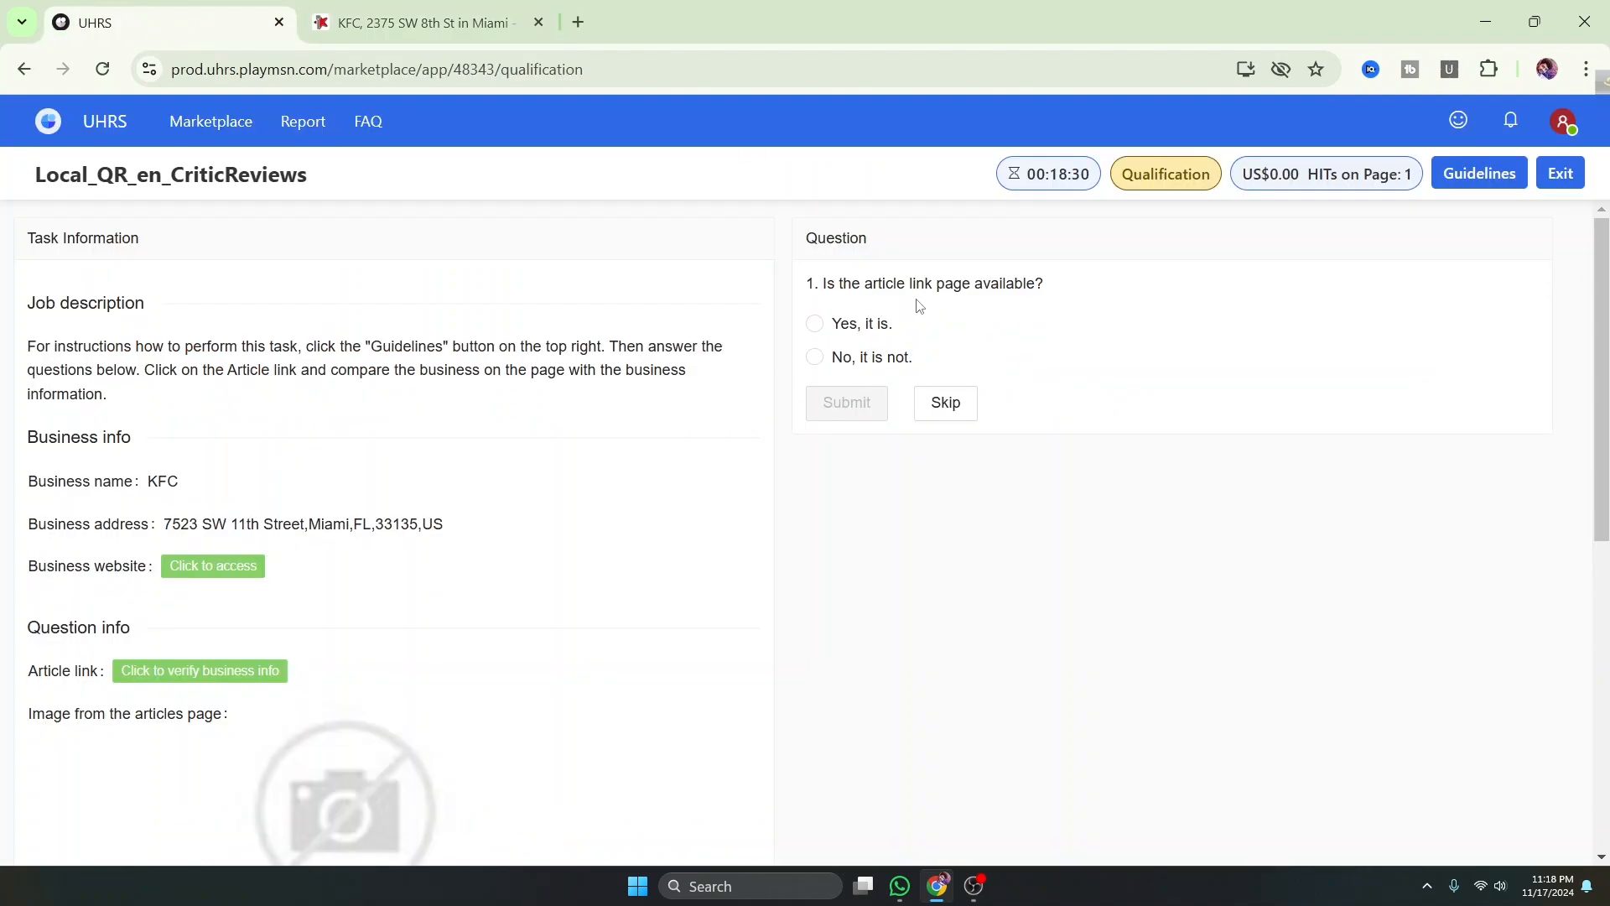
Submit the KFC task with "Yes, it is." for page availability and "No, it's different." for business match, closing its article page
{"action": "left_click", "coordinate": [818, 326]}
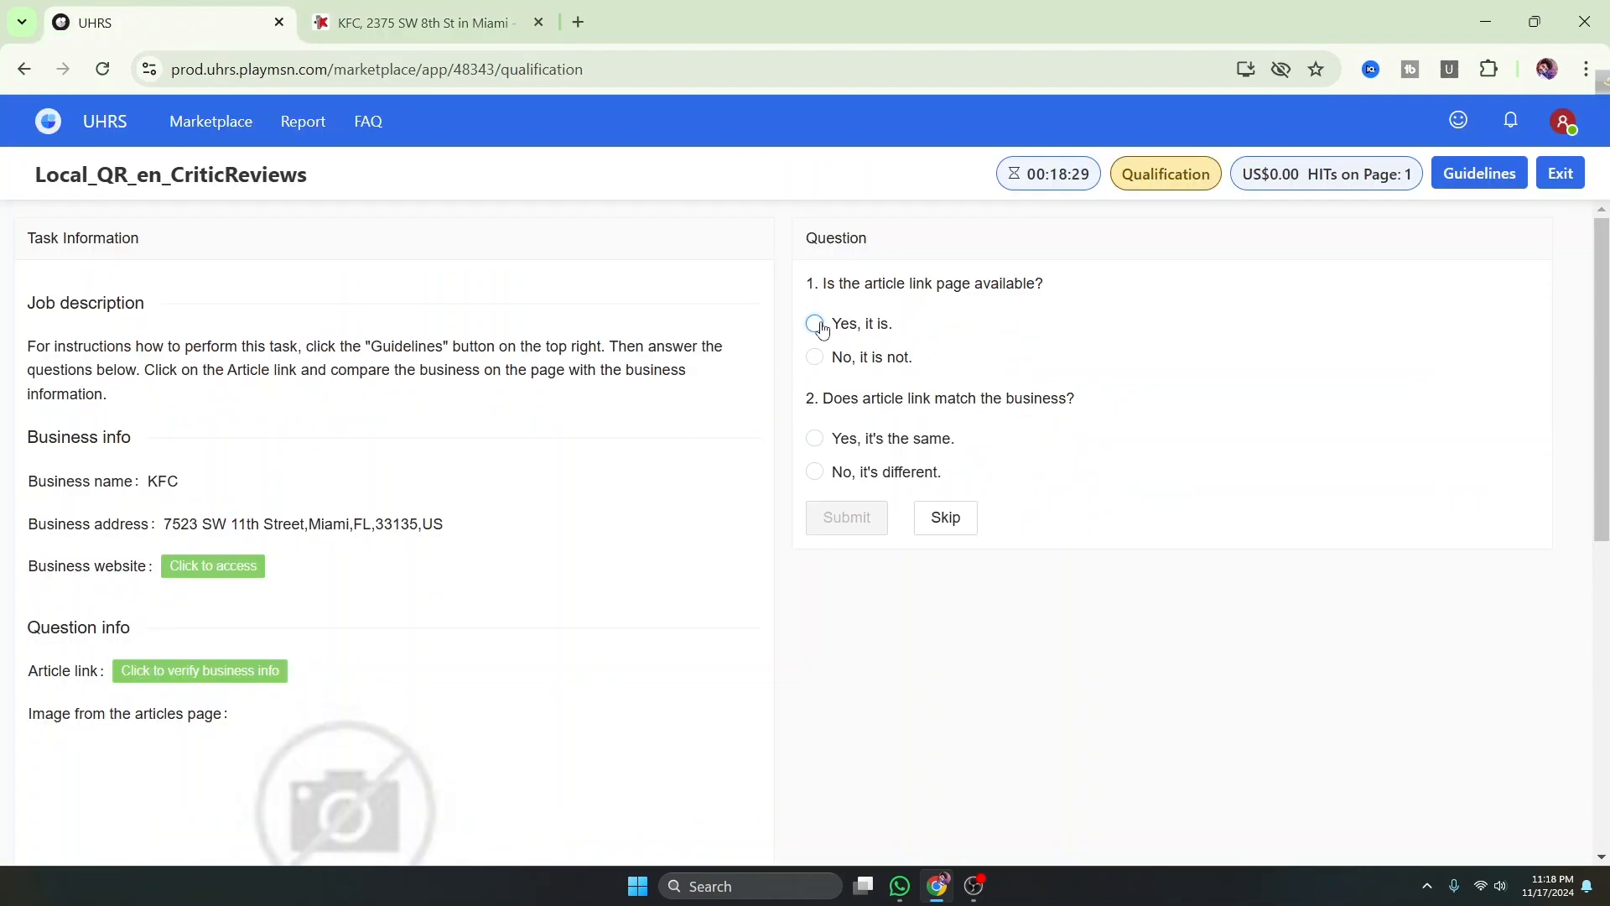
{"action": "left_click", "coordinate": [817, 476]}
{"action": "left_click", "coordinate": [857, 518]}
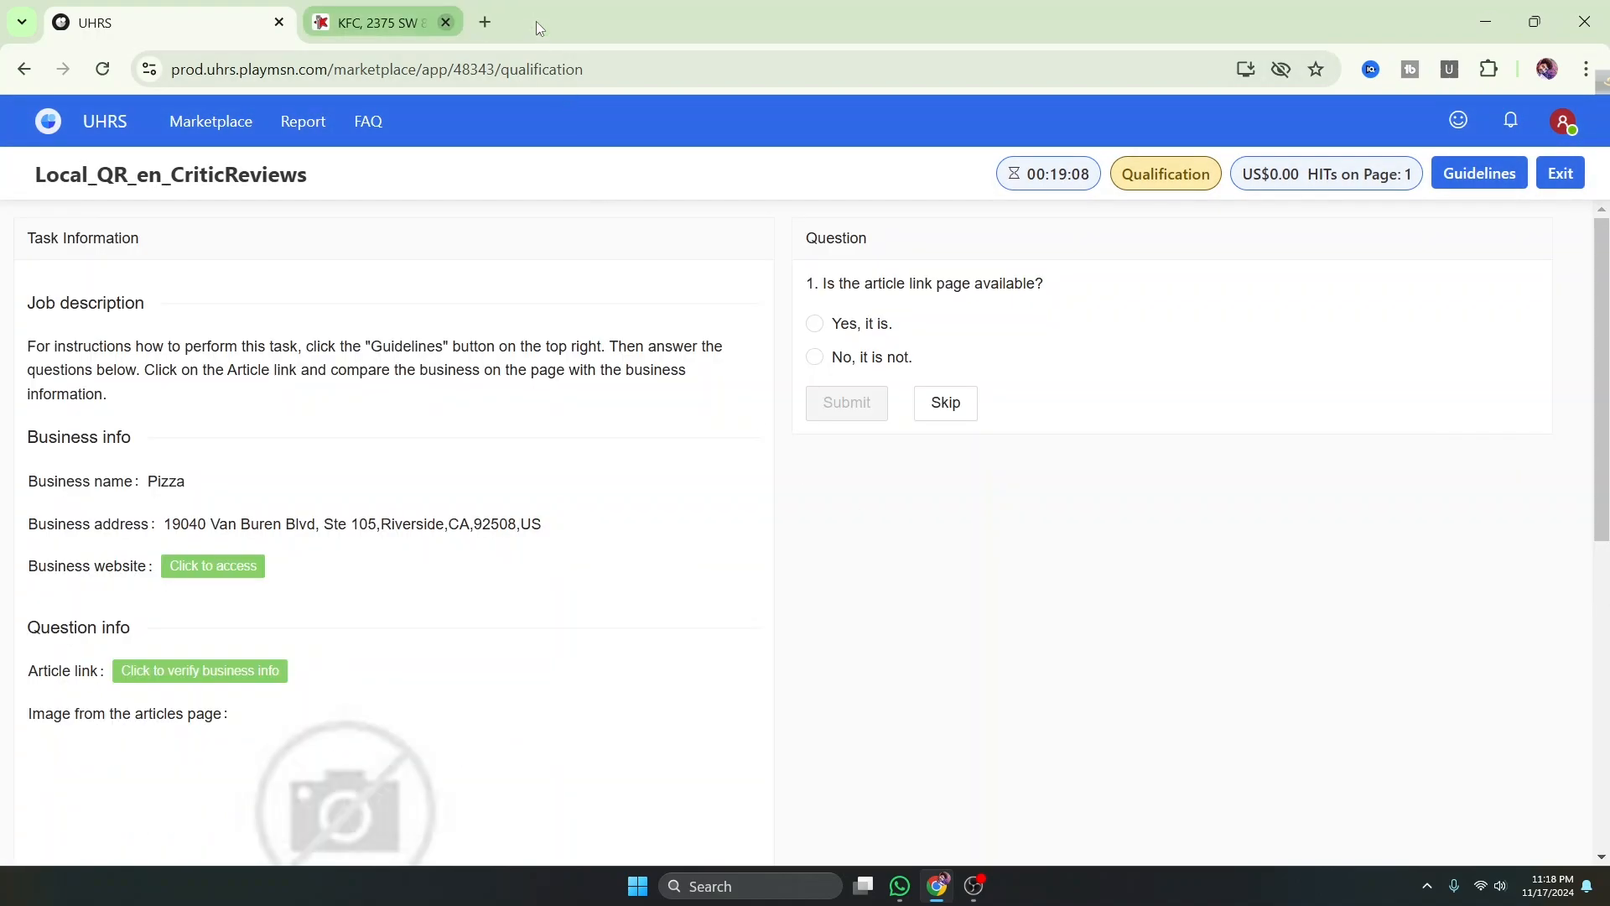
{"action": "left_click", "coordinate": [538, 22]}
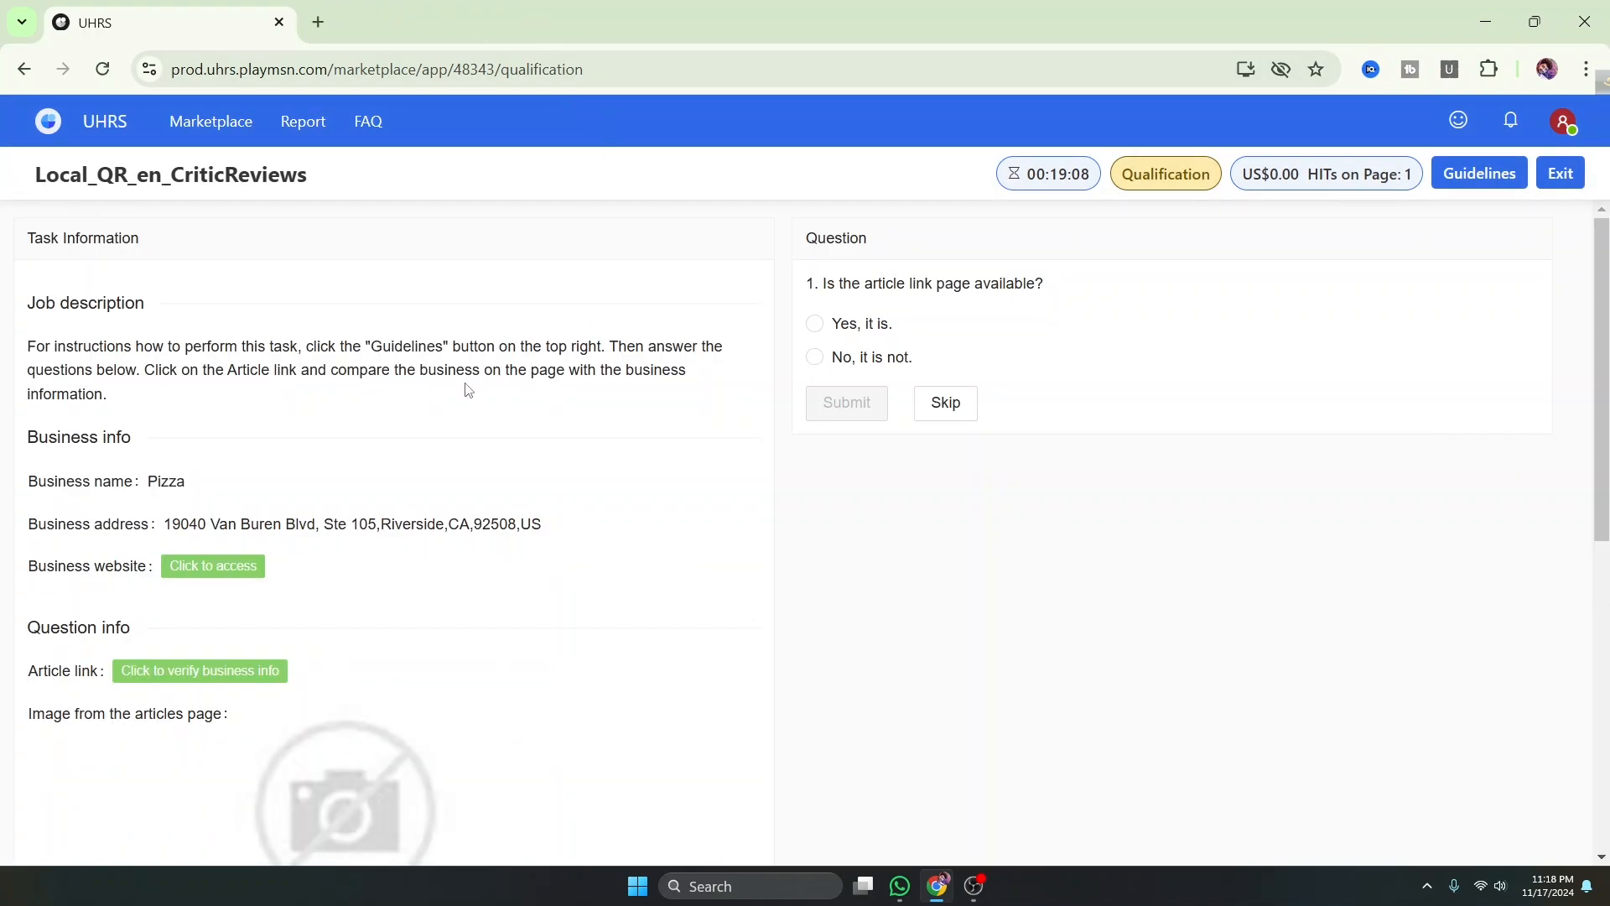
Open the article page for the business named Pizza and check whether it is available and shows matching content
{"action": "left_click", "coordinate": [216, 670]}
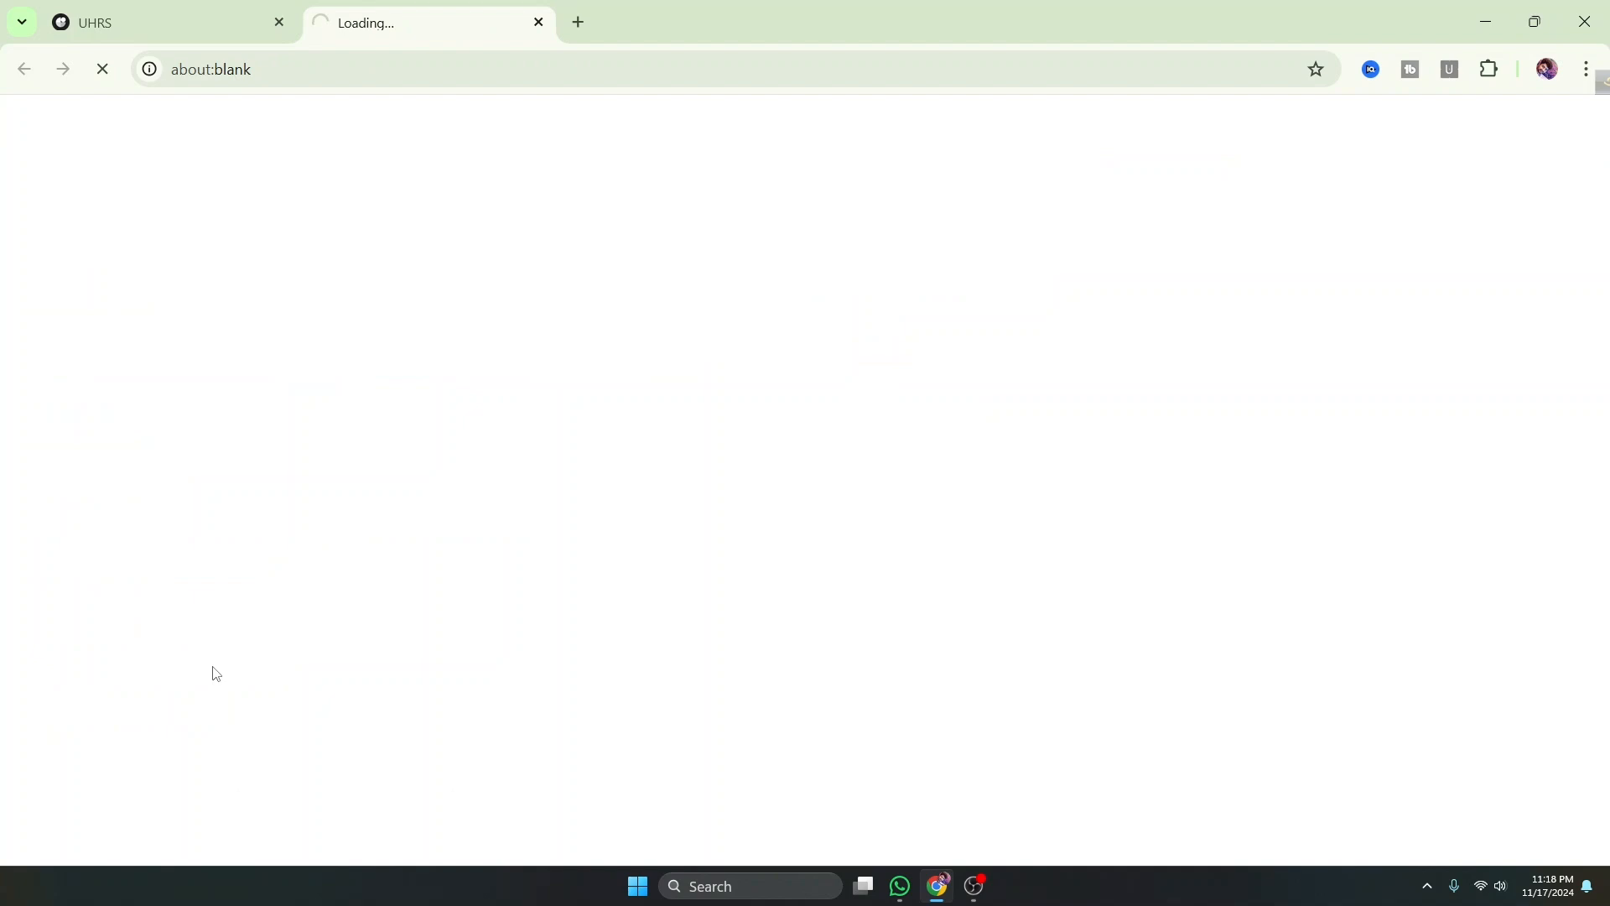
{"action": "left_click", "coordinate": [182, 25]}
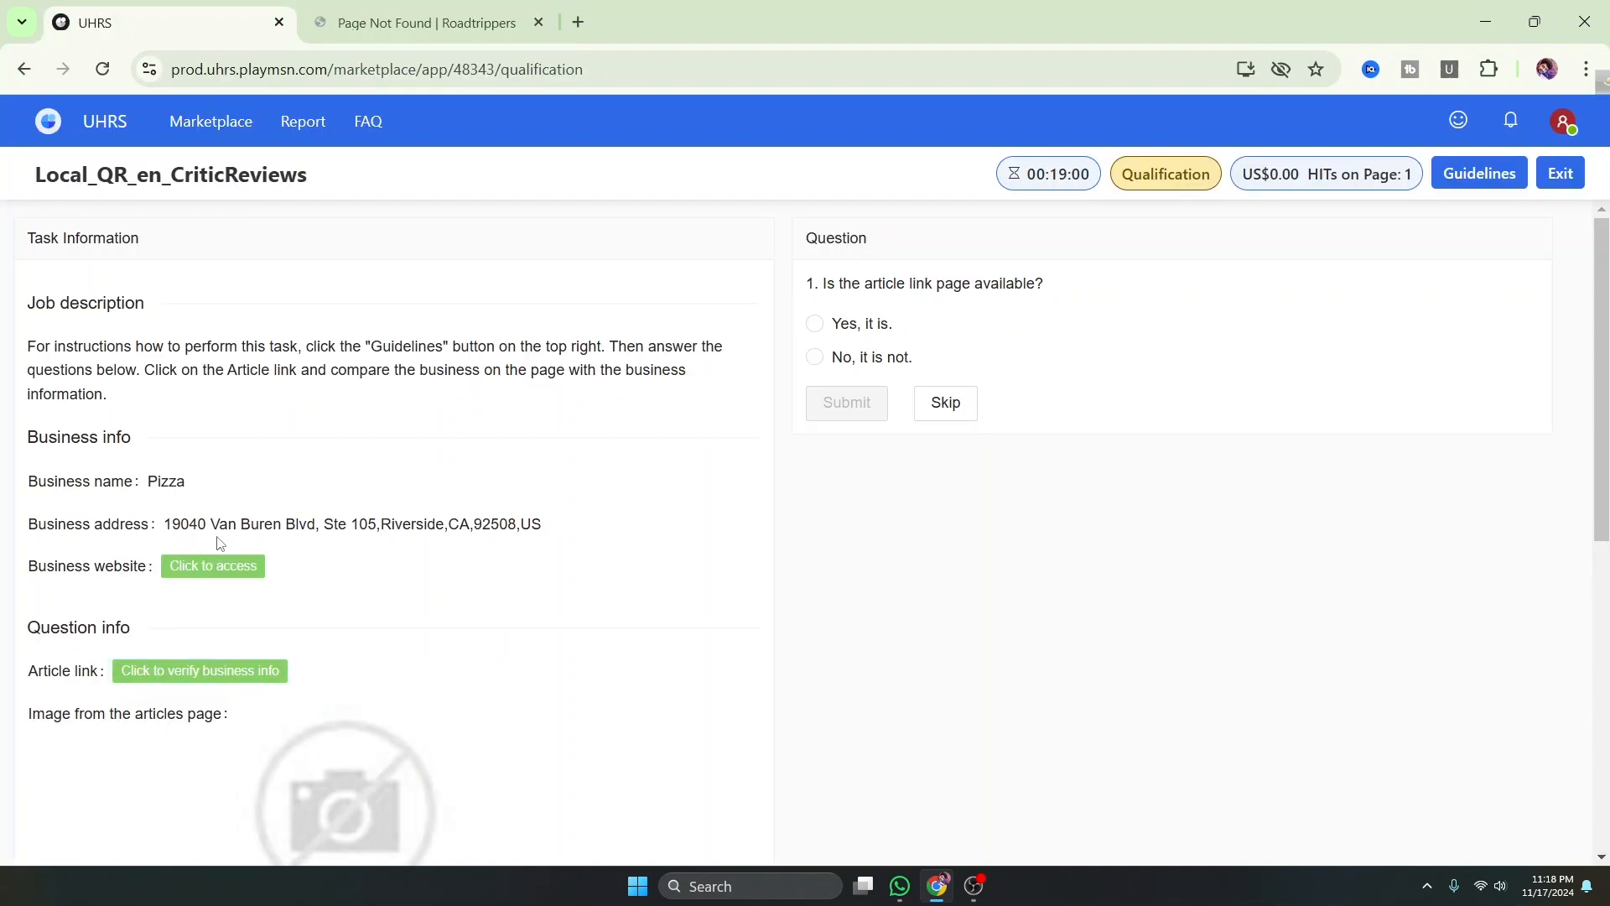
{"action": "left_click", "coordinate": [408, 34]}
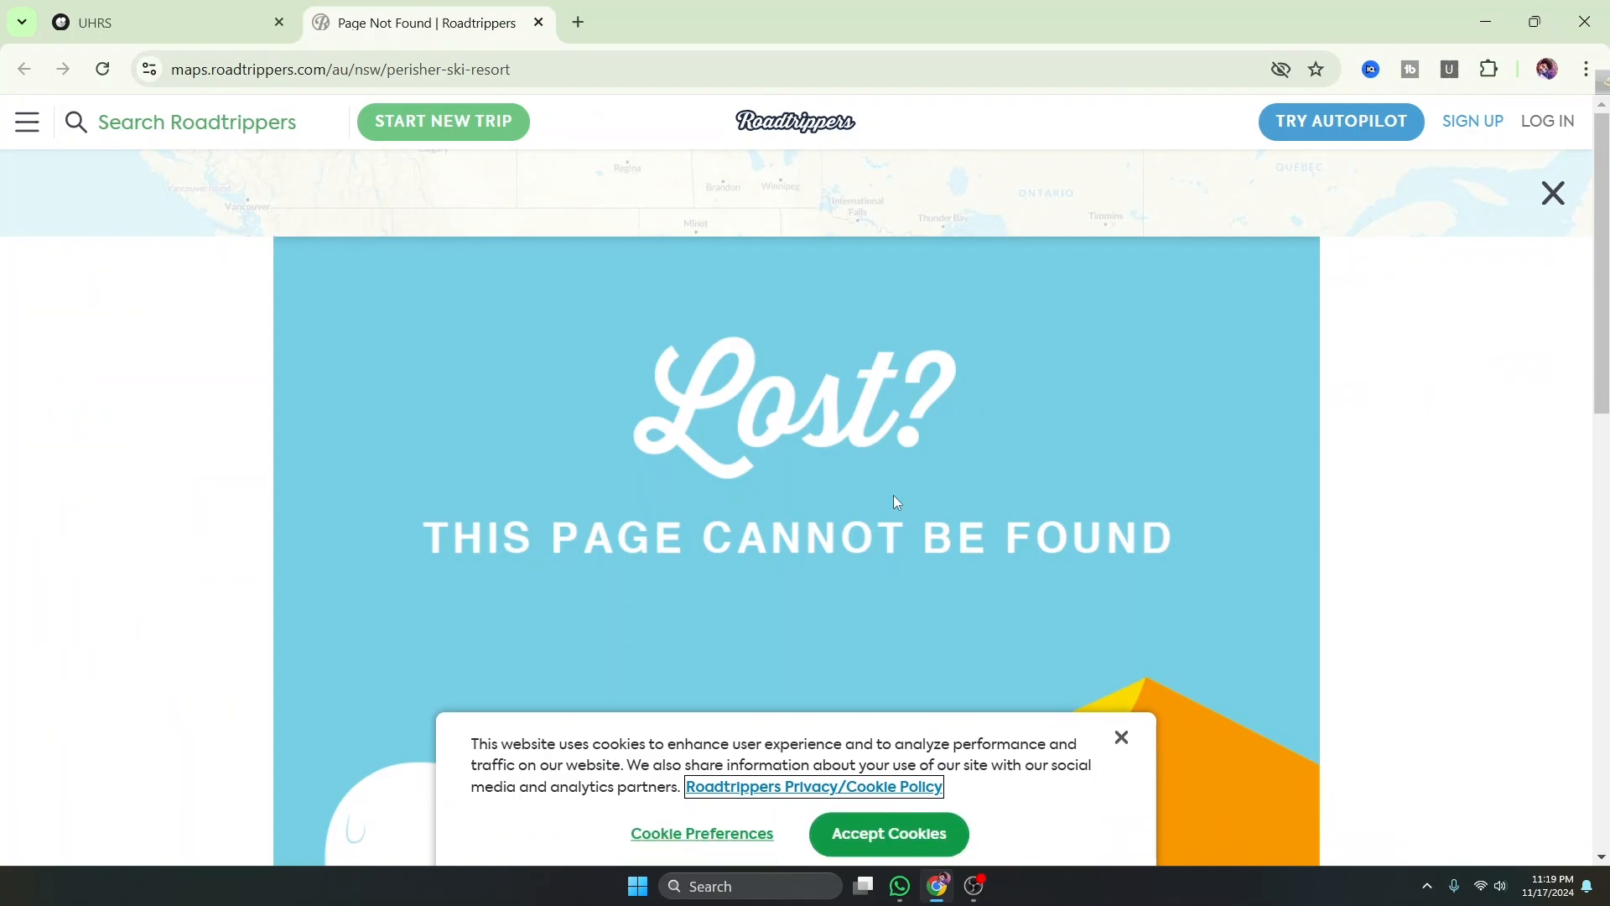
{"action": "scroll", "coordinate": [893, 495], "scroll_direction": "down", "scroll_amount": 2}
{"action": "scroll", "coordinate": [989, 624], "scroll_direction": "up", "scroll_amount": 3}
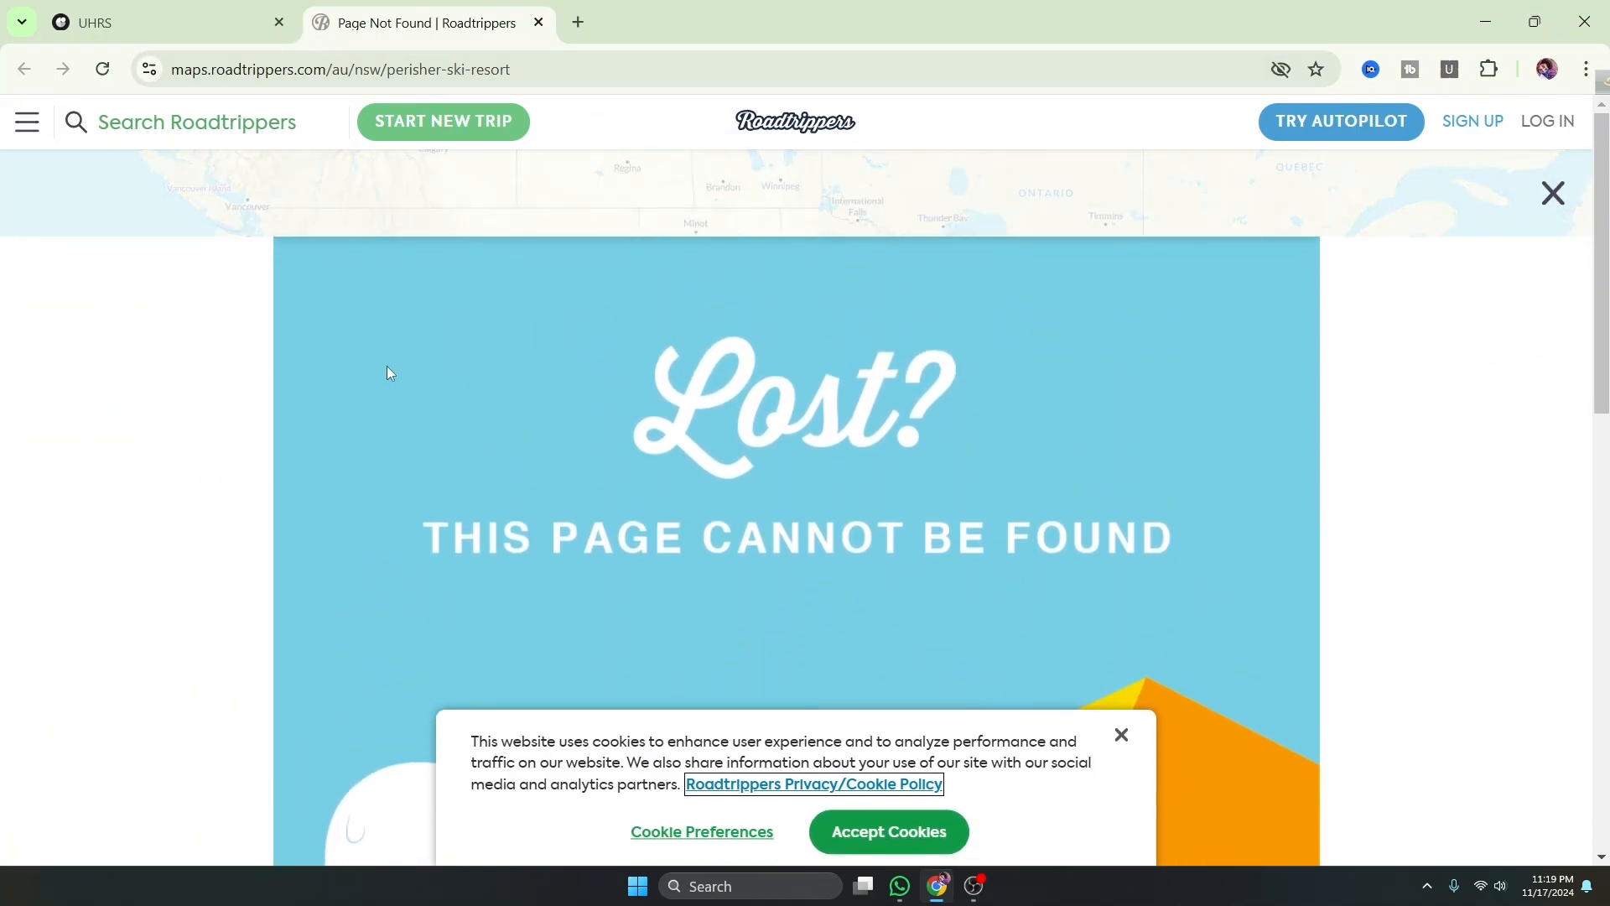
{"action": "scroll", "coordinate": [953, 566], "scroll_direction": "down", "scroll_amount": 6}
{"action": "scroll", "coordinate": [953, 566], "scroll_direction": "down", "scroll_amount": 5}
{"action": "scroll", "coordinate": [1111, 626], "scroll_direction": "up", "scroll_amount": 9}
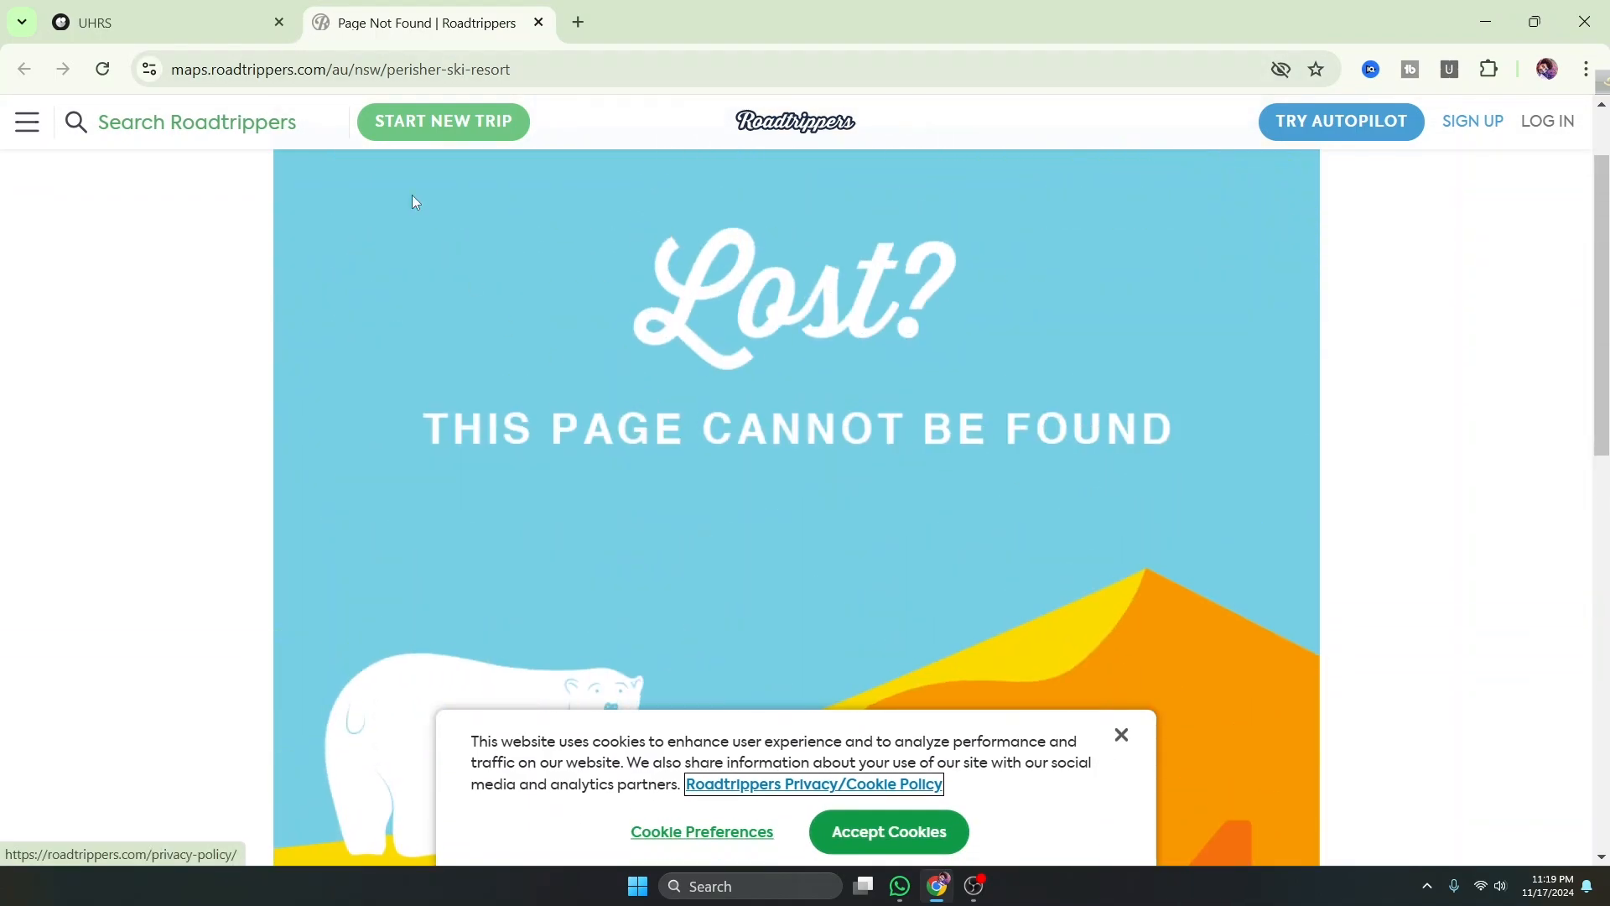
{"action": "scroll", "coordinate": [1153, 538], "scroll_direction": "down", "scroll_amount": 5}
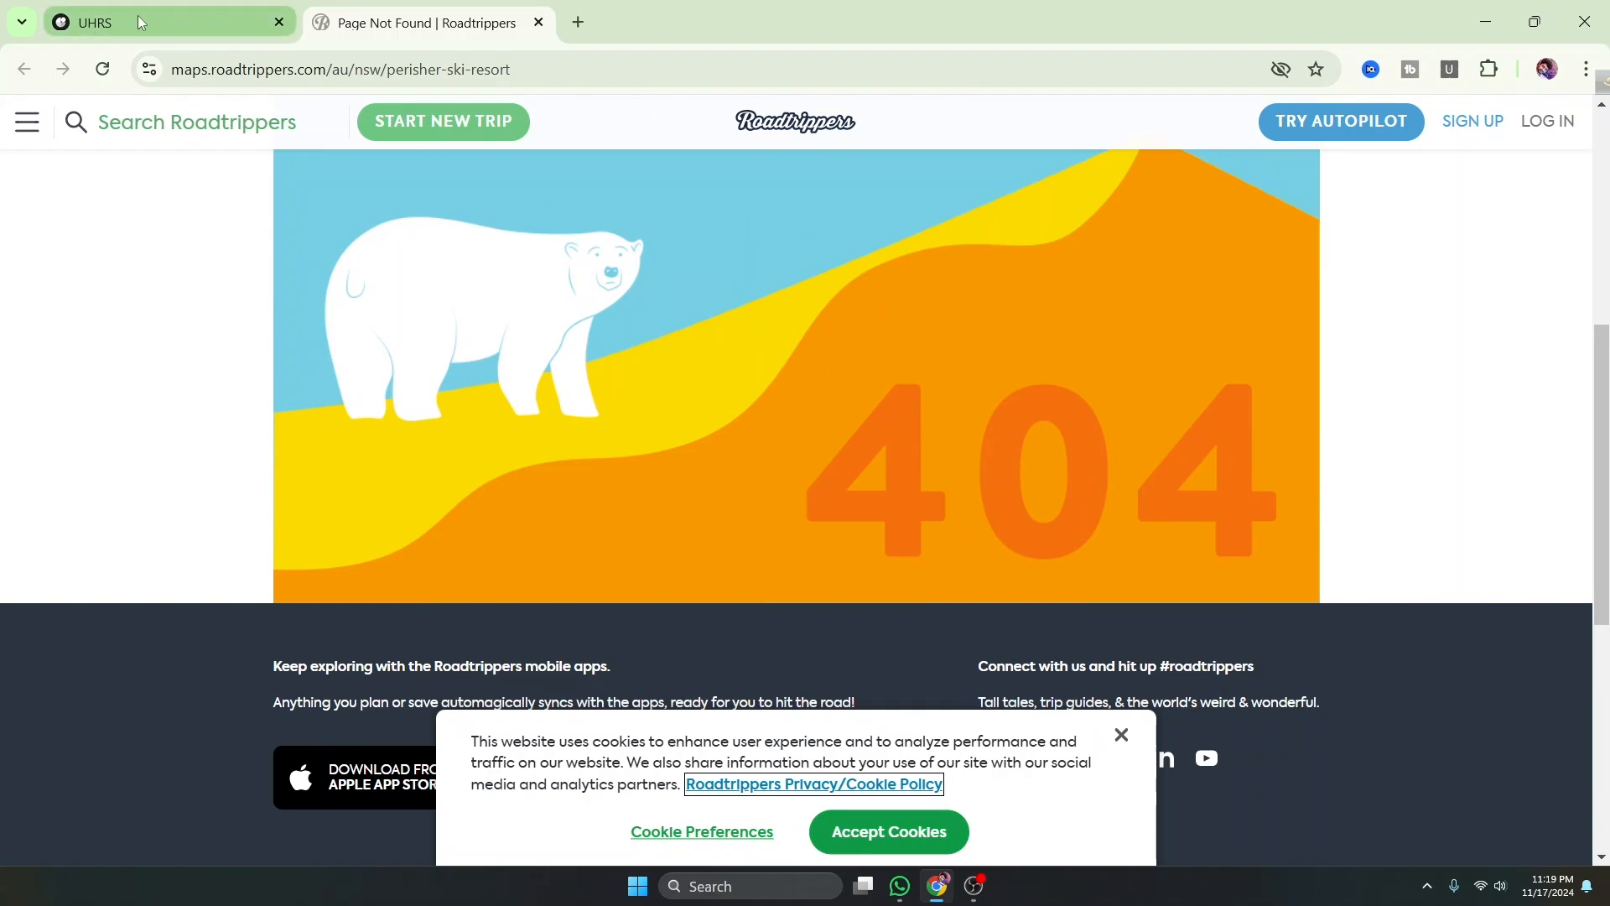
Submit the Pizza task with "No, it is not." for article page availability and close its article page
{"action": "left_click", "coordinate": [167, 18]}
{"action": "left_click", "coordinate": [813, 359]}
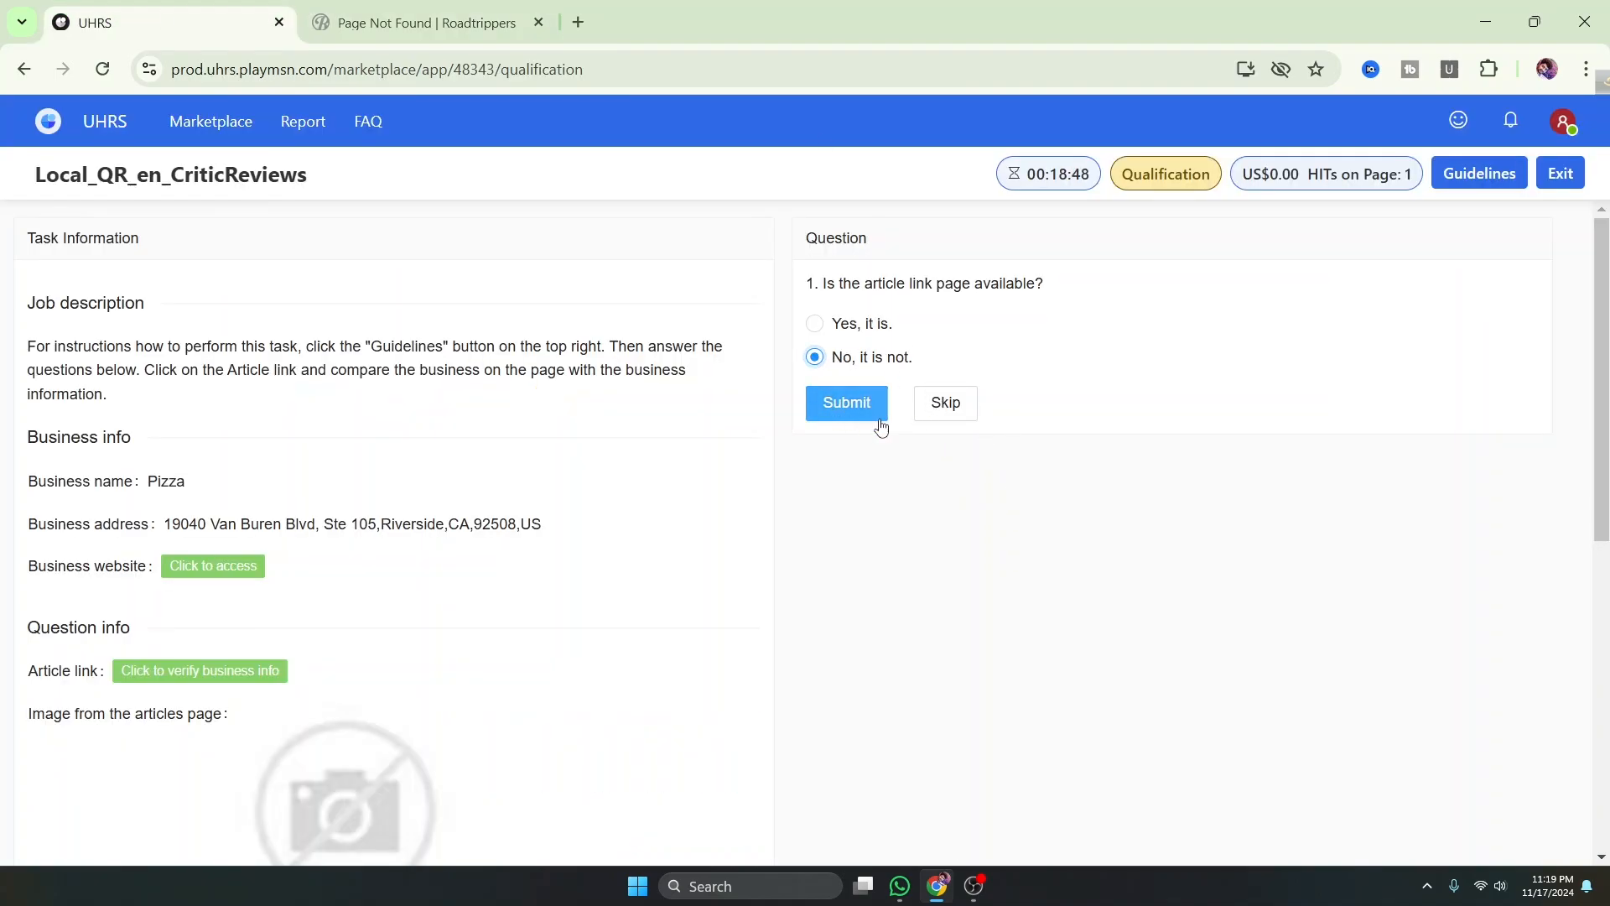
{"action": "left_click", "coordinate": [855, 398]}
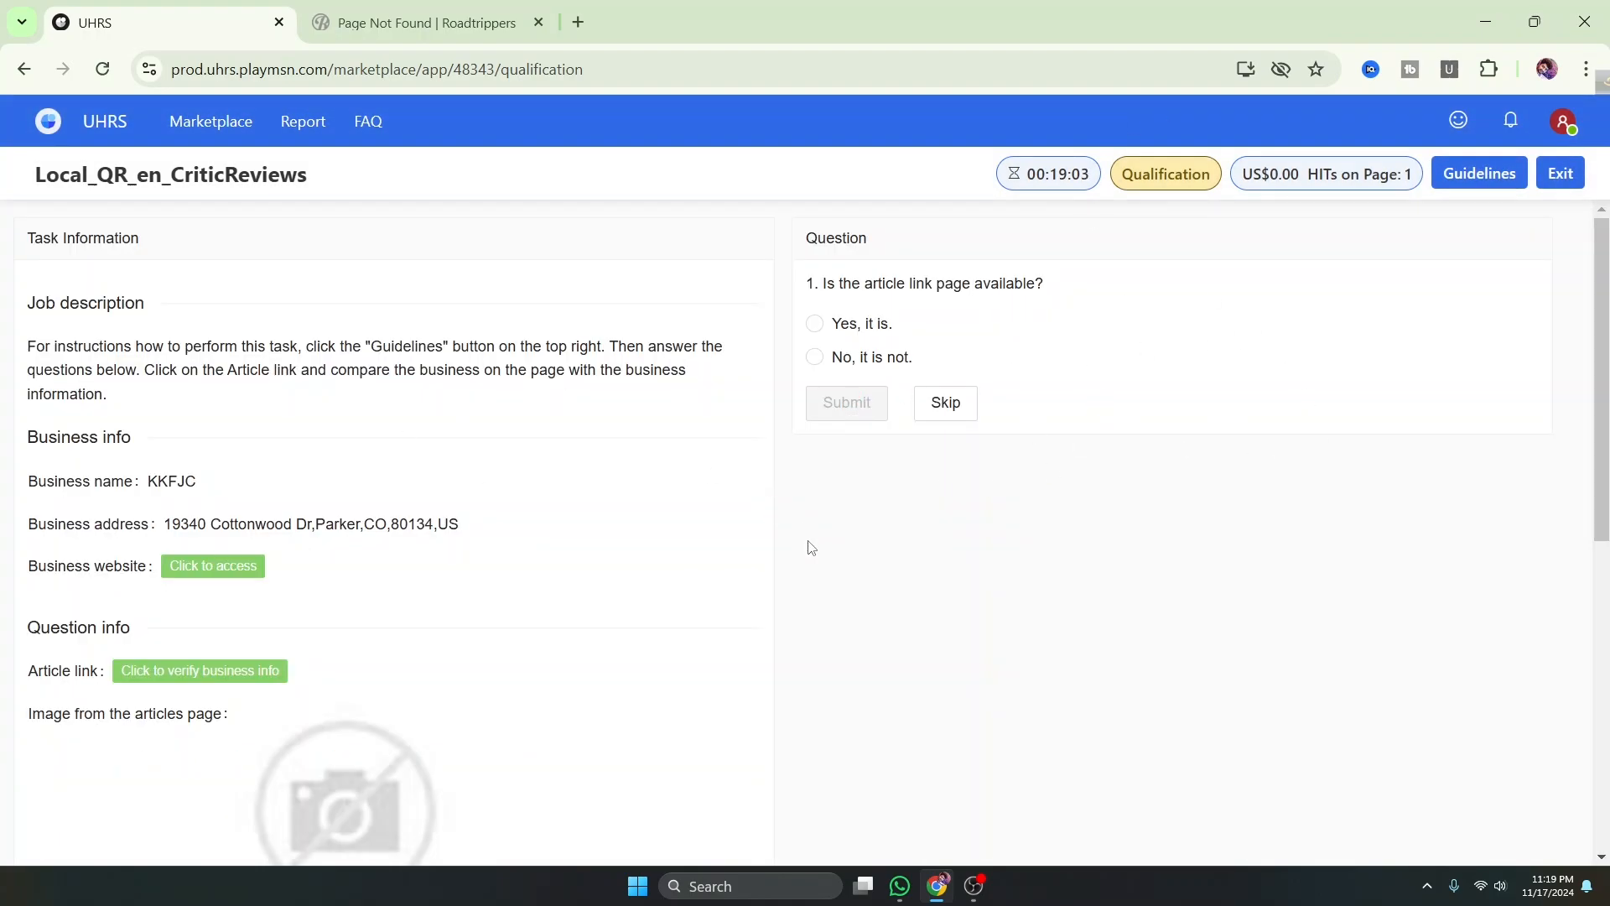
{"action": "left_click", "coordinate": [538, 22]}
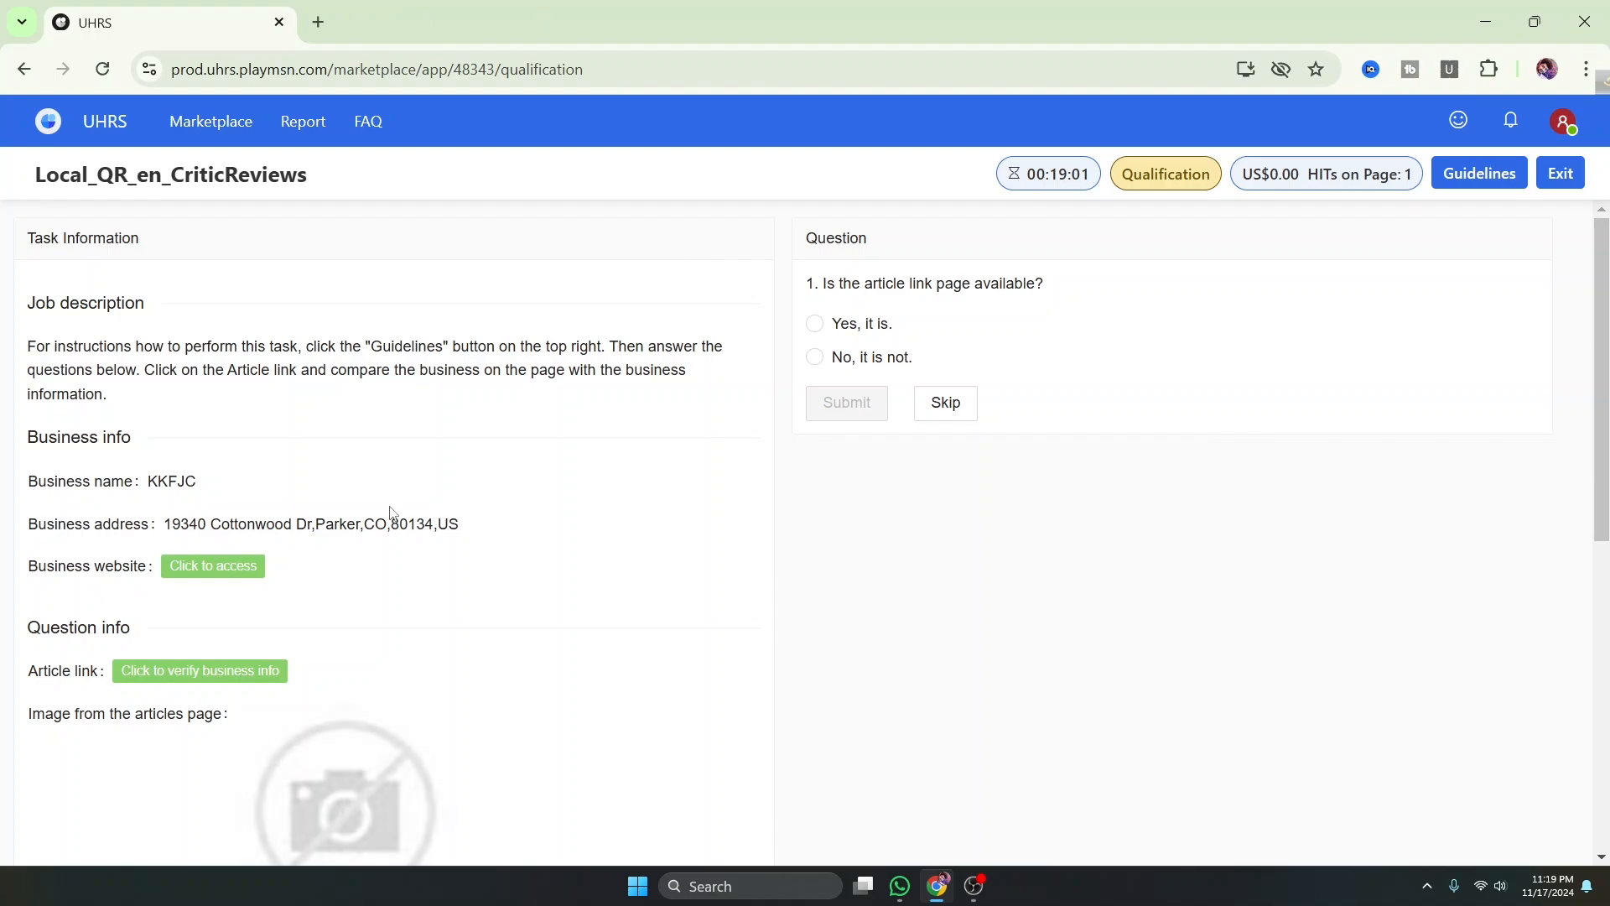
Open the KKFJC article page, dismiss the advertisement, and compare the restaurant's name and address with the business info
{"action": "left_click", "coordinate": [173, 669]}
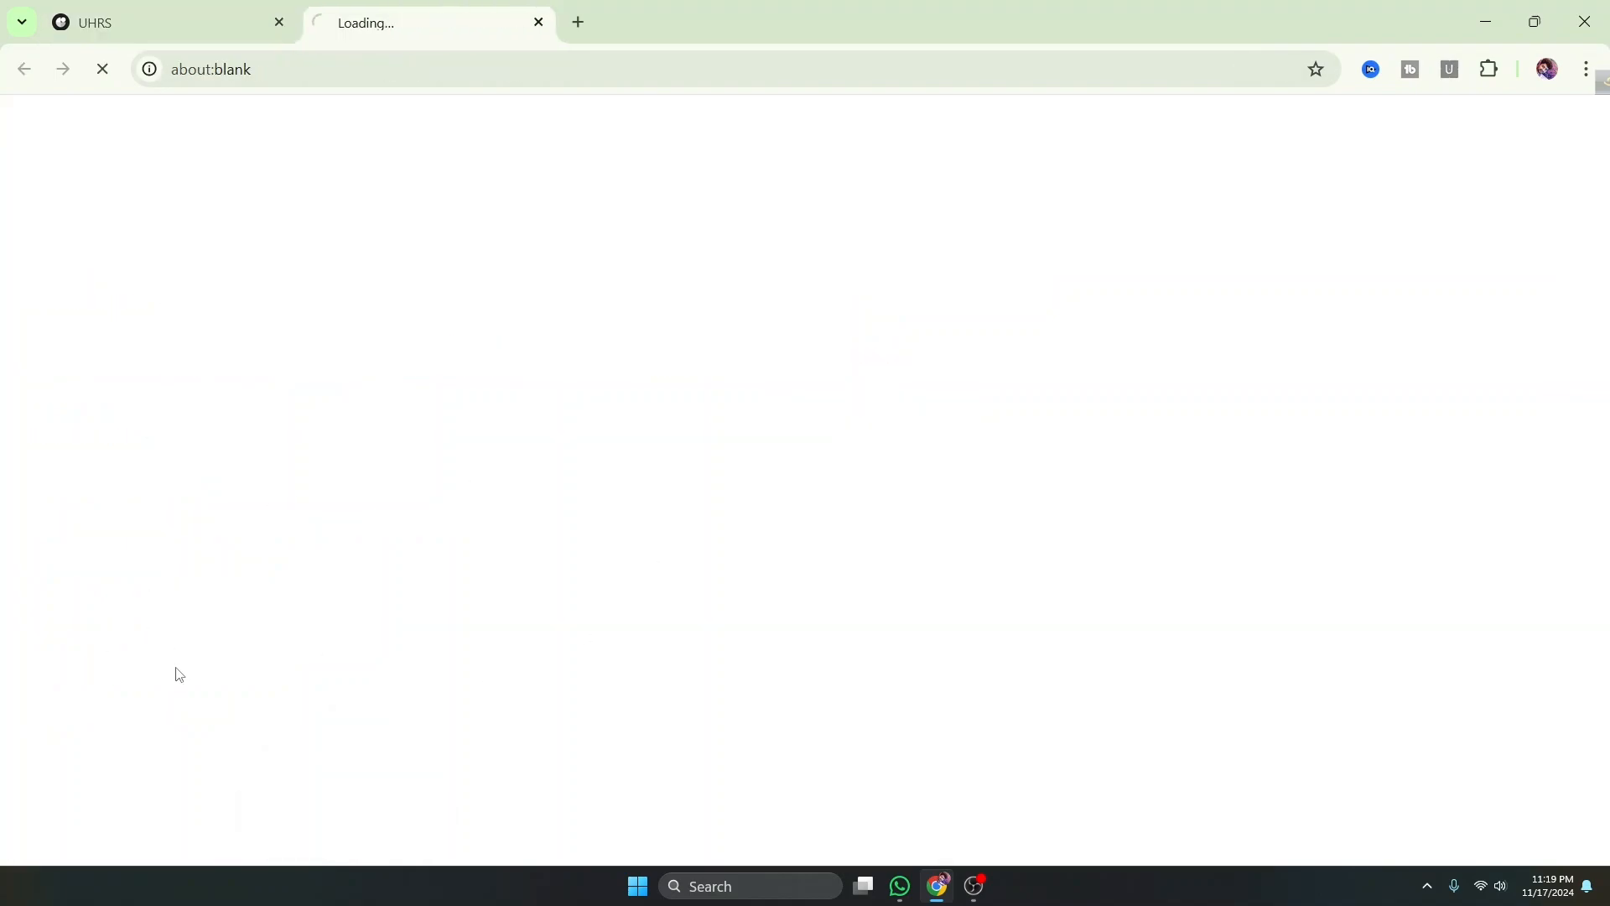
{"action": "left_click", "coordinate": [178, 15]}
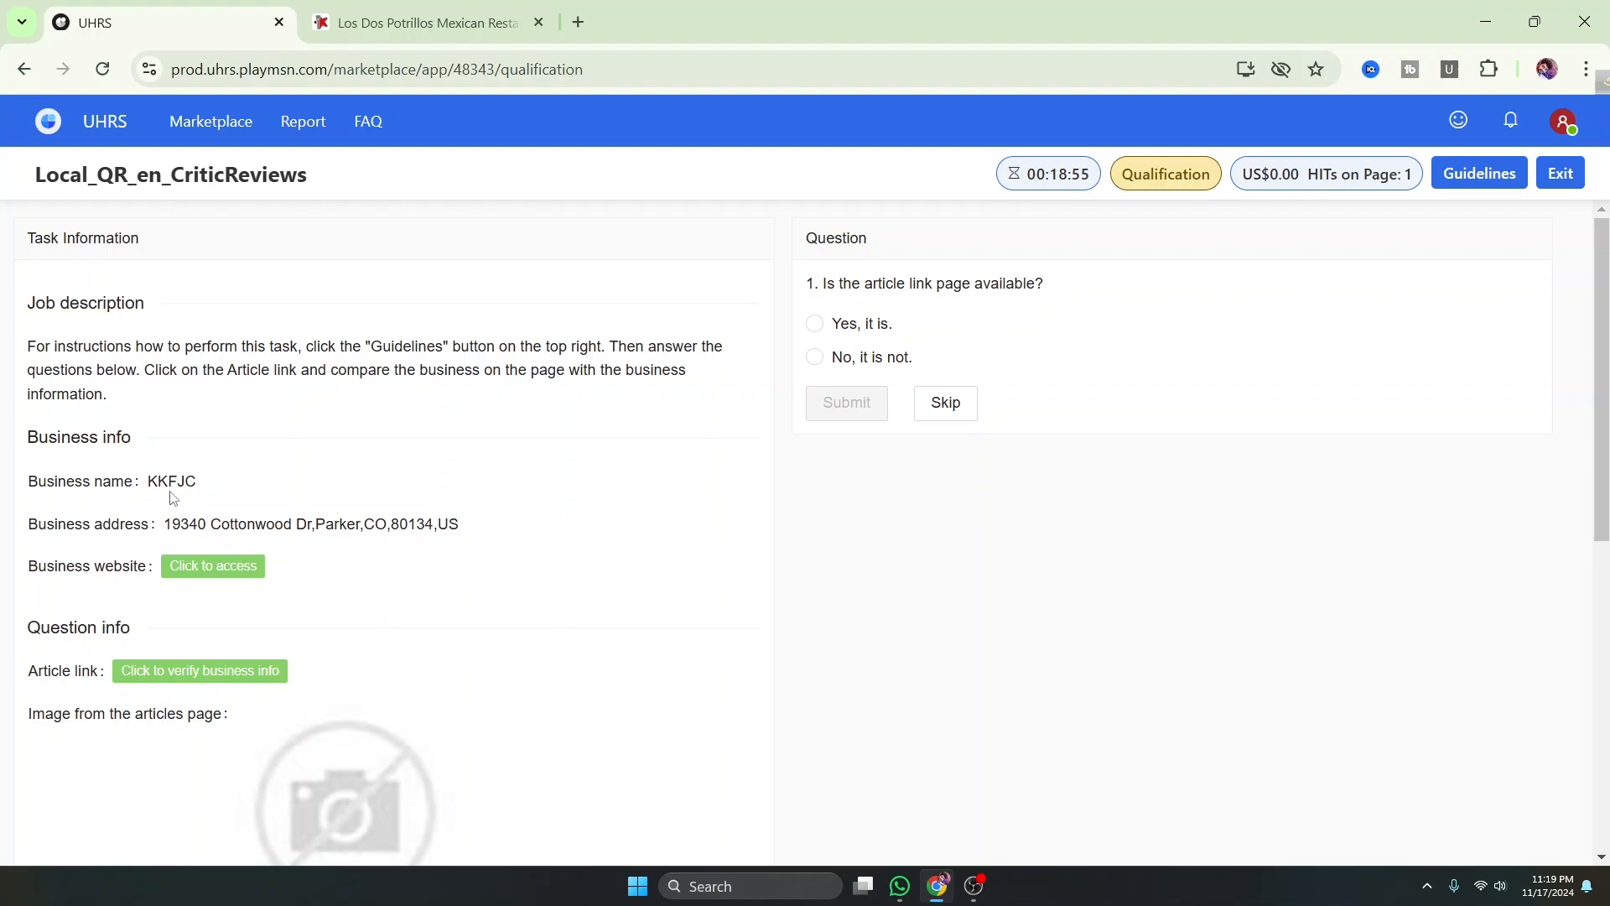
{"action": "key", "text": "ctrl+Tab"}
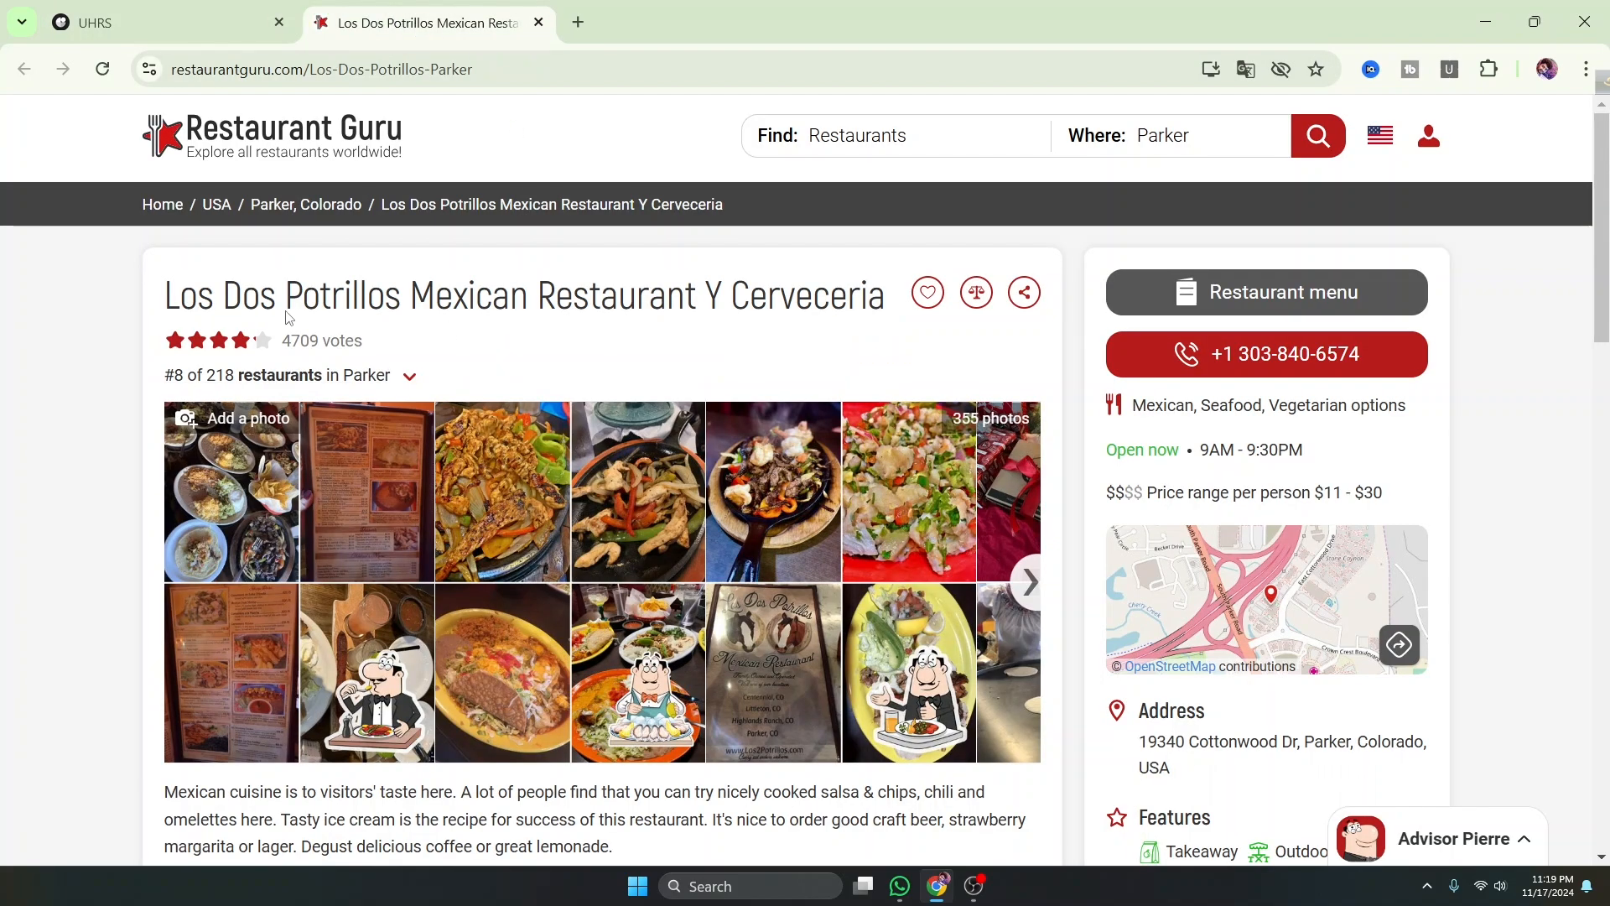
{"action": "left_click", "coordinate": [299, 37]}
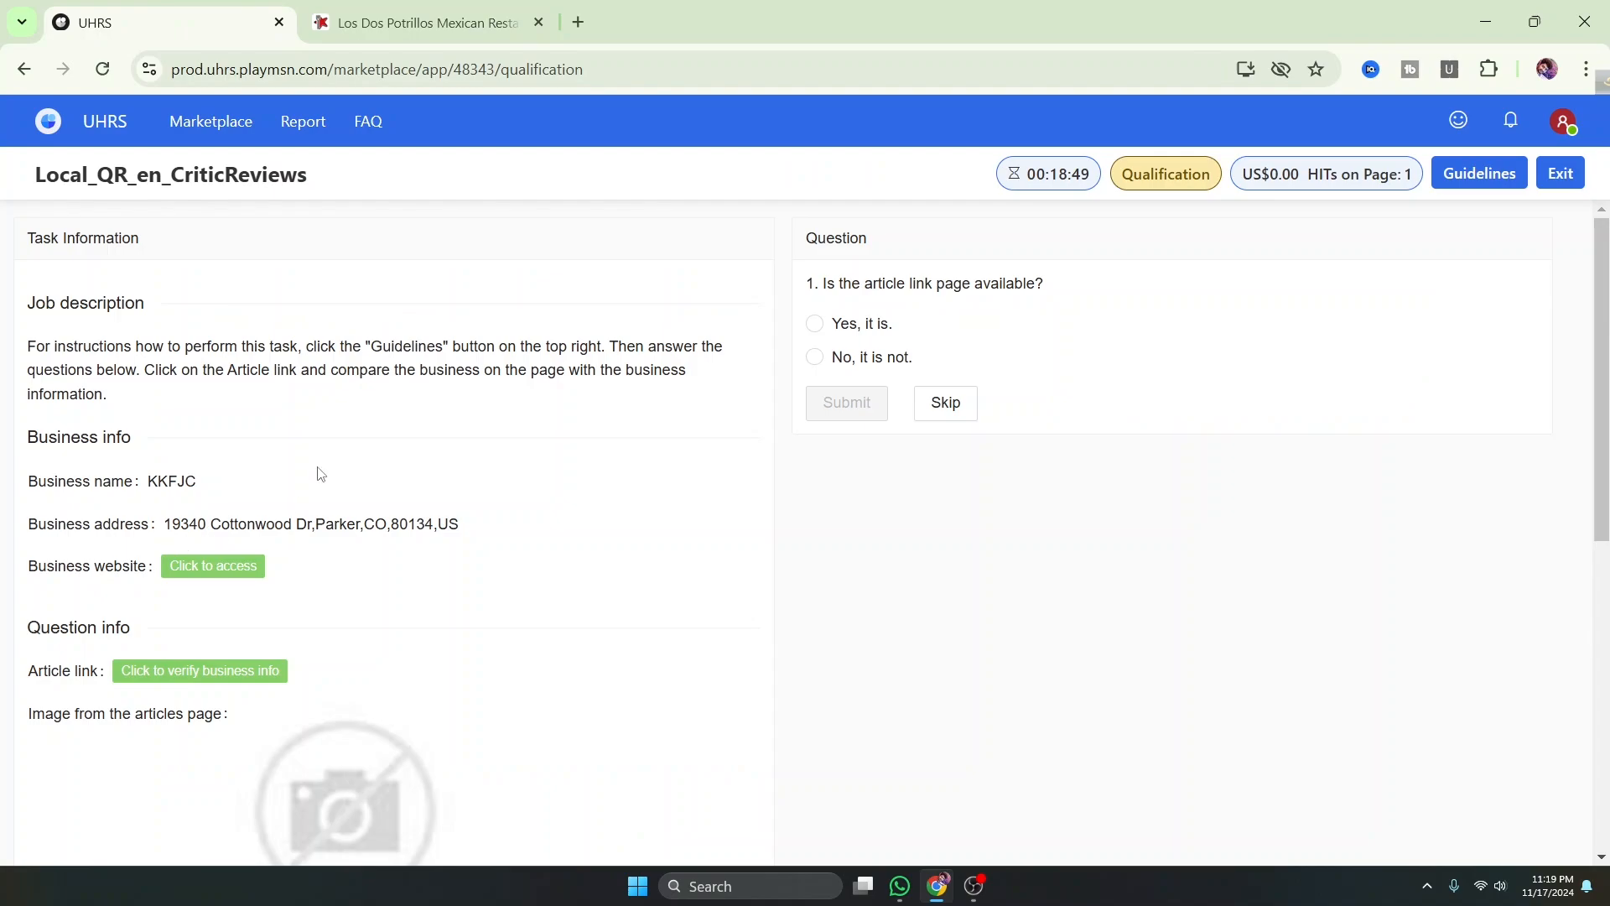
{"action": "left_click", "coordinate": [373, 55]}
{"action": "left_click", "coordinate": [429, 20]}
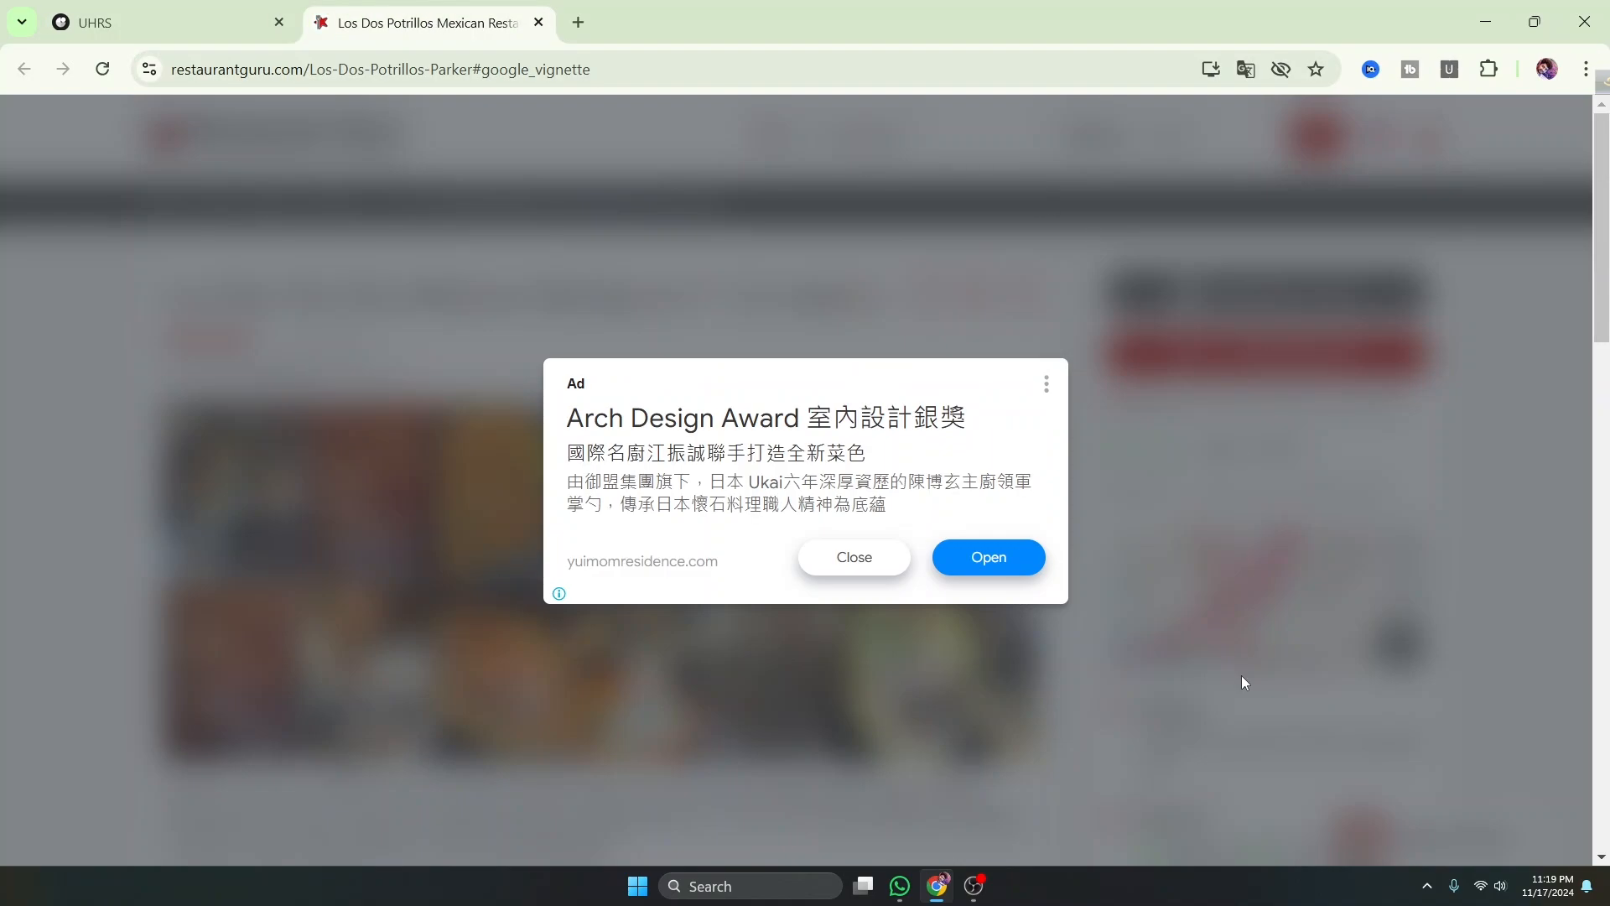
{"action": "left_click", "coordinate": [845, 564]}
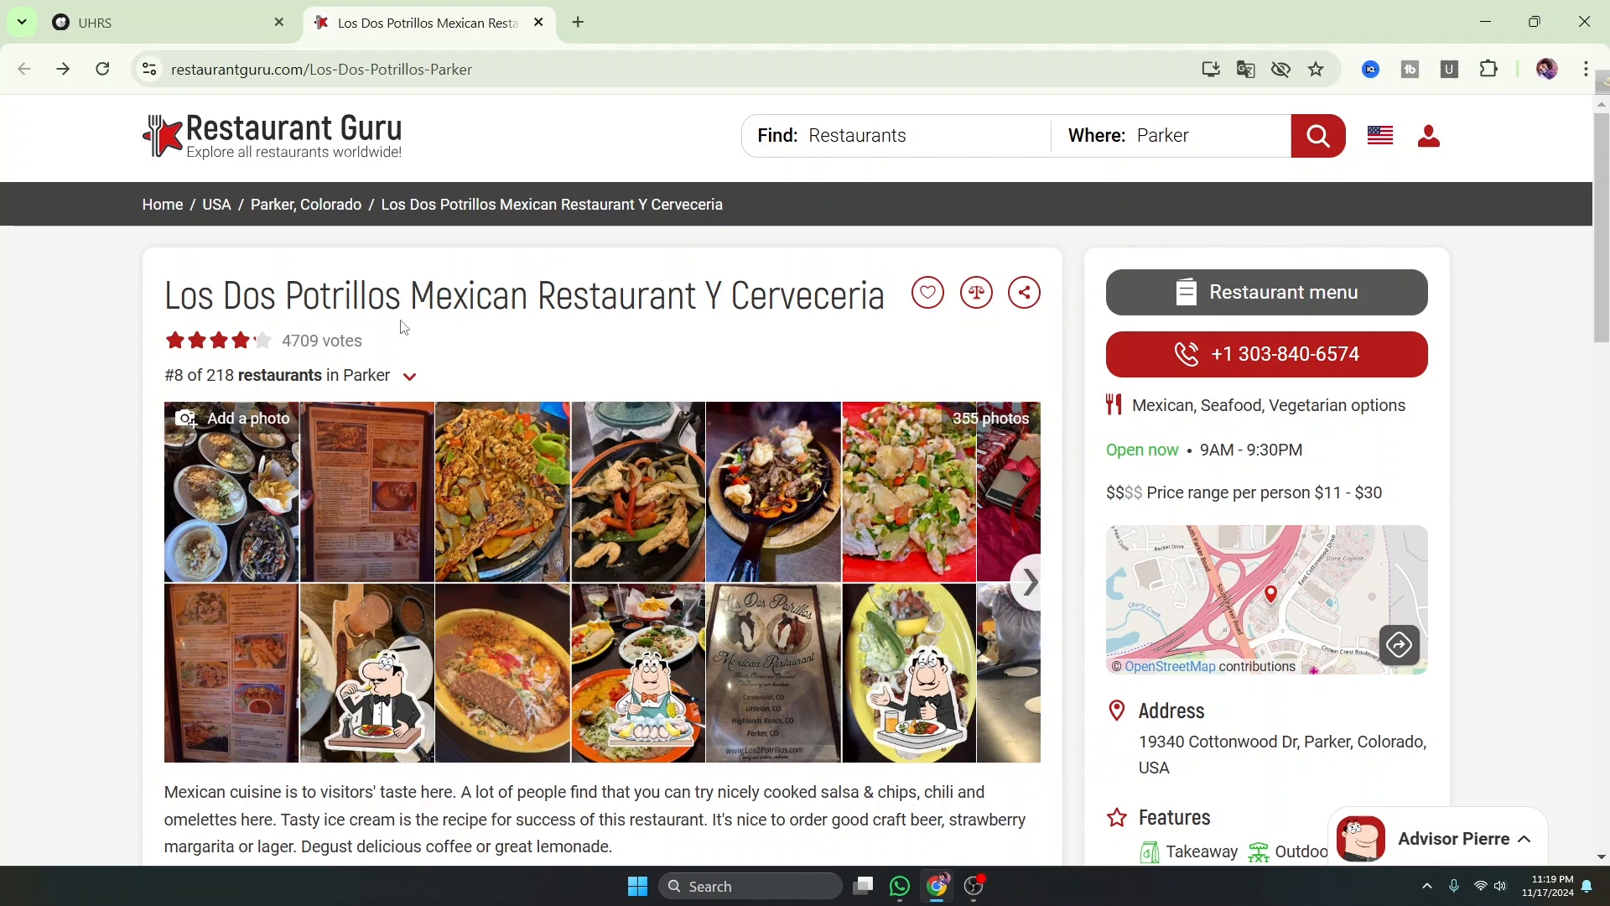
{"action": "left_click", "coordinate": [191, 30]}
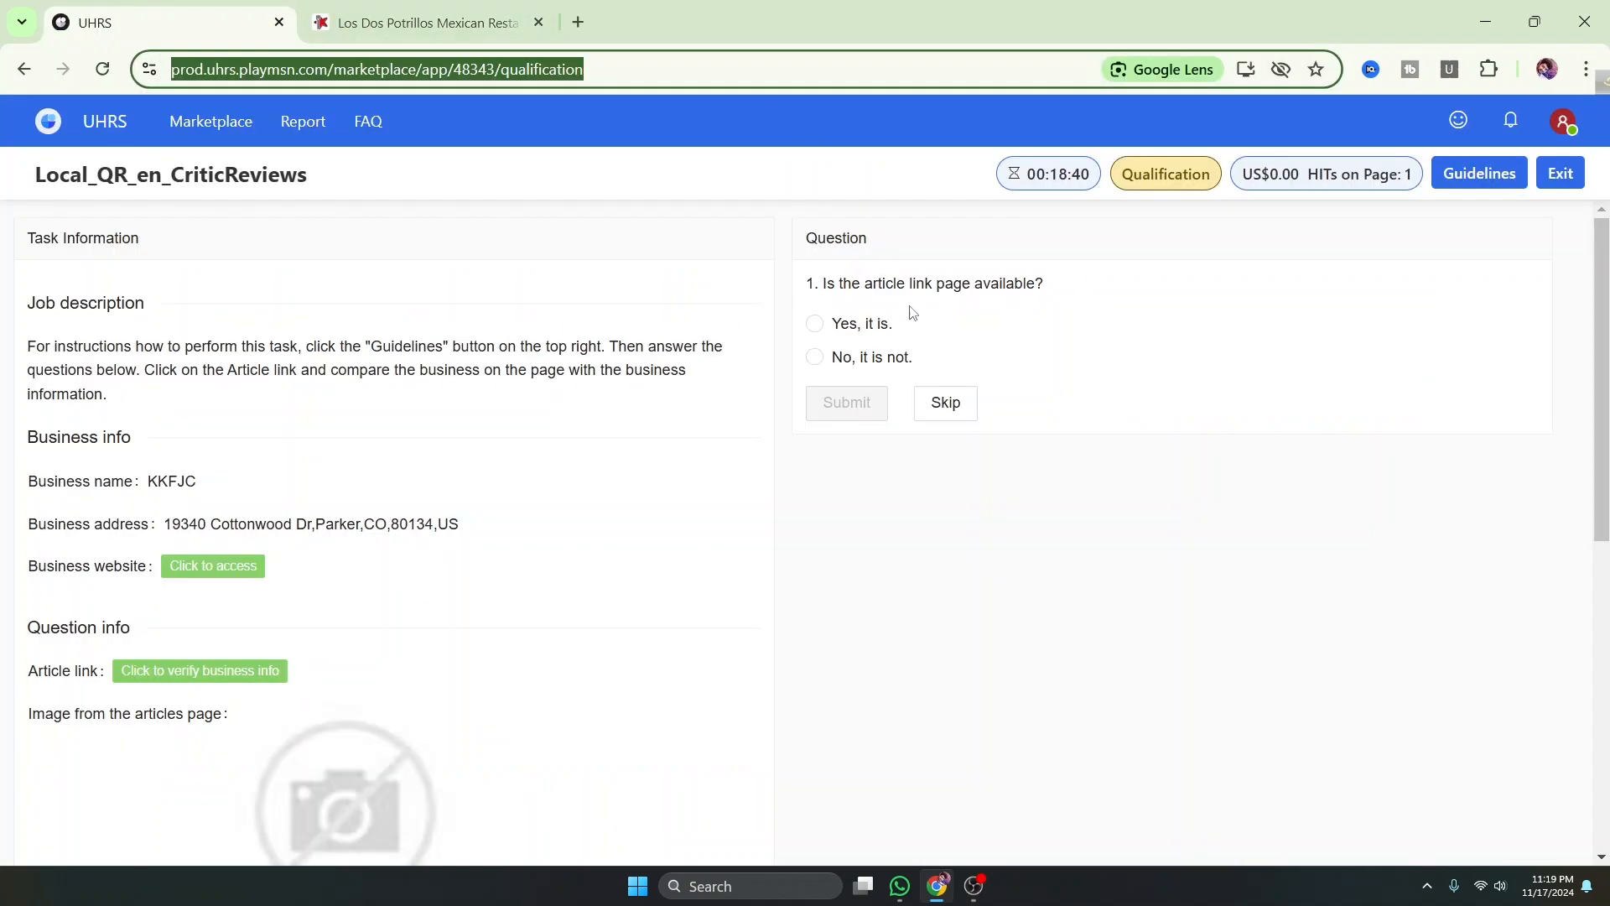
Submit the KKFJC task with "Yes, it is." for article page availability and "No, it's different." for business match
{"action": "left_click", "coordinate": [813, 324]}
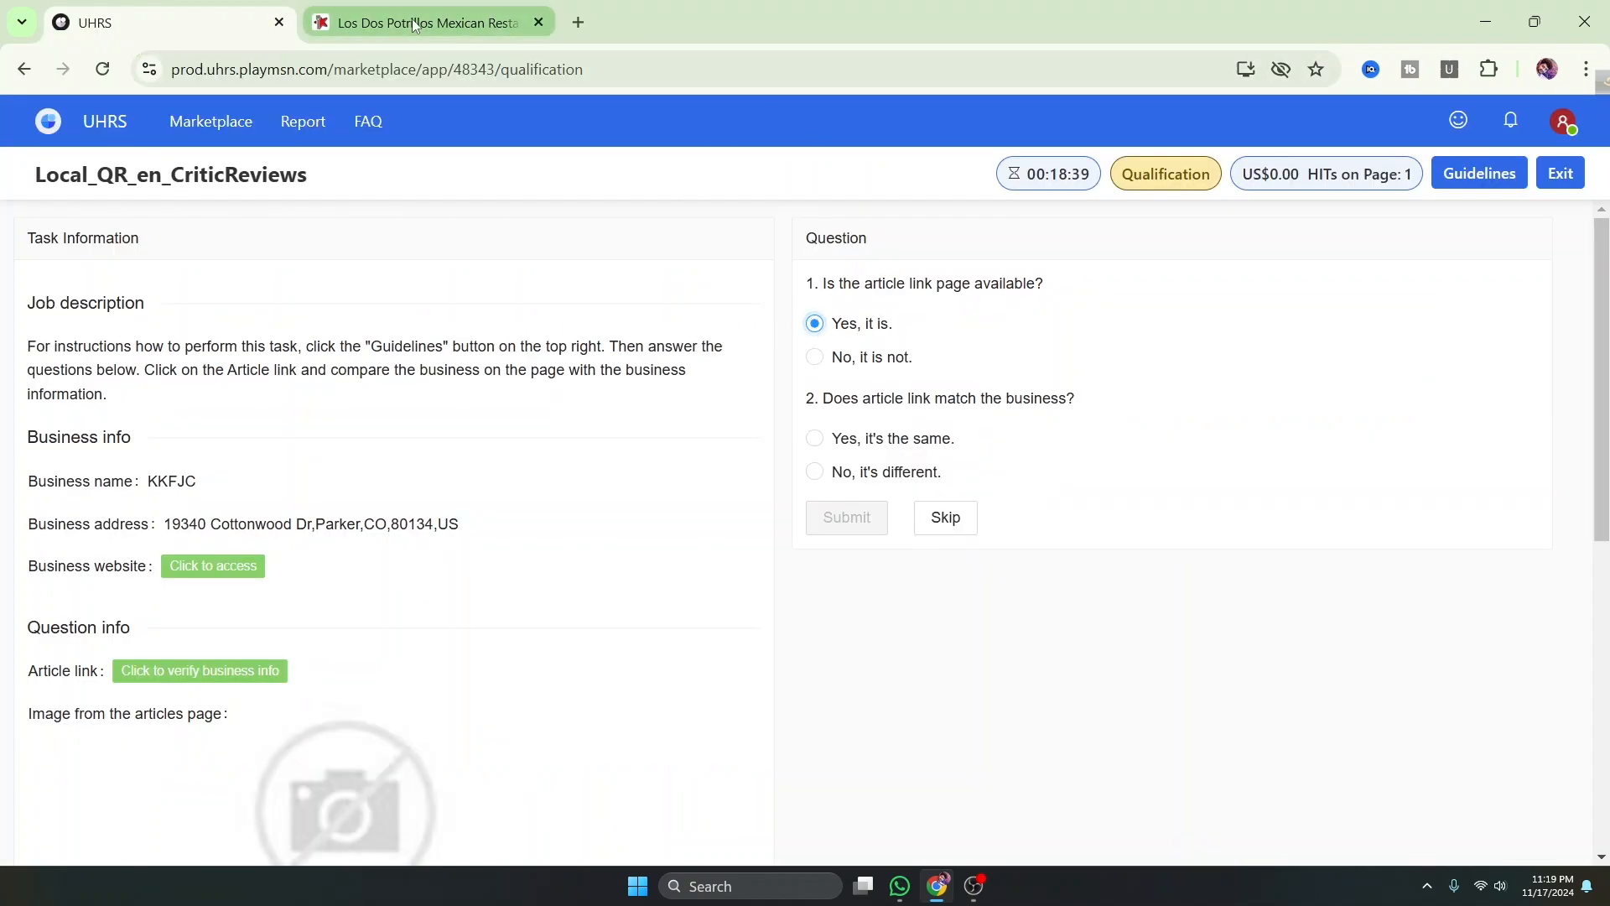
{"action": "left_click", "coordinate": [466, 29]}
{"action": "left_click", "coordinate": [181, 10]}
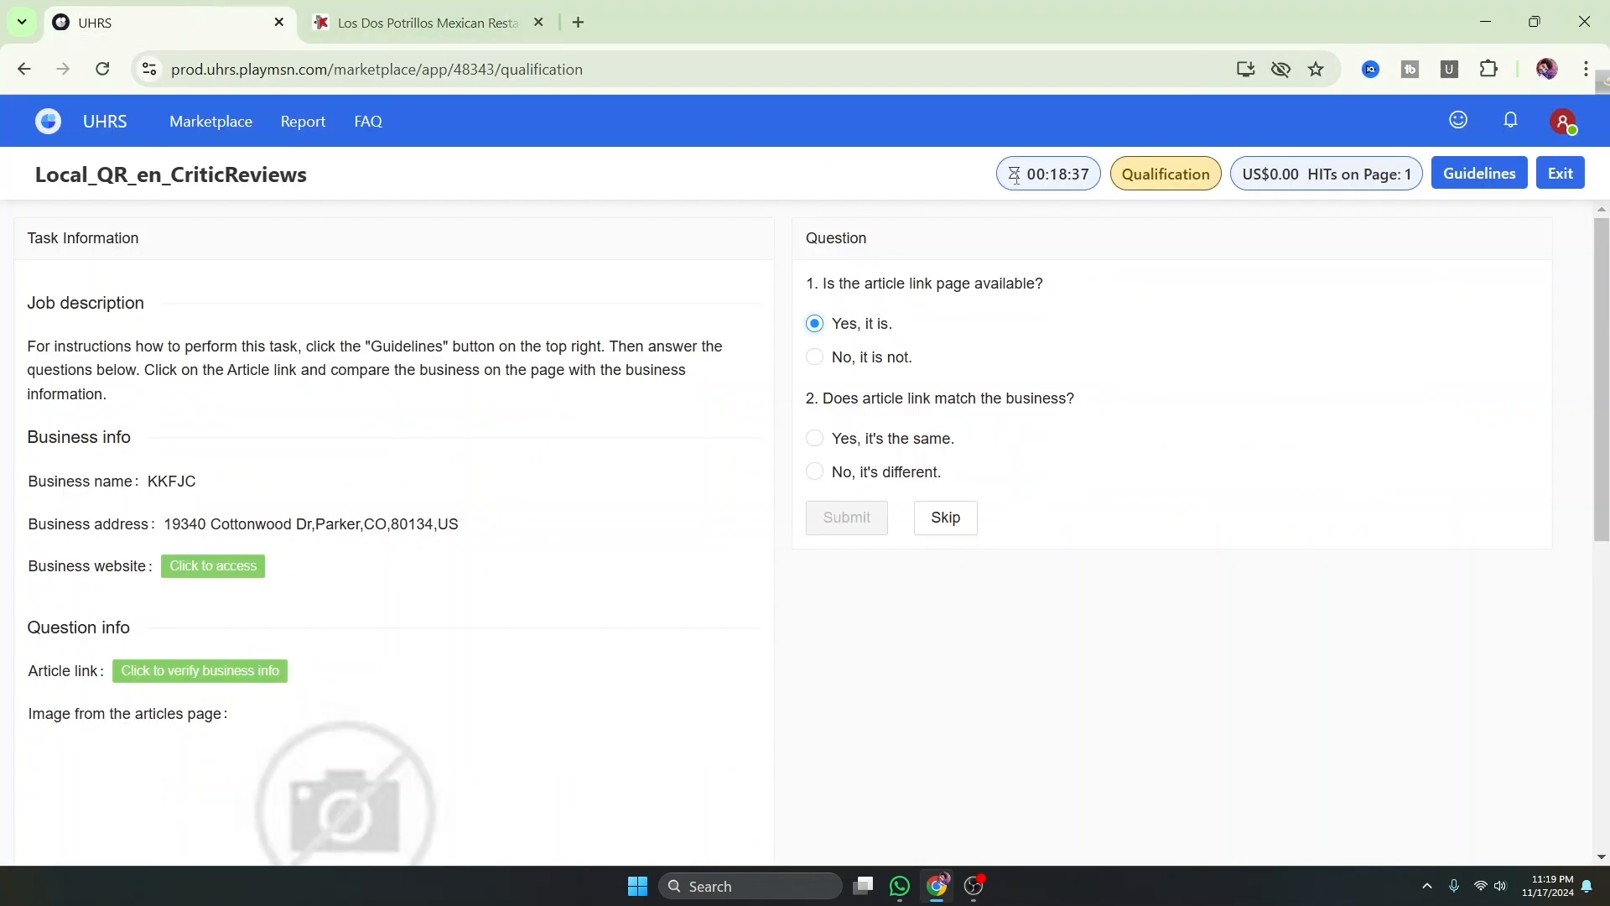
{"action": "left_click", "coordinate": [814, 471]}
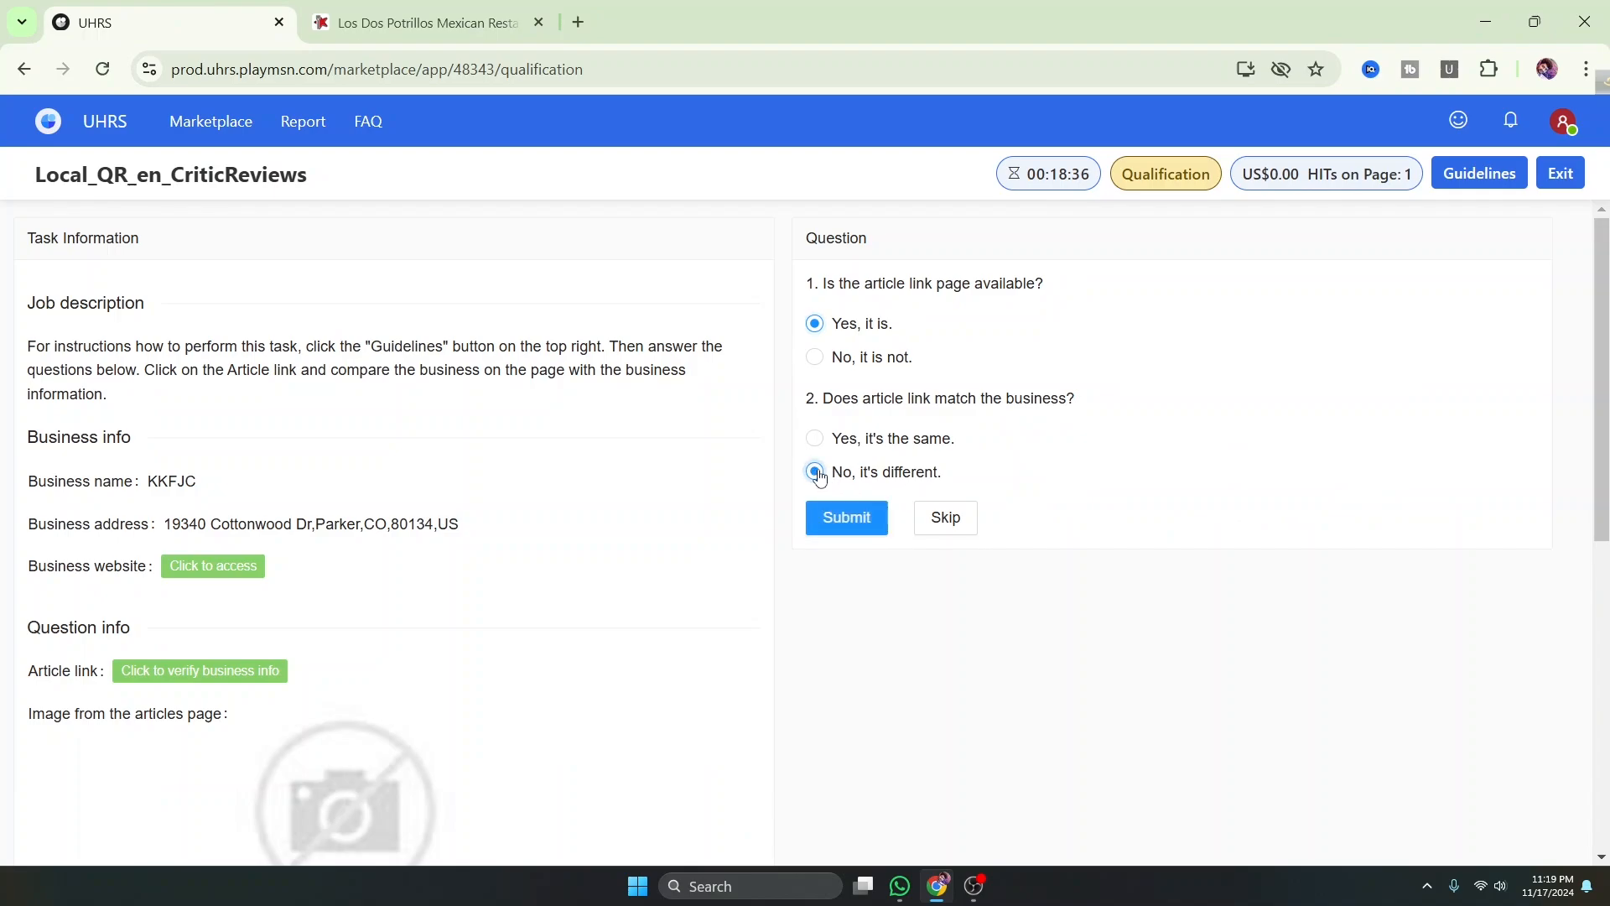
{"action": "left_click", "coordinate": [872, 524]}
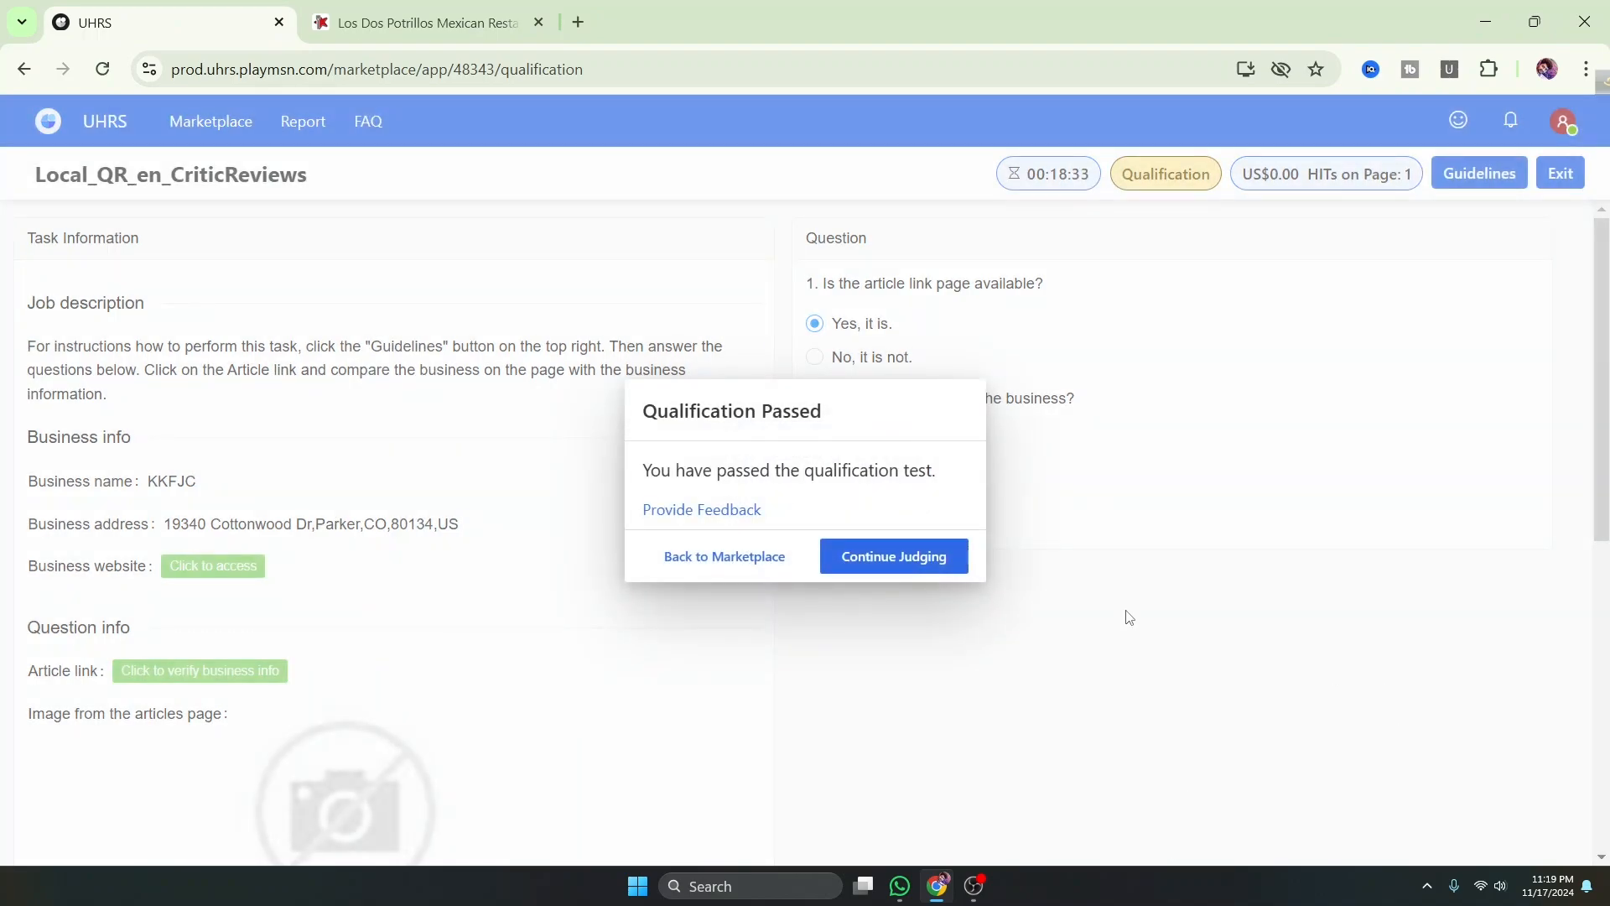
Continue judging past the qualification, then submit the Lake Superior Bakehouse article page's availability answer and close that page
{"action": "left_click", "coordinate": [921, 564]}
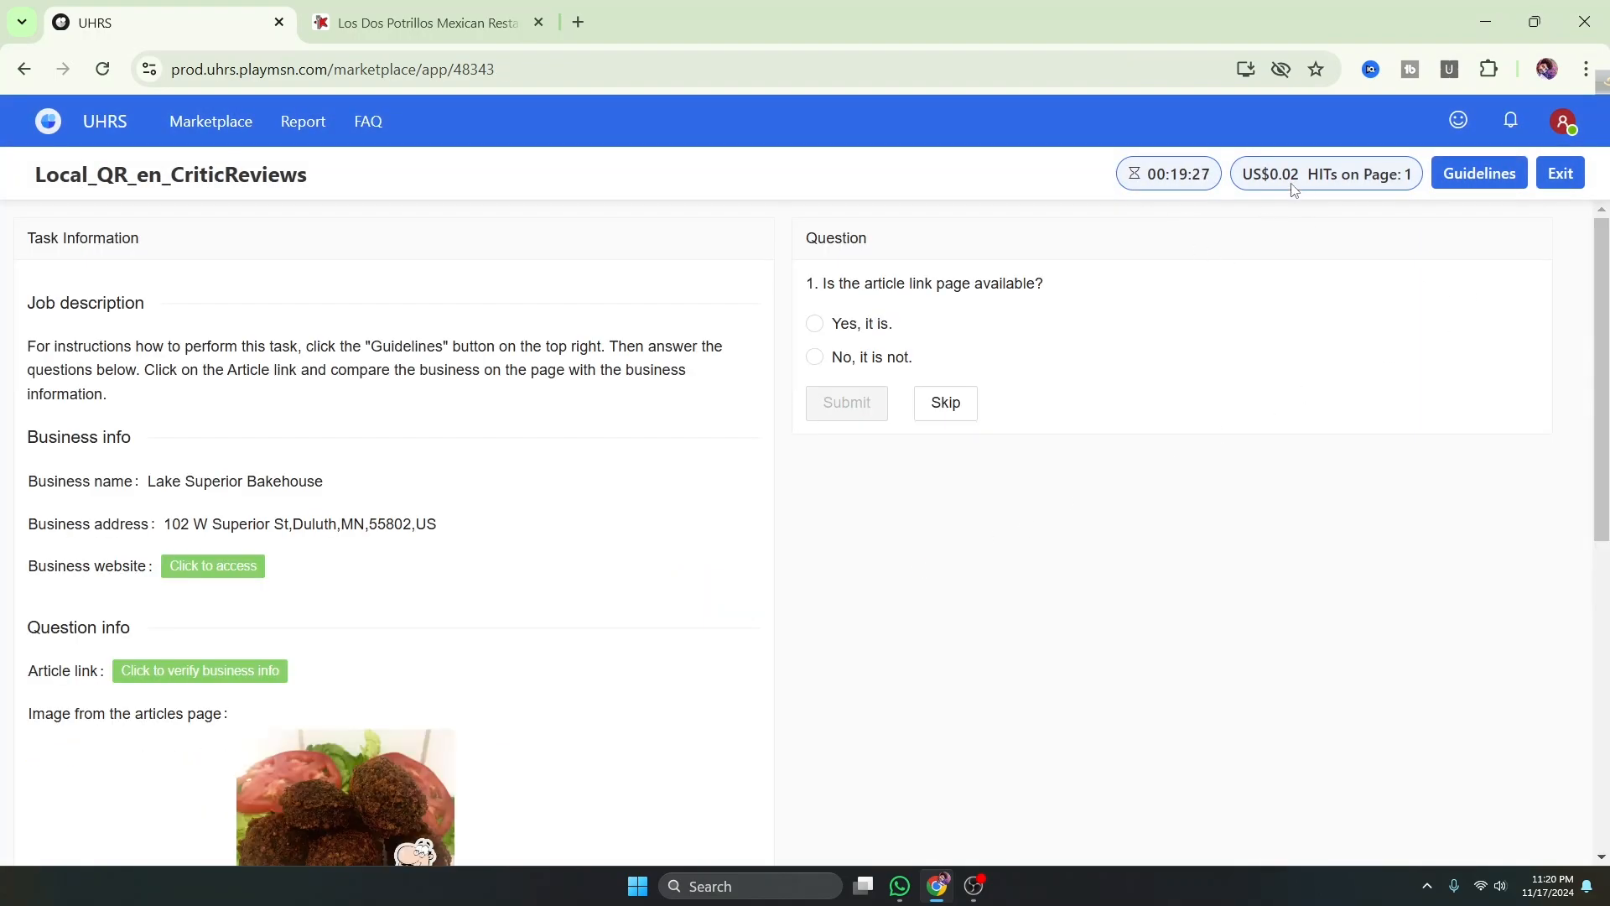
{"action": "left_click_drag", "start_coordinate": [1282, 174], "coordinate": [1304, 183]}
{"action": "left_click", "coordinate": [988, 557]}
{"action": "left_click", "coordinate": [827, 402]}
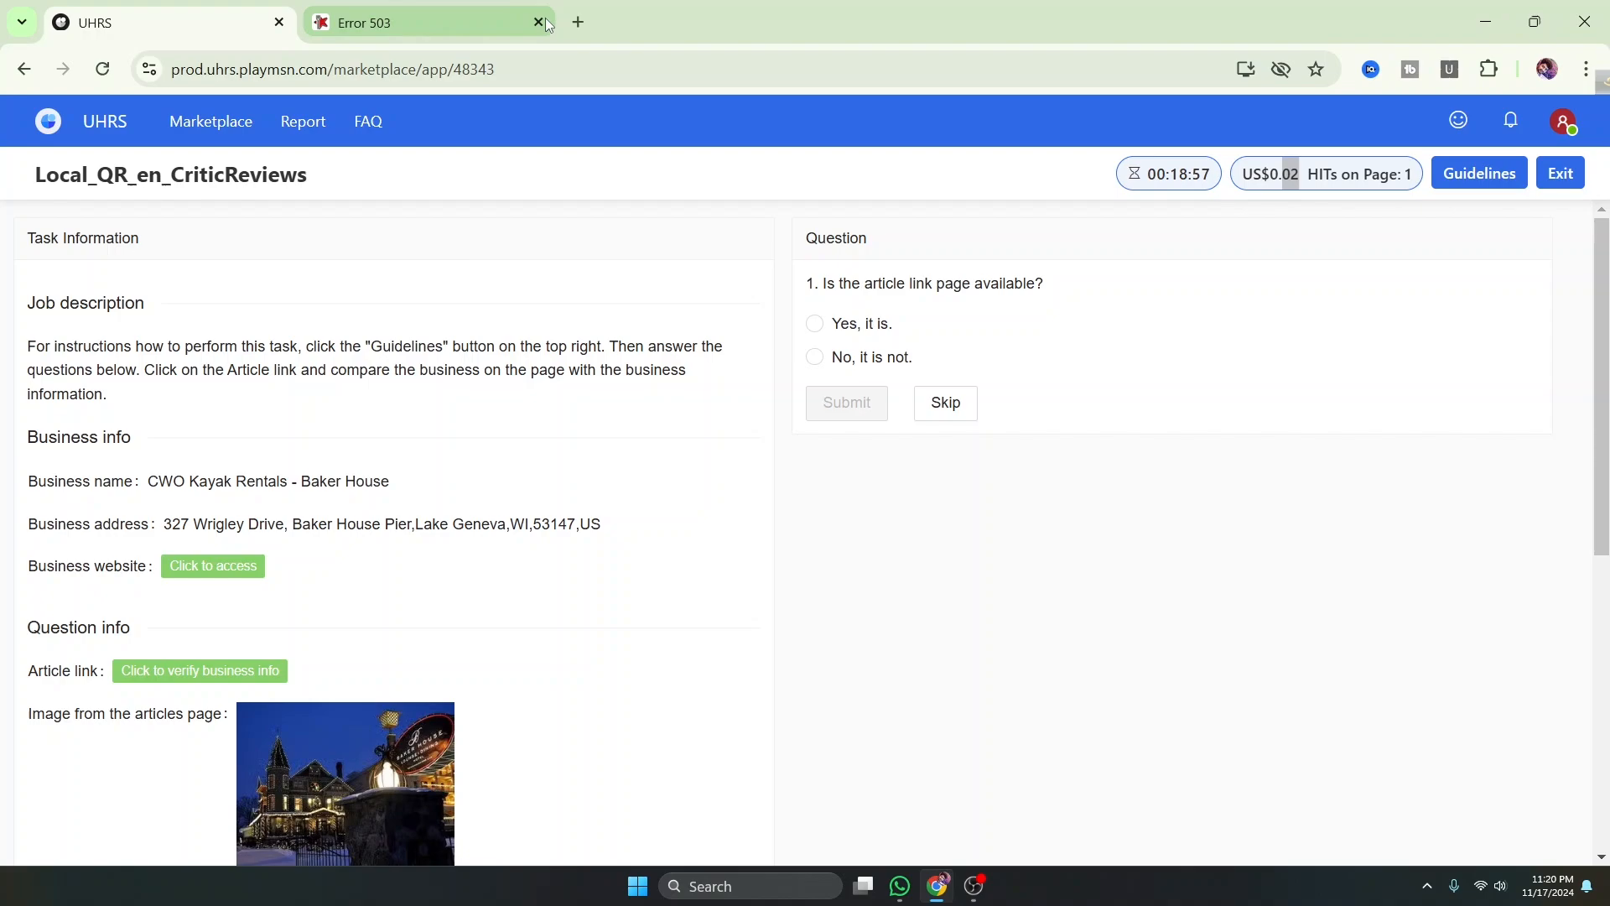
{"action": "left_click", "coordinate": [538, 23]}
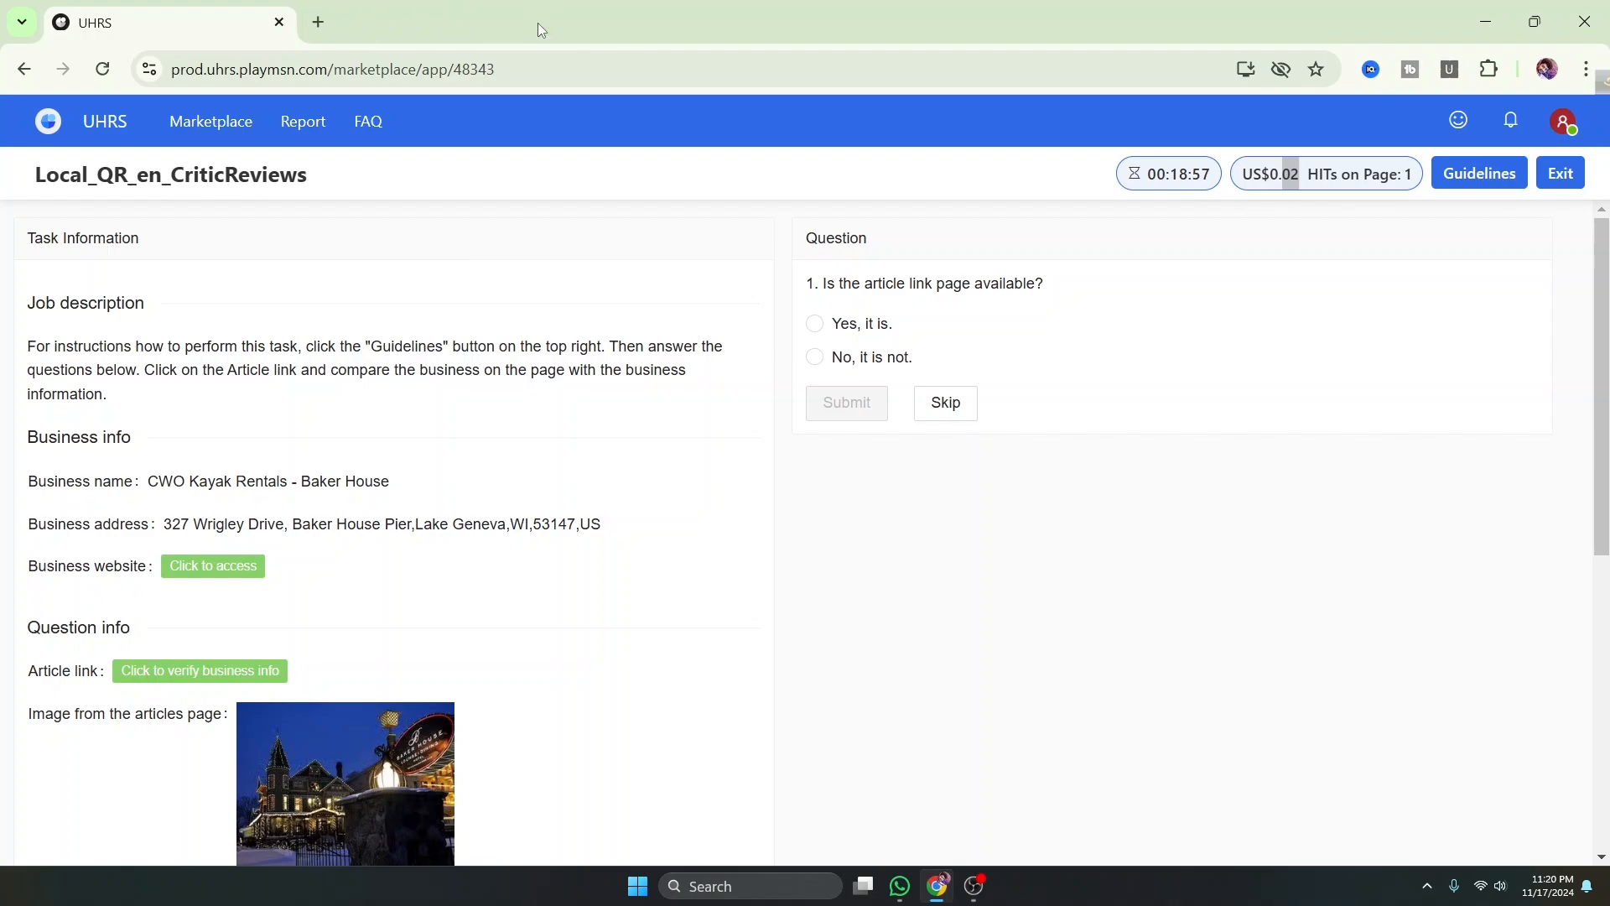
Open the article page for CWO Kayak Rentals - Baker House, dismiss its cookie notice, and check whether the article is available
{"action": "scroll", "coordinate": [404, 444], "scroll_direction": "down", "scroll_amount": 1}
{"action": "left_click", "coordinate": [191, 560]}
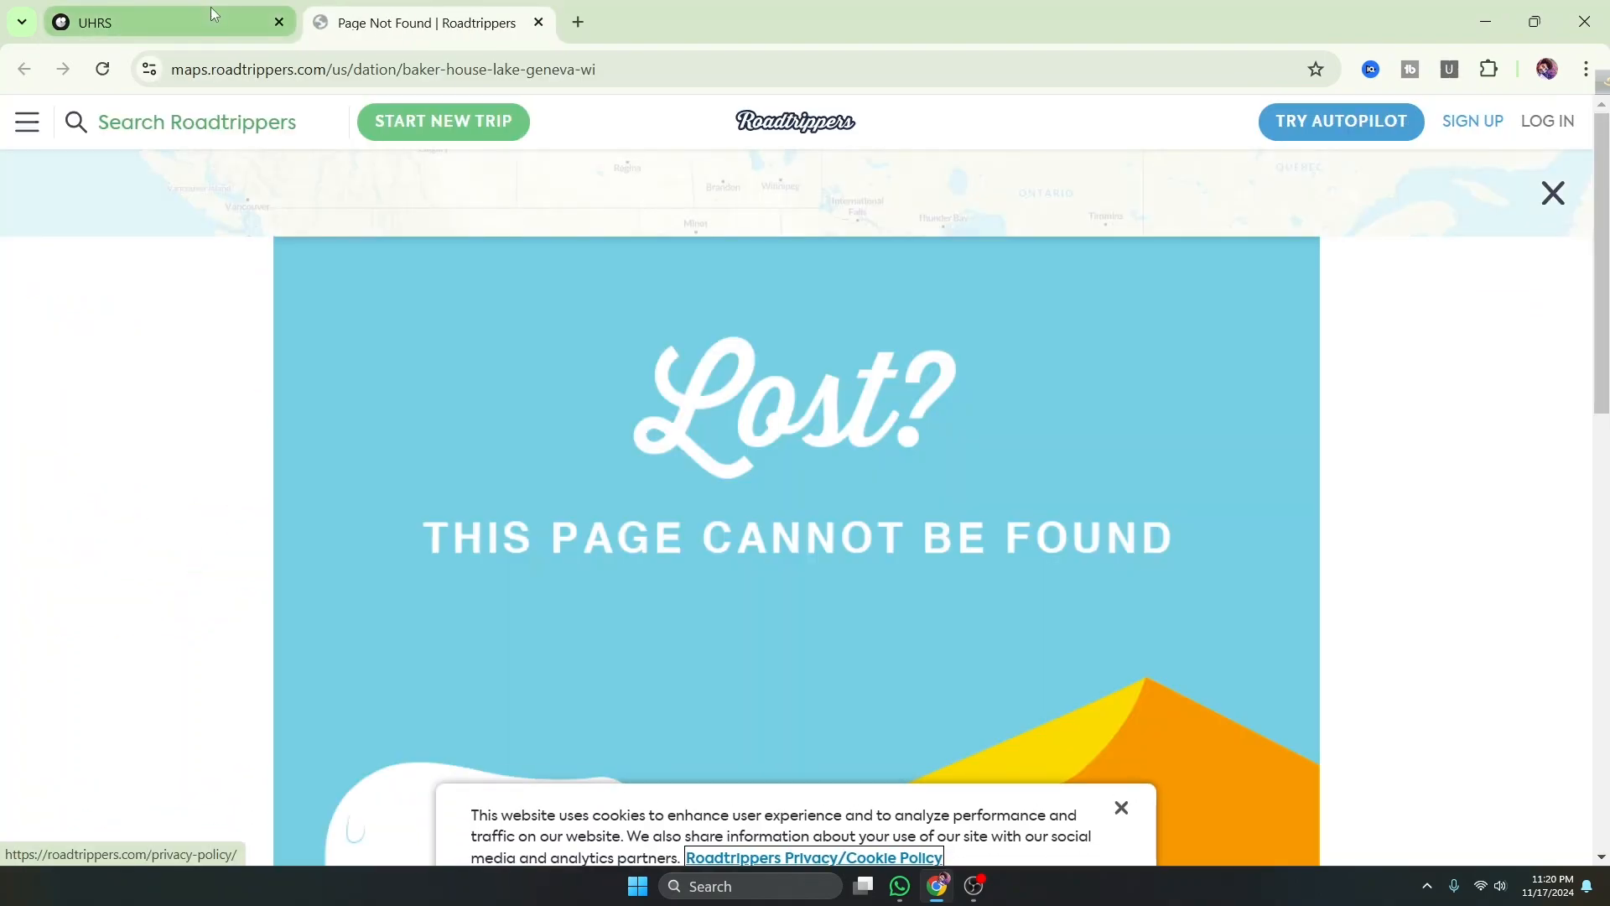
{"action": "left_click", "coordinate": [210, 17]}
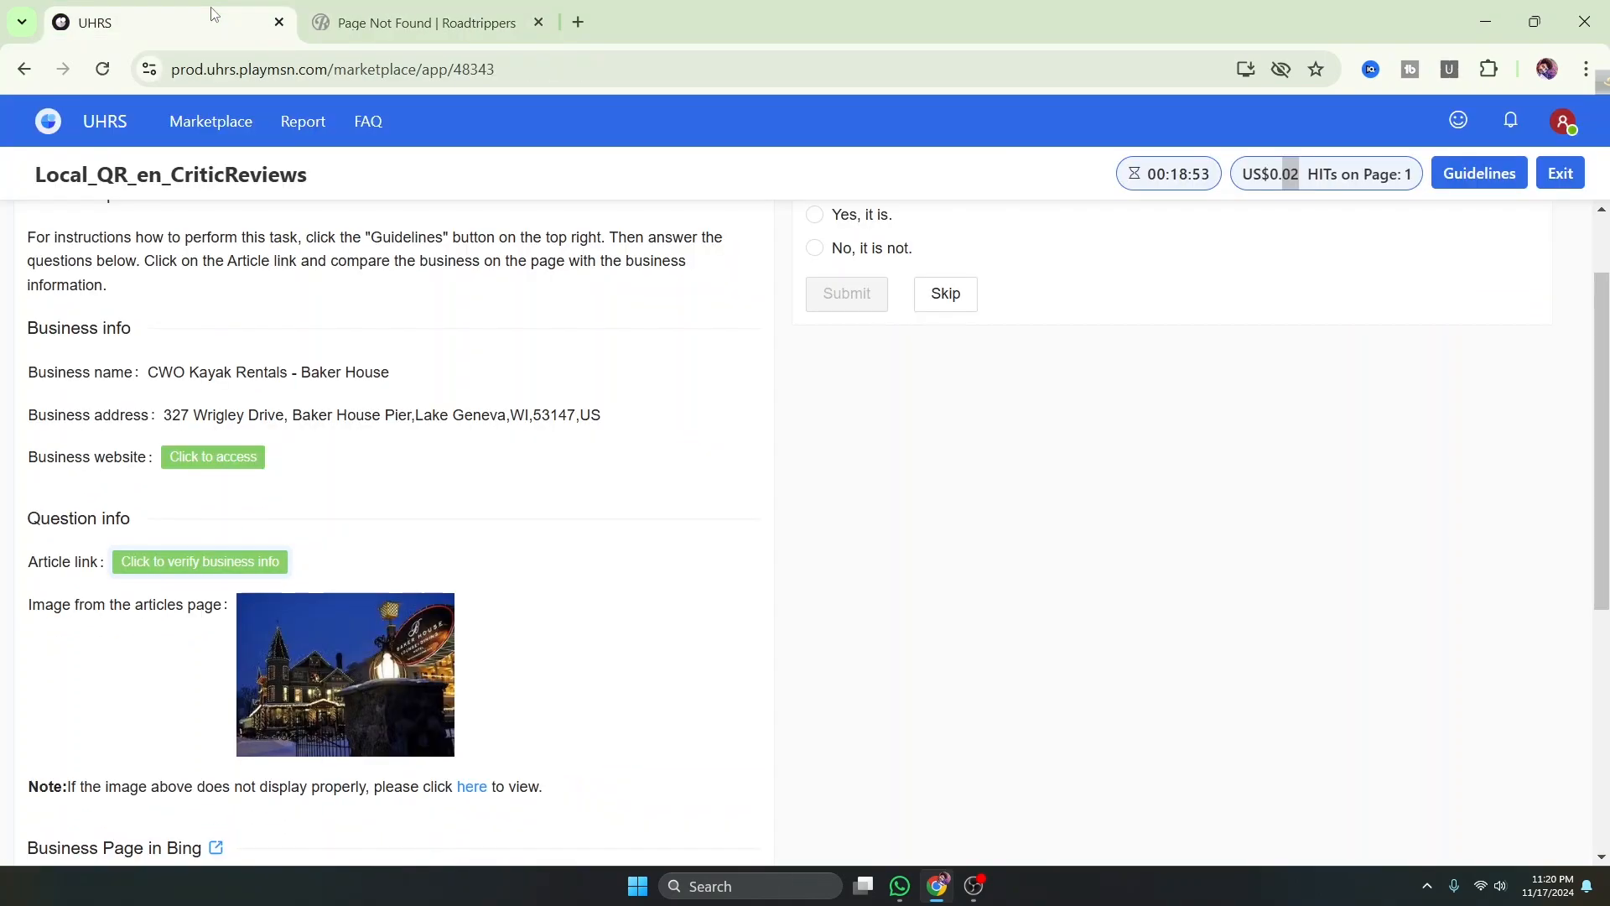
{"action": "left_click", "coordinate": [407, 21]}
{"action": "scroll", "coordinate": [836, 607], "scroll_direction": "down", "scroll_amount": 5}
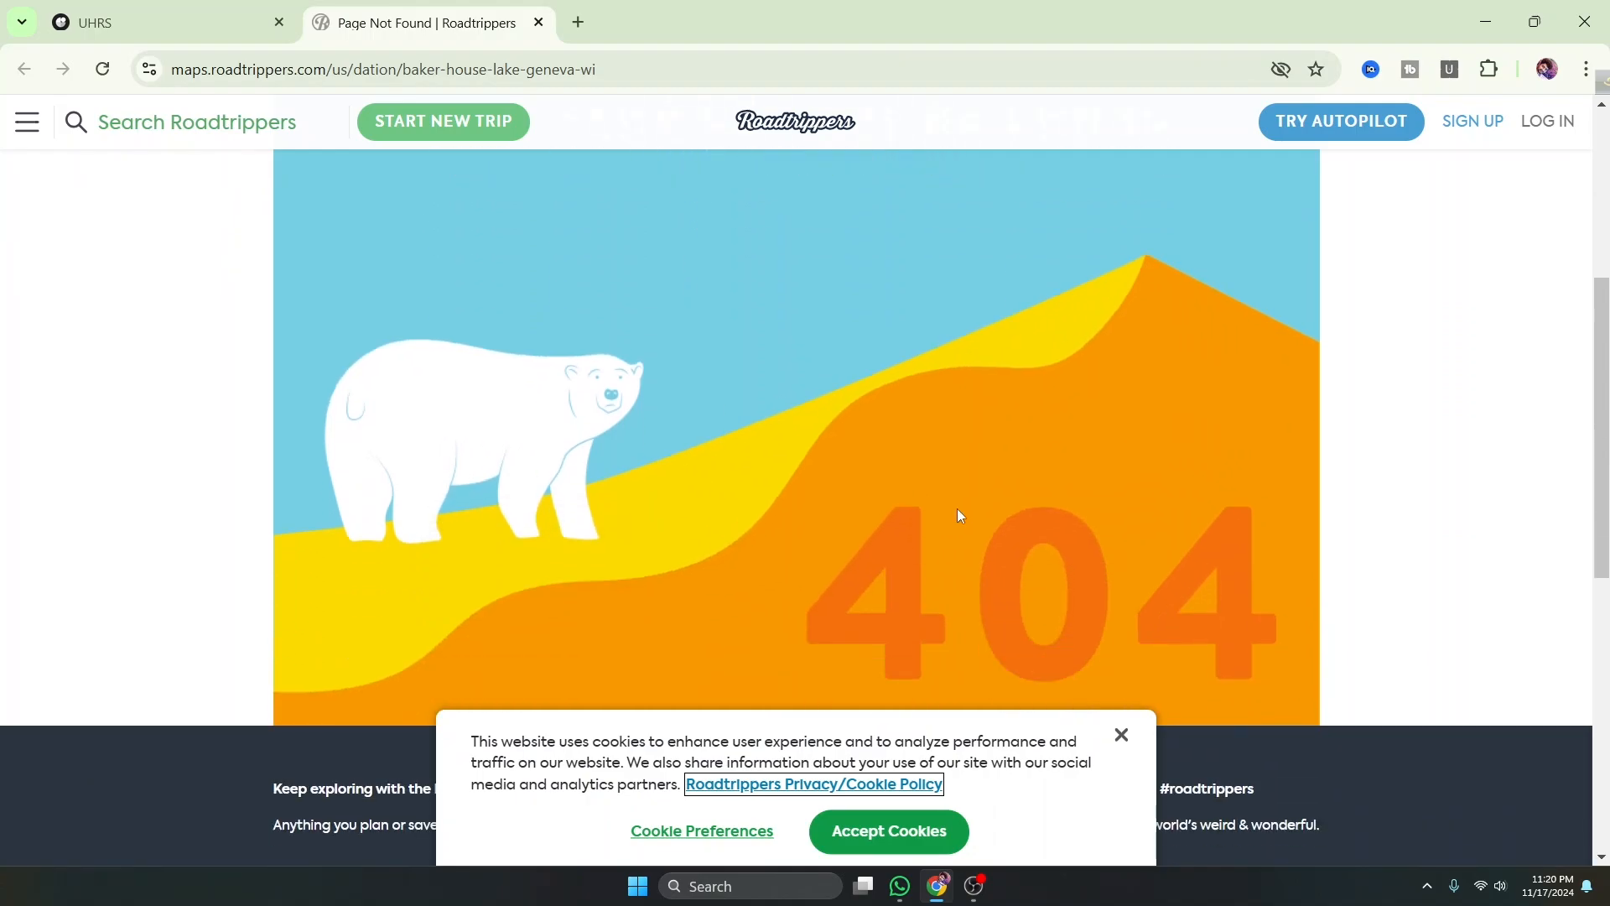
{"action": "left_click", "coordinate": [1122, 735]}
{"action": "scroll", "coordinate": [1118, 745], "scroll_direction": "up", "scroll_amount": 5}
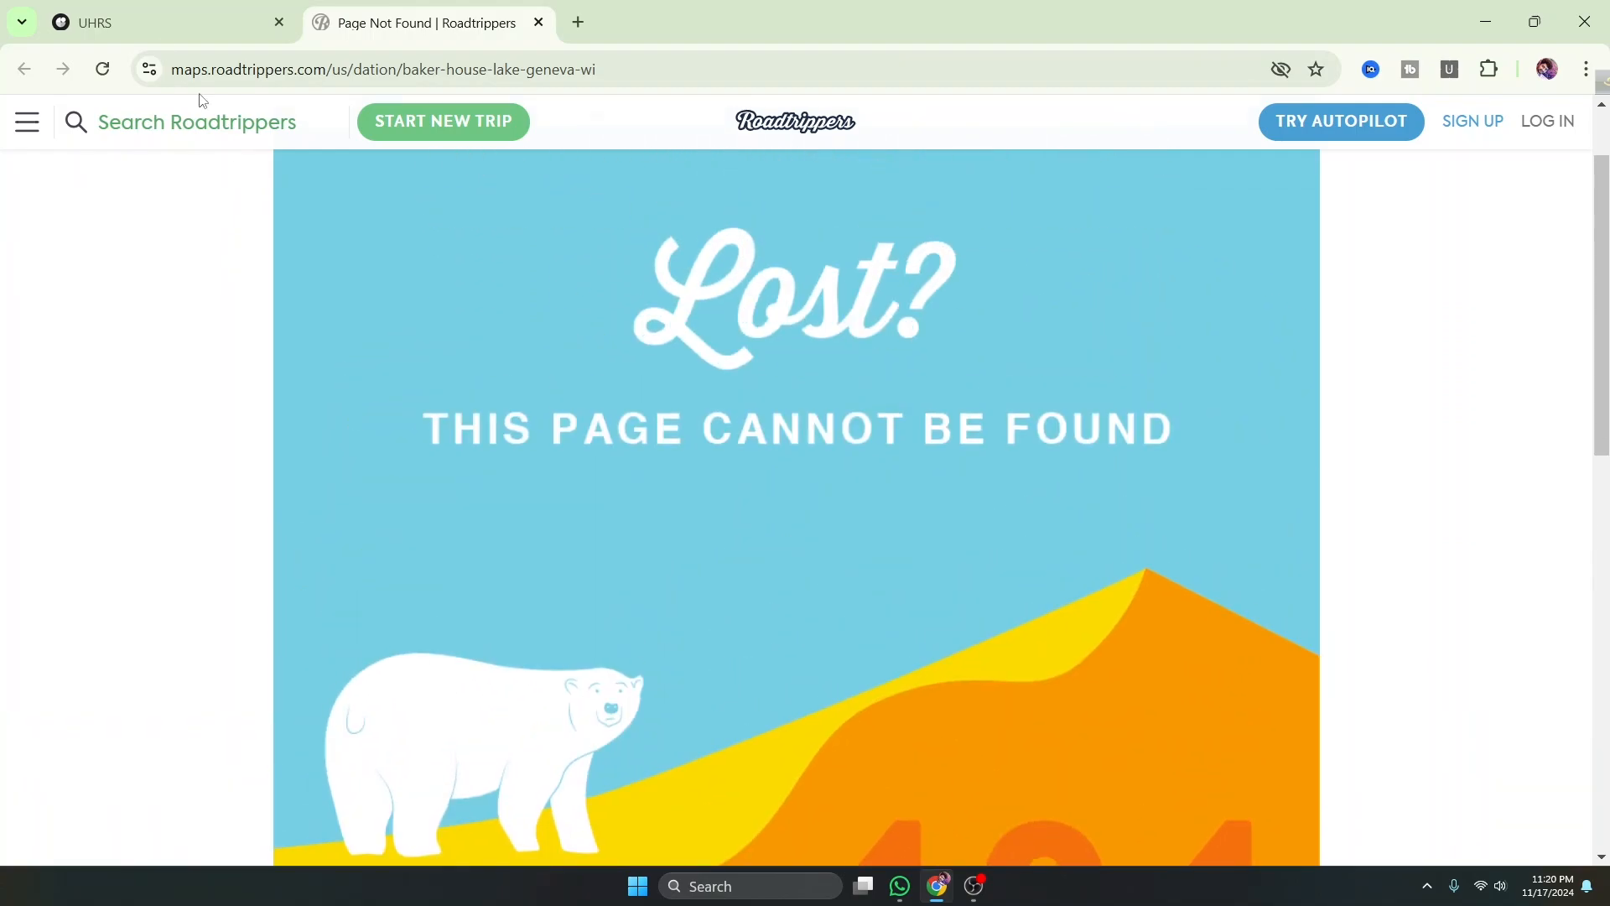
Submit the CWO Kayak Rentals task with "No, it is not." for article page availability, and exit Local_QR_en_CriticReviews to the marketplace
{"action": "left_click", "coordinate": [168, 21]}
{"action": "scroll", "coordinate": [676, 510], "scroll_direction": "up", "scroll_amount": 1}
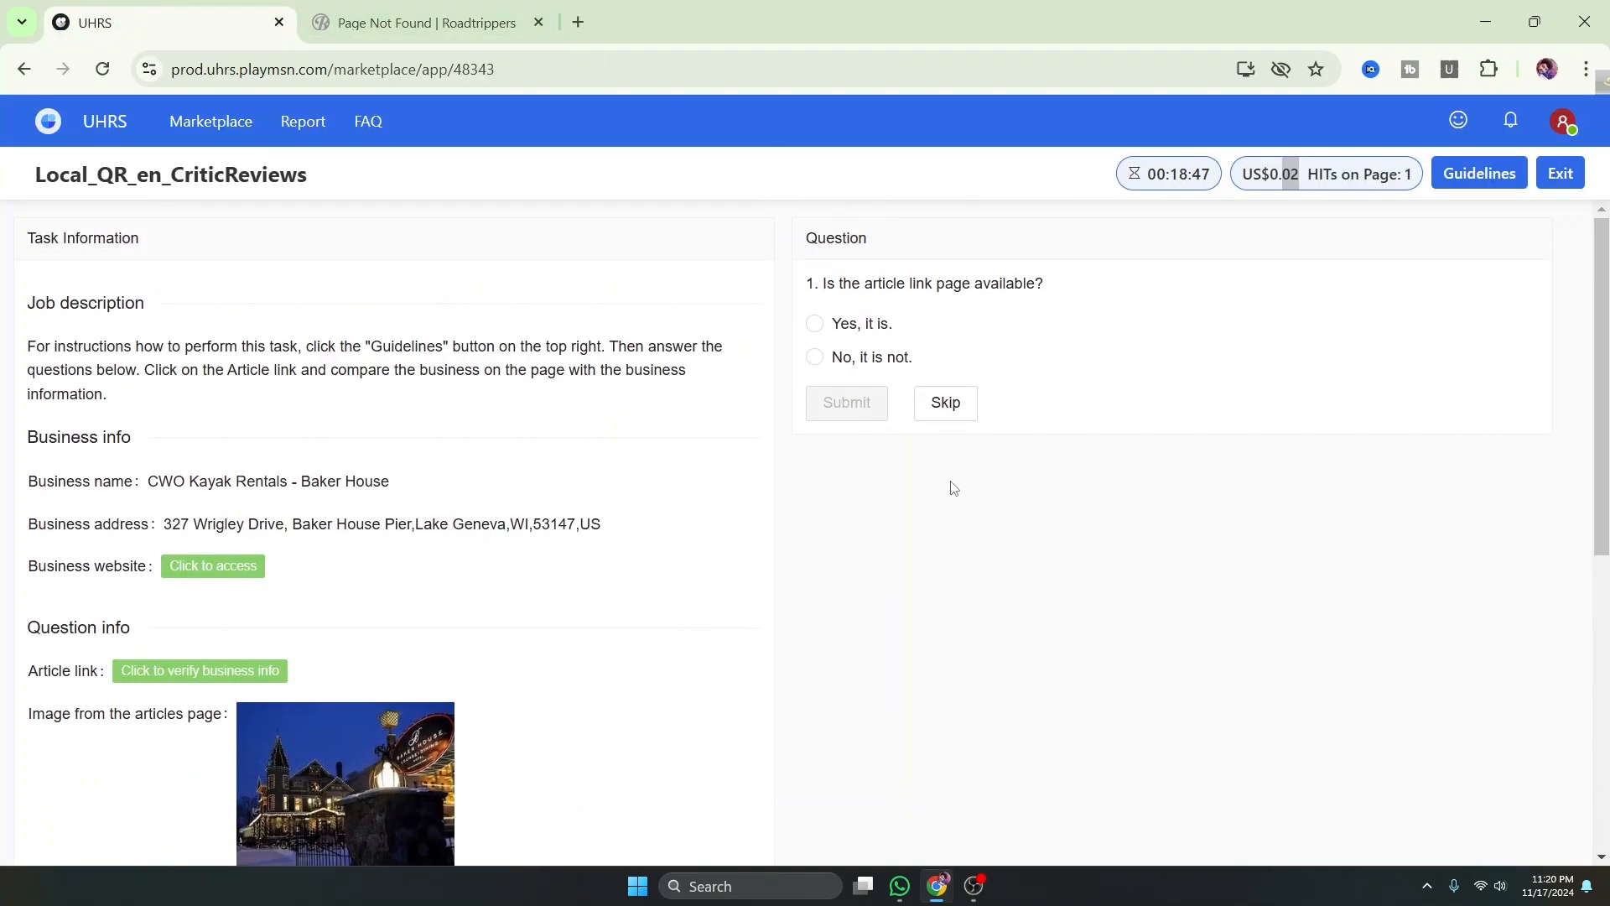
{"action": "left_click", "coordinate": [815, 359]}
{"action": "left_click", "coordinate": [842, 407]}
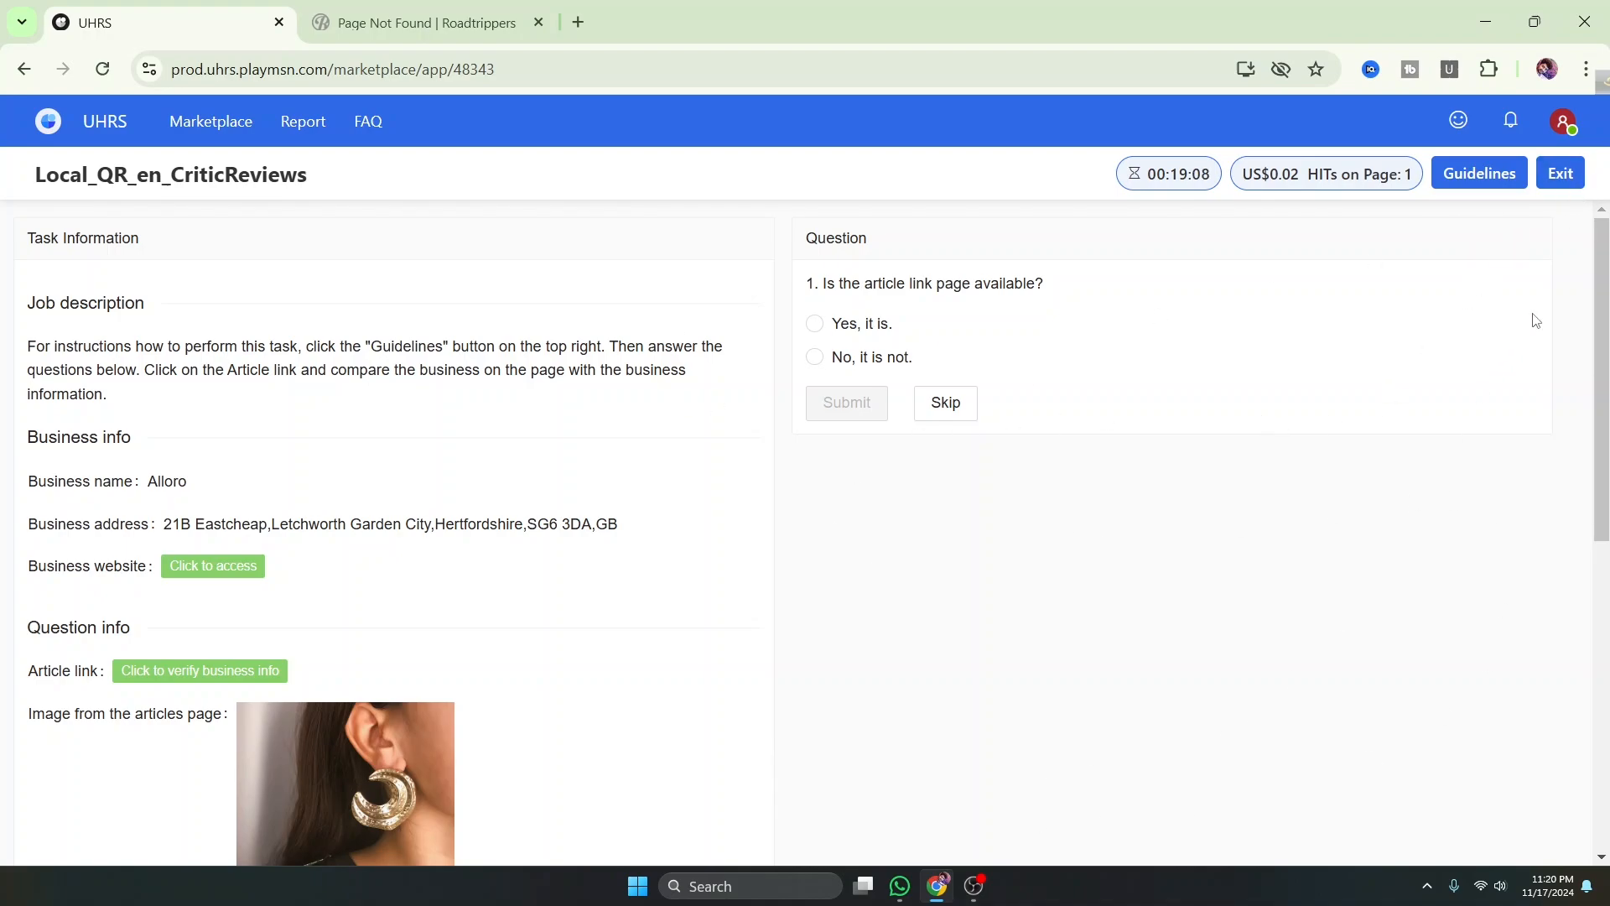
{"action": "left_click", "coordinate": [1560, 173]}
{"action": "left_click", "coordinate": [1004, 534]}
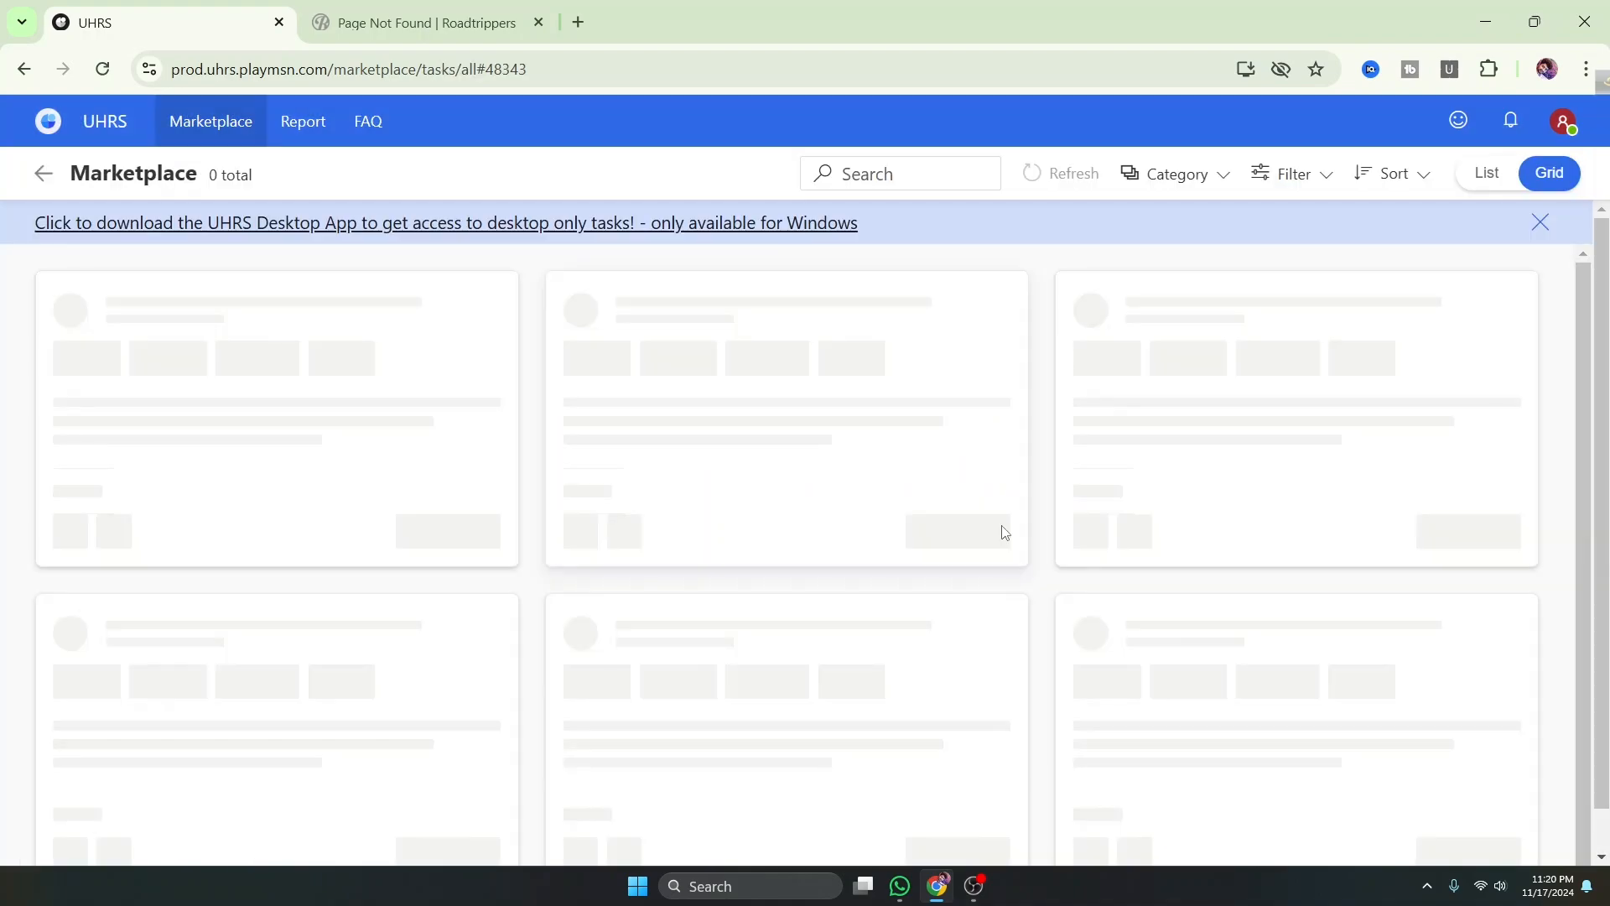